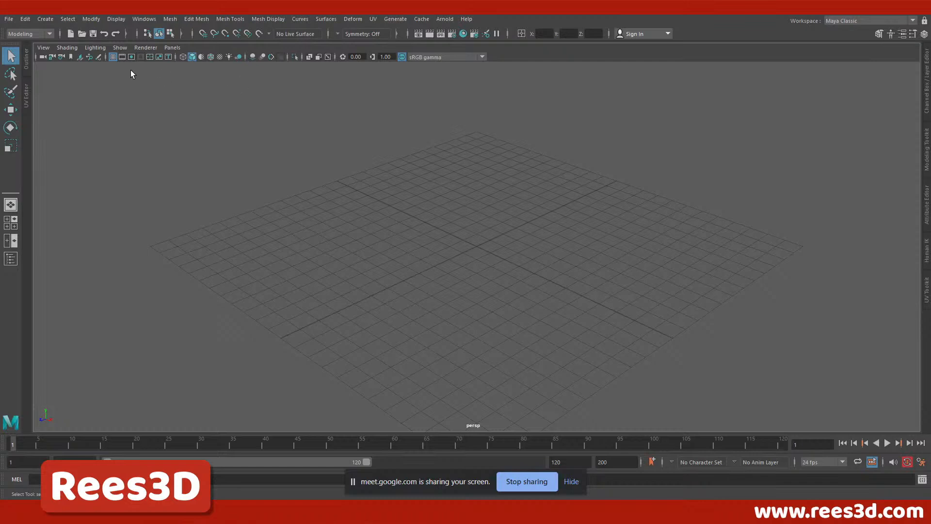
# Create a polygon cylinder at the centre of the grid.
pyautogui.click(46, 20)
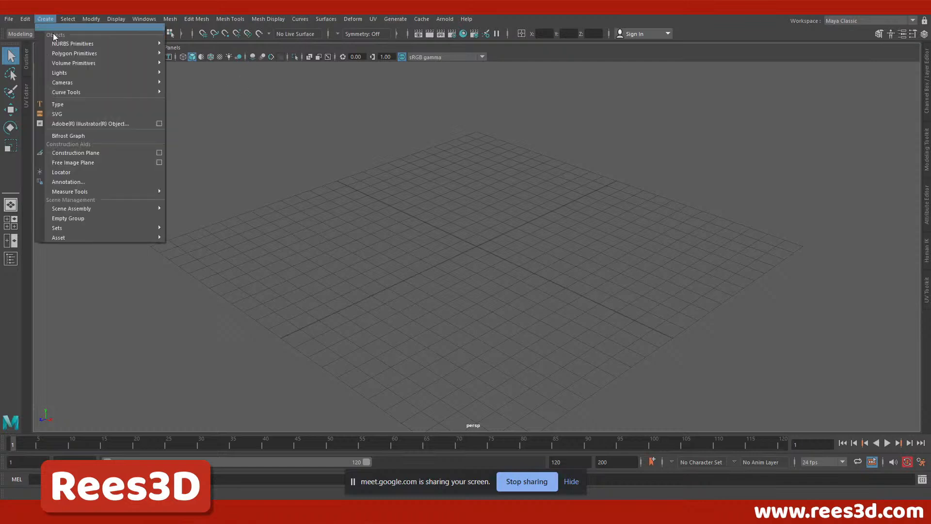
pyautogui.moveTo(62, 44)
pyautogui.moveTo(123, 53)
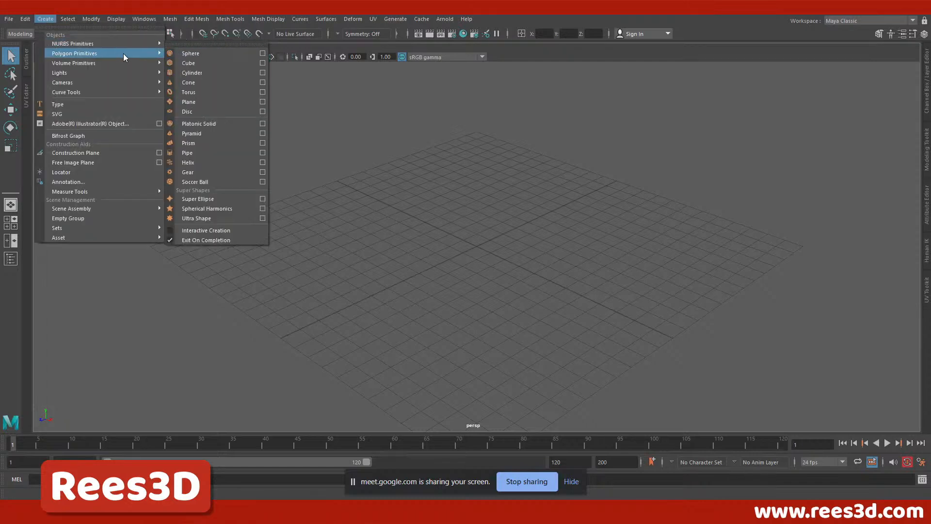
pyautogui.click(197, 73)
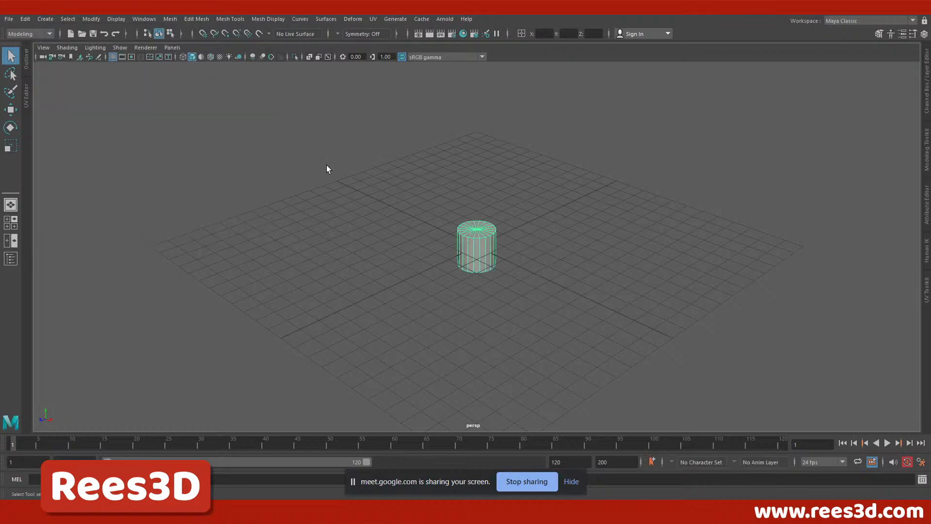
# Set the cylinder's axis subdivisions to 12 in its polyCylinder1 inputs.
pyautogui.click(926, 104)
pyautogui.click(832, 175)
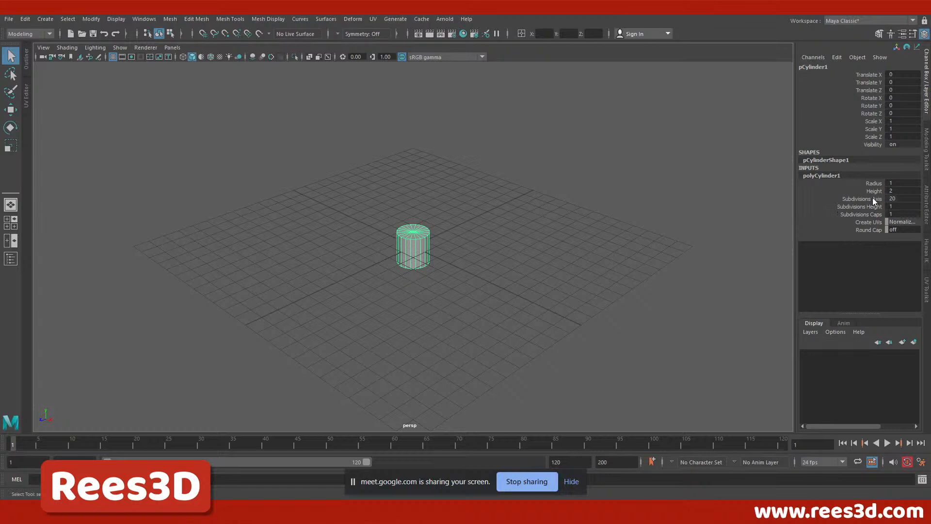
pyautogui.doubleClick(895, 199)
pyautogui.write('12')
pyautogui.press('Return')
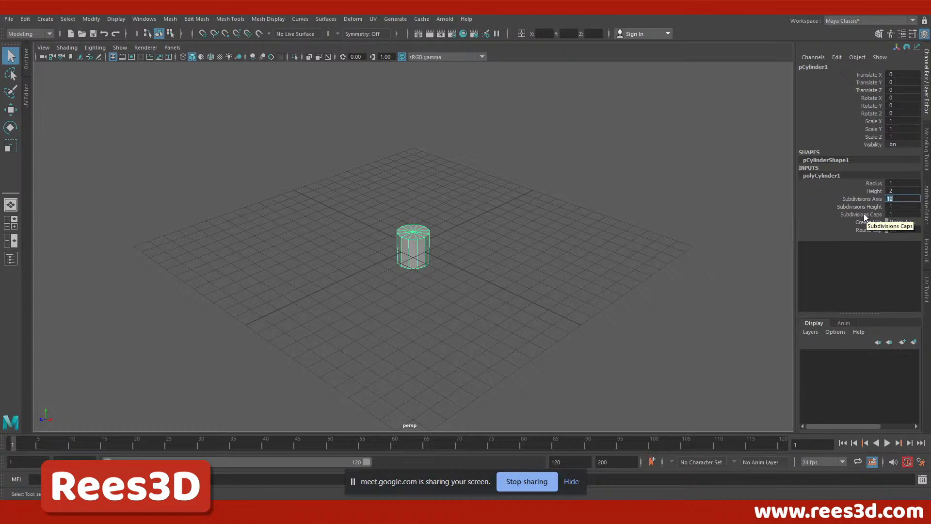
pyautogui.keyDown('alt'); pyautogui.moveTo(483, 221); pyautogui.dragTo(544, 215); pyautogui.keyUp('alt')
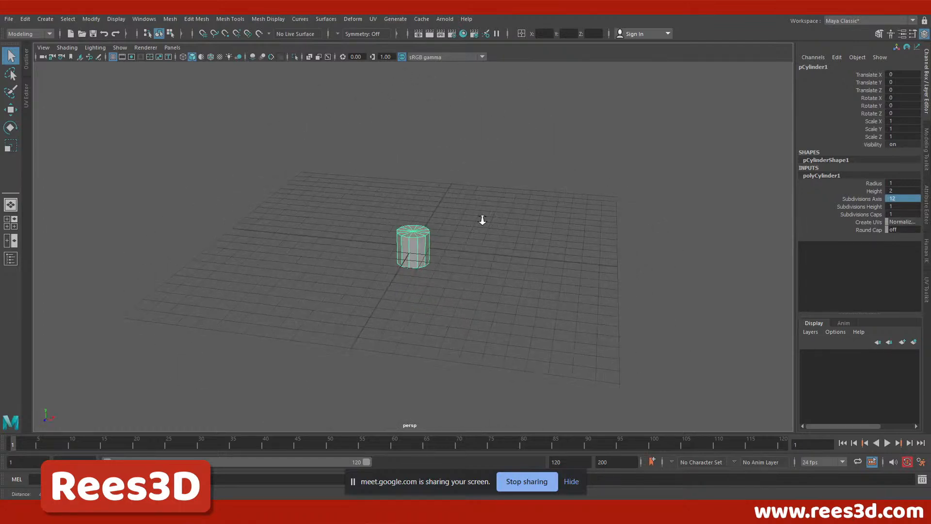
pyautogui.keyDown('alt'); pyautogui.moveTo(483, 217); pyautogui.dragTo(627, 255, button='right'); pyautogui.keyUp('alt')
pyautogui.keyDown('alt'); pyautogui.moveTo(628, 255); pyautogui.dragTo(623, 286); pyautogui.keyUp('alt')
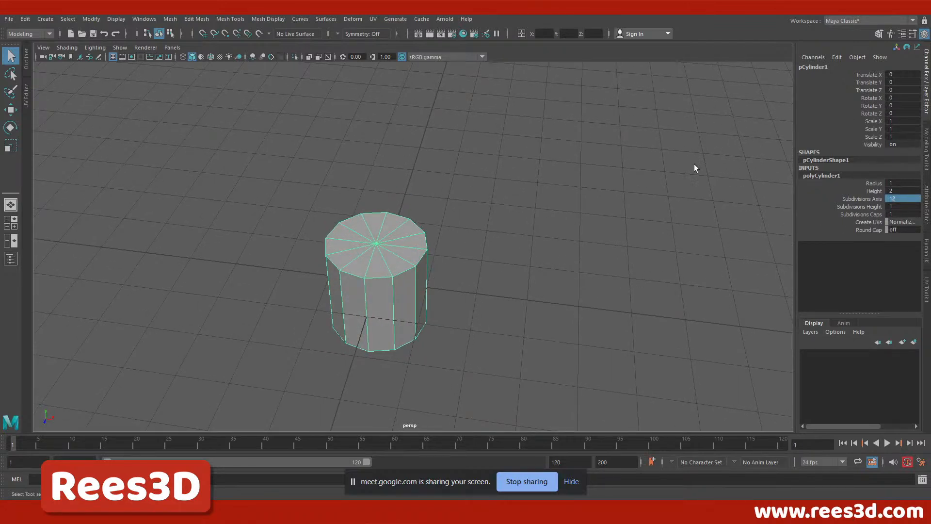
pyautogui.click(876, 105)
pyautogui.moveTo(574, 170); pyautogui.dragTo(716, 162, button='middle')
pyautogui.hotkey('ctrl', 'z')
# Lay the cylinder on its side by setting its X rotation to 90.
pyautogui.click(873, 97)
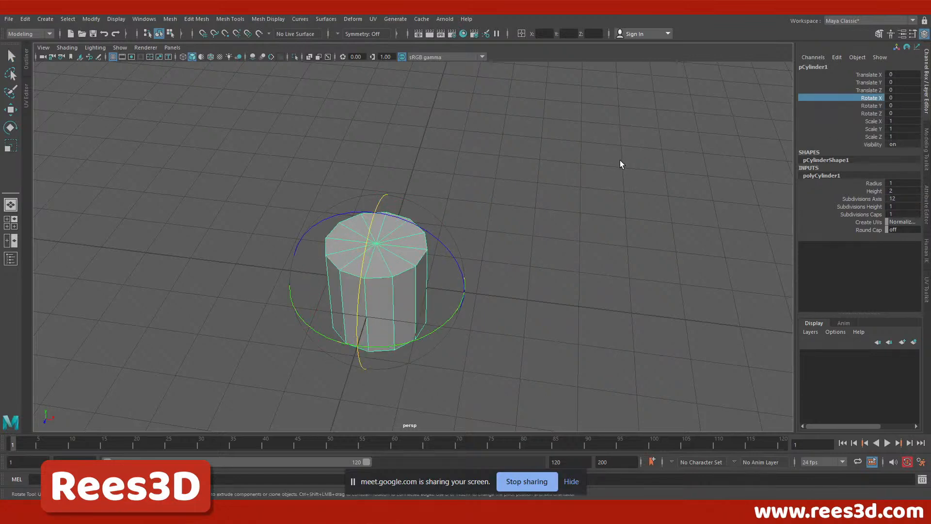
pyautogui.moveTo(620, 163); pyautogui.dragTo(824, 123, button='middle')
pyautogui.doubleClick(909, 97)
pyautogui.write('90')
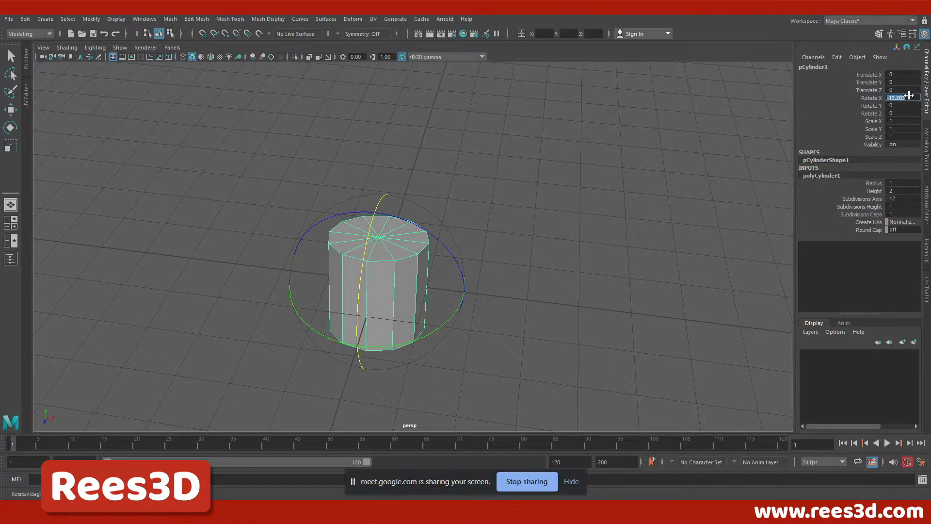
pyautogui.press('Return')
# Shape the cylinder into a long thin log with a height of 28 and a radius of 0.4.
pyautogui.keyDown('alt'); pyautogui.moveTo(353, 358); pyautogui.dragTo(417, 335); pyautogui.keyUp('alt')
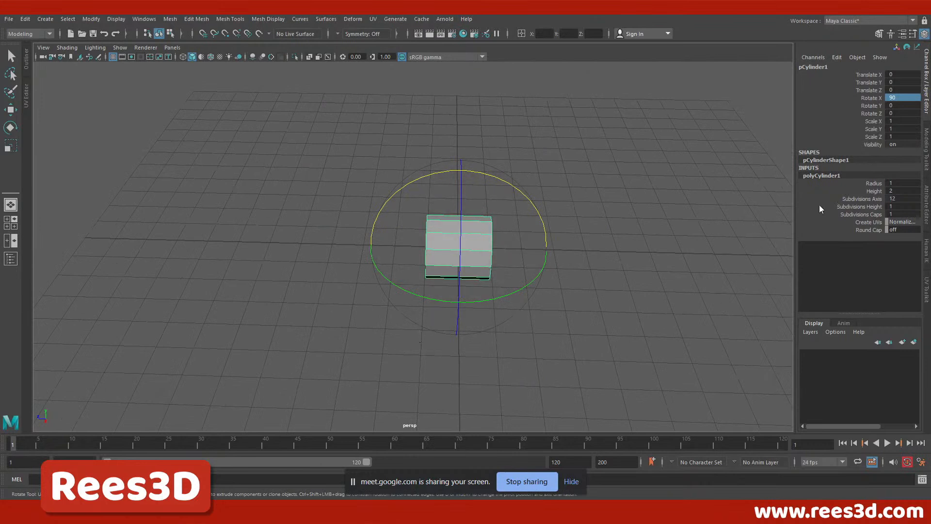
pyautogui.click(874, 191)
pyautogui.moveTo(849, 192); pyautogui.dragTo(869, 196, button='middle')
pyautogui.keyDown('alt'); pyautogui.moveTo(655, 233); pyautogui.dragTo(563, 236, button='right'); pyautogui.keyUp('alt')
pyautogui.keyDown('alt'); pyautogui.moveTo(562, 236); pyautogui.dragTo(501, 246, button='middle'); pyautogui.keyUp('alt')
pyautogui.click(874, 184)
pyautogui.moveTo(704, 207); pyautogui.dragTo(700, 201, button='middle')
# Move the log along the X axis to 12, beyond the edge of the grid.
pyautogui.keyDown('alt'); pyautogui.moveTo(606, 262); pyautogui.dragTo(587, 242); pyautogui.keyUp('alt')
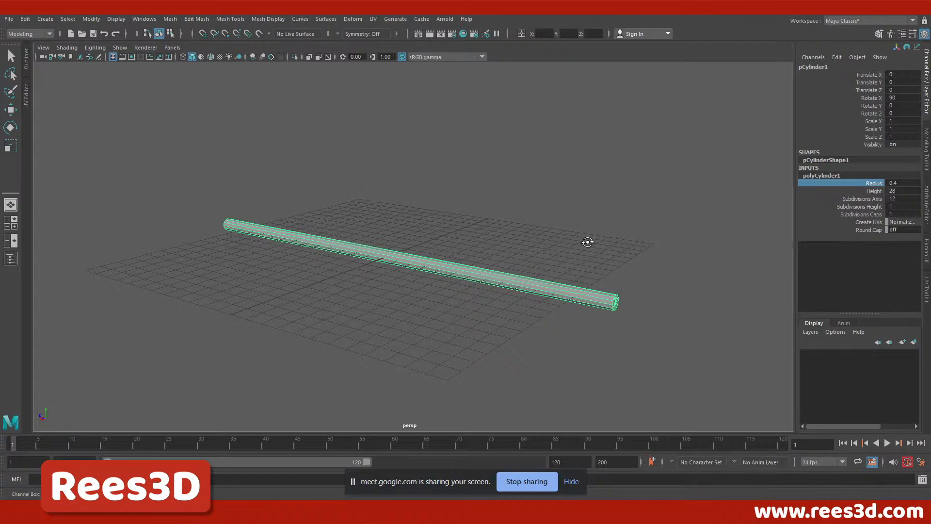
pyautogui.keyDown('alt'); pyautogui.moveTo(543, 252); pyautogui.dragTo(379, 272); pyautogui.keyUp('alt')
pyautogui.press('w')
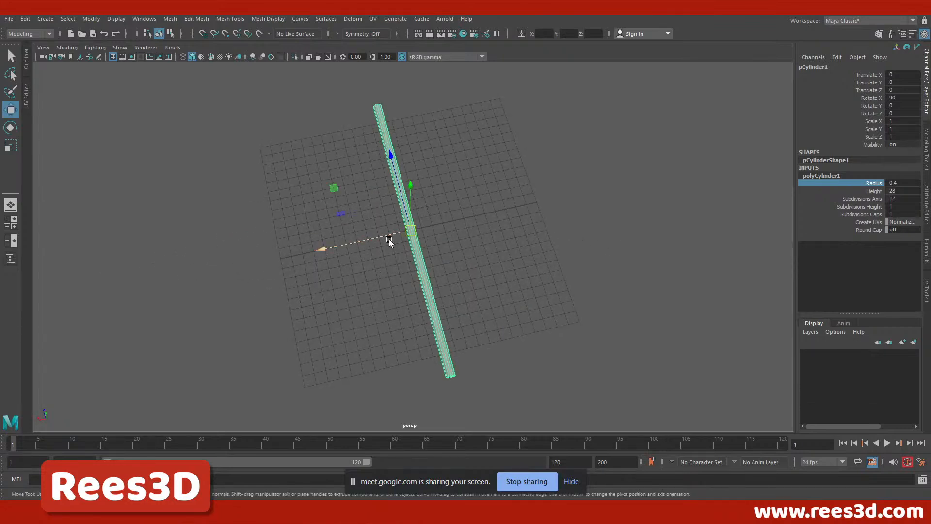
pyautogui.moveTo(371, 239); pyautogui.dragTo(289, 262)
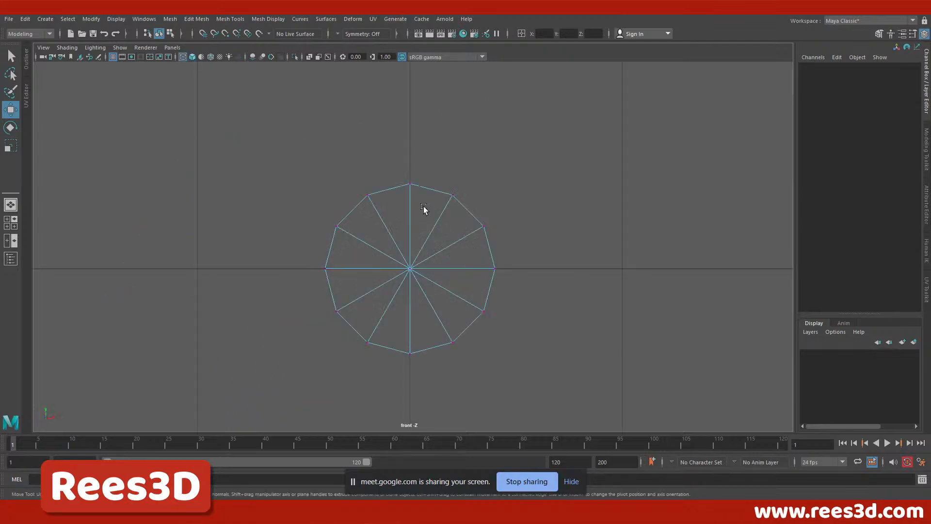
# Scale the log's topmost and bottommost vertices vertically in the front view until they are level with their neighbours, and return to object selection.
pyautogui.moveTo(398, 170); pyautogui.dragTo(423, 205)
pyautogui.keyDown('shift'); pyautogui.moveTo(398, 337); pyautogui.dragTo(415, 358); pyautogui.keyUp('shift')
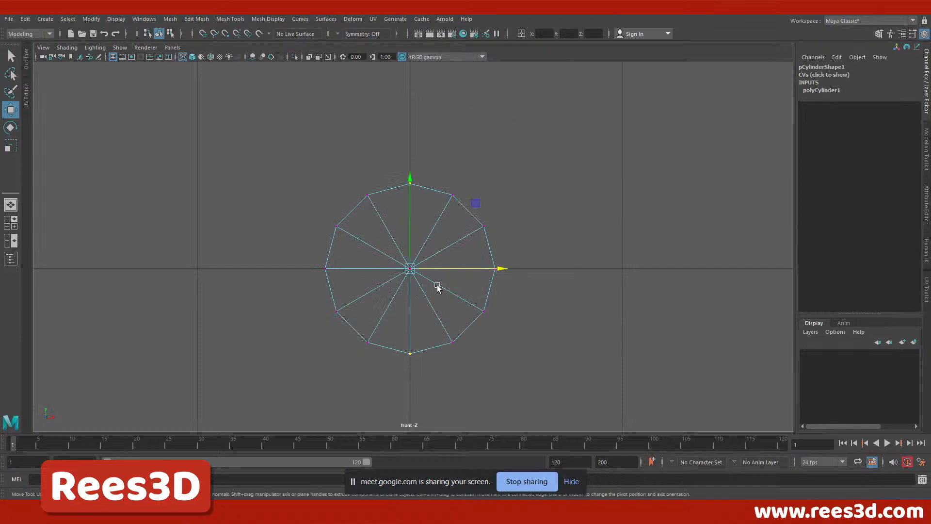
pyautogui.click(10, 145)
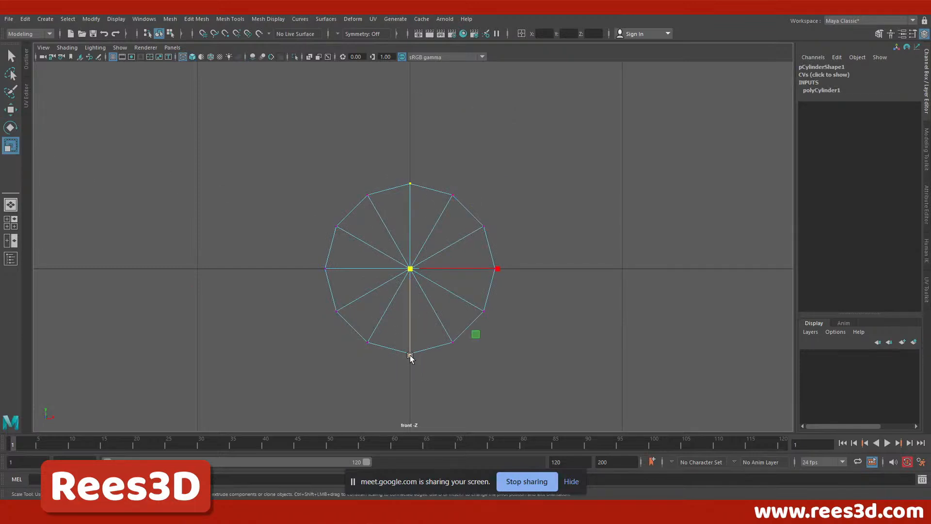
pyautogui.moveTo(410, 356); pyautogui.dragTo(406, 349)
pyautogui.press('space')
pyautogui.press('space')
pyautogui.keyDown('alt'); pyautogui.moveTo(497, 258); pyautogui.dragTo(451, 251, button='right'); pyautogui.keyUp('alt')
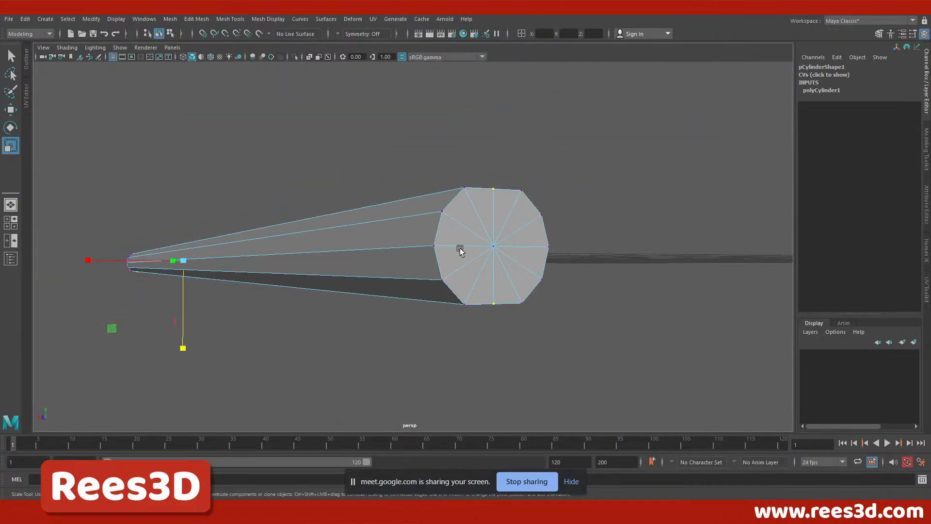
pyautogui.keyDown('alt'); pyautogui.moveTo(506, 301); pyautogui.dragTo(474, 289); pyautogui.keyUp('alt')
pyautogui.moveTo(308, 325); pyautogui.dragTo(329, 313, button='right')
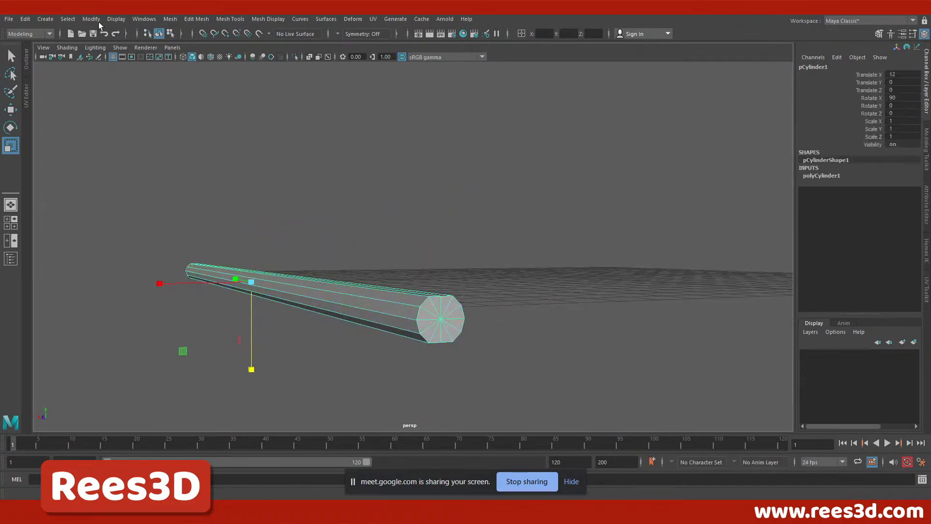
# Duplicate the log and raise the copy to about 0.69 in Y so it rests on the original's flat top.
pyautogui.click(25, 19)
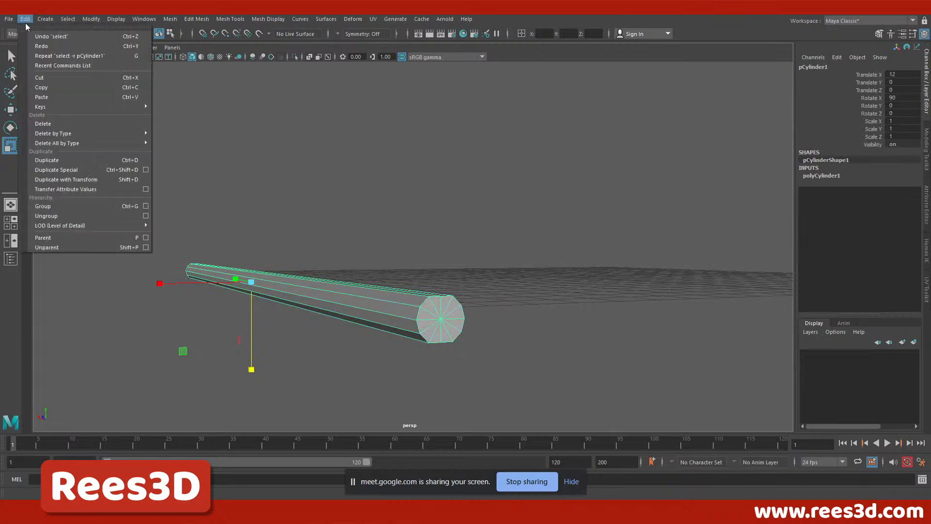
pyautogui.click(64, 161)
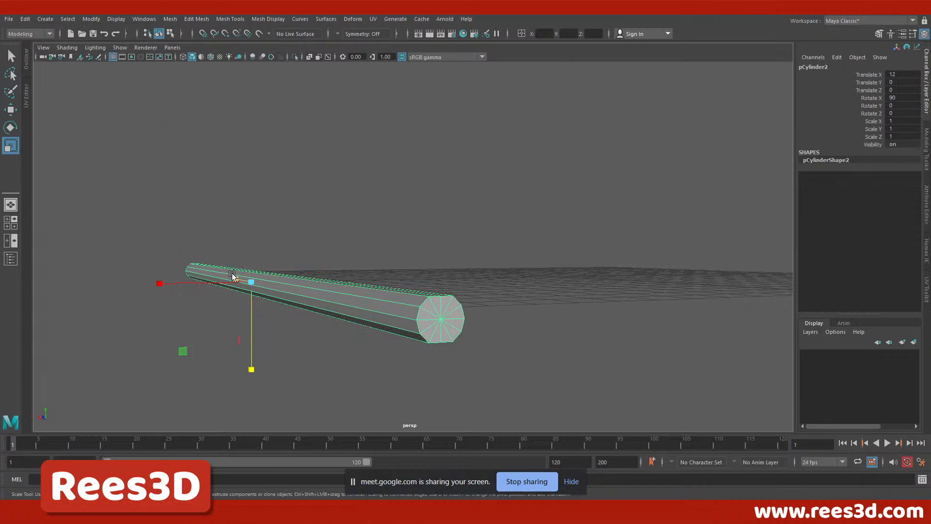
pyautogui.press('space')
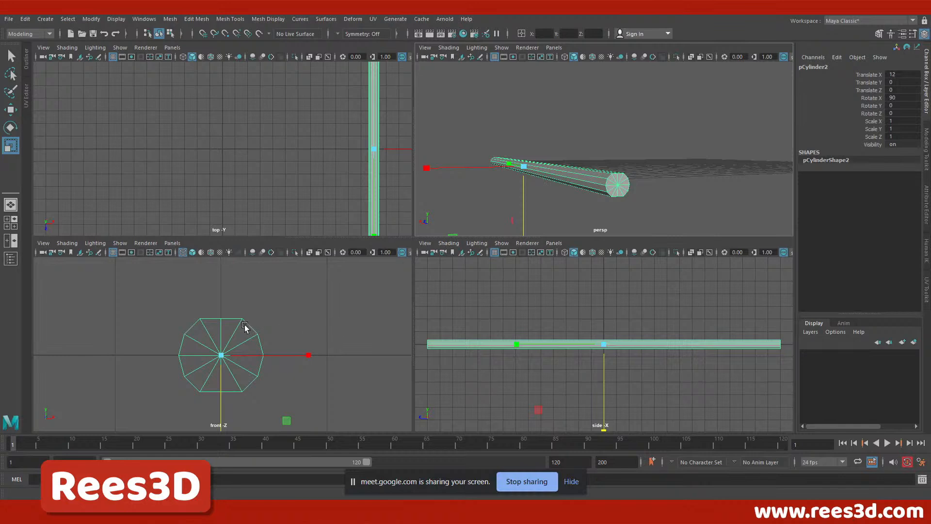
pyautogui.press('space')
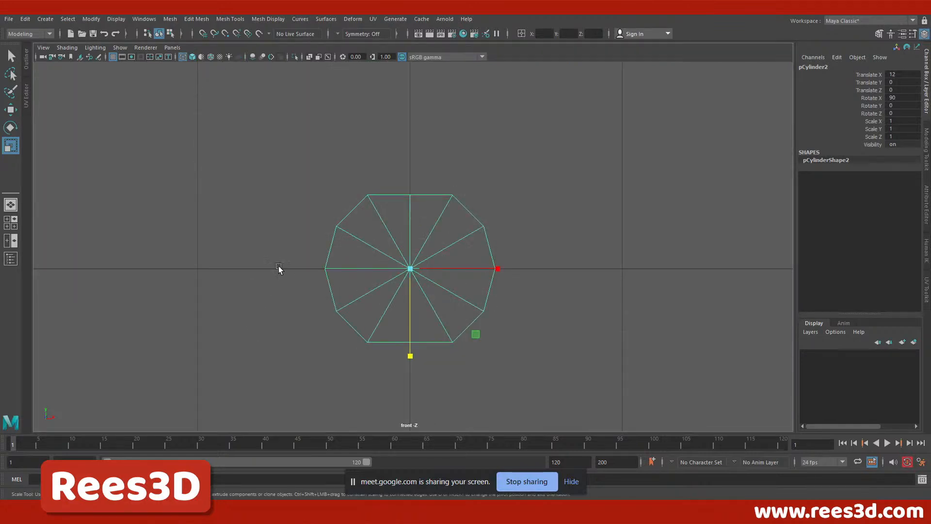
pyautogui.click(11, 110)
pyautogui.moveTo(412, 181); pyautogui.dragTo(407, 34)
pyautogui.scroll(-8, 510, 243)
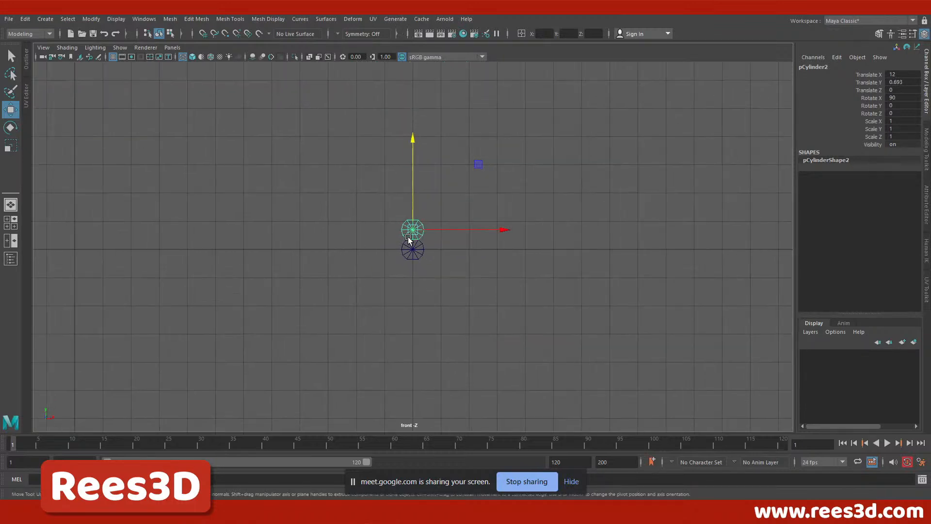
pyautogui.press('space')
pyautogui.press('space')
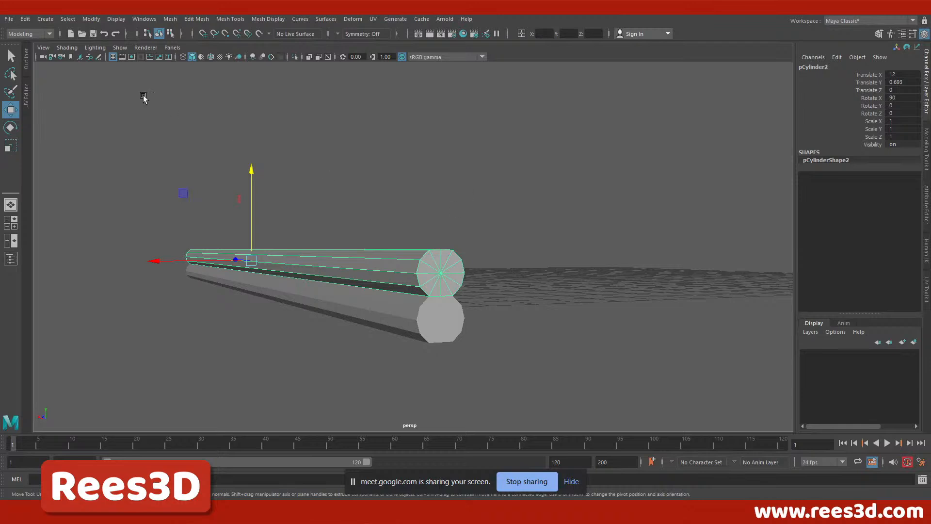
# Repeat Duplicate with Transform on the upper log until the stacked wall is 18 logs high, and clear the selection.
pyautogui.click(25, 19)
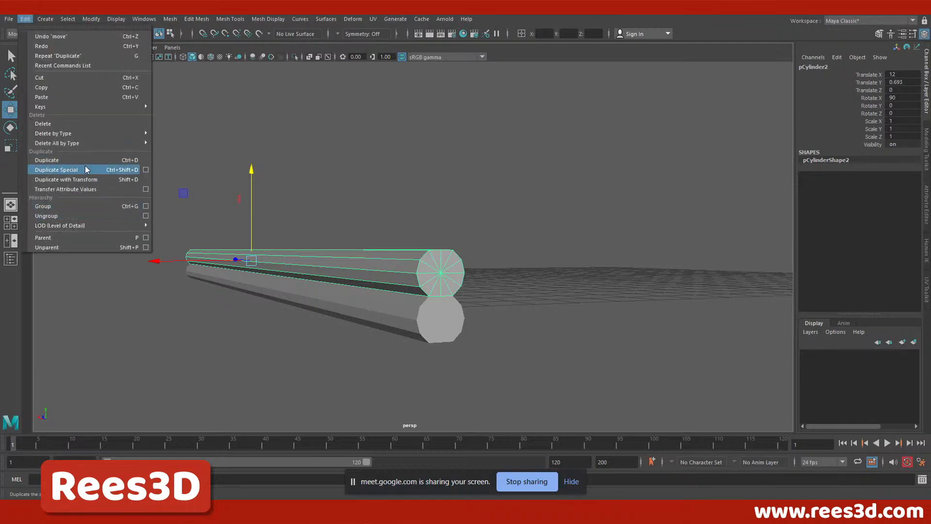
pyautogui.click(129, 179)
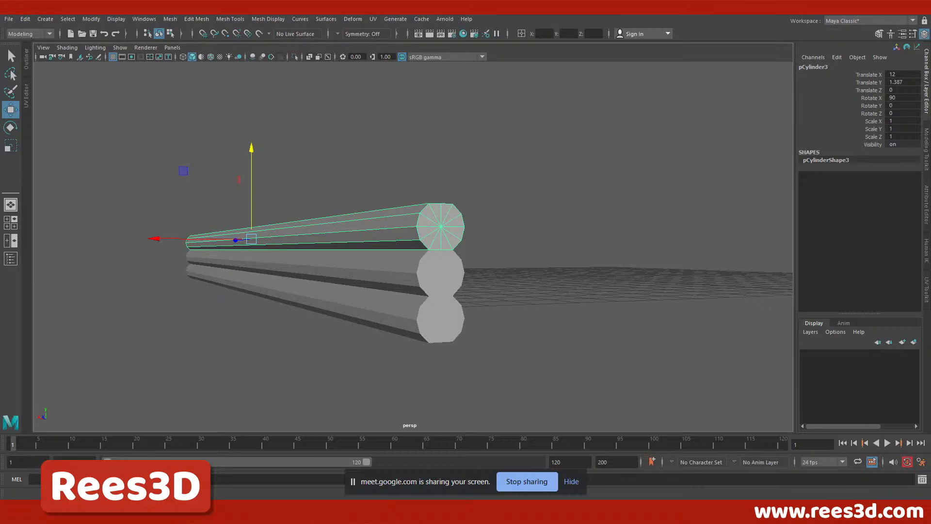
pyautogui.hotkey('shift', 'd')
pyautogui.hotkey('shift', 'd')
pyautogui.hotkey('shift', 'd')
pyautogui.hotkey('shift', 'd')
pyautogui.hotkey('shift', 'd')
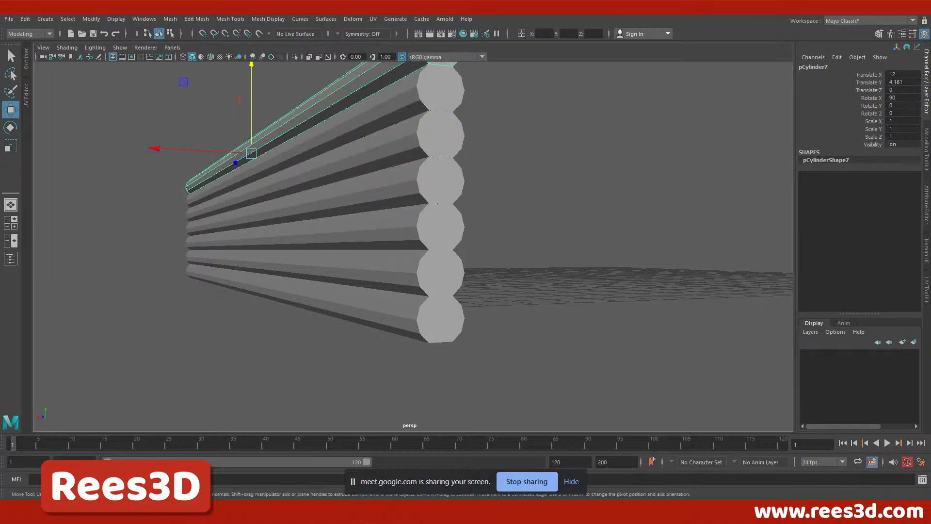
pyautogui.keyDown('alt'); pyautogui.moveTo(382, 224); pyautogui.dragTo(267, 260, button='right'); pyautogui.keyUp('alt')
pyautogui.keyDown('alt'); pyautogui.moveTo(267, 261); pyautogui.dragTo(239, 307, button='middle'); pyautogui.keyUp('alt')
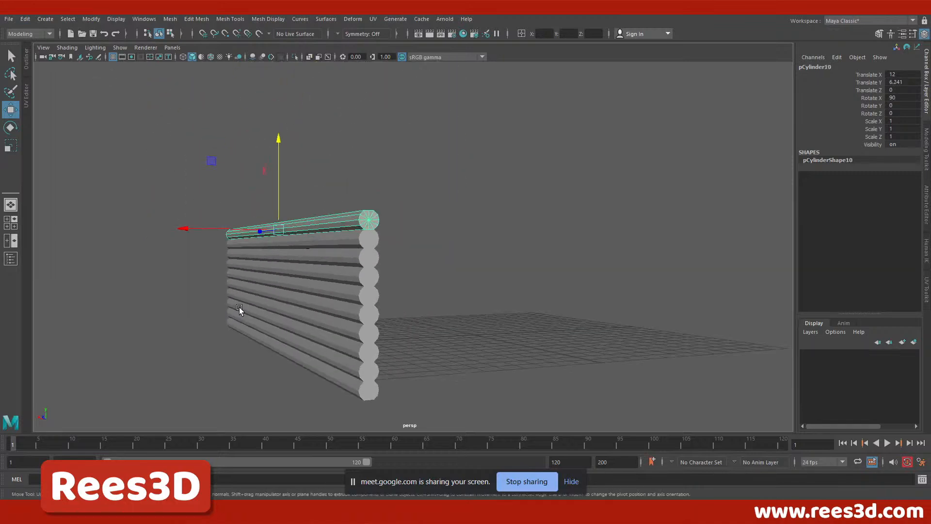
pyautogui.hotkey('shift', 'd')
pyautogui.hotkey('shift', 'd')
pyautogui.hotkey('shift', 'd')
pyautogui.hotkey('shift', 'd')
pyautogui.hotkey('shift', 'd')
pyautogui.hotkey('shift', 'd')
pyautogui.hotkey('shift', 'd')
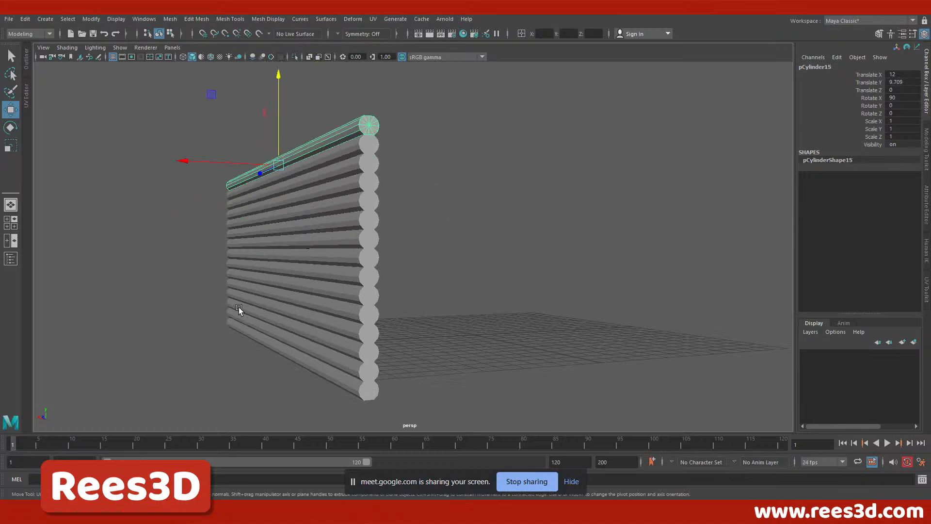
pyautogui.keyDown('alt'); pyautogui.moveTo(380, 324); pyautogui.dragTo(581, 262); pyautogui.keyUp('alt')
pyautogui.hotkey('shift', 'd')
pyautogui.click(420, 145)
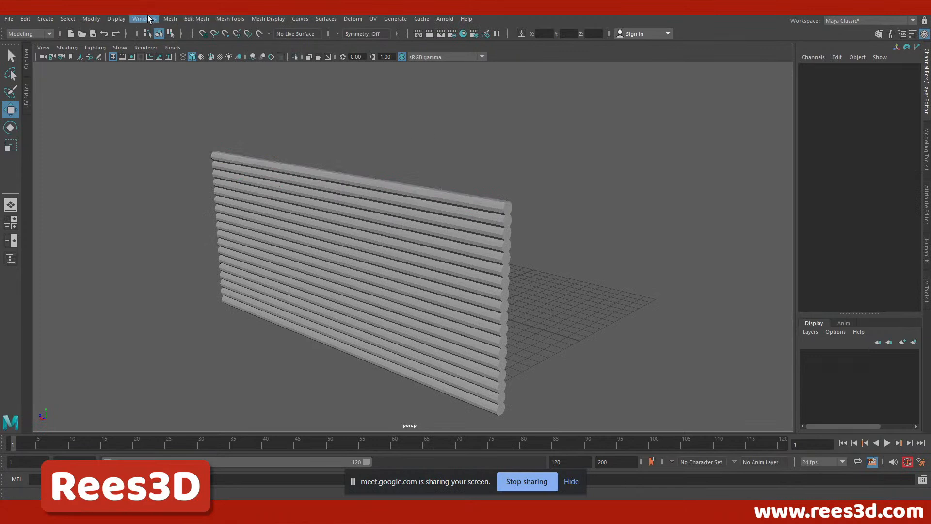
# Show the Outliner and select all the wall logs from pCylinder1 to pCylinder18.
pyautogui.click(149, 19)
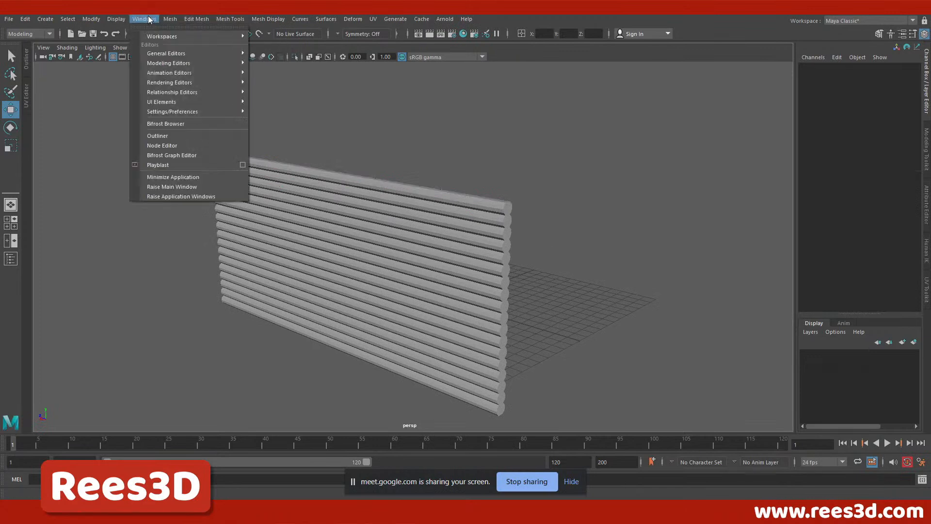
pyautogui.click(182, 136)
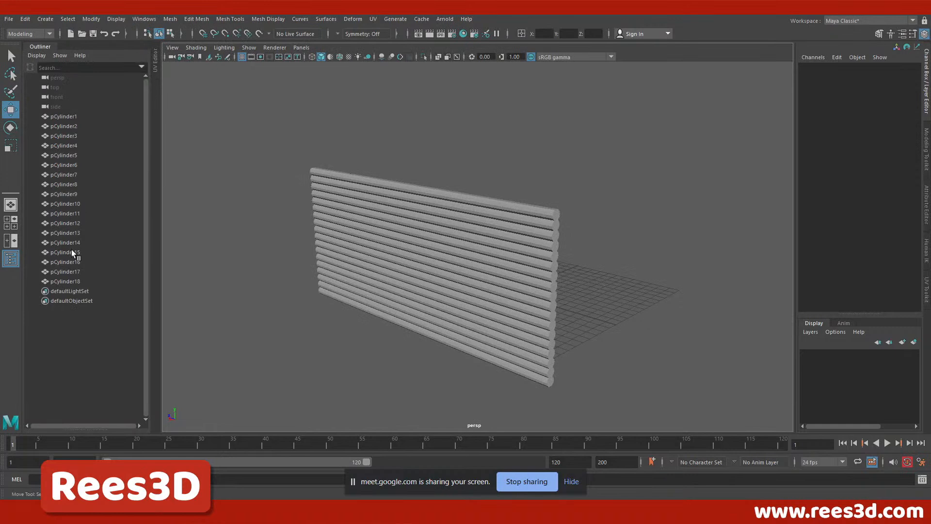
pyautogui.moveTo(466, 160); pyautogui.dragTo(563, 390)
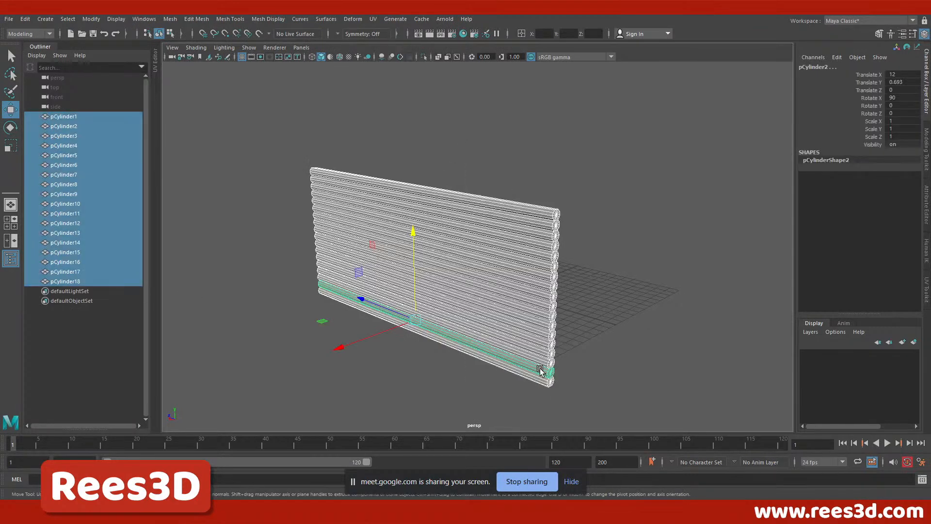
pyautogui.click(382, 376)
pyautogui.moveTo(70, 116); pyautogui.dragTo(60, 282)
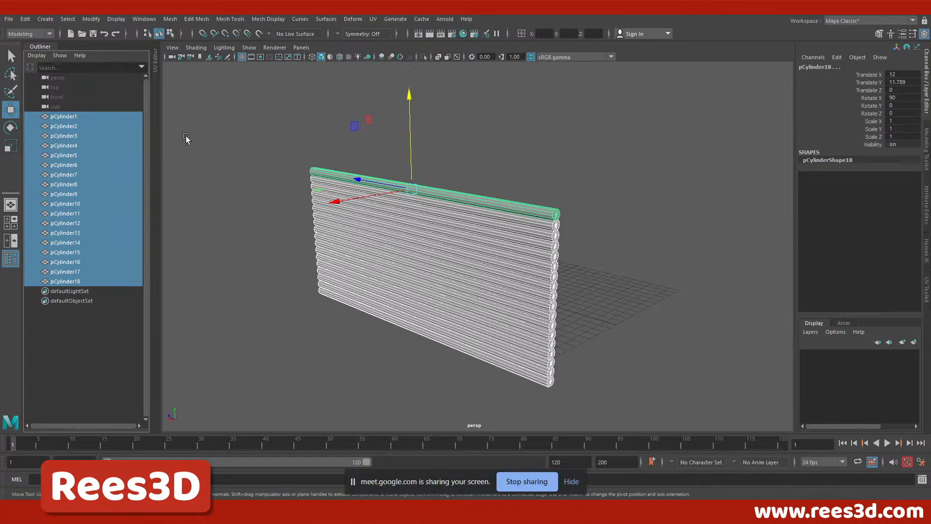
pyautogui.click(25, 19)
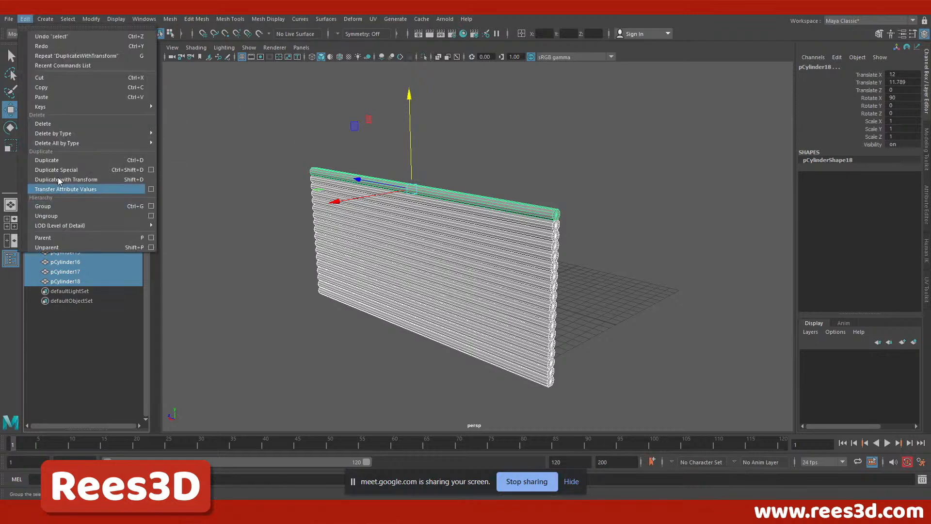
pyautogui.click(26, 19)
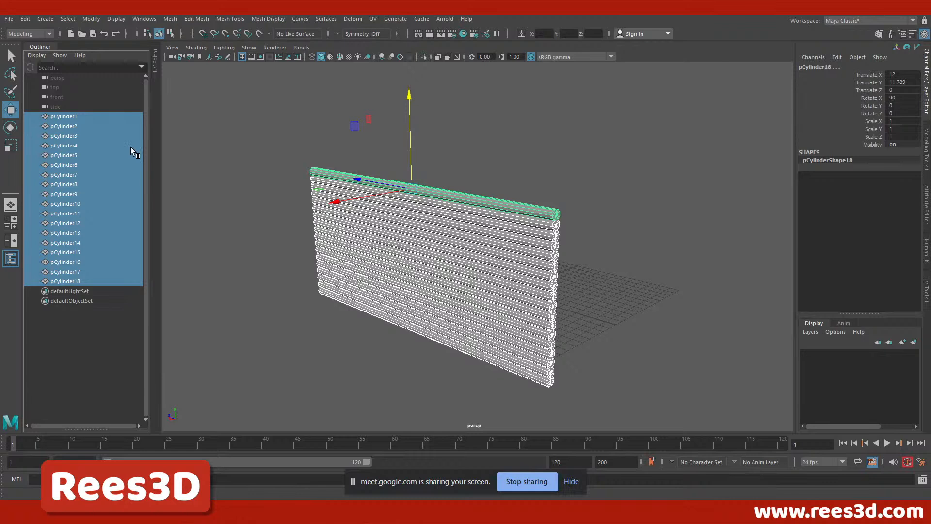
# Group the 18 selected wall logs and expand the new group to show its contents.
pyautogui.hotkey('ctrl', 'g')
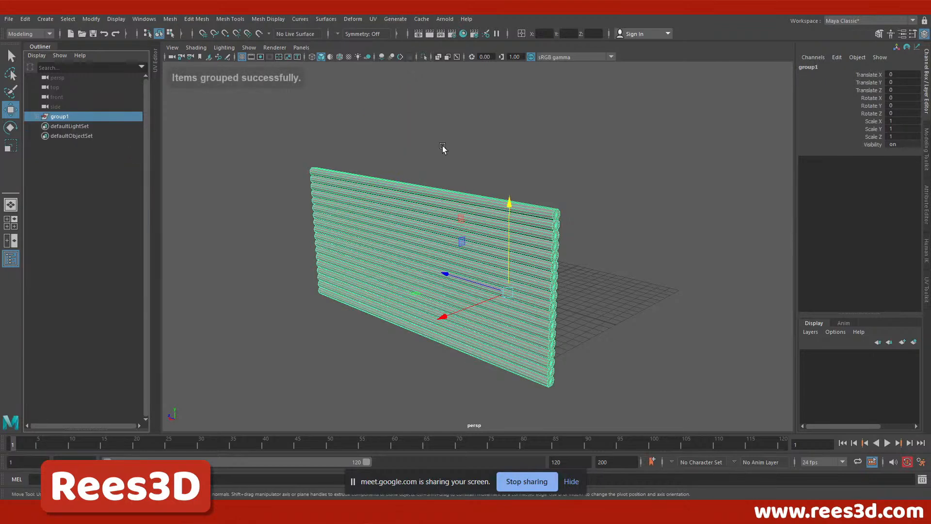
pyautogui.click(37, 117)
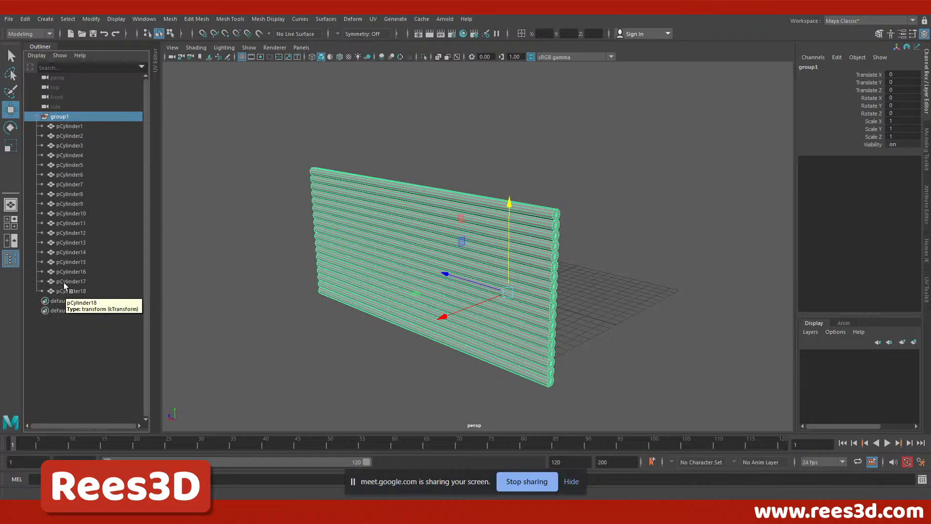
pyautogui.keyDown('alt'); pyautogui.moveTo(536, 305); pyautogui.dragTo(439, 260); pyautogui.keyUp('alt')
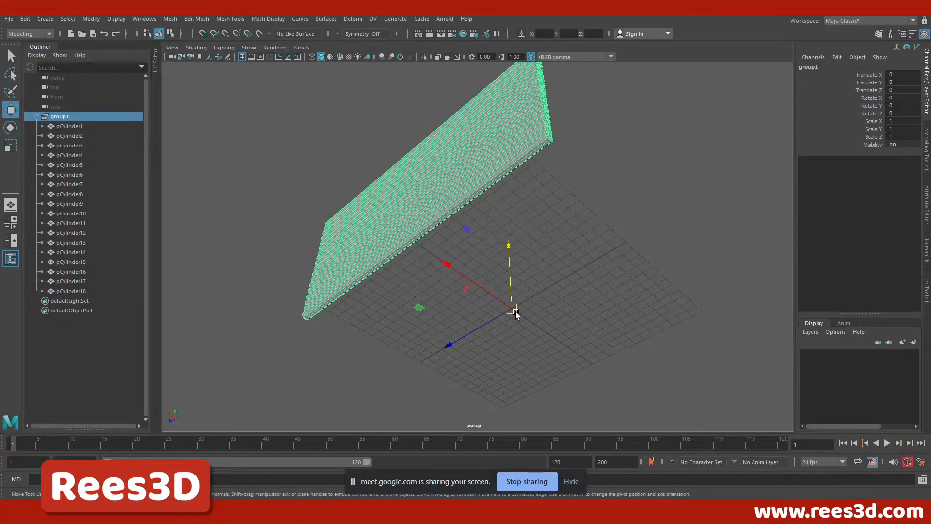
# Select several logs one by one inside the group, including pCylinder3 and pCylinder7, and reselect the whole group.
pyautogui.click(63, 127)
pyautogui.click(70, 146)
pyautogui.click(66, 166)
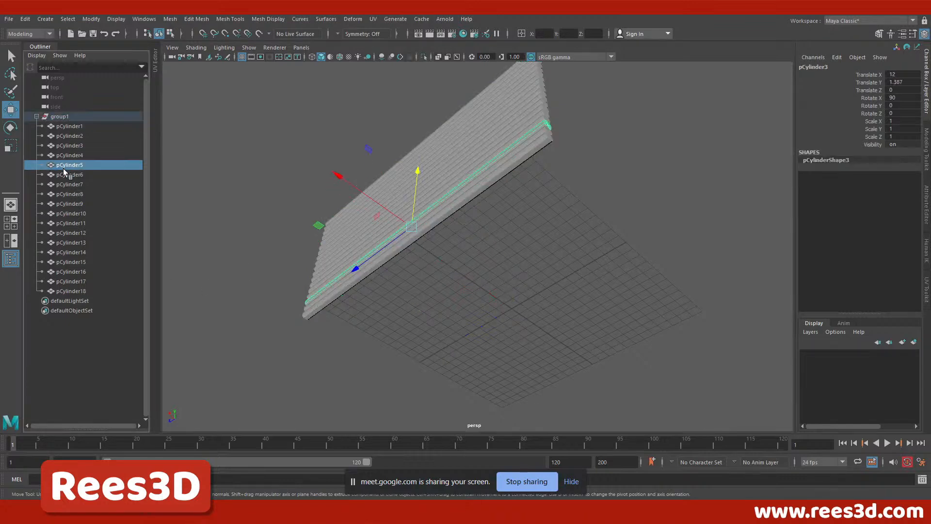
pyautogui.click(66, 184)
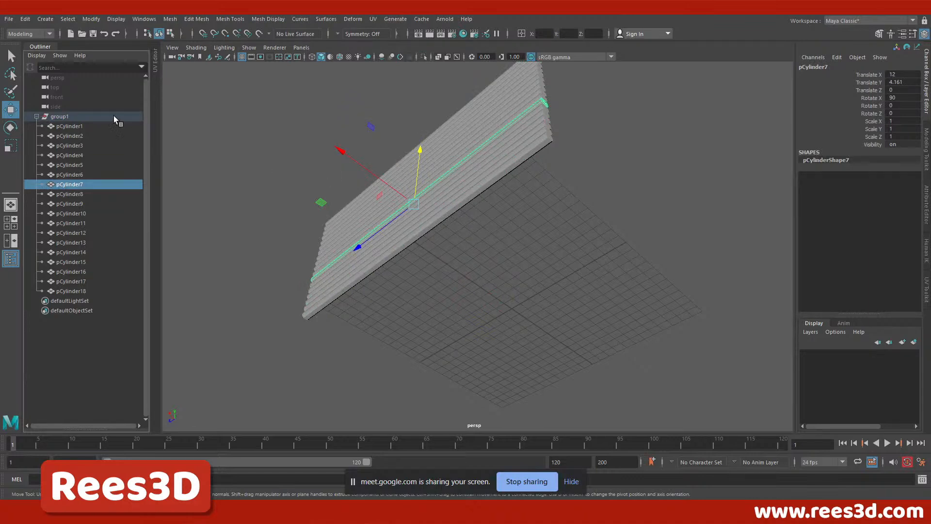
pyautogui.click(54, 118)
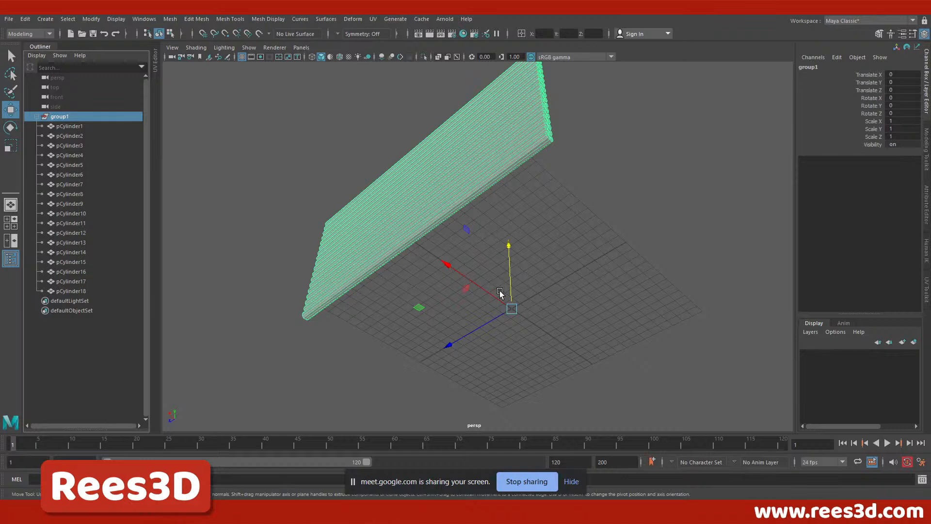
# Select all the wall logs with a selection box in the perspective view, and clear the selection.
pyautogui.click(603, 250)
pyautogui.moveTo(423, 109); pyautogui.dragTo(478, 266)
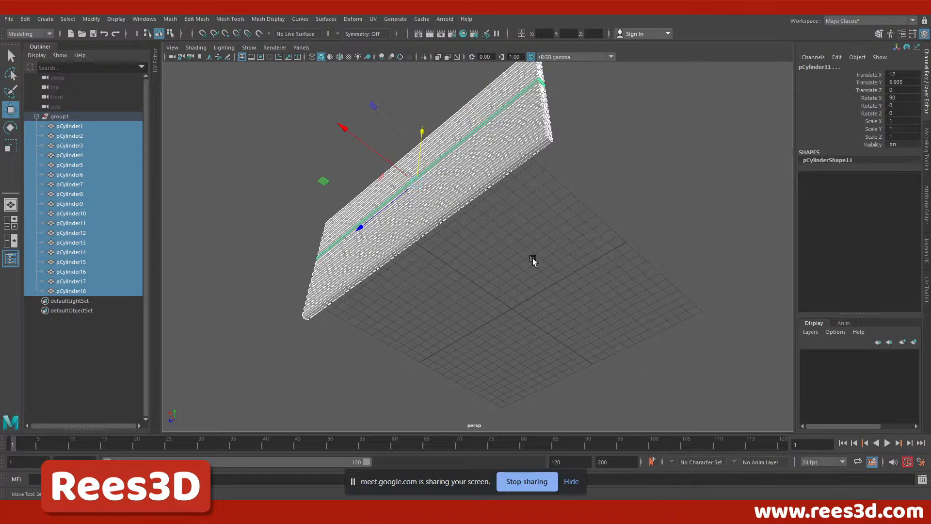
pyautogui.click(413, 101)
pyautogui.moveTo(413, 101); pyautogui.dragTo(476, 269)
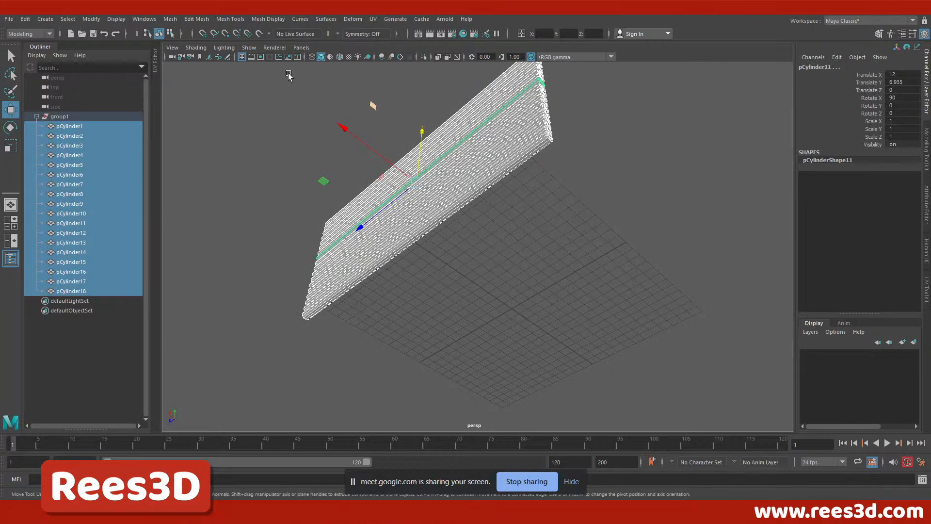
pyautogui.click(235, 165)
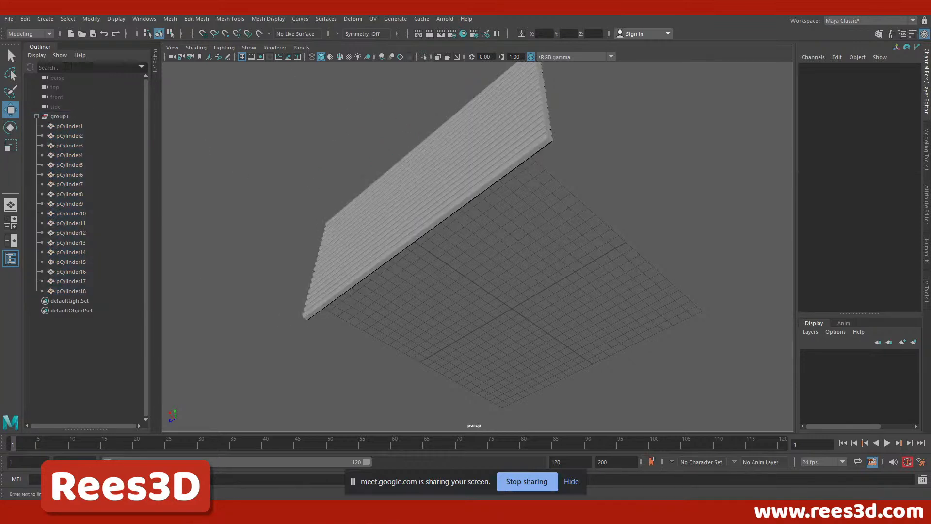
# Select the bottom log of the wall and walk up the hierarchy to select its parent group.
pyautogui.click(60, 117)
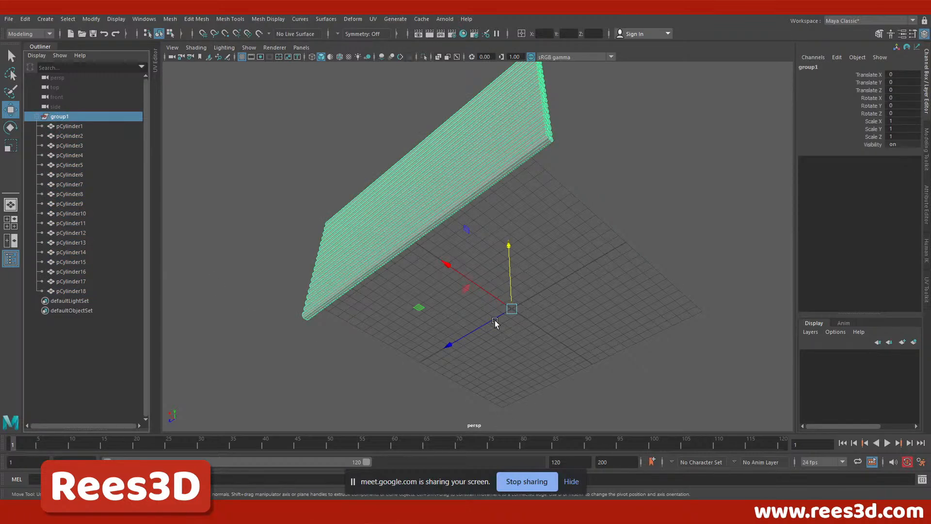
pyautogui.click(531, 323)
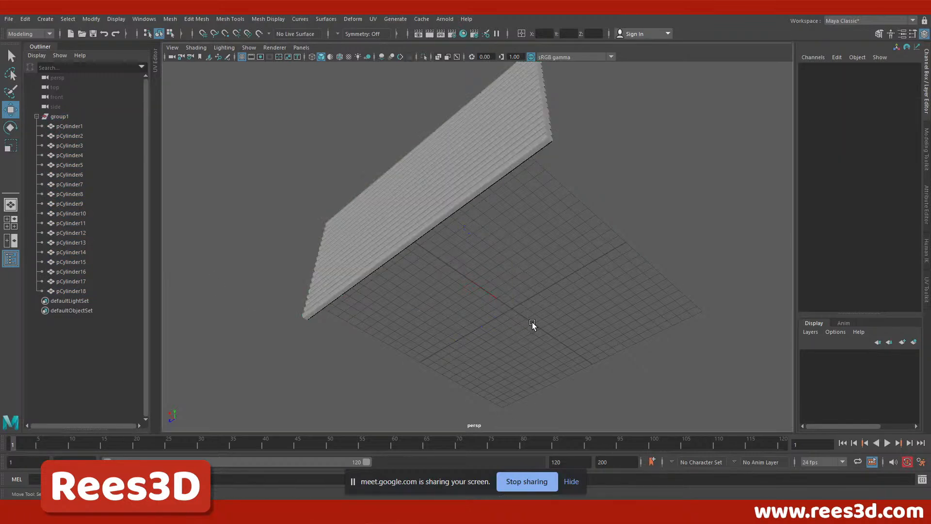
pyautogui.click(479, 190)
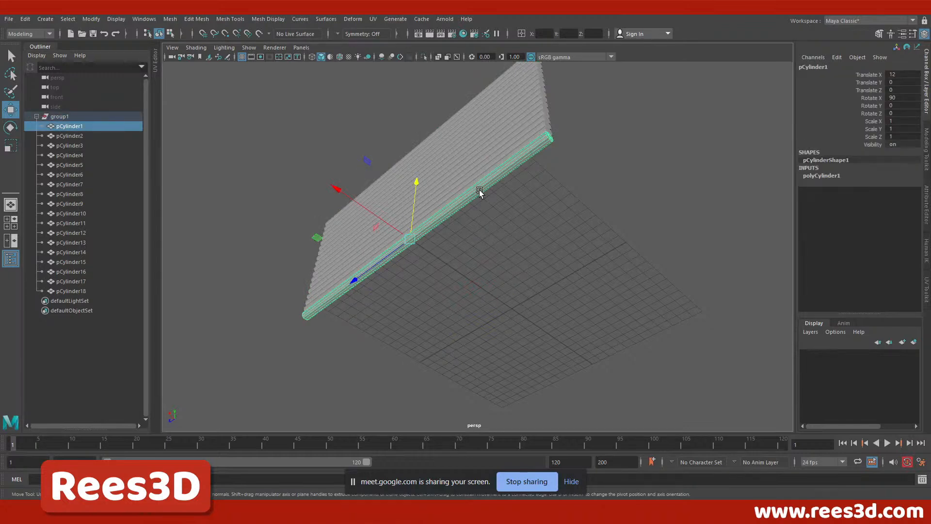
pyautogui.press('Up')
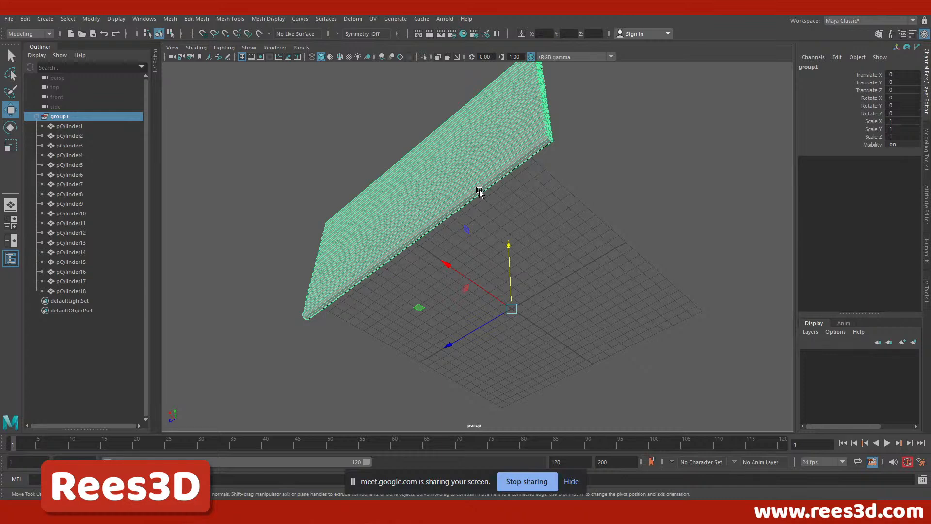
# Try duplicating the wall group with the copy's Y rotation set to 180 degrees, and delete that copy.
pyautogui.keyDown('alt'); pyautogui.moveTo(567, 218); pyautogui.dragTo(462, 291); pyautogui.keyUp('alt')
pyautogui.keyDown('alt'); pyautogui.moveTo(502, 235); pyautogui.dragTo(439, 224); pyautogui.keyUp('alt')
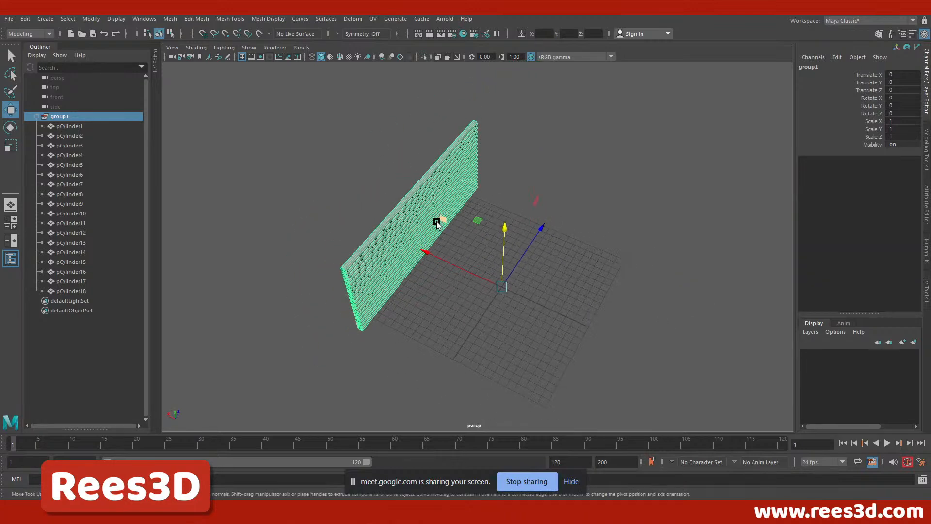
pyautogui.moveTo(545, 339)
pyautogui.keyDown('alt'); pyautogui.mouseDown()
pyautogui.moveTo(661, 318)
pyautogui.moveTo(519, 328)
pyautogui.moveTo(532, 327)
pyautogui.mouseUp(); pyautogui.keyUp('alt')
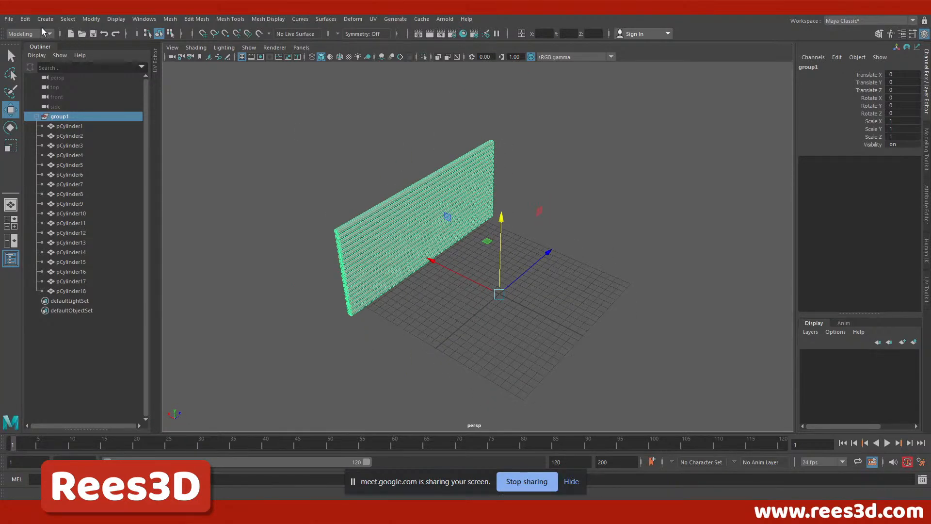
pyautogui.click(29, 19)
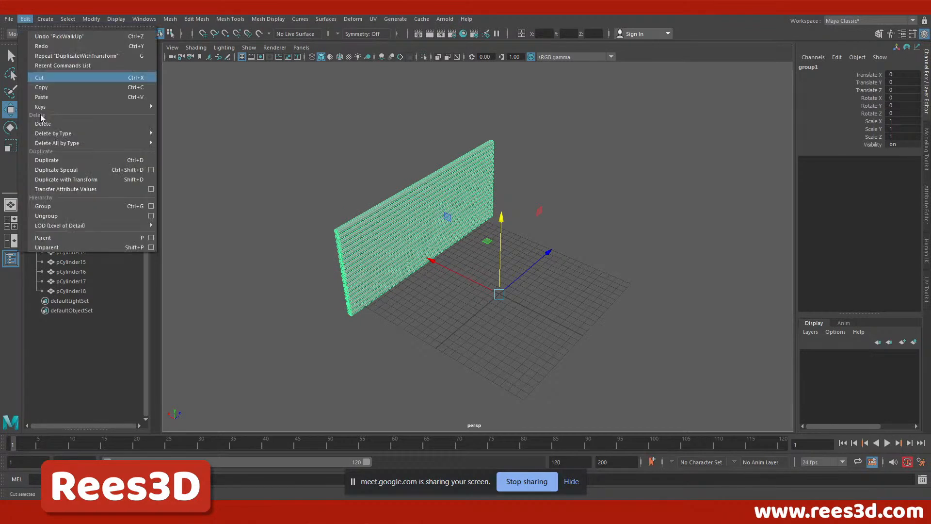
pyautogui.click(62, 162)
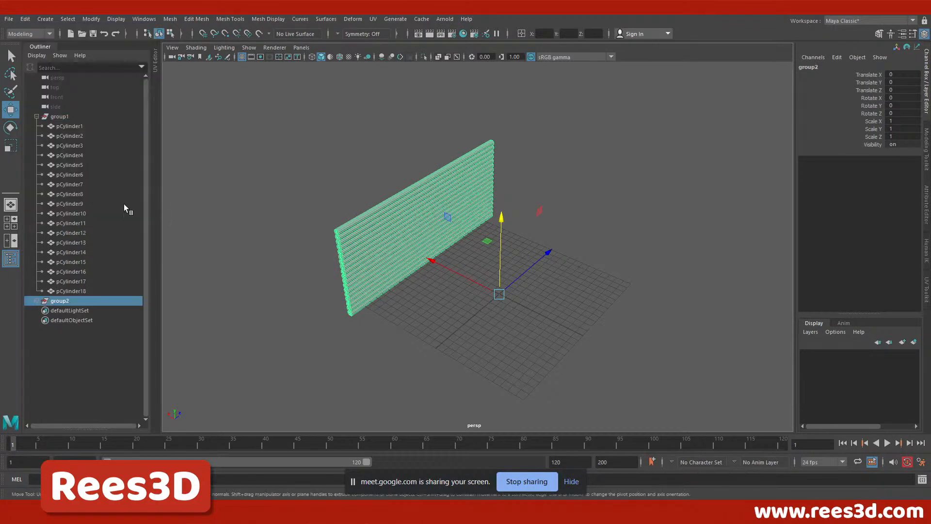
pyautogui.click(10, 127)
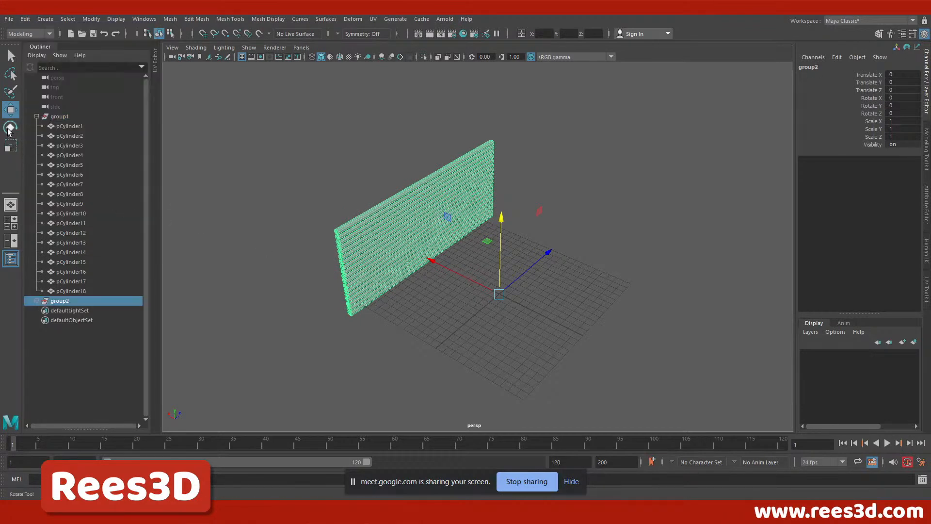
pyautogui.moveTo(489, 356); pyautogui.dragTo(495, 199)
pyautogui.click(899, 105)
pyautogui.write('18')
pyautogui.press('Return')
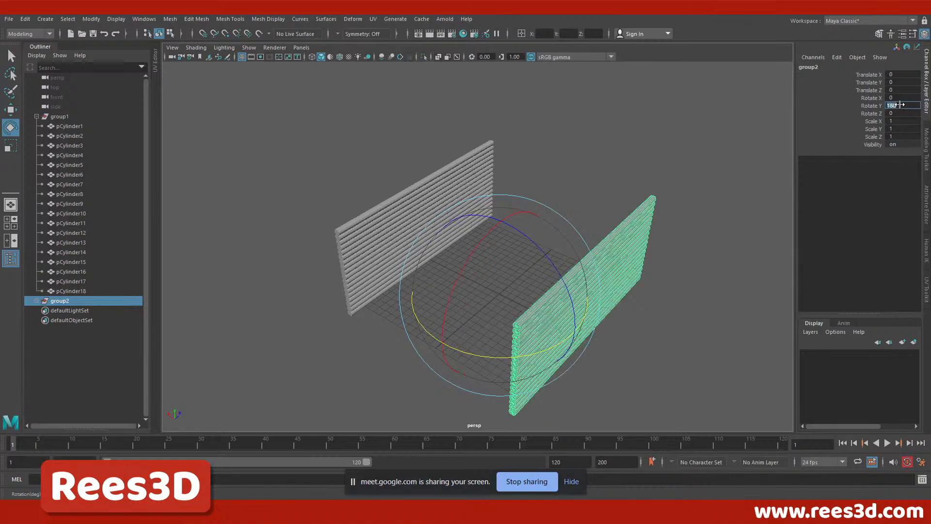
pyautogui.keyDown('alt'); pyautogui.moveTo(530, 264); pyautogui.dragTo(755, 266); pyautogui.keyUp('alt')
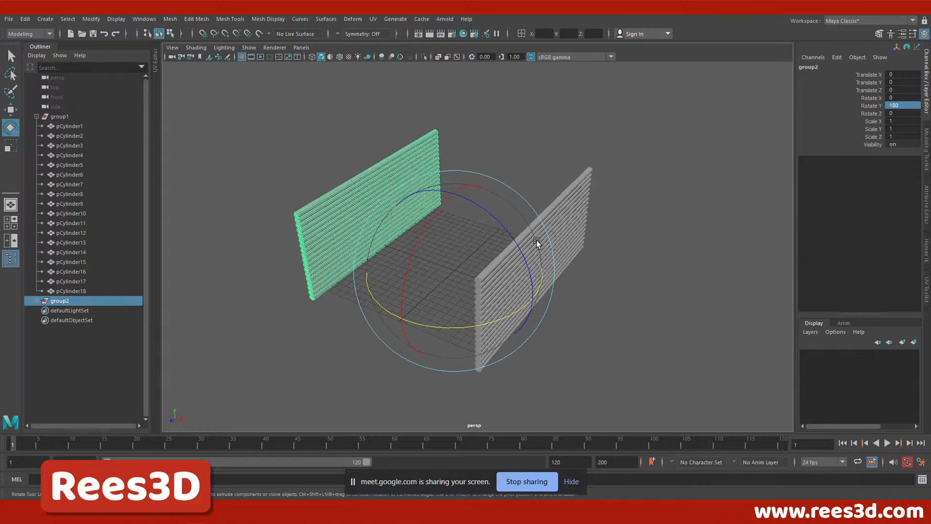
pyautogui.press('Delete')
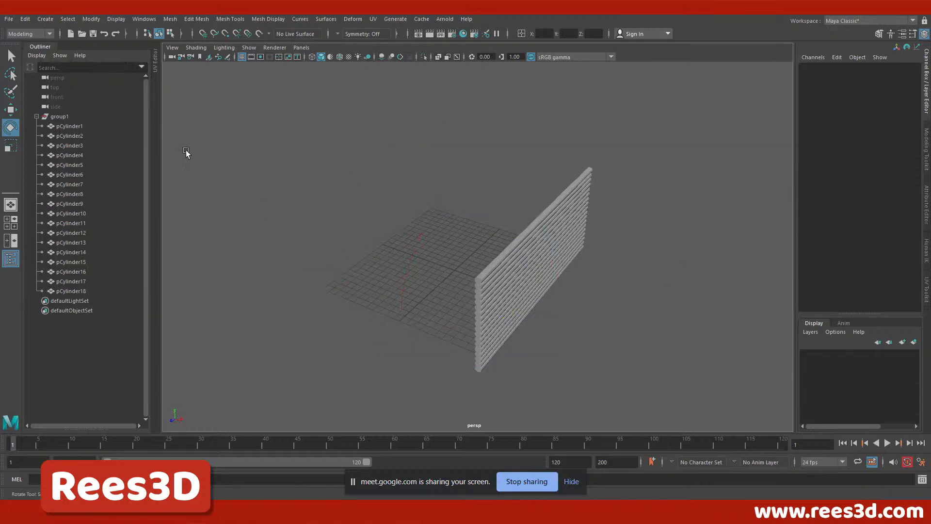
# Select the original wall group and try to open the Duplicate Special options, restoring the maximized program window.
pyautogui.click(65, 116)
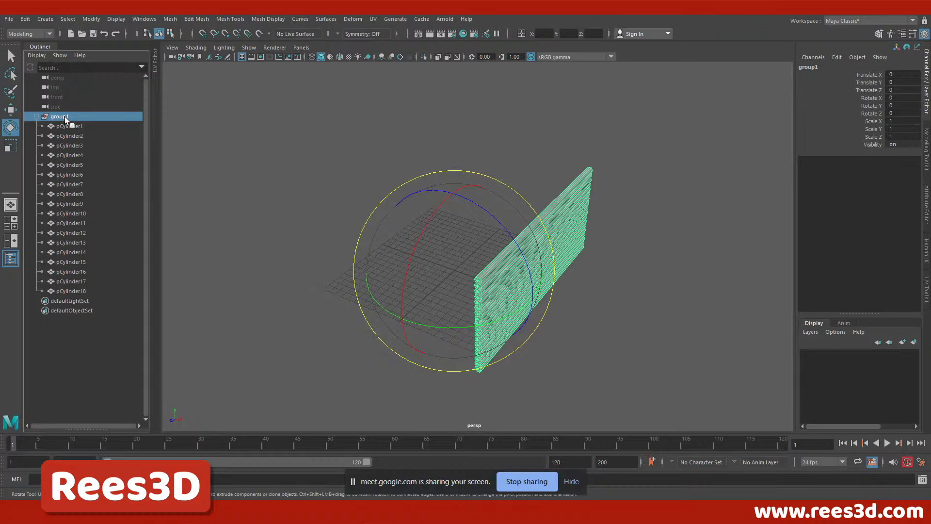
pyautogui.click(25, 18)
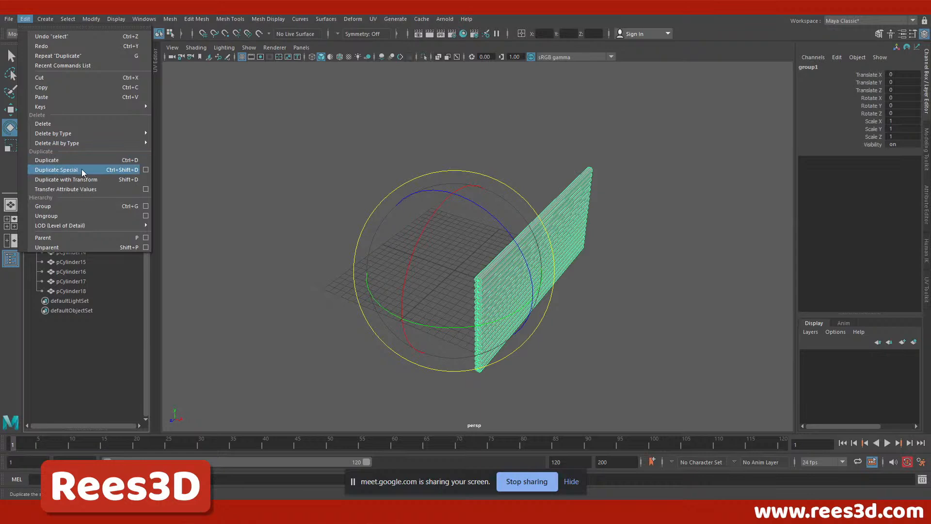
pyautogui.click(145, 169)
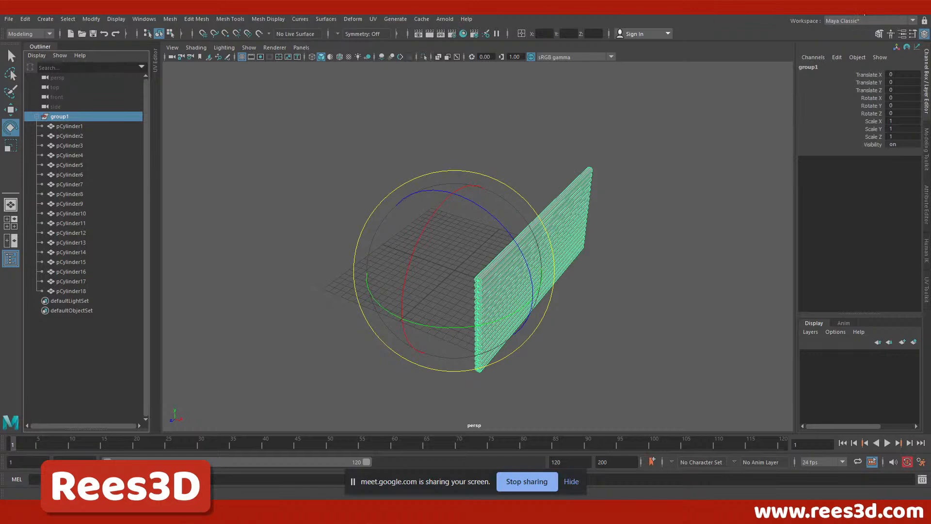
pyautogui.click(889, 7)
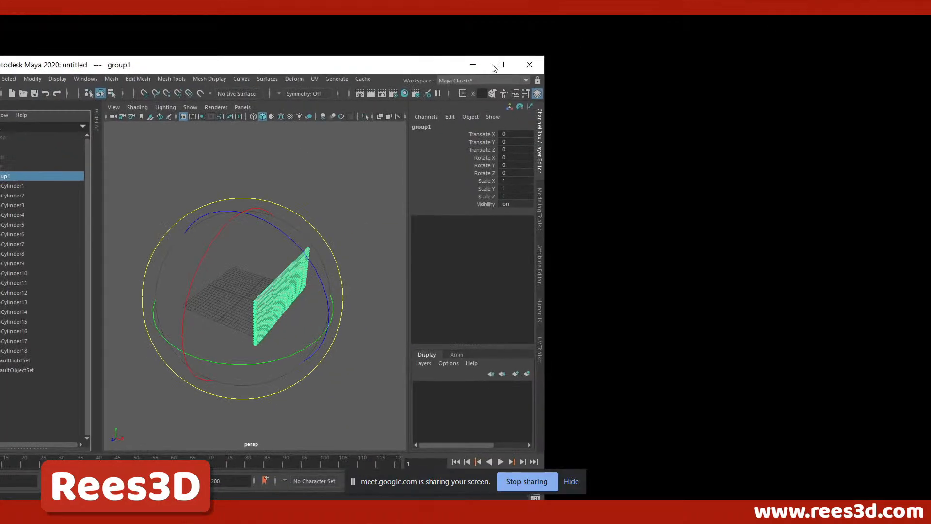
pyautogui.click(501, 65)
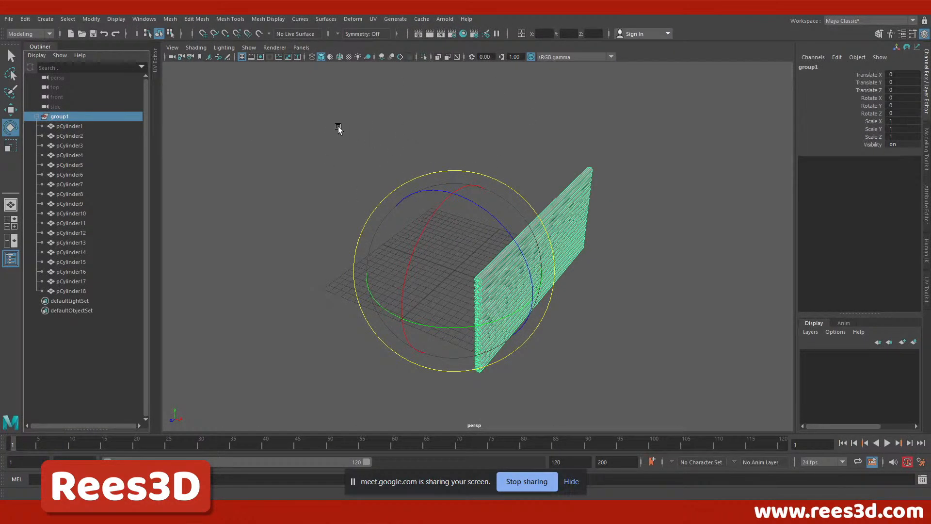
# Duplicate the original wall group in place.
pyautogui.click(41, 21)
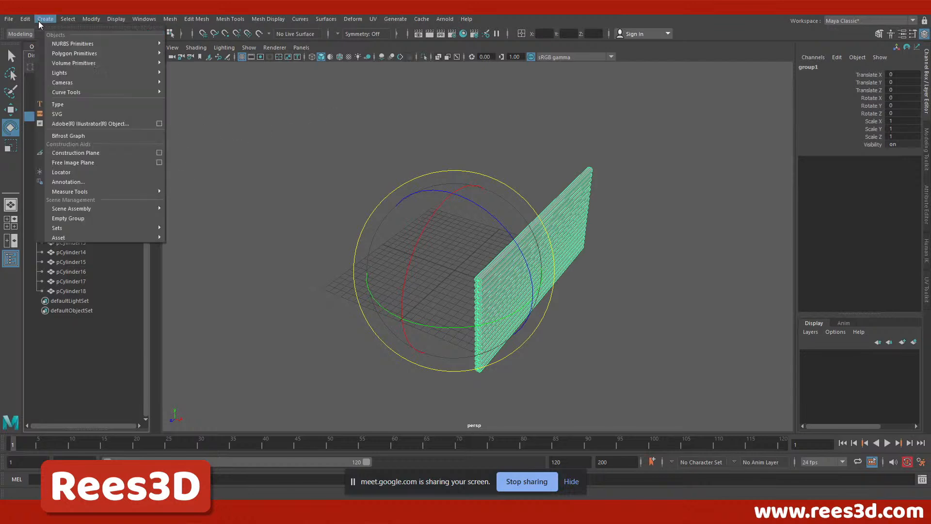
pyautogui.moveTo(23, 19)
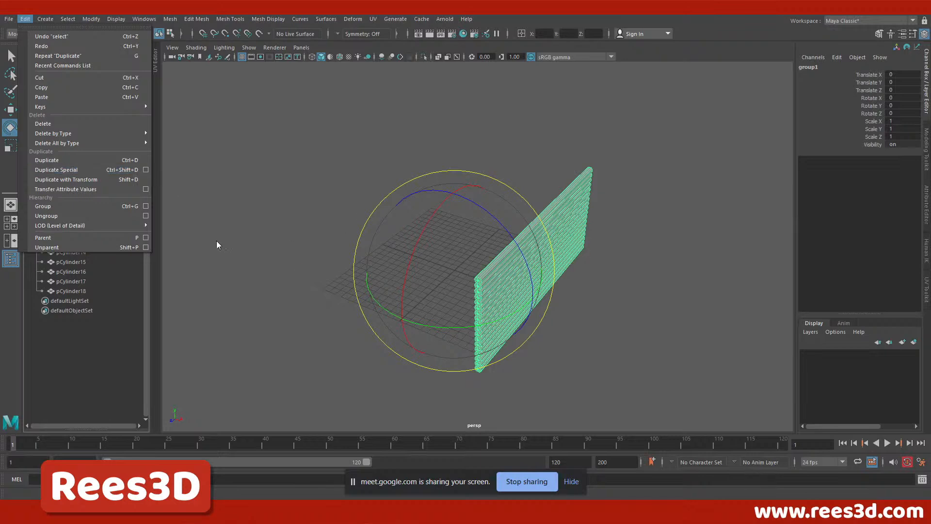
pyautogui.click(60, 159)
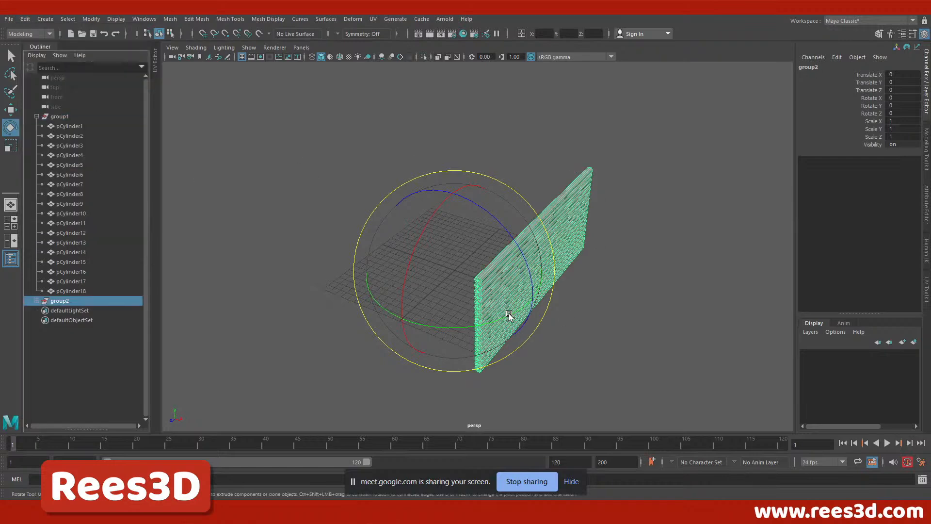
# Rotate the duplicated wall freehand about the Y axis, and set its Y rotation to 90 degrees.
pyautogui.moveTo(508, 314); pyautogui.dragTo(298, 287)
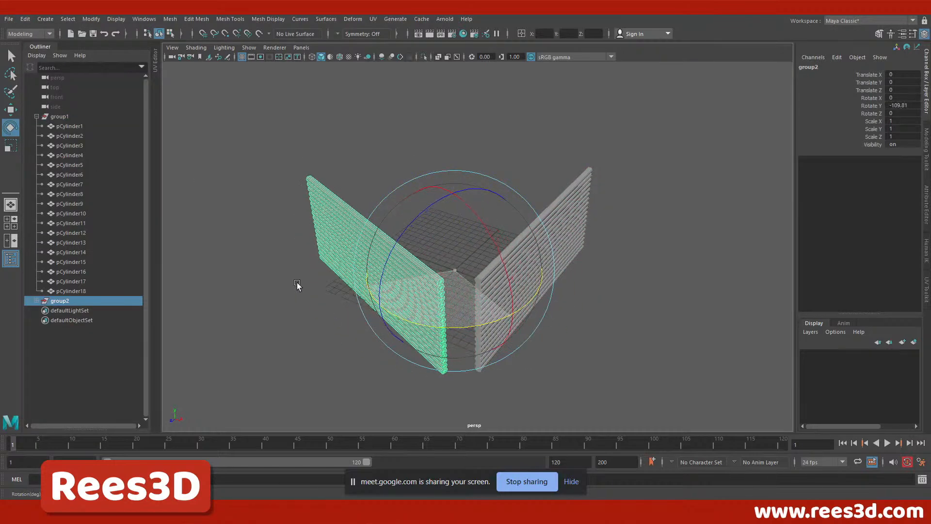
pyautogui.click(900, 106)
pyautogui.write('9')
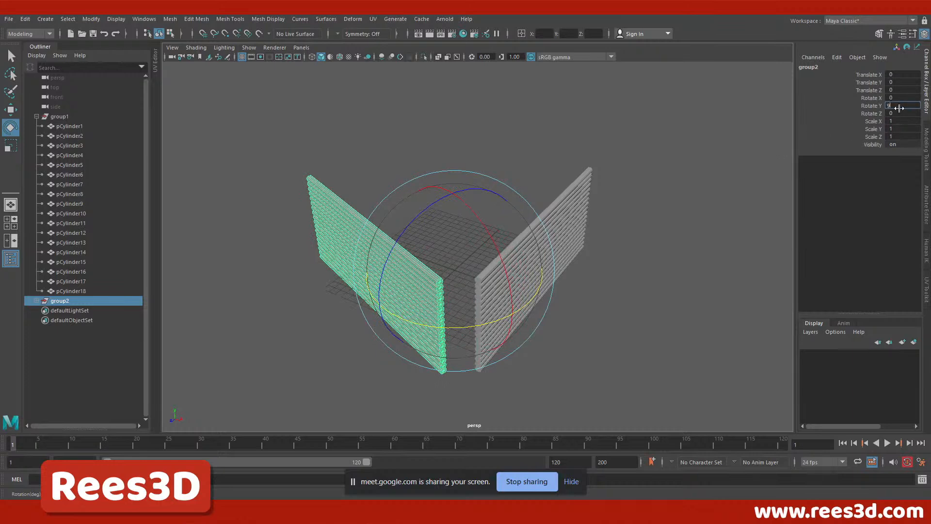
pyautogui.write('0')
pyautogui.press('Return')
# Set the duplicated wall's Y rotation to 180 degrees so it stands opposite the original wall.
pyautogui.write('180')
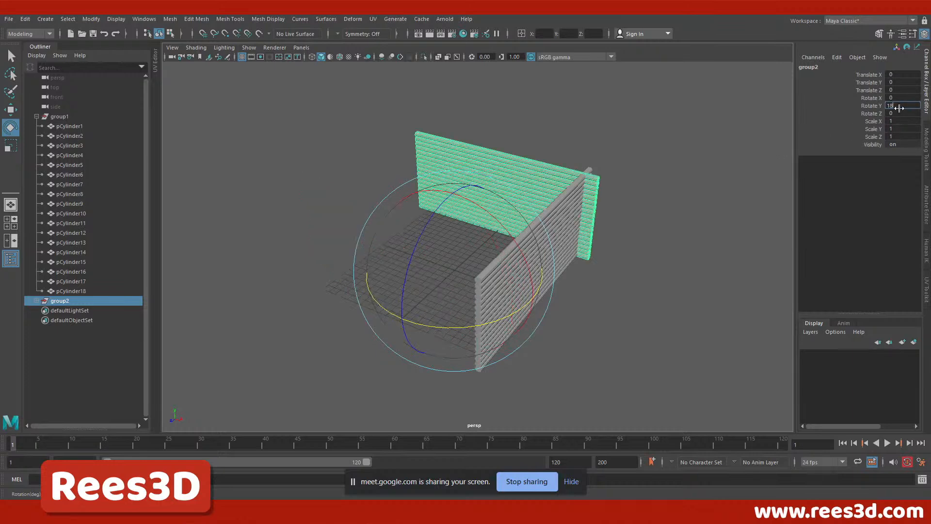
pyautogui.press('Return')
pyautogui.keyDown('alt'); pyautogui.moveTo(582, 148); pyautogui.dragTo(447, 158); pyautogui.keyUp('alt')
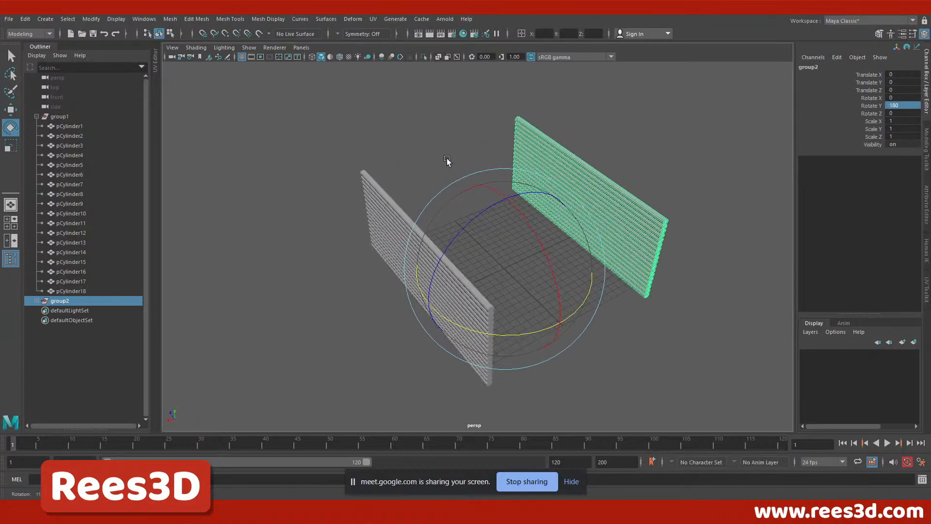
# Collapse the original wall group's hierarchy and select the opposite wall's whole group starting from one of its logs.
pyautogui.click(37, 116)
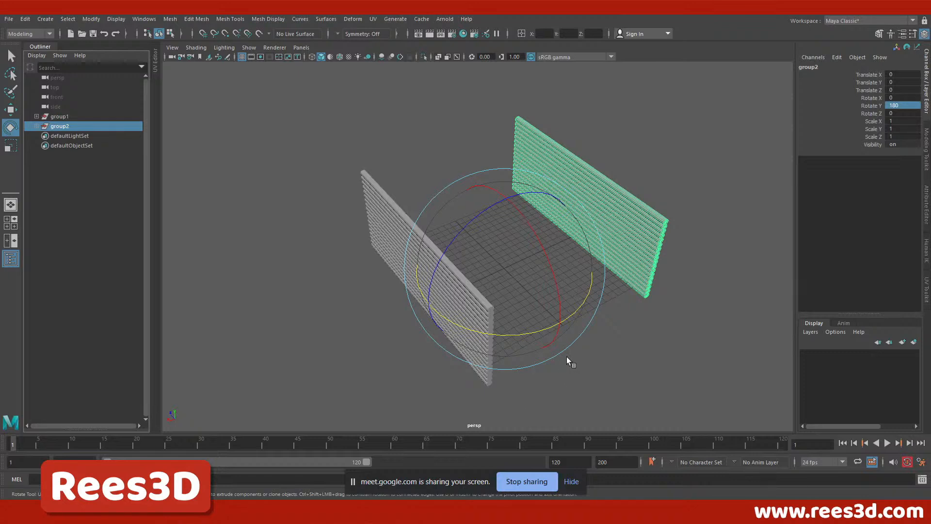
pyautogui.keyDown('ctrl'); pyautogui.click(59, 117); pyautogui.keyUp('ctrl')
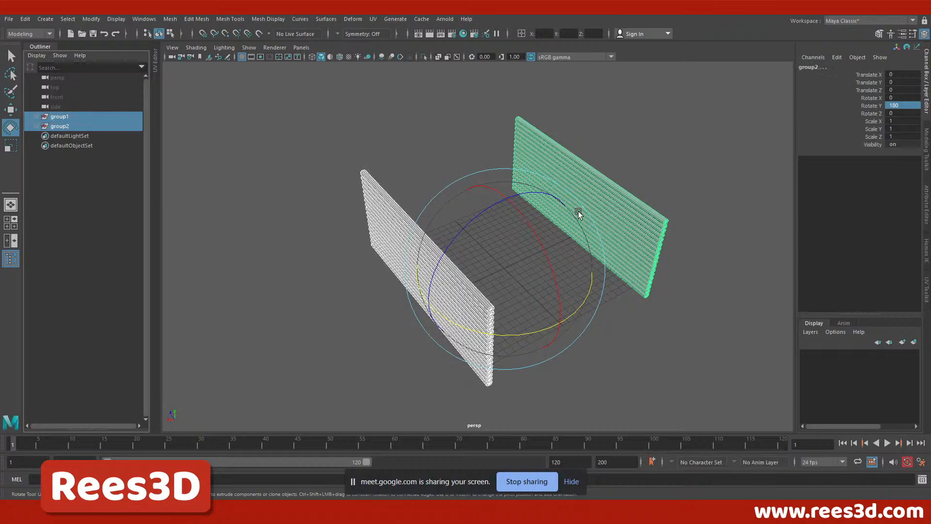
pyautogui.click(434, 119)
pyautogui.click(580, 172)
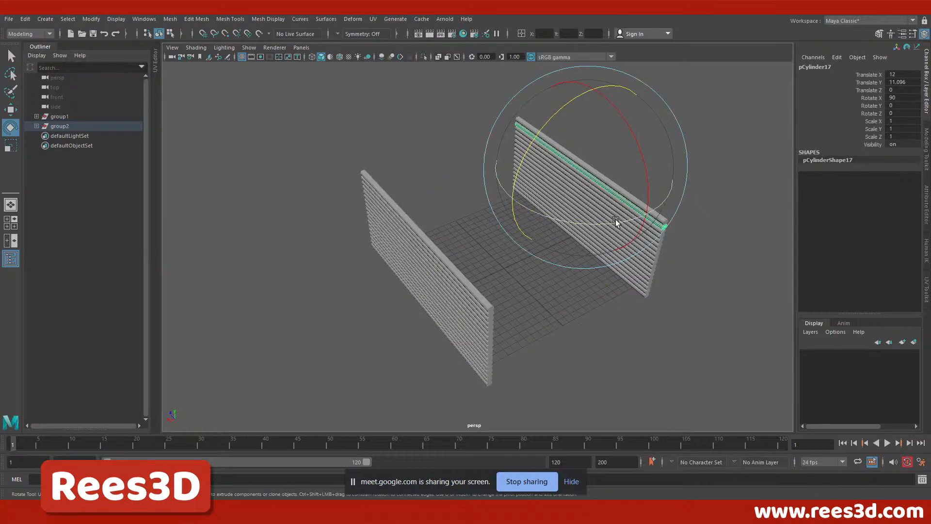
pyautogui.press('Up')
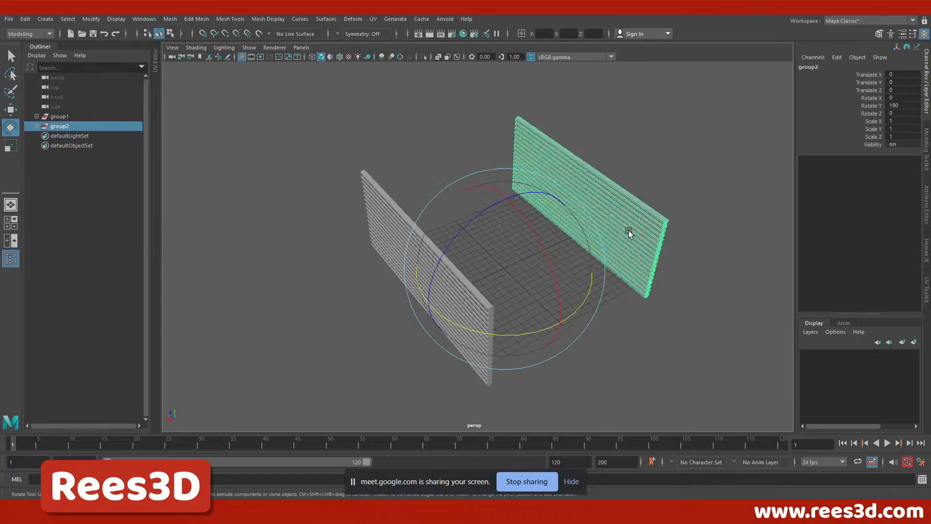
# Select both opposite wall groups and duplicate them together in place.
pyautogui.click(633, 294)
pyautogui.click(653, 257)
pyautogui.keyDown('shift'); pyautogui.click(476, 330); pyautogui.keyUp('shift')
pyautogui.press('Up')
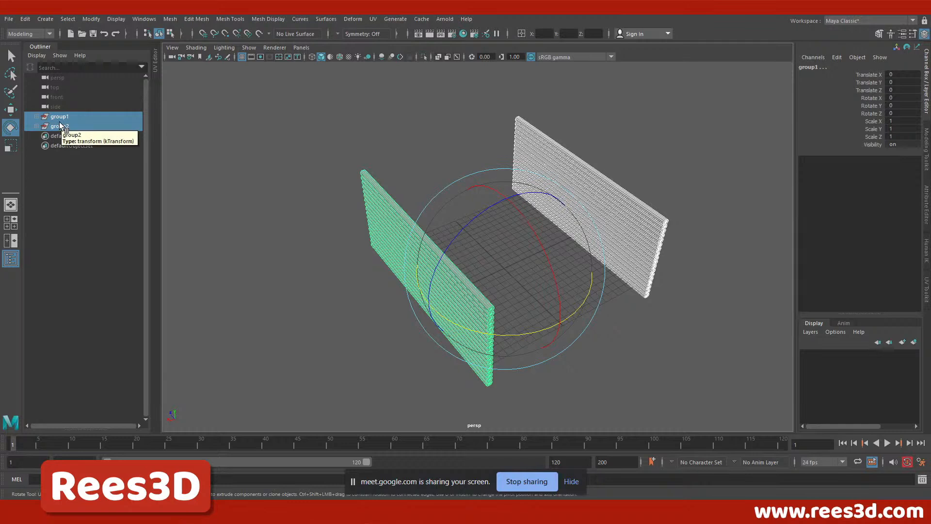
pyautogui.hotkey('ctrl', 'd')
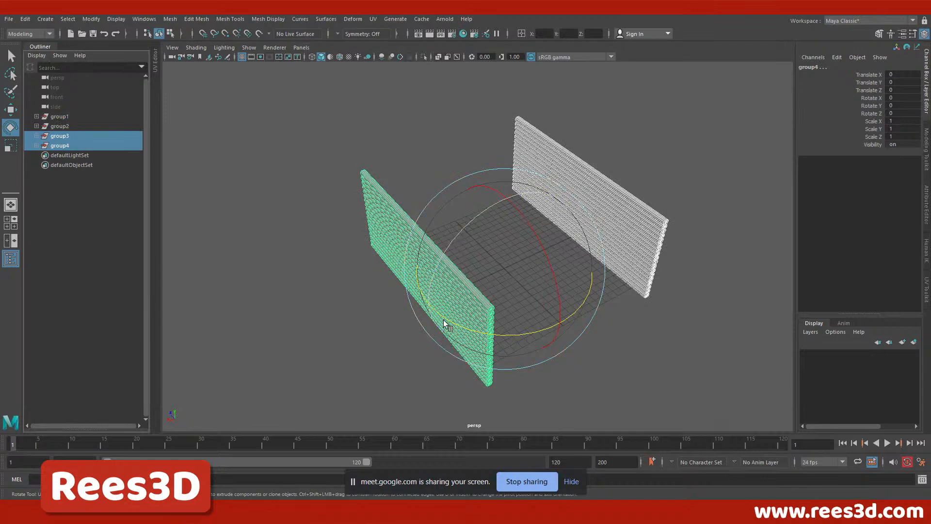
# Rotate the two duplicated walls freehand about the Y axis, and set their Y rotation to 90 degrees.
pyautogui.moveTo(469, 326); pyautogui.dragTo(619, 243)
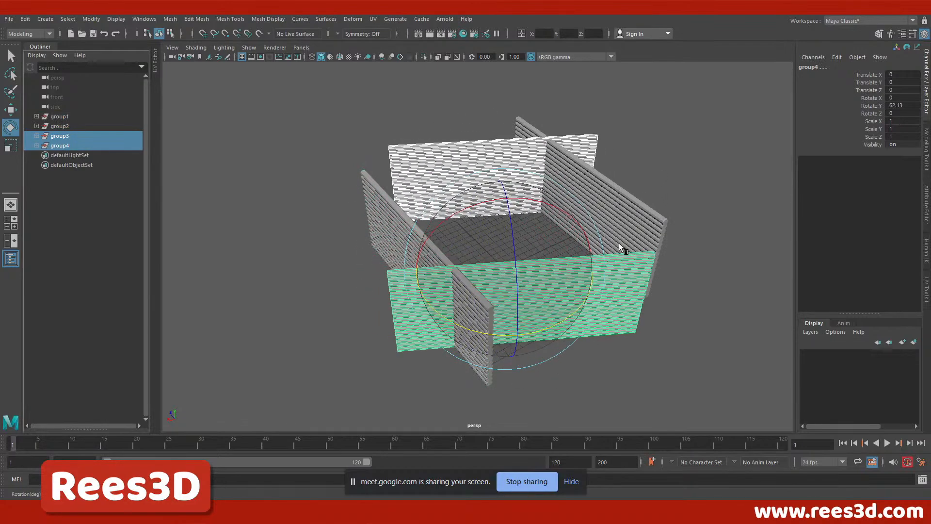
pyautogui.click(907, 104)
pyautogui.write('90')
pyautogui.press('Return')
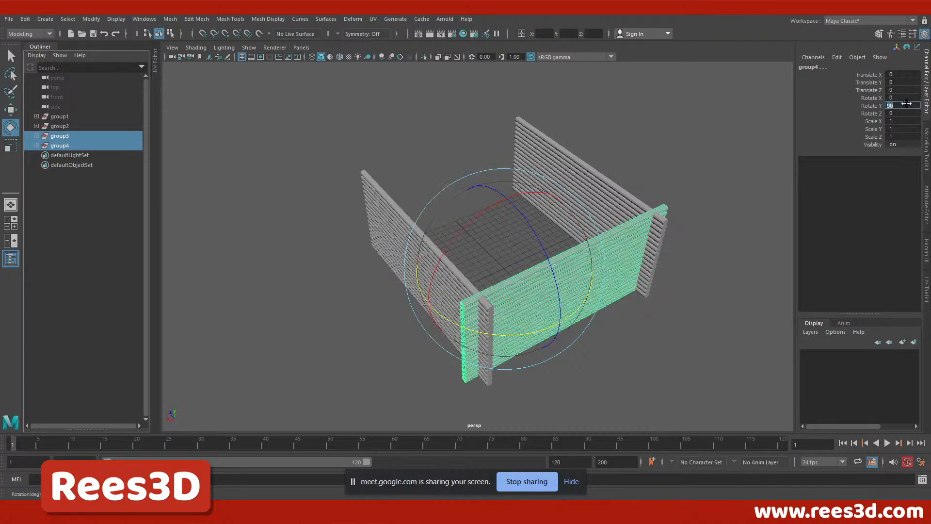
# Select only group3, rotate it freehand about Y, and set its Y rotation to -90 degrees to close the open side.
pyautogui.click(706, 298)
pyautogui.click(603, 286)
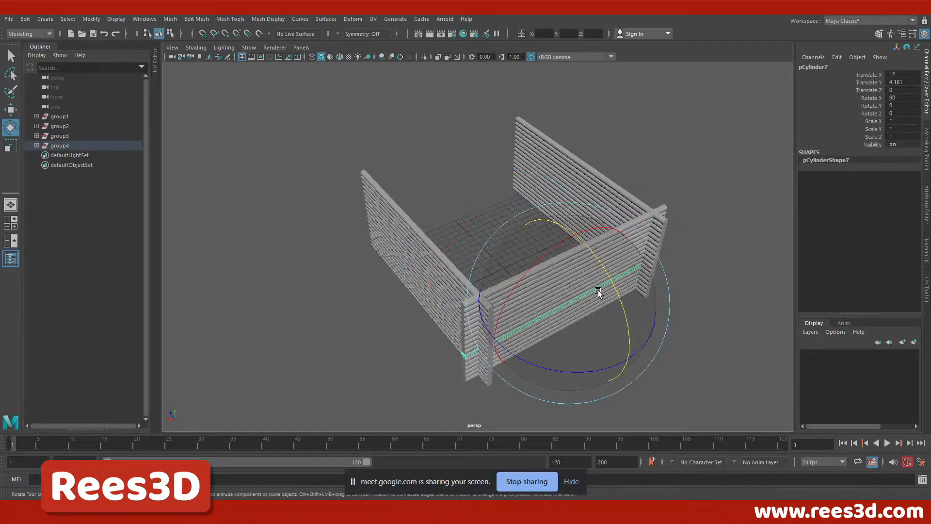
pyautogui.click(60, 136)
pyautogui.moveTo(475, 324); pyautogui.dragTo(280, 220)
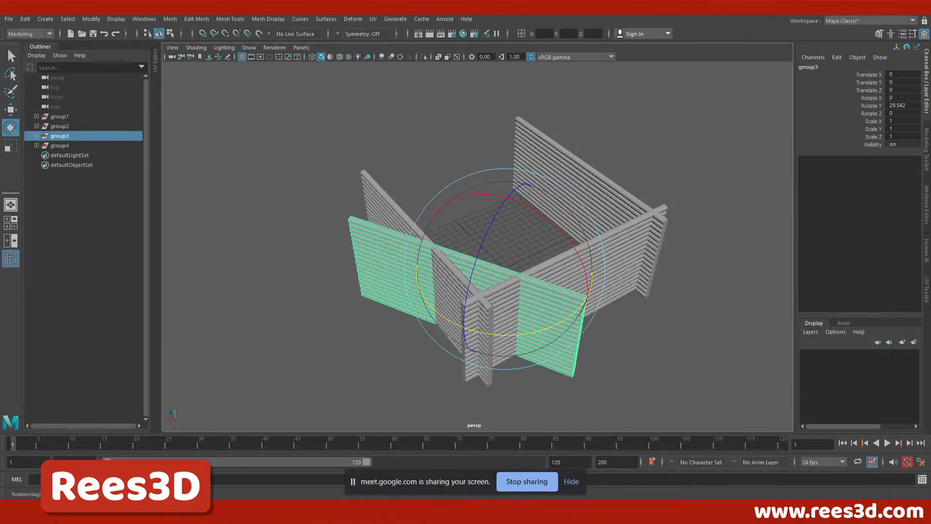
pyautogui.doubleClick(898, 107)
pyautogui.press('Return')
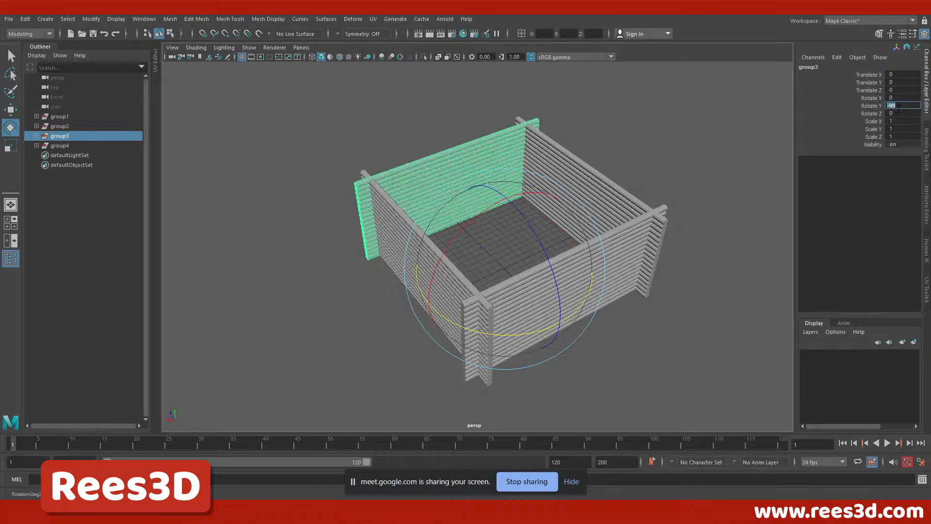
# Clear the selection and examine how the logs of adjoining walls meet at the corners of the enclosure.
pyautogui.click(630, 353)
pyautogui.keyDown('alt'); pyautogui.moveTo(630, 353); pyautogui.dragTo(560, 190); pyautogui.keyUp('alt')
pyautogui.keyDown('alt'); pyautogui.moveTo(540, 243); pyautogui.dragTo(627, 246); pyautogui.keyUp('alt')
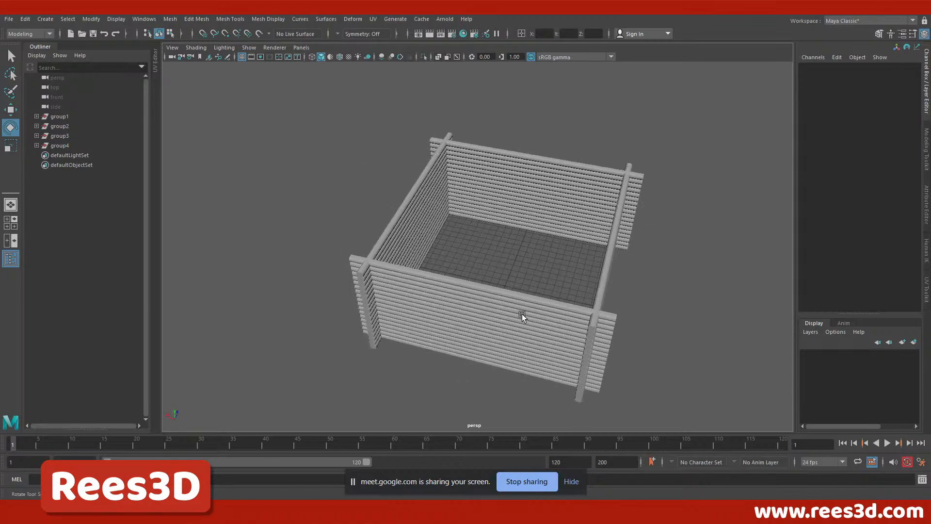
pyautogui.keyDown('alt'); pyautogui.moveTo(501, 338); pyautogui.dragTo(560, 298); pyautogui.keyUp('alt')
pyautogui.scroll(3, 560, 298)
pyautogui.keyDown('alt'); pyautogui.moveTo(560, 297); pyautogui.dragTo(764, 298, button='right'); pyautogui.keyUp('alt')
pyautogui.keyDown('alt'); pyautogui.moveTo(764, 298); pyautogui.dragTo(637, 331, button='middle'); pyautogui.keyUp('alt')
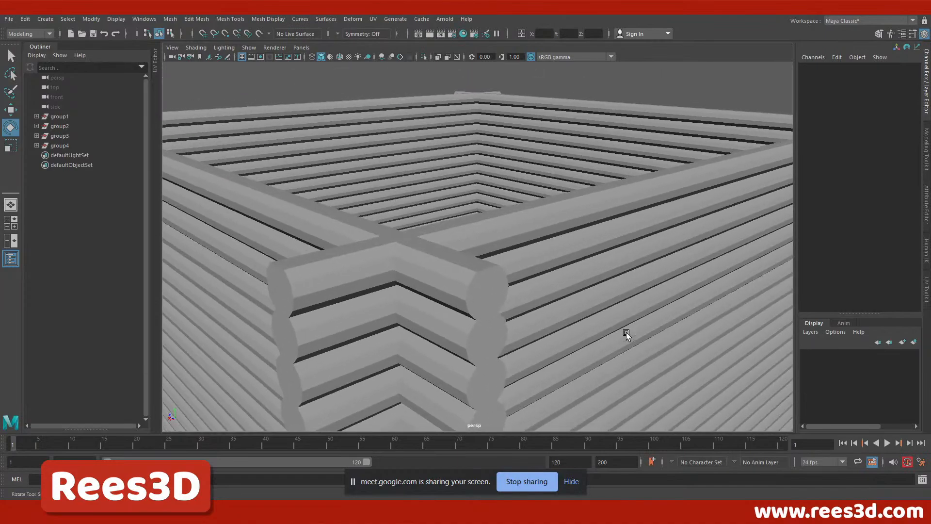
pyautogui.keyDown('alt'); pyautogui.moveTo(637, 331); pyautogui.dragTo(475, 329, button='right'); pyautogui.keyUp('alt')
pyautogui.keyDown('alt'); pyautogui.moveTo(475, 330); pyautogui.dragTo(457, 321); pyautogui.keyUp('alt')
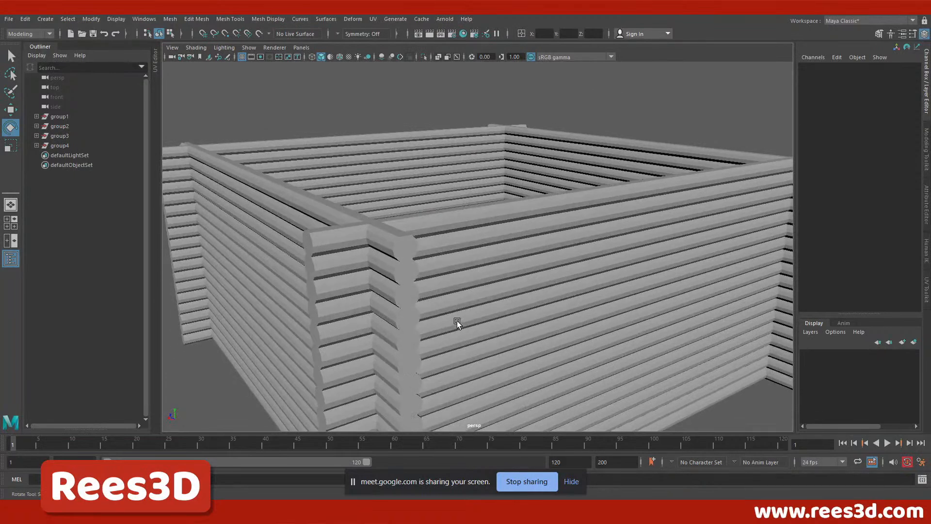
pyautogui.keyDown('alt'); pyautogui.moveTo(569, 269); pyautogui.dragTo(469, 214); pyautogui.keyUp('alt')
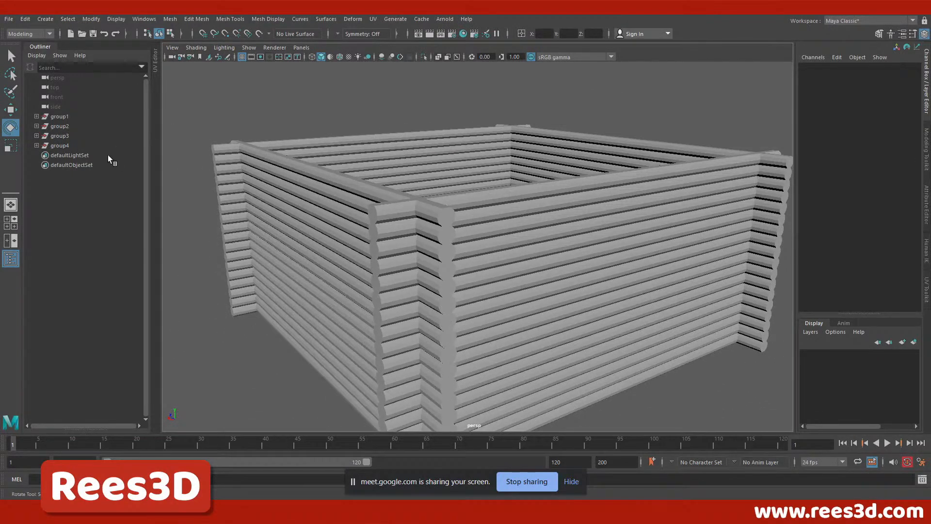
# Select group3 and group4 and move both walls up about 0.27 units in Y.
pyautogui.moveTo(65, 135); pyautogui.dragTo(65, 145)
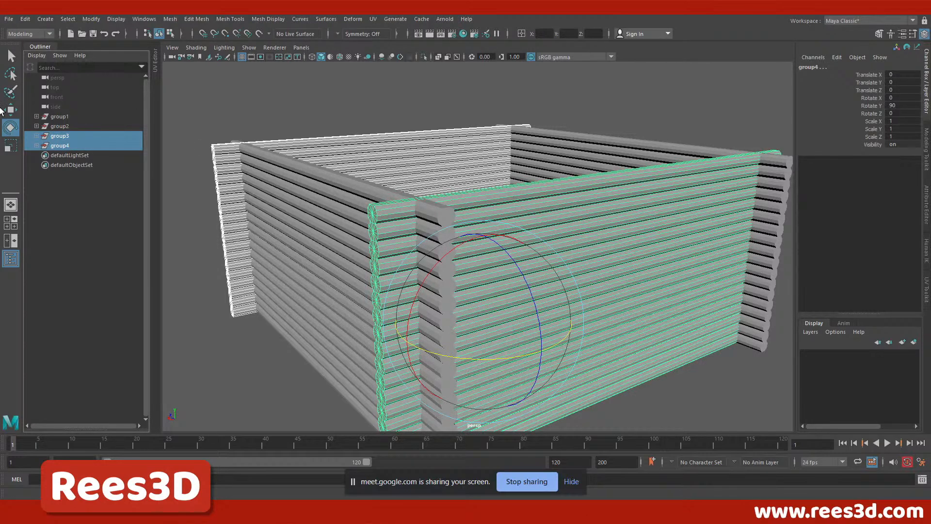
pyautogui.press('w')
pyautogui.moveTo(483, 232)
pyautogui.mouseDown()
pyautogui.moveTo(481, 224)
pyautogui.moveTo(479, 232)
pyautogui.mouseUp()
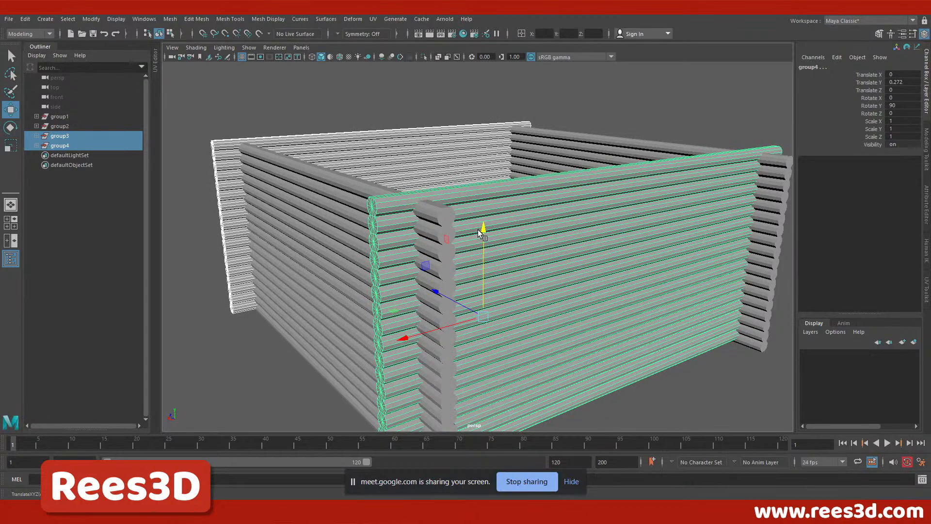
# Check the log overlap at a corner and raise the two selected walls to about 0.342 units in Y so the logs interlock.
pyautogui.press('space')
pyautogui.press('space')
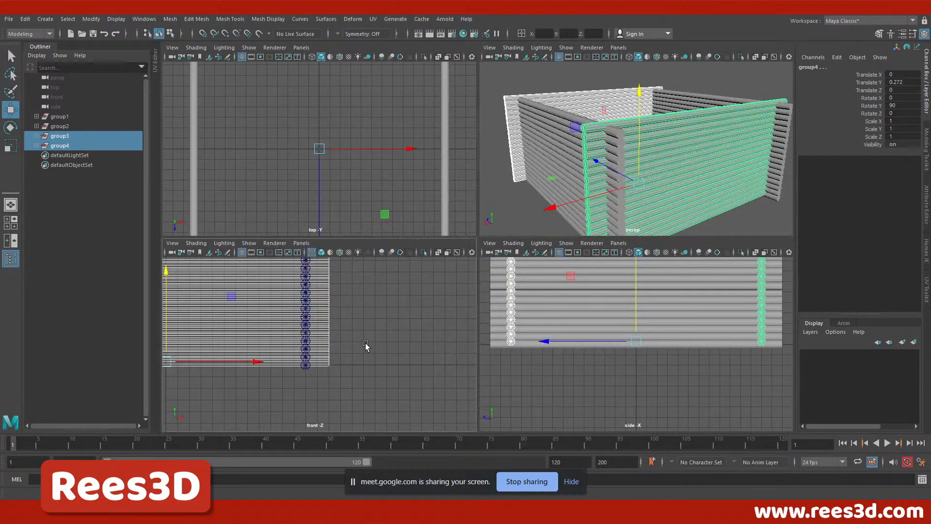
pyautogui.keyDown('alt'); pyautogui.moveTo(459, 223); pyautogui.dragTo(485, 345, button='middle'); pyautogui.keyUp('alt')
pyautogui.keyDown('alt'); pyautogui.moveTo(523, 209); pyautogui.dragTo(553, 226, button='right'); pyautogui.keyUp('alt')
pyautogui.scroll(-3, 552, 226)
pyautogui.press('space')
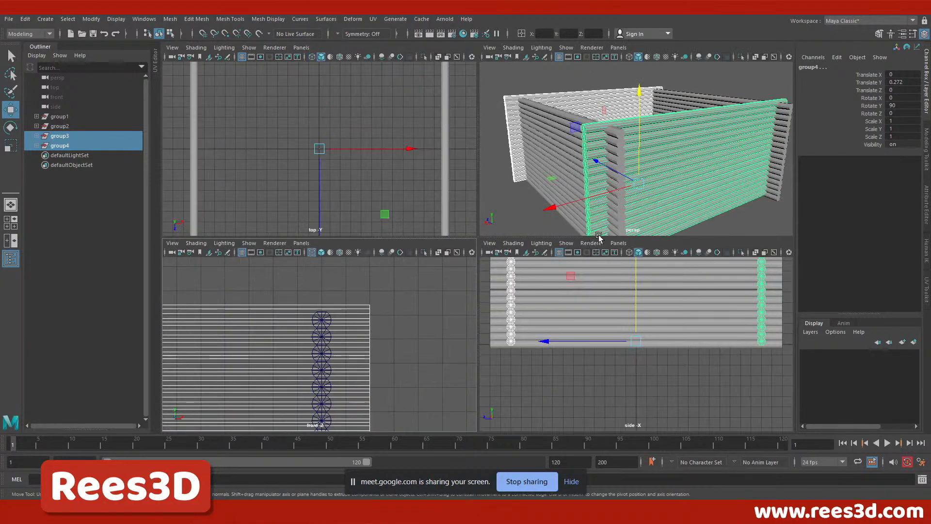
pyautogui.press('space')
pyautogui.keyDown('alt'); pyautogui.moveTo(438, 291); pyautogui.dragTo(464, 266); pyautogui.keyUp('alt')
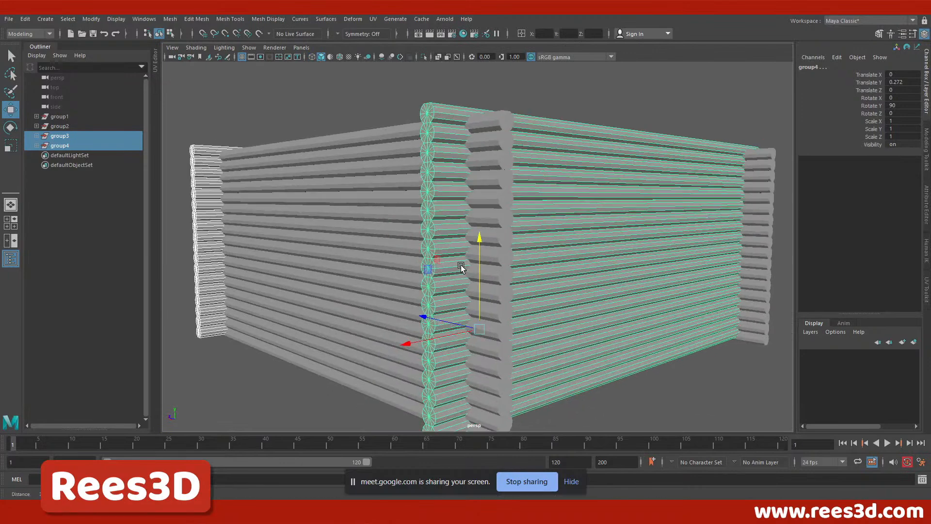
pyautogui.keyDown('alt'); pyautogui.moveTo(464, 266); pyautogui.dragTo(555, 246, button='right'); pyautogui.keyUp('alt')
pyautogui.keyDown('alt'); pyautogui.moveTo(555, 246); pyautogui.dragTo(537, 322); pyautogui.keyUp('alt')
pyautogui.keyDown('alt'); pyautogui.moveTo(495, 301); pyautogui.dragTo(547, 247, button='right'); pyautogui.keyUp('alt')
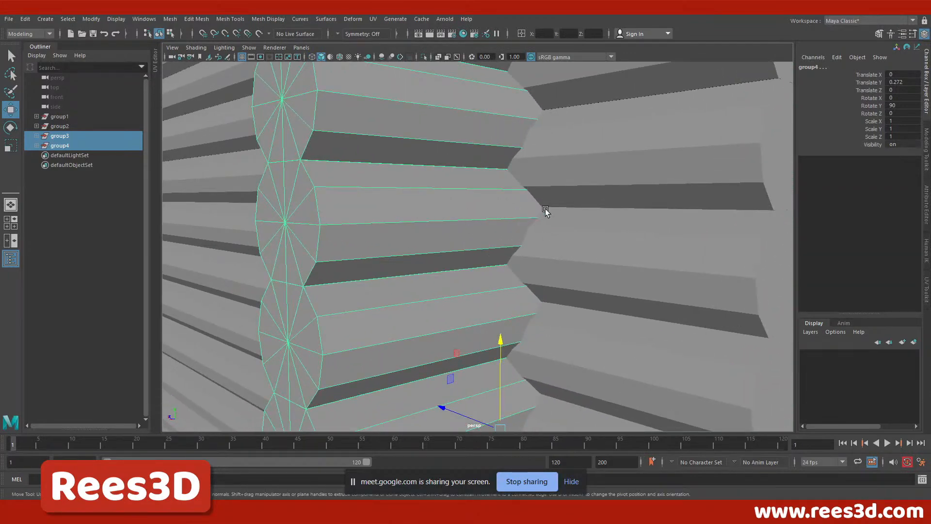
pyautogui.moveTo(505, 347)
pyautogui.mouseDown()
pyautogui.moveTo(501, 332)
pyautogui.moveTo(499, 347)
pyautogui.mouseUp()
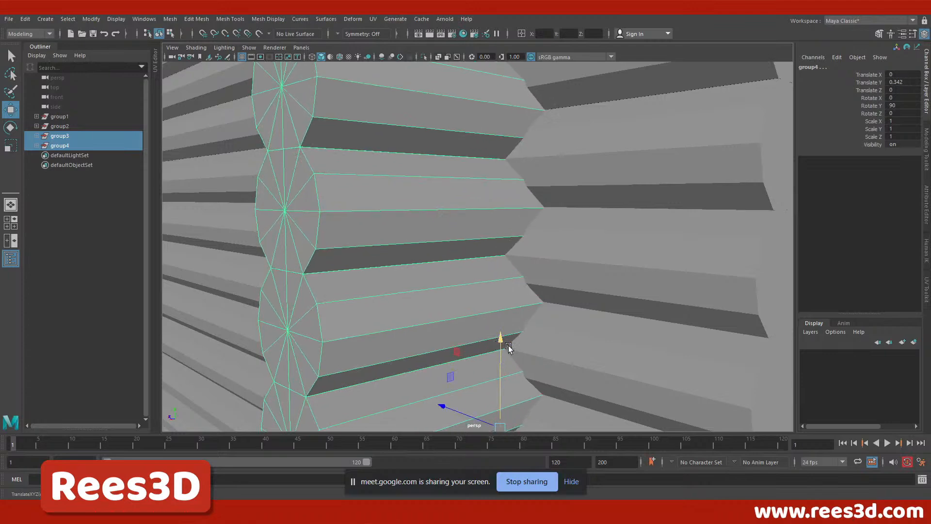
# Clear the selection and examine the staggered corners and the underside of the log walls.
pyautogui.keyDown('alt'); pyautogui.moveTo(682, 301); pyautogui.dragTo(430, 312, button='right'); pyautogui.keyUp('alt')
pyautogui.keyDown('alt'); pyautogui.moveTo(430, 312); pyautogui.dragTo(512, 300); pyautogui.keyUp('alt')
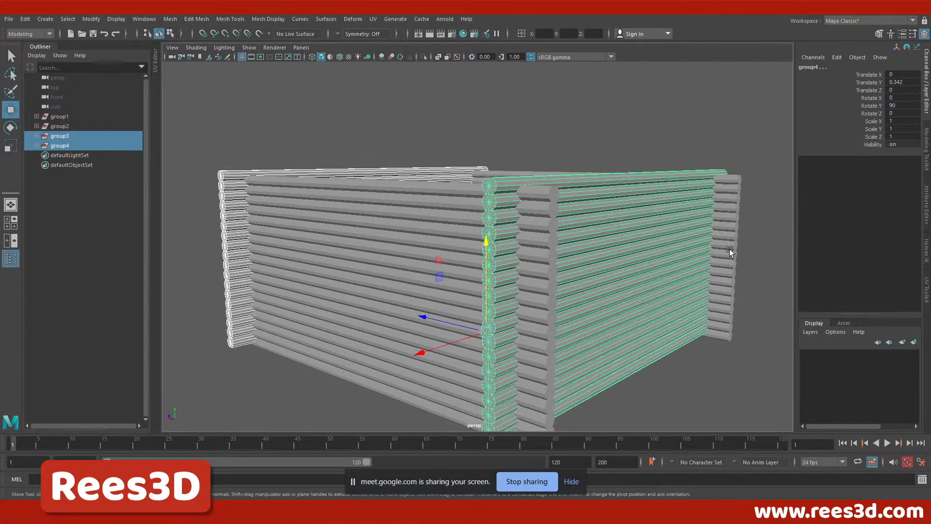
pyautogui.click(631, 132)
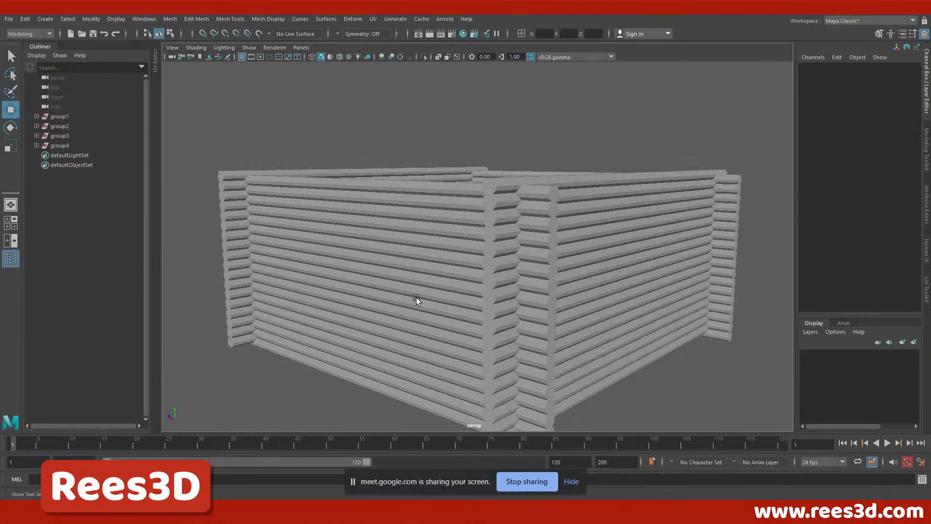
pyautogui.keyDown('alt'); pyautogui.moveTo(539, 313); pyautogui.dragTo(491, 176); pyautogui.keyUp('alt')
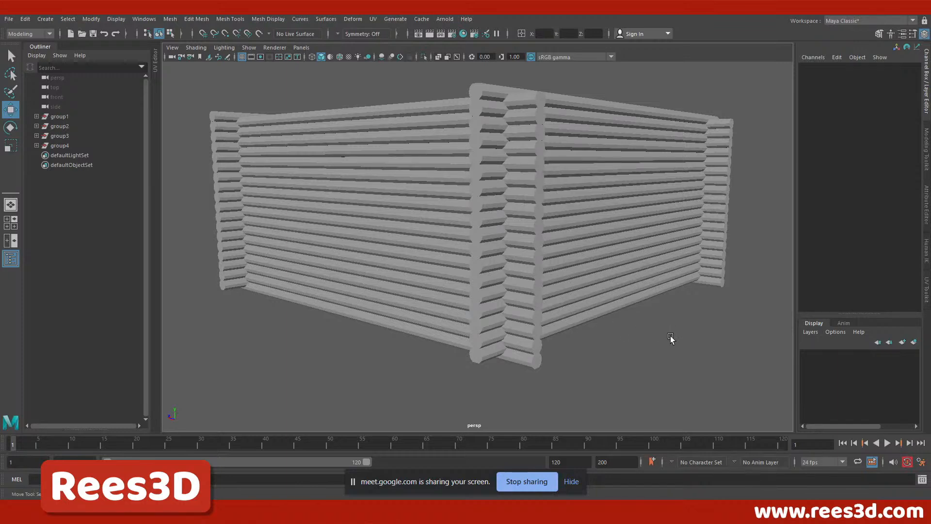
pyautogui.keyDown('alt'); pyautogui.moveTo(623, 339); pyautogui.dragTo(507, 345); pyautogui.keyUp('alt')
pyautogui.keyDown('alt'); pyautogui.moveTo(411, 343); pyautogui.dragTo(482, 368, button='right'); pyautogui.keyUp('alt')
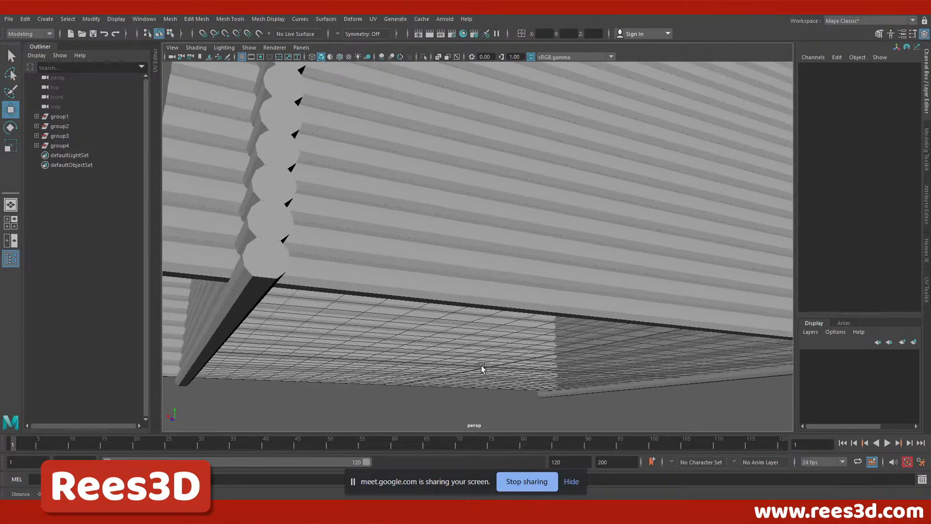
pyautogui.keyDown('alt'); pyautogui.moveTo(482, 368); pyautogui.dragTo(538, 367, button='middle'); pyautogui.keyUp('alt')
# Select the lowest log of the original wall and inspect its placement from several sides of the enclosure.
pyautogui.click(346, 288)
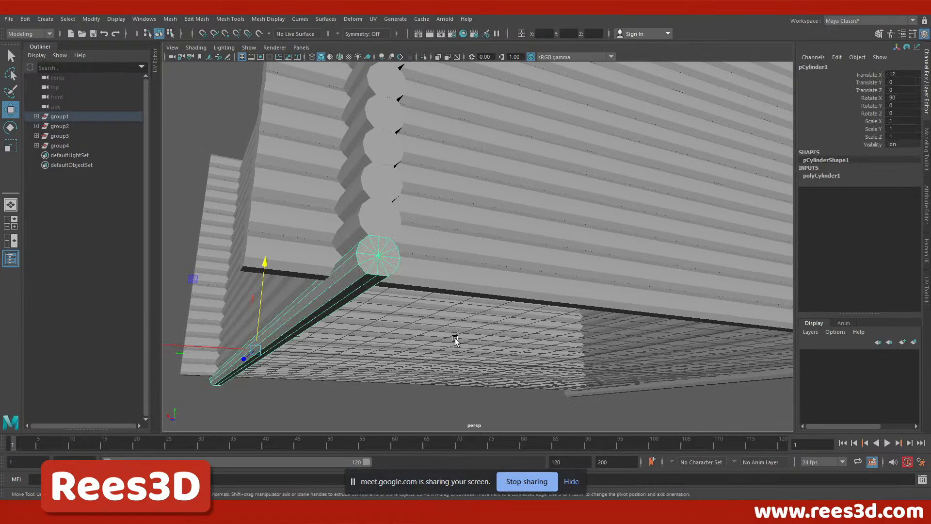
pyautogui.keyDown('alt'); pyautogui.moveTo(462, 331); pyautogui.dragTo(267, 310, button='right'); pyautogui.keyUp('alt')
pyautogui.keyDown('alt'); pyautogui.moveTo(376, 234); pyautogui.dragTo(321, 305, button='middle'); pyautogui.keyUp('alt')
pyautogui.keyDown('alt'); pyautogui.moveTo(480, 289); pyautogui.dragTo(560, 307); pyautogui.keyUp('alt')
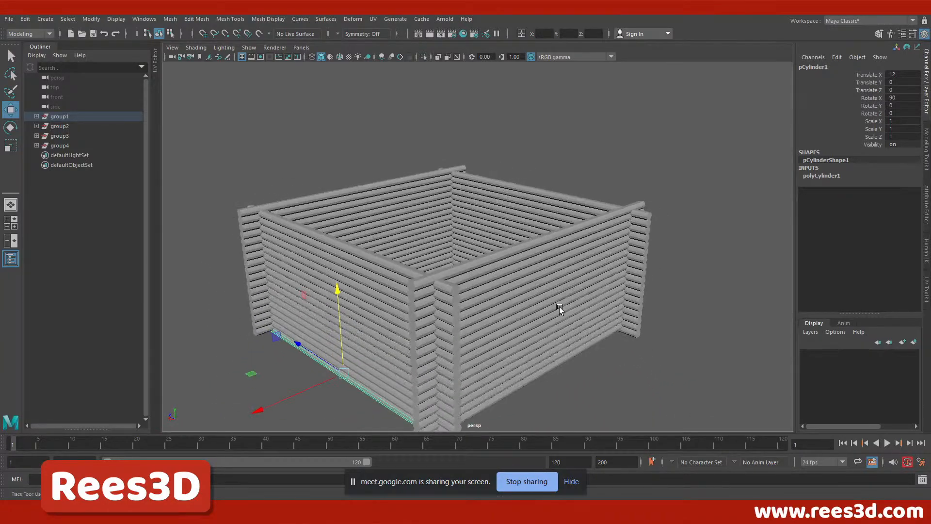
pyautogui.keyDown('alt'); pyautogui.moveTo(560, 307); pyautogui.dragTo(563, 267, button='middle'); pyautogui.keyUp('alt')
pyautogui.keyDown('alt'); pyautogui.moveTo(563, 266); pyautogui.dragTo(582, 268, button='right'); pyautogui.keyUp('alt')
pyautogui.keyDown('alt'); pyautogui.moveTo(582, 268); pyautogui.dragTo(580, 297, button='middle'); pyautogui.keyUp('alt')
pyautogui.keyDown('alt'); pyautogui.moveTo(580, 296); pyautogui.dragTo(520, 305, button='right'); pyautogui.keyUp('alt')
pyautogui.keyDown('alt'); pyautogui.moveTo(520, 306); pyautogui.dragTo(524, 328, button='middle'); pyautogui.keyUp('alt')
pyautogui.keyDown('alt'); pyautogui.moveTo(524, 328); pyautogui.dragTo(388, 310); pyautogui.keyUp('alt')
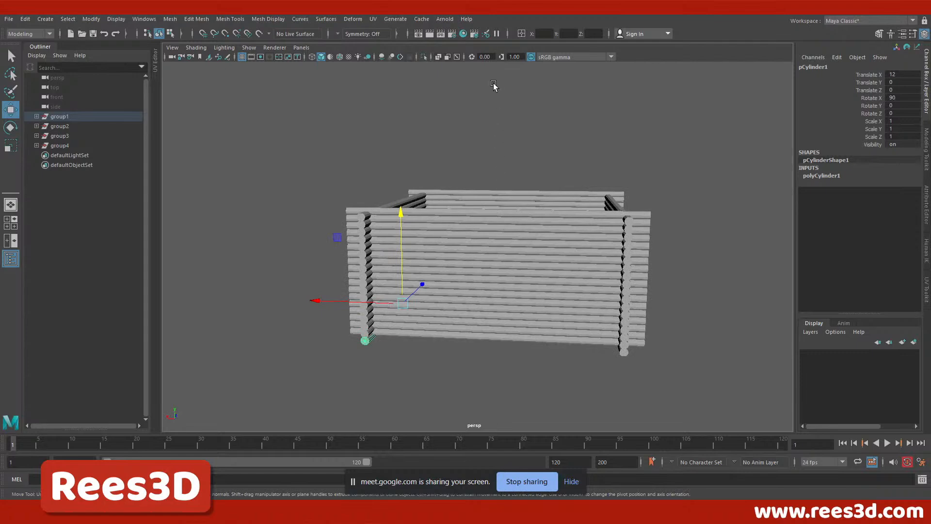
pyautogui.keyDown('alt'); pyautogui.moveTo(538, 238); pyautogui.dragTo(469, 272); pyautogui.keyUp('alt')
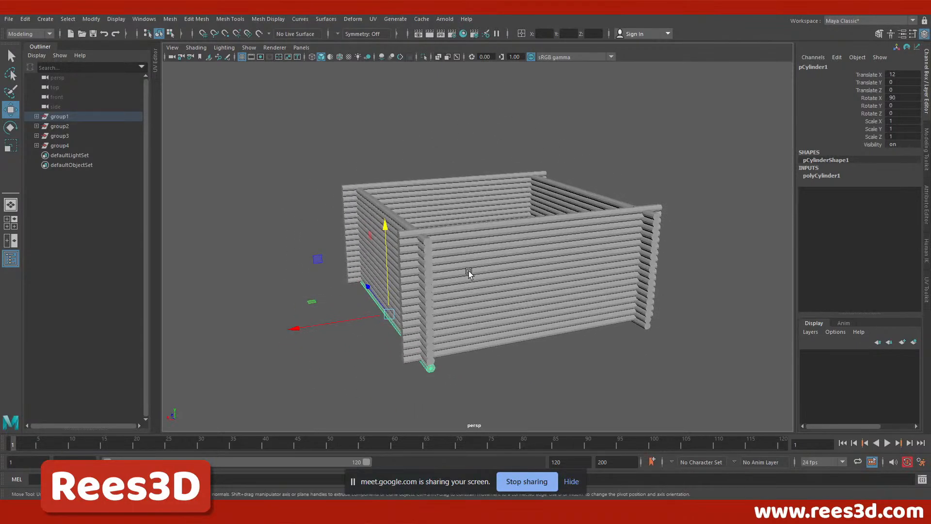
# Create a polygon cube at the origin and delete it.
pyautogui.click(45, 20)
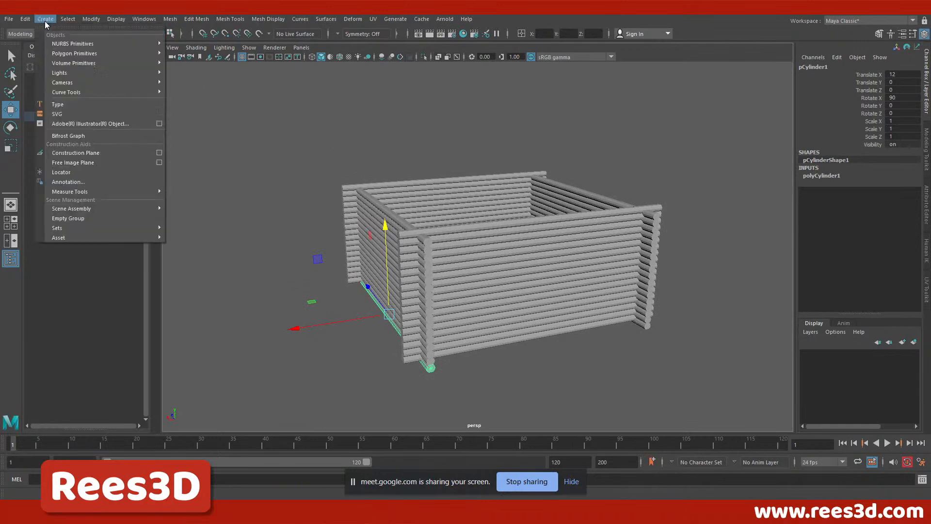
pyautogui.moveTo(69, 54)
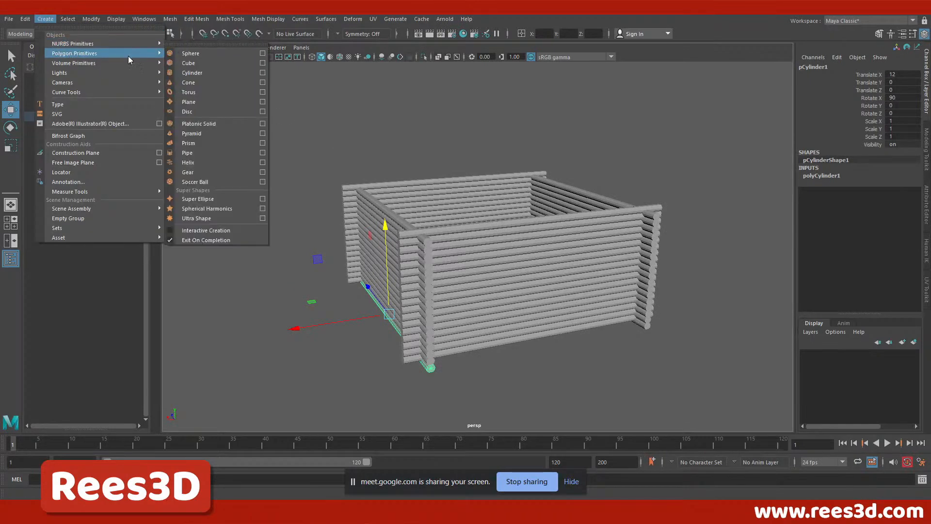
pyautogui.click(188, 63)
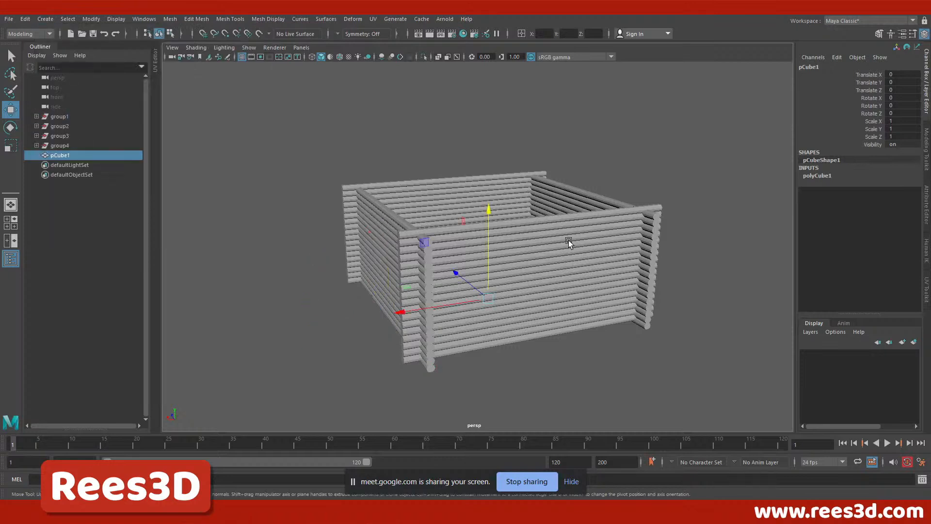
pyautogui.press('Delete')
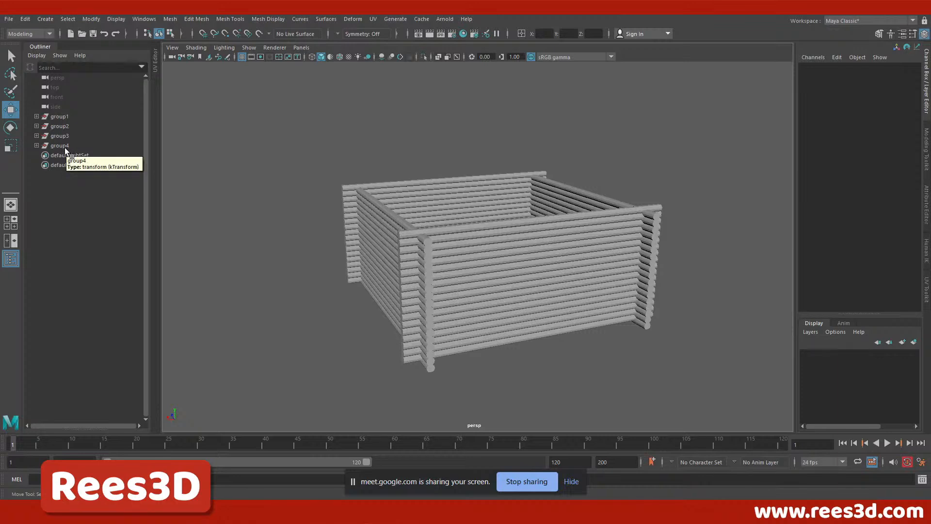
# Duplicate the original log wall group and raise the copy to about 13.371 in Y.
pyautogui.click(60, 117)
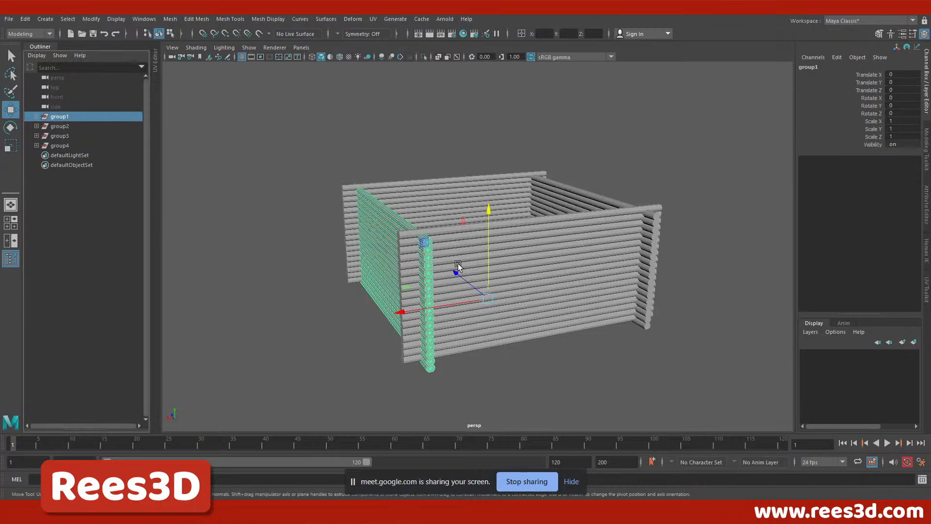
pyautogui.hotkey('ctrl', 'g')
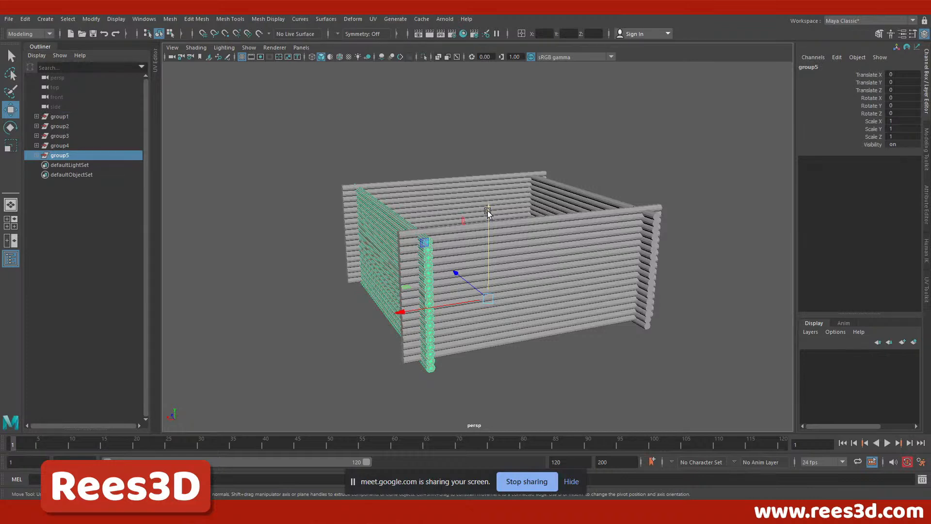
pyautogui.moveTo(488, 211); pyautogui.dragTo(499, 91)
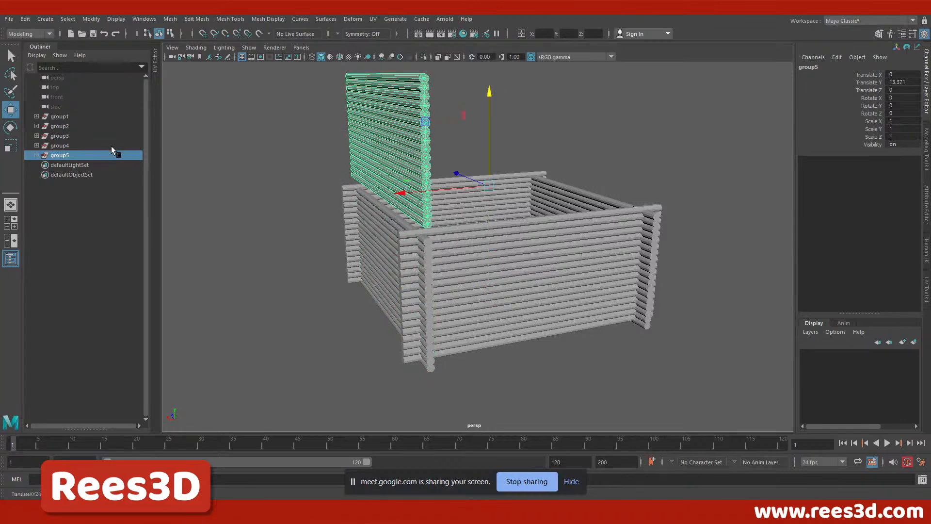
# Rotate the raised wall copy and set its Y rotation to 45 degrees.
pyautogui.click(10, 128)
pyautogui.moveTo(478, 201); pyautogui.dragTo(569, 196)
pyautogui.doubleClick(903, 105)
pyautogui.press('Return')
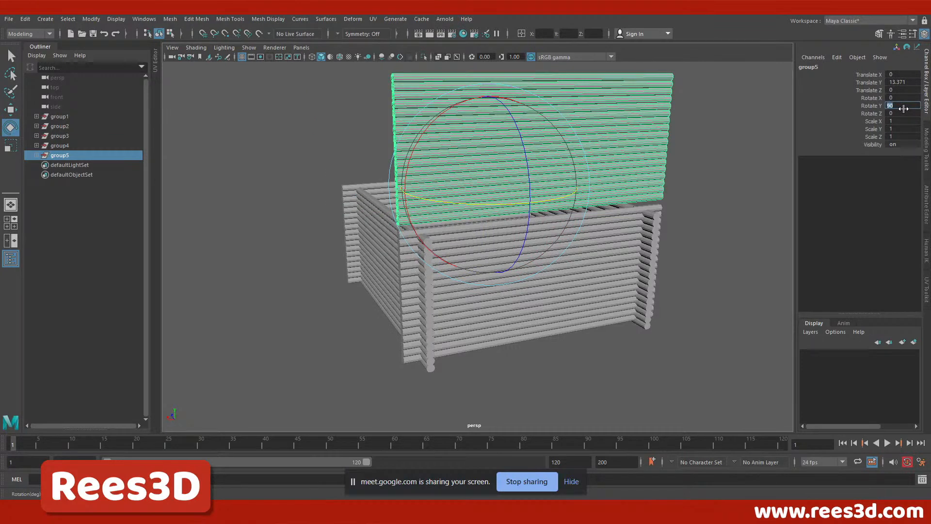
pyautogui.write('45')
pyautogui.press('Return')
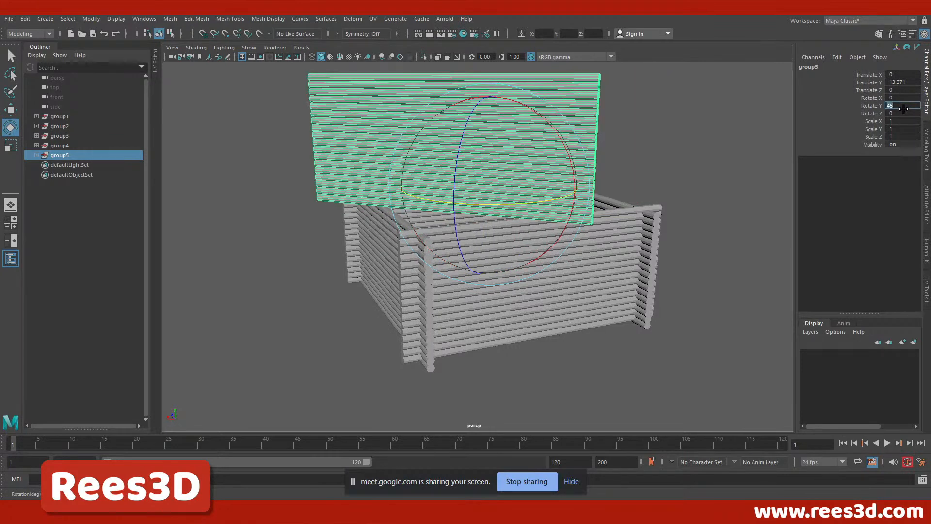
# Examine the raised wall copy's position above the enclosure from several sides.
pyautogui.keyDown('alt'); pyautogui.moveTo(590, 233); pyautogui.dragTo(474, 194); pyautogui.keyUp('alt')
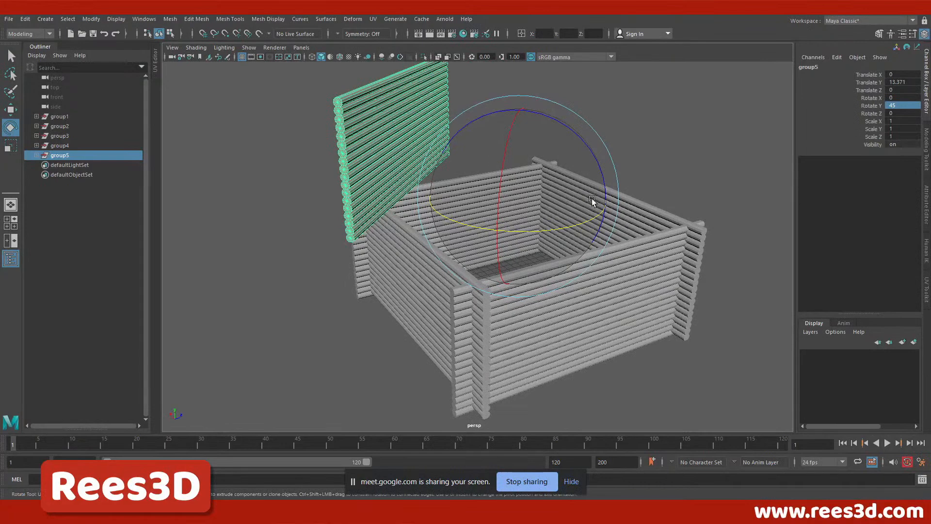
pyautogui.click(682, 160)
pyautogui.click(371, 145)
pyautogui.press('Up')
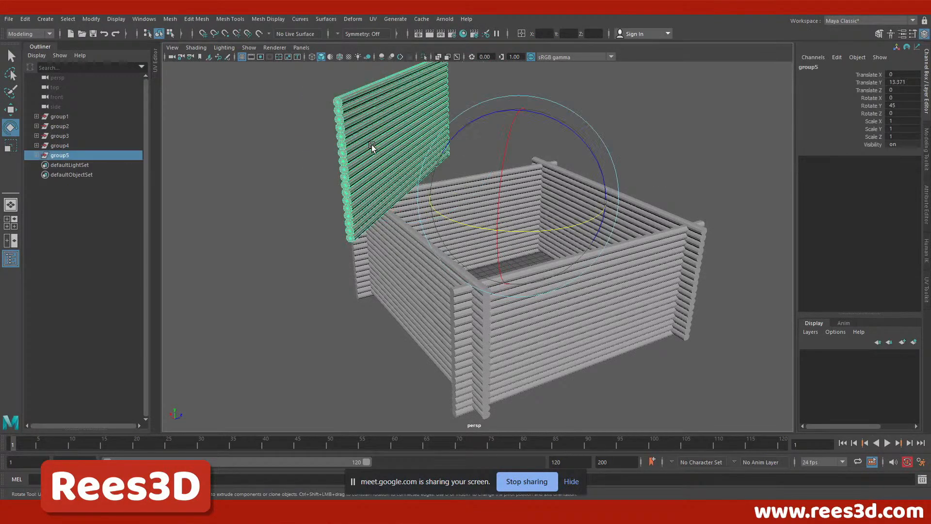
pyautogui.keyDown('alt'); pyautogui.moveTo(557, 255); pyautogui.dragTo(529, 255); pyautogui.keyUp('alt')
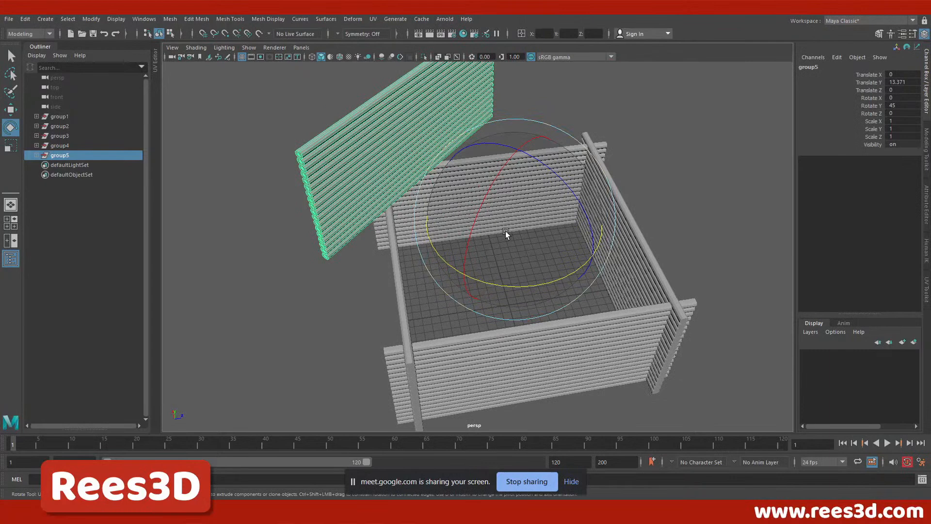
pyautogui.keyDown('alt'); pyautogui.moveTo(494, 211); pyautogui.dragTo(471, 217); pyautogui.keyUp('alt')
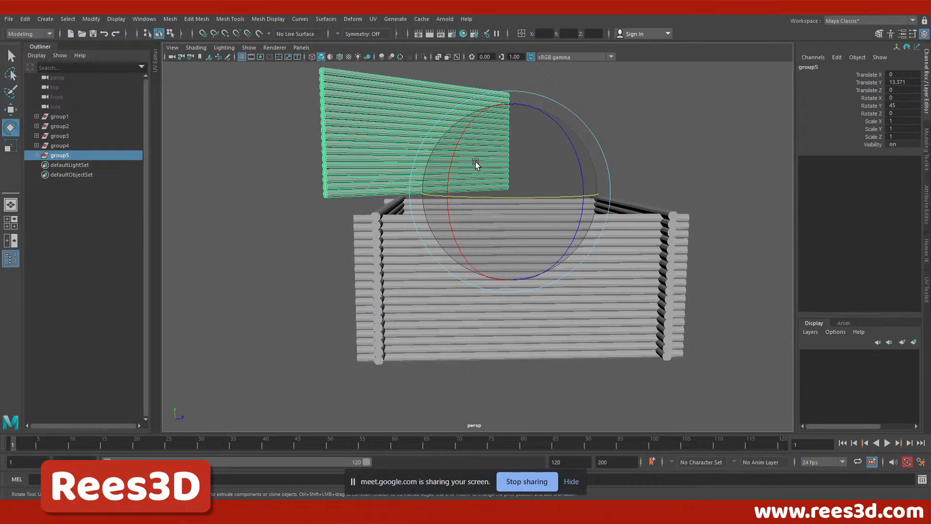
pyautogui.keyDown('alt'); pyautogui.moveTo(468, 155); pyautogui.dragTo(441, 268); pyautogui.keyUp('alt')
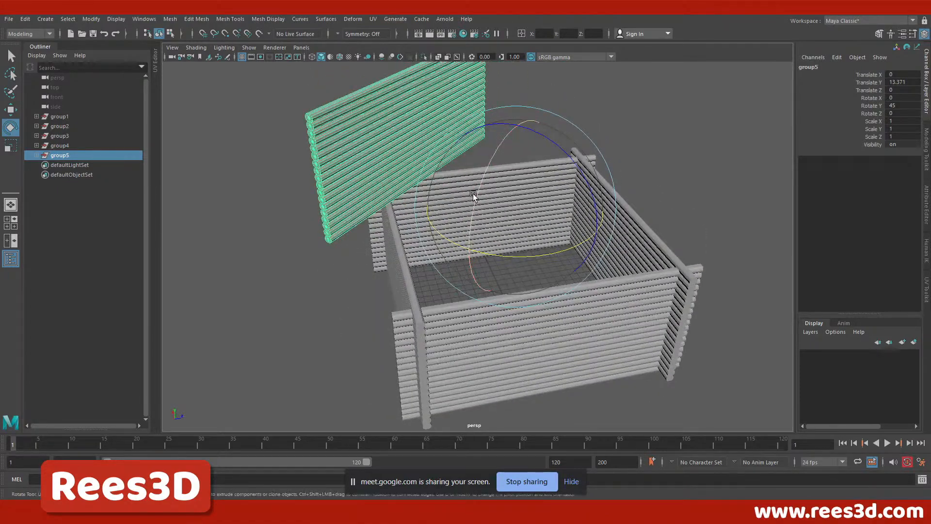
# Try rotating the raised wall copy freehand in the perspective view, and undo the rotations.
pyautogui.moveTo(475, 196); pyautogui.dragTo(534, 117)
pyautogui.keyDown('alt'); pyautogui.moveTo(518, 206); pyautogui.dragTo(566, 212); pyautogui.keyUp('alt')
pyautogui.moveTo(575, 249); pyautogui.dragTo(501, 258)
pyautogui.moveTo(555, 170); pyautogui.dragTo(557, 226)
pyautogui.hotkey('ctrl', 'z')
pyautogui.hotkey('ctrl', 'z')
pyautogui.hotkey('ctrl', 'z')
# Rotate the raised wall copy about 90 degrees in the side view so it slopes at 45 degrees like a roof panel.
pyautogui.press('space')
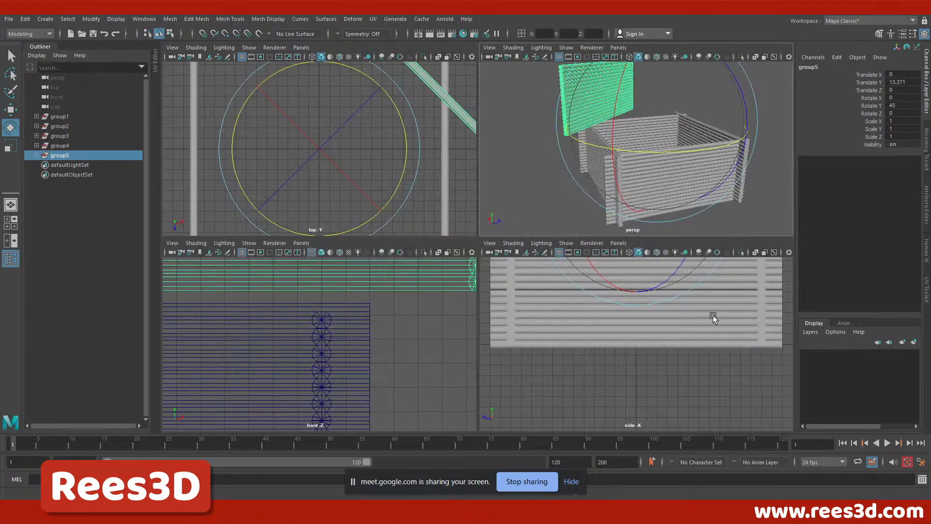
pyautogui.keyDown('alt'); pyautogui.moveTo(709, 317); pyautogui.dragTo(639, 308, button='right'); pyautogui.keyUp('alt')
pyautogui.keyDown('alt'); pyautogui.moveTo(639, 308); pyautogui.dragTo(610, 400, button='middle'); pyautogui.keyUp('alt')
pyautogui.keyDown('alt'); pyautogui.moveTo(654, 365); pyautogui.dragTo(641, 363, button='right'); pyautogui.keyUp('alt')
pyautogui.keyDown('alt'); pyautogui.moveTo(390, 347); pyautogui.dragTo(266, 348, button='right'); pyautogui.keyUp('alt')
pyautogui.keyDown('alt'); pyautogui.moveTo(328, 354); pyautogui.dragTo(389, 383, button='middle'); pyautogui.keyUp('alt')
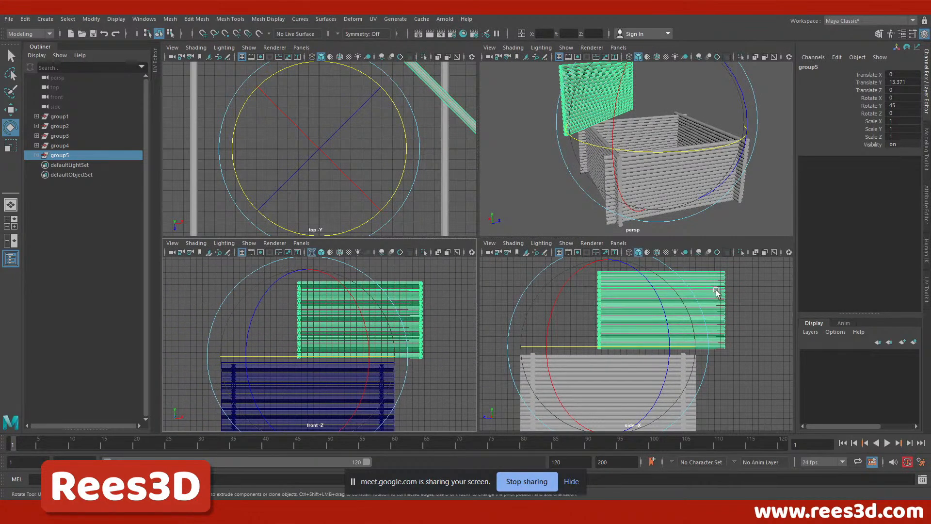
pyautogui.keyDown('alt'); pyautogui.moveTo(706, 343); pyautogui.dragTo(661, 303, button='right'); pyautogui.keyUp('alt')
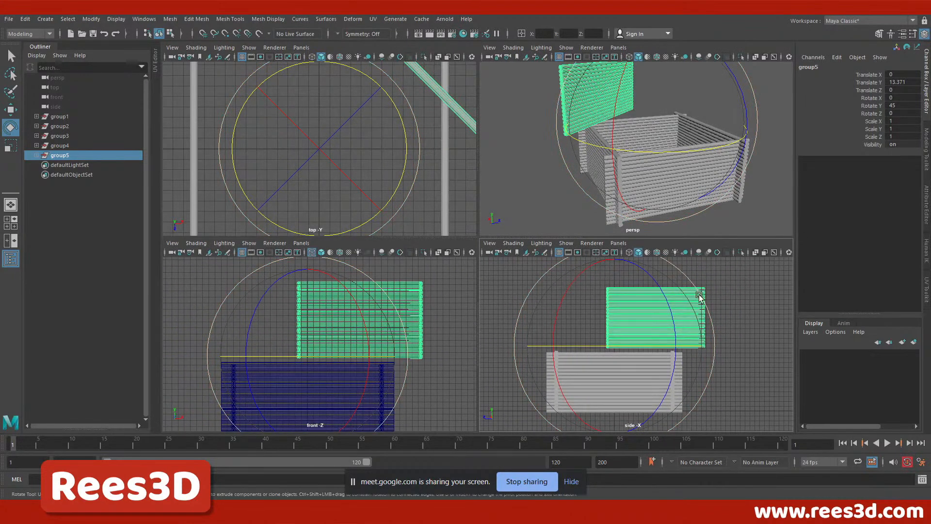
pyautogui.moveTo(709, 312); pyautogui.dragTo(602, 219)
pyautogui.scroll(-5, 620, 160)
pyautogui.keyDown('alt'); pyautogui.moveTo(622, 158); pyautogui.dragTo(730, 167); pyautogui.keyUp('alt')
pyautogui.moveTo(695, 285); pyautogui.dragTo(672, 265)
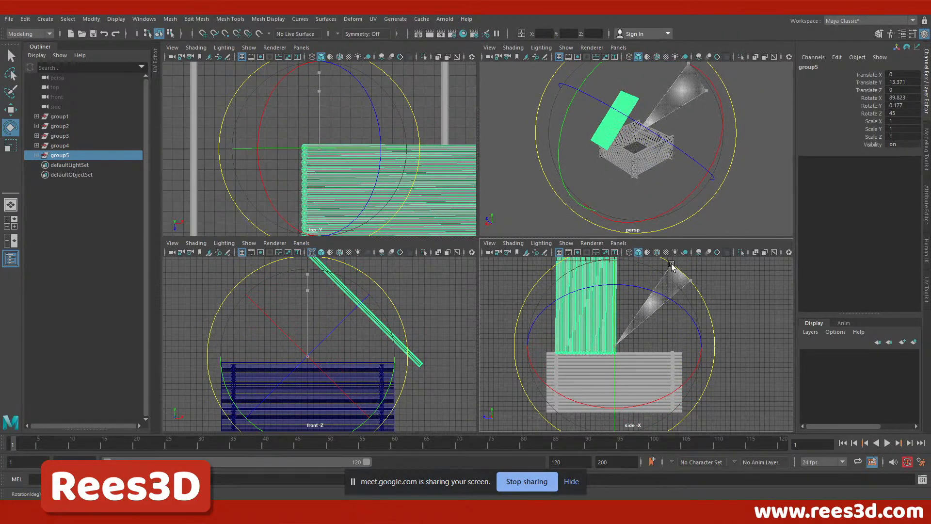
# Show the Modeling Toolkit while keeping the sloping roof panel selected in the perspective view.
pyautogui.keyDown('alt'); pyautogui.moveTo(707, 164); pyautogui.dragTo(748, 154); pyautogui.keyUp('alt')
pyautogui.press('space')
pyautogui.keyDown('alt'); pyautogui.moveTo(661, 167); pyautogui.dragTo(774, 216, button='right'); pyautogui.keyUp('alt')
pyautogui.keyDown('alt'); pyautogui.moveTo(774, 216); pyautogui.dragTo(392, 288); pyautogui.keyUp('alt')
pyautogui.scroll(3, 388, 288)
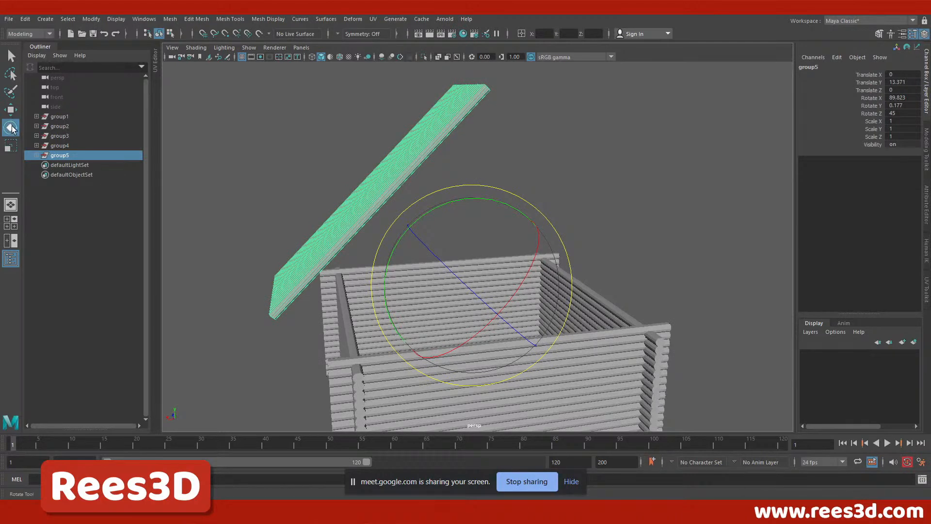
pyautogui.click(928, 154)
pyautogui.click(928, 277)
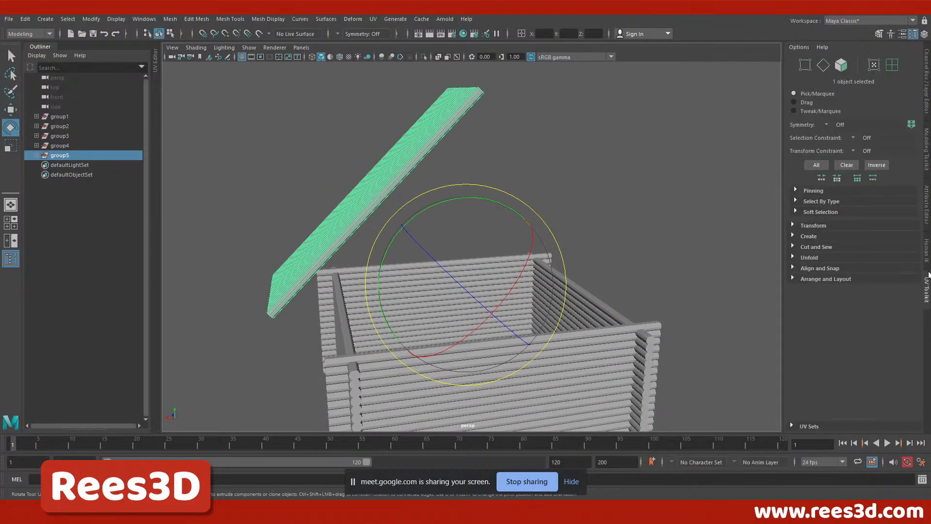
pyautogui.click(927, 79)
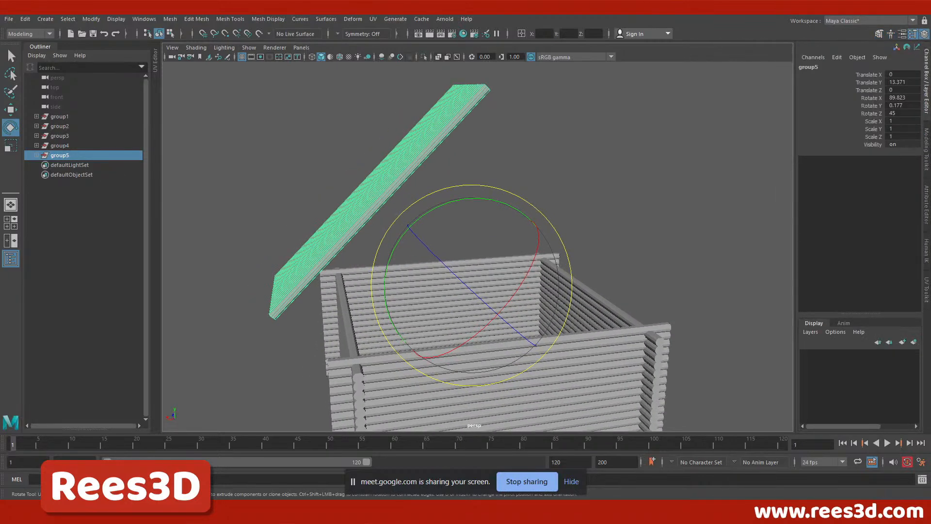
pyautogui.click(927, 148)
pyautogui.keyDown('alt'); pyautogui.moveTo(427, 313); pyautogui.dragTo(444, 294); pyautogui.keyUp('alt')
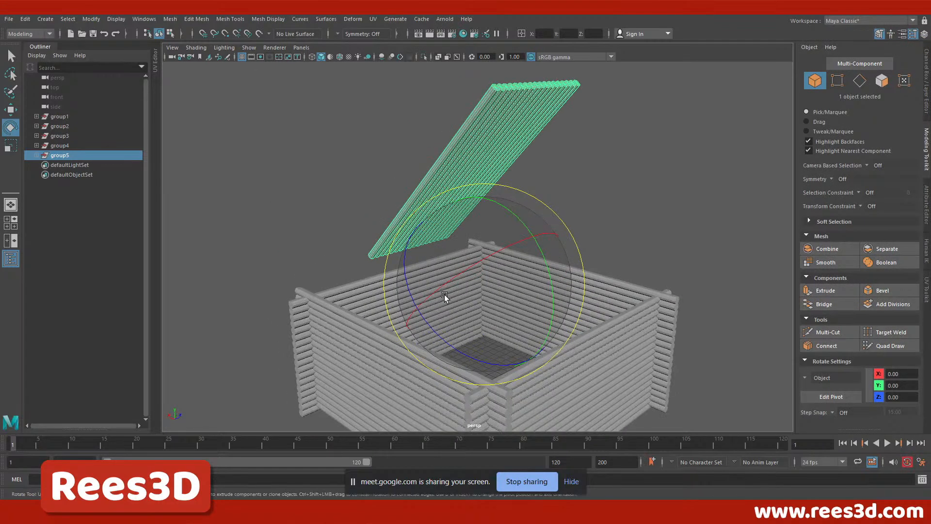
# Activate the Move tool and check the sloping panel against the walls in side and perspective views, ending with it selected.
pyautogui.press('space')
pyautogui.press('space')
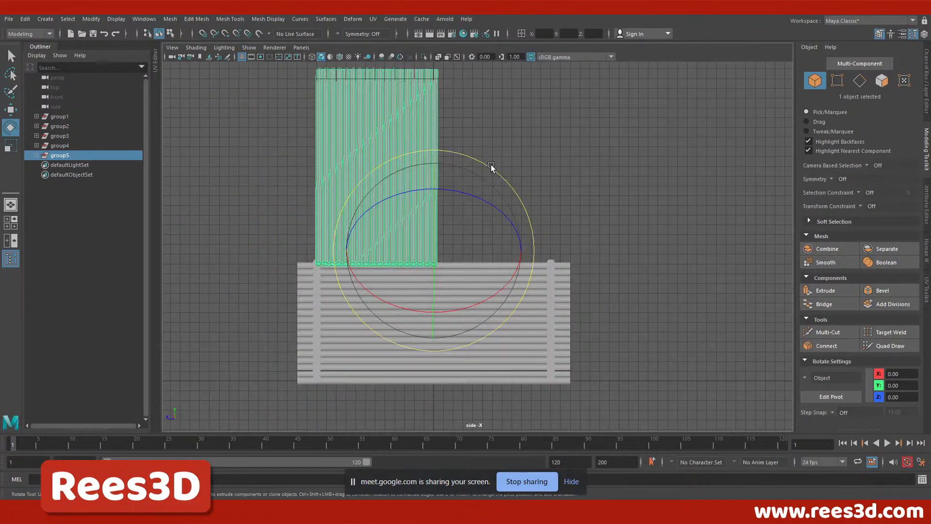
pyautogui.keyDown('alt'); pyautogui.moveTo(501, 310); pyautogui.dragTo(550, 343, button='middle'); pyautogui.keyUp('alt')
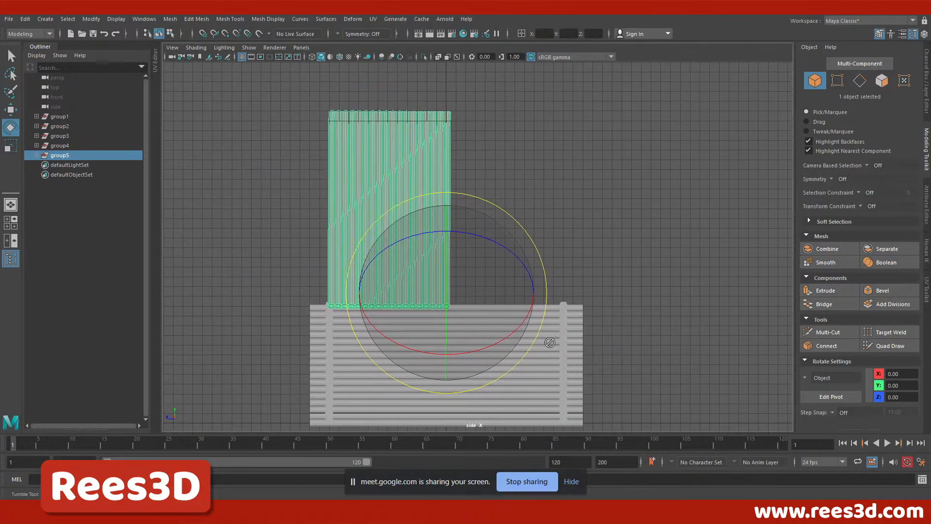
pyautogui.click(11, 111)
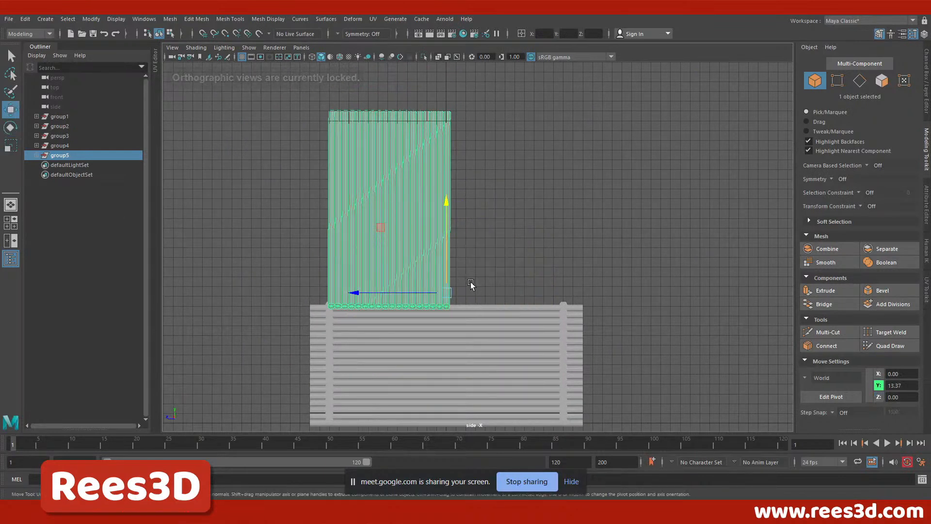
pyautogui.click(569, 205)
pyautogui.press('space')
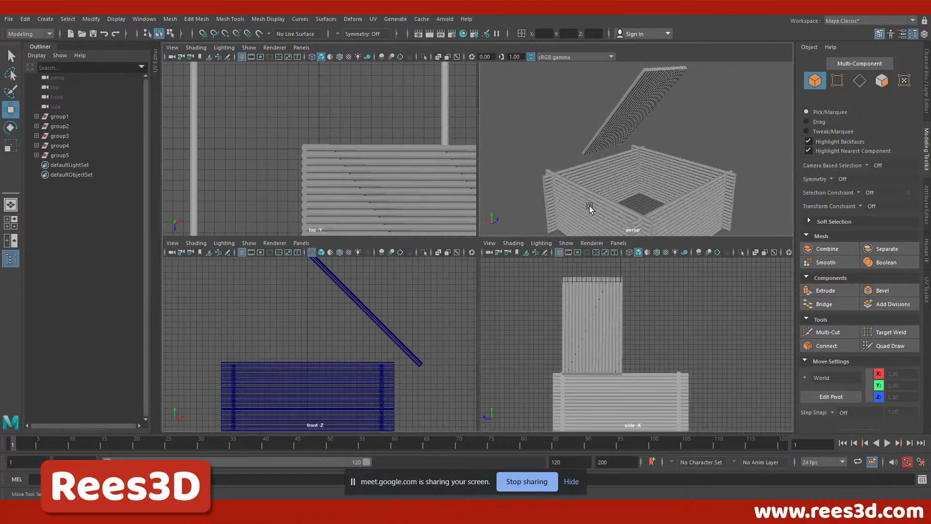
pyautogui.press('space')
pyautogui.keyDown('alt'); pyautogui.moveTo(436, 238); pyautogui.dragTo(584, 229); pyautogui.keyUp('alt')
pyautogui.click(583, 229)
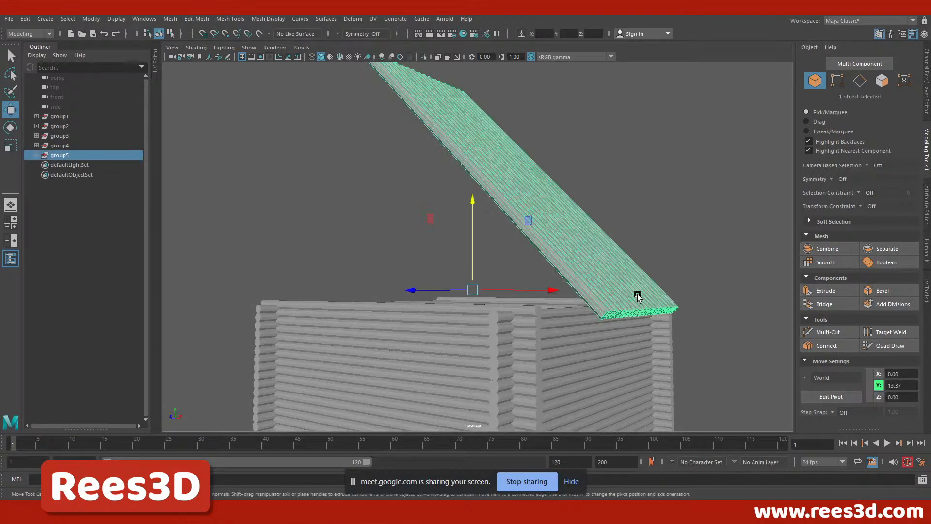
pyautogui.keyDown('alt'); pyautogui.moveTo(636, 296); pyautogui.dragTo(556, 308, button='right'); pyautogui.keyUp('alt')
pyautogui.keyDown('alt'); pyautogui.moveTo(556, 308); pyautogui.dragTo(586, 301); pyautogui.keyUp('alt')
# Lower the sloping roof panel in the front view to about 1.33 in X and 6.79 in Y.
pyautogui.press('space')
pyautogui.press('space')
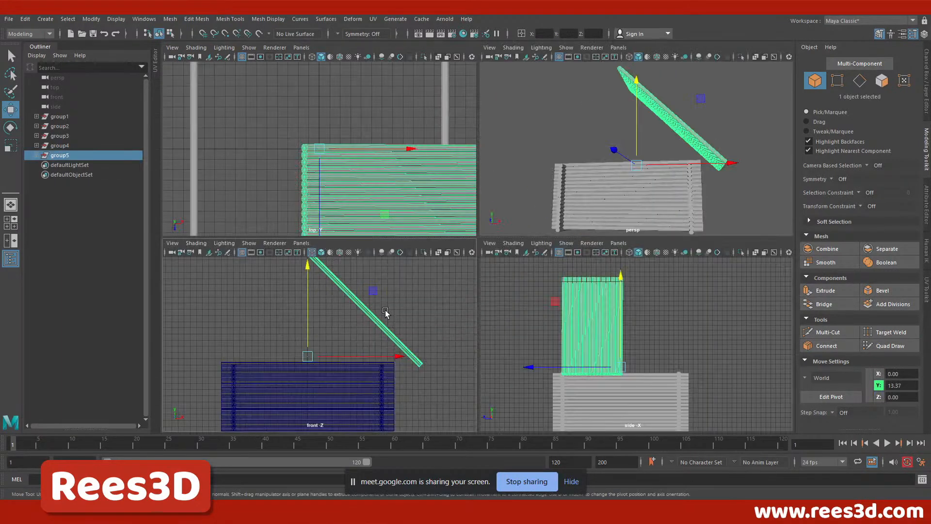
pyautogui.moveTo(453, 272); pyautogui.dragTo(473, 354)
pyautogui.keyDown('alt'); pyautogui.moveTo(449, 328); pyautogui.dragTo(776, 348, button='right'); pyautogui.keyUp('alt')
pyautogui.keyDown('alt'); pyautogui.moveTo(681, 333); pyautogui.dragTo(612, 320, button='middle'); pyautogui.keyUp('alt')
pyautogui.keyDown('alt'); pyautogui.moveTo(471, 294); pyautogui.dragTo(350, 379, button='right'); pyautogui.keyUp('alt')
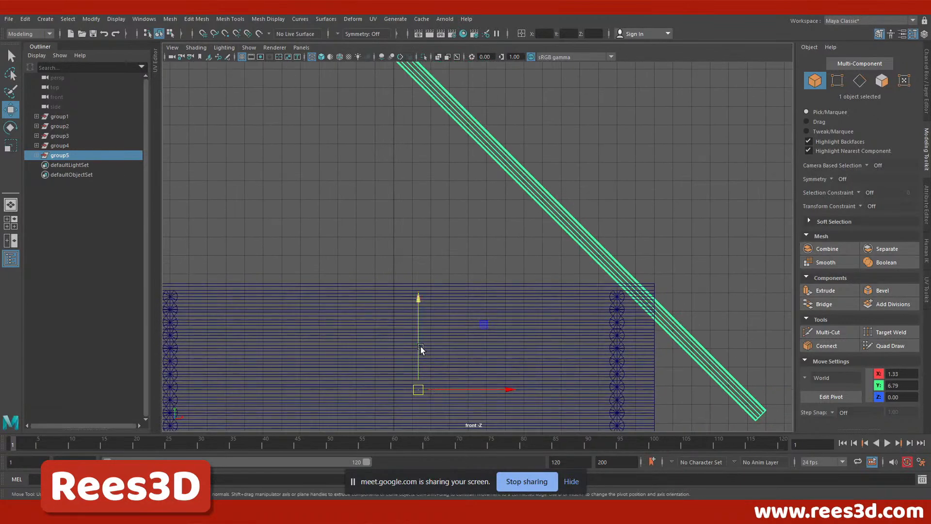
# Fine-tune the roof panel's position against the wall's upper corner to about 1.09 in X and 6.91 in Y.
pyautogui.moveTo(469, 393); pyautogui.dragTo(479, 394)
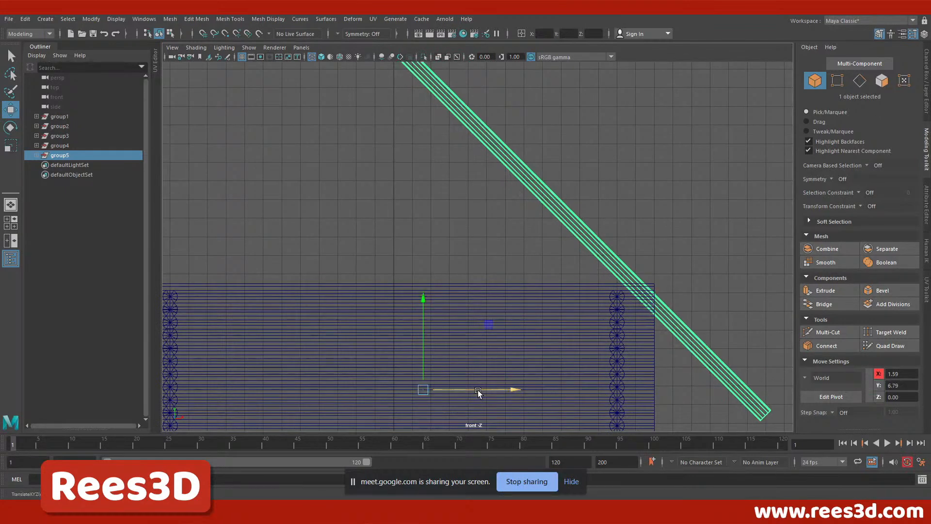
pyautogui.keyDown('alt'); pyautogui.moveTo(458, 283); pyautogui.dragTo(432, 289, button='right'); pyautogui.keyUp('alt')
pyautogui.keyDown('alt'); pyautogui.moveTo(431, 288); pyautogui.dragTo(439, 331, button='middle'); pyautogui.keyUp('alt')
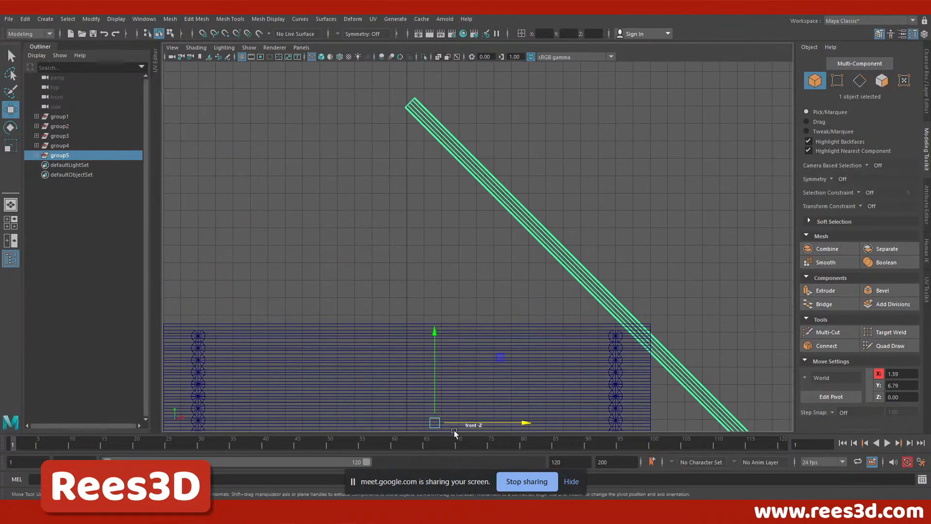
pyautogui.moveTo(498, 423); pyautogui.dragTo(490, 423)
pyautogui.keyDown('alt'); pyautogui.moveTo(490, 423); pyautogui.dragTo(492, 357, button='middle'); pyautogui.keyUp('alt')
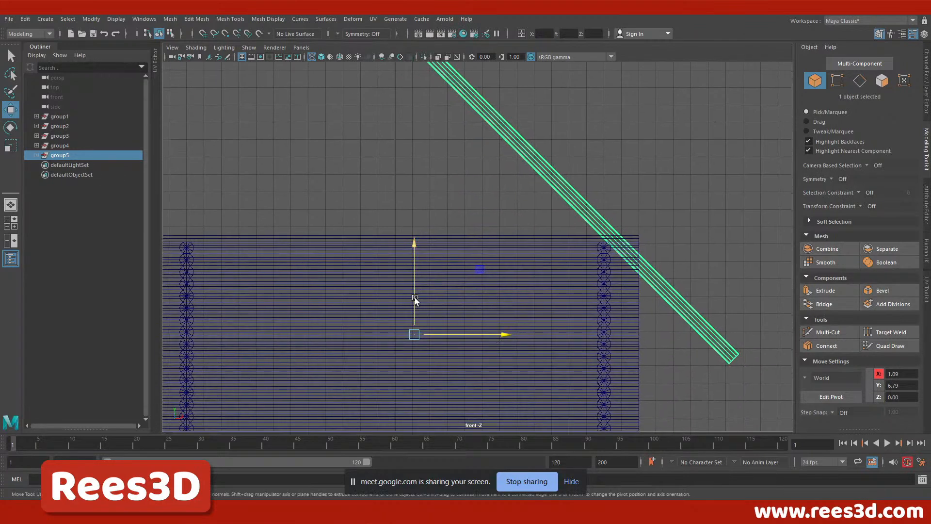
pyautogui.moveTo(415, 302); pyautogui.dragTo(415, 296)
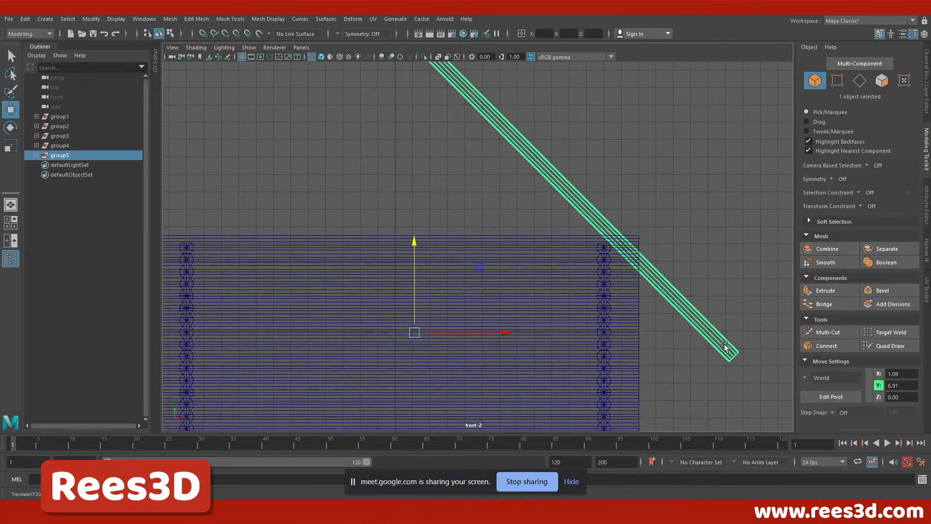
# Inspect the roof panel's width, slope and overhang relative to the log walls from several angles.
pyautogui.press('space')
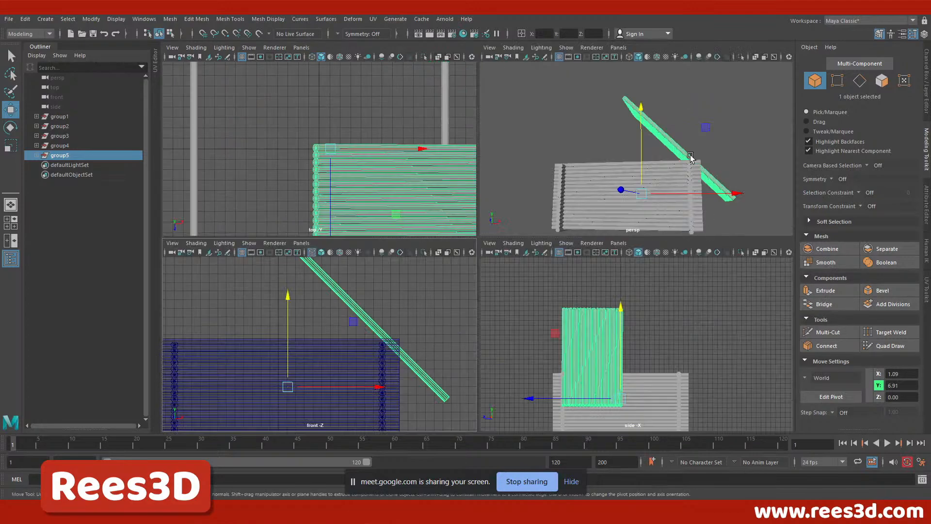
pyautogui.press('space')
pyautogui.keyDown('alt'); pyautogui.moveTo(642, 227); pyautogui.dragTo(593, 237); pyautogui.keyUp('alt')
pyautogui.scroll(-5, 443, 269)
pyautogui.keyDown('alt'); pyautogui.moveTo(443, 269); pyautogui.dragTo(511, 297); pyautogui.keyUp('alt')
pyautogui.scroll(3, 512, 298)
pyautogui.keyDown('alt'); pyautogui.moveTo(515, 298); pyautogui.dragTo(507, 274, button='middle'); pyautogui.keyUp('alt')
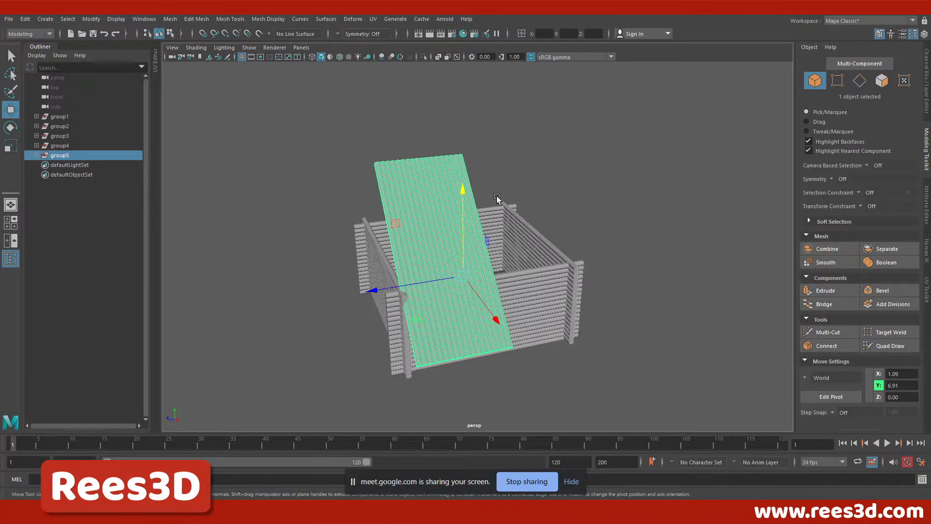
pyautogui.keyDown('alt'); pyautogui.moveTo(357, 233); pyautogui.dragTo(418, 210); pyautogui.keyUp('alt')
pyautogui.scroll(4, 418, 210)
pyautogui.keyDown('alt'); pyautogui.moveTo(417, 210); pyautogui.dragTo(543, 238, button='middle'); pyautogui.keyUp('alt')
pyautogui.keyDown('alt'); pyautogui.moveTo(543, 237); pyautogui.dragTo(517, 271); pyautogui.keyUp('alt')
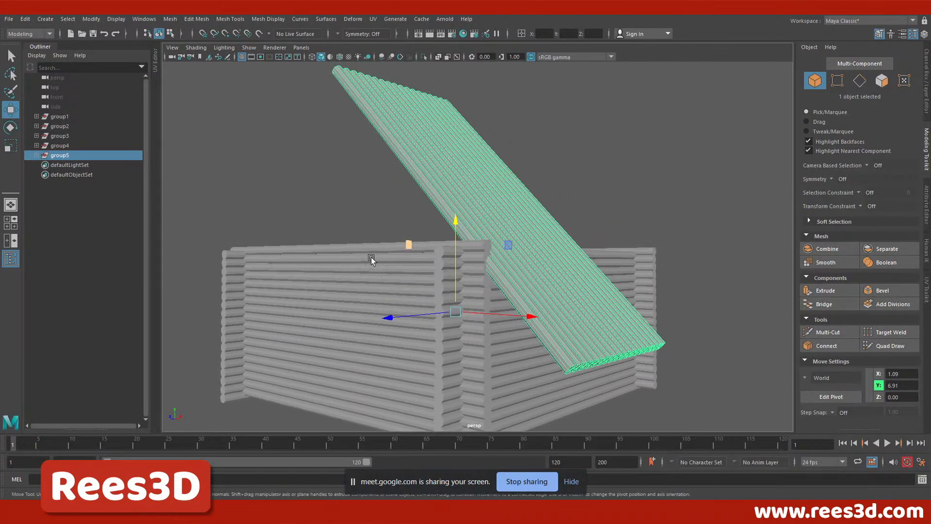
# Select all the logs of the sloping roof panel and combine them into a single mesh.
pyautogui.click(517, 127)
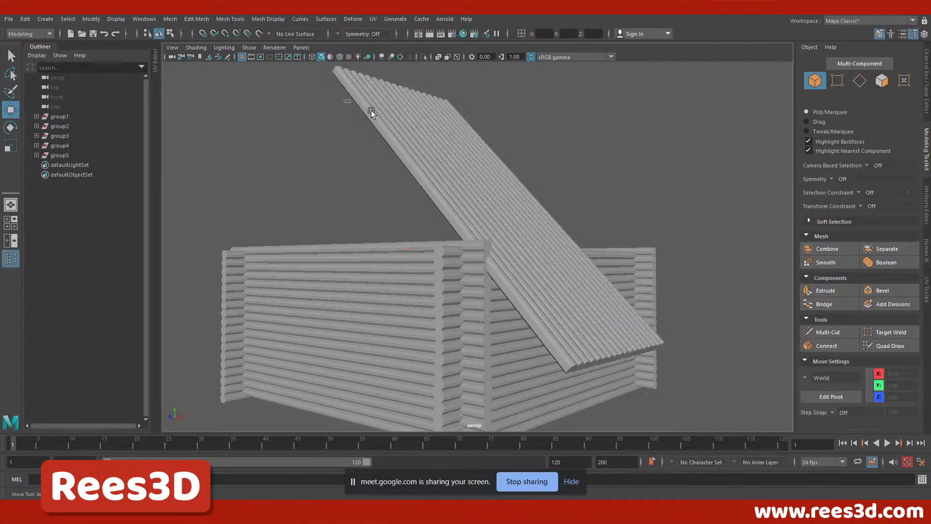
pyautogui.moveTo(354, 104); pyautogui.dragTo(499, 151)
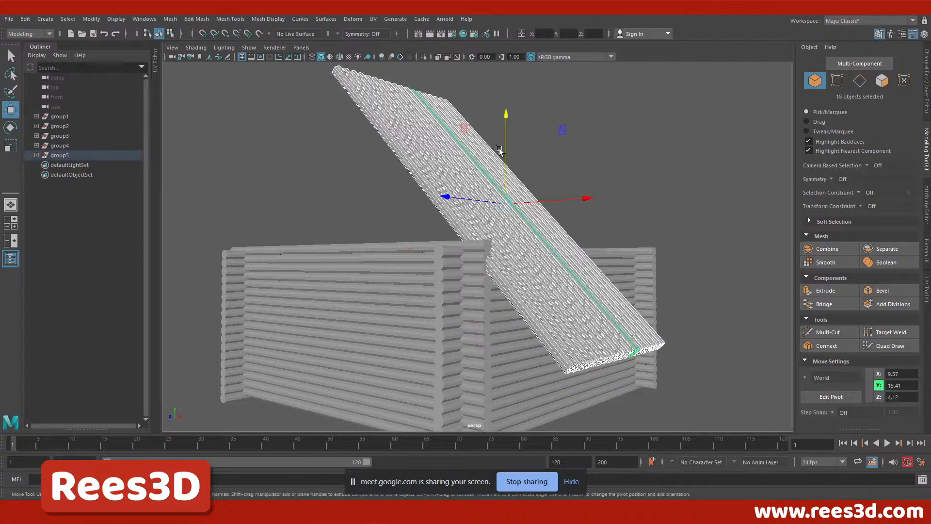
pyautogui.keyDown('shift'); pyautogui.rightClick(448, 117); pyautogui.keyUp('shift')
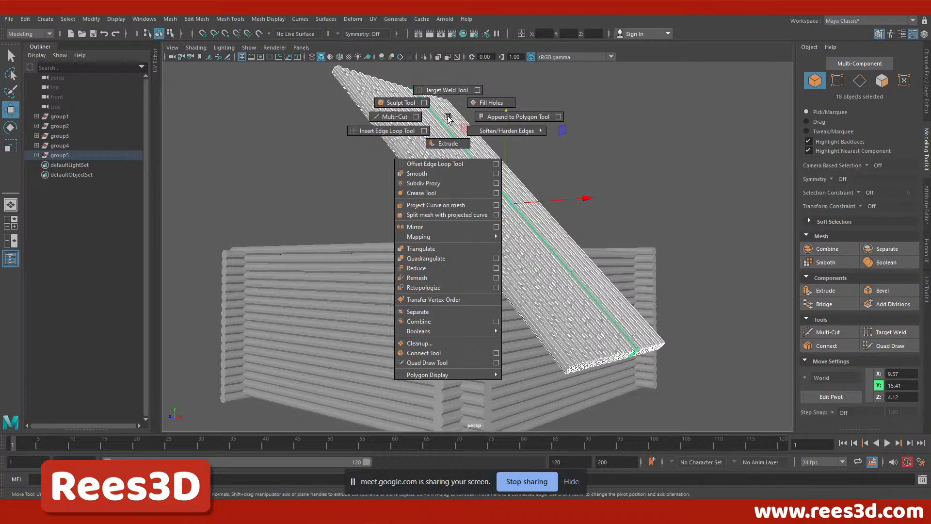
pyautogui.click(443, 321)
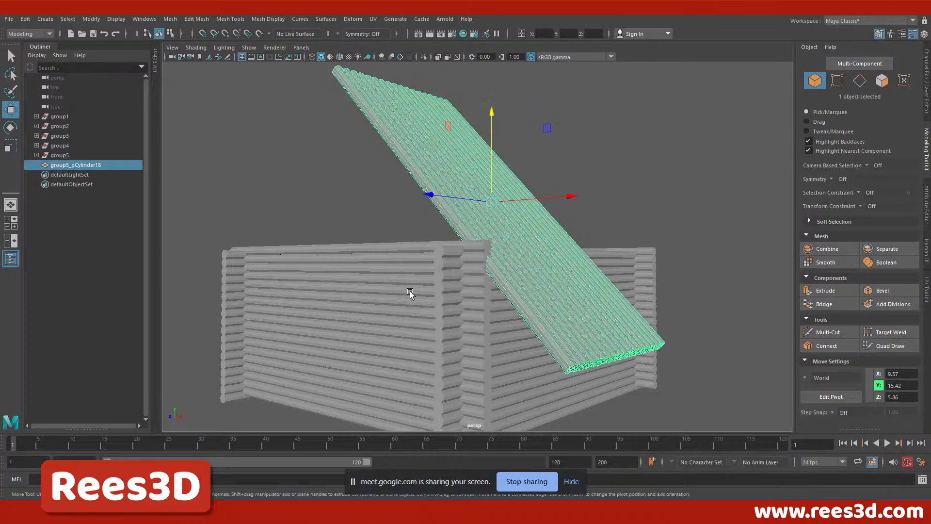
pyautogui.click(352, 163)
pyautogui.click(447, 159)
# Shorten the roof panel by moving its lower-end vertices up the slope to about 16.09 in X and 8.82 in Y.
pyautogui.keyDown('alt'); pyautogui.moveTo(507, 240); pyautogui.dragTo(473, 289); pyautogui.keyUp('alt')
pyautogui.keyDown('alt'); pyautogui.moveTo(476, 278); pyautogui.dragTo(556, 240, button='middle'); pyautogui.keyUp('alt')
pyautogui.keyDown('alt'); pyautogui.moveTo(555, 240); pyautogui.dragTo(600, 234); pyautogui.keyUp('alt')
pyautogui.keyDown('alt'); pyautogui.moveTo(599, 232); pyautogui.dragTo(503, 219, button='right'); pyautogui.keyUp('alt')
pyautogui.moveTo(470, 161); pyautogui.dragTo(421, 162, button='right')
pyautogui.moveTo(643, 332); pyautogui.dragTo(644, 333)
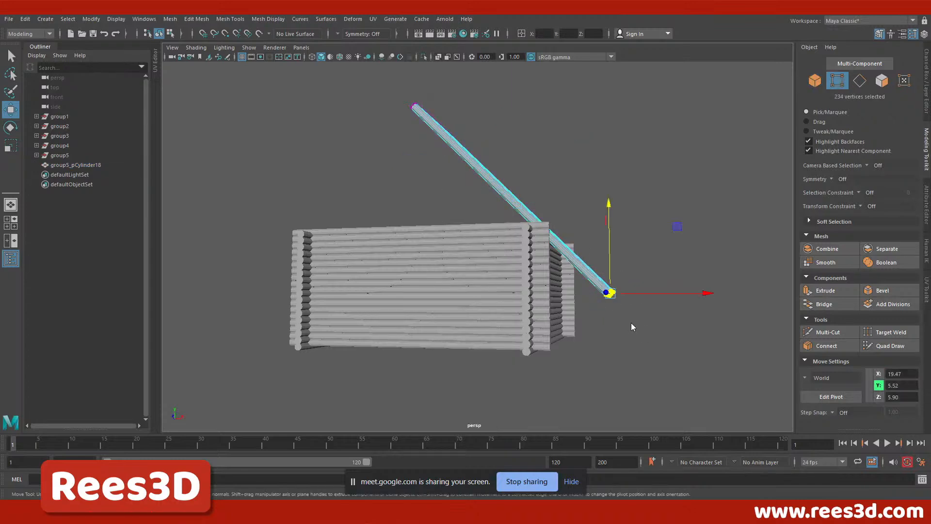
pyautogui.press('space')
pyautogui.press('space')
pyautogui.scroll(2, 551, 247)
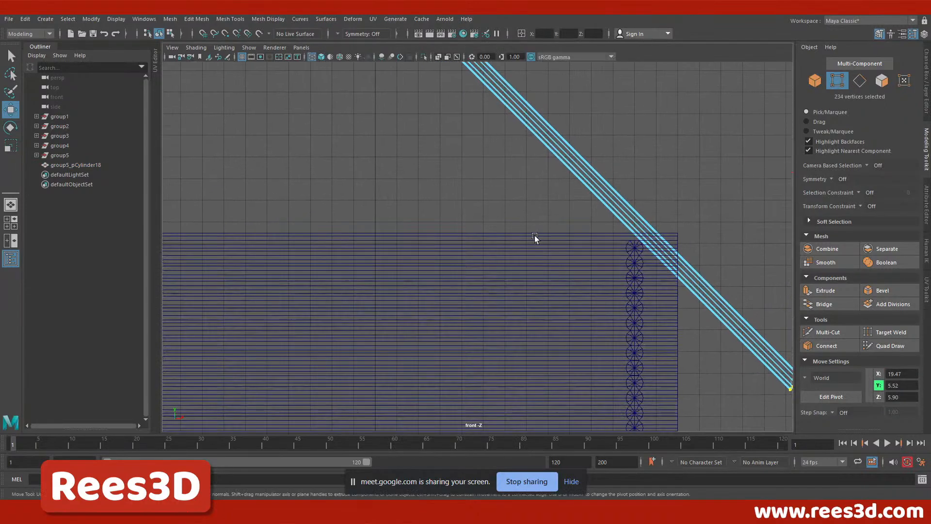
pyautogui.keyDown('alt'); pyautogui.moveTo(679, 366); pyautogui.dragTo(461, 340, button='middle'); pyautogui.keyUp('alt')
pyautogui.moveTo(579, 365); pyautogui.dragTo(505, 292)
pyautogui.scroll(-3, 451, 267)
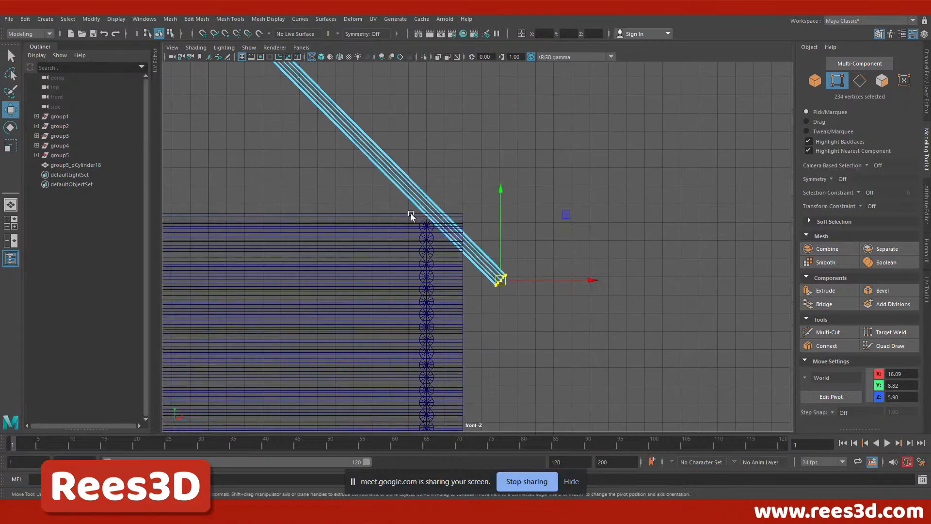
# Select the roof panel's upper-end vertices in the front view and rotate them until the end cut is vertical.
pyautogui.keyDown('alt'); pyautogui.moveTo(402, 206); pyautogui.dragTo(493, 348); pyautogui.keyUp('alt')
pyautogui.scroll(-1, 485, 345)
pyautogui.keyDown('alt'); pyautogui.moveTo(466, 337); pyautogui.dragTo(474, 307, button='middle'); pyautogui.keyUp('alt')
pyautogui.keyDown('alt'); pyautogui.moveTo(351, 170); pyautogui.dragTo(478, 166, button='right'); pyautogui.keyUp('alt')
pyautogui.keyDown('alt'); pyautogui.moveTo(243, 73); pyautogui.dragTo(444, 301, button='middle'); pyautogui.keyUp('alt')
pyautogui.keyDown('alt'); pyautogui.moveTo(378, 222); pyautogui.dragTo(471, 253, button='right'); pyautogui.keyUp('alt')
pyautogui.keyDown('alt'); pyautogui.moveTo(361, 236); pyautogui.dragTo(429, 247, button='middle'); pyautogui.keyUp('alt')
pyautogui.keyDown('alt'); pyautogui.moveTo(303, 148); pyautogui.dragTo(364, 167, button='right'); pyautogui.keyUp('alt')
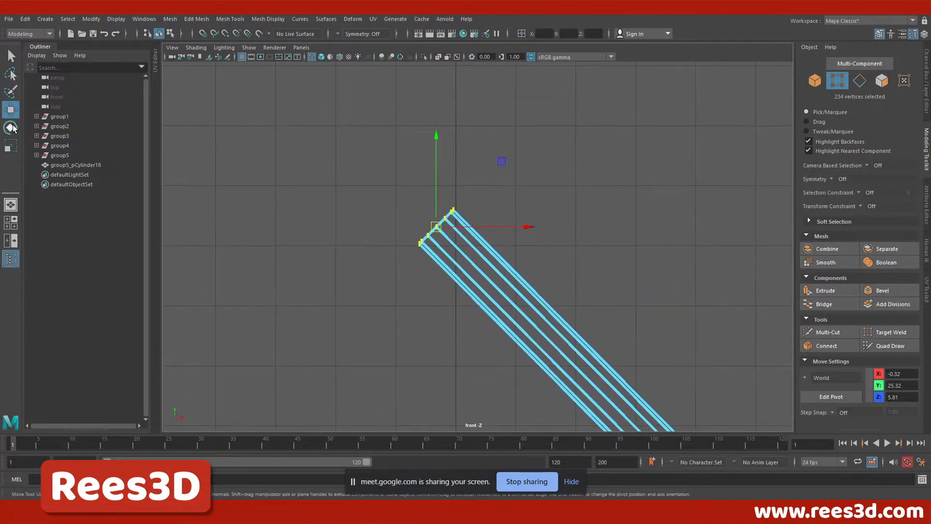
pyautogui.click(10, 128)
pyautogui.moveTo(479, 147); pyautogui.dragTo(408, 87)
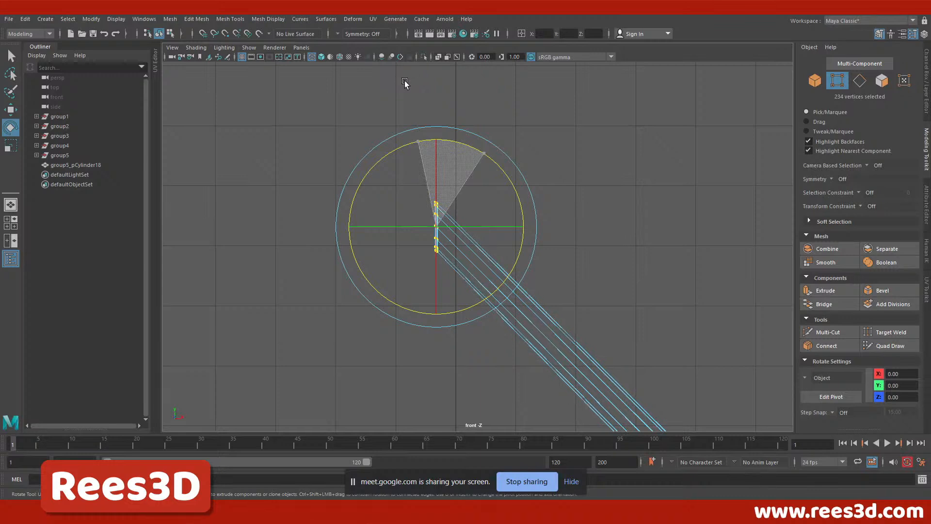
# Move the vertical upper-end vertices in X onto the grid's centre line and return the roof panel to object mode.
pyautogui.click(10, 110)
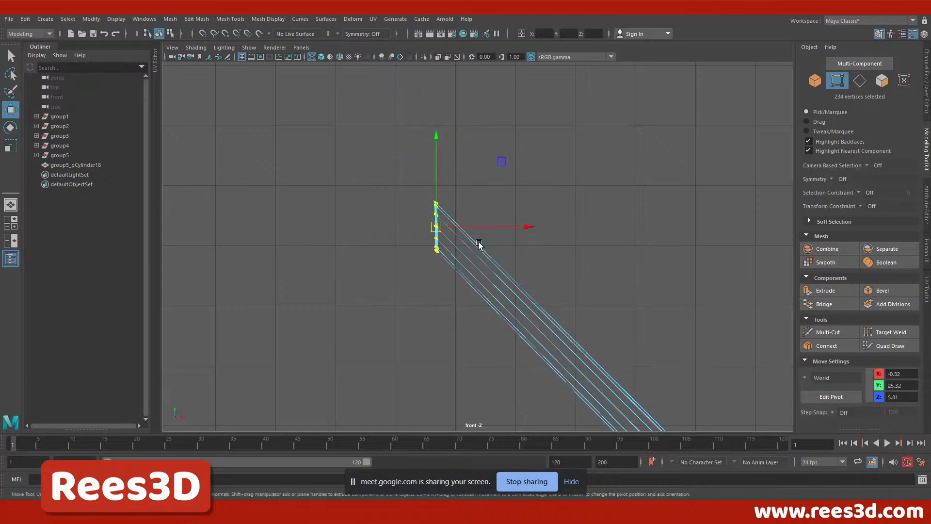
pyautogui.moveTo(508, 227); pyautogui.dragTo(528, 226)
pyautogui.press('space')
pyautogui.press('space')
pyautogui.keyDown('alt'); pyautogui.moveTo(607, 208); pyautogui.dragTo(435, 224); pyautogui.keyUp('alt')
pyautogui.click(596, 141)
pyautogui.moveTo(463, 145); pyautogui.dragTo(447, 202, button='right')
pyautogui.keyDown('alt'); pyautogui.moveTo(447, 202); pyautogui.dragTo(474, 220); pyautogui.keyUp('alt')
pyautogui.moveTo(450, 146); pyautogui.dragTo(570, 223, button='right')
pyautogui.keyDown('alt'); pyautogui.moveTo(570, 223); pyautogui.dragTo(468, 220); pyautogui.keyUp('alt')
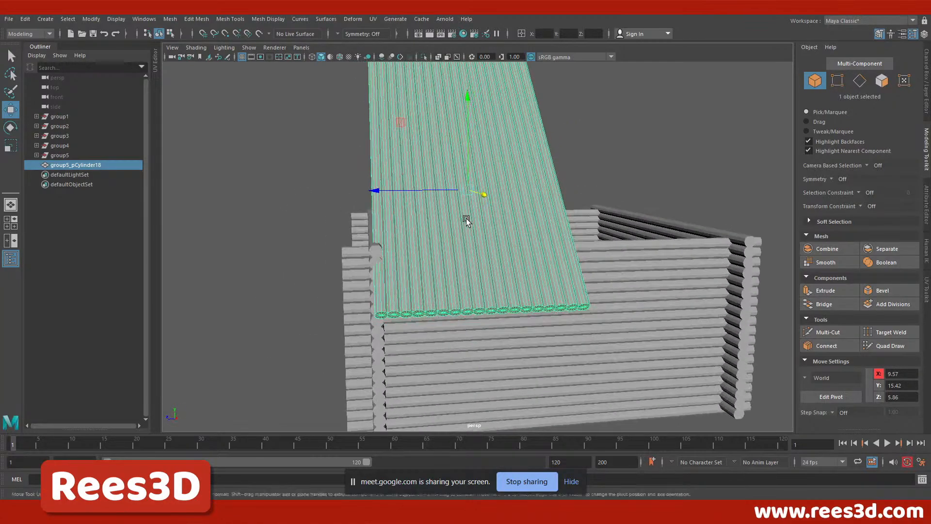
# Slide the roof panel sideways along the wall to about 7.72 in Z.
pyautogui.keyDown('alt'); pyautogui.moveTo(467, 221); pyautogui.dragTo(496, 243, button='middle'); pyautogui.keyUp('alt')
pyautogui.keyDown('alt'); pyautogui.moveTo(496, 244); pyautogui.dragTo(527, 250, button='right'); pyautogui.keyUp('alt')
pyautogui.keyDown('alt'); pyautogui.moveTo(527, 251); pyautogui.dragTo(543, 262, button='middle'); pyautogui.keyUp('alt')
pyautogui.moveTo(434, 226); pyautogui.dragTo(470, 246)
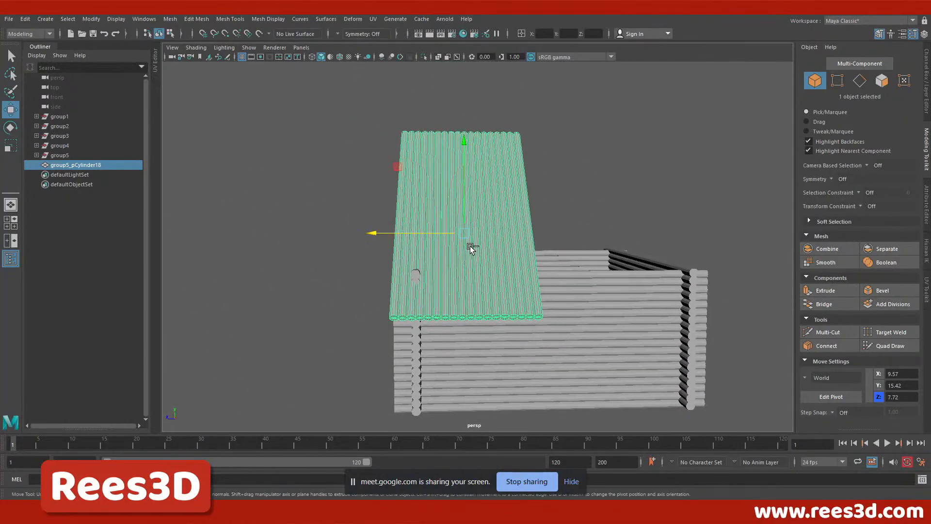
# Duplicate the roof panel and butt the copy against the original's edge at about -4.78 in Z.
pyautogui.hotkey('ctrl', 'd')
pyautogui.moveTo(390, 235); pyautogui.dragTo(524, 228)
pyautogui.keyDown('alt'); pyautogui.moveTo(503, 216); pyautogui.dragTo(597, 243, button='right'); pyautogui.keyUp('alt')
pyautogui.press('space')
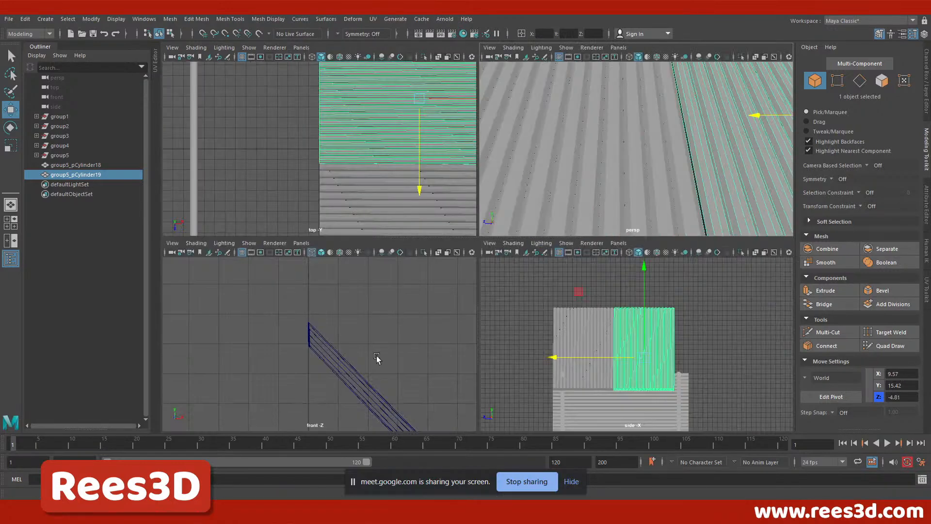
pyautogui.press('space')
pyautogui.scroll(6, 569, 333)
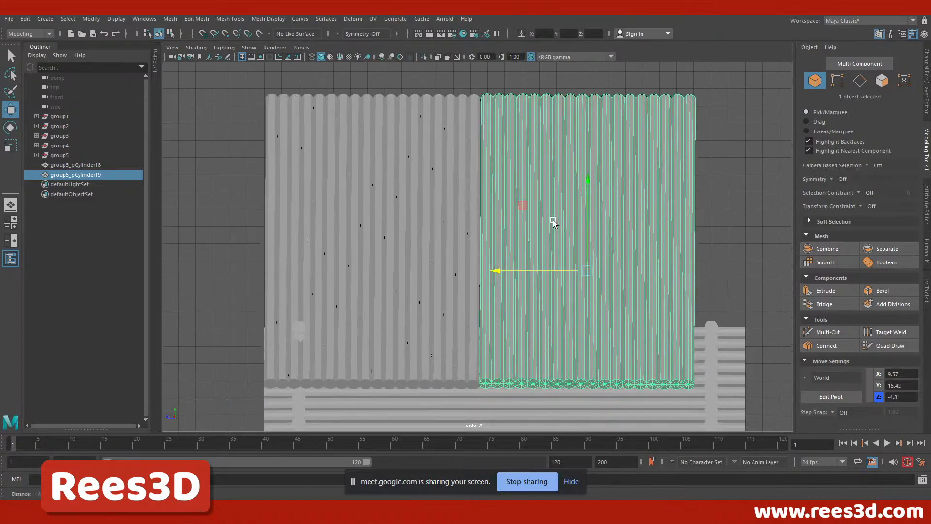
pyautogui.click(313, 57)
pyautogui.scroll(6, 604, 249)
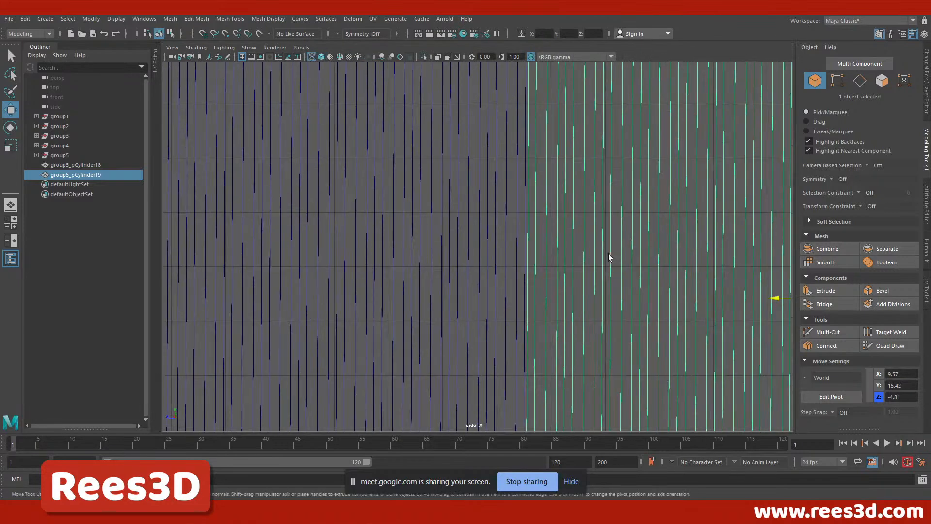
pyautogui.moveTo(694, 273); pyautogui.dragTo(688, 275)
# Duplicate the second roof panel and align the copy against its outer edge at about -17.25 in Z.
pyautogui.press('space')
pyautogui.press('space')
pyautogui.keyDown('alt'); pyautogui.moveTo(314, 216); pyautogui.dragTo(602, 226); pyautogui.keyUp('alt')
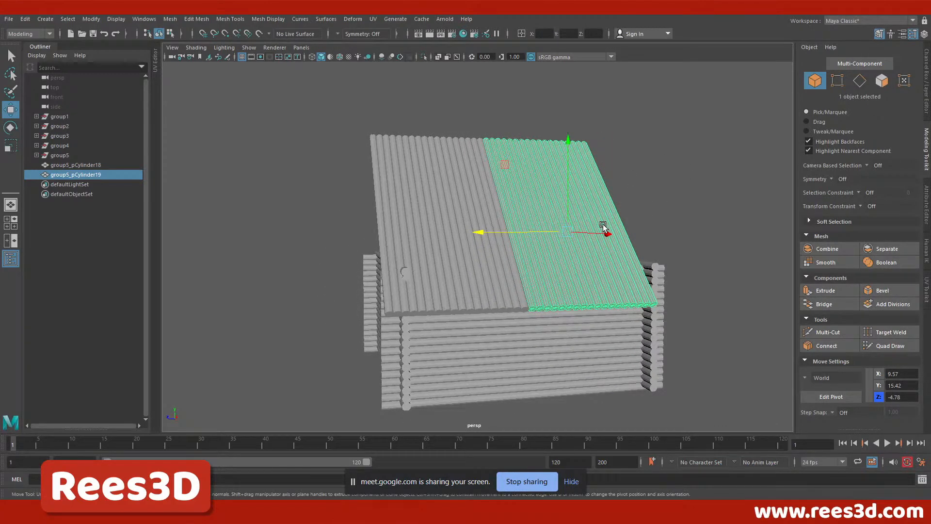
pyautogui.hotkey('ctrl', 'd')
pyautogui.moveTo(478, 230); pyautogui.dragTo(600, 229)
pyautogui.scroll(3, 581, 283)
pyautogui.scroll(5, 441, 293)
pyautogui.keyDown('alt'); pyautogui.moveTo(581, 283); pyautogui.dragTo(478, 240, button='middle'); pyautogui.keyUp('alt')
pyautogui.moveTo(397, 192); pyautogui.dragTo(387, 193)
pyautogui.press('space')
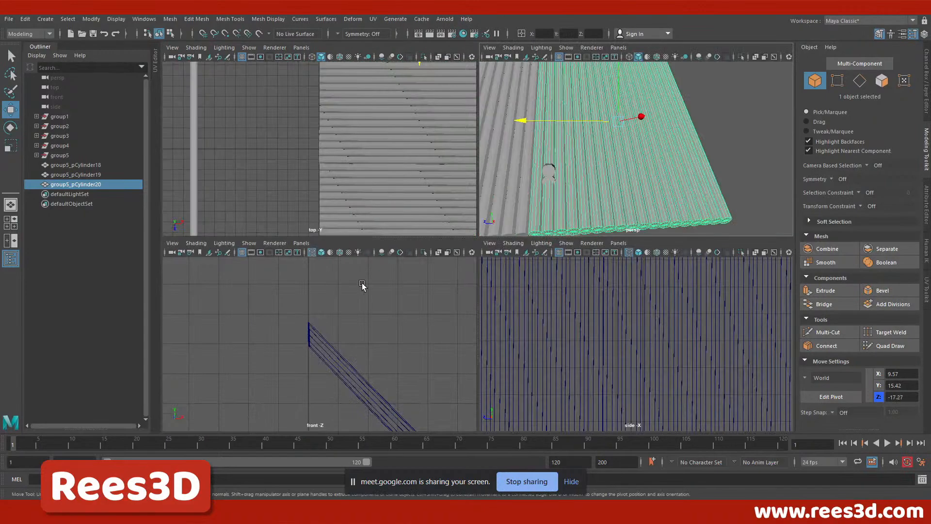
pyautogui.press('space')
pyautogui.keyDown('alt'); pyautogui.moveTo(649, 290); pyautogui.dragTo(536, 270, button='right'); pyautogui.keyUp('alt')
pyautogui.keyDown('alt'); pyautogui.moveTo(536, 270); pyautogui.dragTo(320, 280, button='middle'); pyautogui.keyUp('alt')
pyautogui.keyDown('alt'); pyautogui.moveTo(321, 280); pyautogui.dragTo(602, 277, button='right'); pyautogui.keyUp('alt')
pyautogui.keyDown('alt'); pyautogui.moveTo(467, 276); pyautogui.dragTo(475, 208, button='middle'); pyautogui.keyUp('alt')
pyautogui.keyDown('alt'); pyautogui.moveTo(475, 208); pyautogui.dragTo(705, 246, button='right'); pyautogui.keyUp('alt')
pyautogui.keyDown('alt'); pyautogui.moveTo(363, 256); pyautogui.dragTo(441, 263, button='middle'); pyautogui.keyUp('alt')
pyautogui.keyDown('alt'); pyautogui.moveTo(443, 269); pyautogui.dragTo(490, 242, button='right'); pyautogui.keyUp('alt')
pyautogui.moveTo(519, 141)
pyautogui.mouseDown()
pyautogui.moveTo(586, 151)
pyautogui.moveTo(537, 143)
pyautogui.mouseUp()
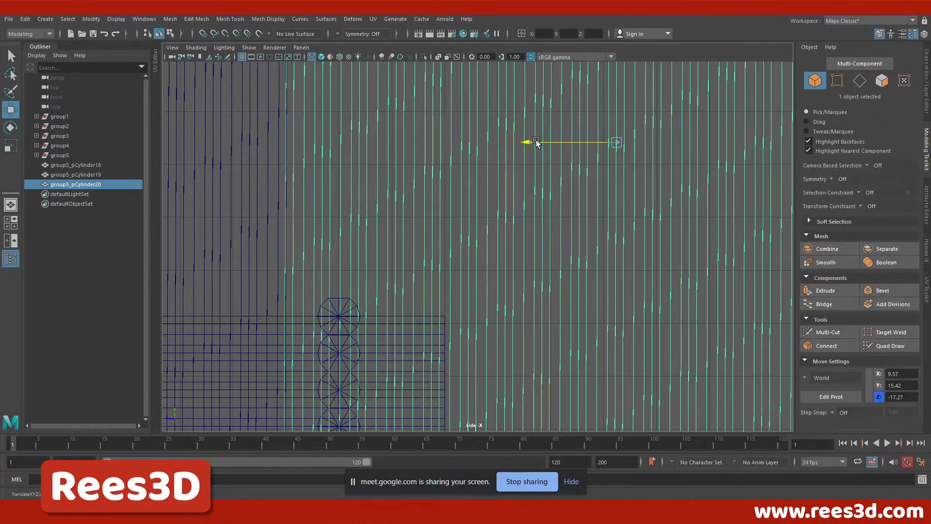
# Delete the third roof panel's faces that extend beyond the end of the log wall, working in the side view.
pyautogui.press('space')
pyautogui.press('space')
pyautogui.keyDown('alt'); pyautogui.moveTo(630, 152); pyautogui.dragTo(395, 200); pyautogui.keyUp('alt')
pyautogui.moveTo(496, 190); pyautogui.dragTo(499, 225, button='right')
pyautogui.keyDown('alt'); pyautogui.moveTo(405, 235); pyautogui.dragTo(444, 263); pyautogui.keyUp('alt')
pyautogui.keyDown('alt'); pyautogui.moveTo(480, 282); pyautogui.dragTo(489, 310); pyautogui.keyUp('alt')
pyautogui.moveTo(494, 215); pyautogui.dragTo(498, 238, button='right')
pyautogui.keyDown('alt'); pyautogui.moveTo(470, 252); pyautogui.dragTo(456, 262); pyautogui.keyUp('alt')
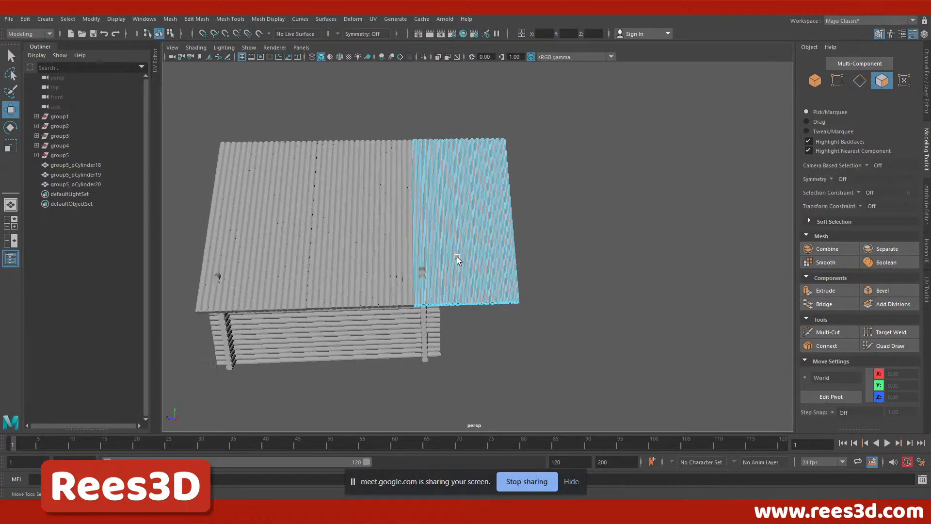
pyautogui.press('space')
pyautogui.press('space')
pyautogui.scroll(-5, 565, 281)
pyautogui.moveTo(702, 367); pyautogui.dragTo(478, 48)
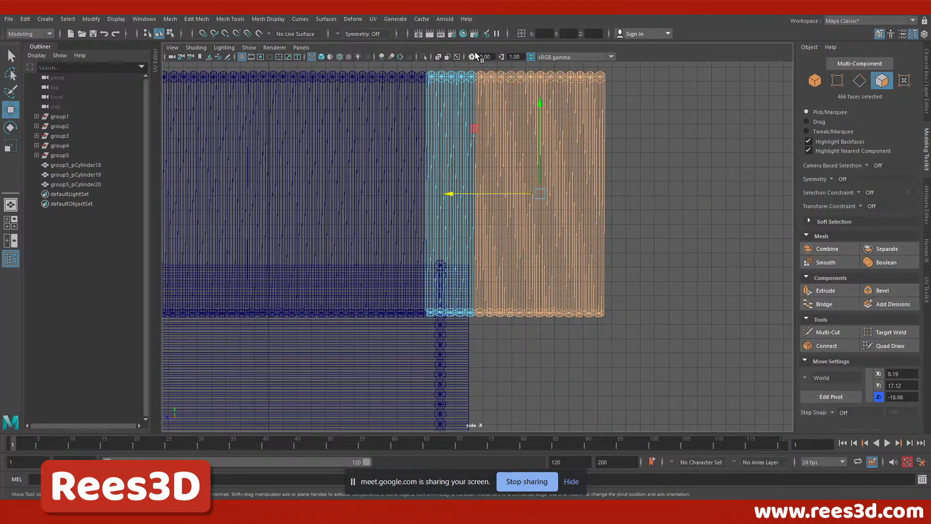
pyautogui.press('Delete')
# Delete the leftover faces of the partly cut log along the third roof panel's trimmed edge.
pyautogui.press('space')
pyautogui.press('space')
pyautogui.keyDown('alt'); pyautogui.moveTo(554, 200); pyautogui.dragTo(495, 243); pyautogui.keyUp('alt')
pyautogui.scroll(5, 512, 217)
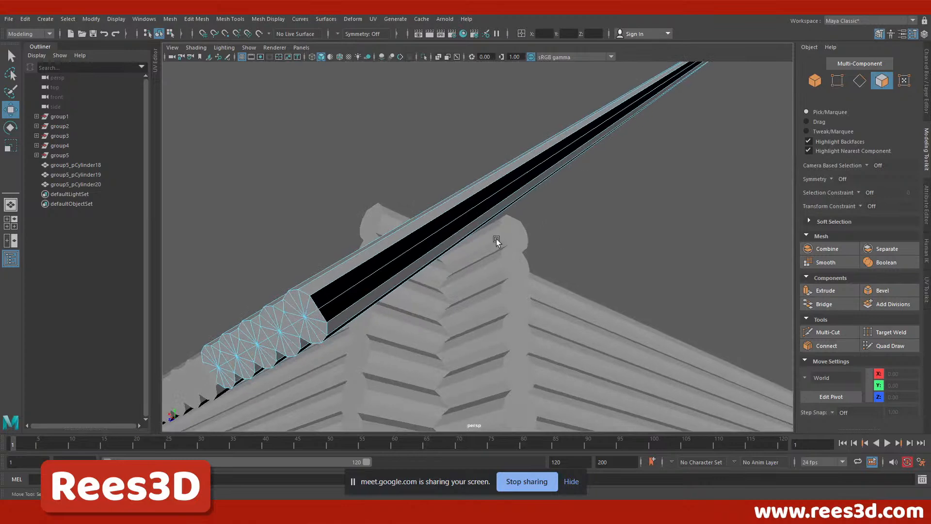
pyautogui.click(387, 261)
pyautogui.press('Delete')
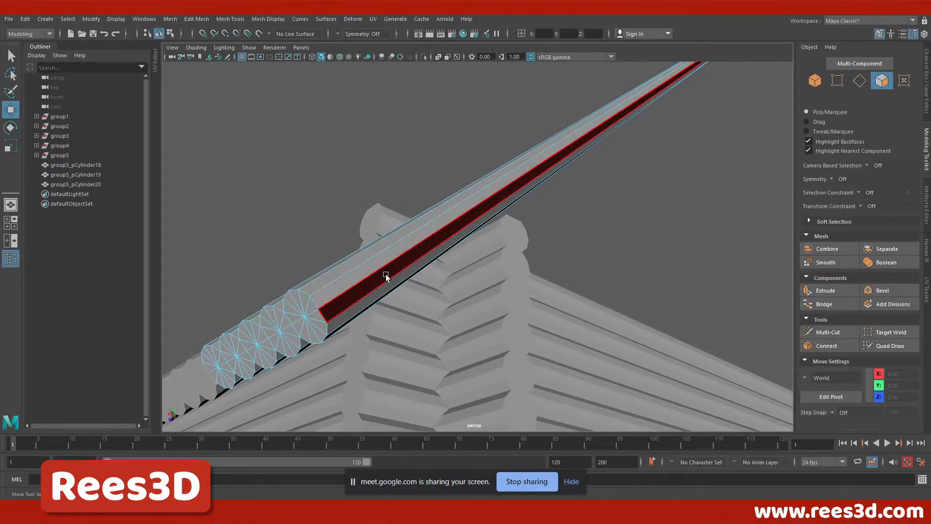
pyautogui.click(385, 273)
pyautogui.press('Delete')
# Select all three roof panels in object mode and combine them into one mesh.
pyautogui.keyDown('alt'); pyautogui.moveTo(665, 190); pyautogui.dragTo(334, 213, button='right'); pyautogui.keyUp('alt')
pyautogui.keyDown('alt'); pyautogui.moveTo(333, 213); pyautogui.dragTo(449, 261); pyautogui.keyUp('alt')
pyautogui.keyDown('alt'); pyautogui.moveTo(449, 260); pyautogui.dragTo(225, 258, button='right'); pyautogui.keyUp('alt')
pyautogui.keyDown('alt'); pyautogui.moveTo(225, 257); pyautogui.dragTo(339, 251, button='middle'); pyautogui.keyUp('alt')
pyautogui.keyDown('alt'); pyautogui.moveTo(339, 252); pyautogui.dragTo(456, 195); pyautogui.keyUp('alt')
pyautogui.moveTo(456, 195); pyautogui.dragTo(456, 250, button='right')
pyautogui.keyDown('alt'); pyautogui.moveTo(552, 204); pyautogui.dragTo(522, 207); pyautogui.keyUp('alt')
pyautogui.keyDown('shift'); pyautogui.click(574, 175); pyautogui.keyUp('shift')
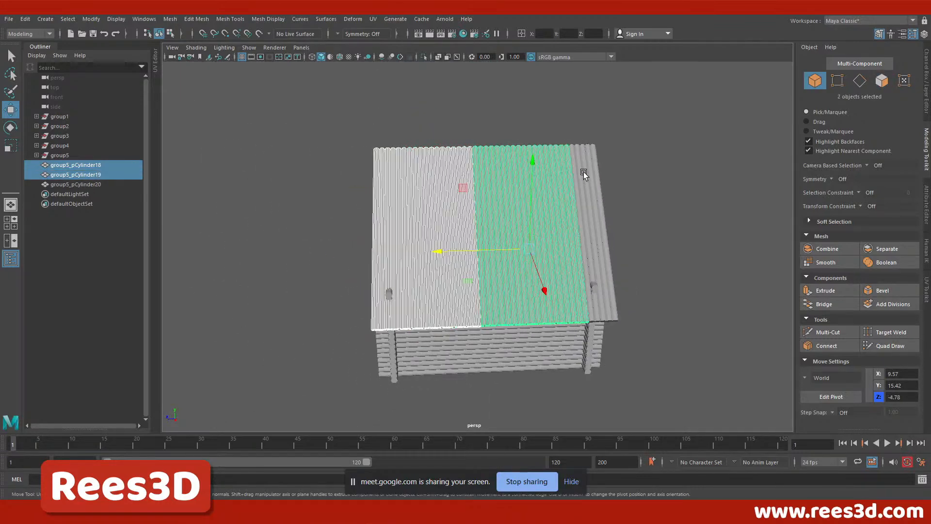
pyautogui.keyDown('shift'); pyautogui.click(583, 174); pyautogui.keyUp('shift')
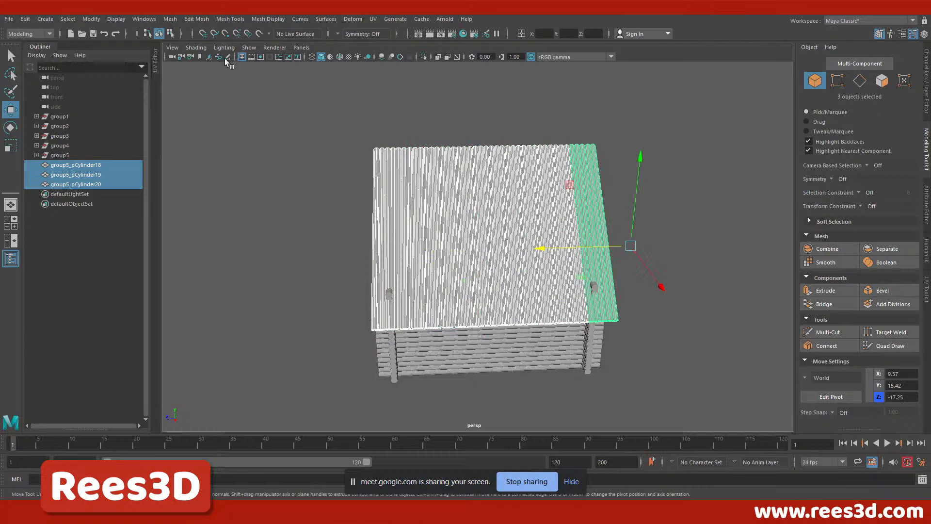
pyautogui.keyDown('shift'); pyautogui.moveTo(510, 172); pyautogui.dragTo(504, 377, button='right'); pyautogui.keyUp('shift')
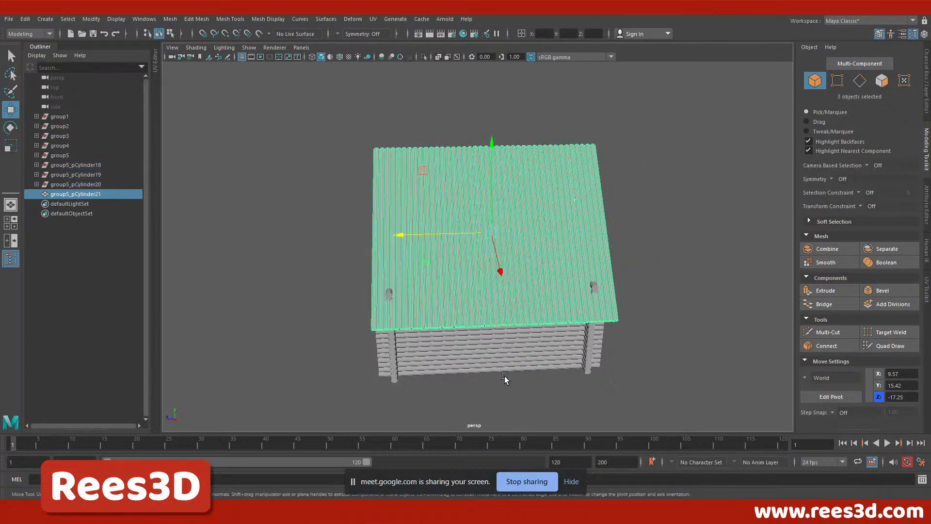
# Examine the leftover panel groups and their child transforms in the Outliner against the combined roof mesh.
pyautogui.click(672, 233)
pyautogui.click(525, 199)
pyautogui.moveTo(74, 164); pyautogui.dragTo(73, 185)
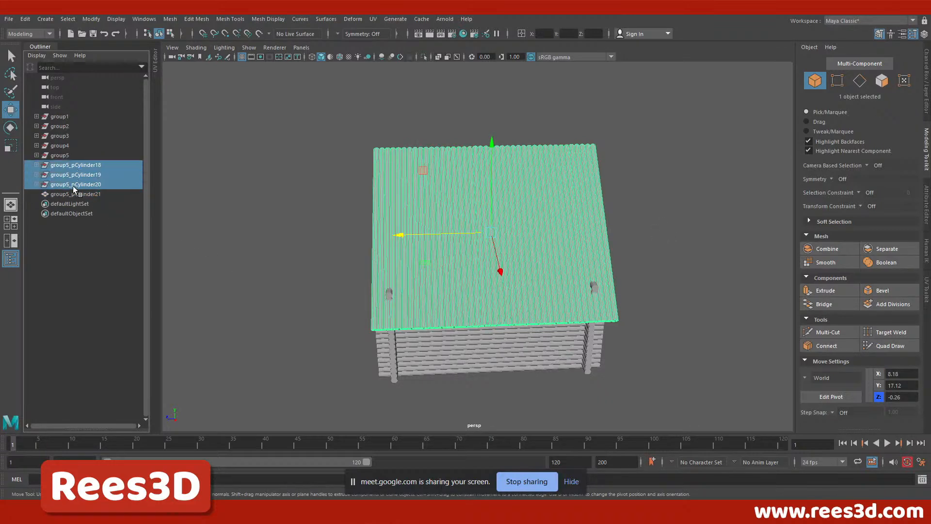
pyautogui.click(36, 165)
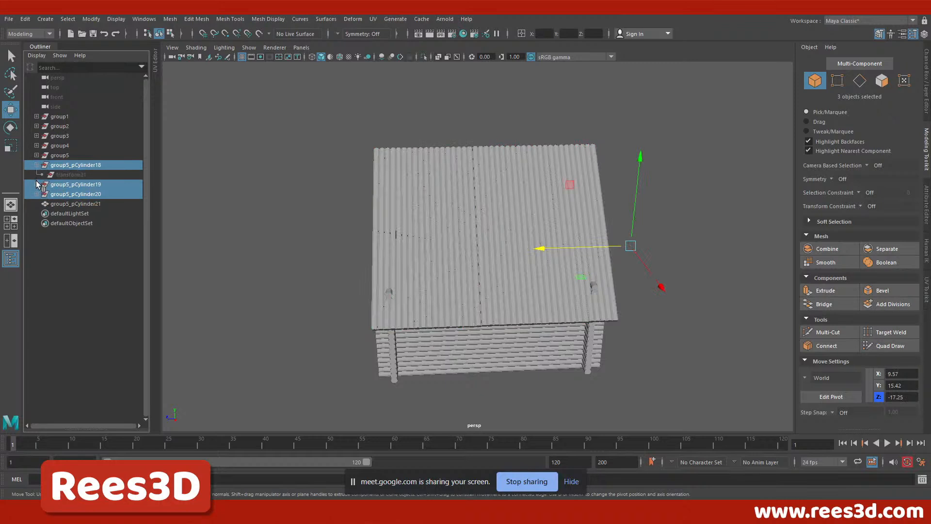
pyautogui.click(36, 184)
pyautogui.click(37, 204)
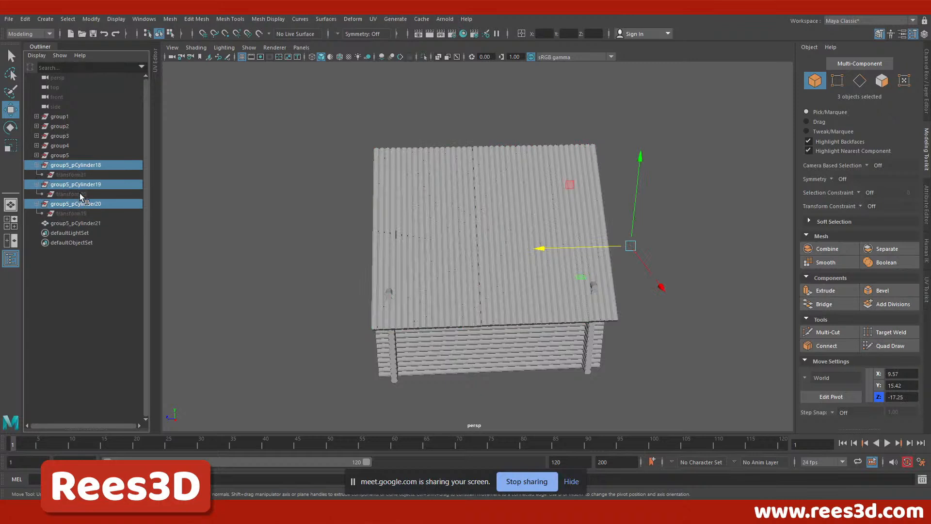
pyautogui.click(92, 223)
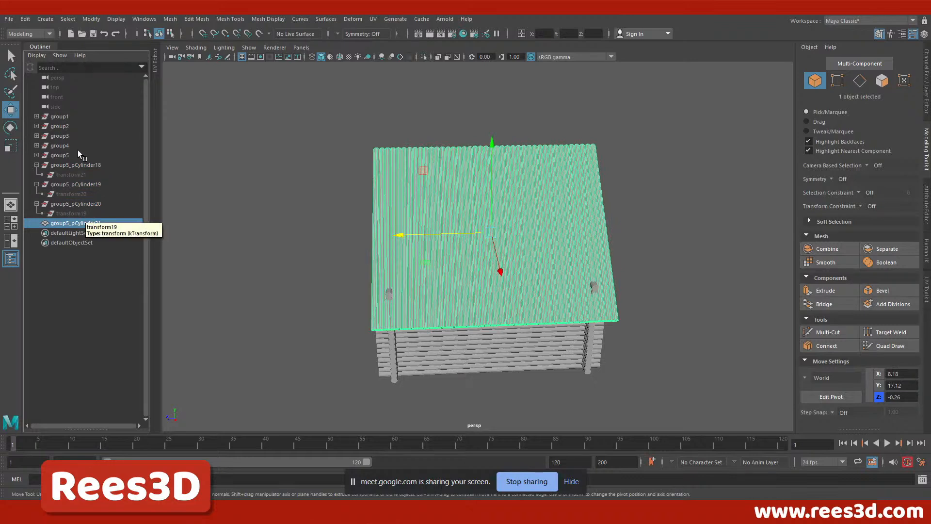
pyautogui.click(492, 114)
pyautogui.click(521, 182)
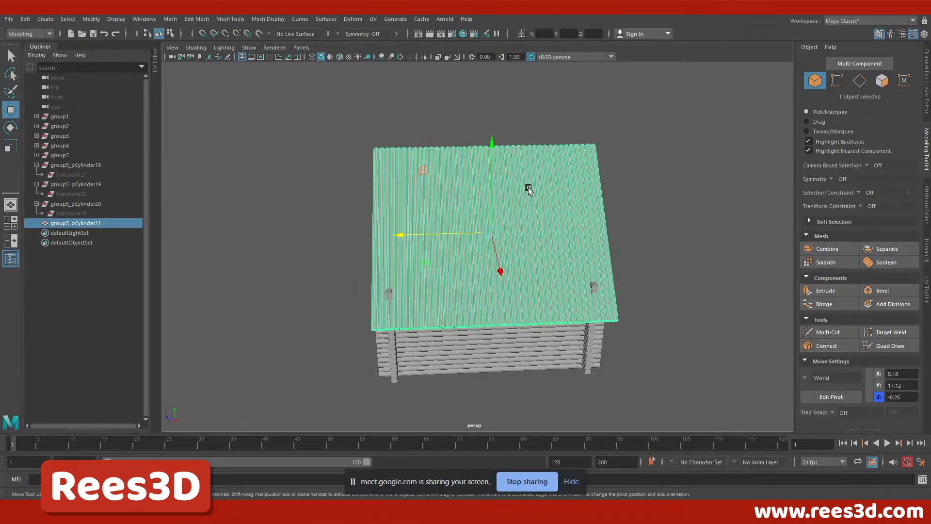
# Delete the combined roof mesh's construction history to clear the leftover transform nodes.
pyautogui.keyDown('alt'); pyautogui.moveTo(477, 264); pyautogui.dragTo(549, 207); pyautogui.keyUp('alt')
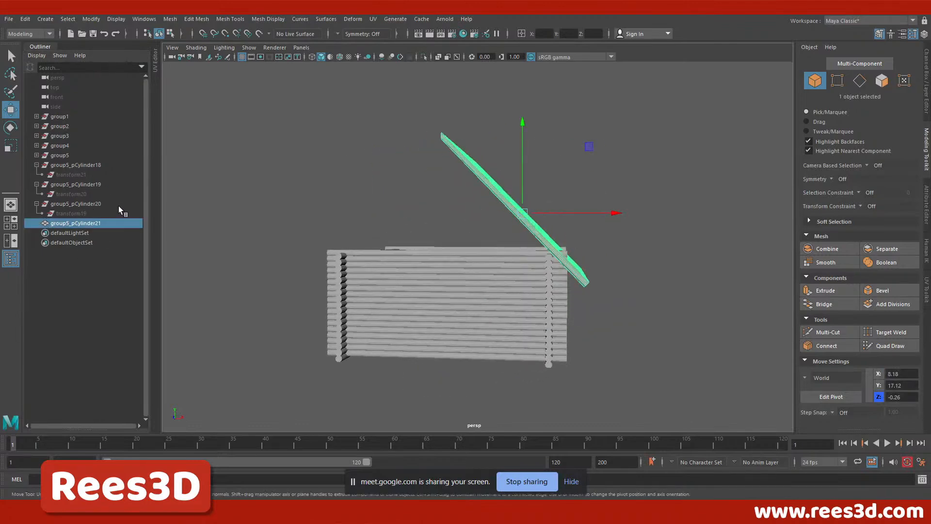
pyautogui.keyDown('alt'); pyautogui.moveTo(372, 165); pyautogui.dragTo(436, 199); pyautogui.keyUp('alt')
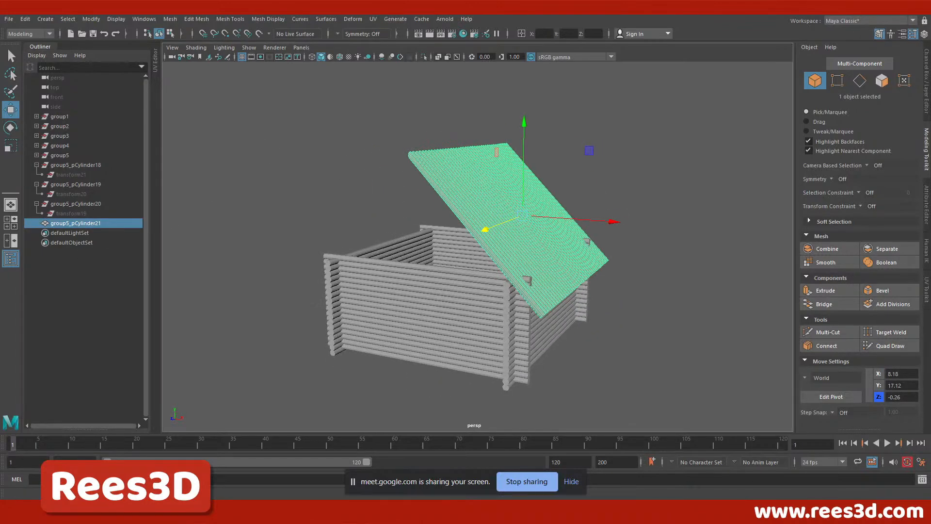
pyautogui.click(24, 19)
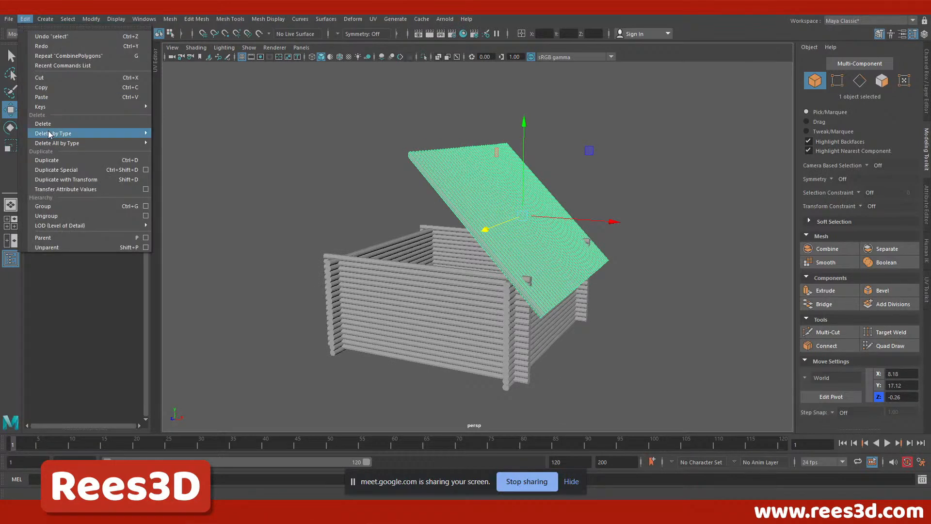
pyautogui.moveTo(146, 139)
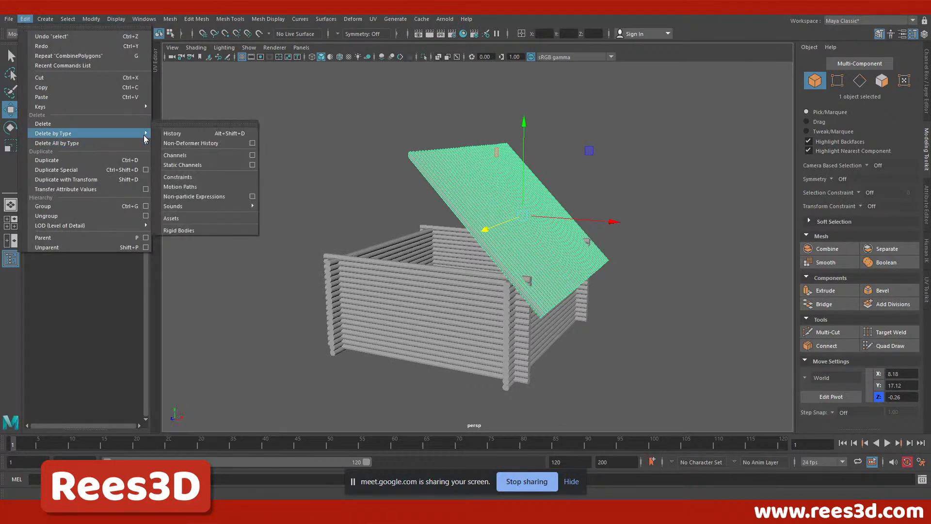
pyautogui.click(172, 133)
pyautogui.keyDown('alt'); pyautogui.moveTo(357, 261); pyautogui.dragTo(795, 253); pyautogui.keyUp('alt')
pyautogui.keyDown('alt'); pyautogui.moveTo(557, 246); pyautogui.dragTo(495, 328); pyautogui.keyUp('alt')
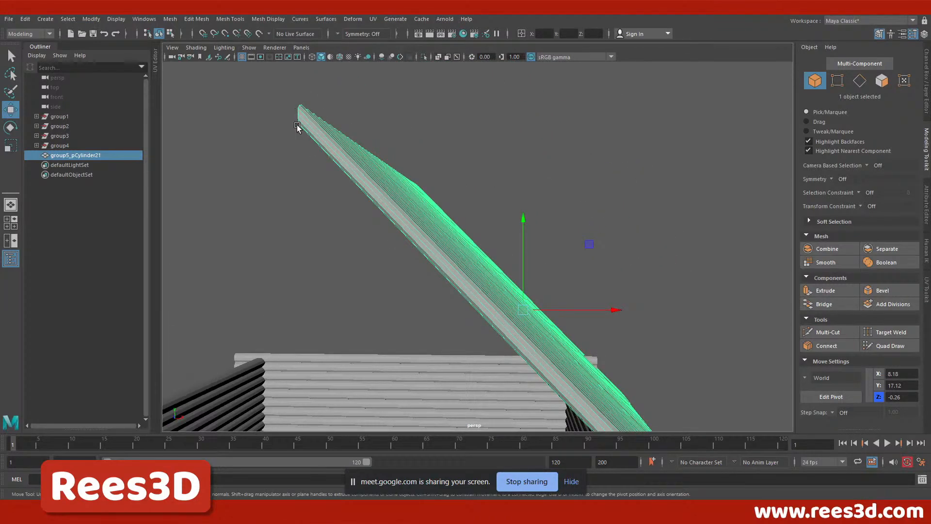
# Select all vertices along the trimmed upper end of the combined roof panel and show them in the front view.
pyautogui.keyDown('alt'); pyautogui.moveTo(381, 206); pyautogui.dragTo(380, 160); pyautogui.keyUp('alt')
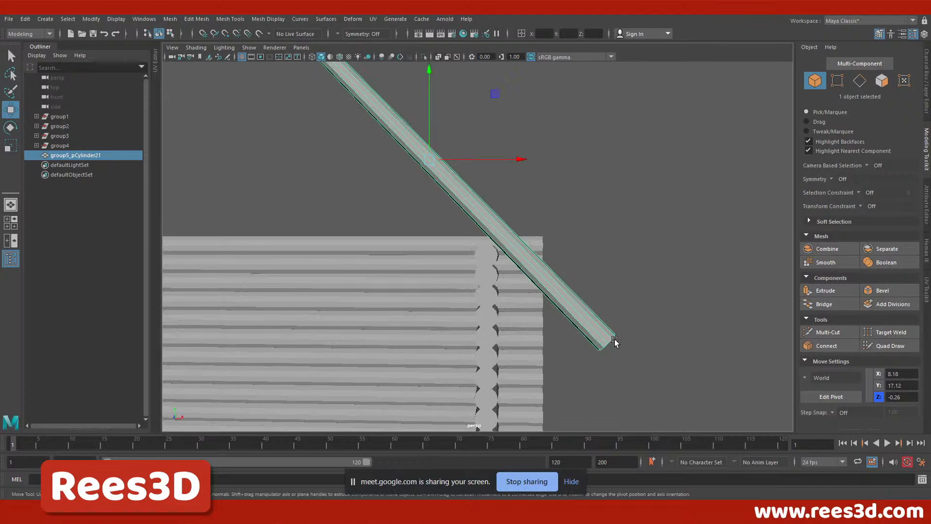
pyautogui.keyDown('alt'); pyautogui.moveTo(536, 243); pyautogui.dragTo(412, 231); pyautogui.keyUp('alt')
pyautogui.scroll(3, 461, 254)
pyautogui.moveTo(412, 231); pyautogui.dragTo(338, 205, button='right')
pyautogui.moveTo(327, 171); pyautogui.dragTo(435, 305)
pyautogui.press('space')
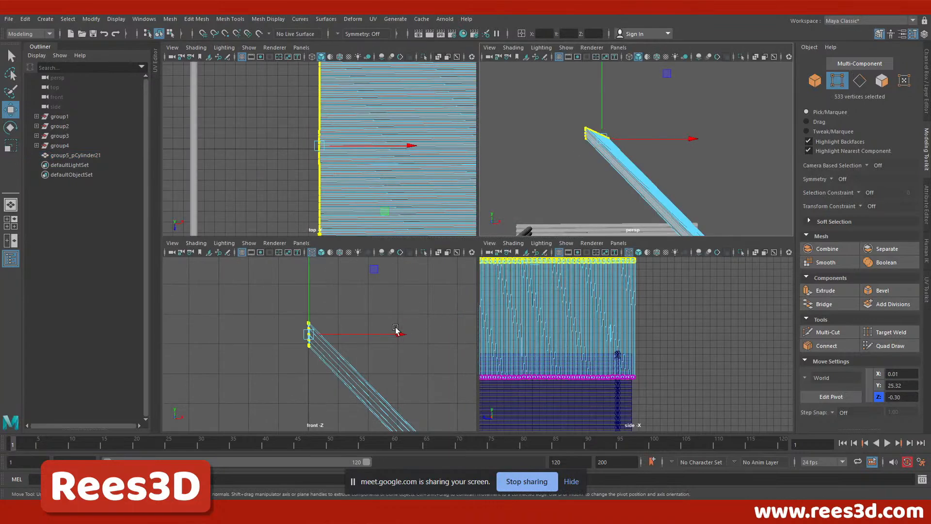
pyautogui.press('space')
# Scale the selected ridge-end vertices up slightly along Y to thicken the roof panel, and return to object mode.
pyautogui.press('r')
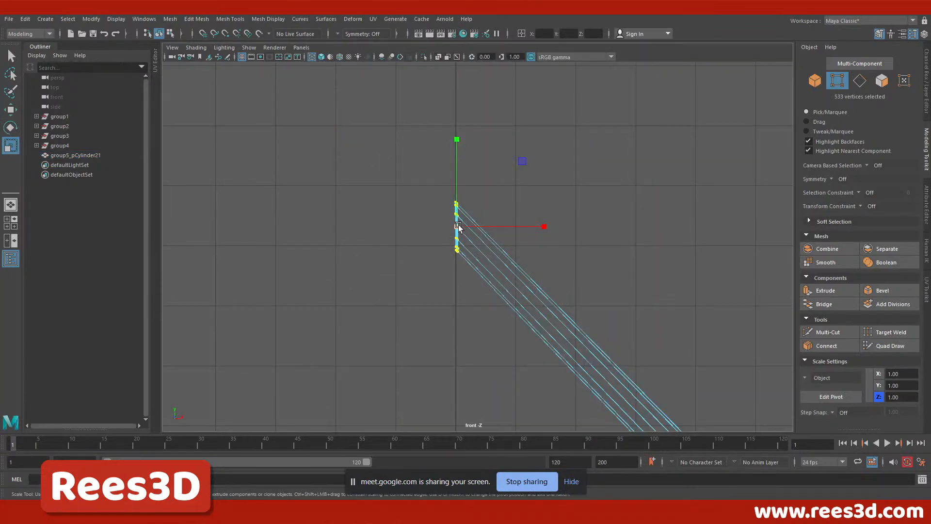
pyautogui.press('space')
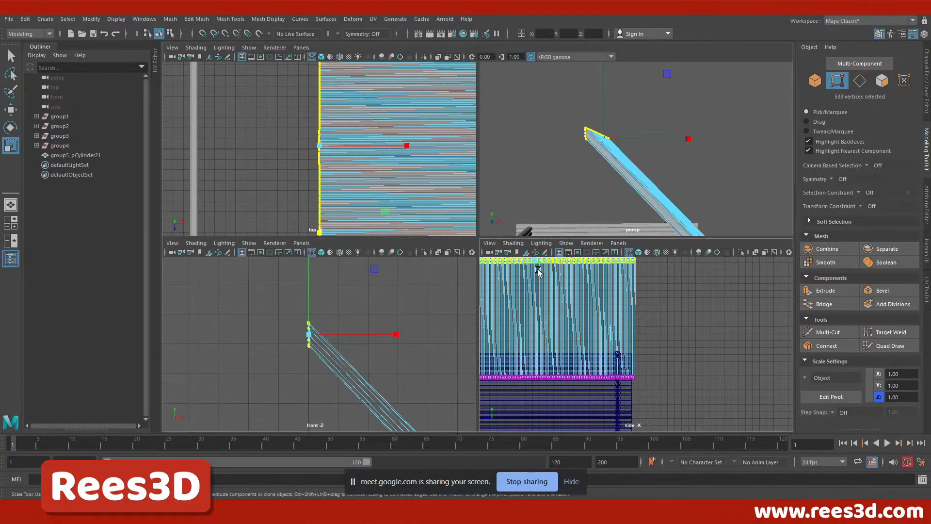
pyautogui.press('space')
pyautogui.press('f')
pyautogui.press('space')
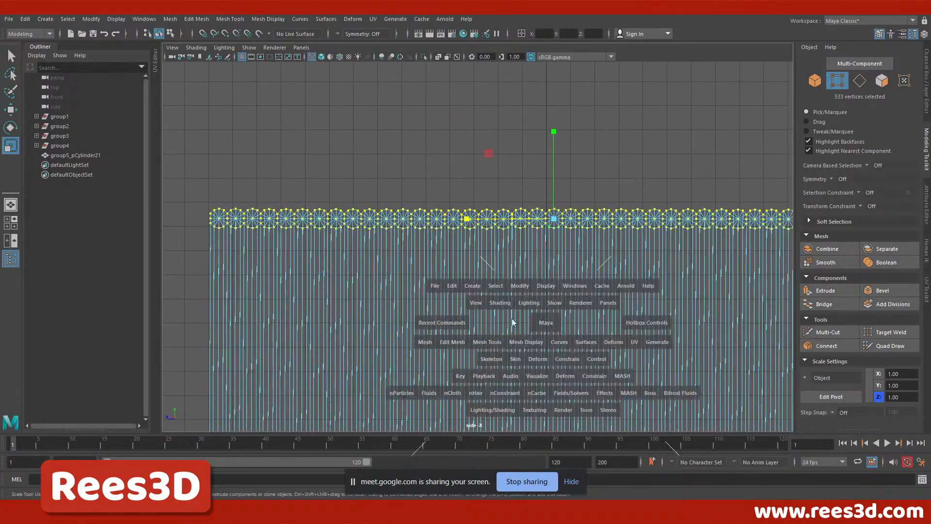
pyautogui.press('space')
pyautogui.press('space')
pyautogui.moveTo(454, 134); pyautogui.dragTo(457, 112)
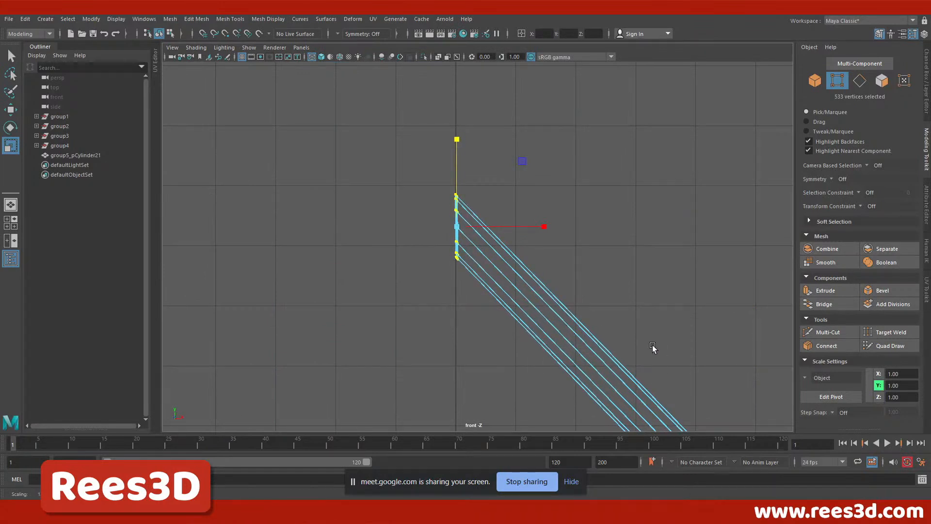
pyautogui.scroll(-5, 659, 350)
pyautogui.keyDown('alt'); pyautogui.moveTo(572, 374); pyautogui.dragTo(382, 251, button='middle'); pyautogui.keyUp('alt')
pyautogui.moveTo(383, 248); pyautogui.dragTo(383, 299, button='right')
pyautogui.press('space')
pyautogui.press('space')
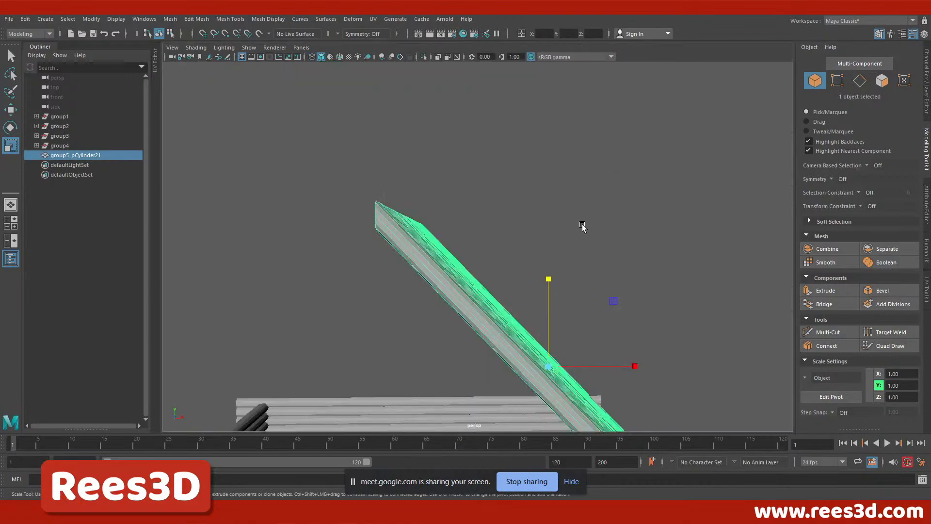
# Examine the thickened roof panel's slope, underside and overhang against the log walls from several angles.
pyautogui.keyDown('alt'); pyautogui.moveTo(586, 216); pyautogui.dragTo(486, 277); pyautogui.keyUp('alt')
pyautogui.keyDown('alt'); pyautogui.moveTo(486, 277); pyautogui.dragTo(299, 273, button='right'); pyautogui.keyUp('alt')
pyautogui.keyDown('alt'); pyautogui.moveTo(299, 274); pyautogui.dragTo(458, 276, button='middle'); pyautogui.keyUp('alt')
pyautogui.keyDown('alt'); pyautogui.moveTo(458, 276); pyautogui.dragTo(409, 303); pyautogui.keyUp('alt')
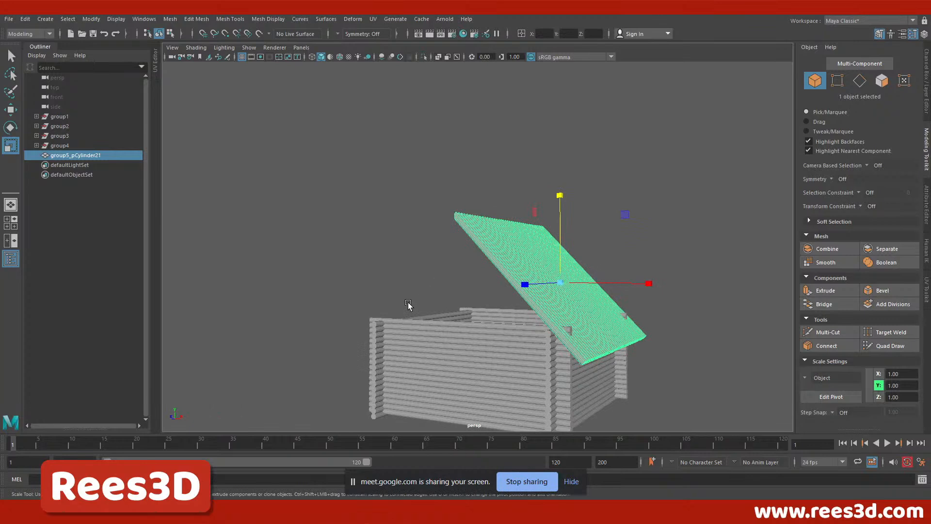
pyautogui.keyDown('alt'); pyautogui.moveTo(395, 350); pyautogui.dragTo(449, 337); pyautogui.keyUp('alt')
pyautogui.keyDown('alt'); pyautogui.moveTo(449, 336); pyautogui.dragTo(551, 361, button='right'); pyautogui.keyUp('alt')
pyautogui.keyDown('alt'); pyautogui.moveTo(551, 361); pyautogui.dragTo(535, 320); pyautogui.keyUp('alt')
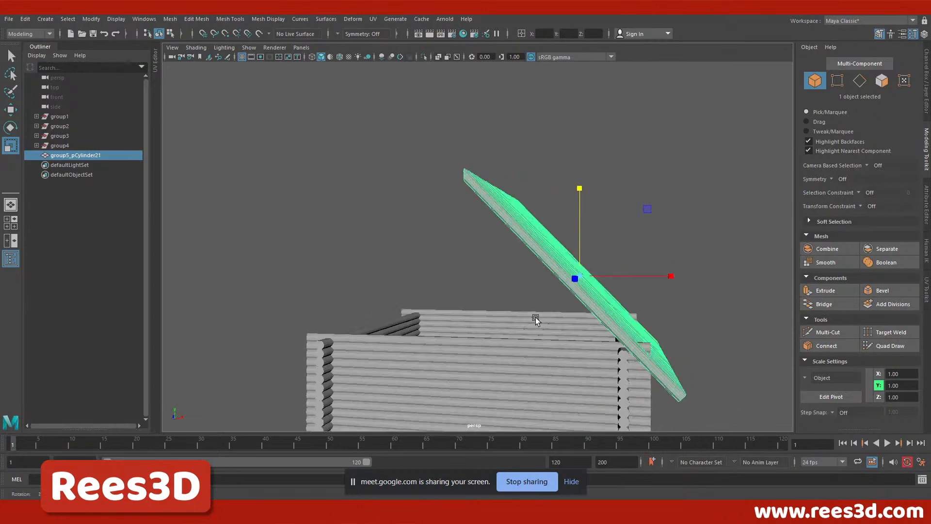
pyautogui.click(476, 235)
pyautogui.keyDown('alt'); pyautogui.moveTo(476, 235); pyautogui.dragTo(522, 306); pyautogui.keyUp('alt')
pyautogui.click(563, 276)
pyautogui.keyDown('alt'); pyautogui.moveTo(577, 277); pyautogui.dragTo(581, 310); pyautogui.keyUp('alt')
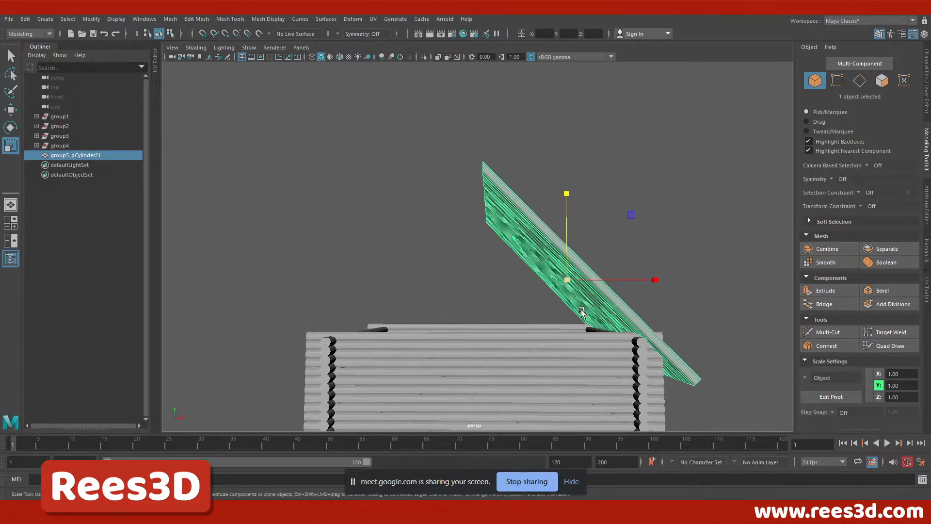
# Move the roof panel's pivot horizontally to X 0 in the front view, using grid snapping.
pyautogui.click(11, 109)
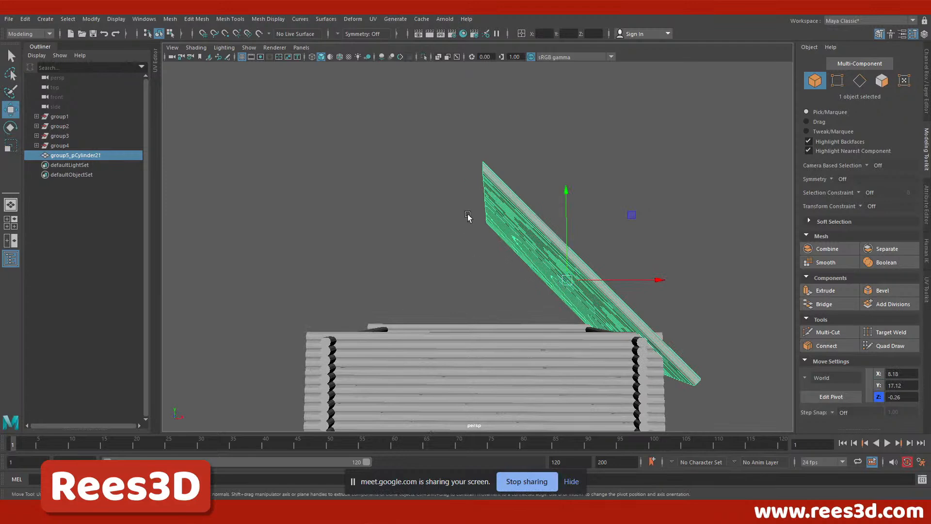
pyautogui.press('space')
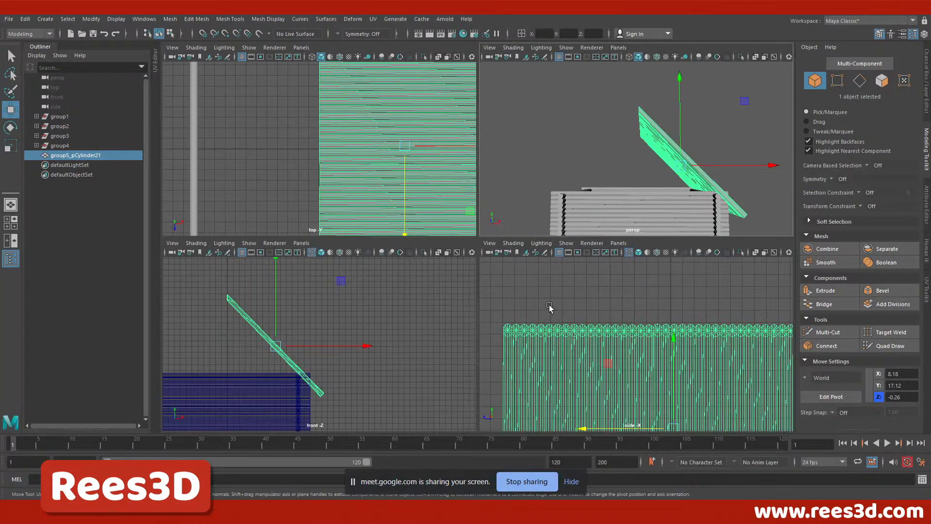
pyautogui.press('space')
pyautogui.keyDown('alt'); pyautogui.moveTo(237, 304); pyautogui.dragTo(524, 304, button='middle'); pyautogui.keyUp('alt')
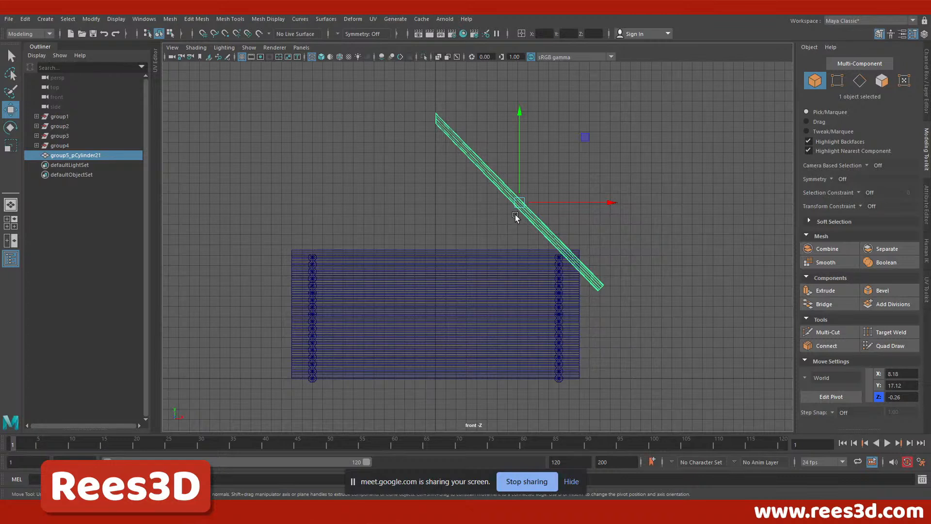
pyautogui.press('d')
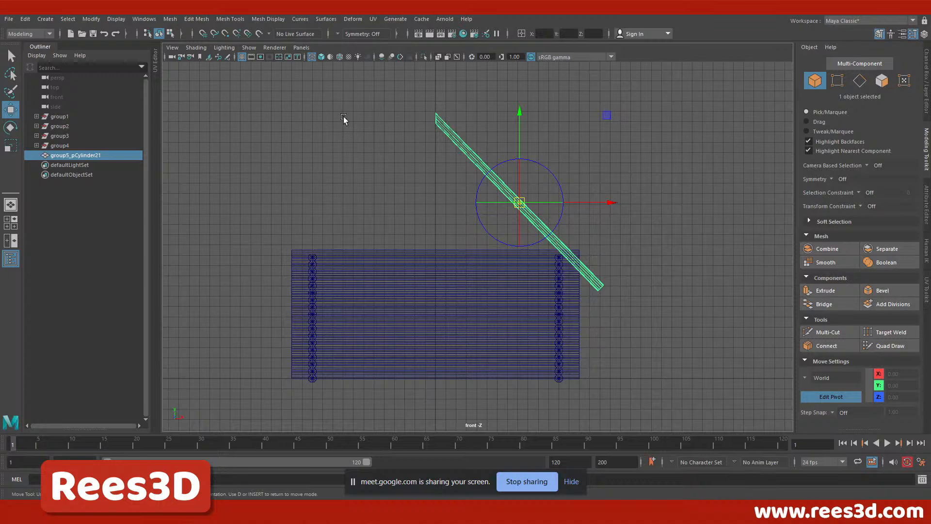
pyautogui.click(202, 37)
pyautogui.moveTo(603, 204); pyautogui.dragTo(436, 206)
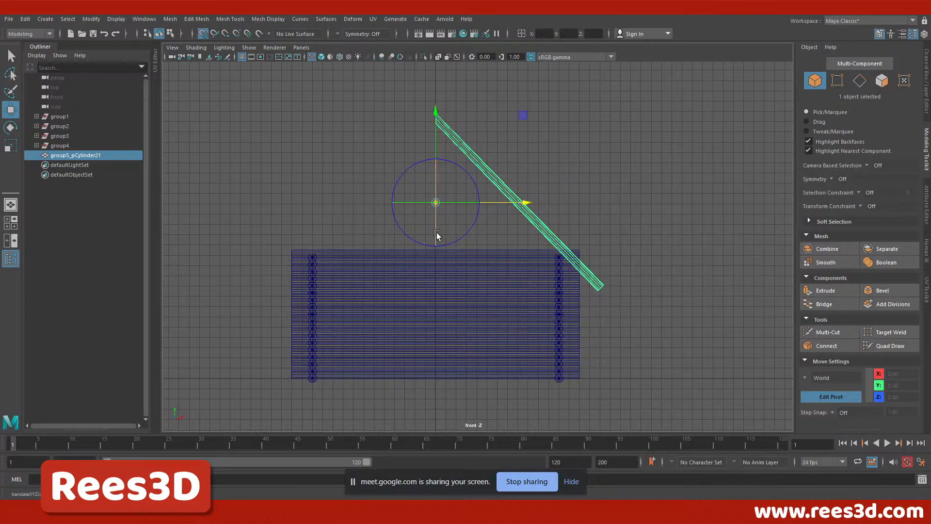
pyautogui.click(201, 35)
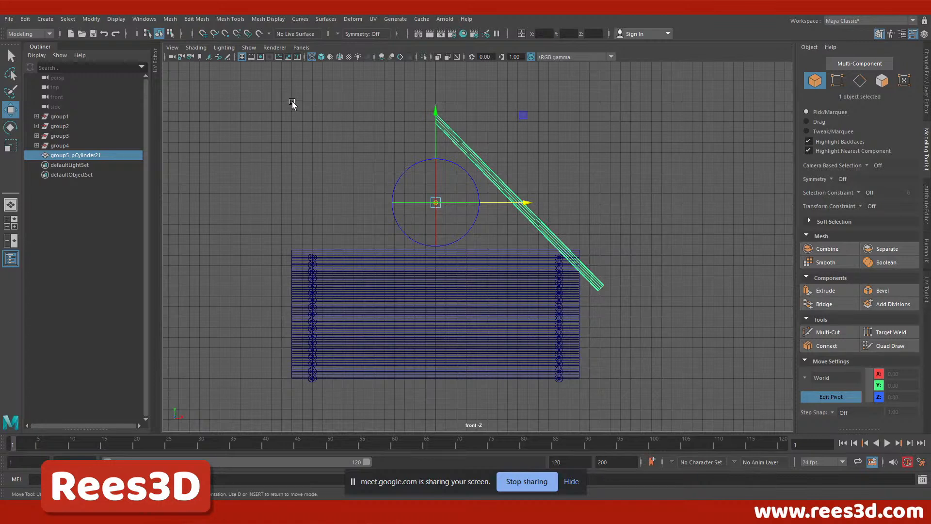
pyautogui.press('d')
# Duplicate the sloping roof panel in place, keeping its pivot on the building's centre line.
pyautogui.click(541, 167)
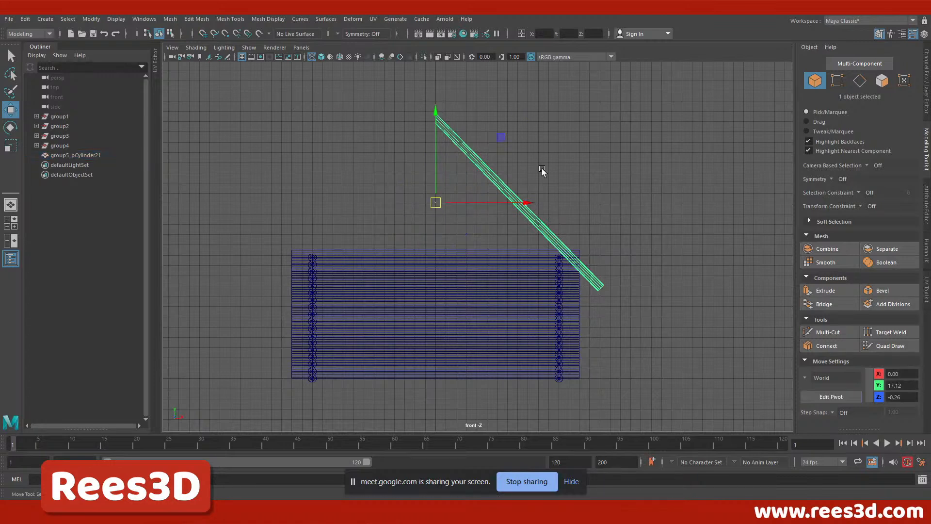
pyautogui.click(514, 198)
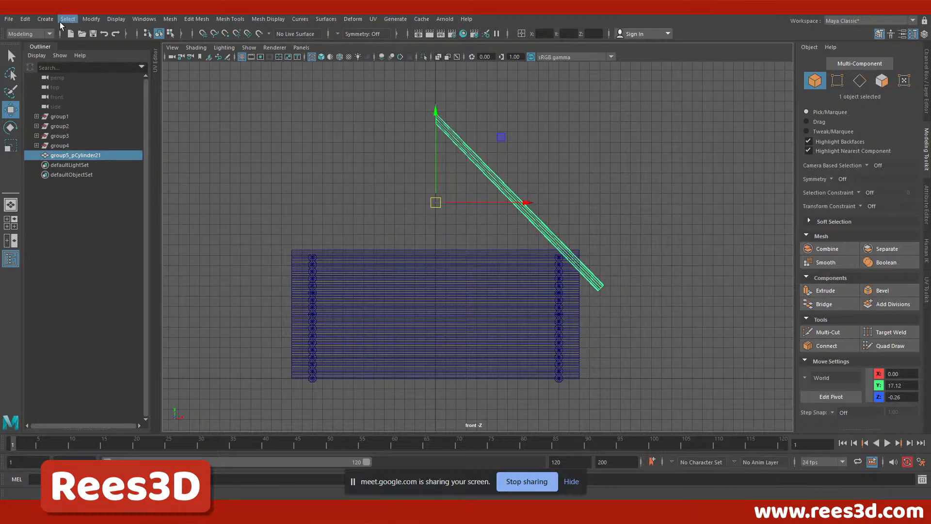
pyautogui.click(29, 19)
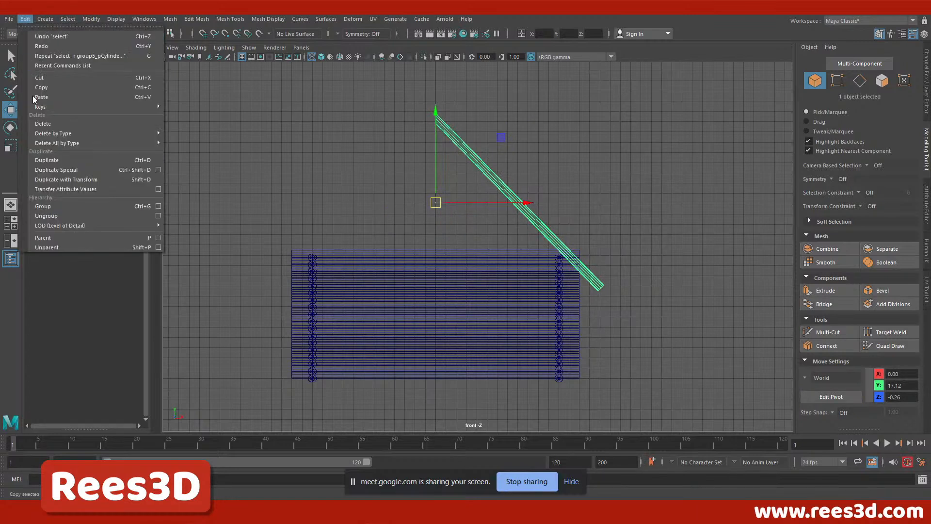
pyautogui.click(65, 162)
pyautogui.press('space')
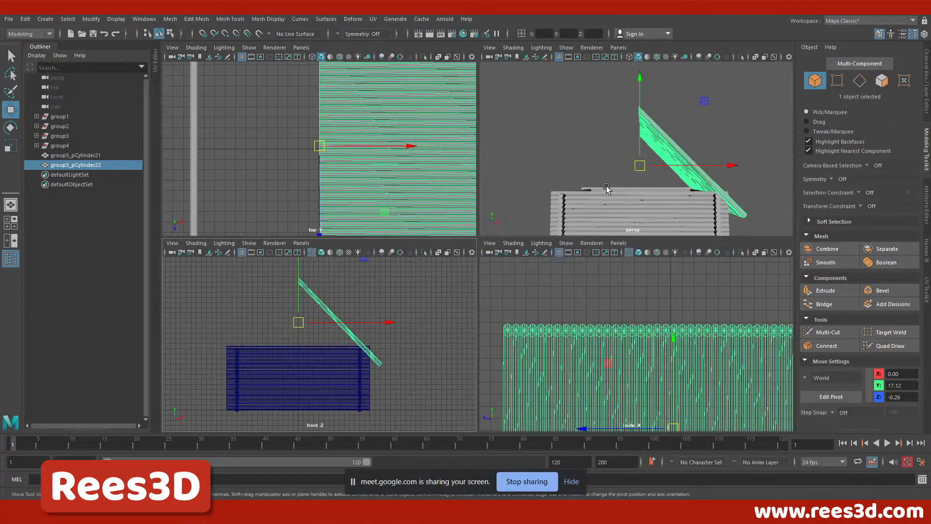
pyautogui.press('space')
pyautogui.keyDown('alt'); pyautogui.moveTo(621, 195); pyautogui.dragTo(643, 173); pyautogui.keyUp('alt')
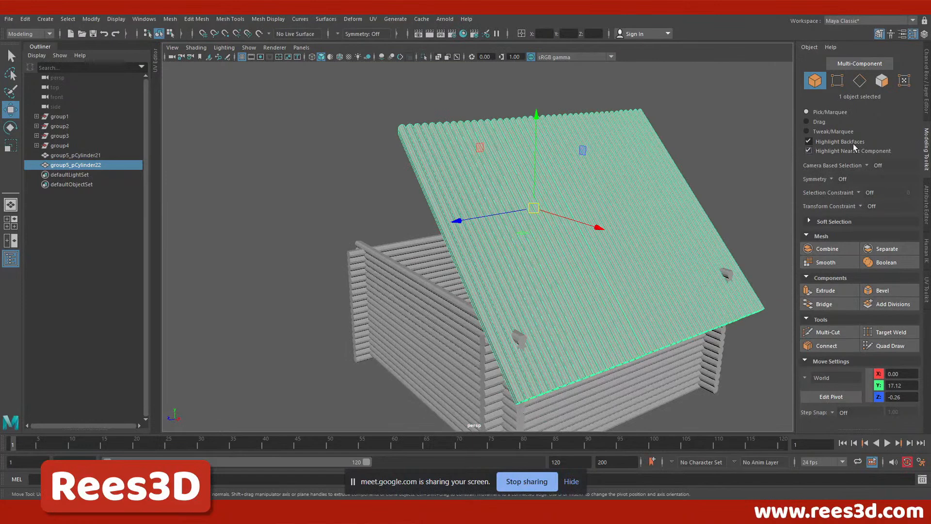
# Mirror the duplicated roof panel to the opposite slope by setting its Scale X to -1.
pyautogui.click(926, 94)
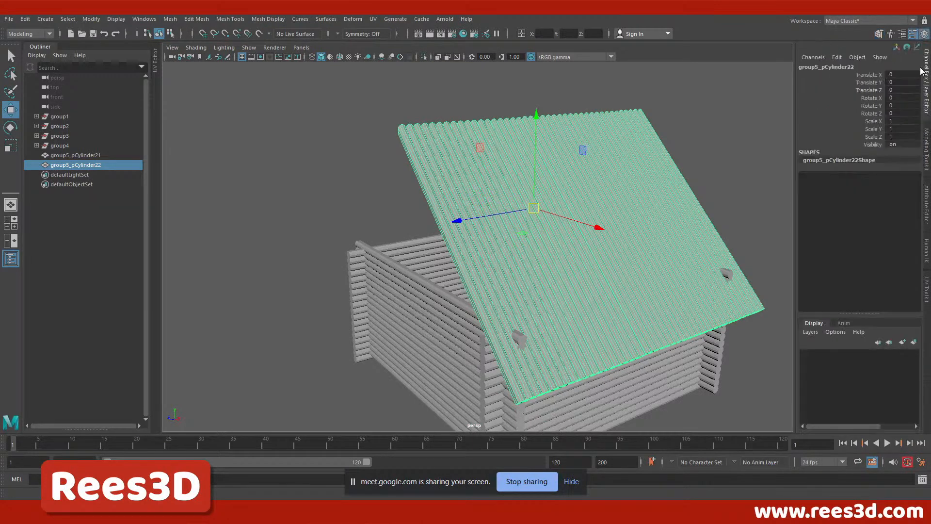
pyautogui.keyDown('alt'); pyautogui.moveTo(649, 268); pyautogui.dragTo(716, 246); pyautogui.keyUp('alt')
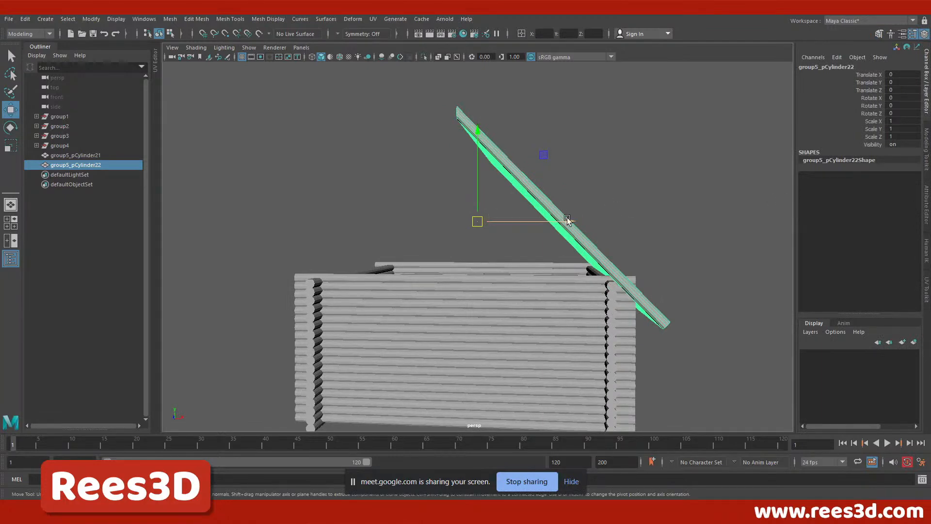
pyautogui.click(899, 122)
pyautogui.write('-1')
pyautogui.press('Return')
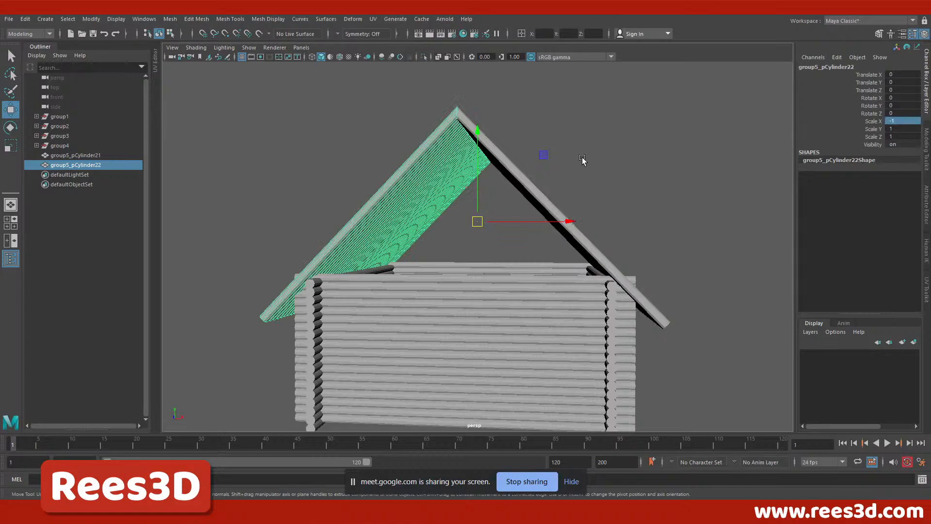
# Select all the horizontal logs of both end walls beneath the roof's gable openings.
pyautogui.click(543, 223)
pyautogui.keyDown('alt'); pyautogui.moveTo(544, 222); pyautogui.dragTo(656, 313); pyautogui.keyUp('alt')
pyautogui.keyDown('alt'); pyautogui.moveTo(582, 297); pyautogui.dragTo(515, 235); pyautogui.keyUp('alt')
pyautogui.click(513, 220)
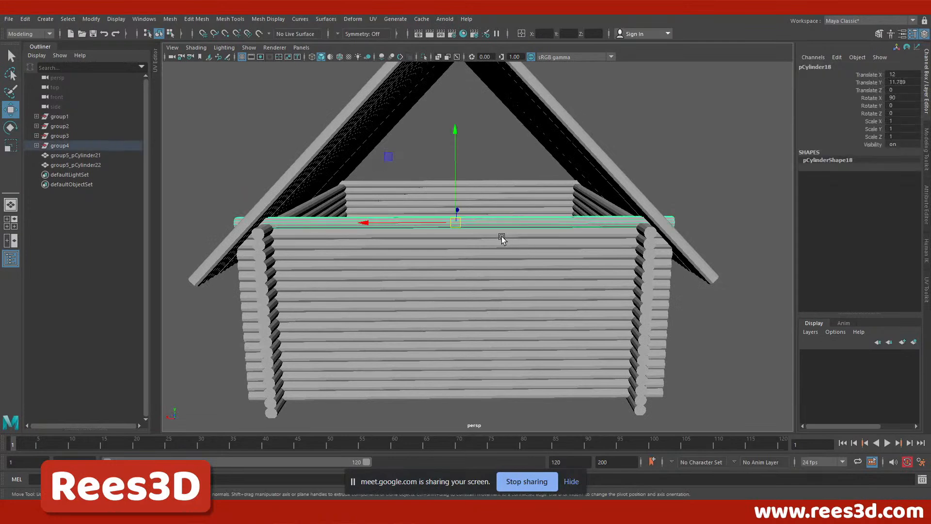
pyautogui.scroll(-5, 451, 216)
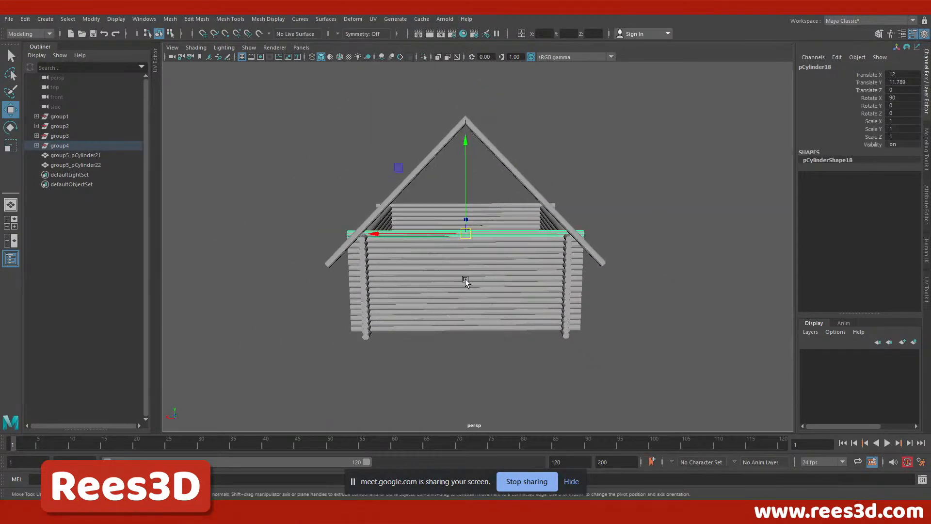
pyautogui.scroll(5, 464, 279)
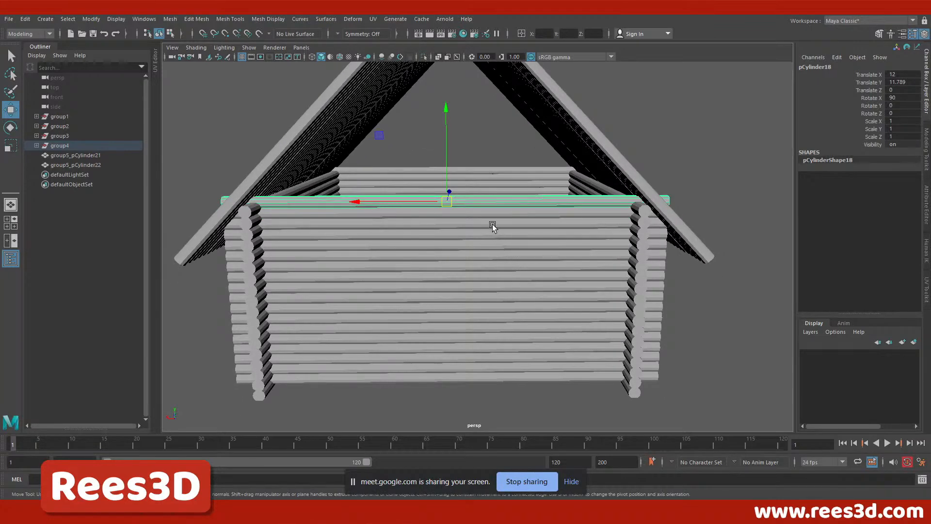
pyautogui.keyDown('shift'); pyautogui.click(496, 212); pyautogui.keyUp('shift')
pyautogui.keyDown('alt'); pyautogui.moveTo(492, 259); pyautogui.dragTo(524, 435); pyautogui.keyUp('alt')
pyautogui.scroll(-1, 547, 325)
pyautogui.scroll(-2, 547, 325)
pyautogui.keyDown('alt'); pyautogui.moveTo(483, 308); pyautogui.dragTo(705, 314); pyautogui.keyUp('alt')
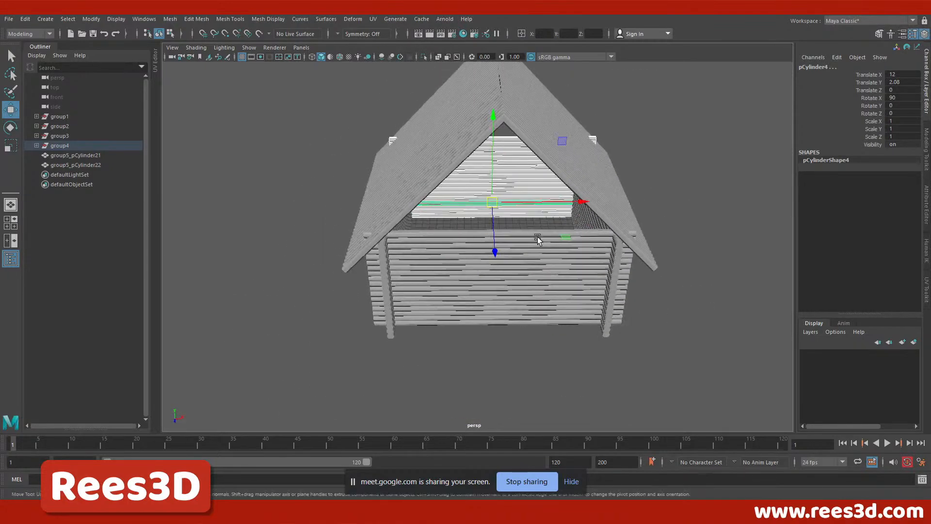
pyautogui.keyDown('shift'); pyautogui.moveTo(535, 230); pyautogui.dragTo(539, 337); pyautogui.keyUp('shift')
# Duplicate the selected end-wall logs and raise the copies vertically so they stack directly on top of both end walls.
pyautogui.keyDown('alt'); pyautogui.moveTo(572, 315); pyautogui.dragTo(389, 271); pyautogui.keyUp('alt')
pyautogui.moveTo(453, 201); pyautogui.dragTo(505, 103)
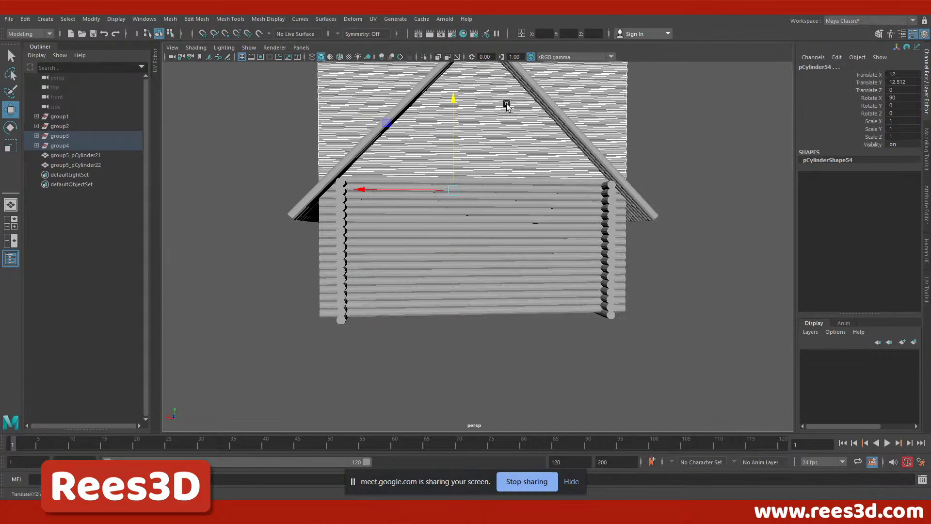
pyautogui.press('space')
pyautogui.keyDown('alt'); pyautogui.moveTo(321, 283); pyautogui.dragTo(688, 318, button='right'); pyautogui.keyUp('alt')
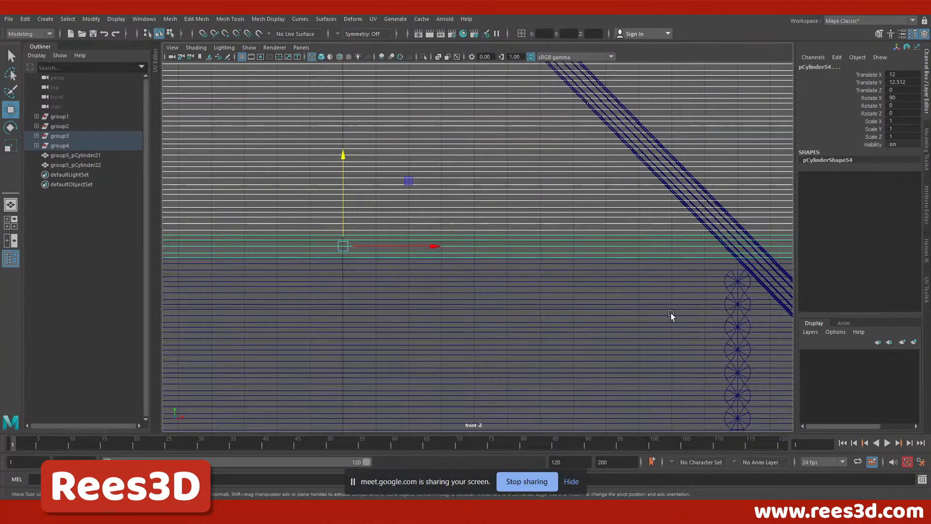
pyautogui.keyDown('alt'); pyautogui.moveTo(394, 252); pyautogui.dragTo(563, 226, button='middle'); pyautogui.keyUp('alt')
pyautogui.keyDown('alt'); pyautogui.moveTo(563, 227); pyautogui.dragTo(738, 236, button='right'); pyautogui.keyUp('alt')
pyautogui.keyDown('alt'); pyautogui.moveTo(571, 211); pyautogui.dragTo(502, 260, button='middle'); pyautogui.keyUp('alt')
pyautogui.moveTo(529, 120); pyautogui.dragTo(534, 123)
pyautogui.scroll(-10, 549, 239)
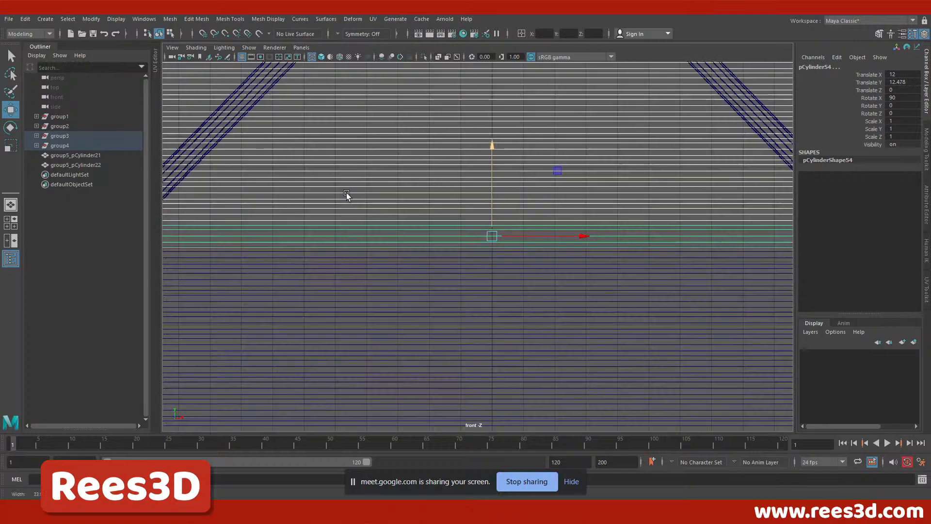
# Clear the selection and examine how the stacked gable logs meet and overshoot the roof slopes around the building.
pyautogui.press('space')
pyautogui.moveTo(633, 152); pyautogui.dragTo(674, 124)
pyautogui.keyDown('alt'); pyautogui.moveTo(548, 169); pyautogui.dragTo(532, 295, button='middle'); pyautogui.keyUp('alt')
pyautogui.click(544, 139)
pyautogui.keyDown('alt'); pyautogui.moveTo(550, 297); pyautogui.dragTo(437, 299); pyautogui.keyUp('alt')
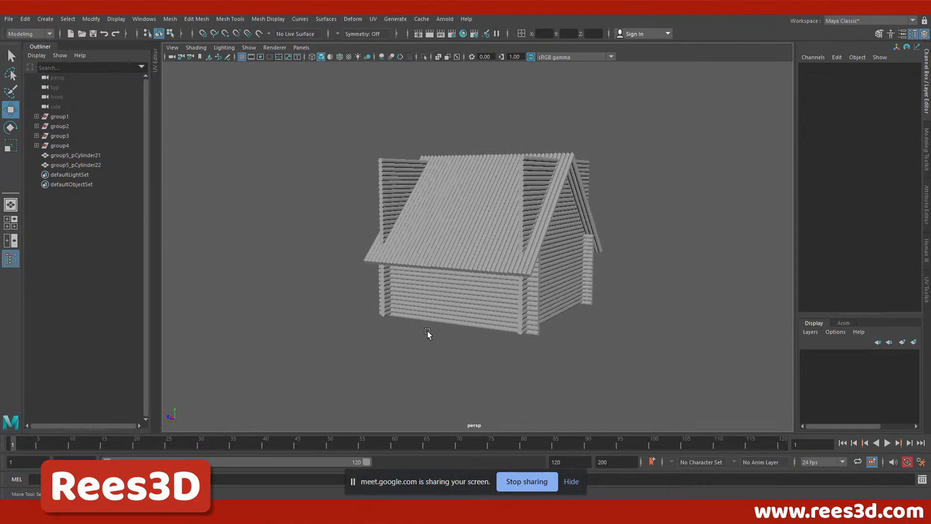
pyautogui.keyDown('alt'); pyautogui.moveTo(429, 330); pyautogui.dragTo(359, 316, button='right'); pyautogui.keyUp('alt')
pyautogui.keyDown('alt'); pyautogui.moveTo(360, 316); pyautogui.dragTo(271, 319); pyautogui.keyUp('alt')
pyautogui.keyDown('alt'); pyautogui.moveTo(272, 319); pyautogui.dragTo(538, 349, button='right'); pyautogui.keyUp('alt')
pyautogui.keyDown('alt'); pyautogui.moveTo(380, 315); pyautogui.dragTo(384, 356, button='middle'); pyautogui.keyUp('alt')
pyautogui.keyDown('alt'); pyautogui.moveTo(384, 356); pyautogui.dragTo(390, 350); pyautogui.keyUp('alt')
pyautogui.keyDown('alt'); pyautogui.moveTo(390, 350); pyautogui.dragTo(484, 362, button='right'); pyautogui.keyUp('alt')
pyautogui.keyDown('alt'); pyautogui.moveTo(484, 361); pyautogui.dragTo(446, 295, button='middle'); pyautogui.keyUp('alt')
pyautogui.keyDown('alt'); pyautogui.moveTo(446, 295); pyautogui.dragTo(416, 298, button='right'); pyautogui.keyUp('alt')
pyautogui.keyDown('alt'); pyautogui.moveTo(415, 297); pyautogui.dragTo(356, 205); pyautogui.keyUp('alt')
pyautogui.keyDown('alt'); pyautogui.moveTo(377, 274); pyautogui.dragTo(347, 148); pyautogui.keyUp('alt')
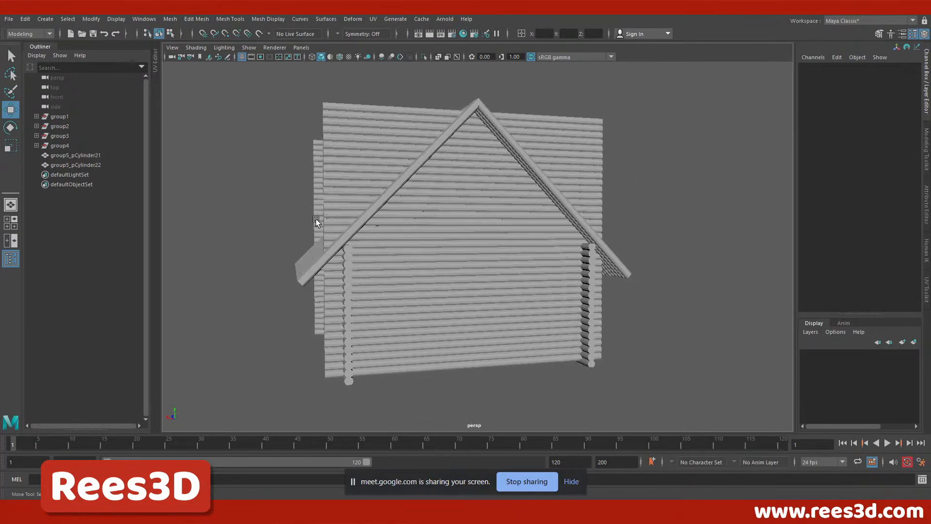
# Select the raised log copies stacked above the far end wall and delete them.
pyautogui.keyDown('alt'); pyautogui.moveTo(293, 173); pyautogui.dragTo(311, 159); pyautogui.keyUp('alt')
pyautogui.click(312, 154)
pyautogui.moveTo(282, 90); pyautogui.dragTo(306, 231)
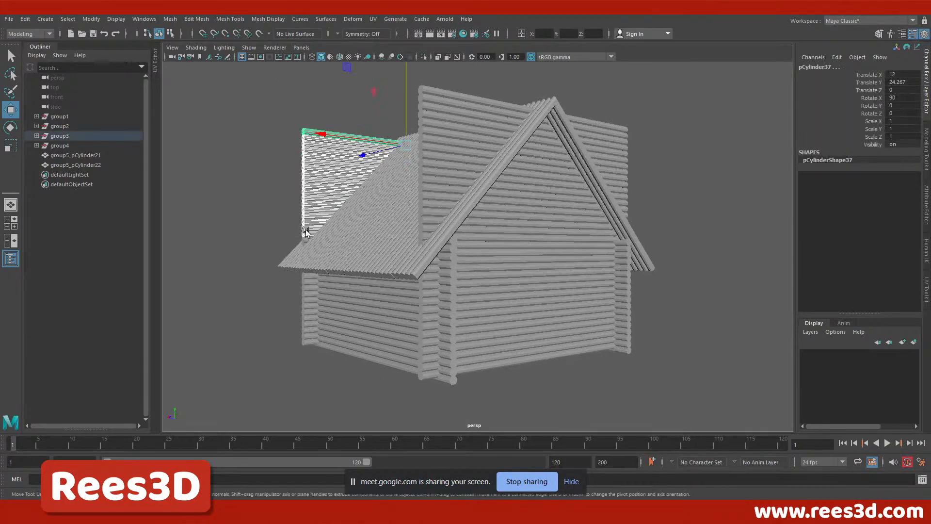
pyautogui.press('Delete')
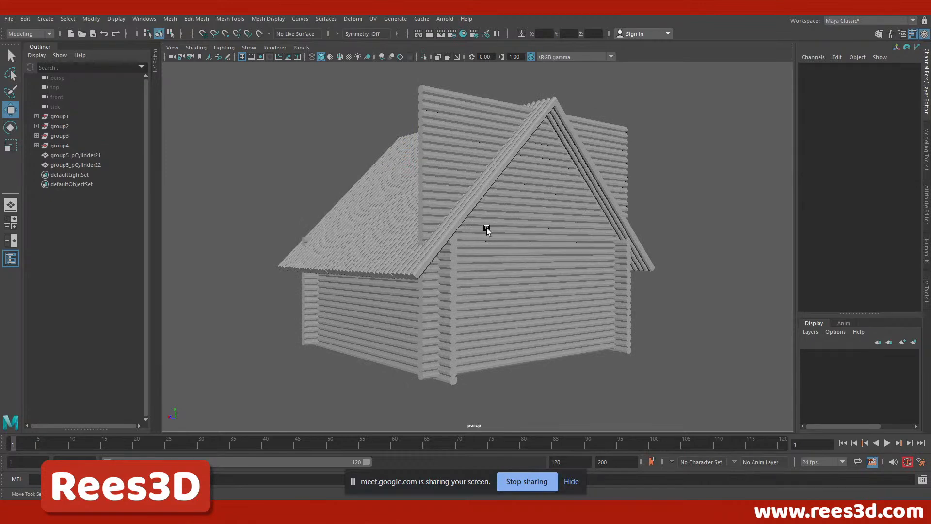
# Clear the gable log selection and switch the topmost log of the remaining stack to vertex editing.
pyautogui.keyDown('alt'); pyautogui.moveTo(549, 249); pyautogui.dragTo(623, 224); pyautogui.keyUp('alt')
pyautogui.keyDown('alt'); pyautogui.moveTo(579, 231); pyautogui.dragTo(661, 216, button='right'); pyautogui.keyUp('alt')
pyautogui.keyDown('alt'); pyautogui.moveTo(662, 214); pyautogui.dragTo(610, 249); pyautogui.keyUp('alt')
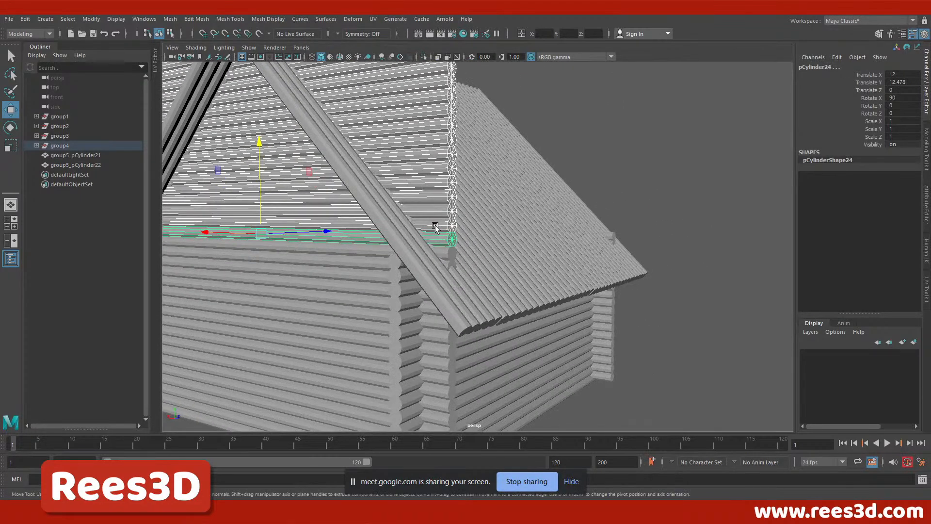
pyautogui.keyDown('alt'); pyautogui.moveTo(470, 245); pyautogui.dragTo(431, 239, button='right'); pyautogui.keyUp('alt')
pyautogui.keyDown('alt'); pyautogui.moveTo(432, 239); pyautogui.dragTo(548, 427, button='middle'); pyautogui.keyUp('alt')
pyautogui.keyDown('alt'); pyautogui.moveTo(548, 427); pyautogui.dragTo(456, 349, button='right'); pyautogui.keyUp('alt')
pyautogui.keyDown('alt'); pyautogui.moveTo(456, 349); pyautogui.dragTo(601, 243); pyautogui.keyUp('alt')
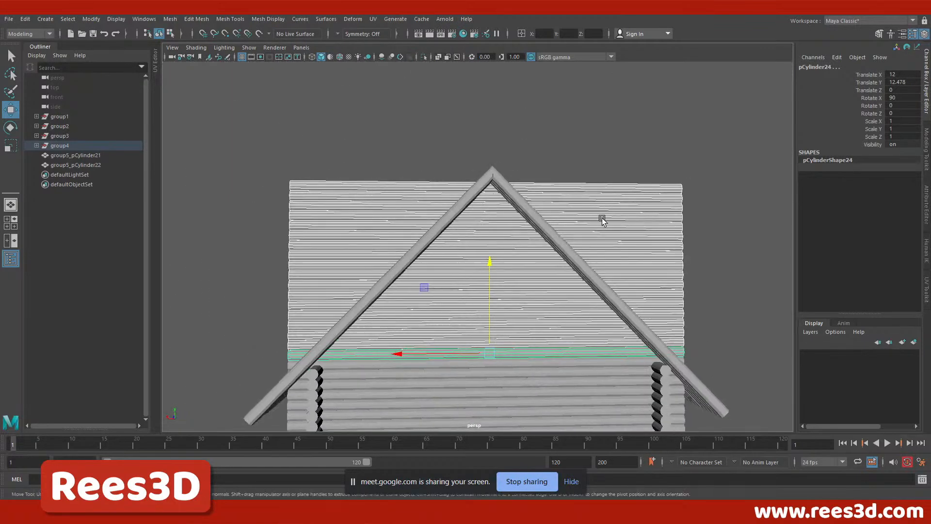
pyautogui.keyDown('shift'); pyautogui.rightClick(630, 208); pyautogui.keyUp('shift')
pyautogui.click(636, 172)
pyautogui.moveTo(622, 190); pyautogui.dragTo(592, 194, button='right')
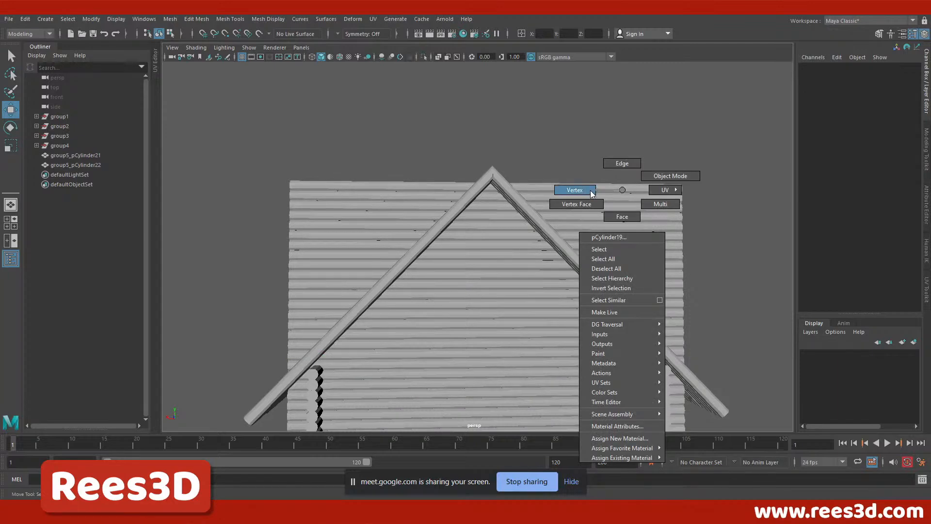
# In the front view, select all vertices of the topmost gable log and scale them horizontally inward to just below the roof peak.
pyautogui.press('space')
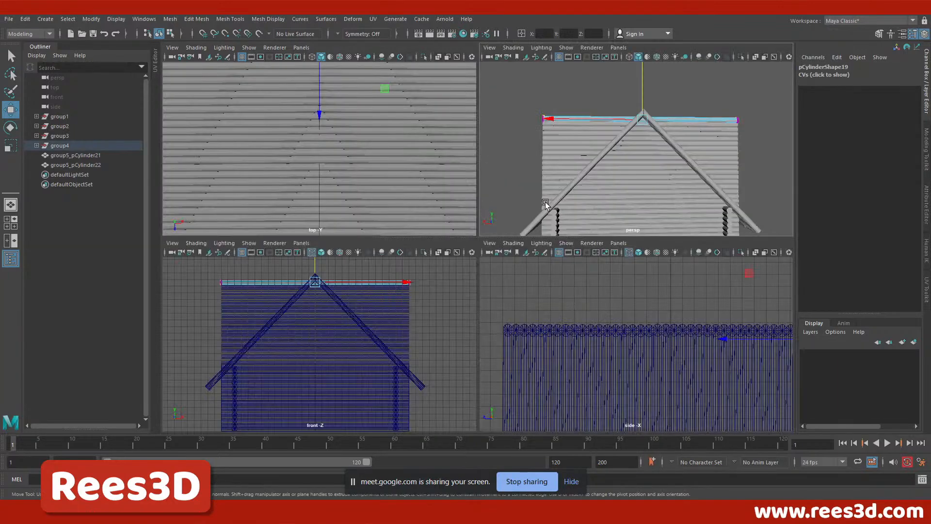
pyautogui.press('space')
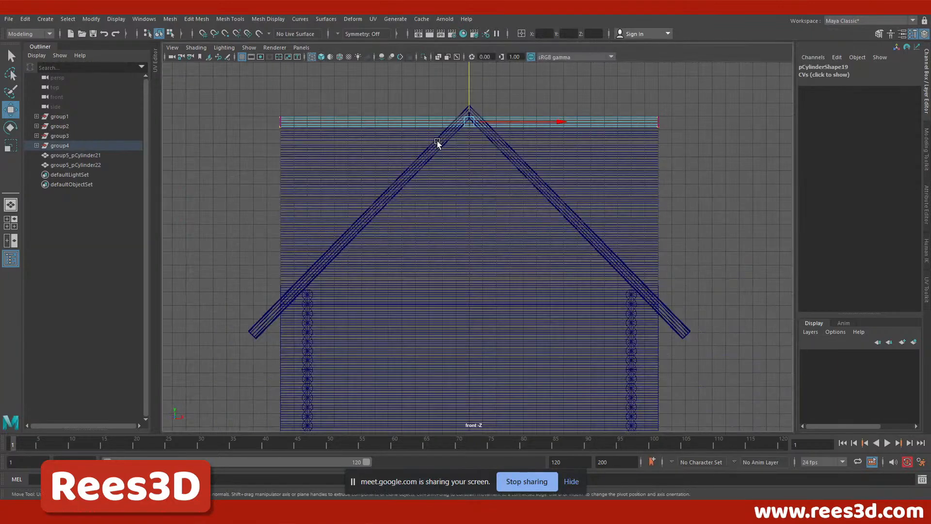
pyautogui.scroll(2, 529, 183)
pyautogui.scroll(2, 289, 158)
pyautogui.moveTo(202, 129); pyautogui.dragTo(654, 198)
pyautogui.click(10, 145)
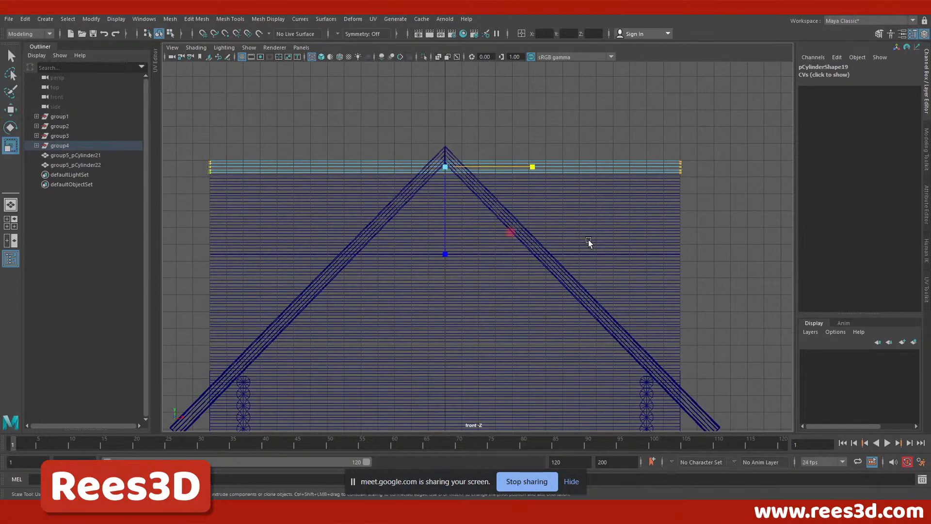
pyautogui.moveTo(534, 167); pyautogui.dragTo(453, 188)
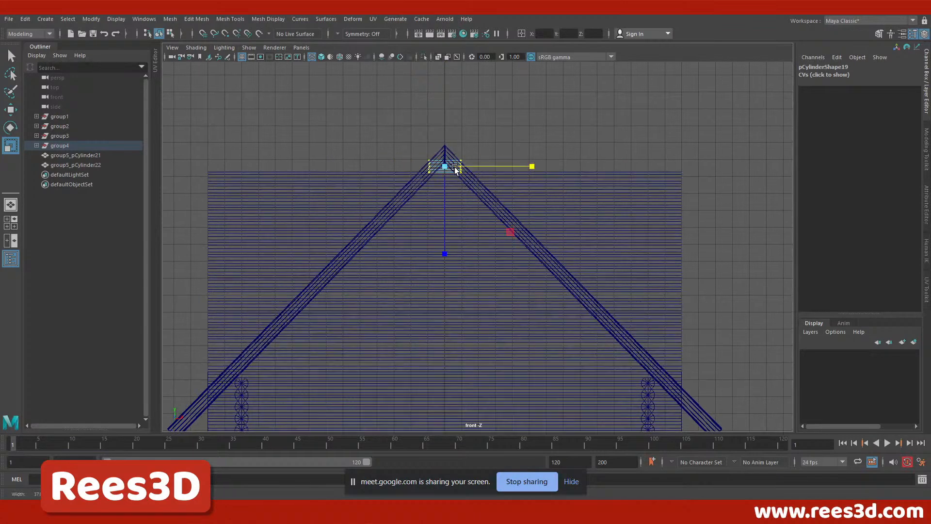
# Fine-tune the topmost log's horizontal scale so its ends stay hidden within the thickness of both roof slopes.
pyautogui.keyDown('alt'); pyautogui.moveTo(456, 185); pyautogui.dragTo(591, 178, button='right'); pyautogui.keyUp('alt')
pyautogui.keyDown('alt'); pyautogui.moveTo(441, 104); pyautogui.dragTo(484, 278, button='middle'); pyautogui.keyUp('alt')
pyautogui.keyDown('alt'); pyautogui.moveTo(484, 279); pyautogui.dragTo(724, 305, button='right'); pyautogui.keyUp('alt')
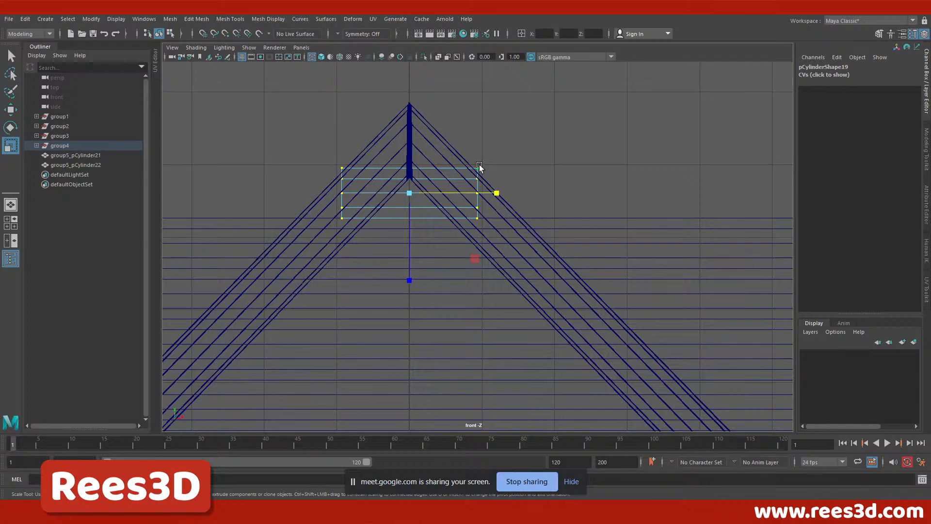
pyautogui.moveTo(500, 193); pyautogui.dragTo(424, 242)
pyautogui.press('space')
pyautogui.press('space')
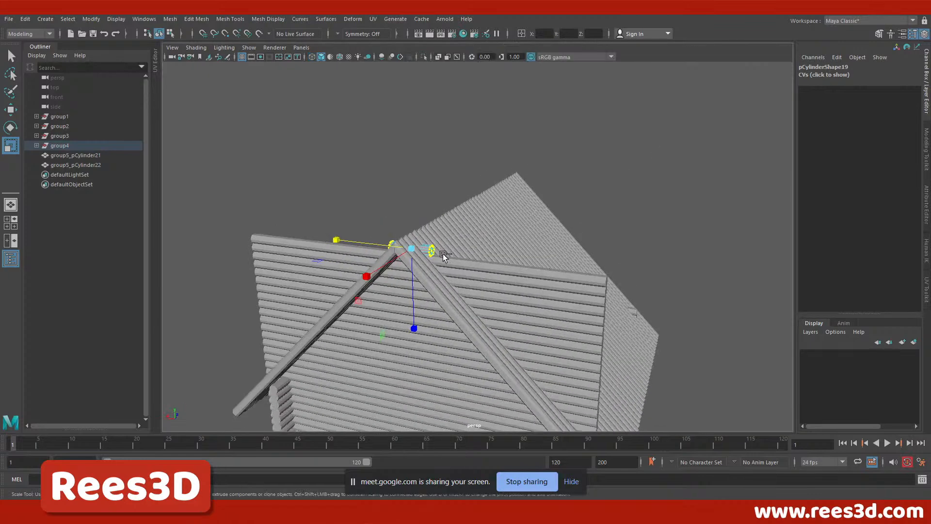
pyautogui.press('space')
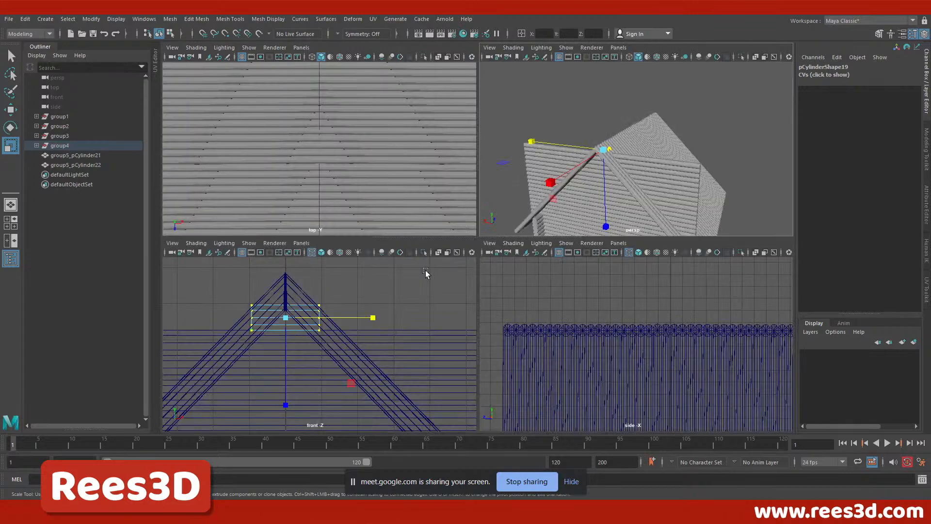
pyautogui.moveTo(371, 317); pyautogui.dragTo(363, 317)
# Select the vertices of the second log from the peak and scale them horizontally until both ends sit inside the roof slopes.
pyautogui.scroll(-5, 398, 358)
pyautogui.scroll(-2, 400, 363)
pyautogui.press('space')
pyautogui.scroll(-4, 513, 278)
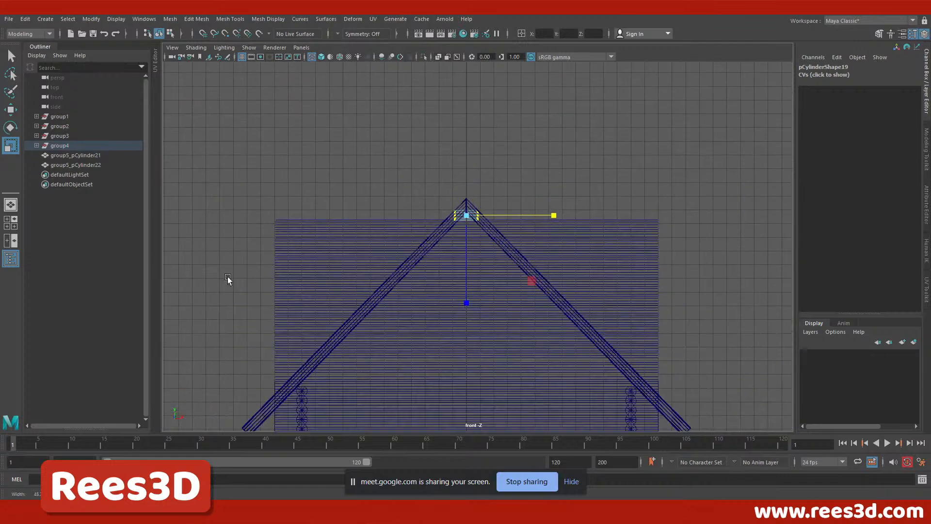
pyautogui.moveTo(617, 232); pyautogui.dragTo(460, 232, button='right')
pyautogui.click(635, 219)
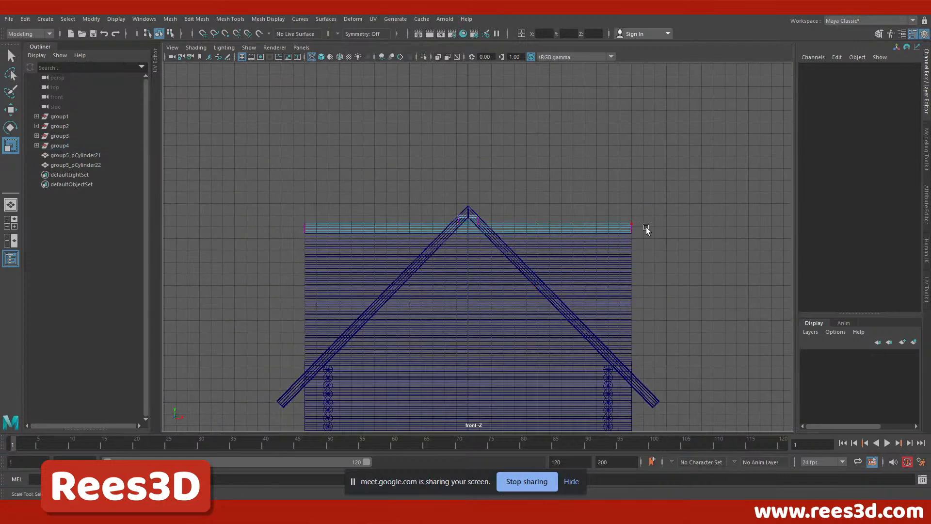
pyautogui.moveTo(692, 261); pyautogui.dragTo(269, 206)
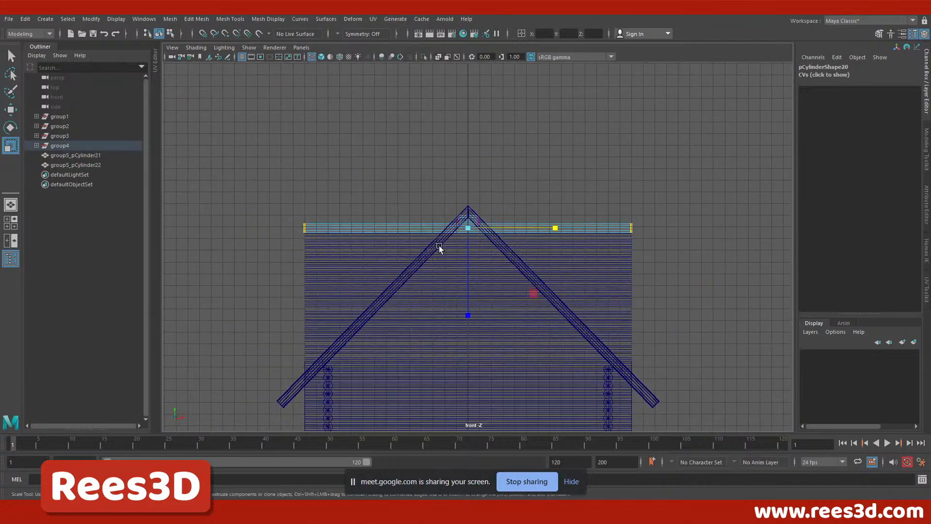
pyautogui.moveTo(556, 229); pyautogui.dragTo(479, 242)
pyautogui.scroll(2, 589, 288)
pyautogui.keyDown('alt'); pyautogui.moveTo(588, 288); pyautogui.dragTo(857, 306, button='right'); pyautogui.keyUp('alt')
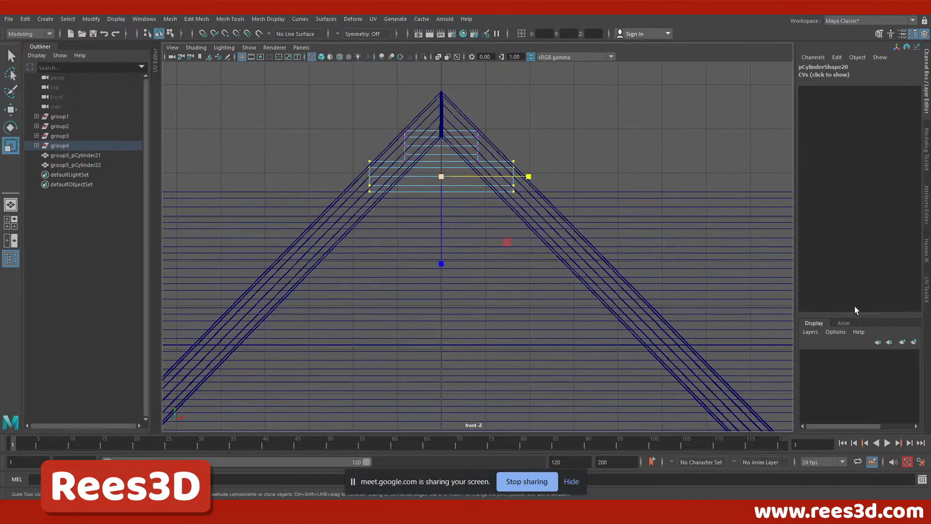
pyautogui.moveTo(530, 176); pyautogui.dragTo(442, 182)
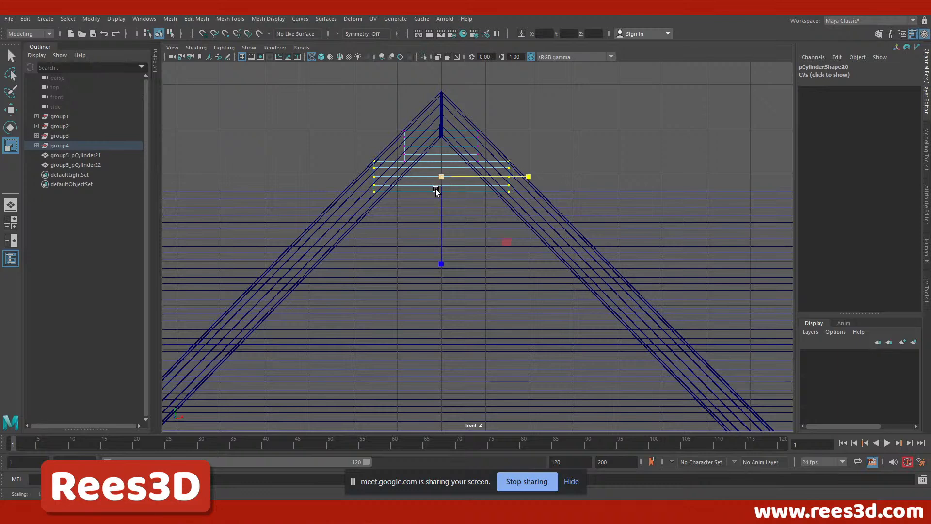
pyautogui.moveTo(527, 176); pyautogui.dragTo(525, 174)
# Narrow the third log from the peak by scaling its end vertices horizontally to meet the roof slopes.
pyautogui.scroll(-3, 414, 243)
pyautogui.scroll(-4, 416, 243)
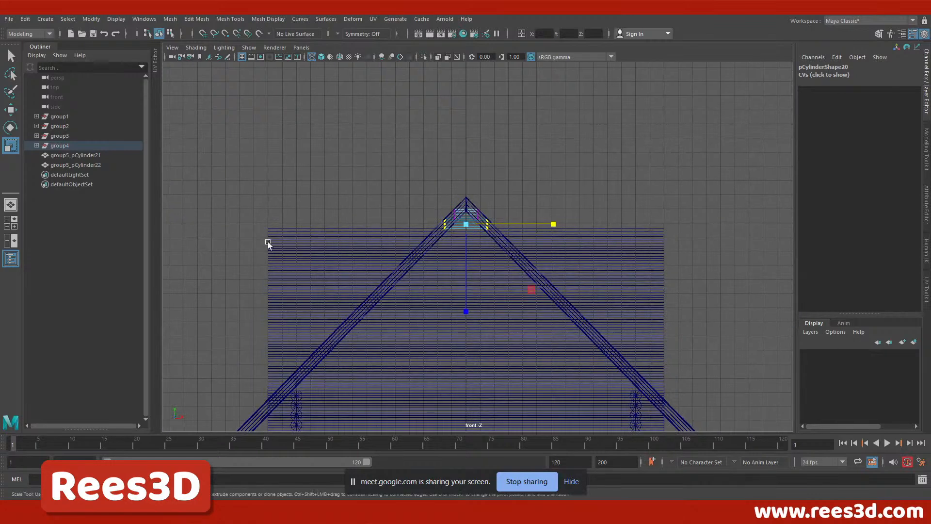
pyautogui.moveTo(306, 234); pyautogui.dragTo(235, 226, button='right')
pyautogui.moveTo(229, 183); pyautogui.dragTo(275, 265)
pyautogui.keyDown('shift'); pyautogui.moveTo(640, 218); pyautogui.dragTo(672, 297); pyautogui.keyUp('shift')
pyautogui.moveTo(561, 238); pyautogui.dragTo(479, 252)
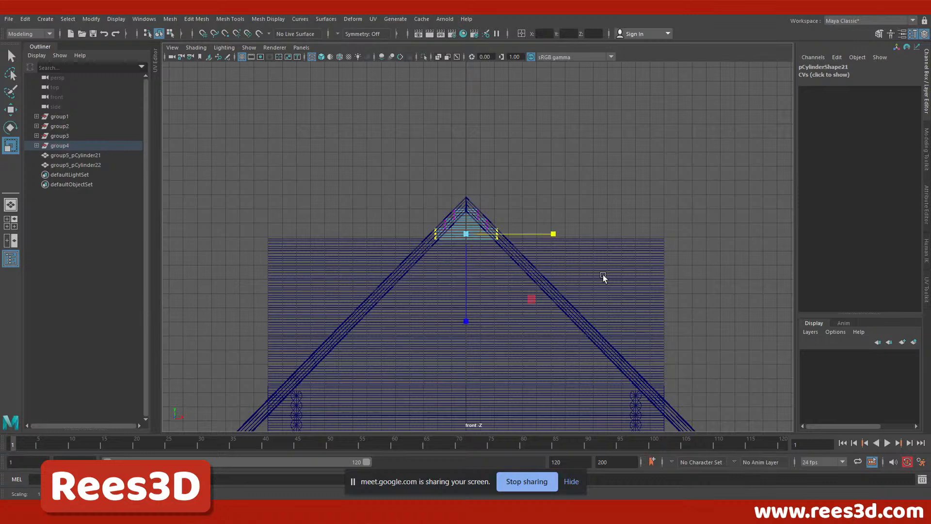
# Narrow the fourth log from the peak by scaling its end vertices horizontally into the roof slopes.
pyautogui.moveTo(632, 240); pyautogui.dragTo(619, 286, button='right')
pyautogui.moveTo(623, 244); pyautogui.dragTo(450, 256, button='right')
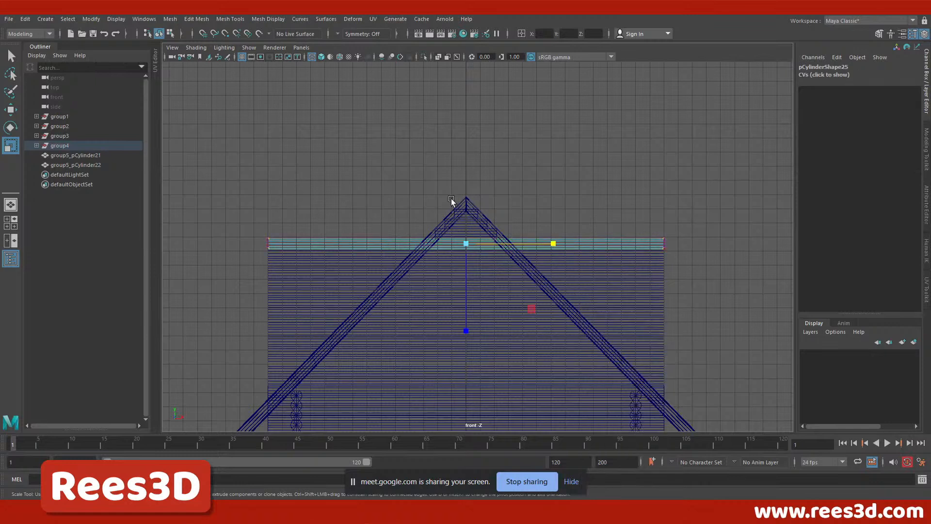
pyautogui.moveTo(241, 200); pyautogui.dragTo(313, 286)
pyautogui.keyDown('shift'); pyautogui.moveTo(642, 194); pyautogui.dragTo(686, 272); pyautogui.keyUp('shift')
pyautogui.moveTo(550, 245); pyautogui.dragTo(486, 264)
pyautogui.scroll(5, 487, 271)
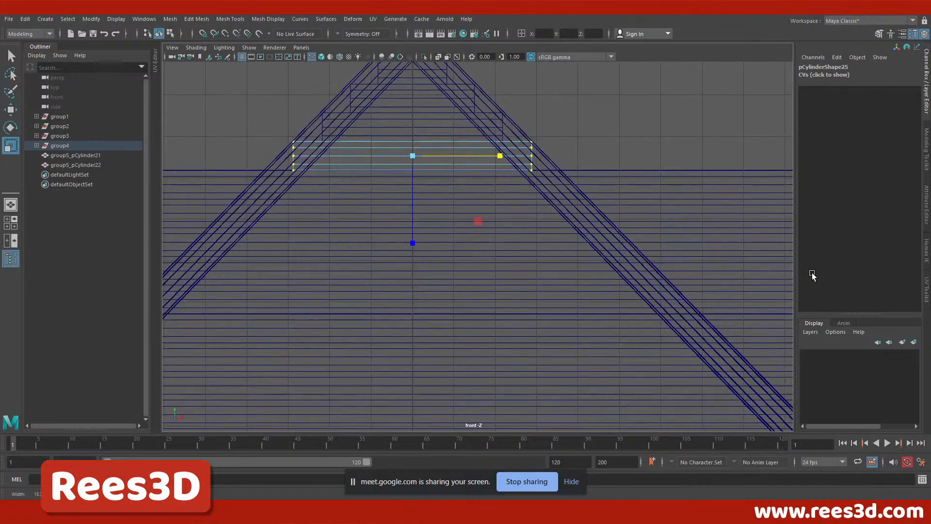
# Scale the end vertices of the fifth log from the peak horizontally so it fits between the roof slopes.
pyautogui.scroll(-6, 467, 310)
pyautogui.click(313, 226)
pyautogui.moveTo(253, 205); pyautogui.dragTo(318, 318)
pyautogui.keyDown('shift'); pyautogui.moveTo(565, 186); pyautogui.dragTo(669, 300); pyautogui.keyUp('shift')
pyautogui.moveTo(545, 231); pyautogui.dragTo(478, 243)
# Scale the sixth log's end vertices horizontally inward and refine its width to end inside the roof slopes.
pyautogui.rightClick(582, 242)
pyautogui.click(603, 235)
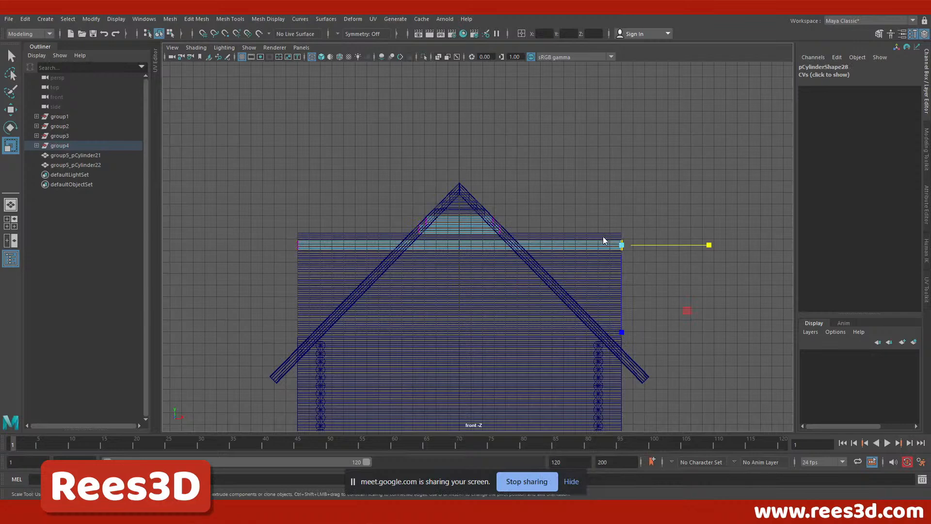
pyautogui.click(615, 237)
pyautogui.moveTo(547, 237); pyautogui.dragTo(486, 272)
pyautogui.keyDown('alt'); pyautogui.moveTo(485, 273); pyautogui.dragTo(836, 344, button='right'); pyautogui.keyUp('alt')
pyautogui.moveTo(492, 209); pyautogui.dragTo(498, 213)
pyautogui.keyDown('alt'); pyautogui.moveTo(499, 214); pyautogui.dragTo(208, 198, button='right'); pyautogui.keyUp('alt')
# Scale the seventh log's end vertices horizontally and refine them so both ends stay within the roof thickness.
pyautogui.click(596, 246)
pyautogui.moveTo(593, 241); pyautogui.dragTo(553, 246, button='right')
pyautogui.moveTo(740, 228); pyautogui.dragTo(243, 295)
pyautogui.moveTo(543, 245); pyautogui.dragTo(488, 258)
pyautogui.keyDown('alt'); pyautogui.moveTo(487, 258); pyautogui.dragTo(650, 272, button='right'); pyautogui.keyUp('alt')
pyautogui.moveTo(511, 244); pyautogui.dragTo(506, 248)
pyautogui.keyDown('alt'); pyautogui.moveTo(505, 248); pyautogui.dragTo(300, 249, button='right'); pyautogui.keyUp('alt')
# Scale the eighth log's end vertices horizontally to fit the roof slopes and check the fit up close.
pyautogui.moveTo(301, 248); pyautogui.dragTo(253, 256, button='right')
pyautogui.moveTo(257, 232); pyautogui.dragTo(311, 281)
pyautogui.keyDown('shift'); pyautogui.moveTo(606, 235); pyautogui.dragTo(655, 277); pyautogui.keyUp('shift')
pyautogui.moveTo(544, 254); pyautogui.dragTo(498, 262)
pyautogui.keyDown('alt'); pyautogui.moveTo(497, 261); pyautogui.dragTo(827, 294, button='right'); pyautogui.keyUp('alt')
pyautogui.keyDown('alt'); pyautogui.moveTo(573, 271); pyautogui.dragTo(334, 240, button='right'); pyautogui.keyUp('alt')
# Shorten the ninth and tenth logs from the peak by scaling each log's end vertices horizontally into the roof slopes.
pyautogui.click(294, 263)
pyautogui.moveTo(292, 261); pyautogui.dragTo(252, 261, button='right')
pyautogui.moveTo(245, 238); pyautogui.dragTo(691, 306)
pyautogui.moveTo(545, 265); pyautogui.dragTo(497, 271)
pyautogui.moveTo(600, 291); pyautogui.dragTo(635, 265, button='right')
pyautogui.click(611, 273)
pyautogui.moveTo(610, 273); pyautogui.dragTo(572, 273, button='right')
pyautogui.moveTo(245, 248); pyautogui.dragTo(677, 330)
pyautogui.moveTo(545, 277); pyautogui.dragTo(496, 278)
# Shorten the eleventh log from the peak by scaling its end vertices horizontally to the roof slopes.
pyautogui.moveTo(320, 262); pyautogui.dragTo(352, 235, button='right')
pyautogui.click(287, 283)
pyautogui.moveTo(286, 282); pyautogui.dragTo(228, 279, button='right')
pyautogui.moveTo(204, 261); pyautogui.dragTo(675, 308)
pyautogui.moveTo(543, 282); pyautogui.dragTo(499, 292)
# Shorten the twelfth log by scaling its end vertices horizontally and check its ends against the roof slopes.
pyautogui.moveTo(637, 287); pyautogui.dragTo(595, 290, button='right')
pyautogui.moveTo(681, 318); pyautogui.dragTo(245, 250)
pyautogui.moveTo(543, 292); pyautogui.dragTo(510, 297)
pyautogui.scroll(10, 511, 299)
pyautogui.keyDown('alt'); pyautogui.moveTo(688, 314); pyautogui.dragTo(421, 186, button='middle'); pyautogui.keyUp('alt')
pyautogui.scroll(-10, 420, 187)
# Scale the end vertices of the thirteenth and fourteenth logs horizontally so each ends inside the roof slopes.
pyautogui.click(584, 274)
pyautogui.moveTo(564, 276); pyautogui.dragTo(538, 263, button='right')
pyautogui.moveTo(641, 255); pyautogui.dragTo(197, 303)
pyautogui.moveTo(495, 277); pyautogui.dragTo(463, 277)
pyautogui.moveTo(577, 286); pyautogui.dragTo(536, 286, button='right')
pyautogui.moveTo(628, 262); pyautogui.dragTo(575, 304)
pyautogui.keyDown('shift'); pyautogui.moveTo(230, 266); pyautogui.dragTo(206, 299); pyautogui.keyUp('shift')
pyautogui.moveTo(495, 285); pyautogui.dragTo(467, 286)
# Scale the end vertices of the fifteenth and sixteenth logs horizontally so each fits between the roof slopes.
pyautogui.click(566, 298)
pyautogui.moveTo(572, 287); pyautogui.dragTo(523, 301, button='right')
pyautogui.moveTo(626, 277); pyautogui.dragTo(577, 311)
pyautogui.keyDown('shift'); pyautogui.moveTo(224, 280); pyautogui.dragTo(206, 306); pyautogui.keyUp('shift')
pyautogui.moveTo(494, 294); pyautogui.dragTo(472, 294)
pyautogui.moveTo(573, 300); pyautogui.dragTo(532, 305, button='right')
pyautogui.moveTo(578, 286); pyautogui.dragTo(628, 339)
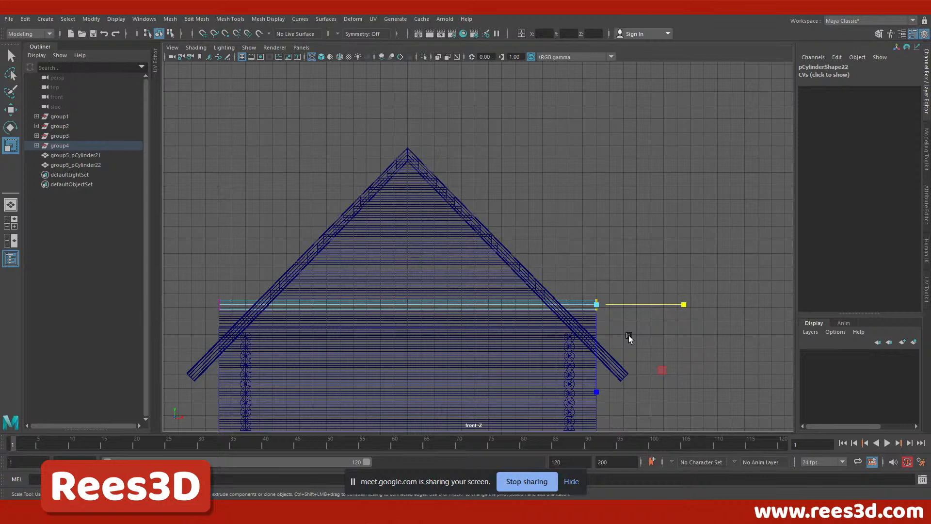
pyautogui.keyDown('shift'); pyautogui.moveTo(230, 266); pyautogui.dragTo(206, 331); pyautogui.keyUp('shift')
pyautogui.moveTo(494, 304); pyautogui.dragTo(477, 309)
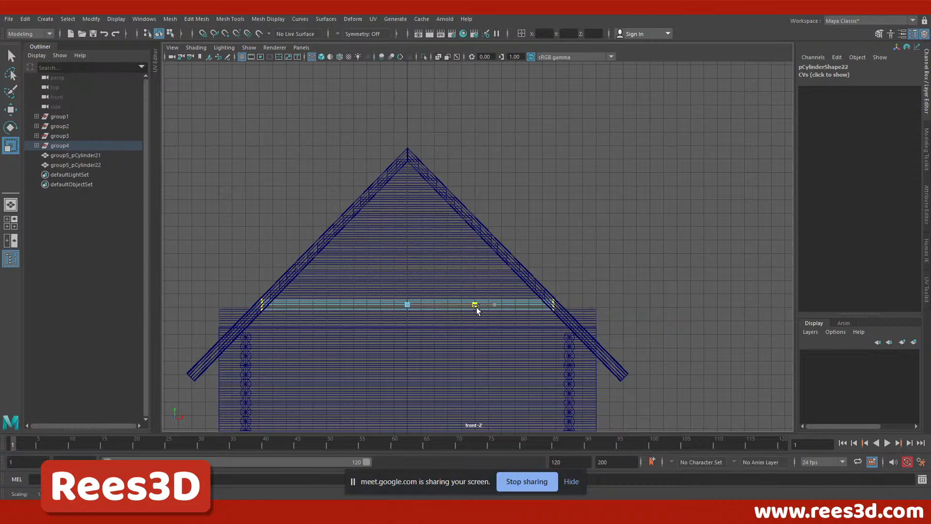
# Shorten the two lowest gable logs, just above the end wall, by scaling their end vertices horizontally into the roof slopes.
pyautogui.moveTo(228, 316); pyautogui.dragTo(173, 247, button='right')
pyautogui.moveTo(201, 286); pyautogui.dragTo(232, 335)
pyautogui.keyDown('shift'); pyautogui.moveTo(619, 289); pyautogui.dragTo(582, 335); pyautogui.keyUp('shift')
pyautogui.moveTo(494, 313); pyautogui.dragTo(478, 314)
pyautogui.keyDown('alt'); pyautogui.moveTo(528, 357); pyautogui.dragTo(519, 232, button='middle'); pyautogui.keyUp('alt')
pyautogui.moveTo(573, 199); pyautogui.dragTo(607, 167, button='right')
pyautogui.moveTo(577, 164); pyautogui.dragTo(610, 223)
pyautogui.keyDown('shift'); pyautogui.moveTo(196, 173); pyautogui.dragTo(227, 222); pyautogui.keyUp('shift')
pyautogui.moveTo(486, 198); pyautogui.dragTo(474, 199)
# Return to object mode in the perspective view and select every trimmed gable log from the wall top up to the peak.
pyautogui.moveTo(515, 197); pyautogui.dragTo(552, 179, button='right')
pyautogui.press('space')
pyautogui.press('space')
pyautogui.keyDown('shift'); pyautogui.click(525, 299); pyautogui.keyUp('shift')
pyautogui.keyDown('shift'); pyautogui.click(518, 288); pyautogui.keyUp('shift')
pyautogui.keyDown('shift'); pyautogui.click(512, 278); pyautogui.keyUp('shift')
pyautogui.keyDown('shift'); pyautogui.click(504, 269); pyautogui.keyUp('shift')
pyautogui.keyDown('shift'); pyautogui.click(486, 260); pyautogui.keyUp('shift')
pyautogui.keyDown('shift'); pyautogui.click(482, 246); pyautogui.keyUp('shift')
pyautogui.keyDown('shift'); pyautogui.click(474, 233); pyautogui.keyUp('shift')
pyautogui.keyDown('shift'); pyautogui.click(470, 223); pyautogui.keyUp('shift')
pyautogui.keyDown('shift'); pyautogui.click(464, 212); pyautogui.keyUp('shift')
pyautogui.keyDown('shift'); pyautogui.click(459, 204); pyautogui.keyUp('shift')
pyautogui.keyDown('shift'); pyautogui.click(451, 195); pyautogui.keyUp('shift')
pyautogui.keyDown('shift'); pyautogui.click(443, 188); pyautogui.keyUp('shift')
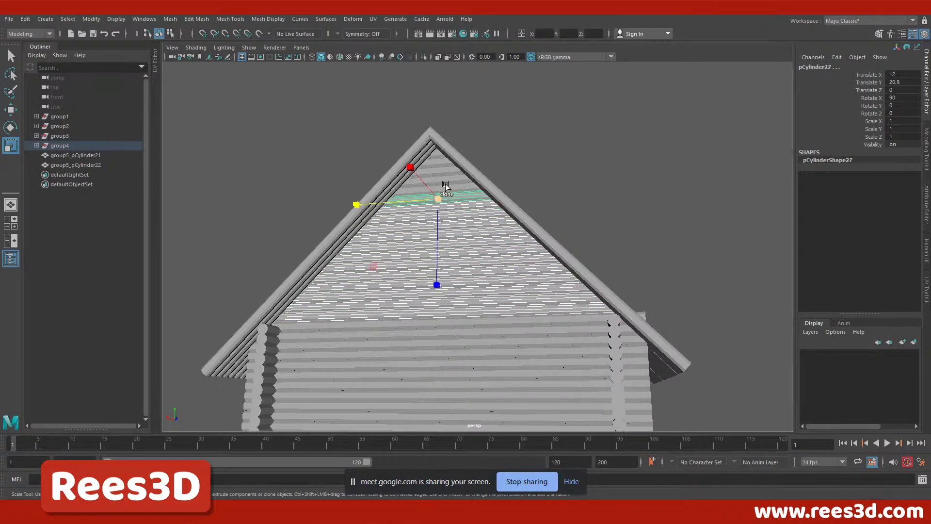
pyautogui.keyDown('shift'); pyautogui.click(457, 183); pyautogui.keyUp('shift')
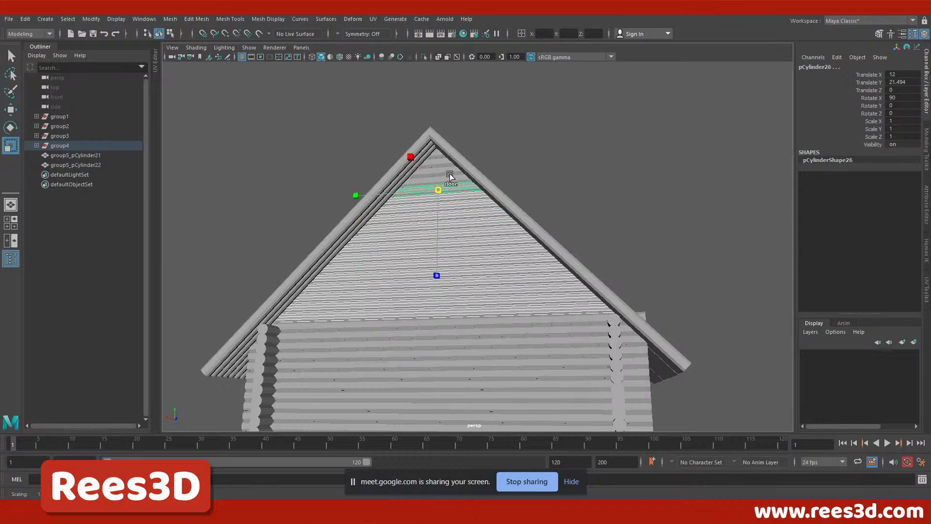
pyautogui.keyDown('alt'); pyautogui.moveTo(402, 173); pyautogui.dragTo(553, 276, button='right'); pyautogui.keyUp('alt')
pyautogui.keyDown('alt'); pyautogui.moveTo(553, 276); pyautogui.dragTo(623, 419, button='middle'); pyautogui.keyUp('alt')
pyautogui.keyDown('shift'); pyautogui.click(543, 295); pyautogui.keyUp('shift')
pyautogui.keyDown('shift'); pyautogui.click(525, 259); pyautogui.keyUp('shift')
pyautogui.keyDown('shift'); pyautogui.click(490, 225); pyautogui.keyUp('shift')
pyautogui.keyDown('shift'); pyautogui.click(487, 209); pyautogui.keyUp('shift')
# Turn on screen-space ambient occlusion and multisample anti-aliasing in the perspective view.
pyautogui.keyDown('alt'); pyautogui.moveTo(592, 308); pyautogui.dragTo(548, 374, button='right'); pyautogui.keyUp('alt')
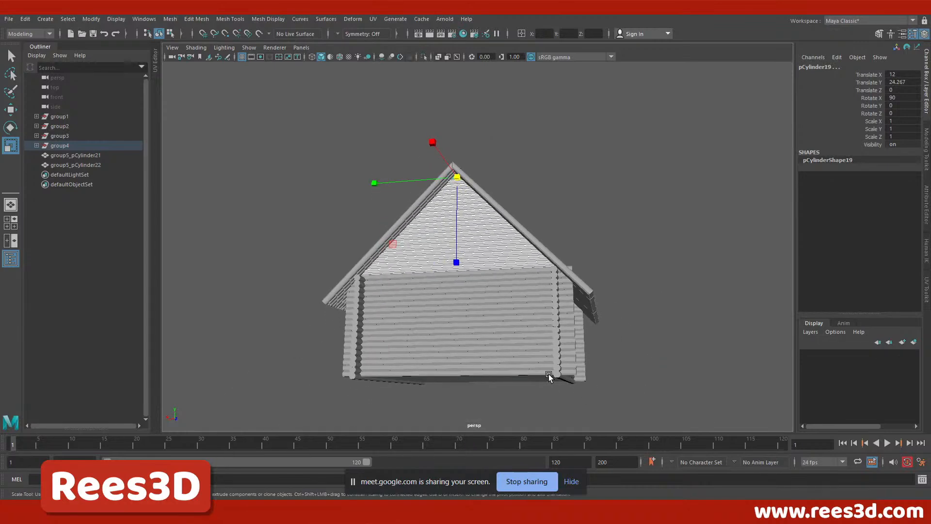
pyautogui.click(383, 57)
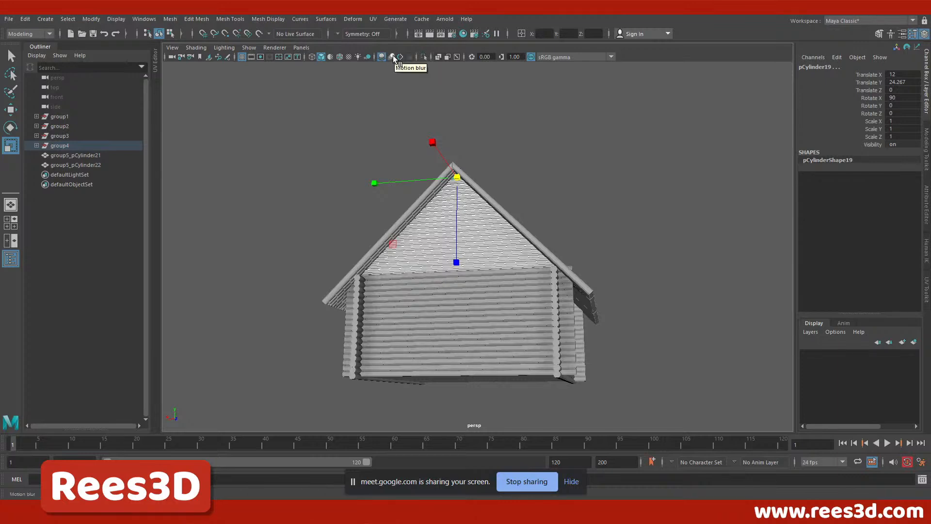
pyautogui.click(400, 57)
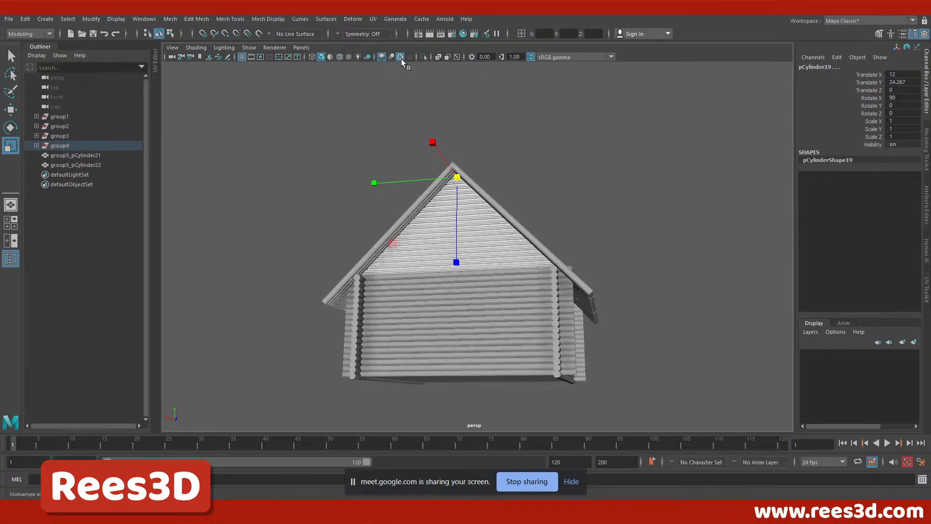
# Combine the selected gable logs into a single mesh.
pyautogui.moveTo(529, 271)
pyautogui.keyDown('alt'); pyautogui.mouseDown()
pyautogui.moveTo(484, 302)
pyautogui.moveTo(465, 292)
pyautogui.moveTo(312, 293)
pyautogui.moveTo(531, 285)
pyautogui.moveTo(518, 273)
pyautogui.mouseUp(); pyautogui.keyUp('alt')
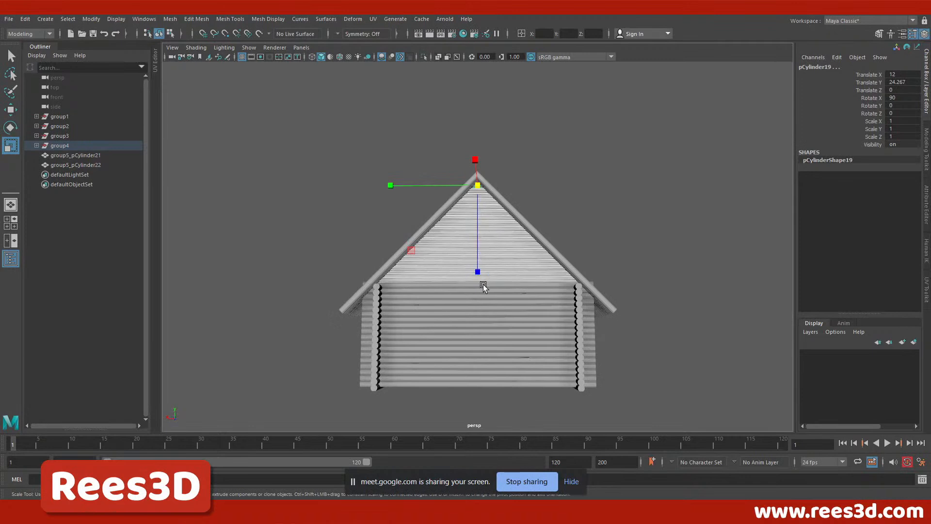
pyautogui.keyDown('alt'); pyautogui.moveTo(484, 284); pyautogui.dragTo(567, 305, button='right'); pyautogui.keyUp('alt')
pyautogui.moveTo(567, 305)
pyautogui.keyDown('alt'); pyautogui.mouseDown()
pyautogui.moveTo(526, 313)
pyautogui.moveTo(528, 275)
pyautogui.moveTo(563, 278)
pyautogui.moveTo(564, 298)
pyautogui.moveTo(560, 291)
pyautogui.mouseUp(); pyautogui.keyUp('alt')
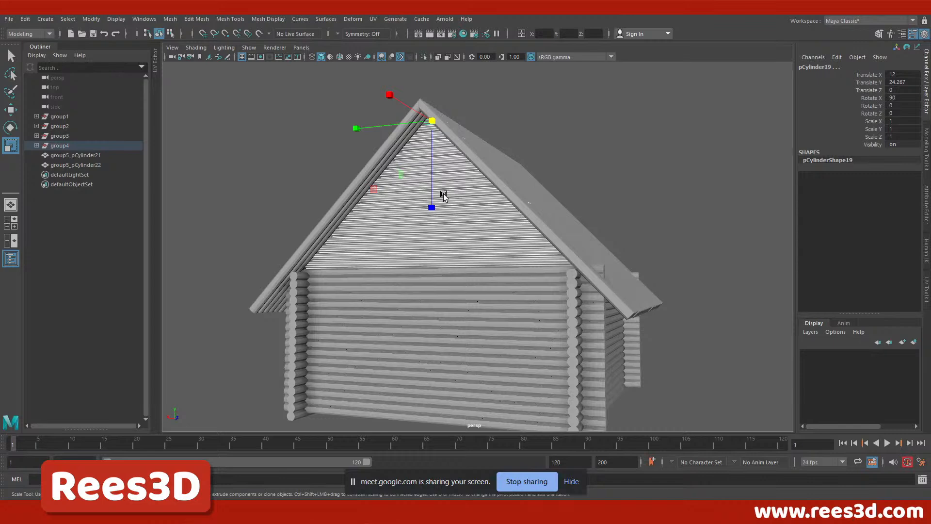
pyautogui.moveTo(442, 195); pyautogui.dragTo(451, 389, button='right')
# Duplicate the combined gable mesh and move the copy along Z toward the opposite end of the building.
pyautogui.keyDown('alt'); pyautogui.moveTo(505, 293); pyautogui.dragTo(430, 231); pyautogui.keyUp('alt')
pyautogui.keyDown('alt'); pyautogui.moveTo(569, 191); pyautogui.dragTo(535, 284); pyautogui.keyUp('alt')
pyautogui.hotkey('ctrl', 'd')
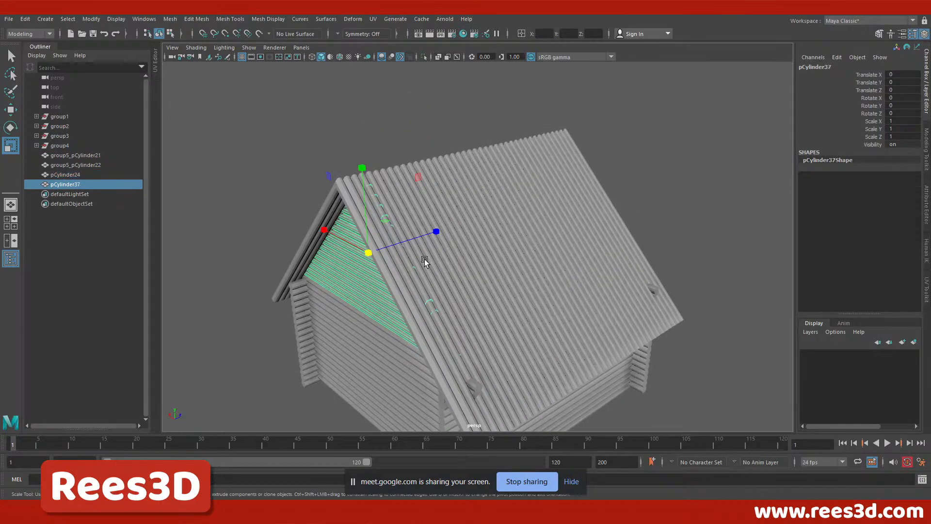
pyautogui.press('w')
pyautogui.moveTo(420, 234); pyautogui.dragTo(606, 191)
# Move the duplicated gable mesh along Z over the opposite end wall, to a Translate Z of about 23.98.
pyautogui.keyDown('alt'); pyautogui.moveTo(554, 243); pyautogui.dragTo(472, 248); pyautogui.keyUp('alt')
pyautogui.keyDown('alt'); pyautogui.moveTo(472, 248); pyautogui.dragTo(633, 261, button='right'); pyautogui.keyUp('alt')
pyautogui.moveTo(658, 226); pyautogui.dragTo(703, 259)
pyautogui.press('space')
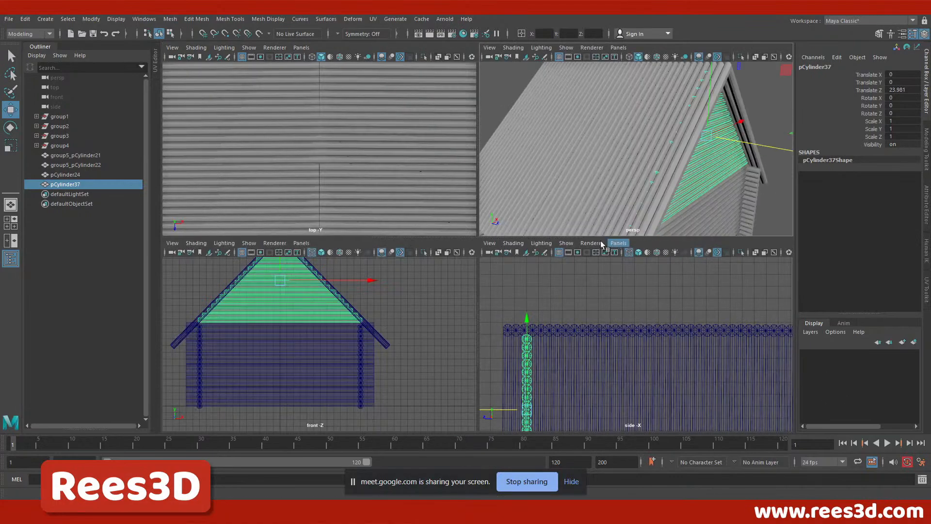
# Align the gable copy with the end wall's log column in the side view, at a Translate Z of about 23.993.
pyautogui.press('space')
pyautogui.keyDown('alt'); pyautogui.moveTo(424, 420); pyautogui.dragTo(580, 218, button='middle'); pyautogui.keyUp('alt')
pyautogui.keyDown('alt'); pyautogui.moveTo(487, 208); pyautogui.dragTo(574, 236, button='right'); pyautogui.keyUp('alt')
pyautogui.keyDown('alt'); pyautogui.moveTo(494, 278); pyautogui.dragTo(581, 176, button='middle'); pyautogui.keyUp('alt')
pyautogui.keyDown('alt'); pyautogui.moveTo(580, 176); pyautogui.dragTo(904, 238, button='right'); pyautogui.keyUp('alt')
pyautogui.keyDown('alt'); pyautogui.moveTo(611, 156); pyautogui.dragTo(688, 213, button='middle'); pyautogui.keyUp('alt')
pyautogui.keyDown('alt'); pyautogui.moveTo(547, 182); pyautogui.dragTo(541, 460, button='middle'); pyautogui.keyUp('alt')
pyautogui.keyDown('alt'); pyautogui.moveTo(561, 319); pyautogui.dragTo(465, 310, button='right'); pyautogui.keyUp('alt')
pyautogui.keyDown('alt'); pyautogui.moveTo(466, 280); pyautogui.dragTo(480, 214, button='middle'); pyautogui.keyUp('alt')
pyautogui.keyDown('alt'); pyautogui.moveTo(480, 214); pyautogui.dragTo(488, 270, button='right'); pyautogui.keyUp('alt')
pyautogui.keyDown('alt'); pyautogui.moveTo(474, 214); pyautogui.dragTo(450, 270, button='middle'); pyautogui.keyUp('alt')
pyautogui.moveTo(412, 101); pyautogui.dragTo(412, 139)
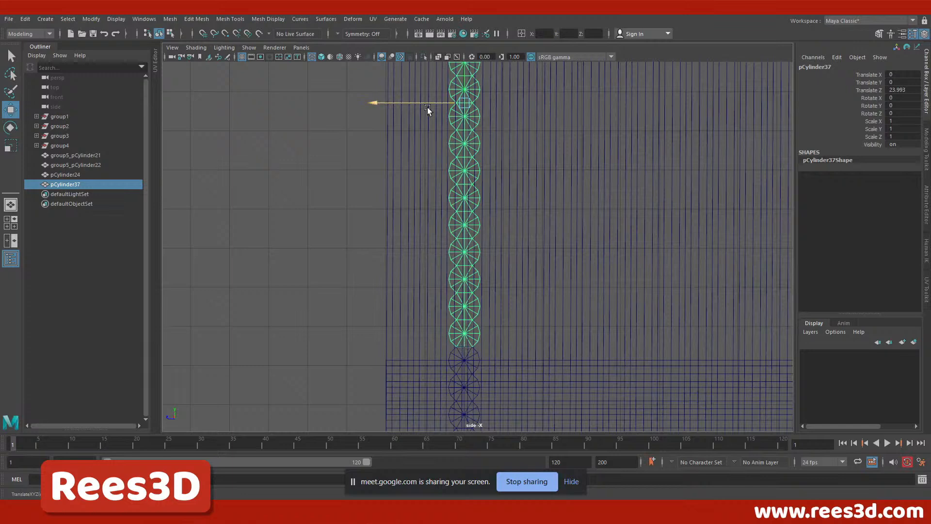
# Fine-tune the gable copy's Z position to 23.999 so its lowest log's vertices meet those of the wall log below.
pyautogui.keyDown('alt'); pyautogui.moveTo(494, 158); pyautogui.dragTo(488, 234, button='middle'); pyautogui.keyUp('alt')
pyautogui.keyDown('alt'); pyautogui.moveTo(478, 335); pyautogui.dragTo(472, 260, button='middle'); pyautogui.keyUp('alt')
pyautogui.keyDown('alt'); pyautogui.moveTo(431, 275); pyautogui.dragTo(793, 340, button='right'); pyautogui.keyUp('alt')
pyautogui.keyDown('alt'); pyautogui.moveTo(447, 333); pyautogui.dragTo(483, 279, button='middle'); pyautogui.keyUp('alt')
pyautogui.keyDown('alt'); pyautogui.moveTo(470, 291); pyautogui.dragTo(747, 339, button='right'); pyautogui.keyUp('alt')
pyautogui.keyDown('alt'); pyautogui.moveTo(390, 341); pyautogui.dragTo(592, 318, button='middle'); pyautogui.keyUp('alt')
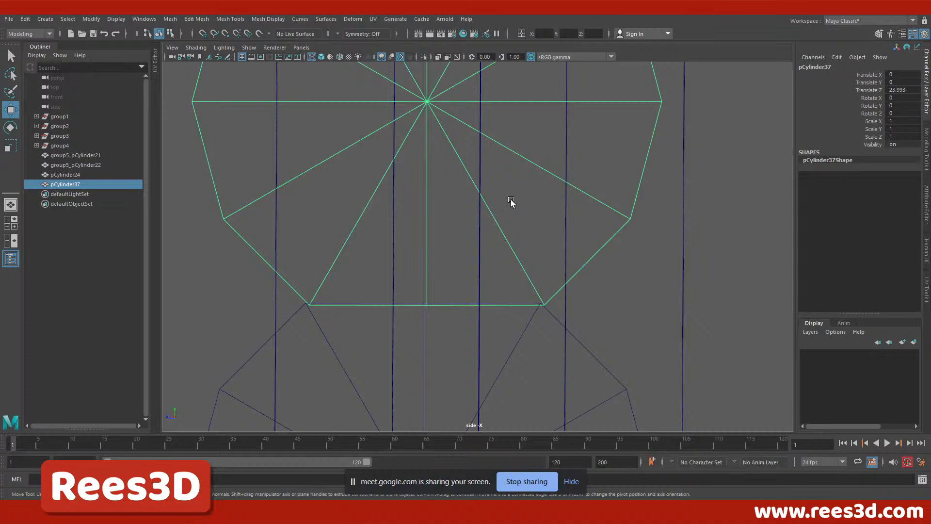
pyautogui.moveTo(475, 205)
pyautogui.mouseDown(button='middle')
pyautogui.moveTo(578, 220)
pyautogui.moveTo(500, 283)
pyautogui.moveTo(476, 216)
pyautogui.moveTo(453, 353)
pyautogui.moveTo(505, 68)
pyautogui.moveTo(491, 215)
pyautogui.moveTo(433, 226)
pyautogui.moveTo(471, 220)
pyautogui.mouseUp(button='middle')
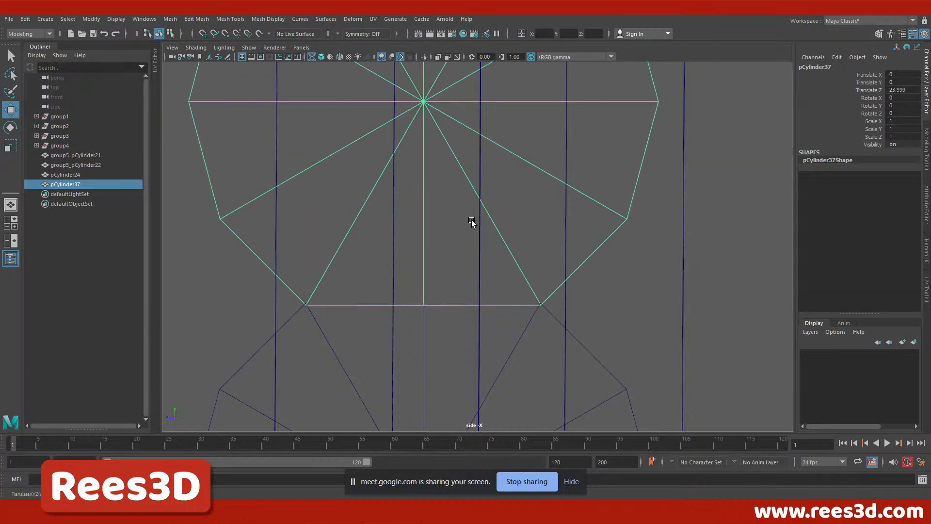
# Return to the perspective view and deselect the gable copy.
pyautogui.keyDown('alt'); pyautogui.moveTo(708, 244); pyautogui.dragTo(179, 237, button='right'); pyautogui.keyUp('alt')
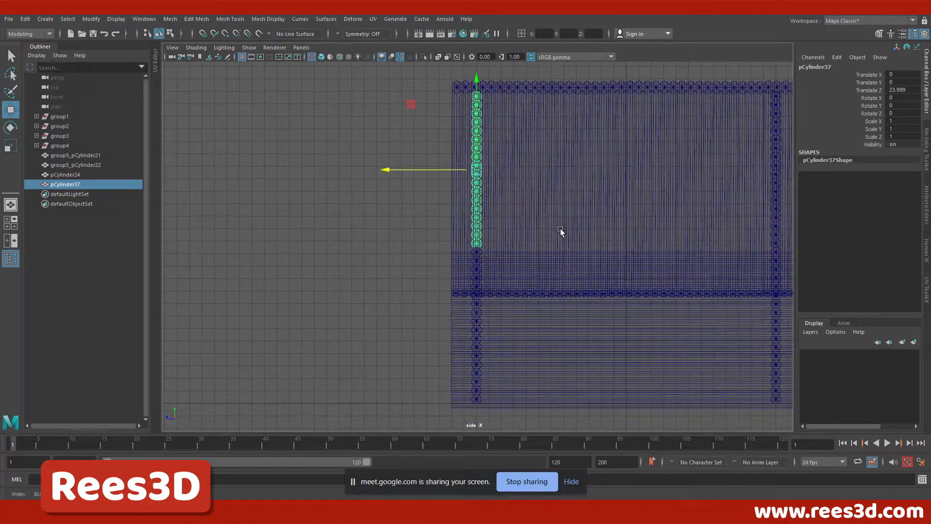
pyautogui.keyDown('alt'); pyautogui.moveTo(519, 228); pyautogui.dragTo(582, 230, button='right'); pyautogui.keyUp('alt')
pyautogui.keyDown('alt'); pyautogui.moveTo(582, 230); pyautogui.dragTo(553, 304, button='middle'); pyautogui.keyUp('alt')
pyautogui.press('space')
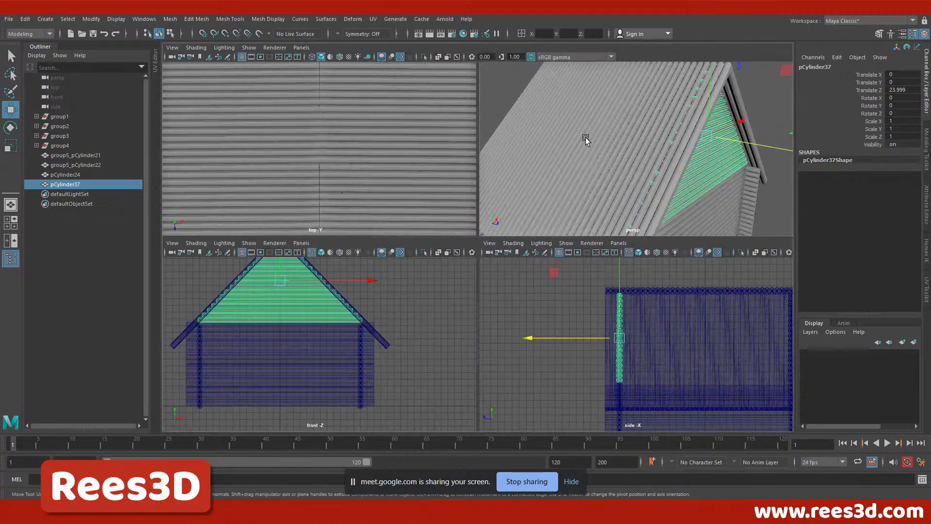
pyautogui.press('space')
pyautogui.keyDown('alt'); pyautogui.moveTo(578, 218); pyautogui.dragTo(504, 304); pyautogui.keyUp('alt')
pyautogui.click(692, 177)
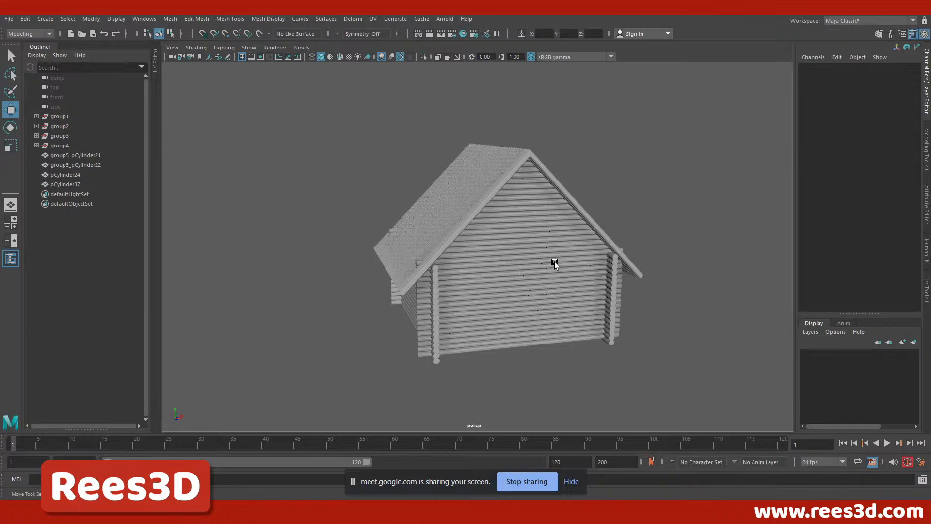
# Select all the stacked logs of the end wall beneath the gable, using wireframe display to catch every one.
pyautogui.scroll(10, 615, 345)
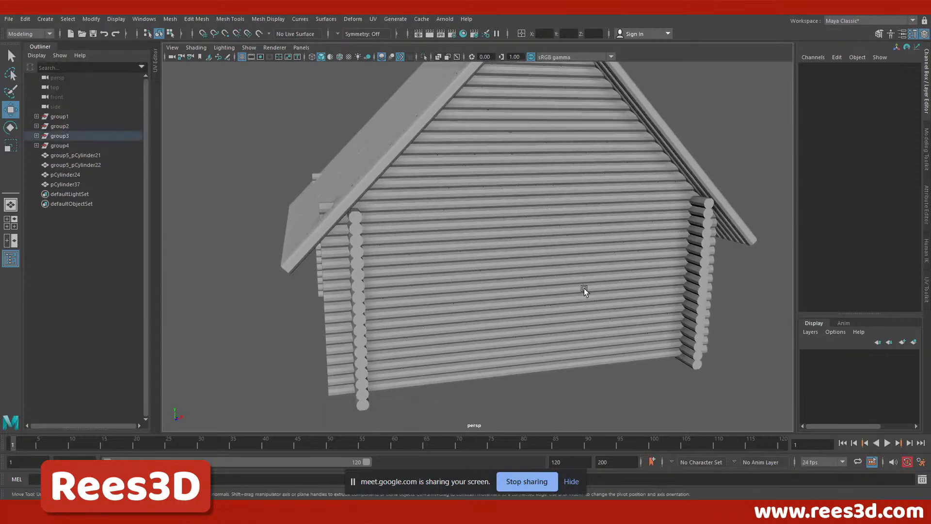
pyautogui.click(584, 288)
pyautogui.keyDown('alt'); pyautogui.moveTo(584, 298); pyautogui.dragTo(377, 338); pyautogui.keyUp('alt')
pyautogui.click(377, 338)
pyautogui.click(405, 295)
pyautogui.keyDown('alt'); pyautogui.moveTo(583, 255); pyautogui.dragTo(463, 324); pyautogui.keyUp('alt')
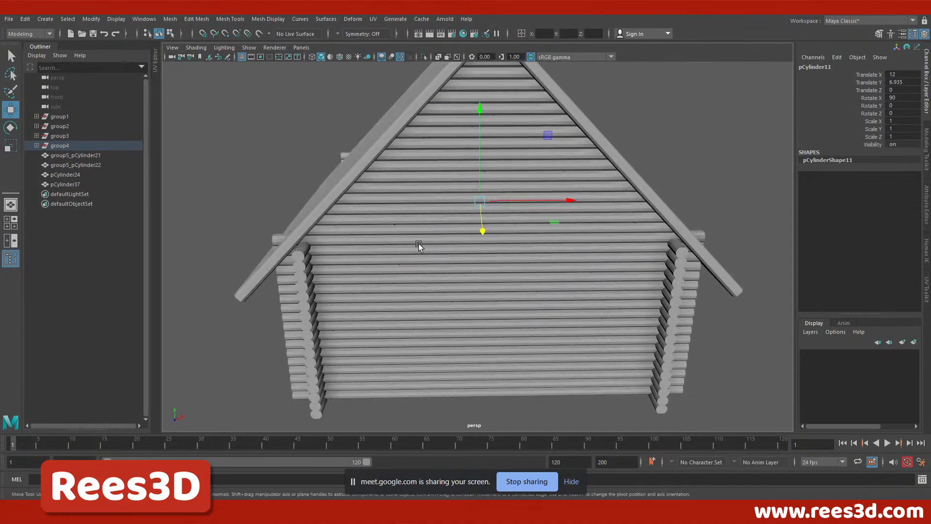
pyautogui.press('4')
pyautogui.moveTo(452, 277)
pyautogui.keyDown('alt'); pyautogui.mouseDown()
pyautogui.moveTo(443, 309)
pyautogui.moveTo(452, 281)
pyautogui.mouseUp(); pyautogui.keyUp('alt')
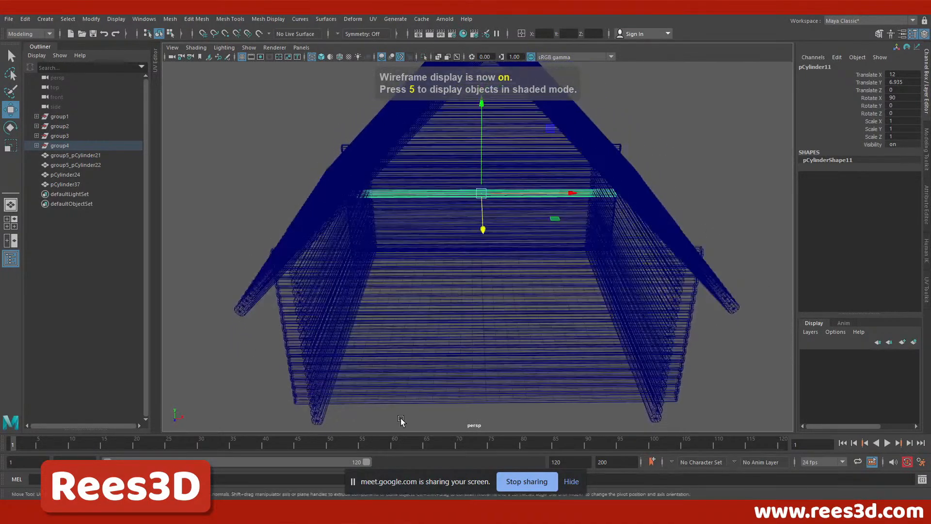
pyautogui.moveTo(411, 425)
pyautogui.mouseDown()
pyautogui.moveTo(543, 272)
pyautogui.moveTo(526, 267)
pyautogui.moveTo(518, 199)
pyautogui.mouseUp()
pyautogui.press('5')
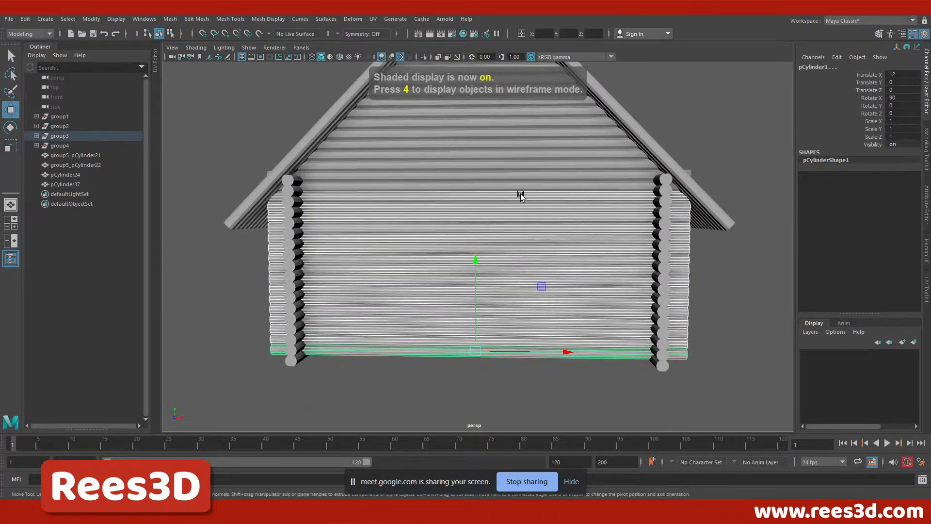
pyautogui.click(525, 192)
# Combine the selected end wall logs into a single mesh and select it.
pyautogui.keyDown('alt'); pyautogui.moveTo(484, 322); pyautogui.dragTo(582, 282); pyautogui.keyUp('alt')
pyautogui.keyDown('shift'); pyautogui.moveTo(582, 256); pyautogui.dragTo(565, 458, button='right'); pyautogui.keyUp('shift')
pyautogui.click(648, 388)
pyautogui.click(631, 320)
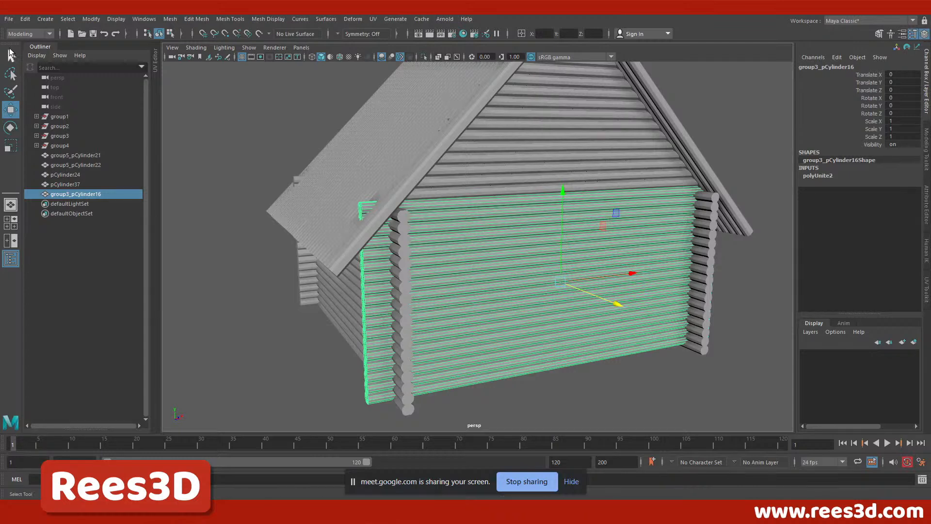
# Delete all construction history in the scene, then reselect the combined end wall.
pyautogui.click(23, 19)
pyautogui.moveTo(73, 135)
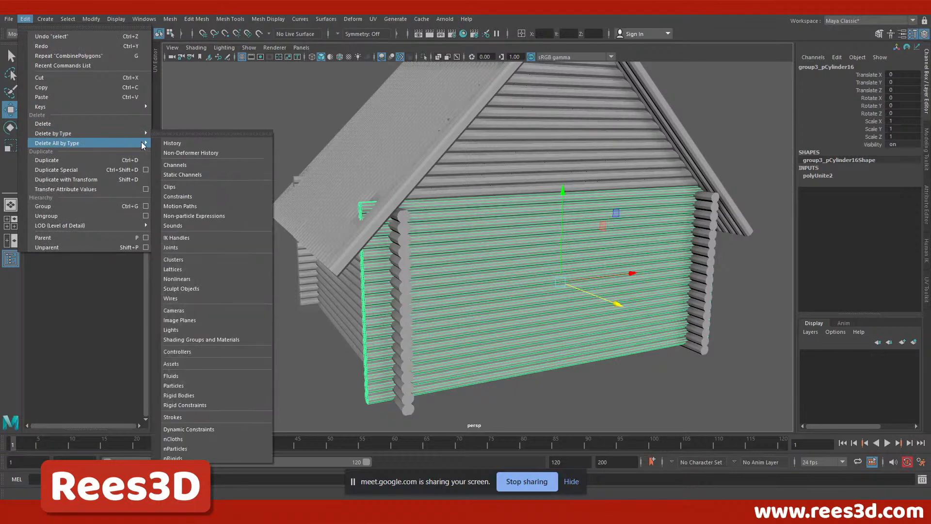
pyautogui.click(174, 143)
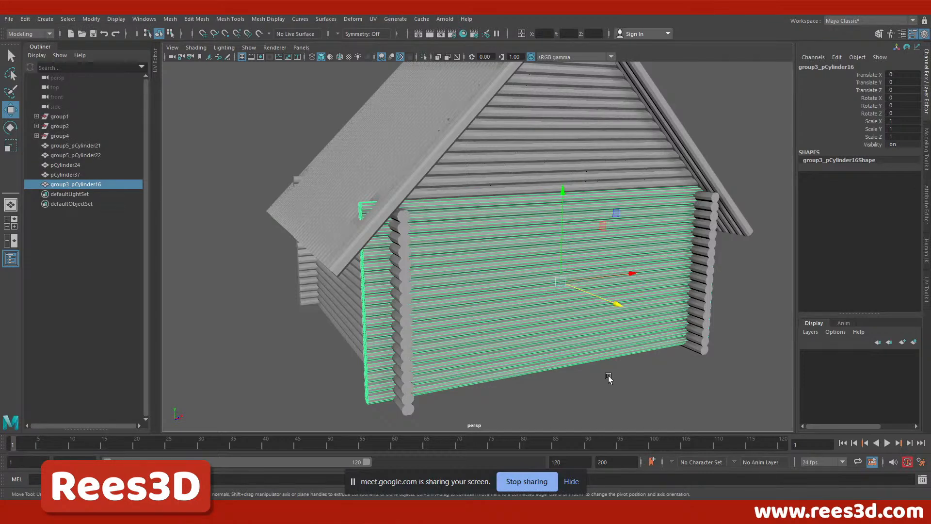
pyautogui.click(582, 377)
pyautogui.keyDown('alt'); pyautogui.moveTo(582, 378); pyautogui.dragTo(565, 285); pyautogui.keyUp('alt')
pyautogui.click(566, 286)
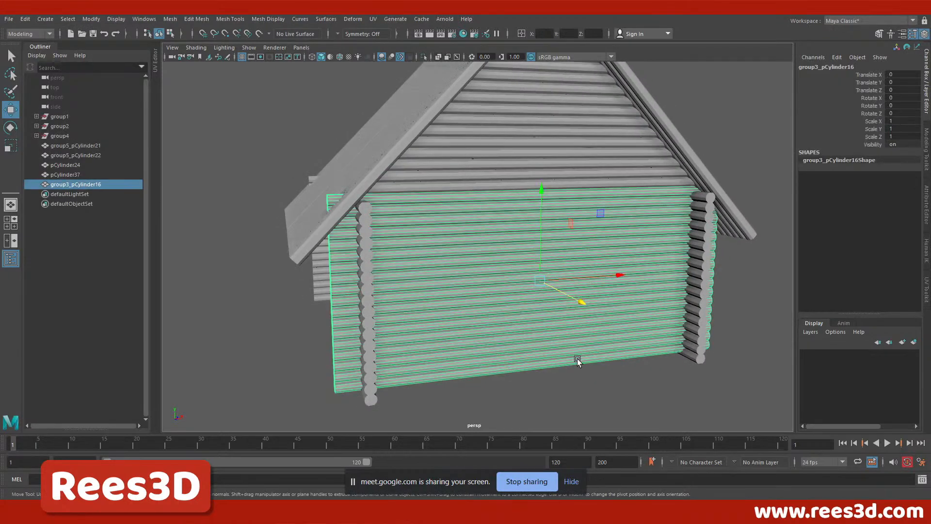
pyautogui.keyDown('alt'); pyautogui.moveTo(578, 368); pyautogui.dragTo(480, 229); pyautogui.keyUp('alt')
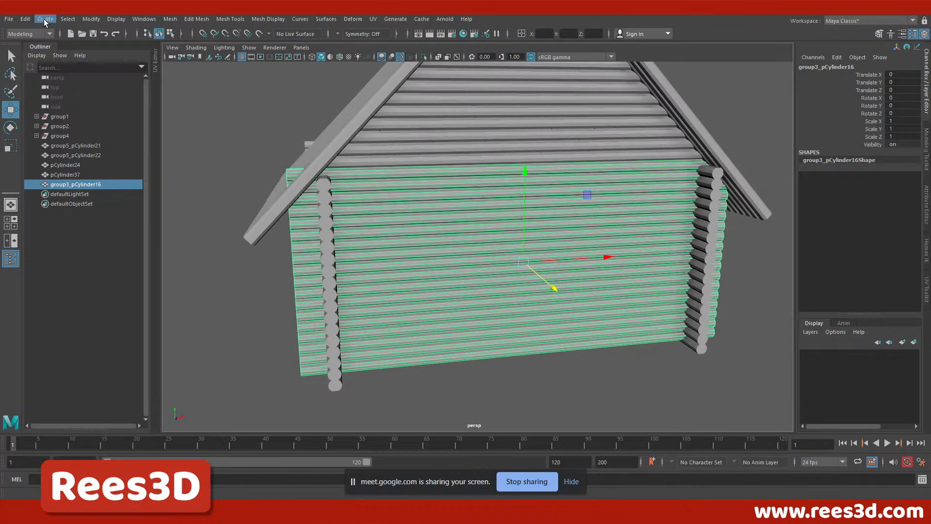
# Create a polygon cube and scale it into a tall door-sized block about 6.3 wide, 12.2 high and 6.7 deep.
pyautogui.click(45, 19)
pyautogui.moveTo(54, 53)
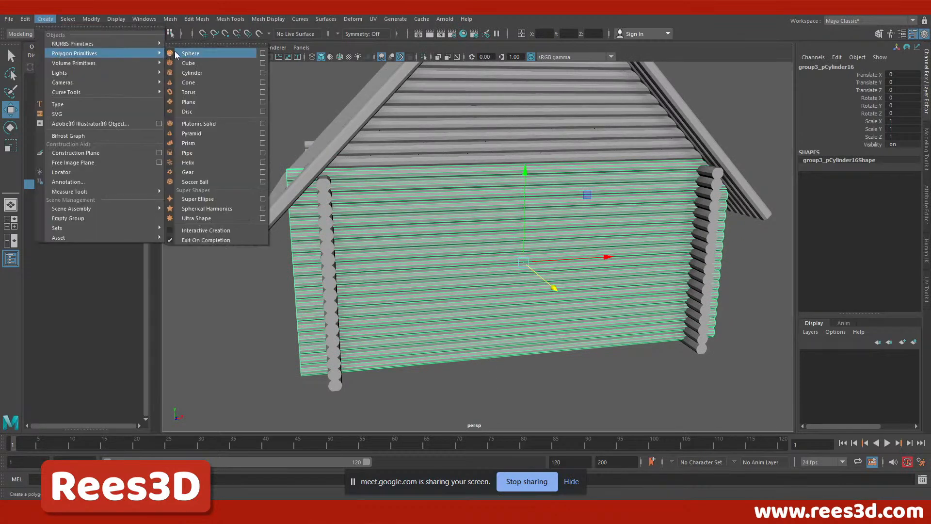
pyautogui.click(187, 63)
pyautogui.keyDown('alt'); pyautogui.moveTo(661, 320); pyautogui.dragTo(575, 265); pyautogui.keyUp('alt')
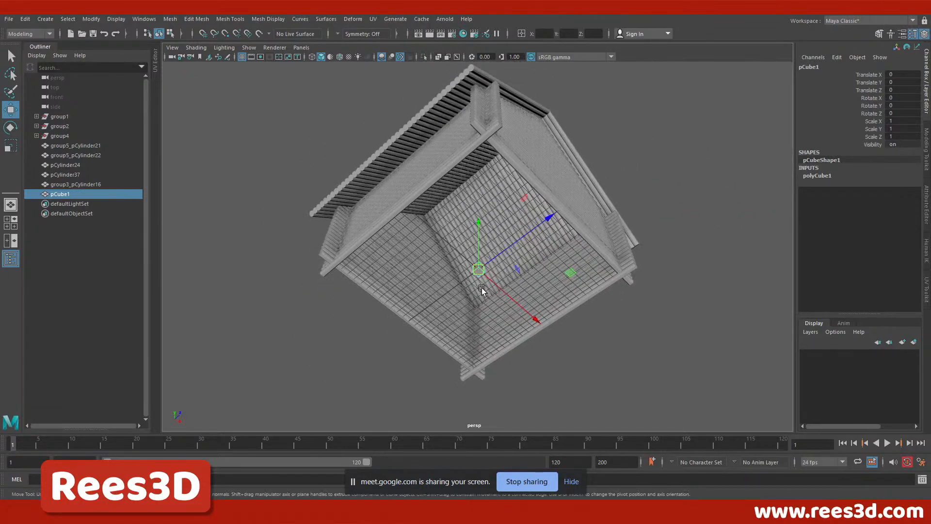
pyautogui.press('e')
pyautogui.press('r')
pyautogui.moveTo(479, 272); pyautogui.dragTo(561, 255)
pyautogui.keyDown('alt'); pyautogui.moveTo(523, 286); pyautogui.dragTo(509, 297); pyautogui.keyUp('alt')
pyautogui.moveTo(564, 285); pyautogui.dragTo(508, 332)
# Move the block through the middle of the combined end wall, at about 5.5 in Y and 11.7 in Z.
pyautogui.press('w')
pyautogui.moveTo(500, 217); pyautogui.dragTo(600, 230)
pyautogui.keyDown('alt'); pyautogui.moveTo(518, 213); pyautogui.dragTo(517, 168); pyautogui.keyUp('alt')
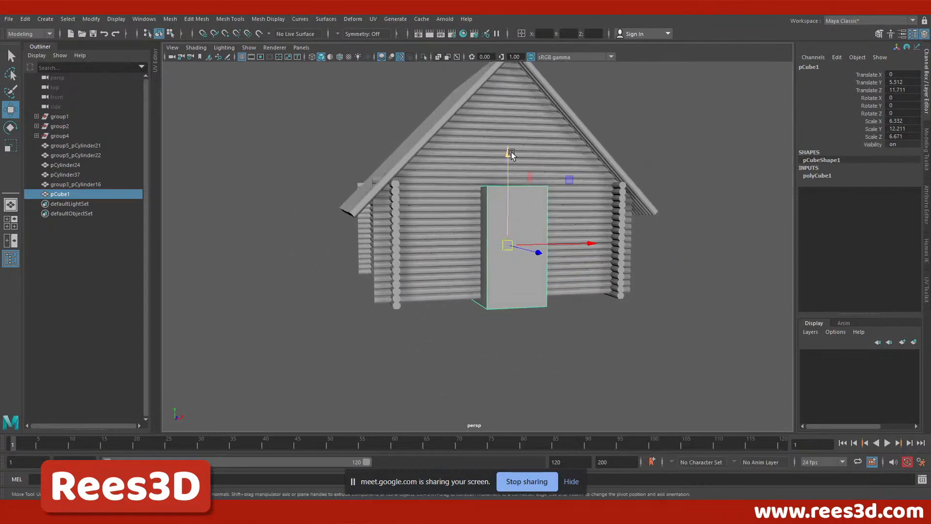
# Reduce the door block's height to a Scale Y of about 11.47.
pyautogui.press('e')
pyautogui.press('r')
pyautogui.moveTo(511, 153); pyautogui.dragTo(510, 157)
pyautogui.press('w')
pyautogui.keyDown('alt'); pyautogui.moveTo(538, 273); pyautogui.dragTo(516, 275); pyautogui.keyUp('alt')
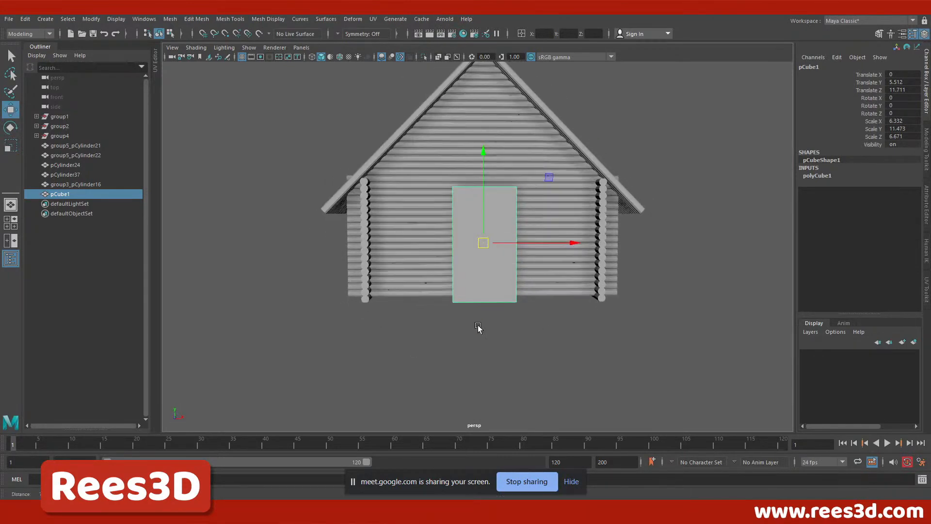
pyautogui.keyDown('alt'); pyautogui.moveTo(474, 322); pyautogui.dragTo(562, 353, button='right'); pyautogui.keyUp('alt')
pyautogui.keyDown('alt'); pyautogui.moveTo(561, 354); pyautogui.dragTo(549, 351); pyautogui.keyUp('alt')
# Examine up close how the door block's top edge lines up with the seams between the wall logs.
pyautogui.click(485, 360)
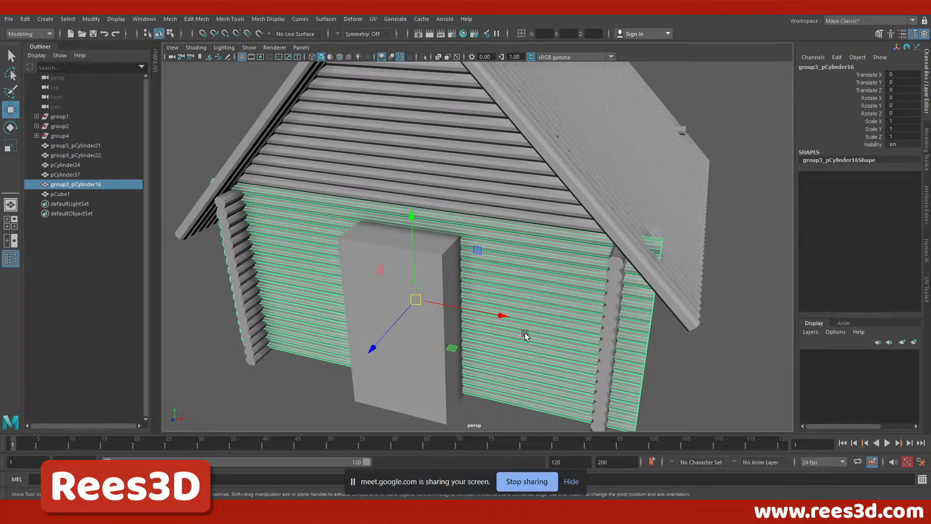
pyautogui.keyDown('alt'); pyautogui.moveTo(456, 338); pyautogui.dragTo(570, 269); pyautogui.keyUp('alt')
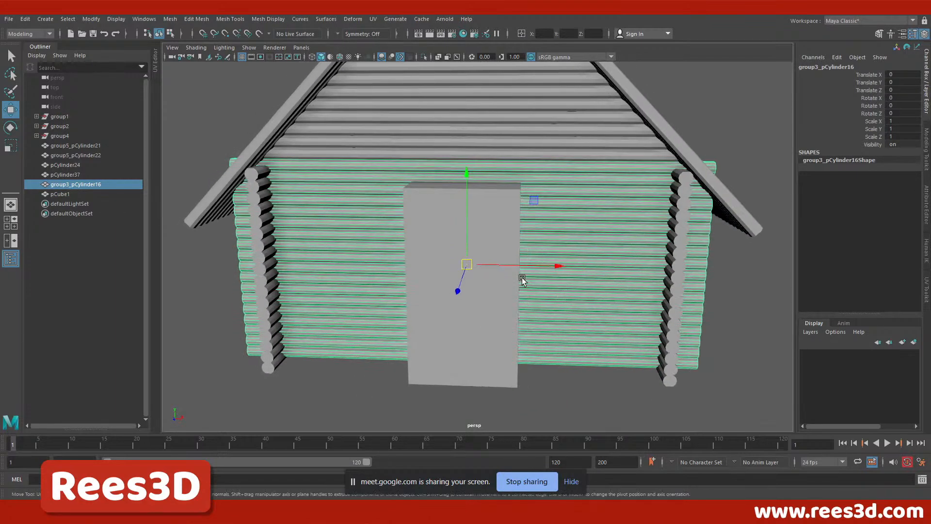
pyautogui.keyDown('alt'); pyautogui.moveTo(384, 252); pyautogui.dragTo(486, 250, button='right'); pyautogui.keyUp('alt')
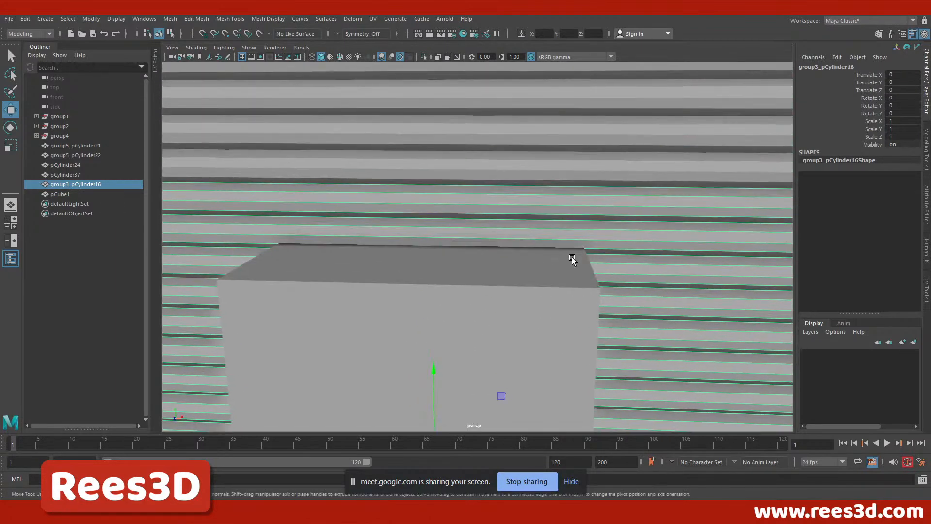
pyautogui.press('space')
pyautogui.press('space')
pyautogui.scroll(3, 550, 330)
pyautogui.keyDown('alt'); pyautogui.moveTo(326, 319); pyautogui.dragTo(481, 275, button='middle'); pyautogui.keyUp('alt')
pyautogui.keyDown('alt'); pyautogui.moveTo(307, 279); pyautogui.dragTo(461, 243, button='right'); pyautogui.keyUp('alt')
pyautogui.click(453, 229)
pyautogui.press('space')
pyautogui.press('space')
pyautogui.keyDown('alt'); pyautogui.moveTo(522, 264); pyautogui.dragTo(540, 289); pyautogui.keyUp('alt')
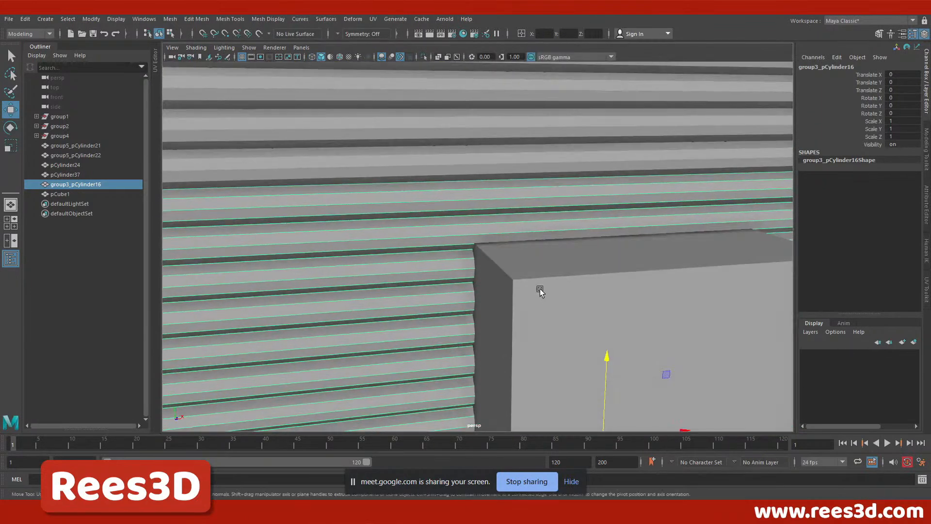
# Lower the door block to a Translate Y of 5.364 to meet a log seam, and check its position in the side view.
pyautogui.click(539, 289)
pyautogui.moveTo(601, 381); pyautogui.dragTo(596, 389)
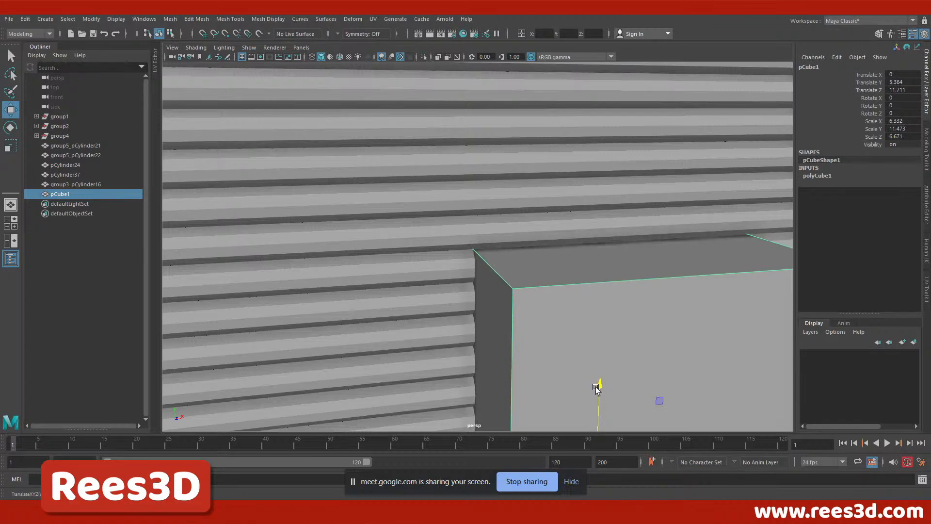
pyautogui.press('space')
pyautogui.press('space')
pyautogui.keyDown('alt'); pyautogui.moveTo(581, 354); pyautogui.dragTo(563, 188, button='middle'); pyautogui.keyUp('alt')
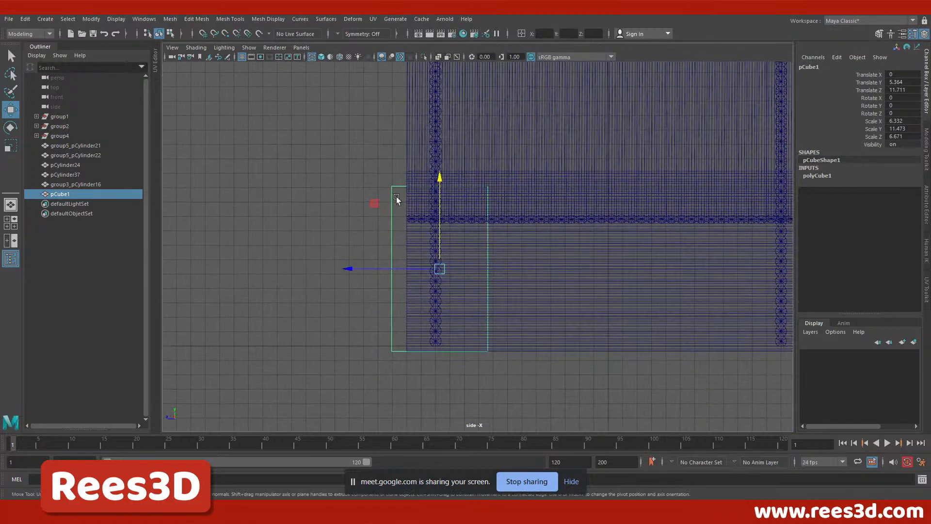
pyautogui.keyDown('alt'); pyautogui.moveTo(563, 188); pyautogui.dragTo(728, 246, button='right'); pyautogui.keyUp('alt')
pyautogui.keyDown('alt'); pyautogui.moveTo(338, 231); pyautogui.dragTo(360, 387, button='middle'); pyautogui.keyUp('alt')
pyautogui.keyDown('alt'); pyautogui.moveTo(378, 341); pyautogui.dragTo(379, 283, button='middle'); pyautogui.keyUp('alt')
pyautogui.keyDown('alt'); pyautogui.moveTo(379, 283); pyautogui.dragTo(301, 255, button='right'); pyautogui.keyUp('alt')
# Return to the perspective view and select the combined end wall first, then add the door block to the selection.
pyautogui.press('space')
pyautogui.press('space')
pyautogui.keyDown('alt'); pyautogui.moveTo(592, 175); pyautogui.dragTo(341, 229, button='right'); pyautogui.keyUp('alt')
pyautogui.keyDown('alt'); pyautogui.moveTo(596, 213); pyautogui.dragTo(485, 257); pyautogui.keyUp('alt')
pyautogui.keyDown('alt'); pyautogui.moveTo(514, 259); pyautogui.dragTo(476, 257, button='right'); pyautogui.keyUp('alt')
pyautogui.keyDown('alt'); pyautogui.moveTo(388, 301); pyautogui.dragTo(510, 240); pyautogui.keyUp('alt')
pyautogui.click(522, 319)
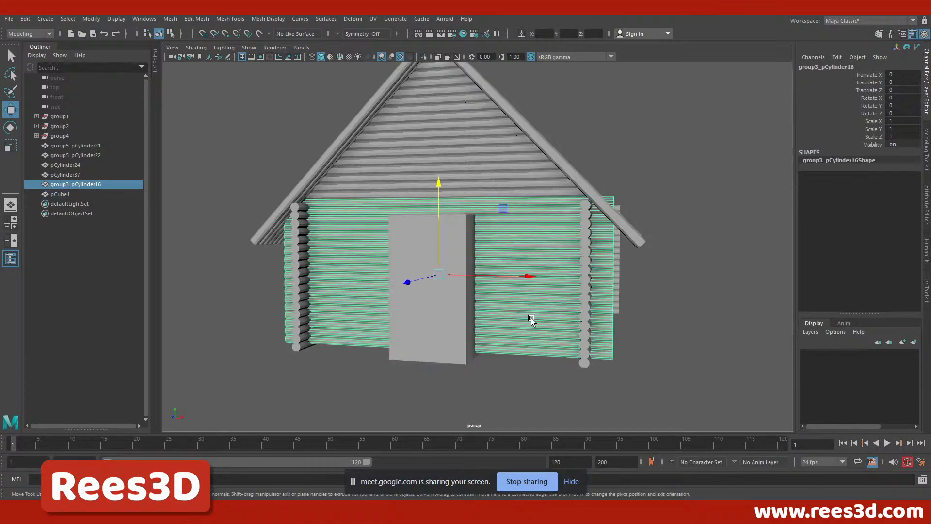
pyautogui.keyDown('shift'); pyautogui.click(452, 356); pyautogui.keyUp('shift')
pyautogui.keyDown('alt'); pyautogui.moveTo(520, 339); pyautogui.dragTo(490, 335); pyautogui.keyUp('alt')
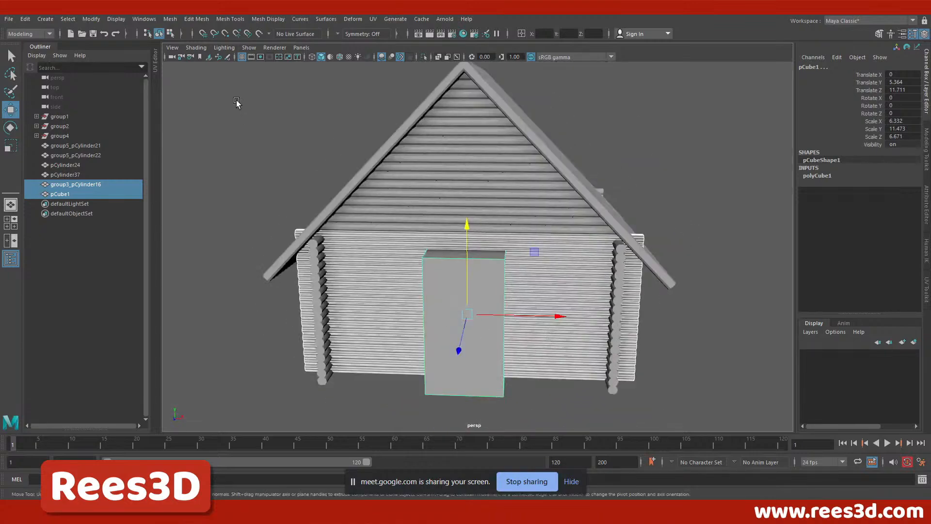
# Subtract the door block from the end wall with a Boolean Difference to cut the doorway, selecting the wall before the block.
pyautogui.click(171, 19)
pyautogui.moveTo(190, 46)
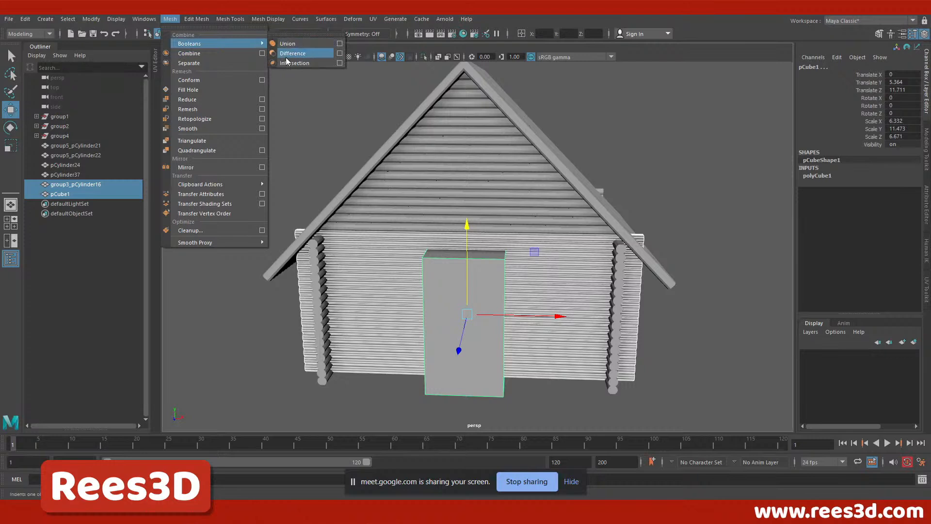
pyautogui.click(293, 37)
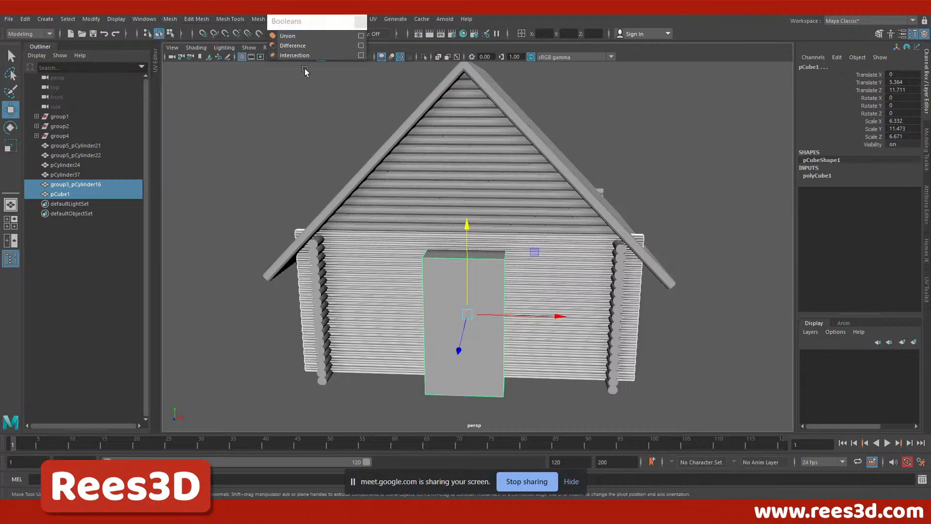
pyautogui.click(296, 307)
pyautogui.click(352, 301)
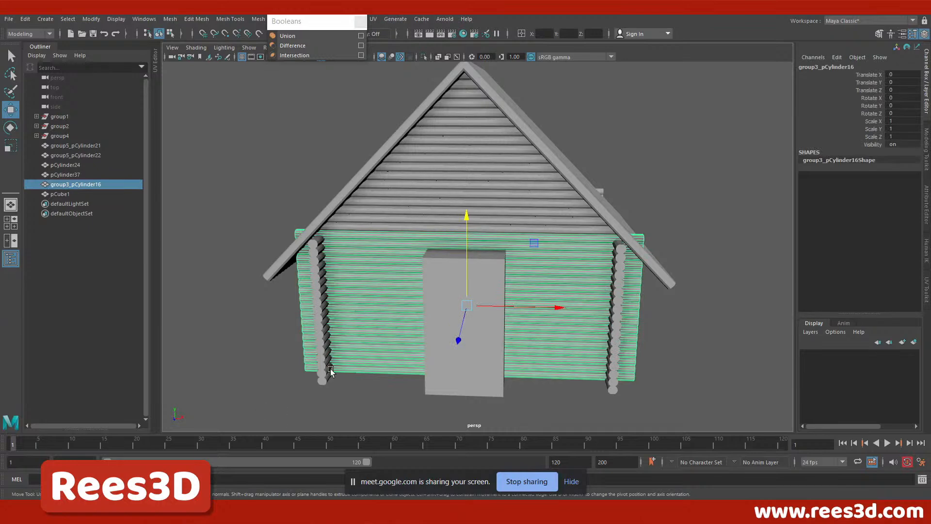
pyautogui.keyDown('shift'); pyautogui.click(451, 387); pyautogui.keyUp('shift')
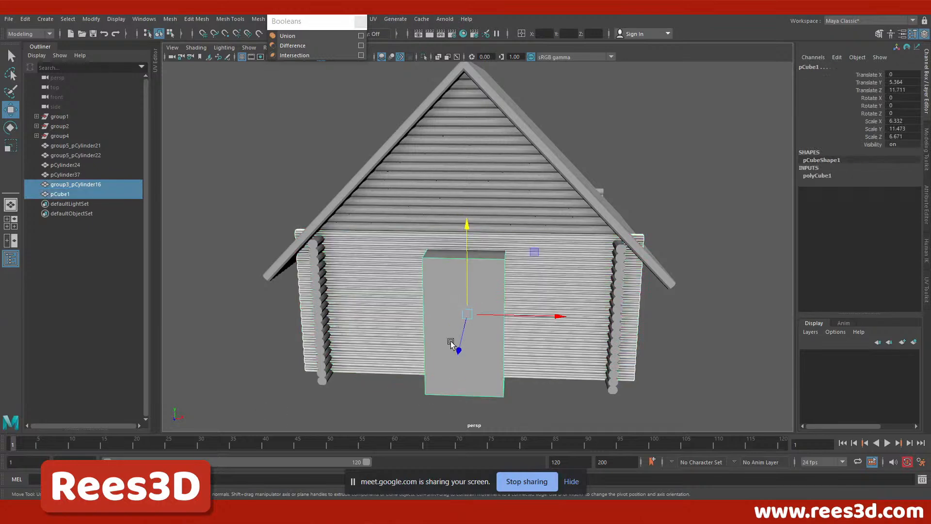
pyautogui.click(307, 44)
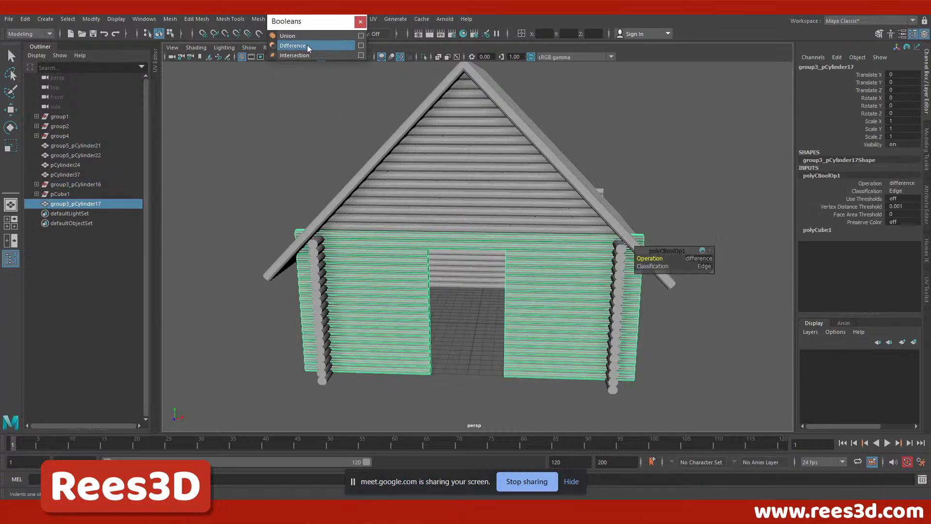
# Examine the log ends around the doorway opening up close and select the cut wall mesh.
pyautogui.click(225, 208)
pyautogui.keyDown('alt'); pyautogui.moveTo(225, 208); pyautogui.dragTo(400, 275); pyautogui.keyUp('alt')
pyautogui.keyDown('alt'); pyautogui.moveTo(400, 275); pyautogui.dragTo(661, 316, button='right'); pyautogui.keyUp('alt')
pyautogui.keyDown('alt'); pyautogui.moveTo(661, 316); pyautogui.dragTo(624, 307); pyautogui.keyUp('alt')
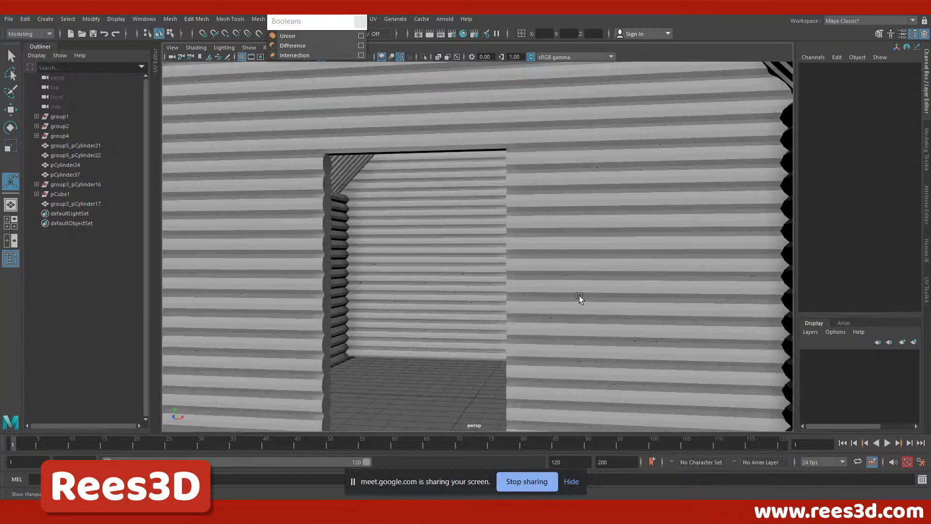
pyautogui.click(291, 334)
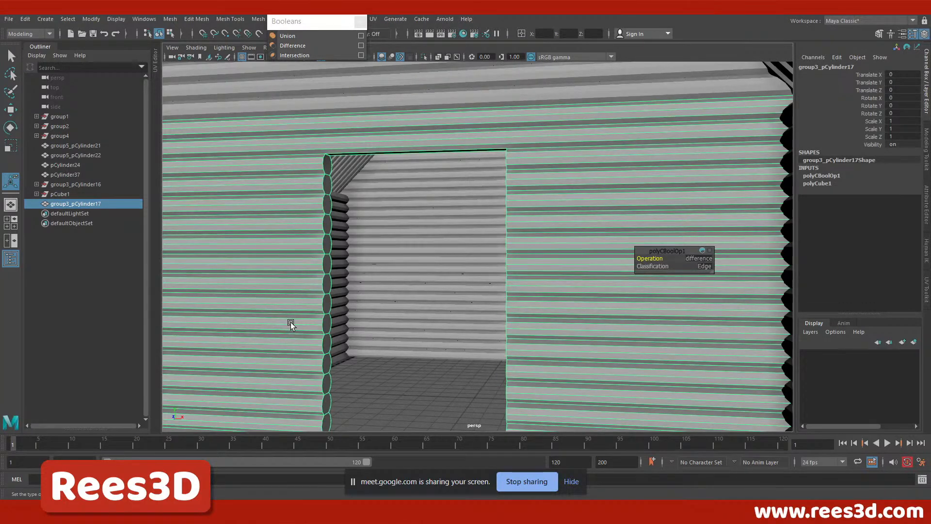
# Inspect the cut log ends on both sides of the doorway up close and clear the selection.
pyautogui.keyDown('alt'); pyautogui.moveTo(322, 327); pyautogui.dragTo(381, 346); pyautogui.keyUp('alt')
pyautogui.keyDown('alt'); pyautogui.moveTo(367, 278); pyautogui.dragTo(484, 284, button='right'); pyautogui.keyUp('alt')
pyautogui.keyDown('alt'); pyautogui.moveTo(400, 272); pyautogui.dragTo(404, 335, button='middle'); pyautogui.keyUp('alt')
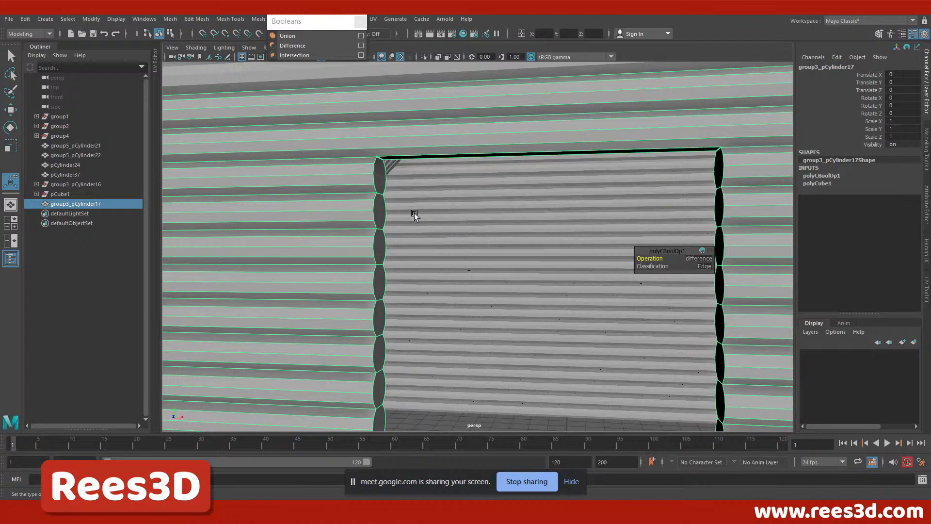
pyautogui.keyDown('alt'); pyautogui.moveTo(578, 249); pyautogui.dragTo(269, 277, button='right'); pyautogui.keyUp('alt')
pyautogui.keyDown('alt'); pyautogui.moveTo(523, 314); pyautogui.dragTo(470, 319); pyautogui.keyUp('alt')
pyautogui.moveTo(473, 358)
pyautogui.keyDown('alt'); pyautogui.mouseDown()
pyautogui.moveTo(315, 342)
pyautogui.moveTo(507, 338)
pyautogui.moveTo(520, 350)
pyautogui.moveTo(484, 361)
pyautogui.mouseUp(); pyautogui.keyUp('alt')
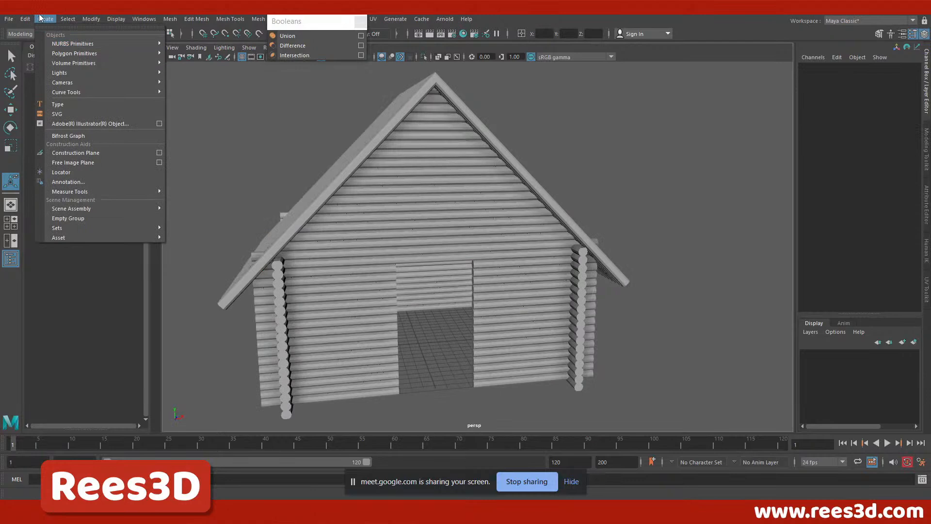
# Create a polygon cube as a window cutter and activate the Move tool on it.
pyautogui.click(43, 20)
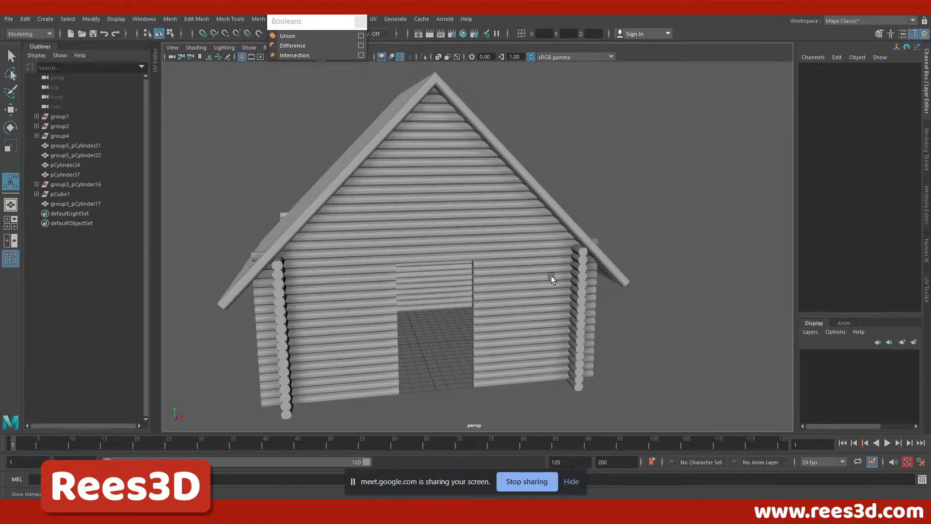
pyautogui.click(51, 22)
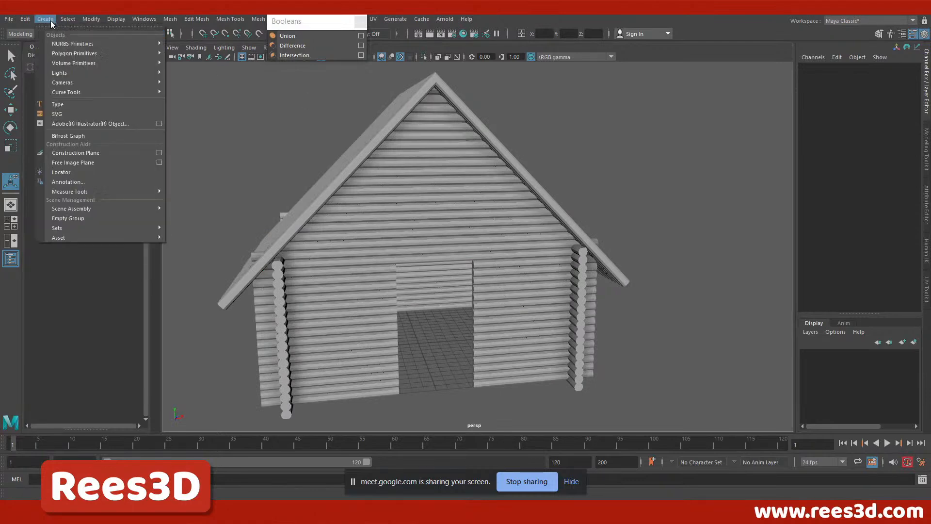
pyautogui.moveTo(97, 54)
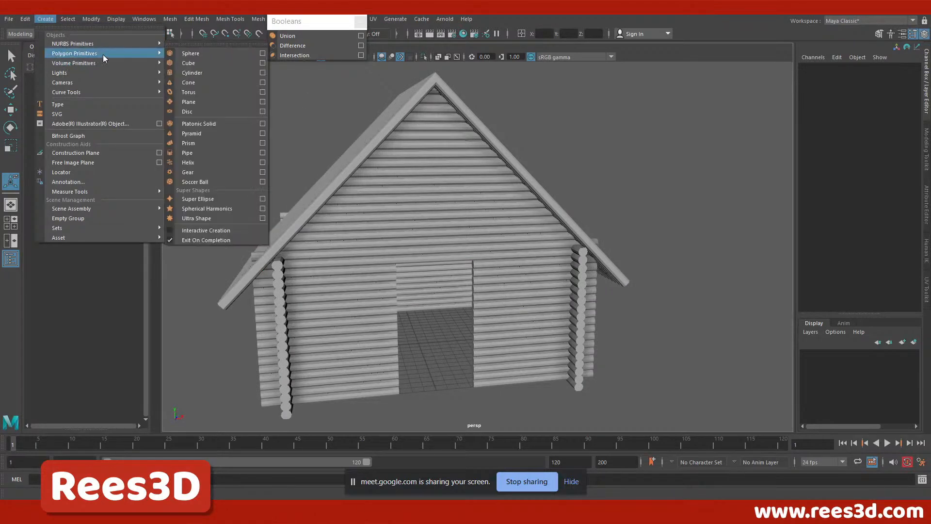
pyautogui.click(190, 64)
pyautogui.keyDown('alt'); pyautogui.moveTo(447, 318); pyautogui.dragTo(518, 298); pyautogui.keyUp('alt')
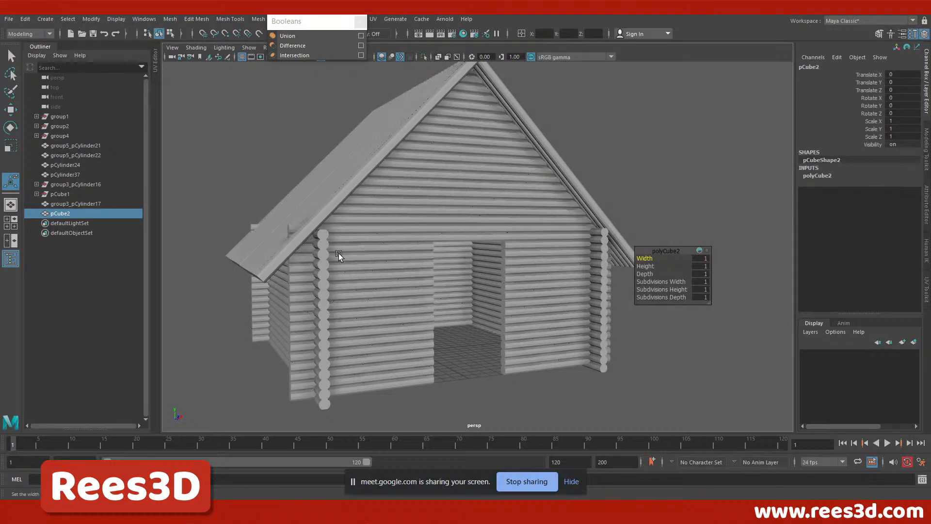
pyautogui.keyDown('alt'); pyautogui.moveTo(409, 357); pyautogui.dragTo(390, 368); pyautogui.keyUp('alt')
pyautogui.press('w')
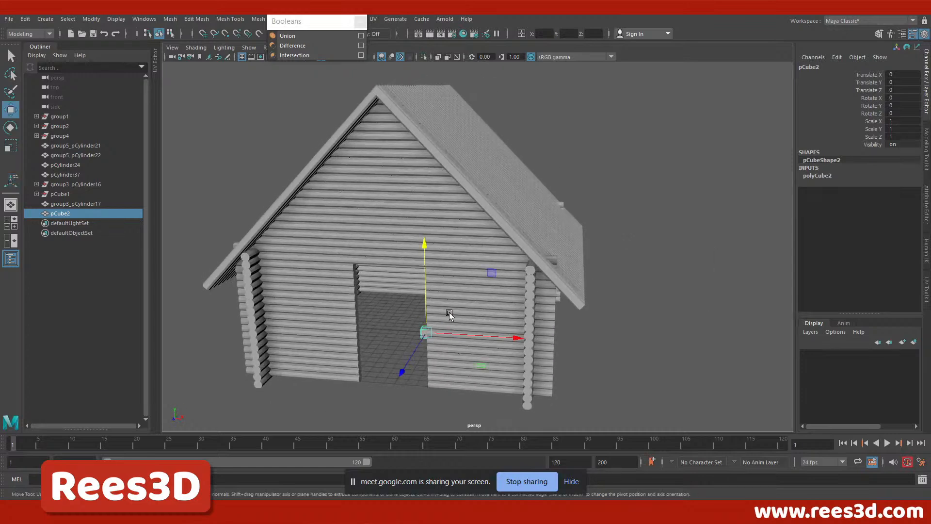
# In the front view, scale the cube to about 4.72 in X and 5.51 in Y and Z.
pyautogui.press('space')
pyautogui.press('space')
pyautogui.press('a')
pyautogui.keyDown('alt'); pyautogui.moveTo(421, 292); pyautogui.dragTo(612, 339, button='right'); pyautogui.keyUp('alt')
pyautogui.press('r')
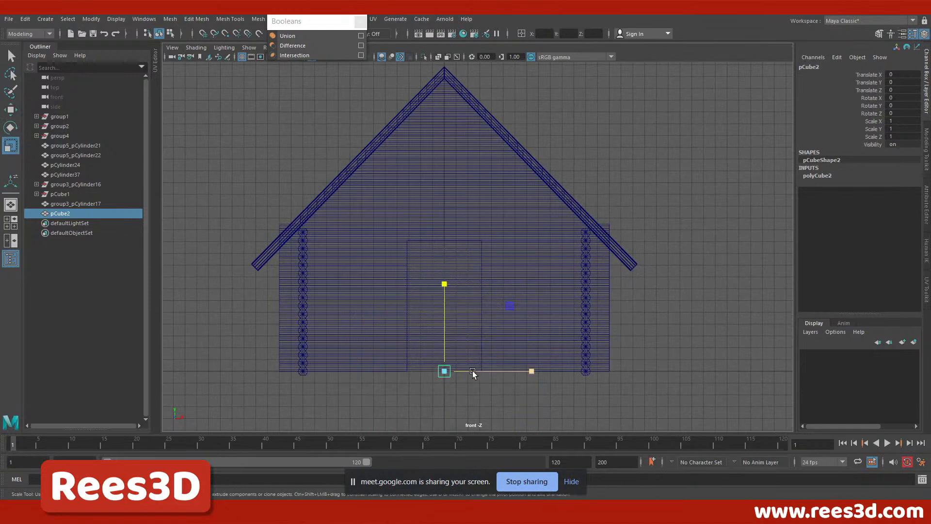
pyautogui.moveTo(444, 372); pyautogui.dragTo(518, 379)
pyautogui.press('w')
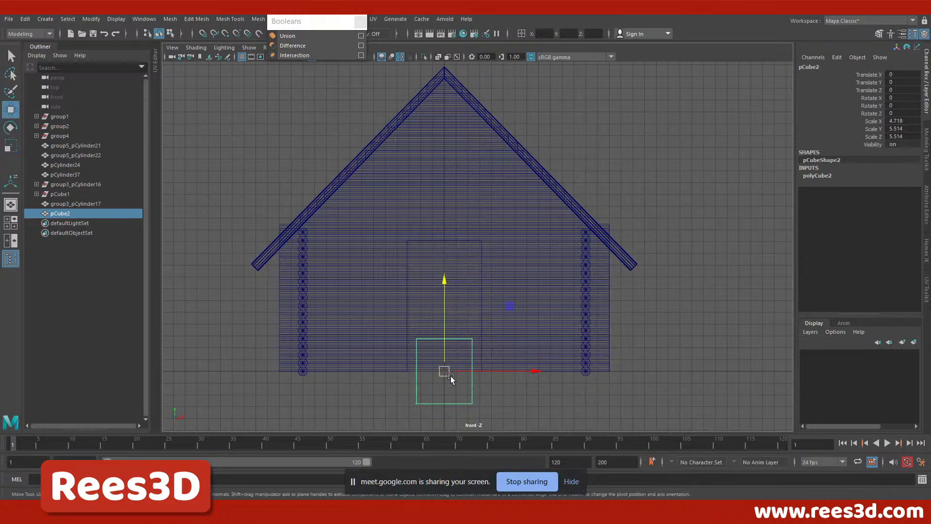
# Move the cube into the wall area beside the doorway and stretch its height to a Scale Y of about 7.444.
pyautogui.moveTo(444, 374); pyautogui.dragTo(533, 273)
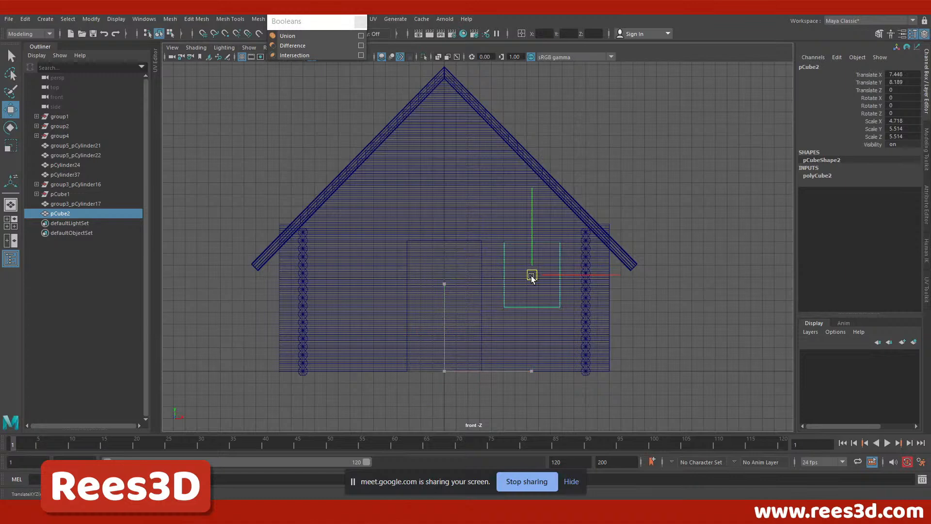
pyautogui.scroll(3, 573, 313)
pyautogui.keyDown('alt'); pyautogui.moveTo(573, 314); pyautogui.dragTo(502, 322, button='middle'); pyautogui.keyUp('alt')
pyautogui.press('e')
pyautogui.press('r')
pyautogui.moveTo(474, 200); pyautogui.dragTo(475, 170)
pyautogui.press('w')
pyautogui.moveTo(469, 214); pyautogui.dragTo(468, 227)
# Fine-tune the window block to about Translate X 7.553 and Y 7.371 against the log seams, and return to the perspective view.
pyautogui.keyDown('alt'); pyautogui.moveTo(482, 264); pyautogui.dragTo(487, 225, button='middle'); pyautogui.keyUp('alt')
pyautogui.keyDown('alt'); pyautogui.moveTo(487, 225); pyautogui.dragTo(580, 252, button='right'); pyautogui.keyUp('alt')
pyautogui.moveTo(559, 254); pyautogui.dragTo(560, 256)
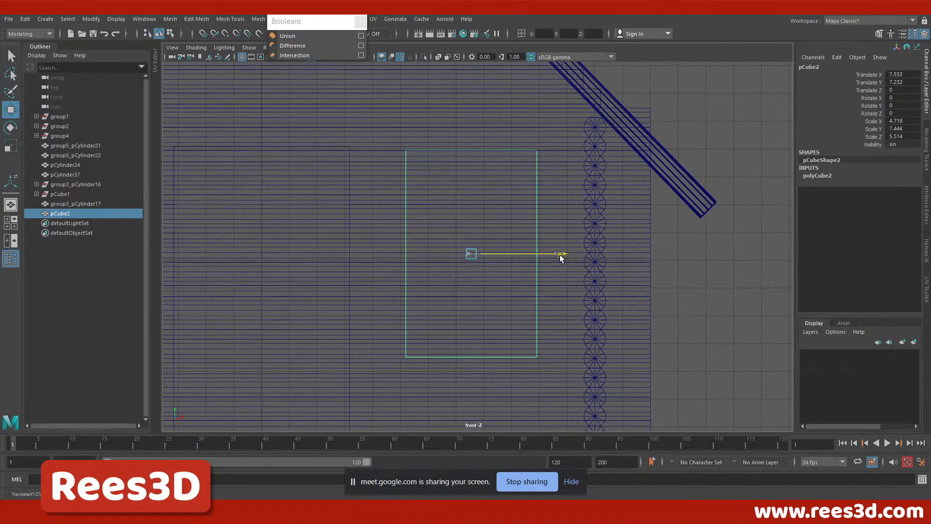
pyautogui.moveTo(474, 173); pyautogui.dragTo(466, 170)
pyautogui.scroll(-2, 488, 241)
pyautogui.press('space')
pyautogui.press('space')
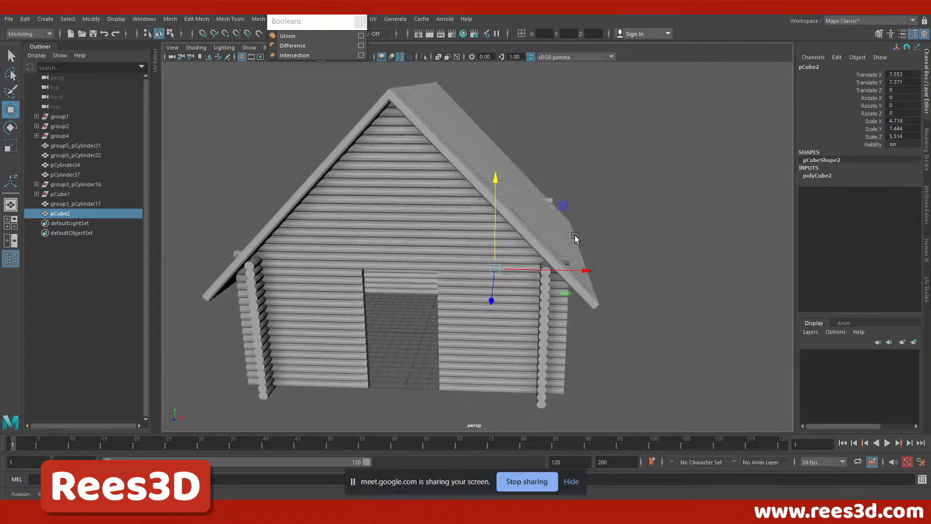
# Move the window block forward to a Translate Z of about 11.25 so it passes through the doorway wall.
pyautogui.keyDown('alt'); pyautogui.moveTo(572, 239); pyautogui.dragTo(618, 226); pyautogui.keyUp('alt')
pyautogui.moveTo(546, 275); pyautogui.dragTo(549, 351)
pyautogui.keyDown('alt'); pyautogui.moveTo(549, 350); pyautogui.dragTo(588, 368, button='right'); pyautogui.keyUp('alt')
pyautogui.keyDown('alt'); pyautogui.moveTo(588, 369); pyautogui.dragTo(688, 221); pyautogui.keyUp('alt')
pyautogui.keyDown('alt'); pyautogui.moveTo(648, 295); pyautogui.dragTo(493, 316); pyautogui.keyUp('alt')
pyautogui.keyDown('alt'); pyautogui.moveTo(493, 316); pyautogui.dragTo(557, 316, button='middle'); pyautogui.keyUp('alt')
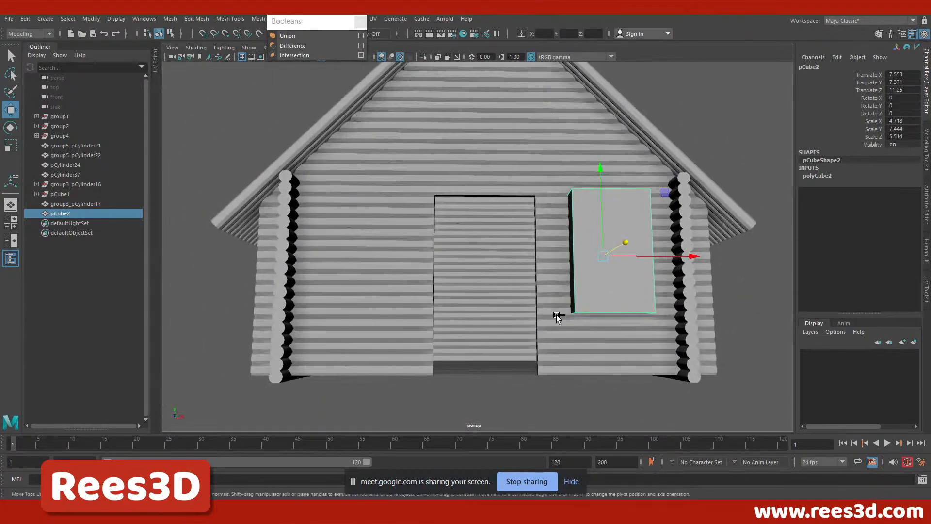
# Duplicate the window block and move the copy across the doorway to a Translate X of about -7.907.
pyautogui.hotkey('ctrl', 'd')
pyautogui.moveTo(672, 256); pyautogui.dragTo(482, 359)
pyautogui.keyDown('alt'); pyautogui.moveTo(482, 359); pyautogui.dragTo(432, 347, button='right'); pyautogui.keyUp('alt')
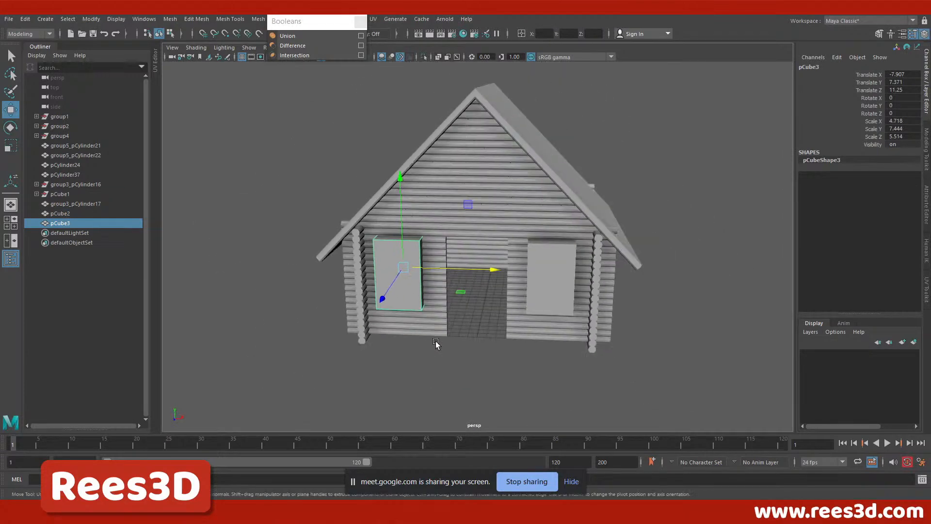
pyautogui.keyDown('alt'); pyautogui.moveTo(432, 347); pyautogui.dragTo(613, 295, button='middle'); pyautogui.keyUp('alt')
pyautogui.keyDown('alt'); pyautogui.moveTo(566, 290); pyautogui.dragTo(491, 349); pyautogui.keyUp('alt')
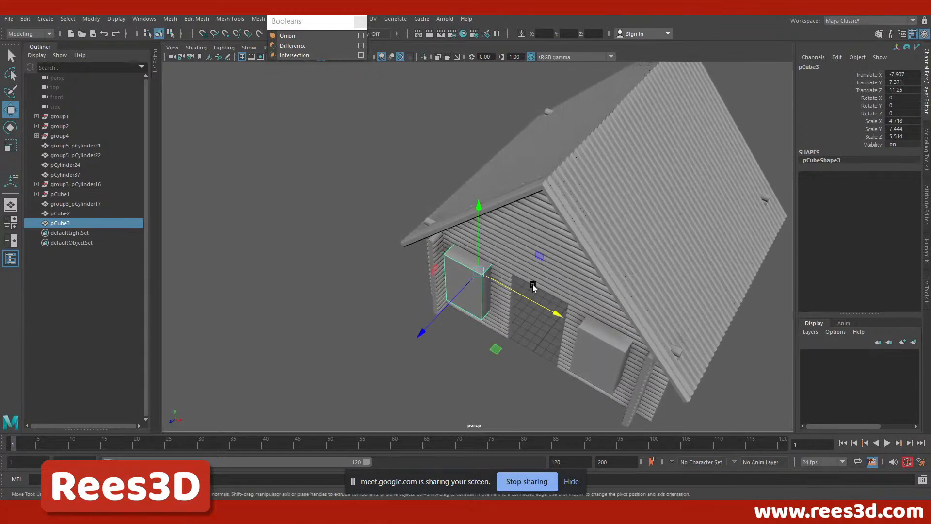
# Duplicate the window block again and move this copy clear of the building to a Translate X of about -29.519.
pyautogui.hotkey('ctrl', 'd')
pyautogui.moveTo(552, 311); pyautogui.dragTo(226, 275)
pyautogui.keyDown('alt'); pyautogui.moveTo(322, 264); pyautogui.dragTo(339, 278); pyautogui.keyUp('alt')
pyautogui.keyDown('alt'); pyautogui.moveTo(542, 314); pyautogui.dragTo(449, 278, button='middle'); pyautogui.keyUp('alt')
pyautogui.scroll(5, 449, 277)
pyautogui.scroll(-5, 388, 303)
pyautogui.keyDown('alt'); pyautogui.moveTo(366, 314); pyautogui.dragTo(457, 259); pyautogui.keyUp('alt')
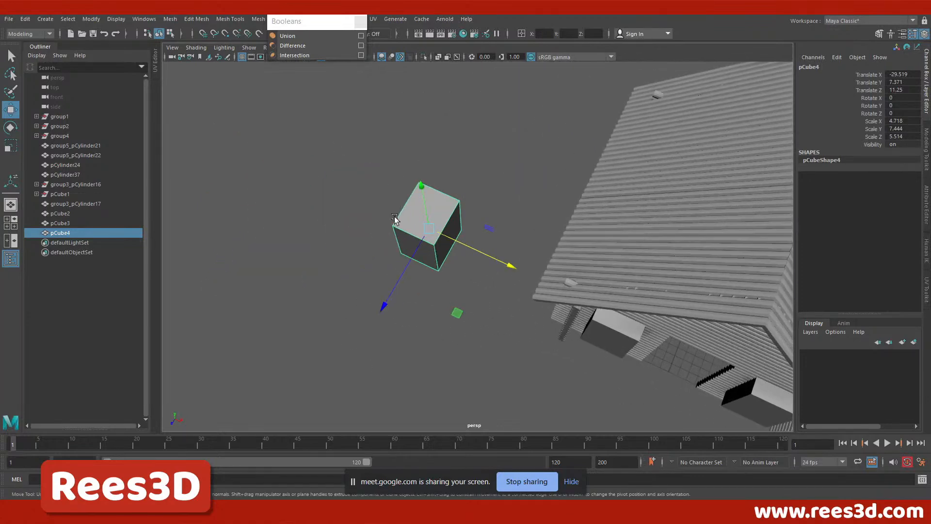
# Lengthen the detached block to a Scale Z of about 14.395 and bring the doorway wall back into view.
pyautogui.press('r')
pyautogui.moveTo(385, 304); pyautogui.dragTo(311, 422)
pyautogui.keyDown('alt'); pyautogui.moveTo(431, 356); pyautogui.dragTo(572, 288); pyautogui.keyUp('alt')
pyautogui.scroll(3, 582, 289)
pyautogui.keyDown('alt'); pyautogui.moveTo(694, 301); pyautogui.dragTo(359, 366, button='middle'); pyautogui.keyUp('alt')
pyautogui.scroll(3, 573, 286)
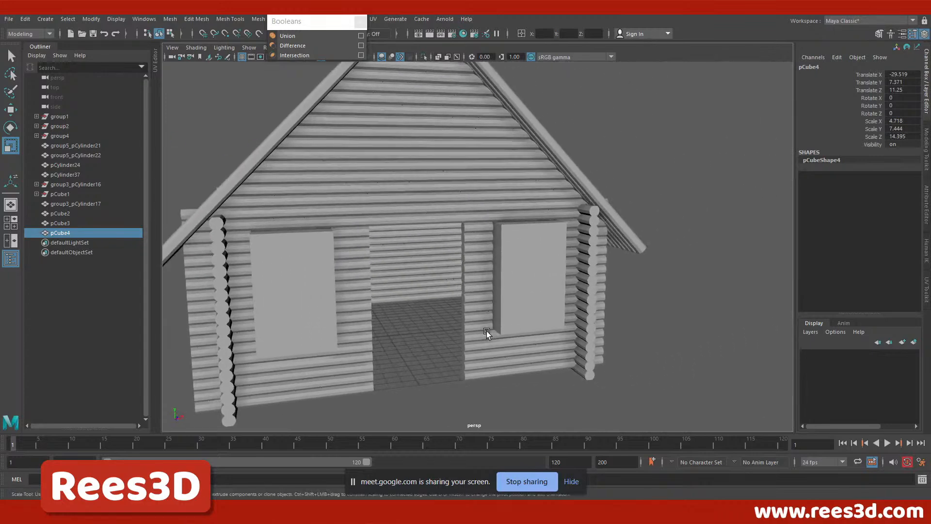
# Close the floating Booleans menu and subtract the first window block from the doorway wall with a Boolean Difference, selecting the wall first.
pyautogui.click(360, 21)
pyautogui.click(479, 243)
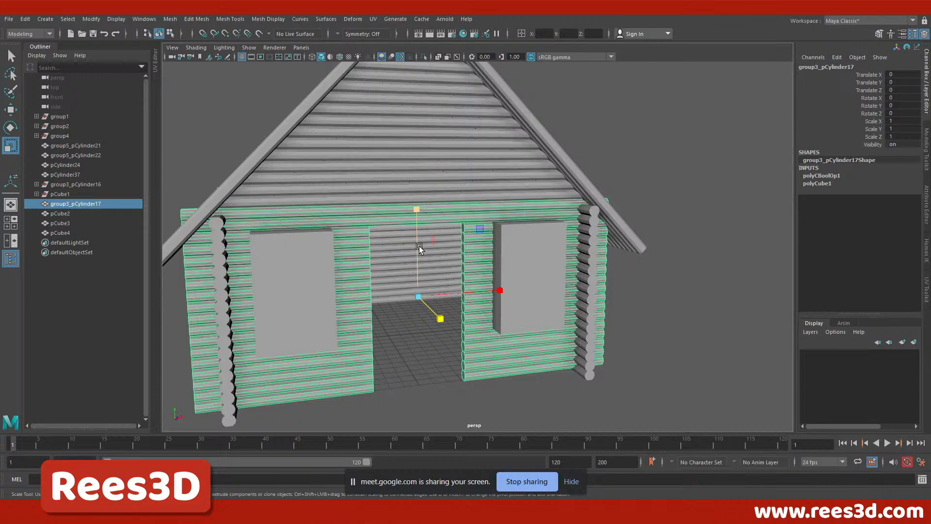
pyautogui.keyDown('shift'); pyautogui.click(541, 260); pyautogui.keyUp('shift')
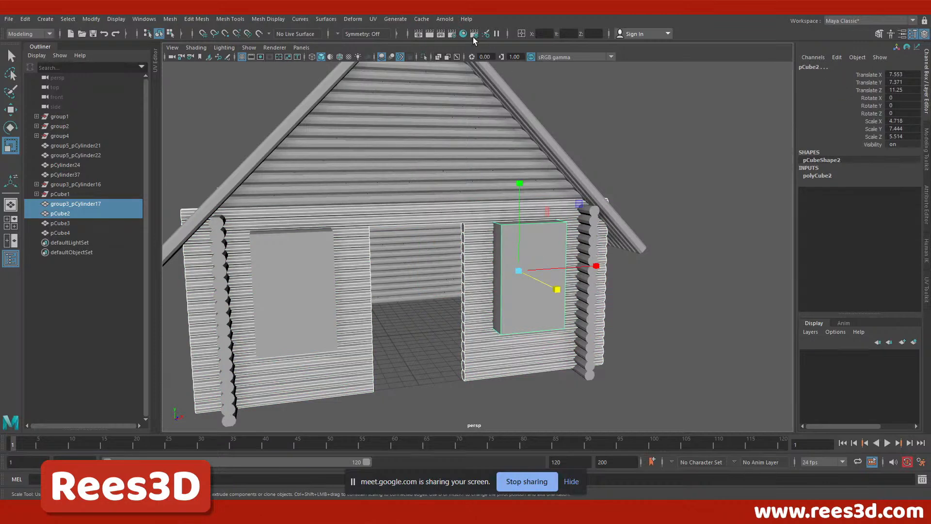
pyautogui.click(170, 19)
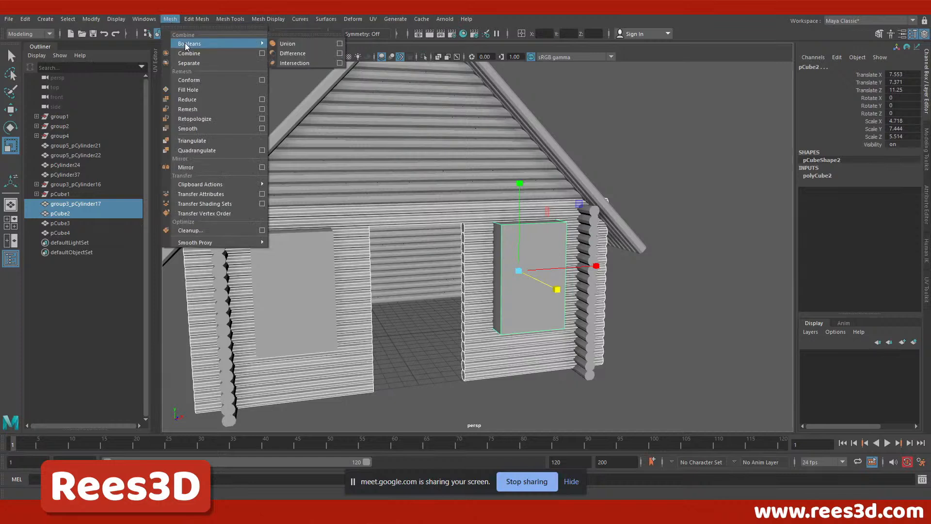
pyautogui.moveTo(248, 43)
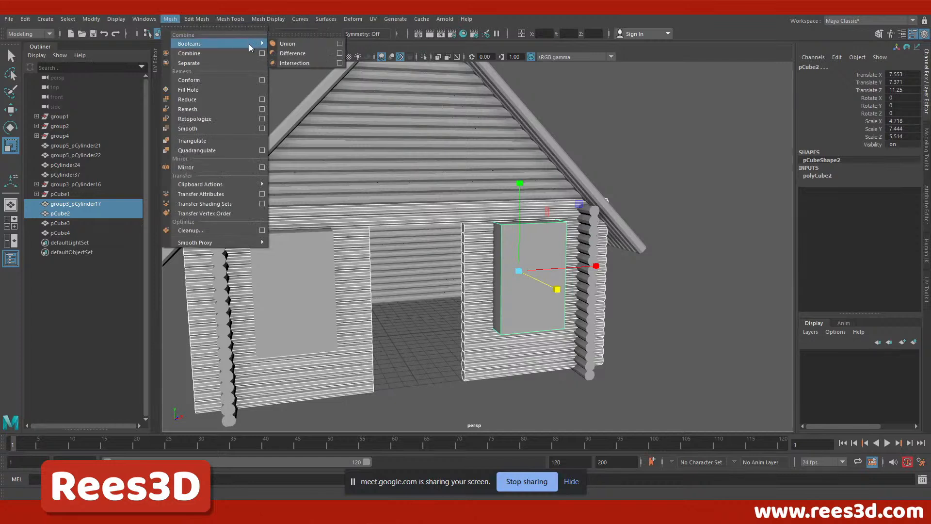
pyautogui.click(290, 53)
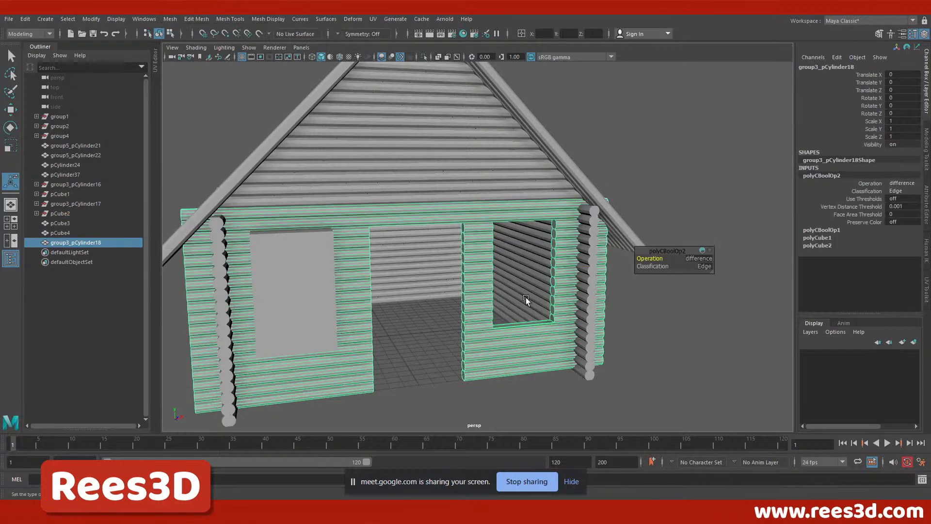
# Select the cut wall, add the remaining window block beside the doorway, and subtract it with a Boolean Difference.
pyautogui.click(668, 334)
pyautogui.keyDown('alt'); pyautogui.moveTo(521, 314); pyautogui.dragTo(494, 289); pyautogui.keyUp('alt')
pyautogui.click(493, 299)
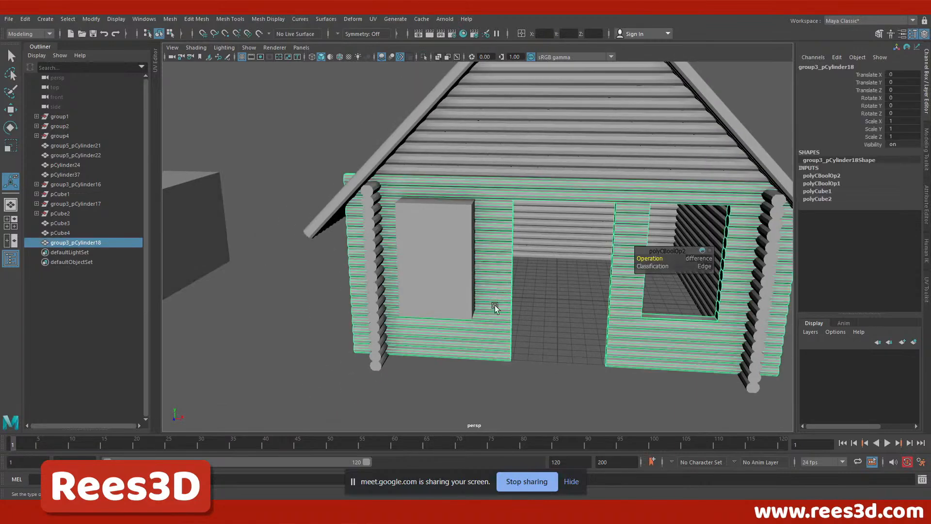
pyautogui.keyDown('shift'); pyautogui.click(445, 287); pyautogui.keyUp('shift')
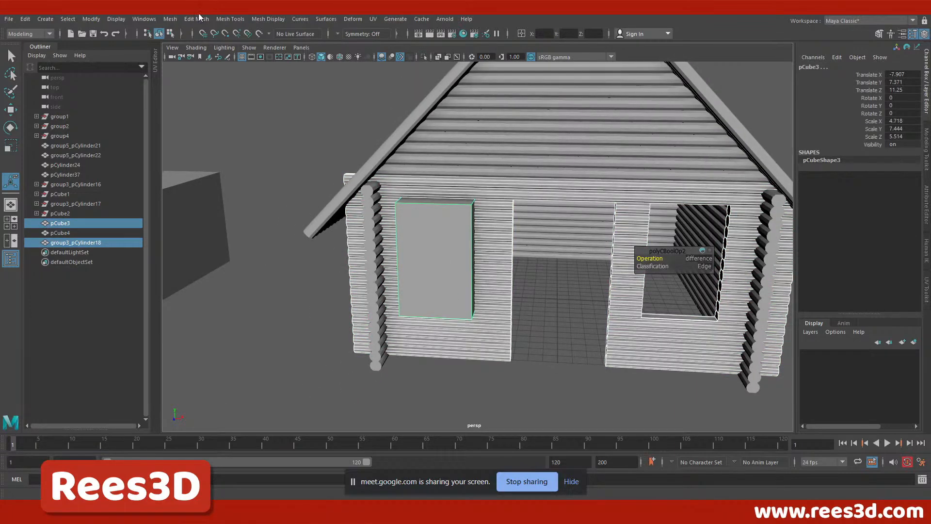
pyautogui.click(171, 19)
pyautogui.moveTo(206, 45)
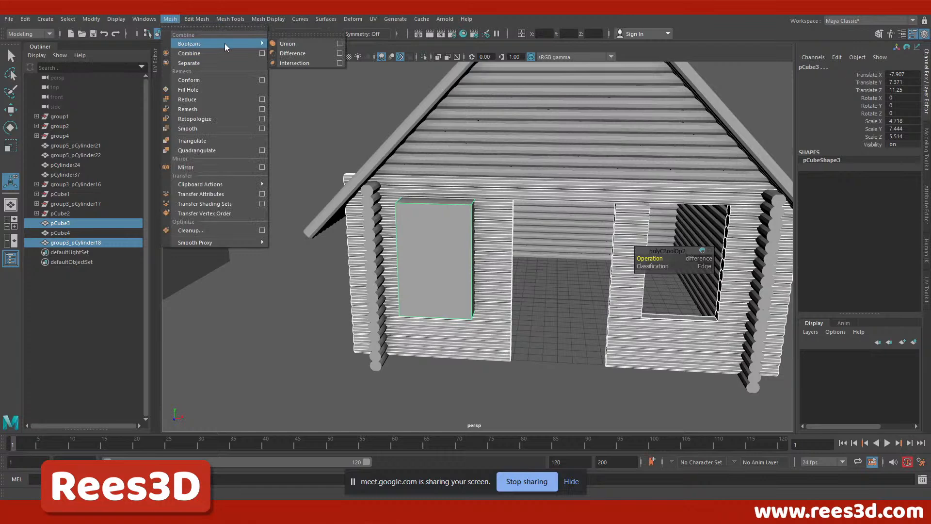
pyautogui.click(291, 53)
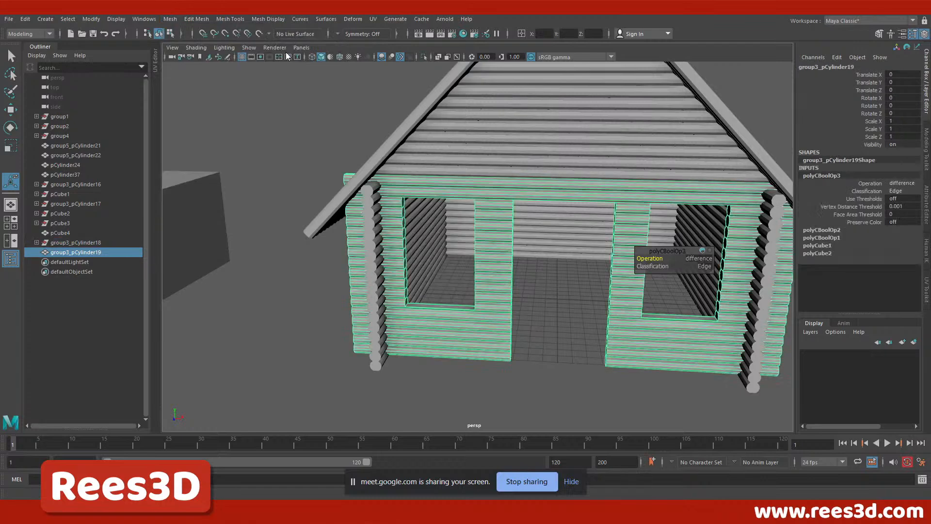
# Select the long block standing beside the building and set its Rotate Y to 90.
pyautogui.click(531, 289)
pyautogui.keyDown('alt'); pyautogui.moveTo(548, 291); pyautogui.dragTo(625, 294); pyautogui.keyUp('alt')
pyautogui.click(548, 298)
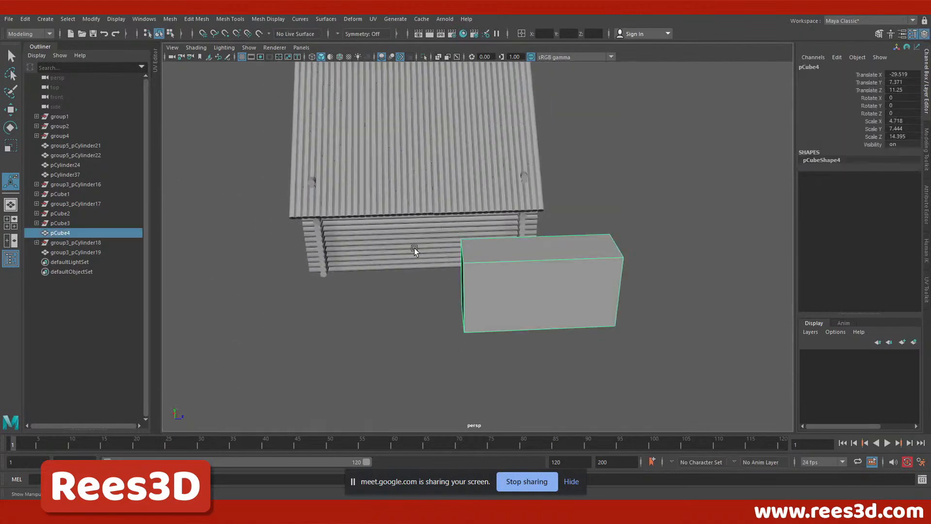
pyautogui.keyDown('alt'); pyautogui.moveTo(514, 268); pyautogui.dragTo(483, 278); pyautogui.keyUp('alt')
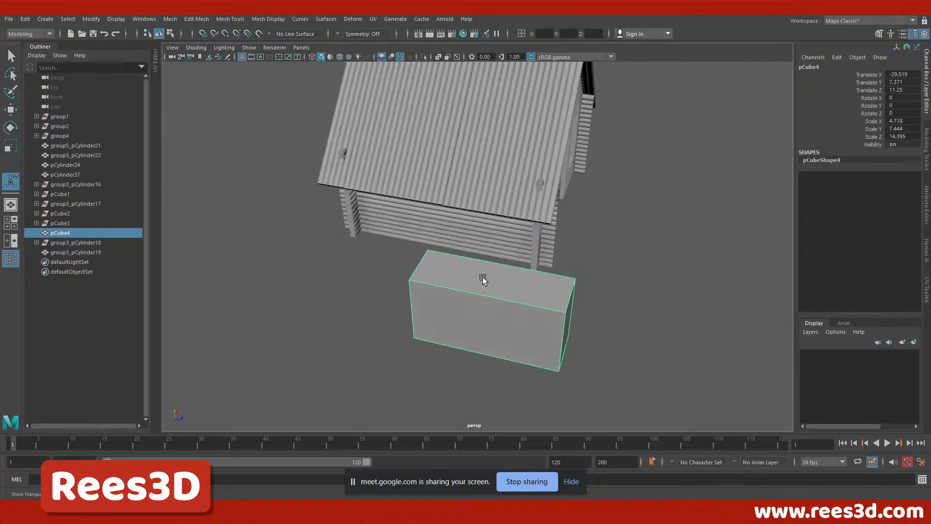
pyautogui.press('e')
pyautogui.moveTo(567, 354); pyautogui.dragTo(427, 354)
pyautogui.doubleClick(903, 106)
pyautogui.write('90')
pyautogui.press('Return')
# Move the rotated block into the side wall near the front corner, at about Translate X -9.244 and Z 6.343.
pyautogui.keyDown('alt'); pyautogui.moveTo(461, 326); pyautogui.dragTo(508, 274); pyautogui.keyUp('alt')
pyautogui.press('r')
pyautogui.press('w')
pyautogui.moveTo(451, 261); pyautogui.dragTo(496, 240)
pyautogui.keyDown('alt'); pyautogui.moveTo(495, 240); pyautogui.dragTo(563, 282, button='right'); pyautogui.keyUp('alt')
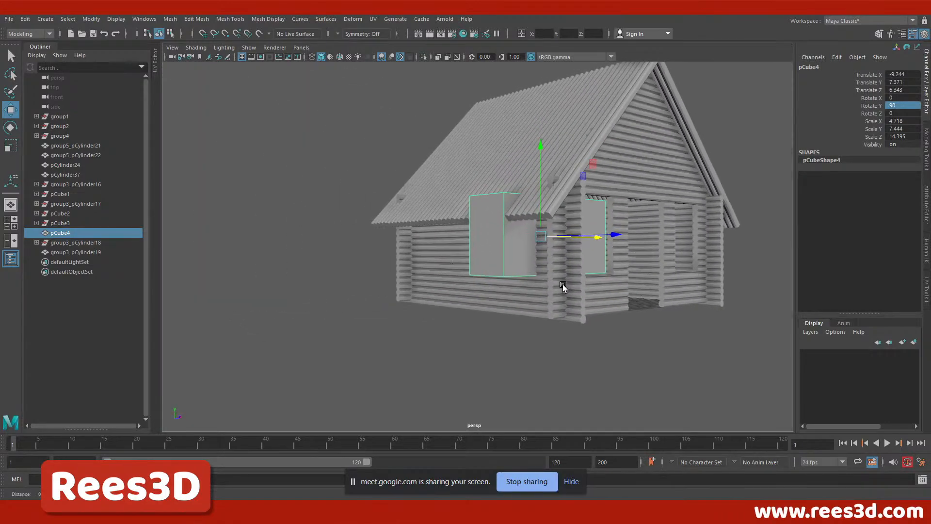
pyautogui.keyDown('alt'); pyautogui.moveTo(564, 282); pyautogui.dragTo(518, 297); pyautogui.keyUp('alt')
pyautogui.keyDown('alt'); pyautogui.moveTo(518, 297); pyautogui.dragTo(612, 328, button='right'); pyautogui.keyUp('alt')
pyautogui.keyDown('alt'); pyautogui.moveTo(612, 328); pyautogui.dragTo(667, 295); pyautogui.keyUp('alt')
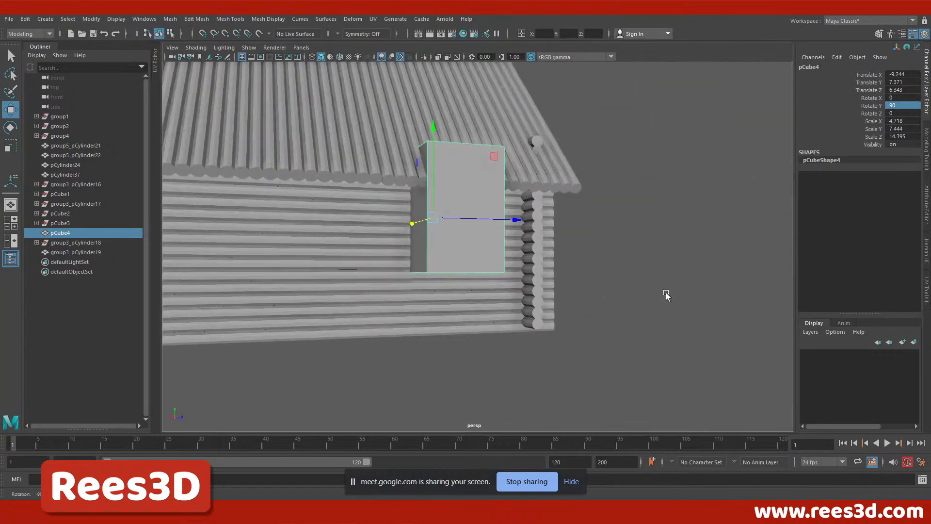
# Check the side wall's logs one by one down to the window block's lower edge to see which ones it crosses.
pyautogui.keyDown('alt'); pyautogui.moveTo(560, 310); pyautogui.dragTo(586, 322, button='middle'); pyautogui.keyUp('alt')
pyautogui.keyDown('alt'); pyautogui.moveTo(587, 322); pyautogui.dragTo(587, 320); pyautogui.keyUp('alt')
pyautogui.keyDown('alt'); pyautogui.moveTo(586, 320); pyautogui.dragTo(415, 257, button='right'); pyautogui.keyUp('alt')
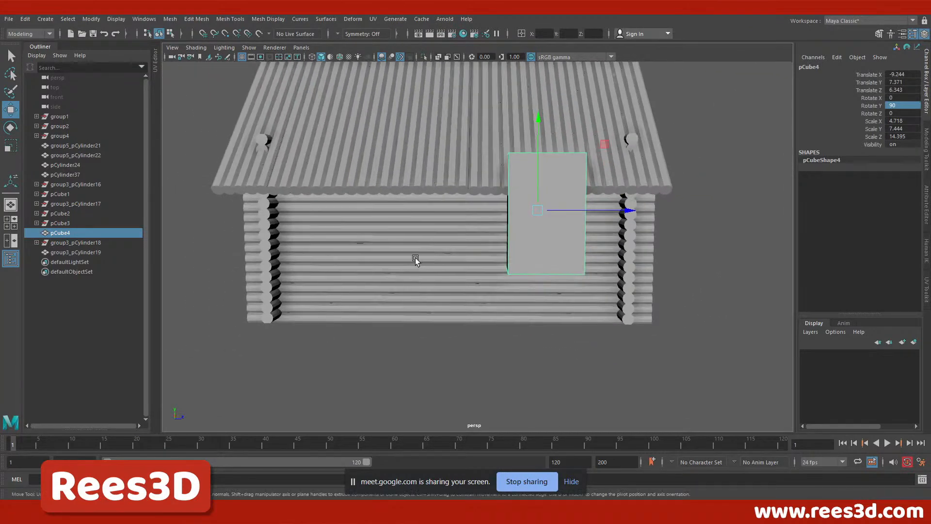
pyautogui.click(415, 257)
pyautogui.click(416, 231)
pyautogui.click(422, 218)
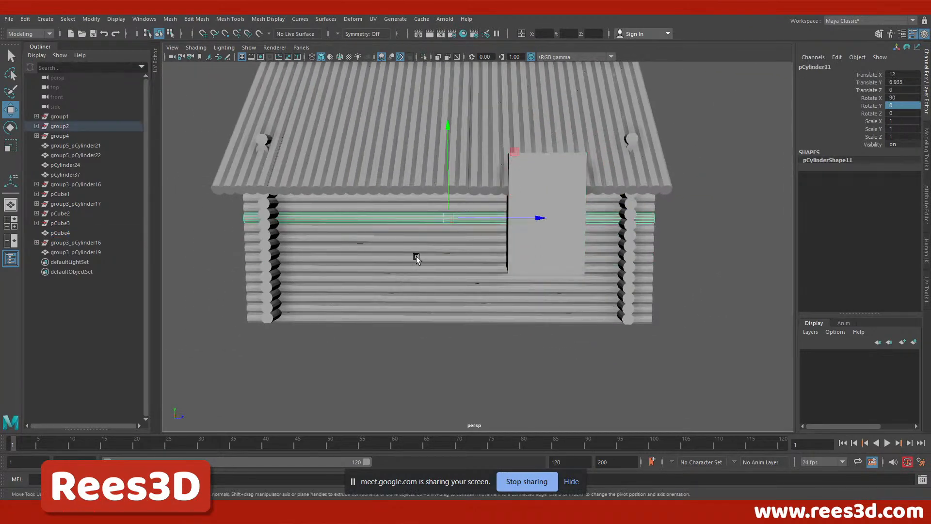
pyautogui.click(435, 233)
pyautogui.click(434, 247)
pyautogui.click(432, 257)
pyautogui.click(431, 267)
pyautogui.click(430, 280)
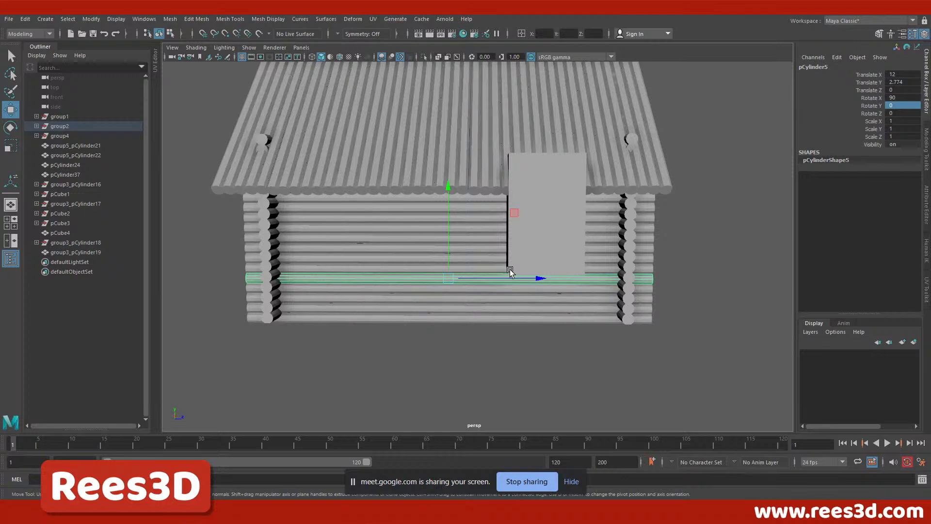
# Select the side-wall logs that cross the window block, from its lower edge up to the roof.
pyautogui.moveTo(510, 271)
pyautogui.keyDown('alt'); pyautogui.mouseDown()
pyautogui.moveTo(420, 237)
pyautogui.moveTo(459, 259)
pyautogui.moveTo(382, 280)
pyautogui.moveTo(439, 258)
pyautogui.moveTo(427, 272)
pyautogui.moveTo(498, 284)
pyautogui.mouseUp(); pyautogui.keyUp('alt')
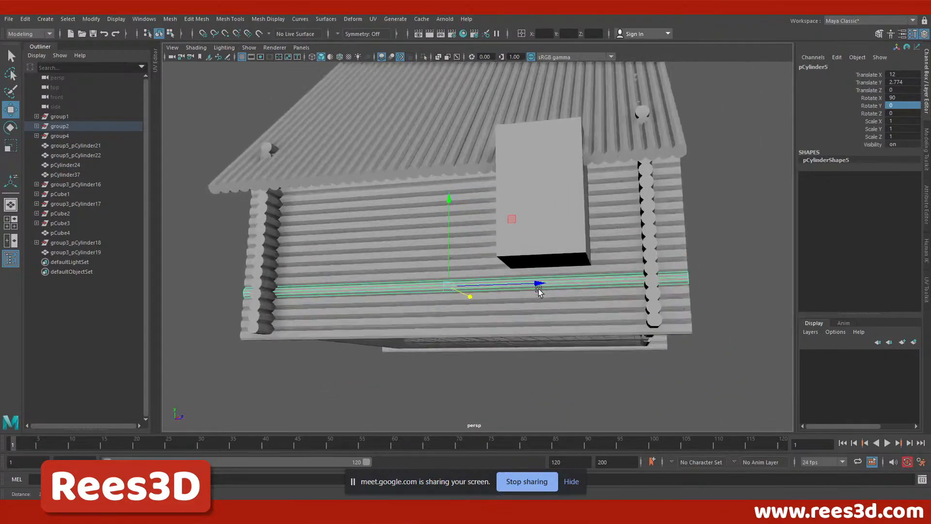
pyautogui.keyDown('alt'); pyautogui.moveTo(499, 284); pyautogui.dragTo(532, 315, button='right'); pyautogui.keyUp('alt')
pyautogui.click(618, 287)
pyautogui.keyDown('shift'); pyautogui.click(618, 276); pyautogui.keyUp('shift')
pyautogui.keyDown('shift'); pyautogui.click(615, 255); pyautogui.keyUp('shift')
pyautogui.keyDown('shift'); pyautogui.click(613, 234); pyautogui.keyUp('shift')
pyautogui.keyDown('shift'); pyautogui.click(617, 227); pyautogui.keyUp('shift')
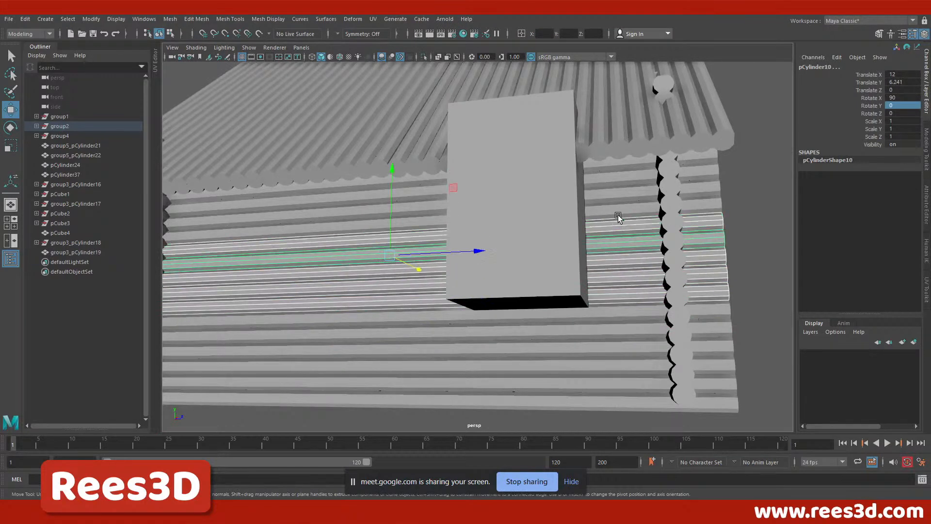
pyautogui.keyDown('shift'); pyautogui.click(619, 205); pyautogui.keyUp('shift')
pyautogui.keyDown('shift'); pyautogui.click(614, 188); pyautogui.keyUp('shift')
pyautogui.keyDown('shift'); pyautogui.click(617, 173); pyautogui.keyUp('shift')
pyautogui.keyDown('alt'); pyautogui.moveTo(664, 253); pyautogui.dragTo(580, 235); pyautogui.keyUp('alt')
pyautogui.keyDown('shift'); pyautogui.click(558, 144); pyautogui.keyUp('shift')
pyautogui.keyDown('shift'); pyautogui.click(559, 116); pyautogui.keyUp('shift')
# Combine the selected side-wall logs into a single mesh.
pyautogui.keyDown('alt'); pyautogui.moveTo(569, 176); pyautogui.dragTo(599, 181); pyautogui.keyUp('alt')
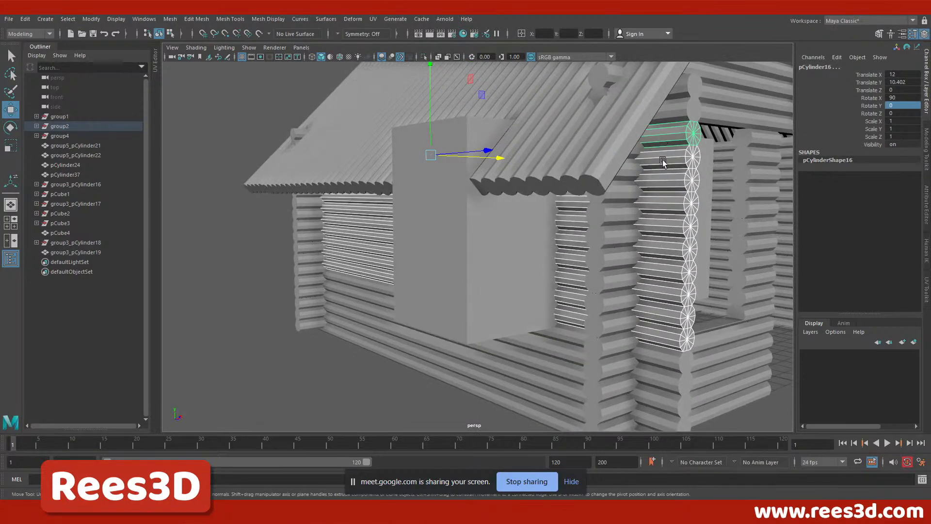
pyautogui.keyDown('alt'); pyautogui.moveTo(526, 315); pyautogui.dragTo(587, 302); pyautogui.keyUp('alt')
pyautogui.keyDown('alt'); pyautogui.moveTo(508, 316); pyautogui.dragTo(495, 331); pyautogui.keyUp('alt')
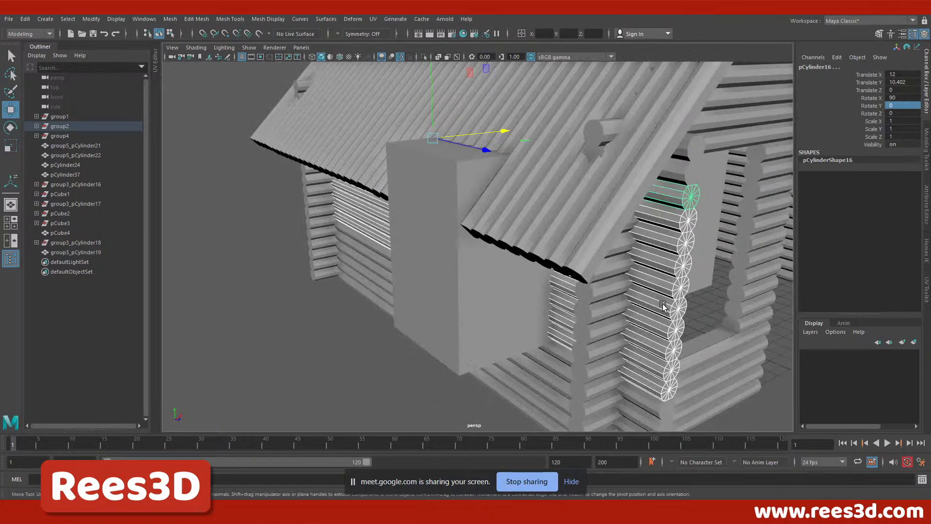
pyautogui.keyDown('shift'); pyautogui.moveTo(676, 239); pyautogui.dragTo(653, 445, button='right'); pyautogui.keyUp('shift')
# Select the combined logs' rear-end vertices and pull them forward along the wall to the front side of the window block.
pyautogui.keyDown('alt'); pyautogui.moveTo(699, 420); pyautogui.dragTo(505, 366); pyautogui.keyUp('alt')
pyautogui.moveTo(482, 249); pyautogui.dragTo(452, 247, button='right')
pyautogui.moveTo(254, 104); pyautogui.dragTo(332, 341)
pyautogui.moveTo(397, 236); pyautogui.dragTo(687, 281)
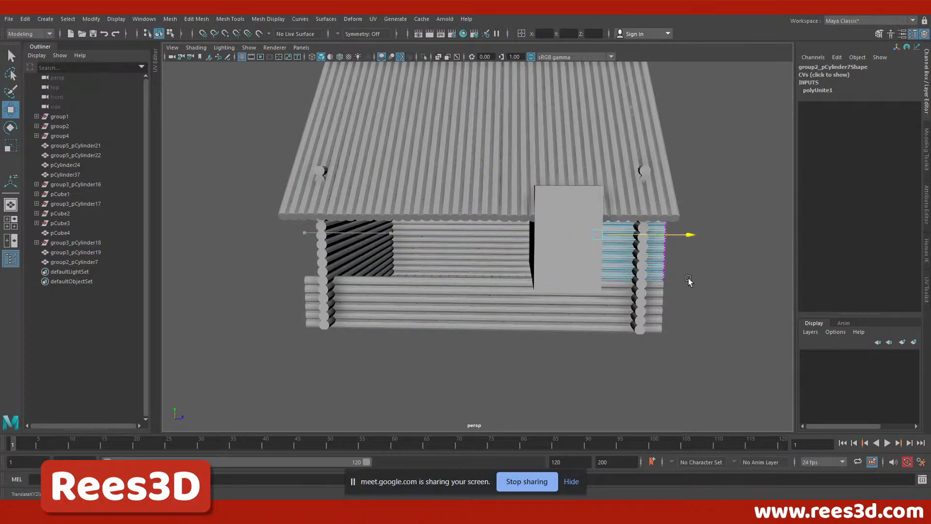
# Align the moved end vertices with the window block's front edge in the side view and return the logs to object mode.
pyautogui.press('space')
pyautogui.press('space')
pyautogui.scroll(-3, 453, 329)
pyautogui.press('space')
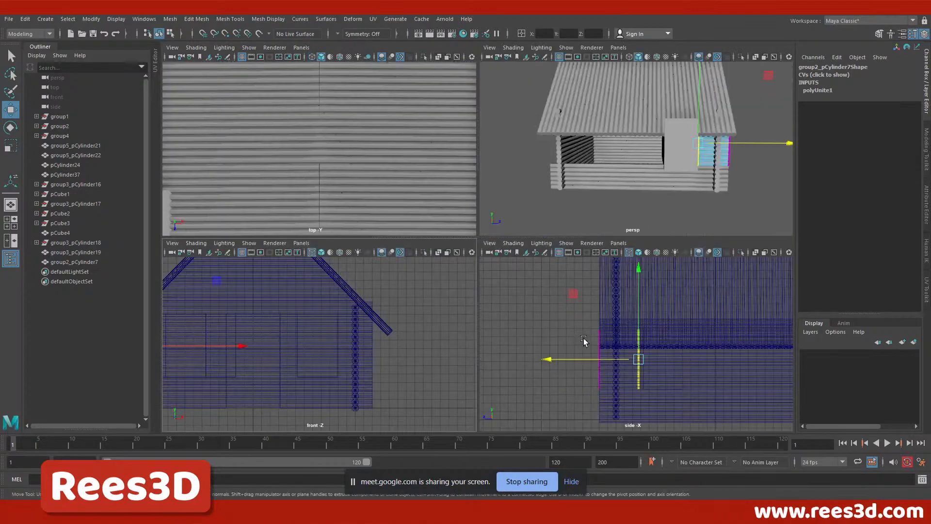
pyautogui.press('space')
pyautogui.keyDown('alt'); pyautogui.moveTo(536, 334); pyautogui.dragTo(791, 340, button='right'); pyautogui.keyUp('alt')
pyautogui.keyDown('alt'); pyautogui.moveTo(323, 330); pyautogui.dragTo(549, 297, button='right'); pyautogui.keyUp('alt')
pyautogui.keyDown('alt'); pyautogui.moveTo(549, 297); pyautogui.dragTo(515, 243, button='middle'); pyautogui.keyUp('alt')
pyautogui.moveTo(400, 245); pyautogui.dragTo(423, 250)
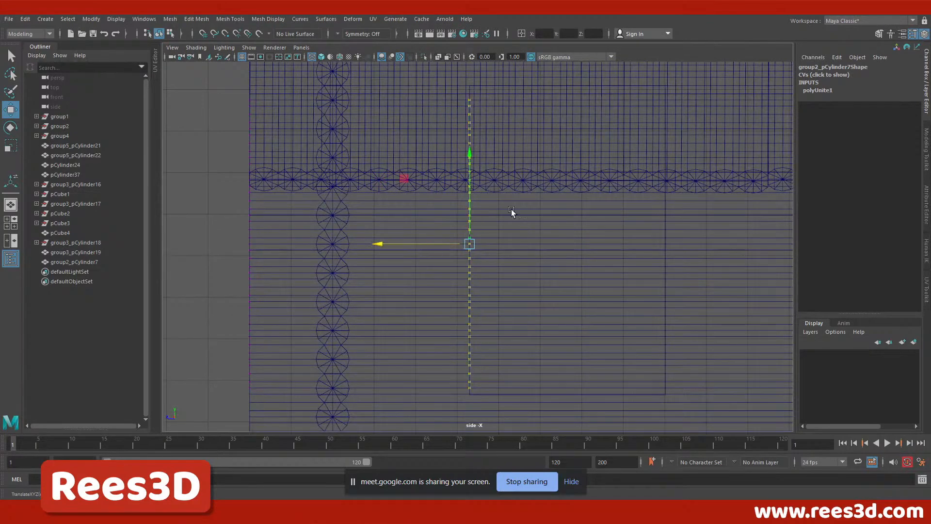
pyautogui.press('space')
pyautogui.press('space')
pyautogui.keyDown('alt'); pyautogui.moveTo(575, 239); pyautogui.dragTo(631, 270); pyautogui.keyUp('alt')
pyautogui.moveTo(658, 256); pyautogui.dragTo(679, 272, button='right')
pyautogui.keyDown('alt'); pyautogui.moveTo(679, 272); pyautogui.dragTo(658, 272); pyautogui.keyUp('alt')
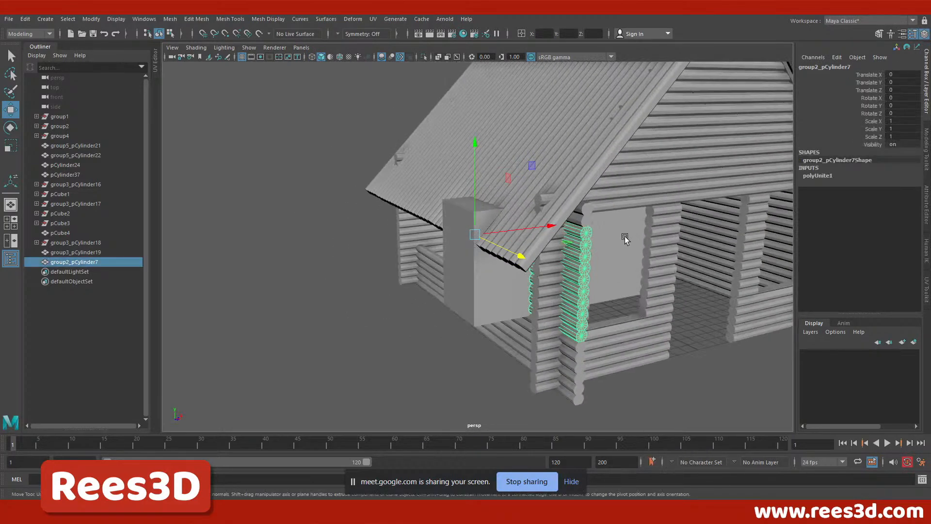
pyautogui.keyDown('alt'); pyautogui.moveTo(526, 321); pyautogui.dragTo(588, 311); pyautogui.keyUp('alt')
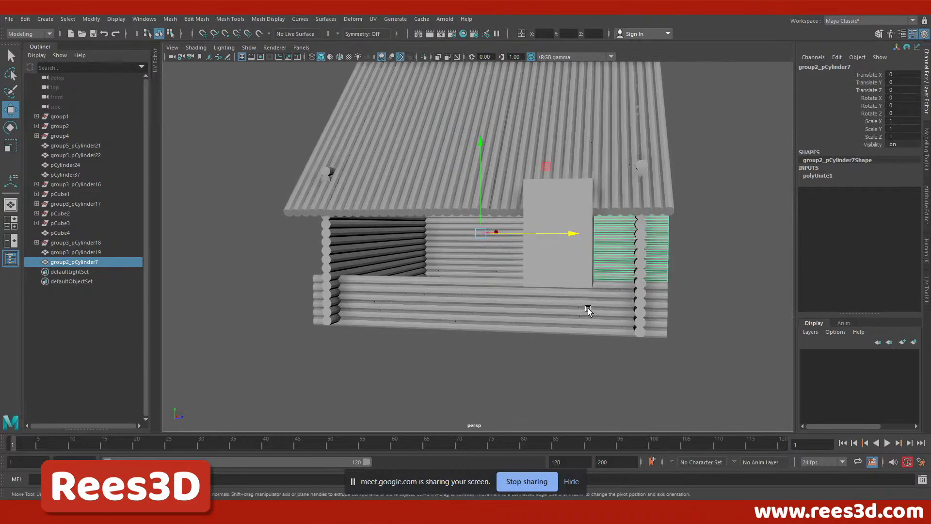
pyautogui.keyDown('alt'); pyautogui.moveTo(669, 235); pyautogui.dragTo(437, 223); pyautogui.keyUp('alt')
pyautogui.keyDown('alt'); pyautogui.moveTo(671, 206); pyautogui.dragTo(658, 246); pyautogui.keyUp('alt')
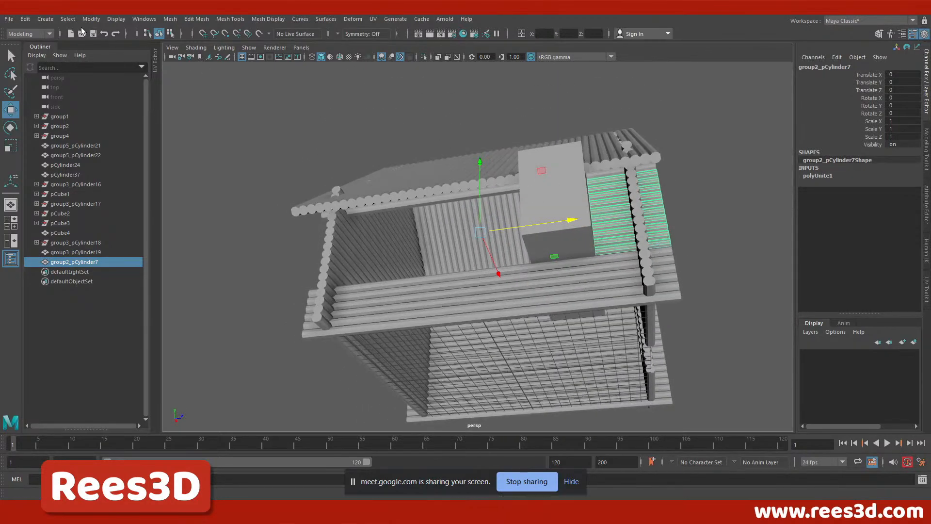
pyautogui.click(25, 20)
pyautogui.click(42, 123)
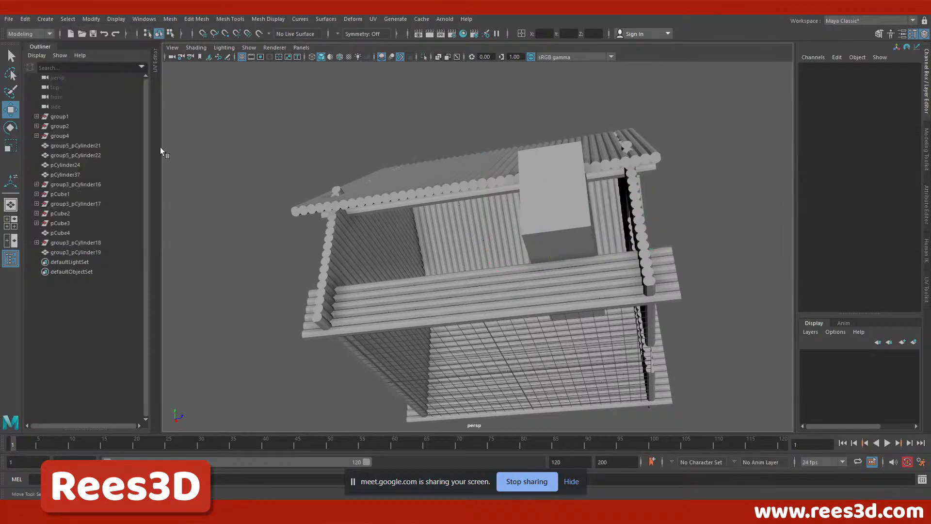
pyautogui.hotkey('ctrl', 'z')
# Delete the construction history of all objects in the scene.
pyautogui.keyDown('alt'); pyautogui.moveTo(417, 250); pyautogui.dragTo(375, 246); pyautogui.keyUp('alt')
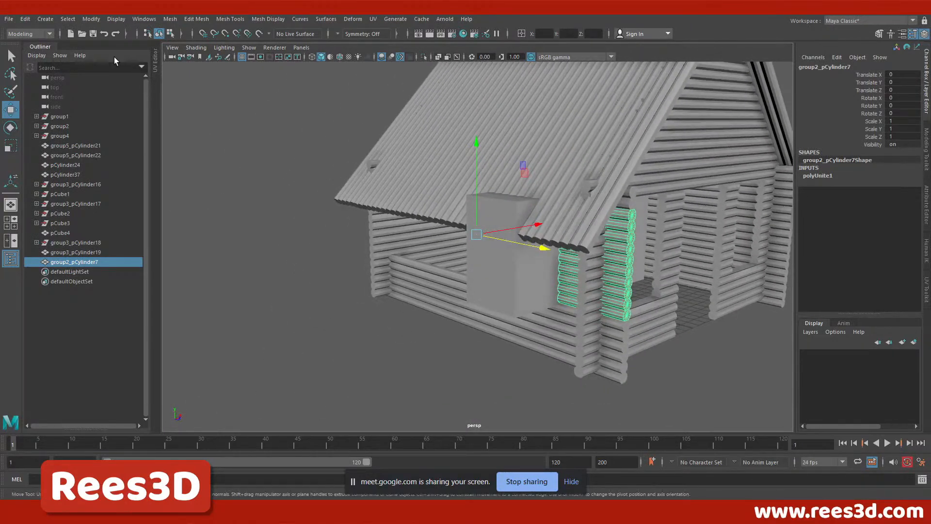
pyautogui.click(25, 19)
pyautogui.moveTo(62, 136)
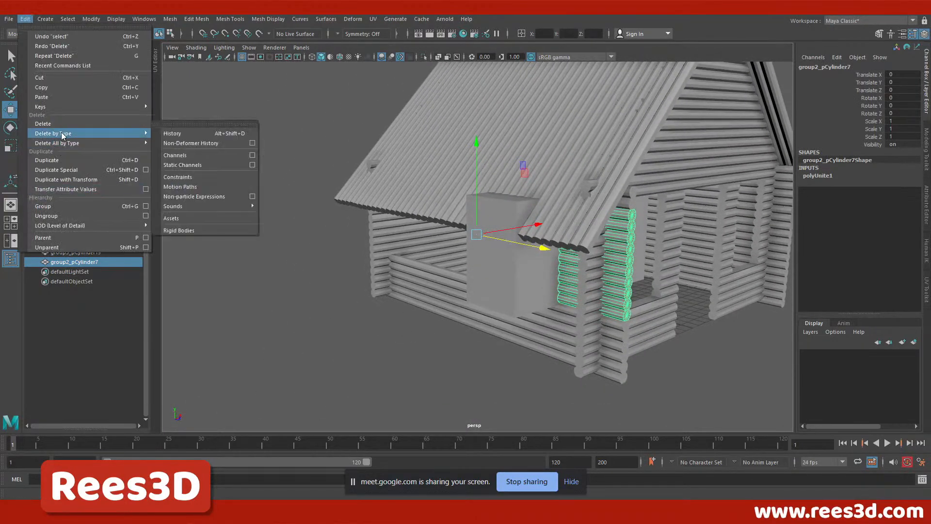
pyautogui.click(193, 143)
# Duplicate the shortened log section at the front corner and move the copy behind the window block, to about Translate Z -10.25.
pyautogui.keyDown('alt'); pyautogui.moveTo(339, 239); pyautogui.dragTo(410, 347); pyautogui.keyUp('alt')
pyautogui.click(505, 337)
pyautogui.click(605, 233)
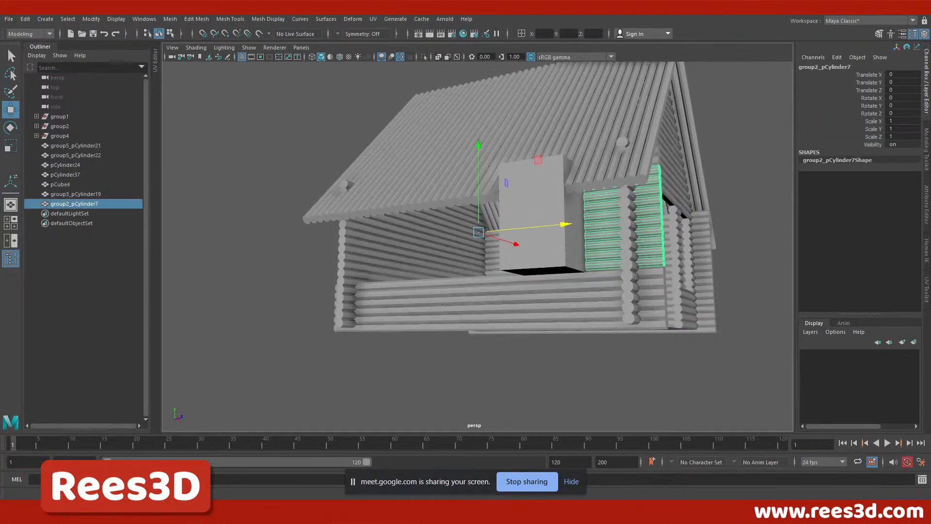
pyautogui.click(23, 19)
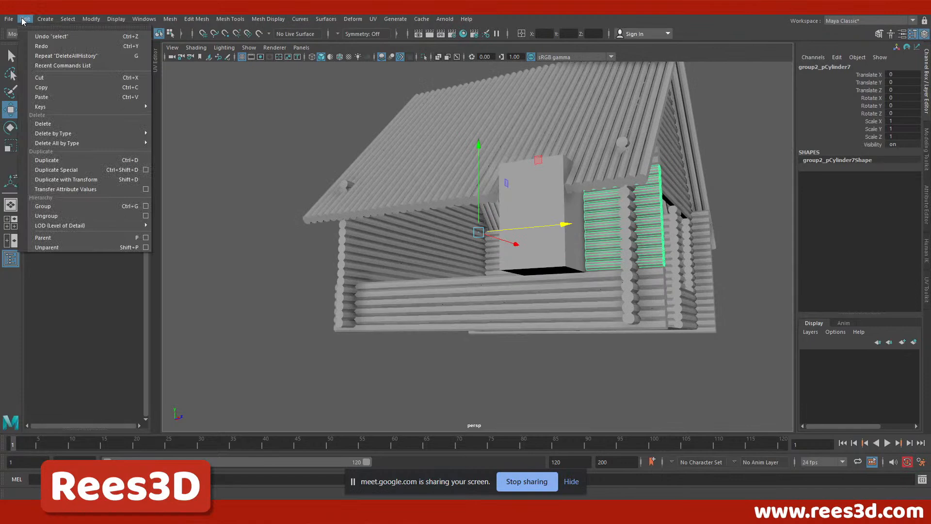
pyautogui.click(46, 160)
pyautogui.keyDown('alt'); pyautogui.moveTo(501, 215); pyautogui.dragTo(438, 246); pyautogui.keyUp('alt')
# Fine-tune the copied log section against the window block's rear edge in the side view, at about Translate Z -10.001.
pyautogui.press('space')
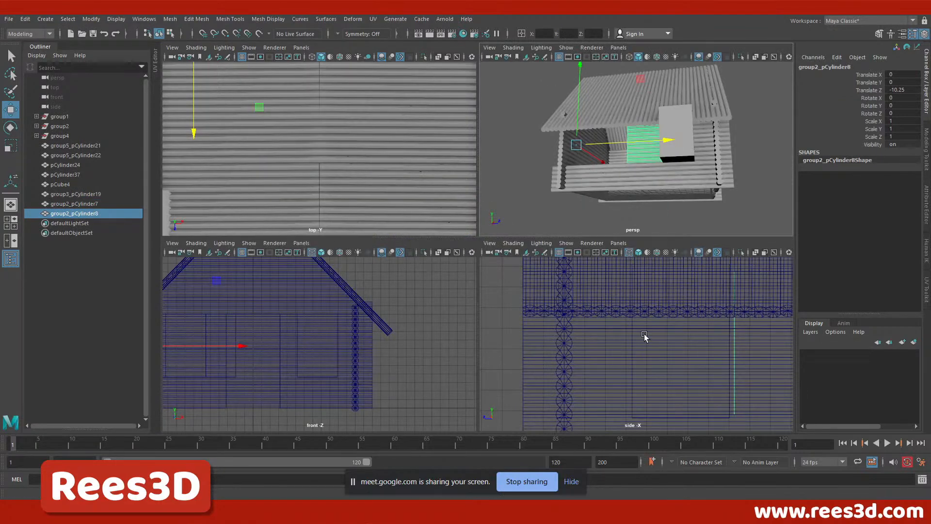
pyautogui.press('space')
pyautogui.scroll(-5, 646, 291)
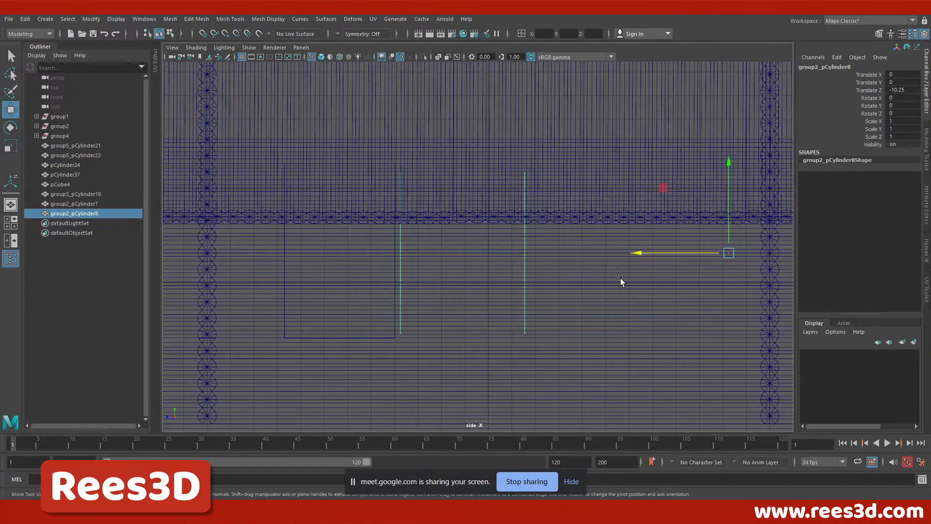
pyautogui.moveTo(661, 259); pyautogui.dragTo(651, 254)
pyautogui.press('space')
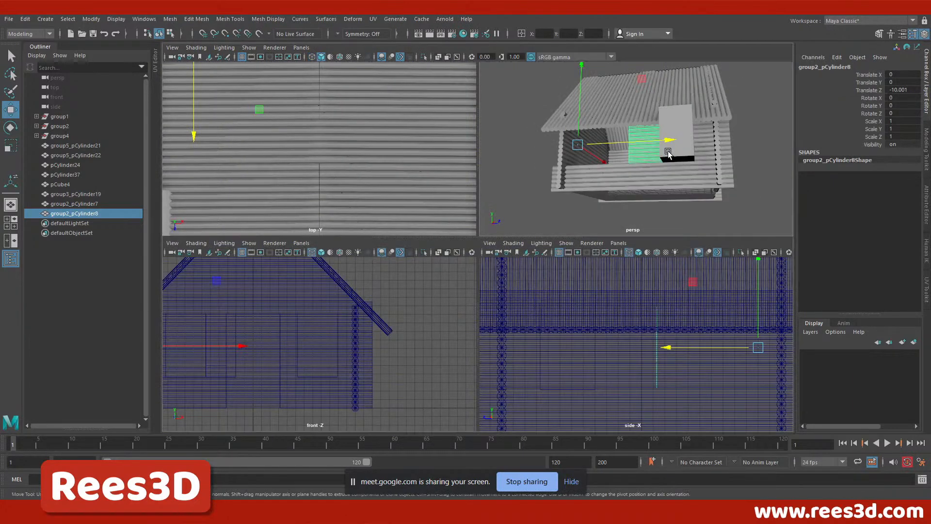
pyautogui.press('space')
# Move the window block along the side wall to the second window position near the rear corner.
pyautogui.keyDown('alt'); pyautogui.moveTo(583, 262); pyautogui.dragTo(619, 242); pyautogui.keyUp('alt')
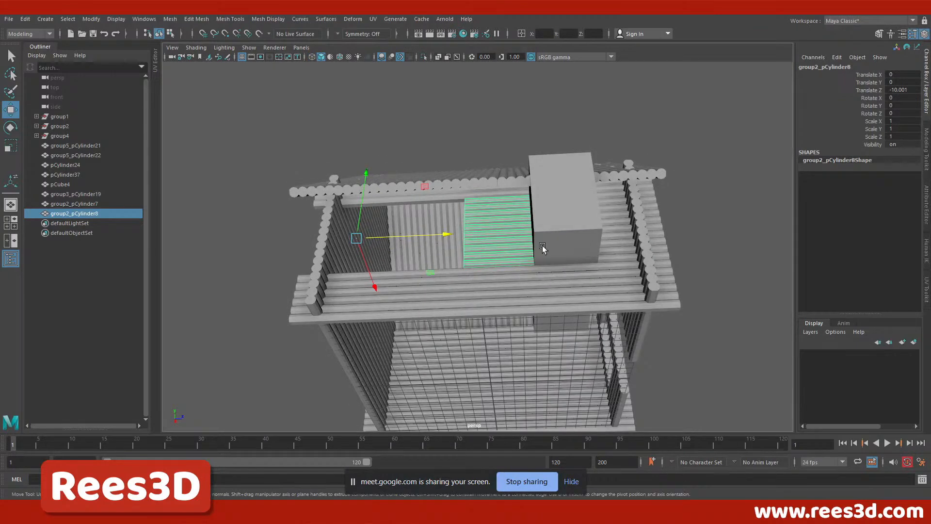
pyautogui.keyDown('alt'); pyautogui.moveTo(488, 244); pyautogui.dragTo(499, 283); pyautogui.keyUp('alt')
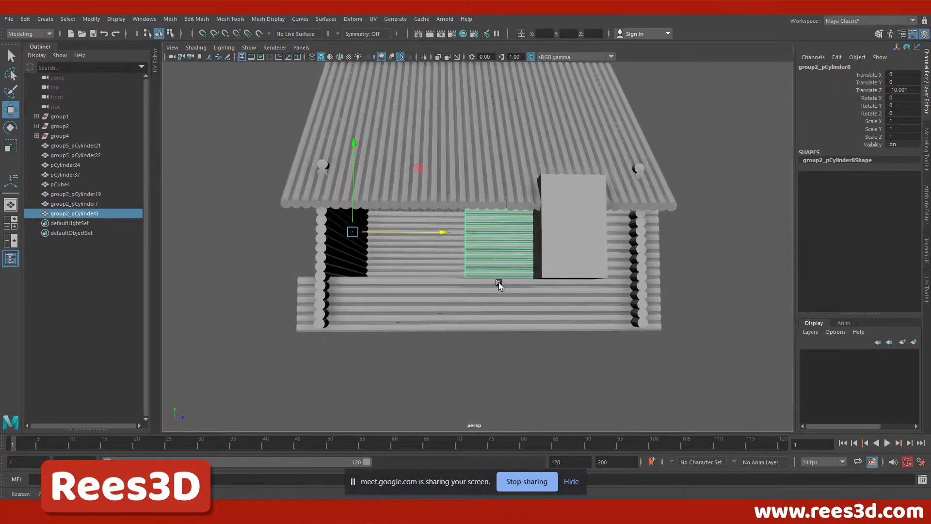
pyautogui.click(571, 238)
pyautogui.moveTo(645, 237); pyautogui.dragTo(505, 247)
# Adjust the middle log section's rear-end vertices to meet the front edge of the relocated window block, checking alignment in the side view.
pyautogui.click(505, 247)
pyautogui.moveTo(731, 209); pyautogui.dragTo(693, 208, button='right')
pyautogui.moveTo(481, 144); pyautogui.dragTo(420, 340)
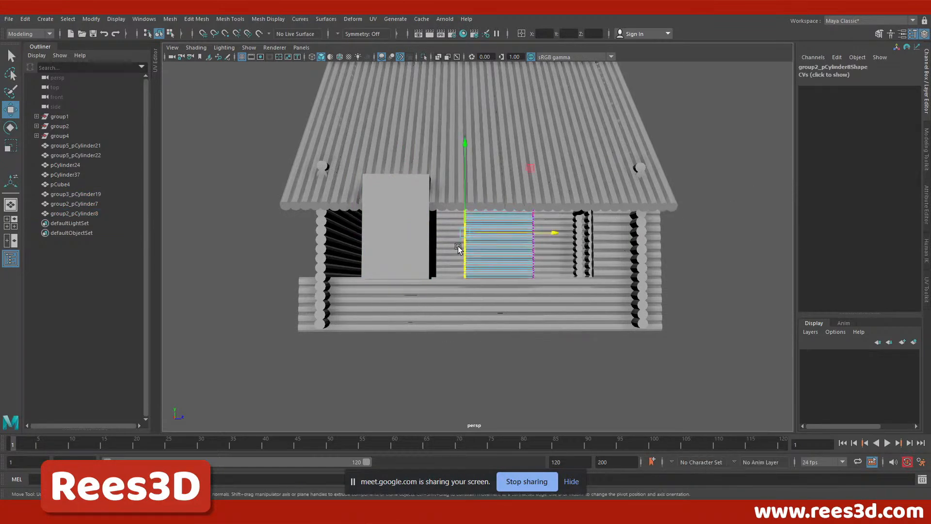
pyautogui.press('space')
pyautogui.press('space')
pyautogui.scroll(3, 534, 305)
pyautogui.moveTo(490, 255)
pyautogui.mouseDown()
pyautogui.moveTo(563, 264)
pyautogui.moveTo(513, 254)
pyautogui.mouseUp()
pyautogui.press('space')
pyautogui.press('space')
pyautogui.moveTo(502, 246); pyautogui.dragTo(492, 301, button='right')
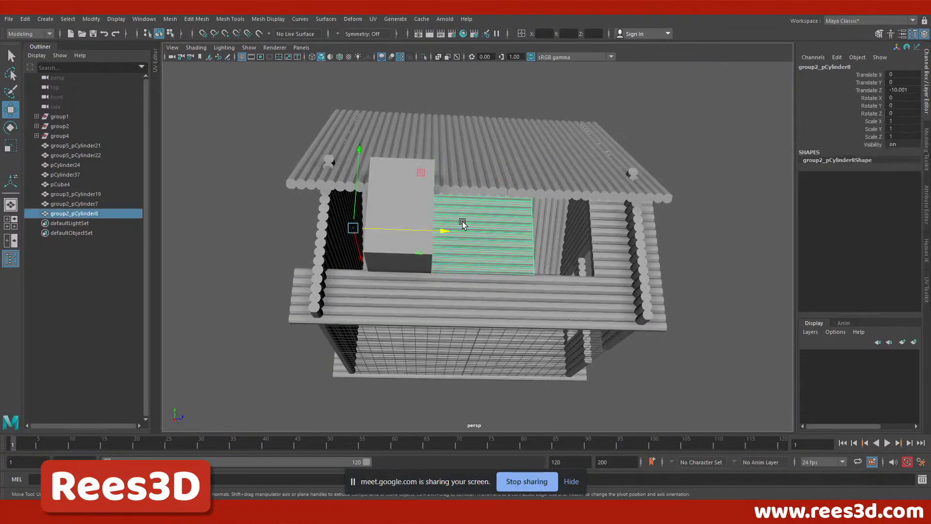
# Duplicate the middle log section and align the copy with the wall's rear end, at about Translate Z -20.107.
pyautogui.hotkey('ctrl', 'd')
pyautogui.moveTo(411, 228); pyautogui.dragTo(283, 250)
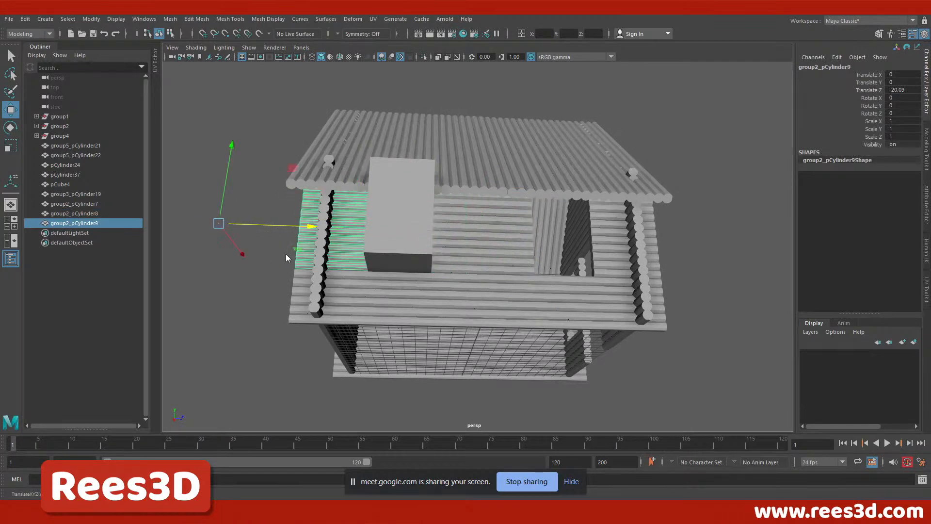
pyautogui.press('space')
pyautogui.press('space')
pyautogui.keyDown('alt'); pyautogui.moveTo(334, 292); pyautogui.dragTo(276, 290, button='middle'); pyautogui.keyUp('alt')
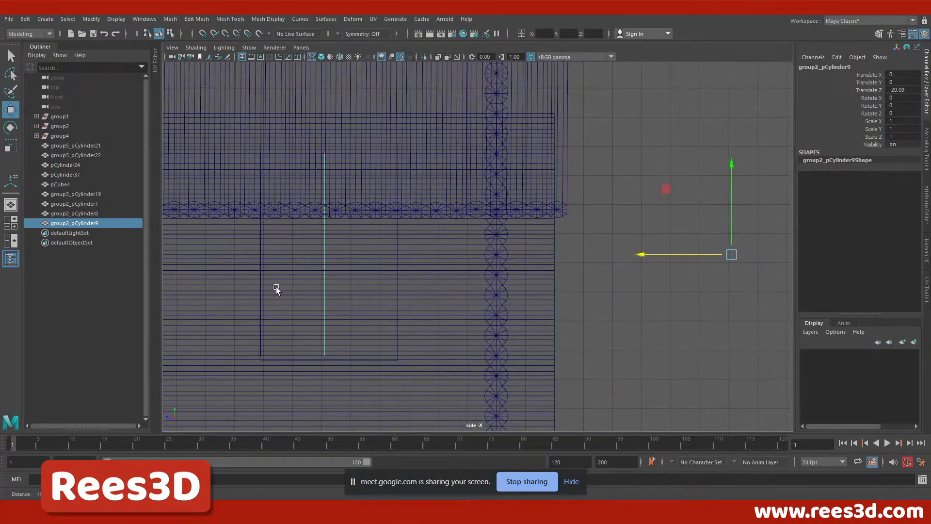
pyautogui.moveTo(650, 250); pyautogui.dragTo(650, 252)
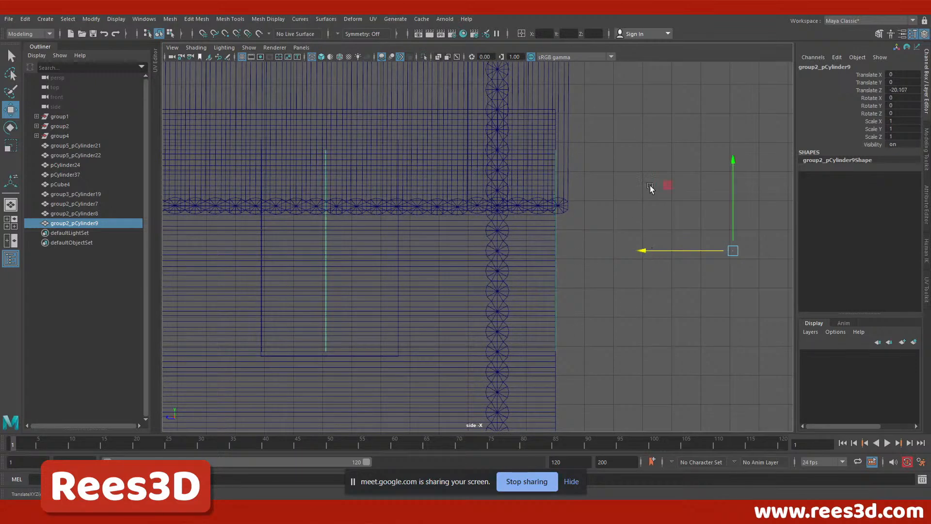
# Move the rear log section's front-end vertices back to the window block's rear edge and leave vertex editing.
pyautogui.moveTo(688, 127); pyautogui.dragTo(642, 133, button='right')
pyautogui.moveTo(318, 113); pyautogui.dragTo(346, 380)
pyautogui.moveTo(269, 251); pyautogui.dragTo(341, 269)
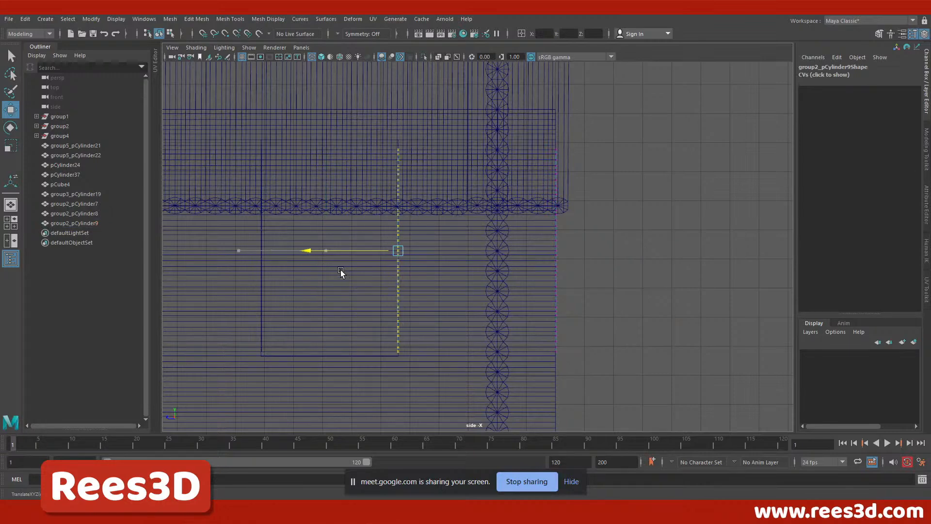
pyautogui.press('space')
pyautogui.press('space')
pyautogui.keyDown('alt'); pyautogui.moveTo(544, 265); pyautogui.dragTo(438, 266); pyautogui.keyUp('alt')
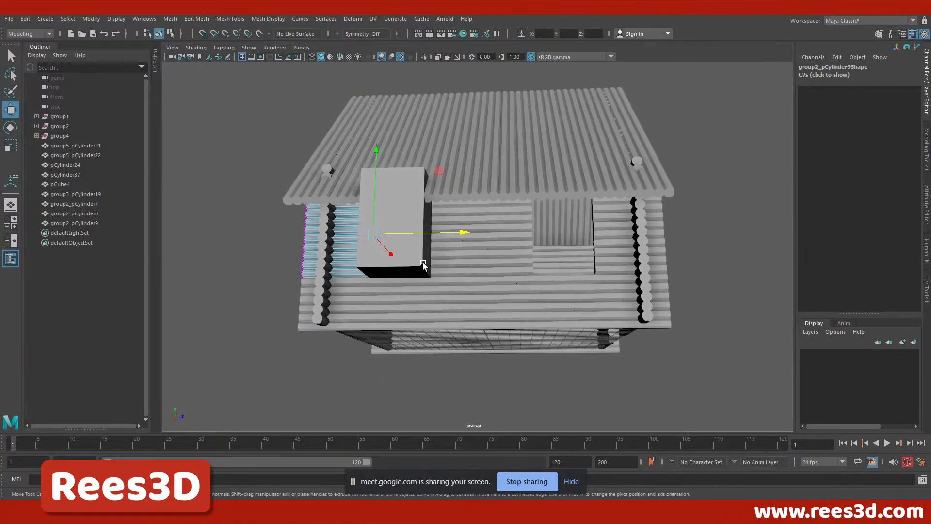
pyautogui.moveTo(417, 258); pyautogui.dragTo(408, 314, button='right')
# Move the window block out past the building's rear, to about Translate Z -23.707, and check the side wall's window openings.
pyautogui.moveTo(501, 242); pyautogui.dragTo(301, 271)
pyautogui.keyDown('alt'); pyautogui.moveTo(689, 238); pyautogui.dragTo(466, 268); pyautogui.keyUp('alt')
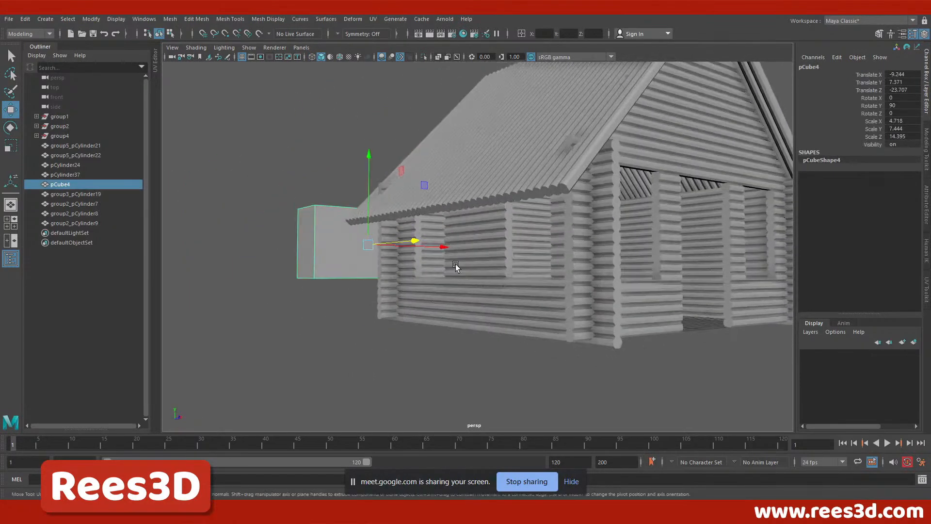
pyautogui.keyDown('alt'); pyautogui.moveTo(584, 324); pyautogui.dragTo(559, 355); pyautogui.keyUp('alt')
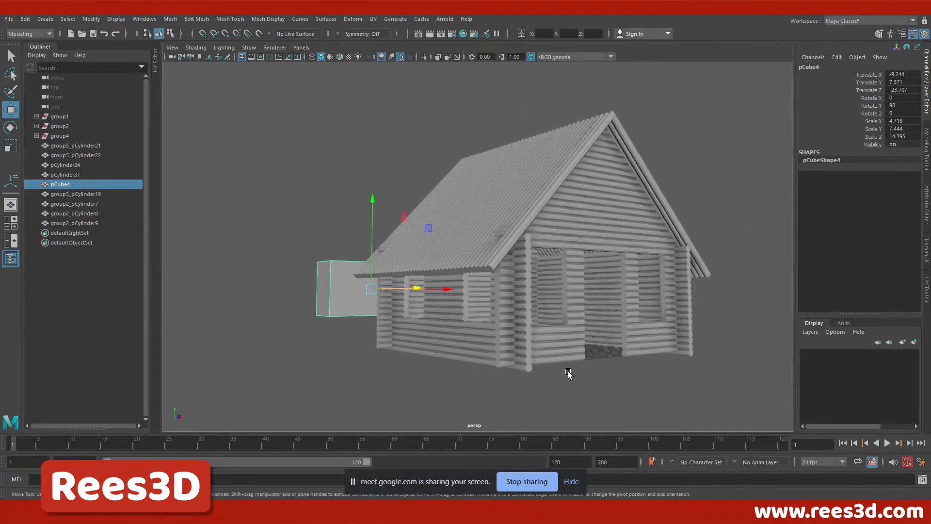
pyautogui.keyDown('alt'); pyautogui.moveTo(577, 308); pyautogui.dragTo(486, 351); pyautogui.keyUp('alt')
# Select the side wall's three window-level log sections together with the full-length logs beneath them.
pyautogui.click(409, 359)
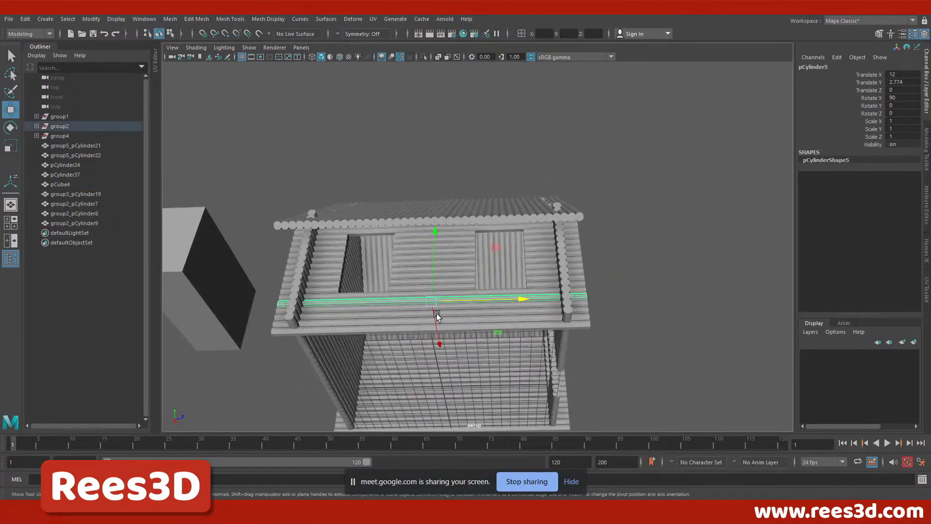
pyautogui.click(331, 286)
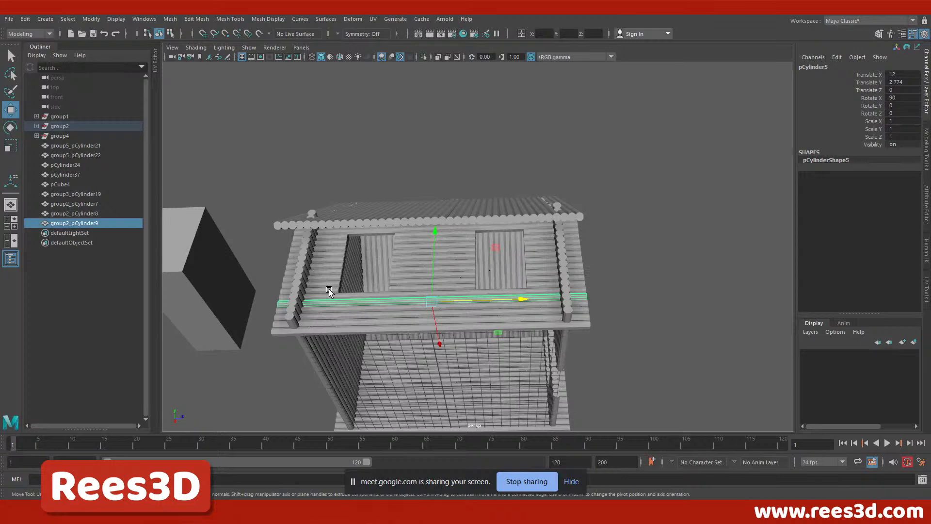
pyautogui.keyDown('shift'); pyautogui.click(416, 257); pyautogui.keyUp('shift')
pyautogui.keyDown('shift'); pyautogui.click(522, 283); pyautogui.keyUp('shift')
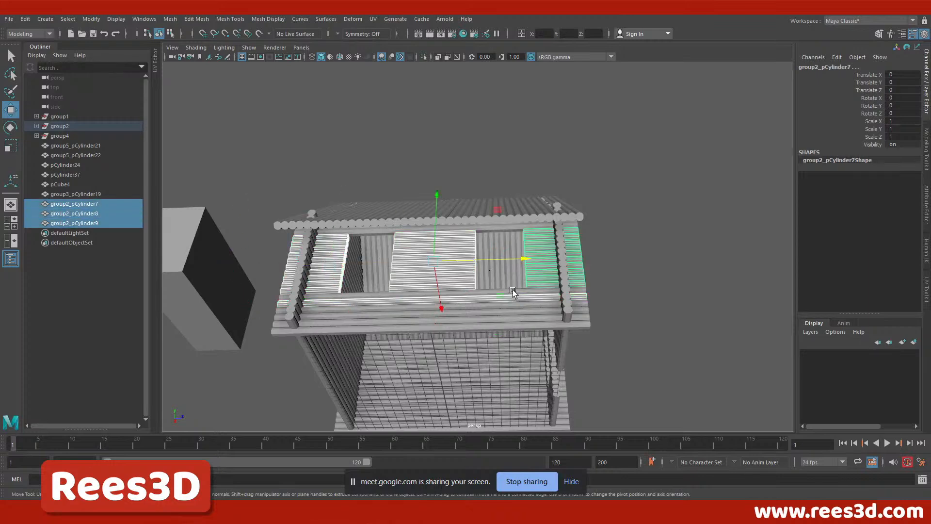
pyautogui.keyDown('shift'); pyautogui.click(513, 292); pyautogui.keyUp('shift')
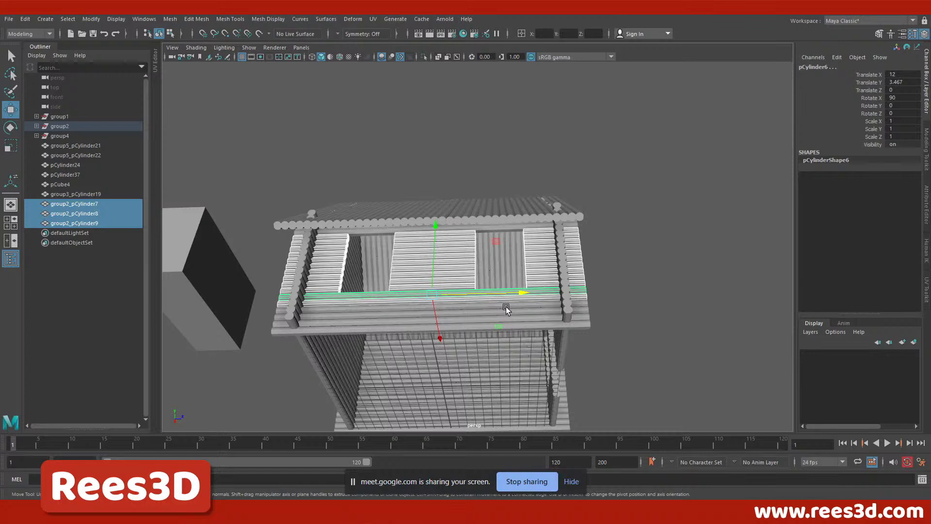
pyautogui.keyDown('shift'); pyautogui.click(506, 309); pyautogui.keyUp('shift')
pyautogui.keyDown('shift'); pyautogui.click(499, 324); pyautogui.keyUp('shift')
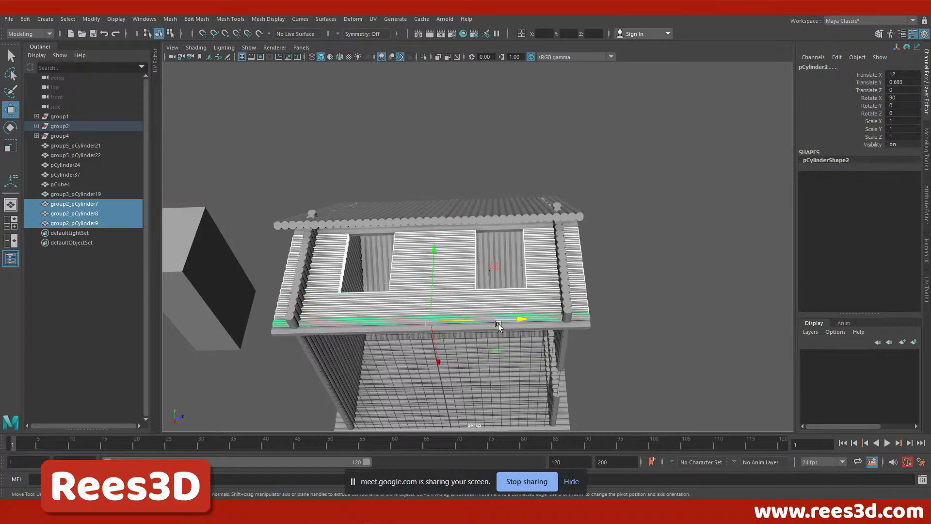
pyautogui.keyDown('alt'); pyautogui.moveTo(619, 291); pyautogui.dragTo(514, 321); pyautogui.keyUp('alt')
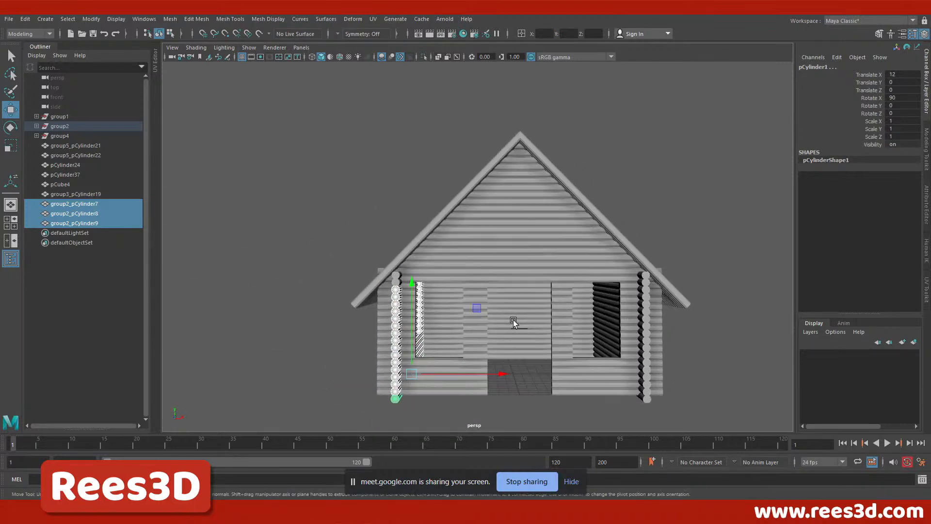
# Add the remaining logs of the side wall to the selection and combine the whole windowed side wall into one mesh.
pyautogui.keyDown('alt'); pyautogui.moveTo(394, 280); pyautogui.dragTo(439, 298, button='right'); pyautogui.keyUp('alt')
pyautogui.keyDown('alt'); pyautogui.moveTo(438, 298); pyautogui.dragTo(519, 292, button='middle'); pyautogui.keyUp('alt')
pyautogui.keyDown('shift'); pyautogui.click(414, 305); pyautogui.keyUp('shift')
pyautogui.keyDown('shift'); pyautogui.click(420, 295); pyautogui.keyUp('shift')
pyautogui.keyDown('alt'); pyautogui.moveTo(384, 286); pyautogui.dragTo(433, 275); pyautogui.keyUp('alt')
pyautogui.keyDown('shift'); pyautogui.moveTo(435, 258); pyautogui.dragTo(415, 461, button='right'); pyautogui.keyUp('shift')
# Select all logs of the windowless side wall at Translate X 12 and delete them.
pyautogui.keyDown('alt'); pyautogui.moveTo(414, 300); pyautogui.dragTo(658, 297); pyautogui.keyUp('alt')
pyautogui.moveTo(668, 220); pyautogui.dragTo(479, 182)
pyautogui.keyDown('ctrl'); pyautogui.moveTo(528, 118); pyautogui.dragTo(539, 123); pyautogui.keyUp('ctrl')
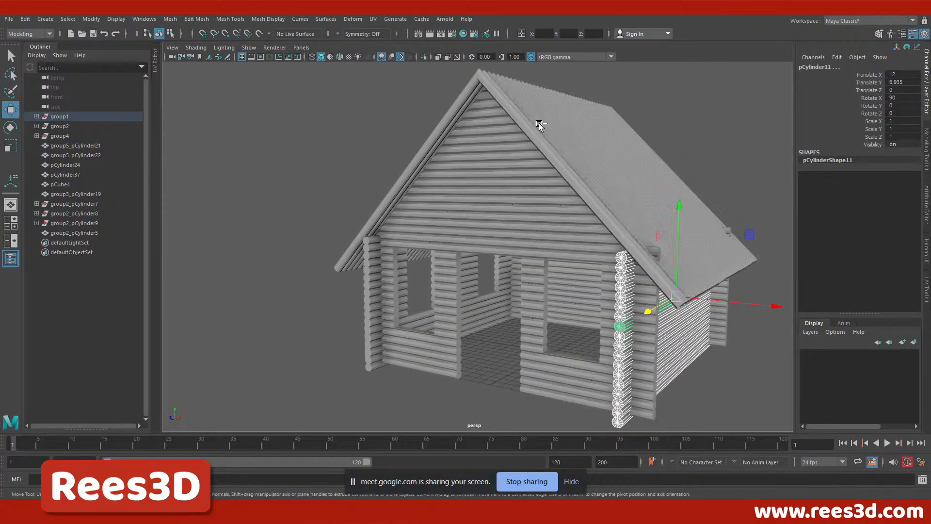
pyautogui.keyDown('alt'); pyautogui.moveTo(488, 239); pyautogui.dragTo(534, 211); pyautogui.keyUp('alt')
pyautogui.click(534, 211)
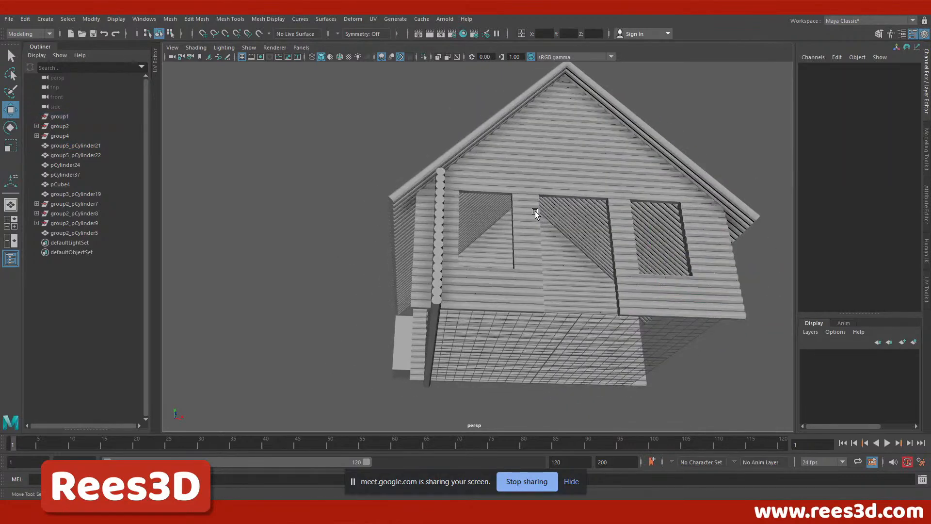
# Duplicate the combined side wall that has the window openings.
pyautogui.keyDown('alt'); pyautogui.moveTo(432, 305); pyautogui.dragTo(392, 356); pyautogui.keyUp('alt')
pyautogui.click(483, 309)
pyautogui.keyDown('alt'); pyautogui.moveTo(507, 339); pyautogui.dragTo(469, 348); pyautogui.keyUp('alt')
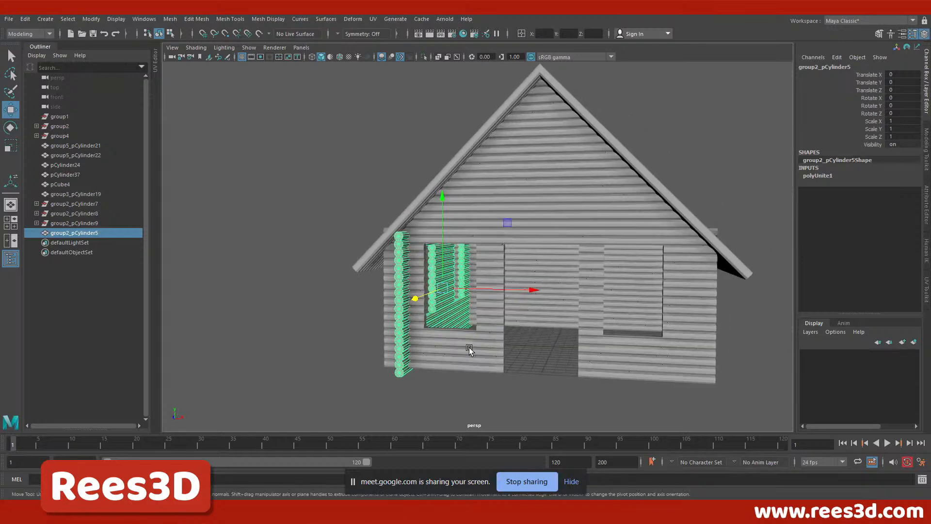
pyautogui.hotkey('ctrl', 'd')
pyautogui.press('e')
pyautogui.moveTo(449, 302); pyautogui.dragTo(570, 283)
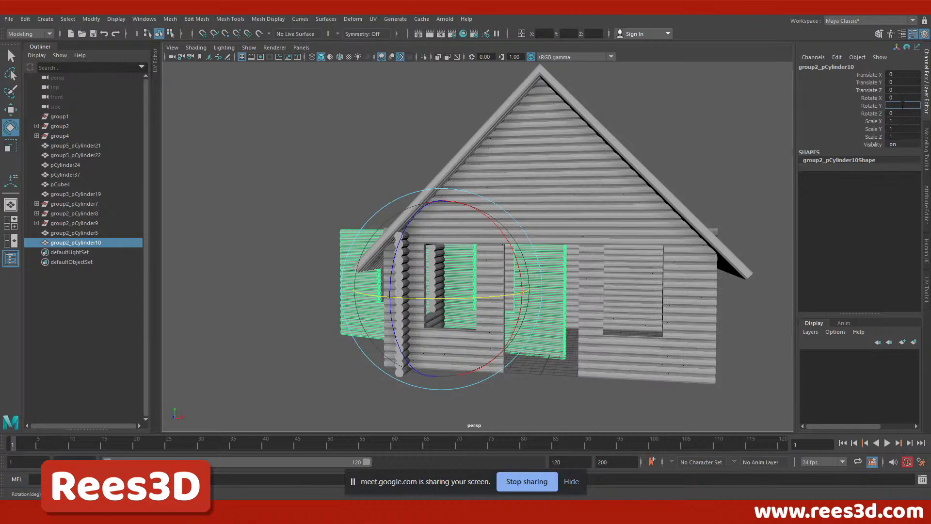
pyautogui.write('0')
pyautogui.press('Return')
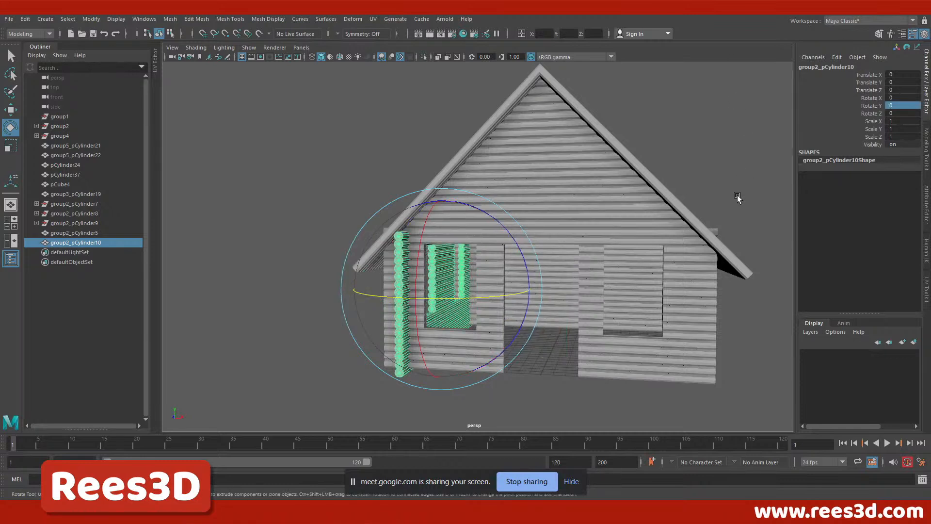
# Move the side wall copy across to the building's open side and snap it to the grid in the top view.
pyautogui.click(10, 111)
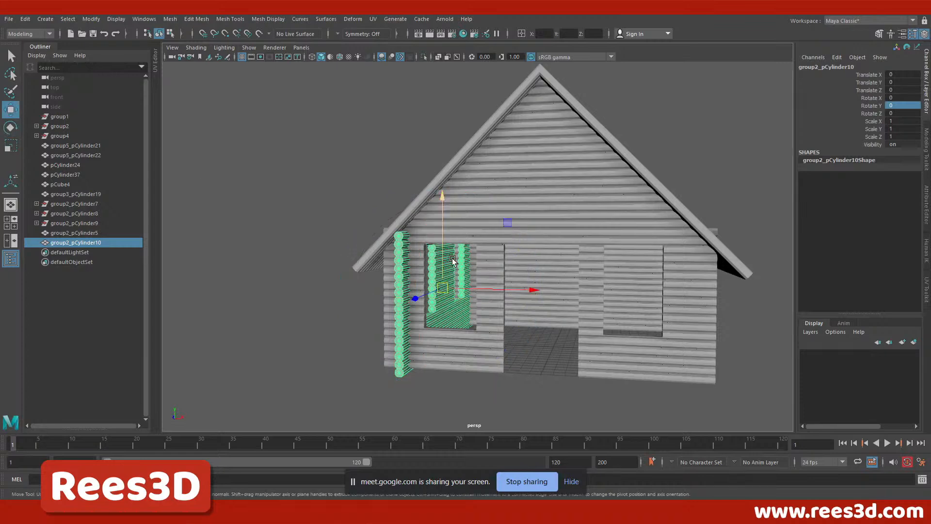
pyautogui.moveTo(507, 285); pyautogui.dragTo(732, 383)
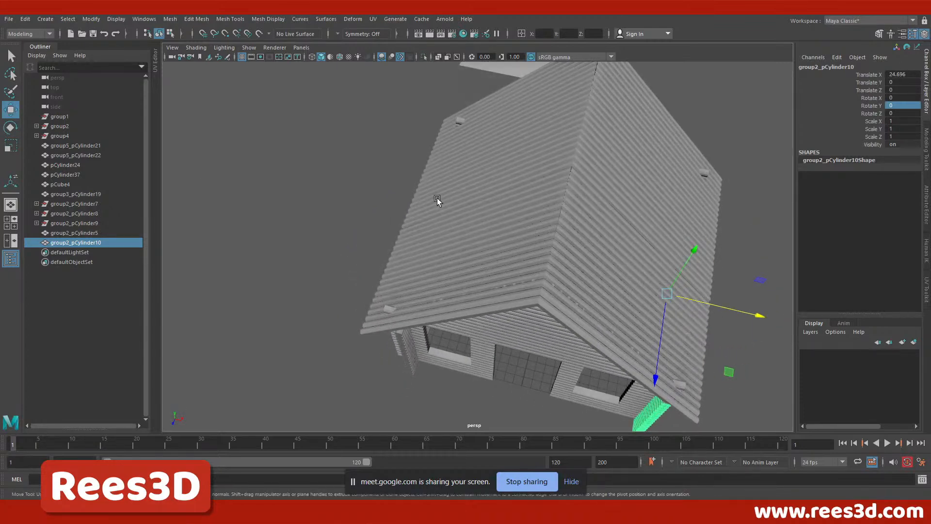
pyautogui.press('space')
pyautogui.press('space')
pyautogui.keyDown('alt'); pyautogui.moveTo(537, 189); pyautogui.dragTo(336, 253, button='right'); pyautogui.keyUp('alt')
pyautogui.press('4')
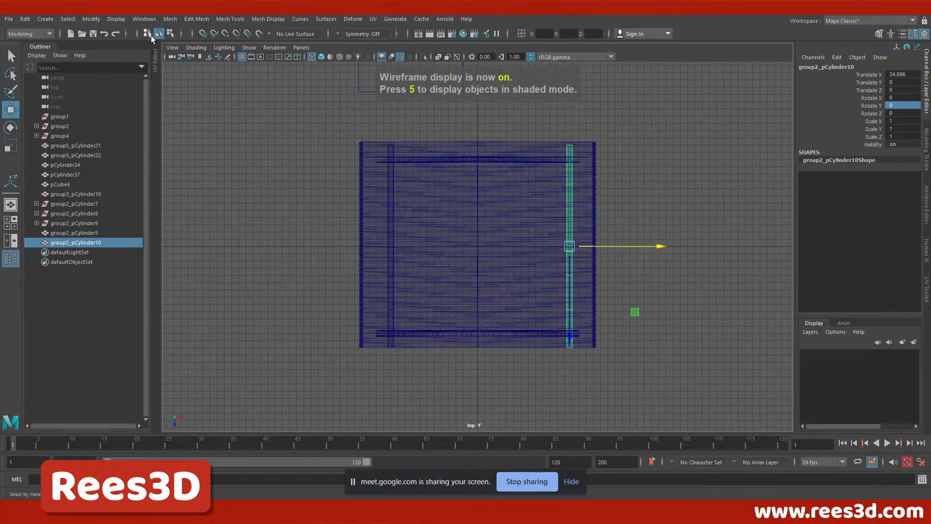
pyautogui.keyDown('alt'); pyautogui.moveTo(442, 214); pyautogui.dragTo(646, 235, button='right'); pyautogui.keyUp('alt')
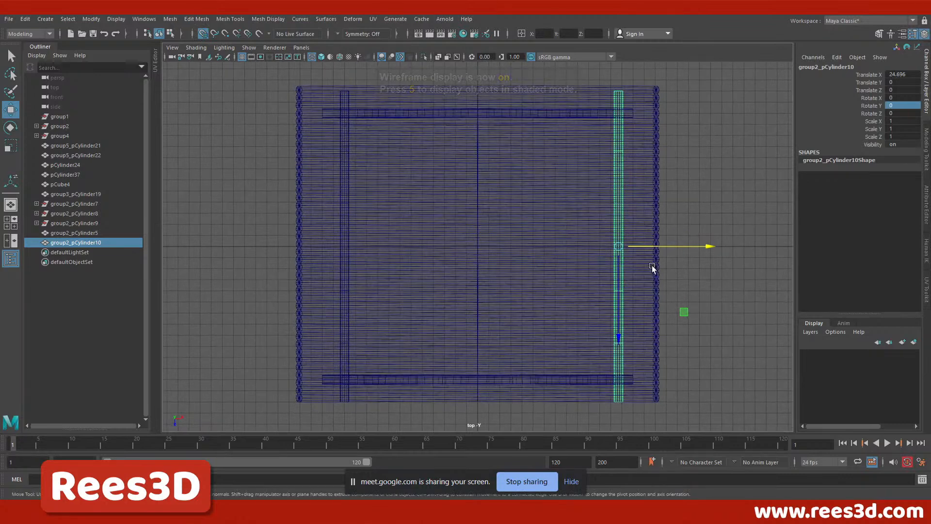
pyautogui.moveTo(640, 247); pyautogui.dragTo(689, 168)
pyautogui.press('space')
pyautogui.press('space')
pyautogui.click(768, 321)
pyautogui.keyDown('alt'); pyautogui.moveTo(768, 321); pyautogui.dragTo(536, 324); pyautogui.keyUp('alt')
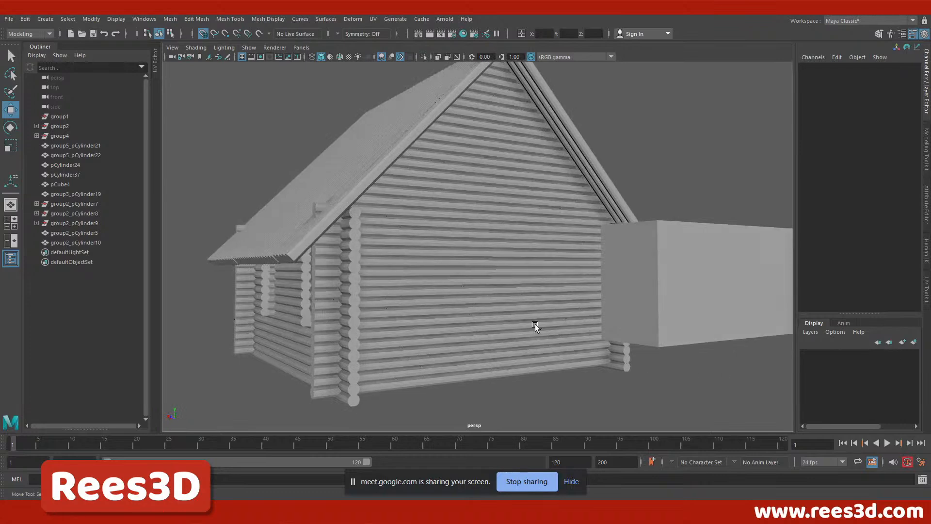
# Select the rear wall's logs at window height, up to the one at Translate Y 9.015.
pyautogui.click(536, 324)
pyautogui.keyDown('alt'); pyautogui.moveTo(440, 361); pyautogui.dragTo(481, 350); pyautogui.keyUp('alt')
pyautogui.keyDown('alt'); pyautogui.moveTo(290, 367); pyautogui.dragTo(389, 325, button='right'); pyautogui.keyUp('alt')
pyautogui.moveTo(444, 300)
pyautogui.keyDown('alt'); pyautogui.mouseDown()
pyautogui.moveTo(476, 316)
pyautogui.moveTo(438, 315)
pyautogui.mouseUp(); pyautogui.keyUp('alt')
pyautogui.keyDown('alt'); pyautogui.moveTo(437, 313); pyautogui.dragTo(363, 333, button='right'); pyautogui.keyUp('alt')
pyautogui.hotkey('shift', 'd')
pyautogui.hotkey('shift', 'd')
pyautogui.hotkey('shift', 'd')
pyautogui.hotkey('shift', 'd')
pyautogui.hotkey('shift', 'd')
pyautogui.hotkey('shift', 'd')
pyautogui.hotkey('shift', 'd')
pyautogui.click(307, 276)
pyautogui.hotkey('shift', 'd')
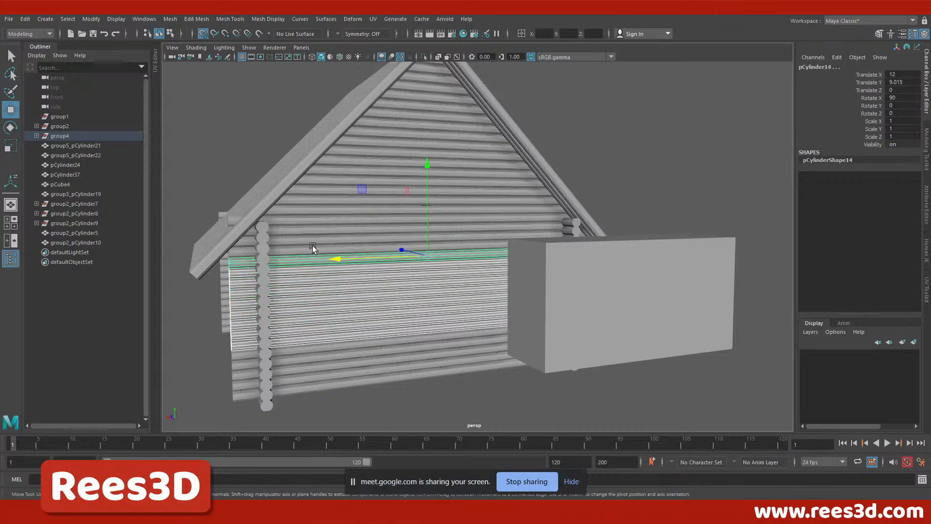
pyautogui.hotkey('shift', 'd')
# Combine the selected window-height logs of the rear wall into one mesh.
pyautogui.keyDown('alt'); pyautogui.moveTo(326, 306); pyautogui.dragTo(306, 308); pyautogui.keyUp('alt')
pyautogui.scroll(-5, 306, 307)
pyautogui.keyDown('alt'); pyautogui.moveTo(279, 352); pyautogui.dragTo(360, 359); pyautogui.keyUp('alt')
pyautogui.keyDown('shift'); pyautogui.moveTo(450, 308); pyautogui.dragTo(421, 461, button='right'); pyautogui.keyUp('shift')
pyautogui.scroll(5, 467, 342)
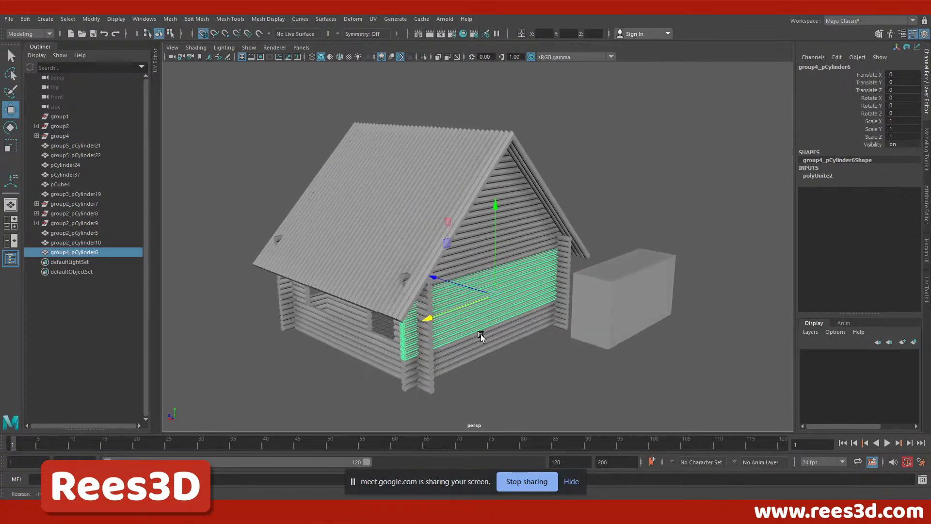
# Shorten the combined rear log section by moving one end's vertices along X to the near edge of the planned window opening.
pyautogui.press('r')
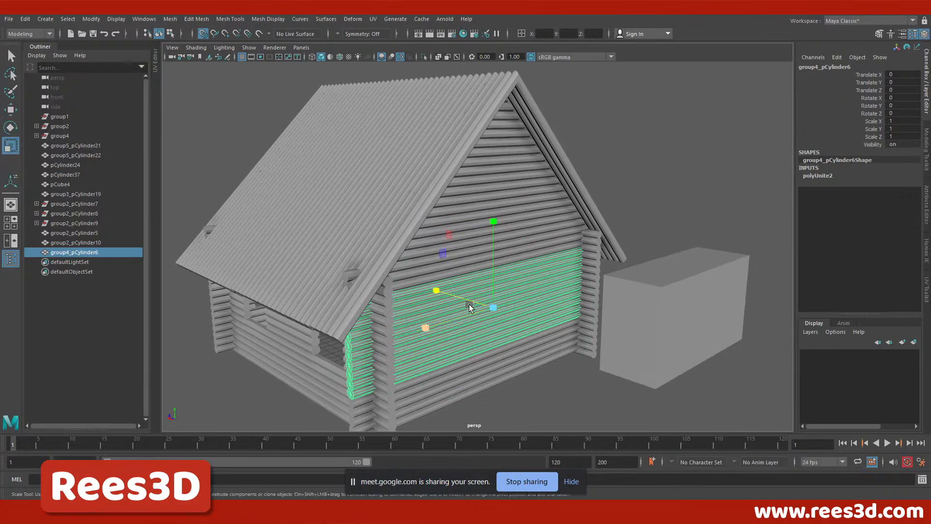
pyautogui.moveTo(455, 299); pyautogui.dragTo(423, 310, button='right')
pyautogui.keyDown('alt'); pyautogui.moveTo(423, 378); pyautogui.dragTo(291, 340); pyautogui.keyUp('alt')
pyautogui.moveTo(234, 224); pyautogui.dragTo(291, 397)
pyautogui.press('w')
pyautogui.moveTo(225, 316); pyautogui.dragTo(490, 311)
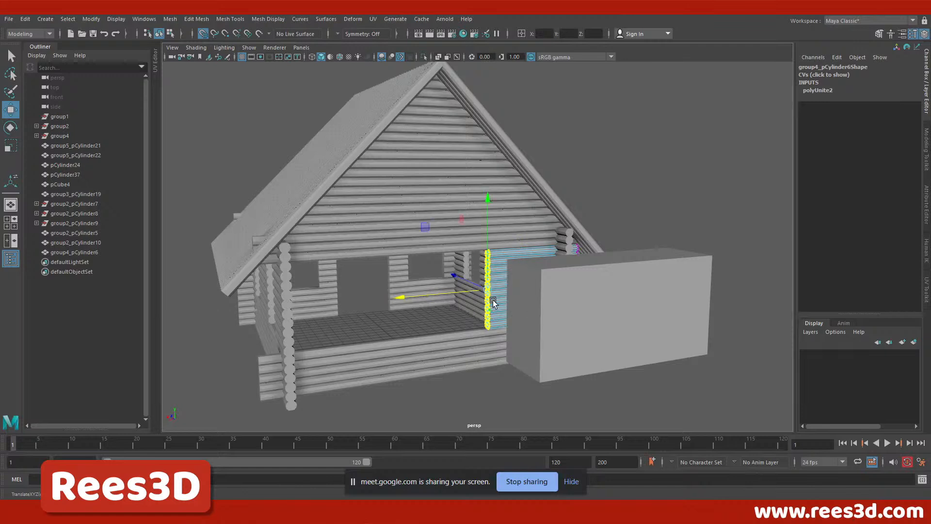
# Leave vertex editing, duplicate the shortened rear log section and mirror the copy in X to the wall's other side.
pyautogui.moveTo(506, 275); pyautogui.dragTo(490, 304, button='right')
pyautogui.keyDown('alt'); pyautogui.moveTo(537, 304); pyautogui.dragTo(524, 323); pyautogui.keyUp('alt')
pyautogui.hotkey('ctrl', 'd')
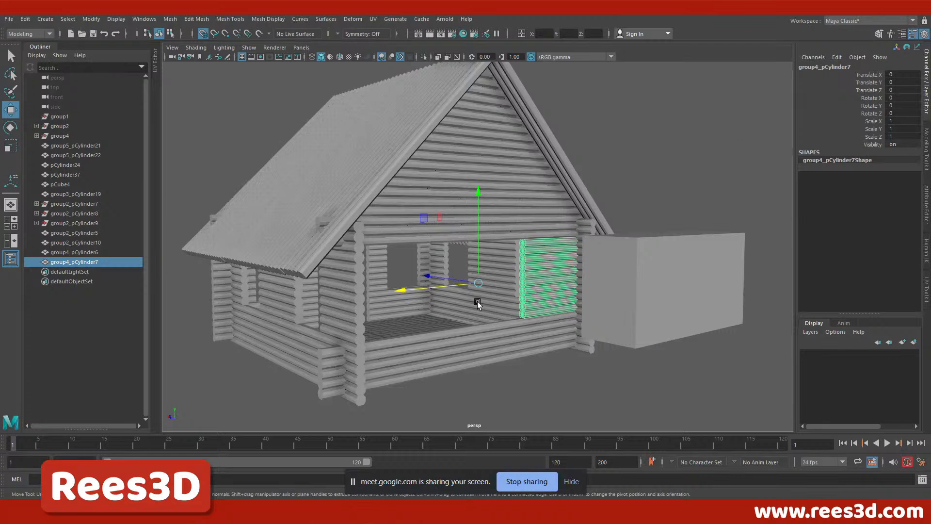
pyautogui.keyDown('alt'); pyautogui.moveTo(478, 300); pyautogui.dragTo(473, 308); pyautogui.keyUp('alt')
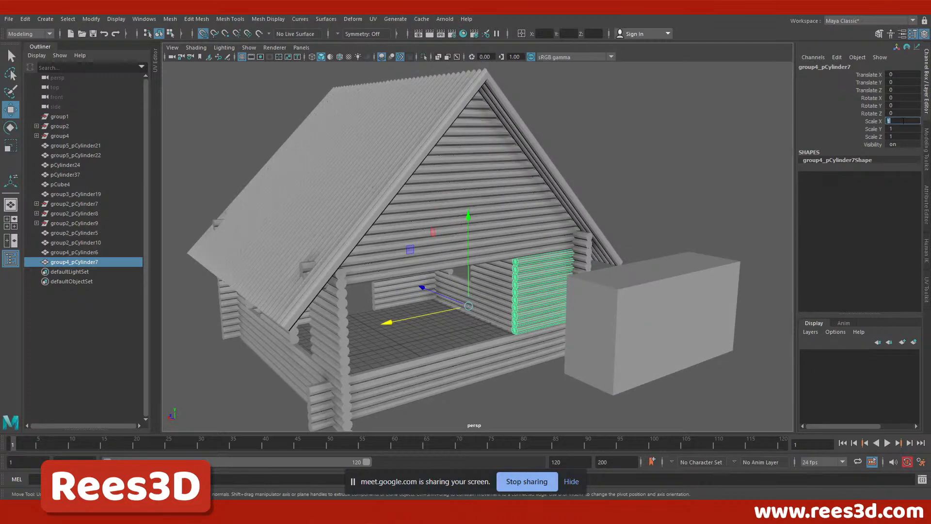
pyautogui.press('Return')
pyautogui.click(529, 406)
# Delete the window block outside the rear wall and check the building's openings from around.
pyautogui.keyDown('alt'); pyautogui.moveTo(529, 407); pyautogui.dragTo(469, 364); pyautogui.keyUp('alt')
pyautogui.moveTo(588, 318); pyautogui.dragTo(642, 325)
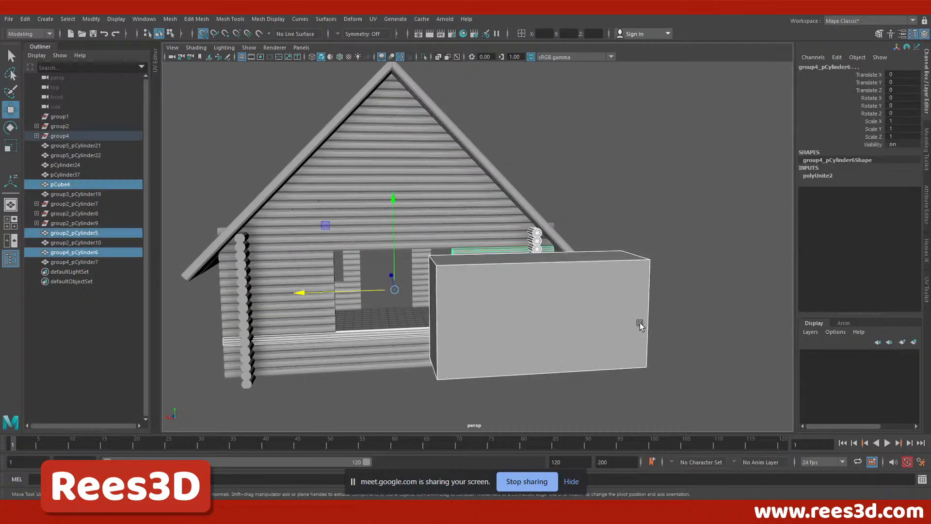
pyautogui.press('Delete')
pyautogui.keyDown('alt'); pyautogui.moveTo(526, 331); pyautogui.dragTo(586, 336); pyautogui.keyUp('alt')
pyautogui.moveTo(586, 336)
pyautogui.keyDown('alt'); pyautogui.mouseDown(button='right')
pyautogui.moveTo(650, 339)
pyautogui.moveTo(582, 321)
pyautogui.mouseUp(button='right'); pyautogui.keyUp('alt')
pyautogui.keyDown('alt'); pyautogui.moveTo(583, 321); pyautogui.dragTo(542, 316); pyautogui.keyUp('alt')
pyautogui.keyDown('alt'); pyautogui.moveTo(542, 316); pyautogui.dragTo(632, 339, button='right'); pyautogui.keyUp('alt')
pyautogui.keyDown('alt'); pyautogui.moveTo(633, 339); pyautogui.dragTo(554, 339); pyautogui.keyUp('alt')
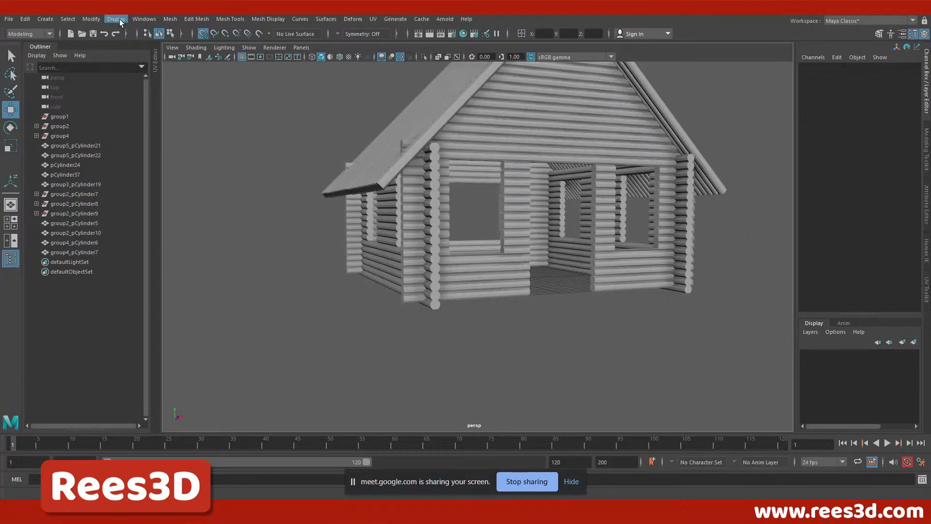
# Create a polygon cube at the origin for a floor plank.
pyautogui.click(47, 21)
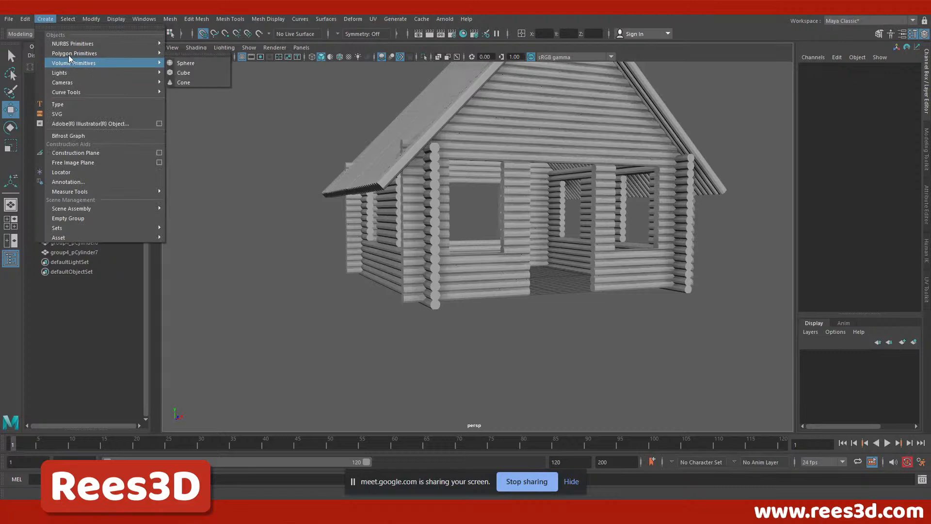
pyautogui.moveTo(162, 57)
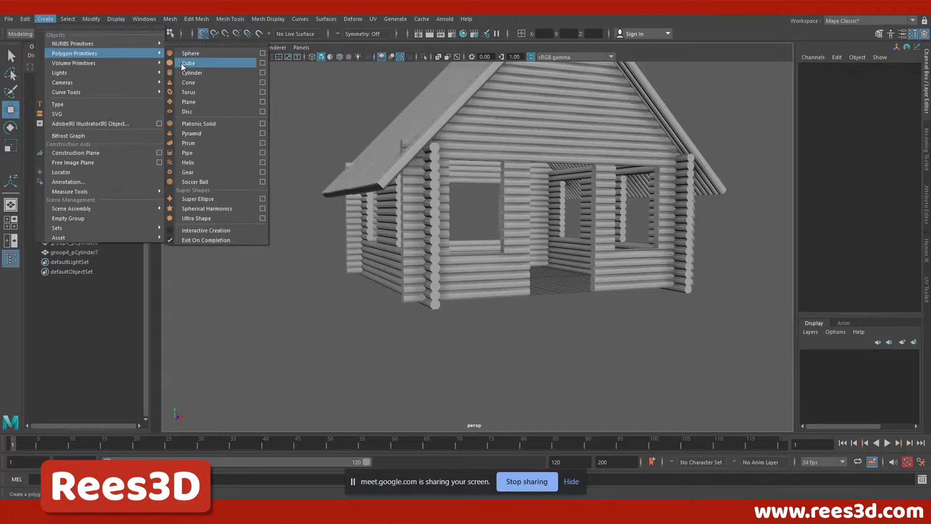
pyautogui.click(182, 63)
pyautogui.press('r')
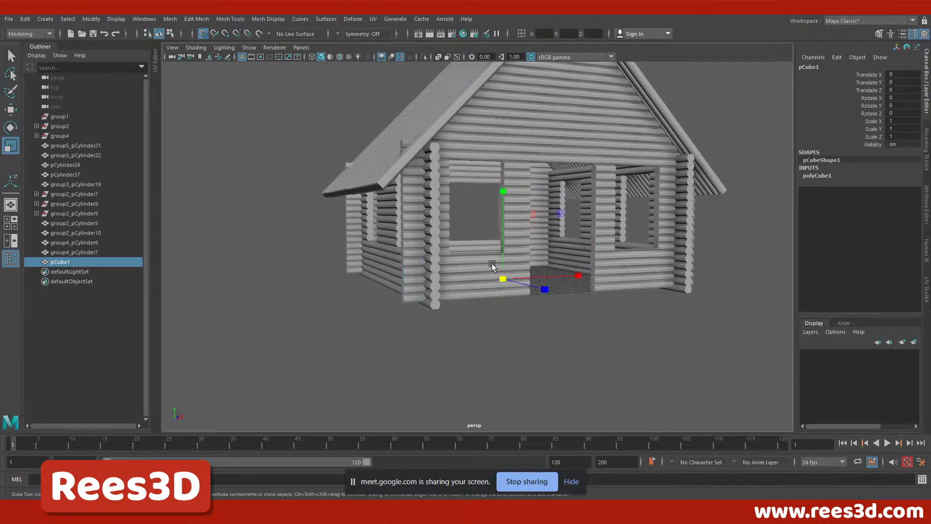
pyautogui.keyDown('alt'); pyautogui.moveTo(525, 253); pyautogui.dragTo(502, 291); pyautogui.keyUp('alt')
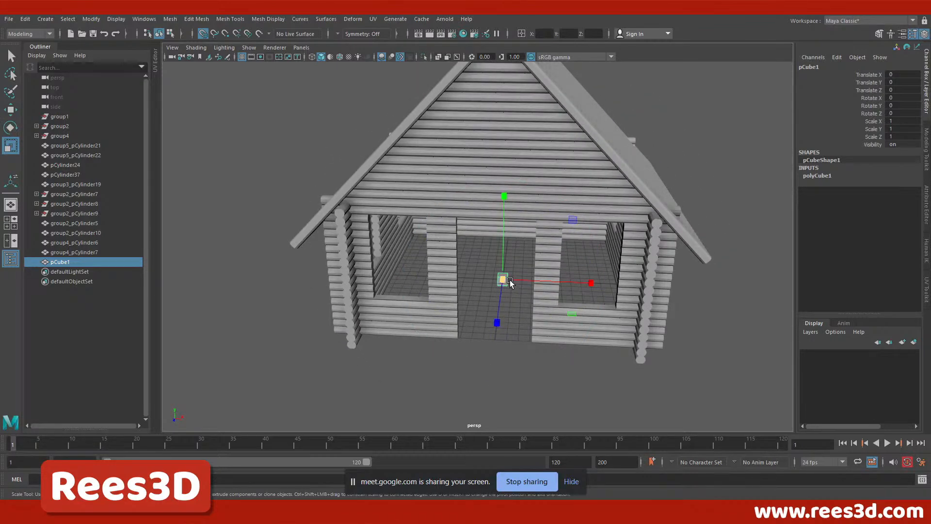
# Scale the cube into a thin, long plank with Scale Z 14.391 and Scale Y about 0.24.
pyautogui.moveTo(495, 324); pyautogui.dragTo(485, 417)
pyautogui.keyDown('alt'); pyautogui.moveTo(502, 289); pyautogui.dragTo(523, 266); pyautogui.keyUp('alt')
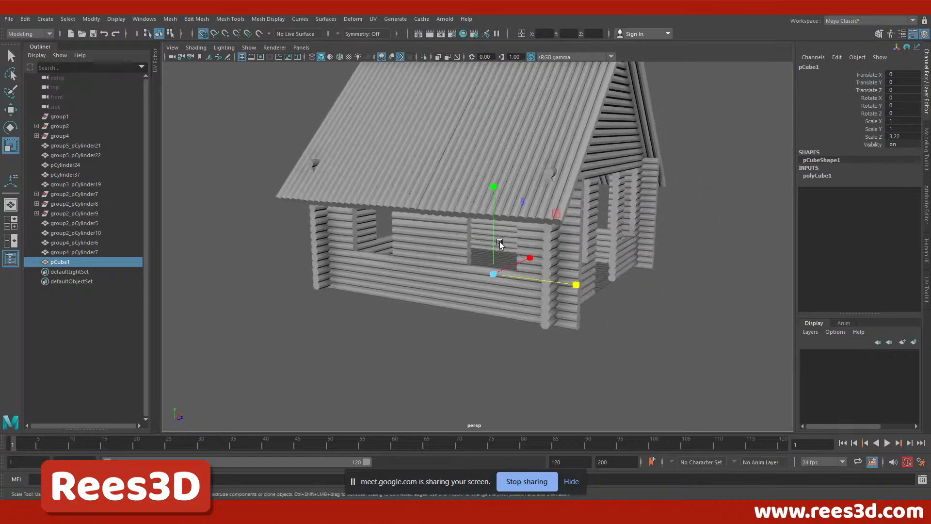
pyautogui.press('w')
pyautogui.press('r')
pyautogui.moveTo(558, 287); pyautogui.dragTo(508, 293)
pyautogui.moveTo(505, 199); pyautogui.dragTo(505, 256)
pyautogui.keyDown('alt'); pyautogui.moveTo(495, 309); pyautogui.dragTo(766, 306, button='right'); pyautogui.keyUp('alt')
pyautogui.moveTo(530, 231); pyautogui.dragTo(535, 255)
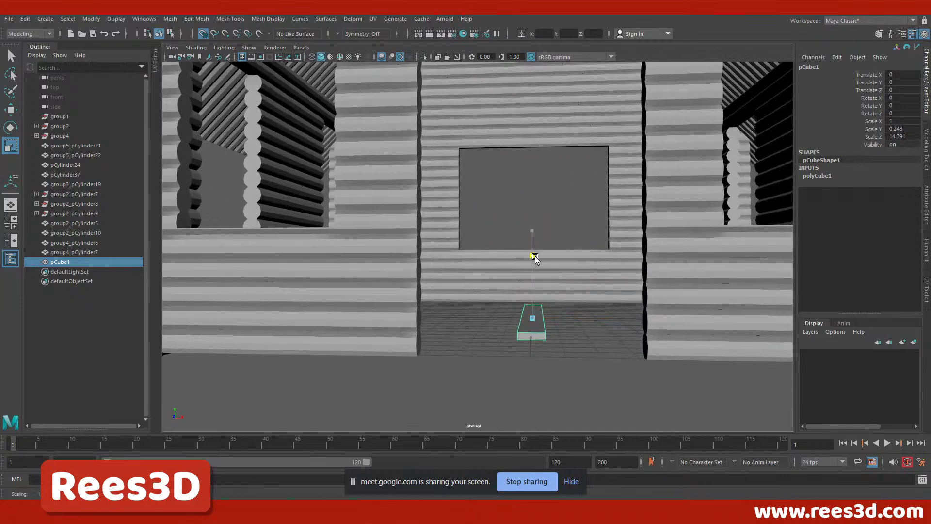
# Move the plank's rear-end vertices out to just past the rear log ends in the side view.
pyautogui.click(513, 331)
pyautogui.press('space')
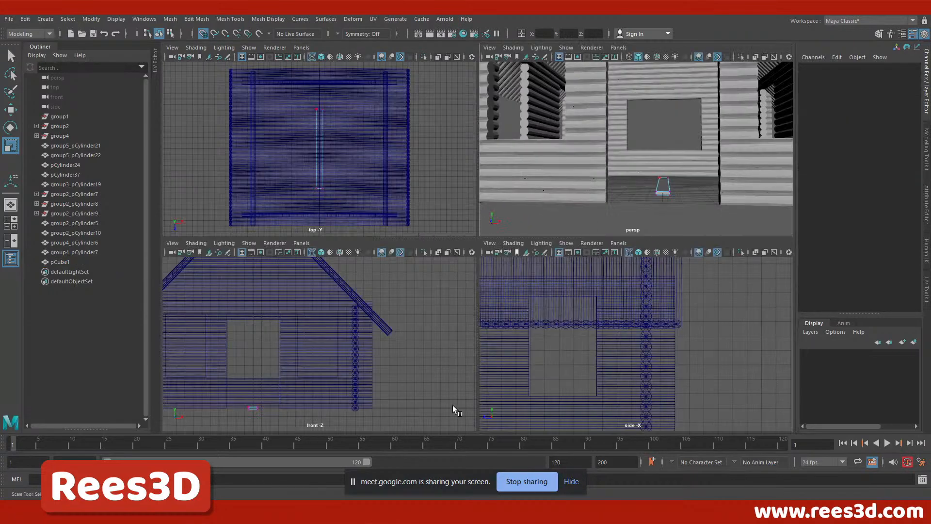
pyautogui.press('space')
pyautogui.scroll(5, 588, 287)
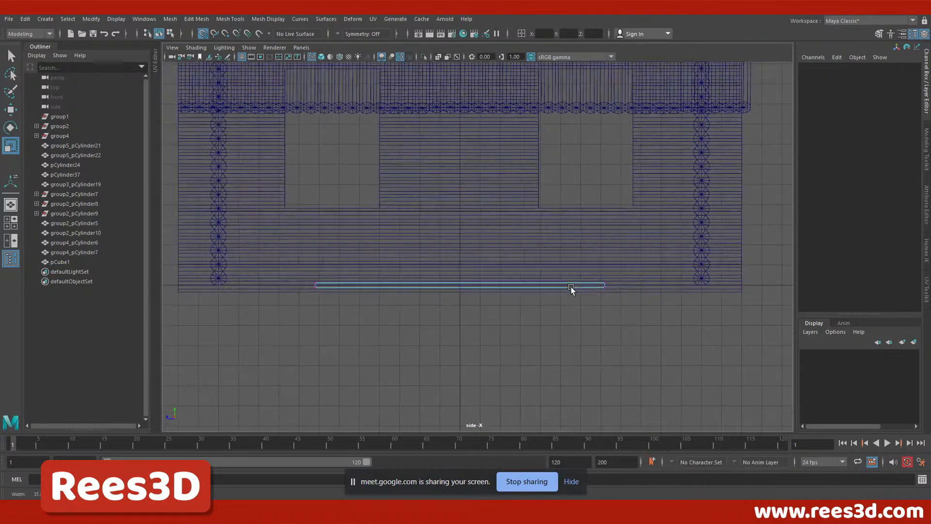
pyautogui.moveTo(571, 263); pyautogui.dragTo(610, 299)
pyautogui.press('w')
pyautogui.moveTo(551, 286); pyautogui.dragTo(756, 287)
# Move the plank's front-end vertices out just past the front log ends and leave vertex editing.
pyautogui.moveTo(385, 262); pyautogui.dragTo(409, 293)
pyautogui.keyDown('alt'); pyautogui.moveTo(350, 339); pyautogui.dragTo(421, 345, button='middle'); pyautogui.keyUp('alt')
pyautogui.moveTo(409, 293); pyautogui.dragTo(253, 308)
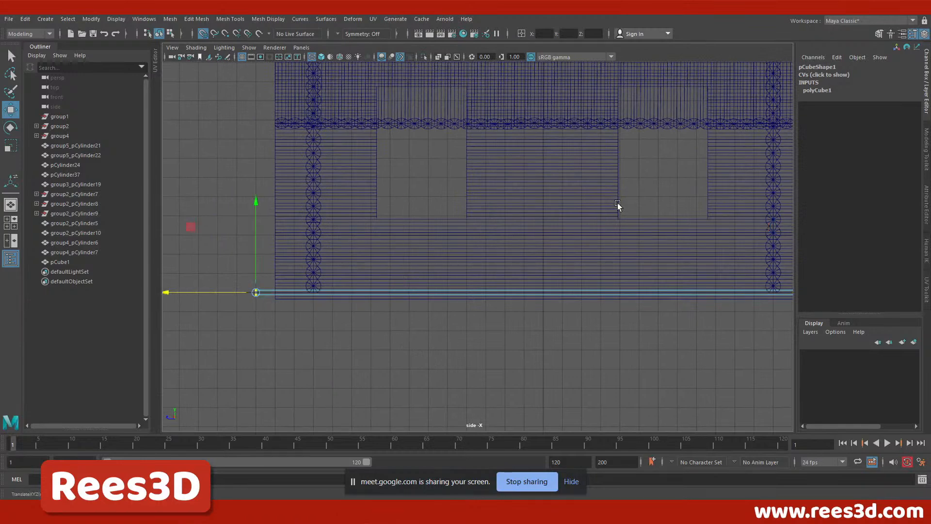
pyautogui.press('space')
pyautogui.press('space')
pyautogui.moveTo(553, 345); pyautogui.dragTo(543, 306, button='right')
pyautogui.keyDown('alt'); pyautogui.moveTo(544, 307); pyautogui.dragTo(391, 342, button='right'); pyautogui.keyUp('alt')
pyautogui.keyDown('alt'); pyautogui.moveTo(502, 345); pyautogui.dragTo(553, 294); pyautogui.keyUp('alt')
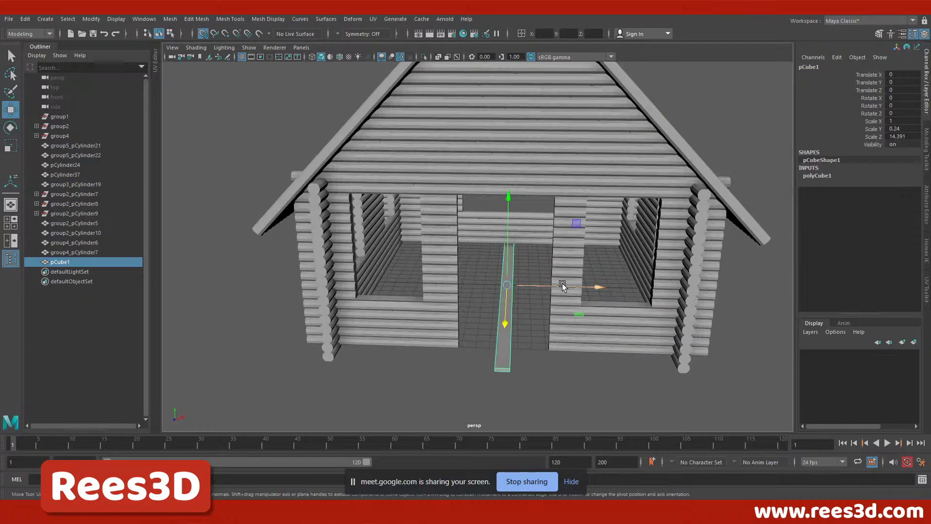
# Select the edges of the floor plank and bevel them.
pyautogui.keyDown('alt'); pyautogui.moveTo(530, 301); pyautogui.dragTo(620, 342, button='right'); pyautogui.keyUp('alt')
pyautogui.keyDown('alt'); pyautogui.moveTo(619, 342); pyautogui.dragTo(540, 318); pyautogui.keyUp('alt')
pyautogui.moveTo(538, 317); pyautogui.dragTo(522, 239, button='right')
pyautogui.click(546, 350)
pyautogui.keyDown('alt'); pyautogui.moveTo(547, 350); pyautogui.dragTo(536, 339); pyautogui.keyUp('alt')
pyautogui.keyDown('shift'); pyautogui.moveTo(523, 262); pyautogui.dragTo(562, 258, button='right'); pyautogui.keyUp('shift')
# Reduce the Fraction of the plank's bevel and return to object mode.
pyautogui.keyDown('alt'); pyautogui.moveTo(468, 297); pyautogui.dragTo(595, 289, button='right'); pyautogui.keyUp('alt')
pyautogui.keyDown('alt'); pyautogui.moveTo(595, 289); pyautogui.dragTo(607, 238, button='middle'); pyautogui.keyUp('alt')
pyautogui.keyDown('alt'); pyautogui.moveTo(606, 237); pyautogui.dragTo(515, 269, button='right'); pyautogui.keyUp('alt')
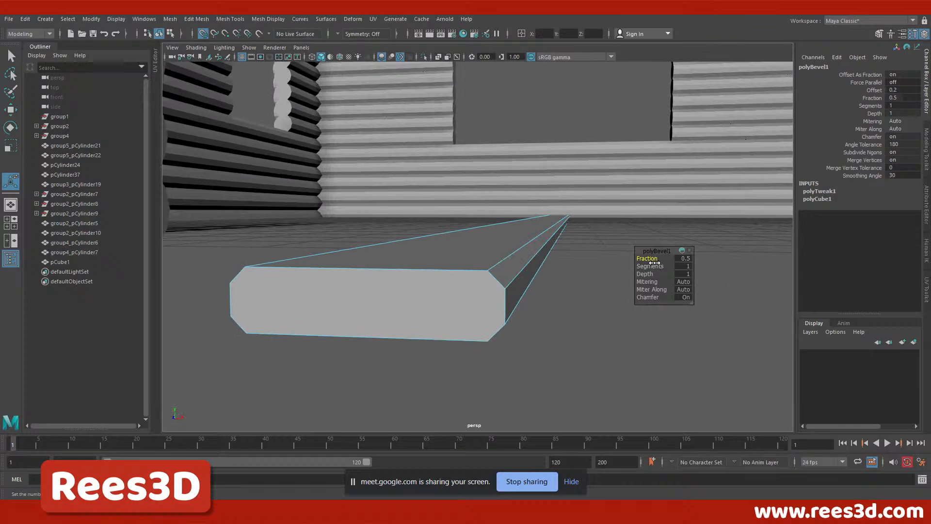
pyautogui.moveTo(655, 266); pyautogui.dragTo(658, 267)
pyautogui.keyDown('alt'); pyautogui.moveTo(551, 298); pyautogui.dragTo(504, 292); pyautogui.keyUp('alt')
pyautogui.moveTo(530, 246); pyautogui.dragTo(521, 307, button='right')
pyautogui.keyDown('alt'); pyautogui.moveTo(519, 305); pyautogui.dragTo(439, 298, button='right'); pyautogui.keyUp('alt')
# Duplicate the beveled plank and place the copy directly beside it at Translate X 1.
pyautogui.keyDown('alt'); pyautogui.moveTo(439, 298); pyautogui.dragTo(517, 268); pyautogui.keyUp('alt')
pyautogui.hotkey('ctrl', 'd')
pyautogui.press('w')
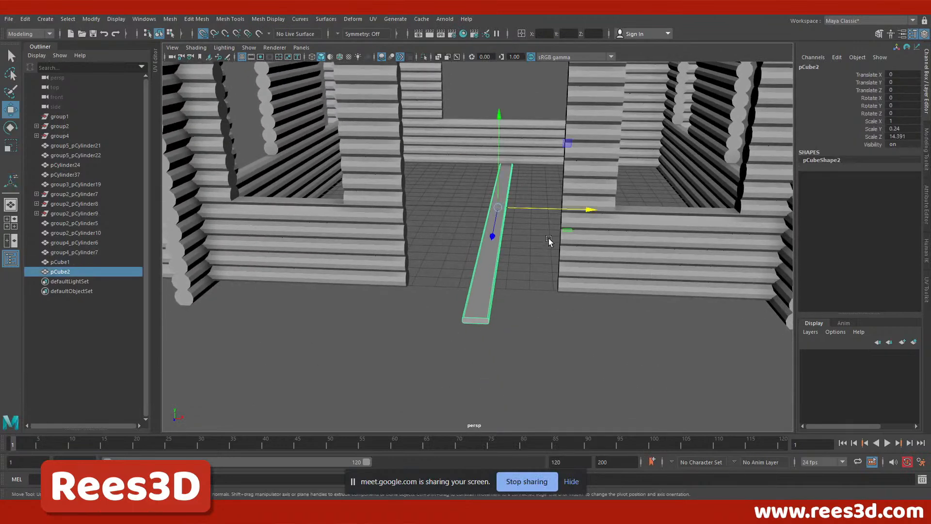
pyautogui.moveTo(562, 210); pyautogui.dragTo(516, 219)
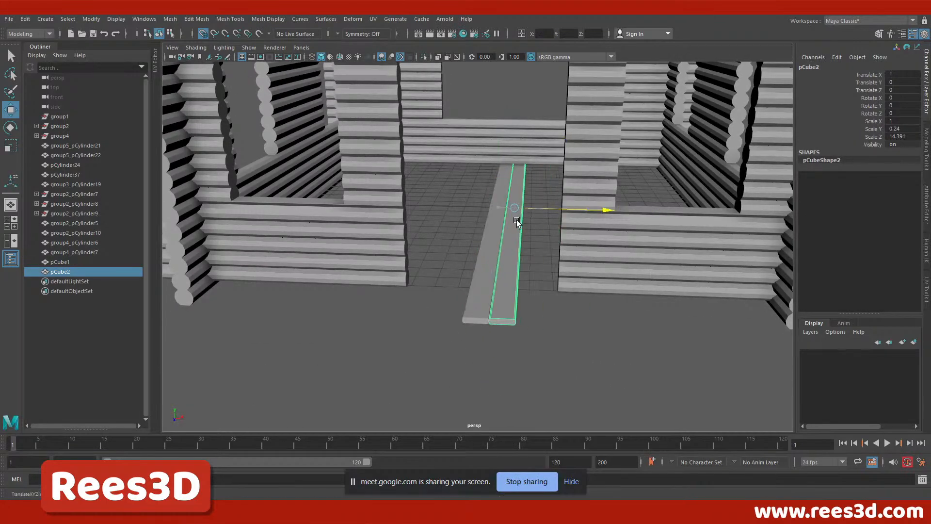
pyautogui.keyDown('alt'); pyautogui.moveTo(505, 288); pyautogui.dragTo(499, 304); pyautogui.keyUp('alt')
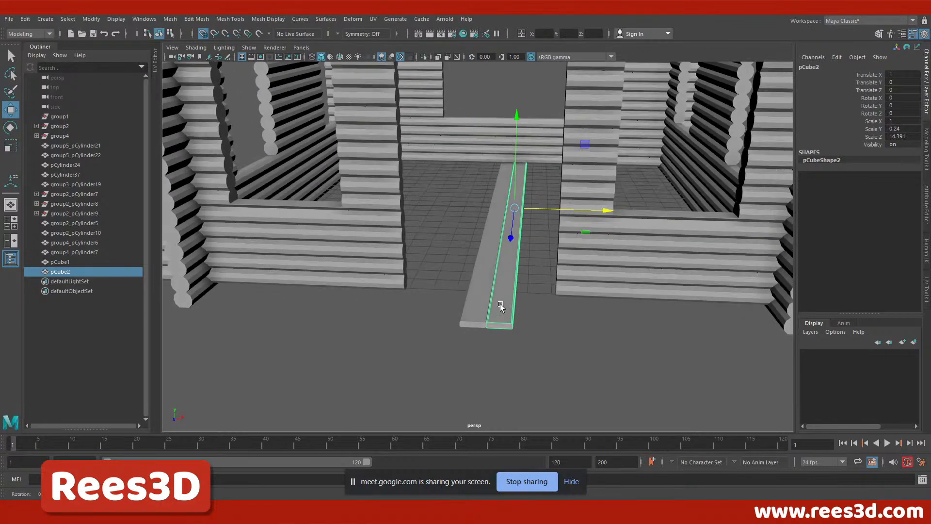
# Repeat the plank duplication with the same offset until the floor boards reach Translate X 14.
pyautogui.hotkey('shift', 'd')
pyautogui.hotkey('shift', 'd')
pyautogui.hotkey('shift', 'd')
pyautogui.hotkey('shift', 'd')
pyautogui.hotkey('shift', 'd')
pyautogui.hotkey('shift', 'd')
pyautogui.hotkey('shift', 'd')
pyautogui.hotkey('shift', 'd')
pyautogui.hotkey('shift', 'd')
pyautogui.hotkey('shift', 'd')
pyautogui.hotkey('shift', 'd')
pyautogui.hotkey('shift', 'd')
pyautogui.keyDown('alt'); pyautogui.moveTo(525, 333); pyautogui.dragTo(470, 313, button='right'); pyautogui.keyUp('alt')
pyautogui.hotkey('shift', 'd')
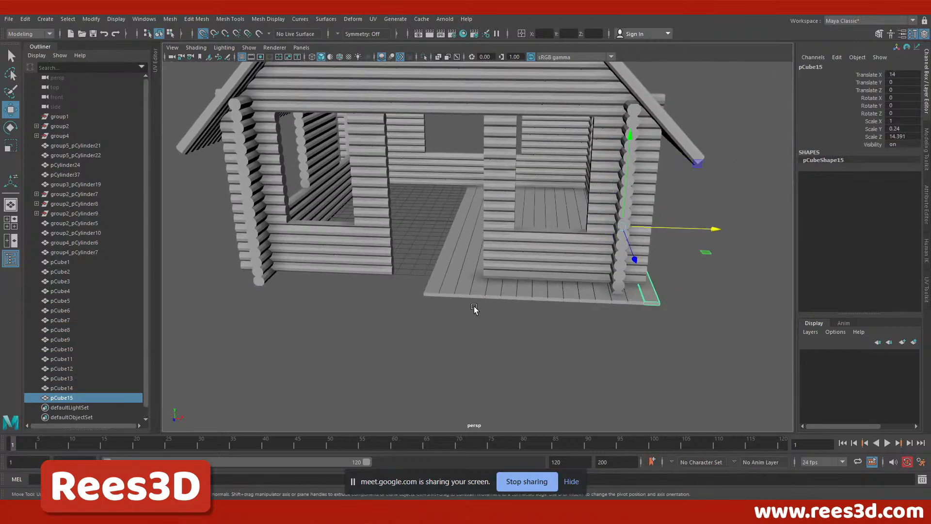
# Select all plank copies beside the centre plank, leaving out the side wall, and duplicate them.
pyautogui.keyDown('alt'); pyautogui.moveTo(551, 308); pyautogui.dragTo(621, 290); pyautogui.keyUp('alt')
pyautogui.keyDown('alt'); pyautogui.moveTo(709, 317); pyautogui.dragTo(573, 331); pyautogui.keyUp('alt')
pyautogui.moveTo(730, 334); pyautogui.dragTo(774, 365)
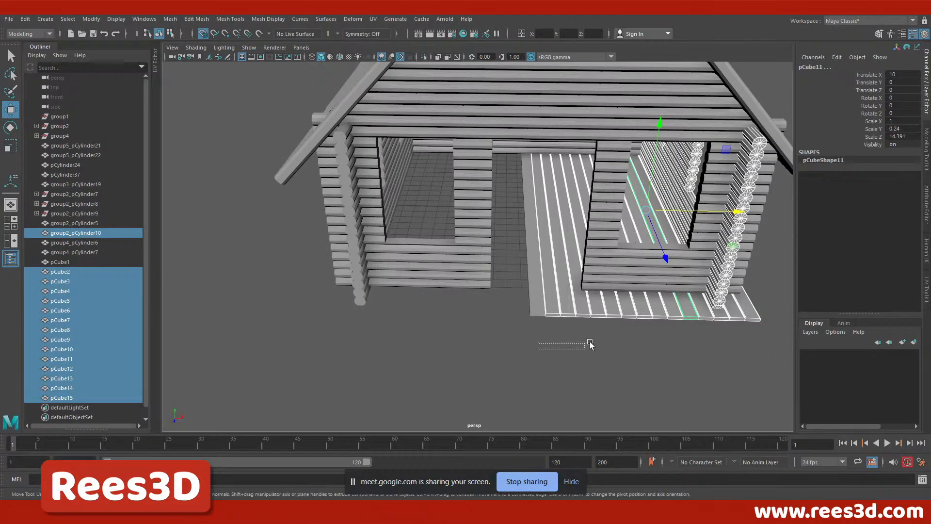
pyautogui.moveTo(750, 349); pyautogui.dragTo(751, 349)
pyautogui.moveTo(557, 366); pyautogui.dragTo(775, 311)
pyautogui.moveTo(638, 348); pyautogui.dragTo(568, 380)
pyautogui.click(752, 317)
pyautogui.keyDown('alt'); pyautogui.moveTo(727, 336); pyautogui.dragTo(498, 298); pyautogui.keyUp('alt')
pyautogui.moveTo(616, 327); pyautogui.dragTo(693, 330)
pyautogui.keyDown('alt'); pyautogui.moveTo(693, 330); pyautogui.dragTo(711, 370, button='right'); pyautogui.keyUp('alt')
pyautogui.hotkey('ctrl', 'd')
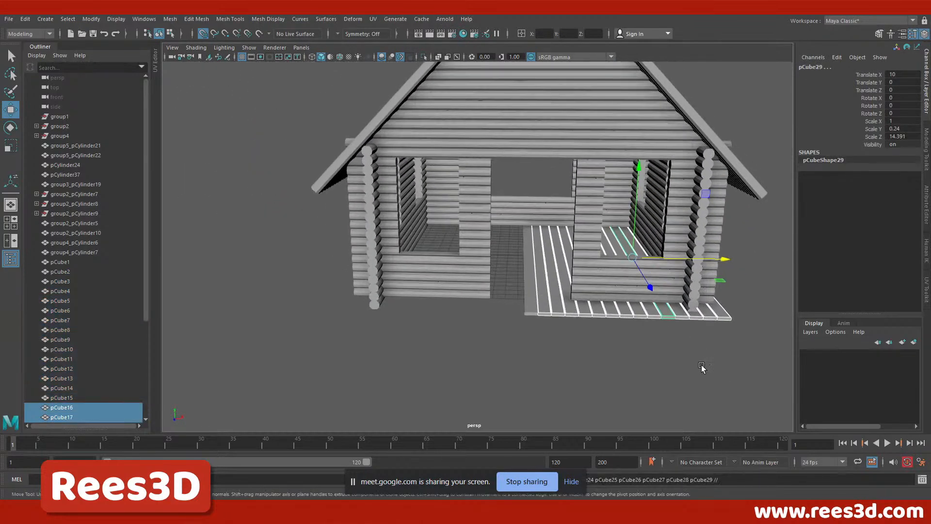
# Duplicate the selected floor planks and move the copies to the uncovered half of the floor, to about Translate X -5.
pyautogui.moveTo(707, 254); pyautogui.dragTo(457, 294)
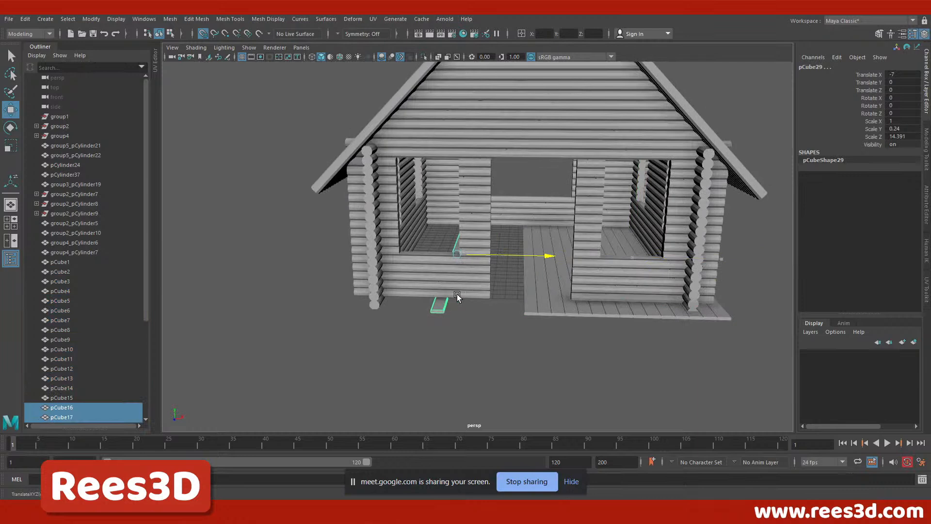
pyautogui.hotkey('ctrl', 'z')
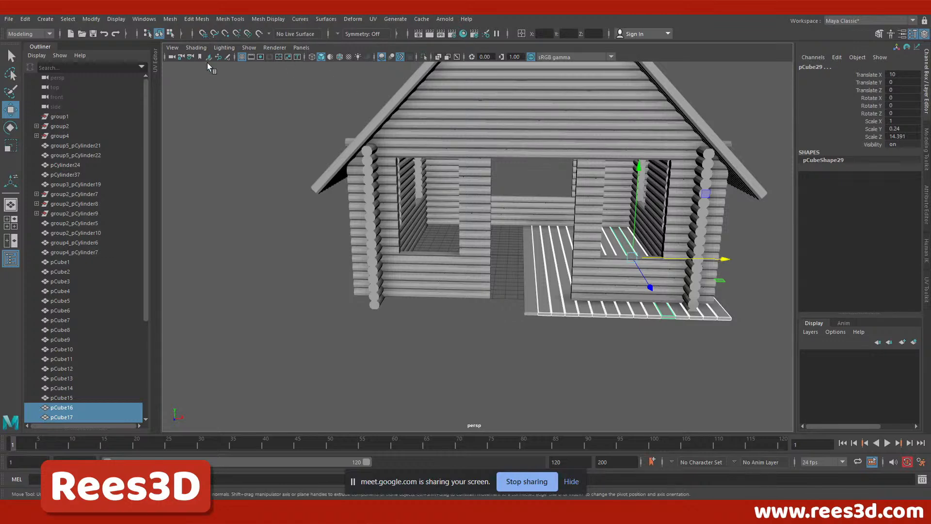
pyautogui.hotkey('ctrl', 'd')
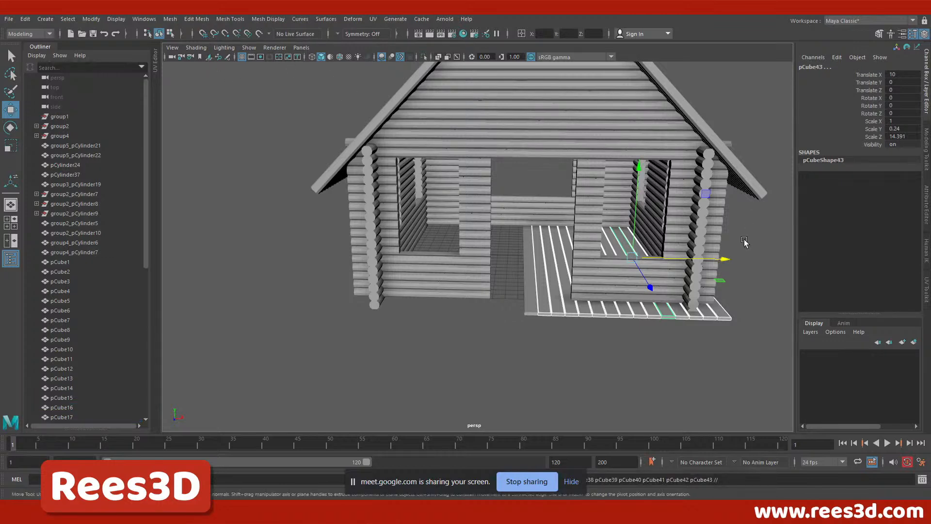
pyautogui.moveTo(725, 260); pyautogui.dragTo(569, 278)
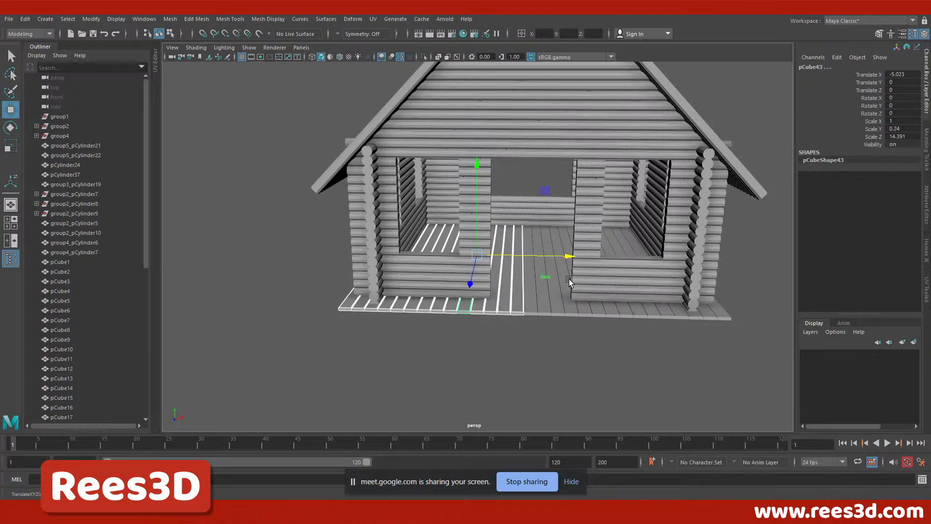
pyautogui.click(605, 347)
# Examine the walls, gable and underside of the floor from all sides, selecting individual pieces to see how they are divided.
pyautogui.keyDown('alt'); pyautogui.moveTo(516, 316); pyautogui.dragTo(611, 310); pyautogui.keyUp('alt')
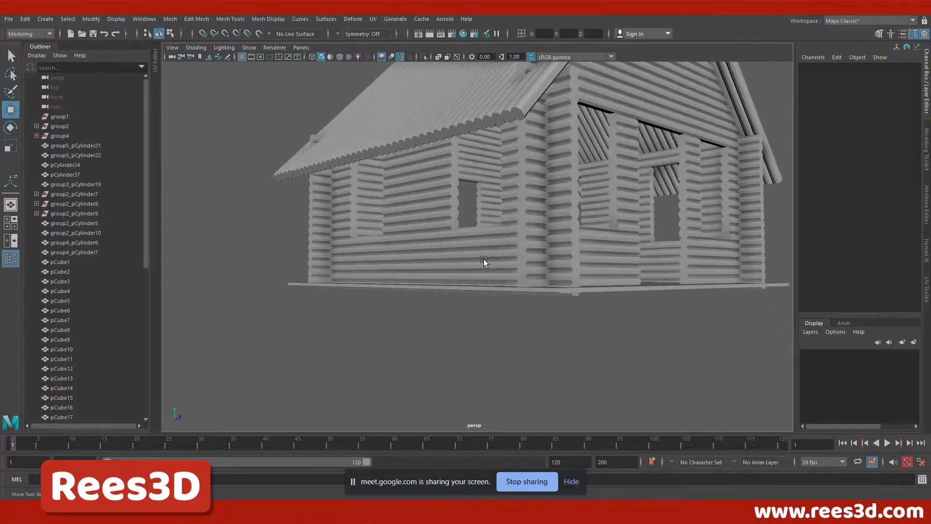
pyautogui.keyDown('alt'); pyautogui.moveTo(535, 253); pyautogui.dragTo(607, 209); pyautogui.keyUp('alt')
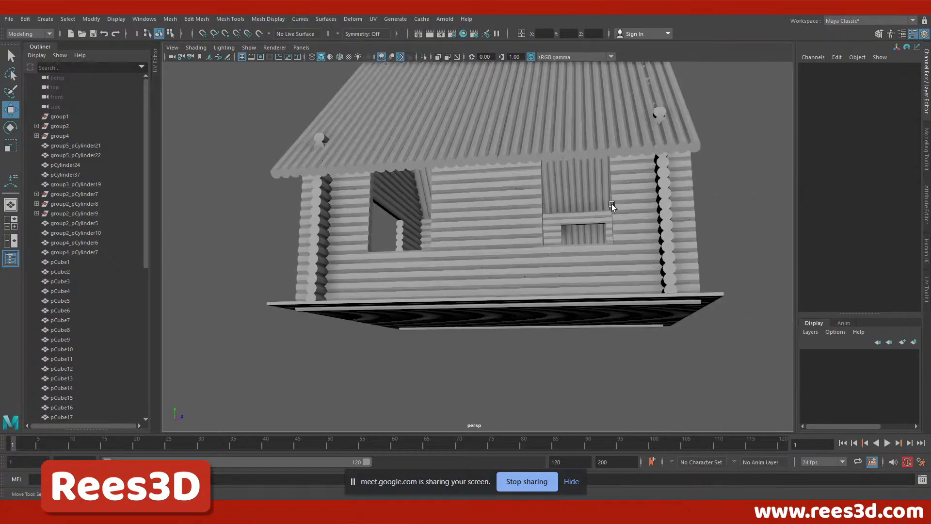
pyautogui.click(638, 208)
pyautogui.keyDown('alt'); pyautogui.moveTo(547, 223); pyautogui.dragTo(643, 275); pyautogui.keyUp('alt')
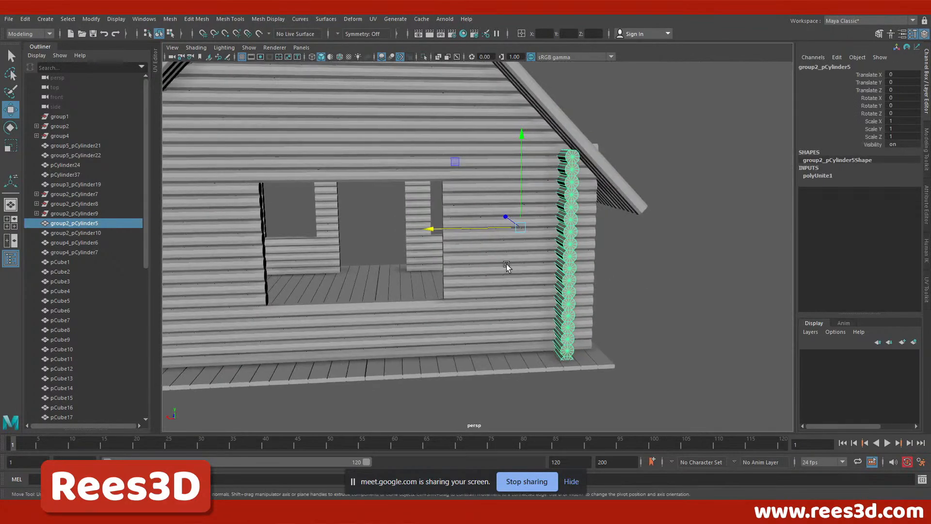
pyautogui.click(504, 265)
pyautogui.keyDown('alt'); pyautogui.moveTo(484, 300); pyautogui.dragTo(620, 216); pyautogui.keyUp('alt')
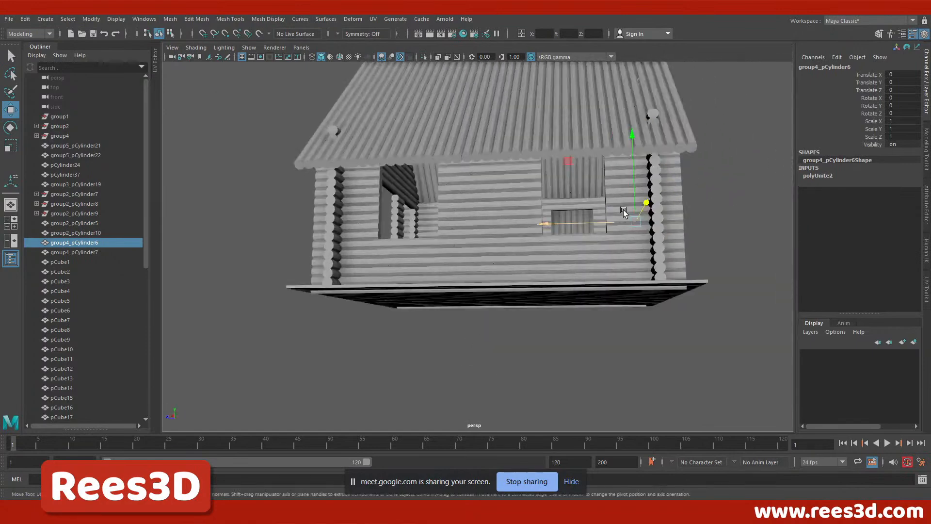
pyautogui.click(661, 234)
pyautogui.keyDown('alt'); pyautogui.moveTo(593, 246); pyautogui.dragTo(751, 256); pyautogui.keyUp('alt')
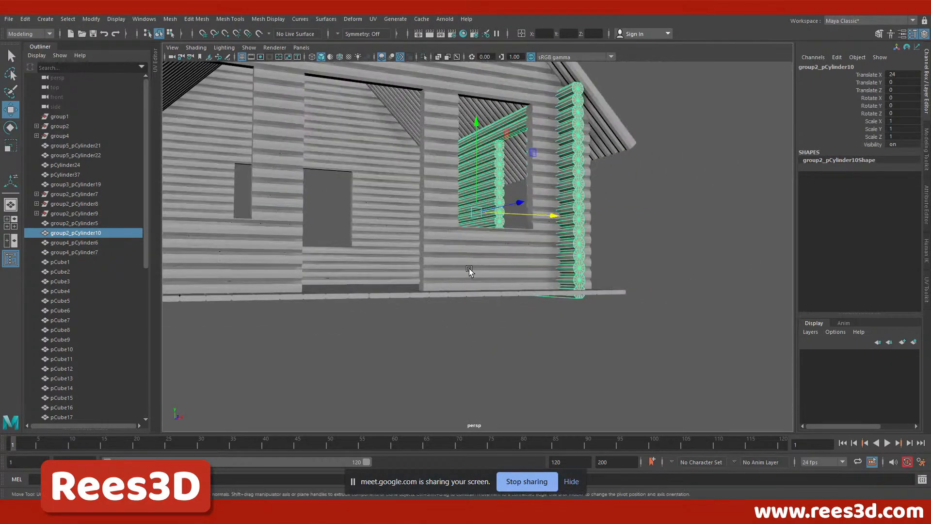
pyautogui.keyDown('alt'); pyautogui.moveTo(470, 269); pyautogui.dragTo(517, 288); pyautogui.keyUp('alt')
pyautogui.keyDown('alt'); pyautogui.moveTo(517, 288); pyautogui.dragTo(482, 251, button='right'); pyautogui.keyUp('alt')
pyautogui.keyDown('alt'); pyautogui.moveTo(482, 249); pyautogui.dragTo(551, 243); pyautogui.keyUp('alt')
pyautogui.click(543, 234)
pyautogui.keyDown('alt'); pyautogui.moveTo(535, 310); pyautogui.dragTo(539, 330); pyautogui.keyUp('alt')
pyautogui.keyDown('alt'); pyautogui.moveTo(460, 243); pyautogui.dragTo(505, 191); pyautogui.keyUp('alt')
pyautogui.click(450, 214)
pyautogui.click(505, 191)
pyautogui.click(450, 131)
pyautogui.keyDown('alt'); pyautogui.moveTo(432, 121); pyautogui.dragTo(490, 215); pyautogui.keyUp('alt')
pyautogui.click(490, 216)
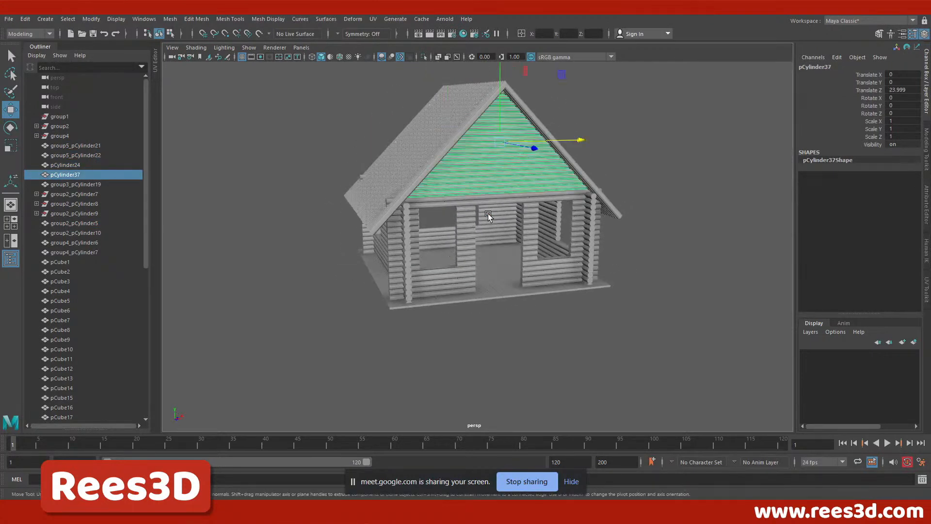
# Select a single horizontal log at the side wall and move it down below the floor to about Translate Y -7.4.
pyautogui.click(465, 237)
pyautogui.moveTo(567, 287)
pyautogui.keyDown('alt'); pyautogui.mouseDown()
pyautogui.moveTo(461, 292)
pyautogui.moveTo(510, 276)
pyautogui.moveTo(380, 285)
pyautogui.moveTo(308, 254)
pyautogui.moveTo(276, 264)
pyautogui.moveTo(557, 283)
pyautogui.mouseUp(); pyautogui.keyUp('alt')
pyautogui.click(511, 275)
pyautogui.click(548, 257)
pyautogui.keyDown('alt'); pyautogui.moveTo(487, 288); pyautogui.dragTo(541, 302); pyautogui.keyUp('alt')
pyautogui.press('e')
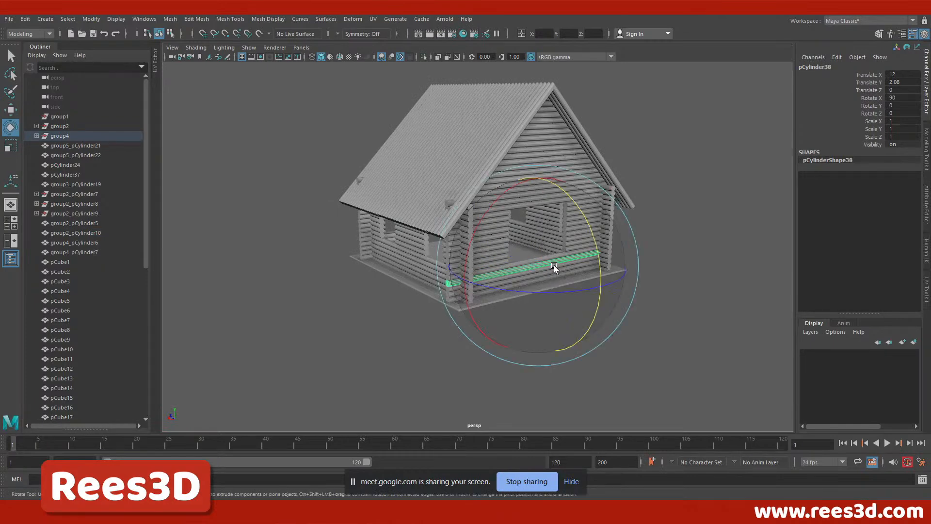
pyautogui.press('w')
pyautogui.moveTo(538, 179); pyautogui.dragTo(586, 345)
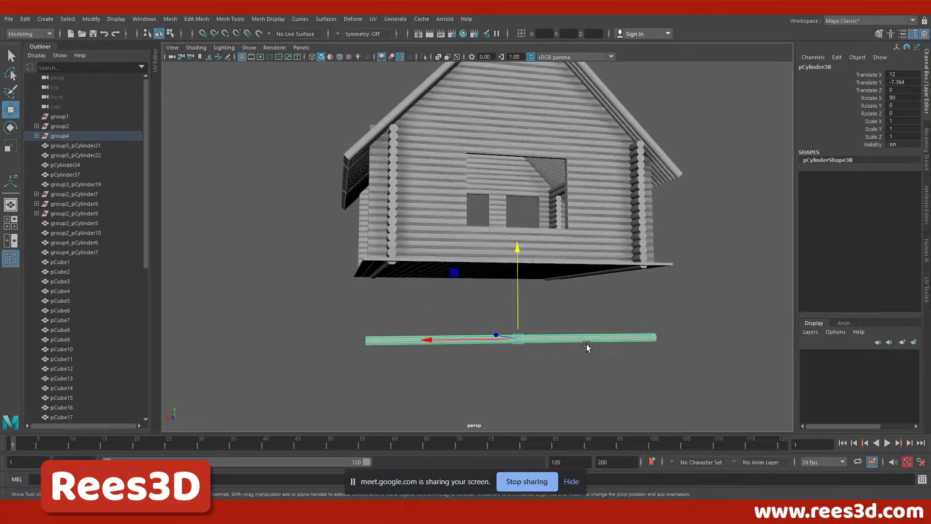
# Shorten the log to about Scale Y 0.127 and stand it upright by setting Rotate X to 0.
pyautogui.press('r')
pyautogui.moveTo(436, 342); pyautogui.dragTo(513, 348)
pyautogui.press('e')
pyautogui.moveTo(481, 269); pyautogui.dragTo(620, 244)
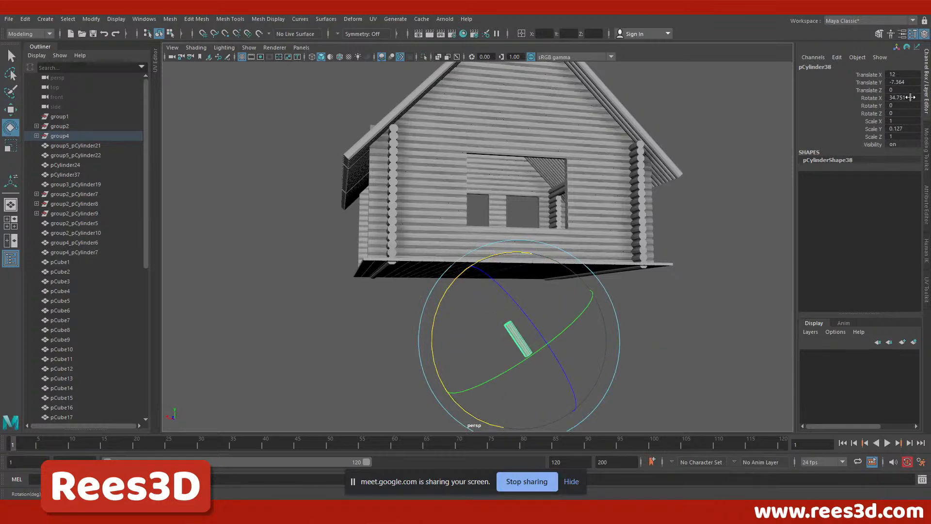
pyautogui.press('Return')
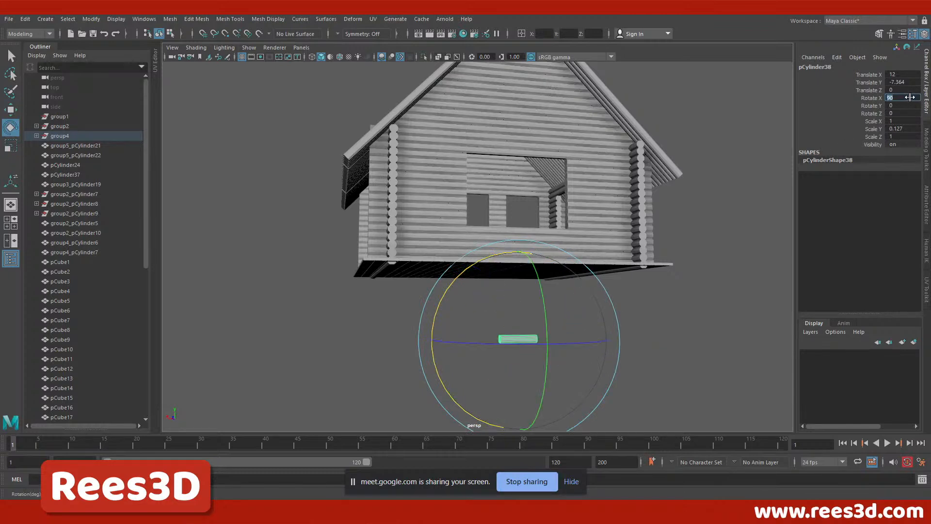
pyautogui.write('0')
pyautogui.press('Return')
# Thicken and enlarge the upright log to about Scale 2.55, 0.204, 2.55 and move it beneath a floor corner at about Translate Z 11.2.
pyautogui.keyDown('alt'); pyautogui.moveTo(573, 197); pyautogui.dragTo(679, 213); pyautogui.keyUp('alt')
pyautogui.keyDown('alt'); pyautogui.moveTo(679, 213); pyautogui.dragTo(744, 280, button='right'); pyautogui.keyUp('alt')
pyautogui.keyDown('alt'); pyautogui.moveTo(702, 340); pyautogui.dragTo(580, 223, button='middle'); pyautogui.keyUp('alt')
pyautogui.keyDown('alt'); pyautogui.moveTo(580, 224); pyautogui.dragTo(592, 291); pyautogui.keyUp('alt')
pyautogui.keyDown('alt'); pyautogui.moveTo(592, 291); pyautogui.dragTo(660, 279, button='right'); pyautogui.keyUp('alt')
pyautogui.press('f')
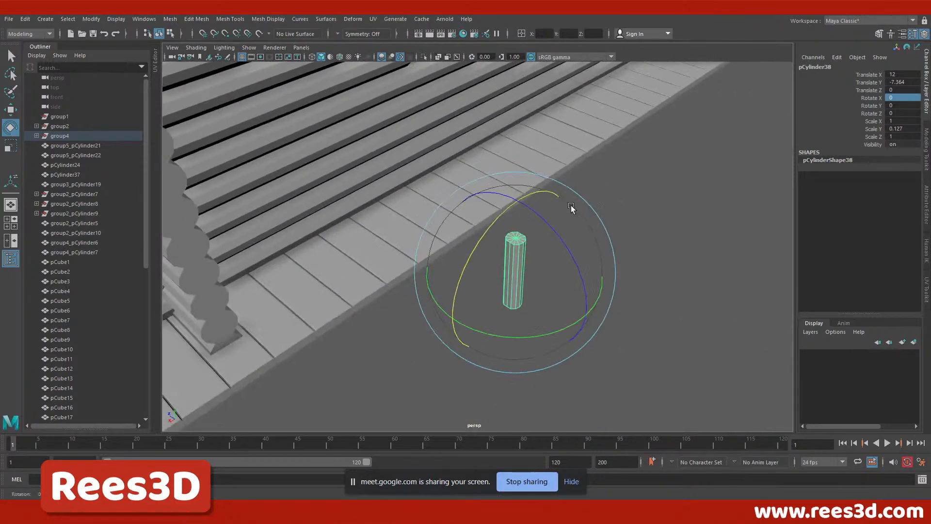
pyautogui.press('r')
pyautogui.moveTo(500, 262); pyautogui.dragTo(418, 229)
pyautogui.moveTo(487, 141); pyautogui.dragTo(326, 257)
pyautogui.press('w')
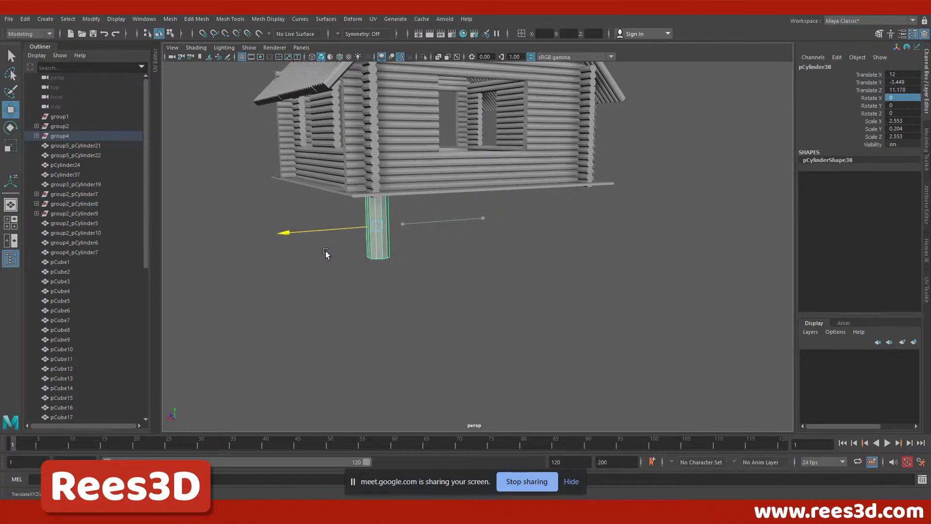
# Scale the post down to about 1.574, 0.126, 1.574, raise it to about Translate Y -2.25 against the floor, and show all four views.
pyautogui.keyDown('alt'); pyautogui.moveTo(438, 232); pyautogui.dragTo(446, 256); pyautogui.keyUp('alt')
pyautogui.press('r')
pyautogui.moveTo(364, 252); pyautogui.dragTo(420, 306)
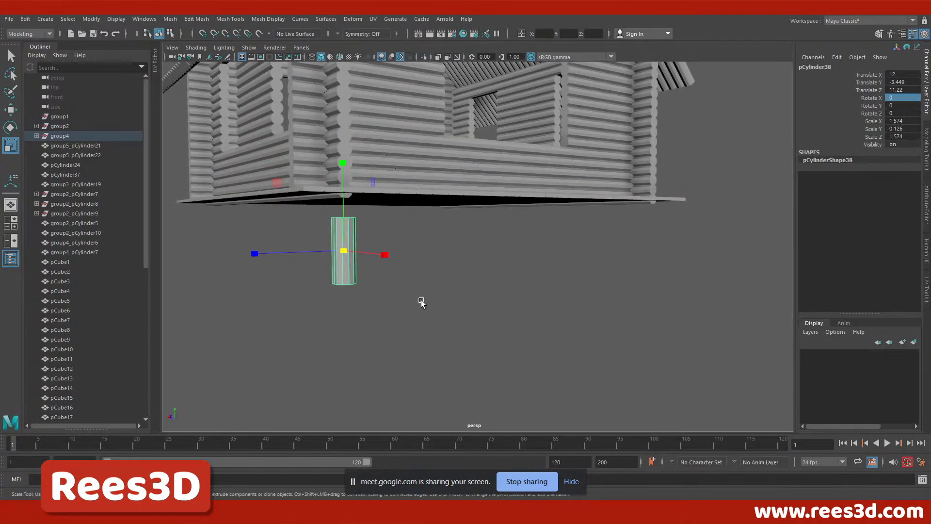
pyautogui.keyDown('alt'); pyautogui.moveTo(310, 292); pyautogui.dragTo(377, 277); pyautogui.keyUp('alt')
pyautogui.keyDown('alt'); pyautogui.moveTo(378, 278); pyautogui.dragTo(471, 281, button='right'); pyautogui.keyUp('alt')
pyautogui.keyDown('alt'); pyautogui.moveTo(490, 281); pyautogui.dragTo(441, 346, button='middle'); pyautogui.keyUp('alt')
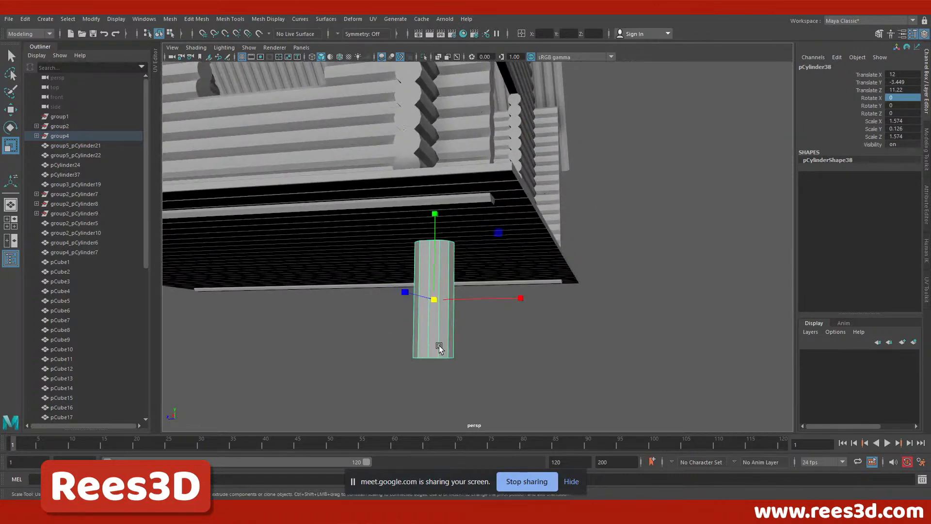
pyautogui.press('w')
pyautogui.moveTo(441, 243); pyautogui.dragTo(444, 201)
pyautogui.press('space')
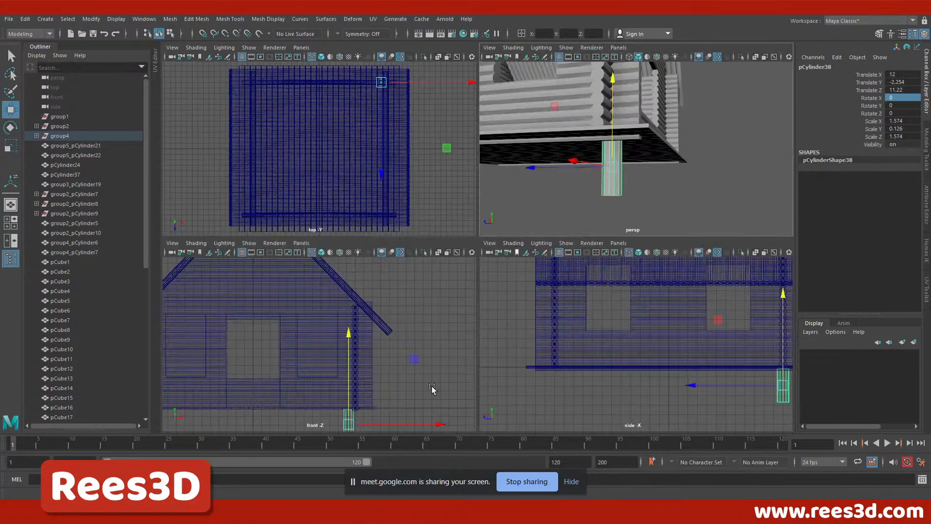
# Move the foundation cylinder beneath the cabin's corner logs, to Translate Z 12.012, and check its alignment from the front and side.
pyautogui.press('space')
pyautogui.keyDown('alt'); pyautogui.moveTo(365, 357); pyautogui.dragTo(316, 256, button='middle'); pyautogui.keyUp('alt')
pyautogui.keyDown('alt'); pyautogui.moveTo(317, 255); pyautogui.dragTo(398, 276, button='right'); pyautogui.keyUp('alt')
pyautogui.moveTo(575, 361); pyautogui.dragTo(595, 363)
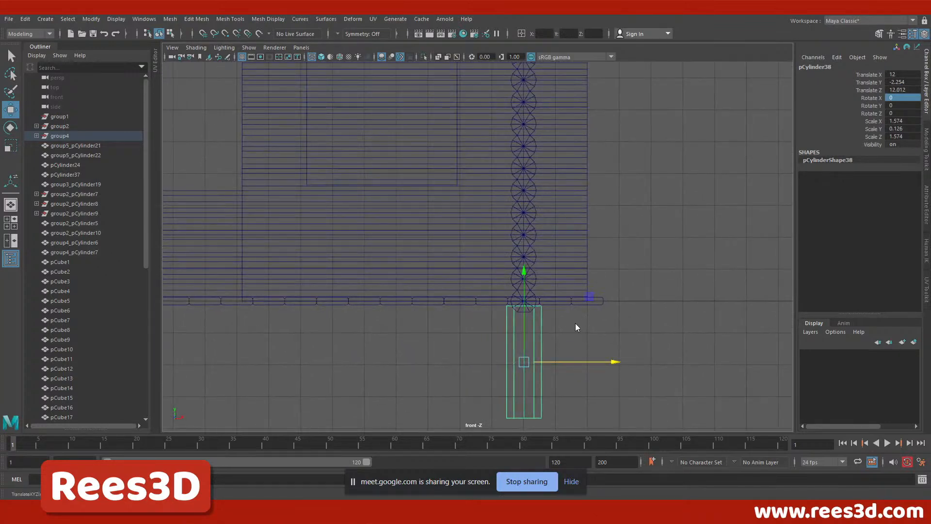
pyautogui.press('space')
pyautogui.press('space')
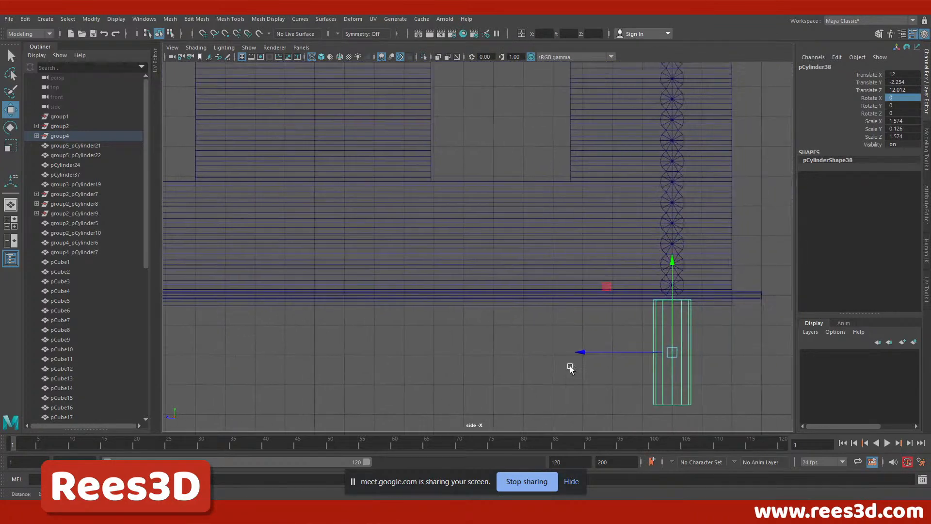
pyautogui.keyDown('alt'); pyautogui.moveTo(600, 370); pyautogui.dragTo(453, 374, button='middle'); pyautogui.keyUp('alt')
pyautogui.press('space')
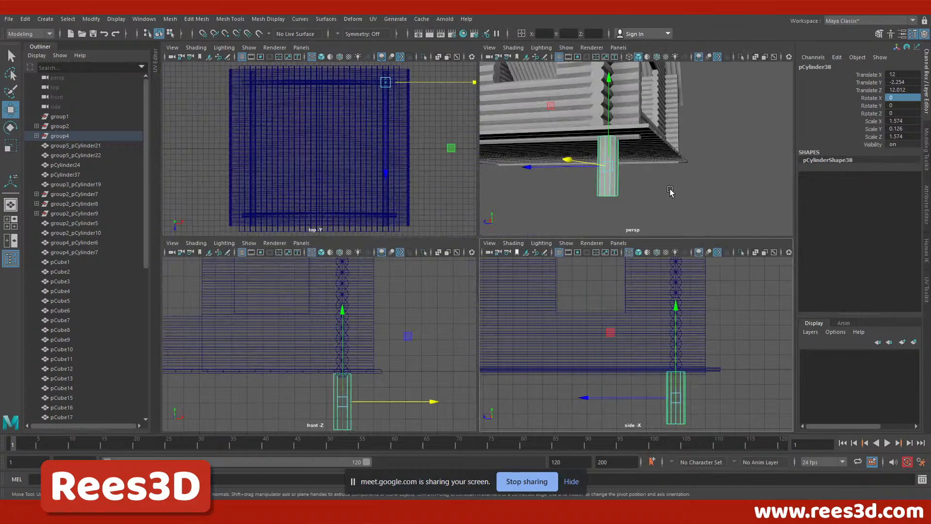
pyautogui.press('space')
pyautogui.keyDown('alt'); pyautogui.moveTo(572, 218); pyautogui.dragTo(547, 226); pyautogui.keyUp('alt')
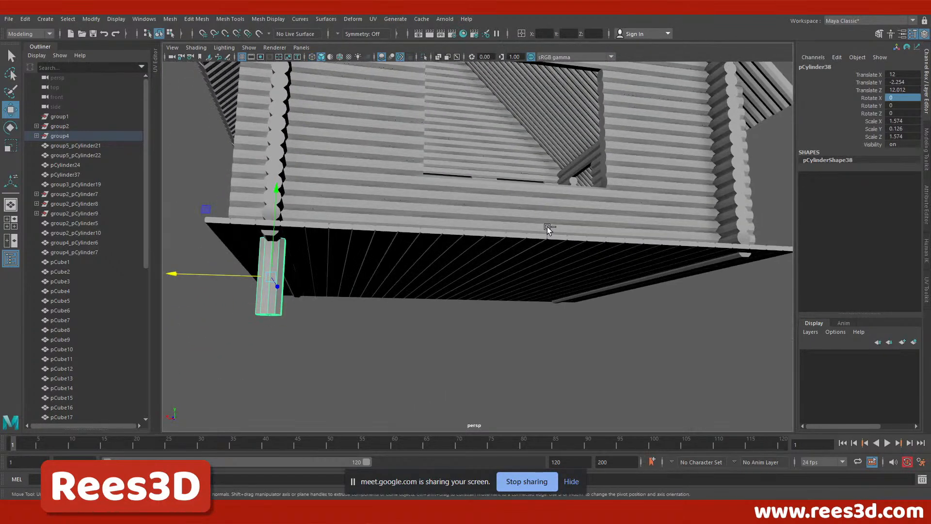
pyautogui.moveTo(208, 280); pyautogui.dragTo(231, 288)
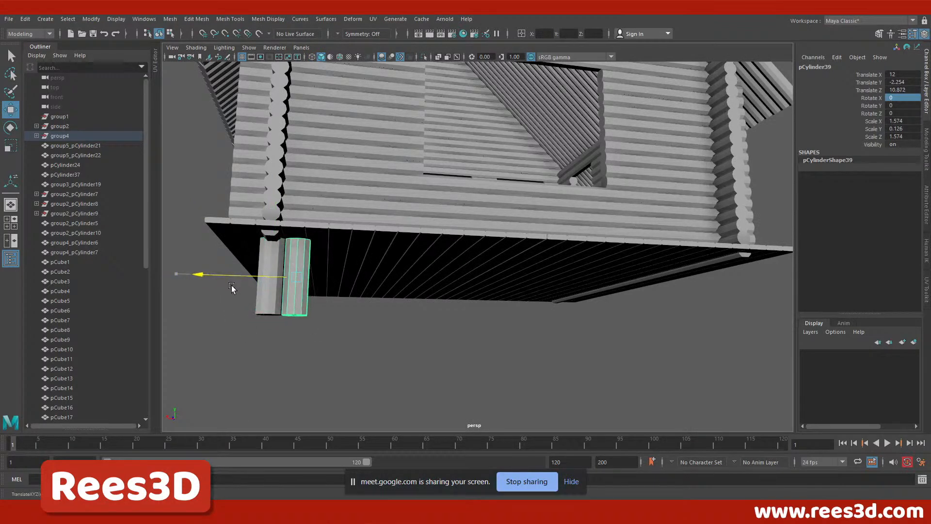
pyautogui.keyDown('shift'); pyautogui.click(232, 287); pyautogui.keyUp('shift')
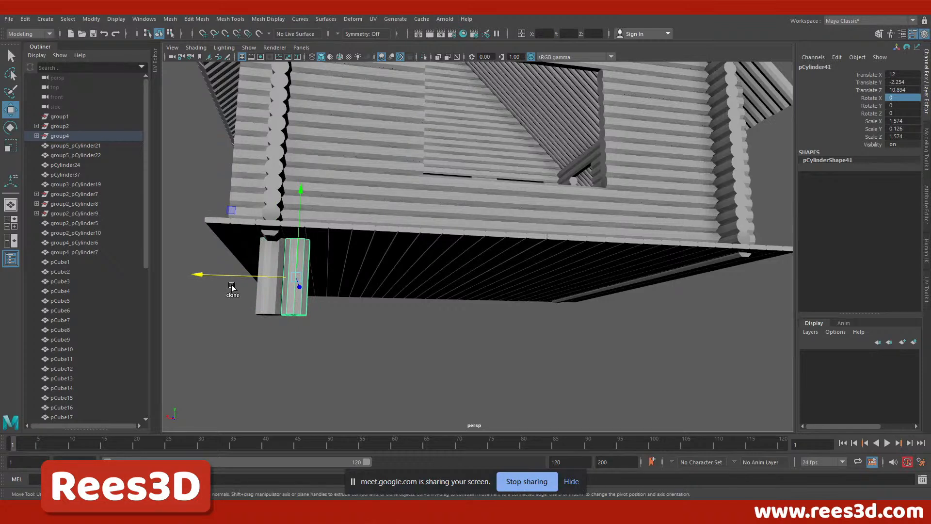
pyautogui.press('Delete')
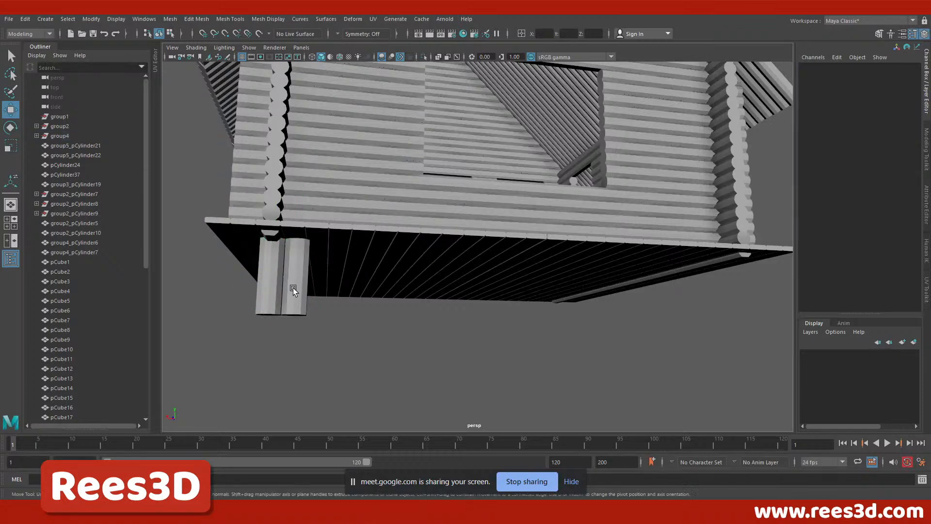
# Delete all construction history in the scene and freeze the transformations of the corner foundation cylinder.
pyautogui.click(271, 309)
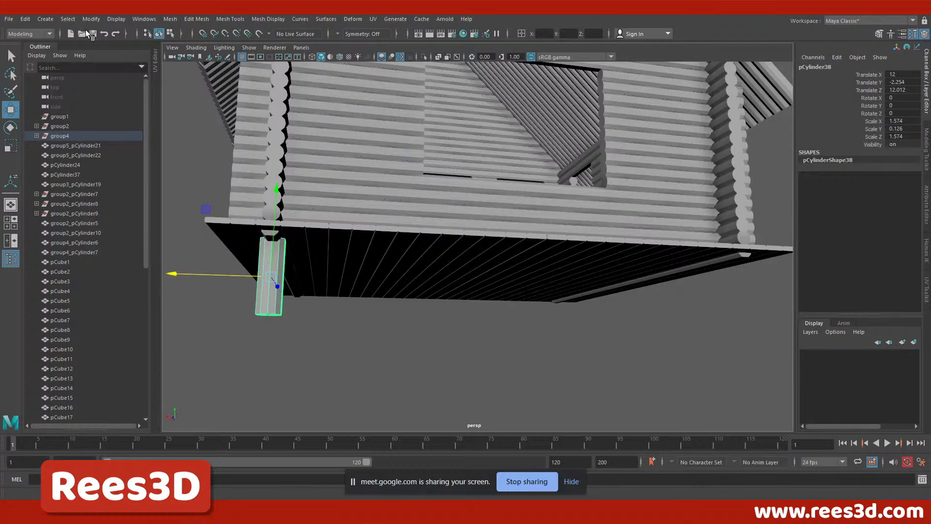
pyautogui.keyDown('alt'); pyautogui.moveTo(365, 249); pyautogui.dragTo(500, 291); pyautogui.keyUp('alt')
pyautogui.click(23, 19)
pyautogui.moveTo(53, 143)
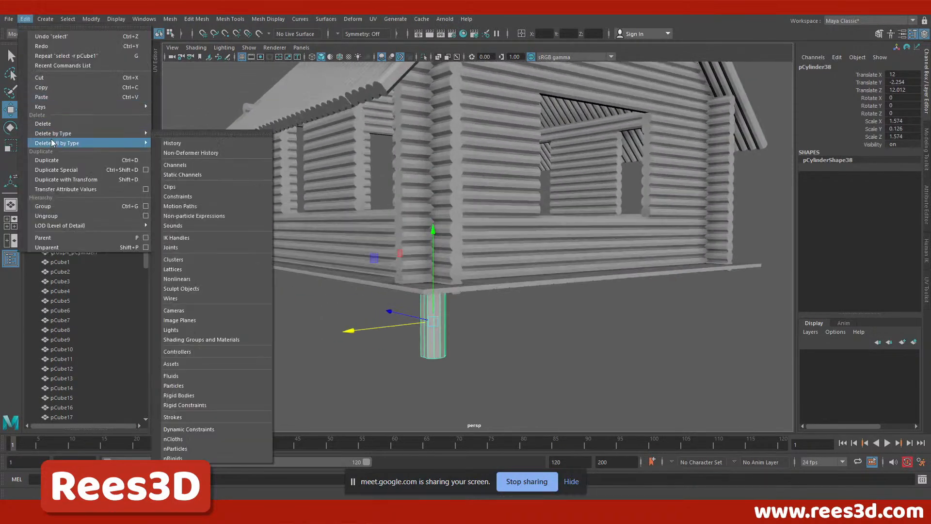
pyautogui.click(164, 143)
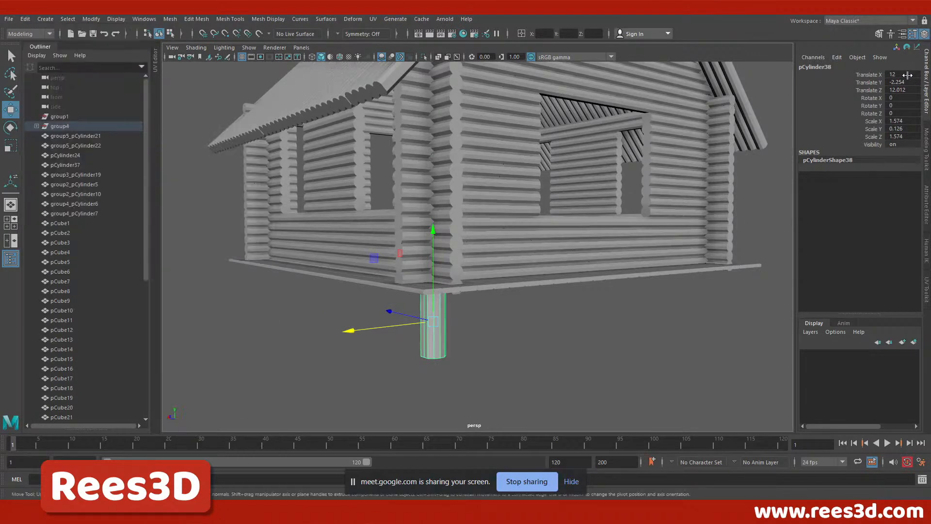
pyautogui.click(92, 18)
pyautogui.click(97, 63)
# Duplicate the foundation cylinder and place the copy directly beside the original along the Z axis.
pyautogui.keyDown('alt'); pyautogui.moveTo(422, 342); pyautogui.dragTo(443, 341); pyautogui.keyUp('alt')
pyautogui.hotkey('ctrl', 'd')
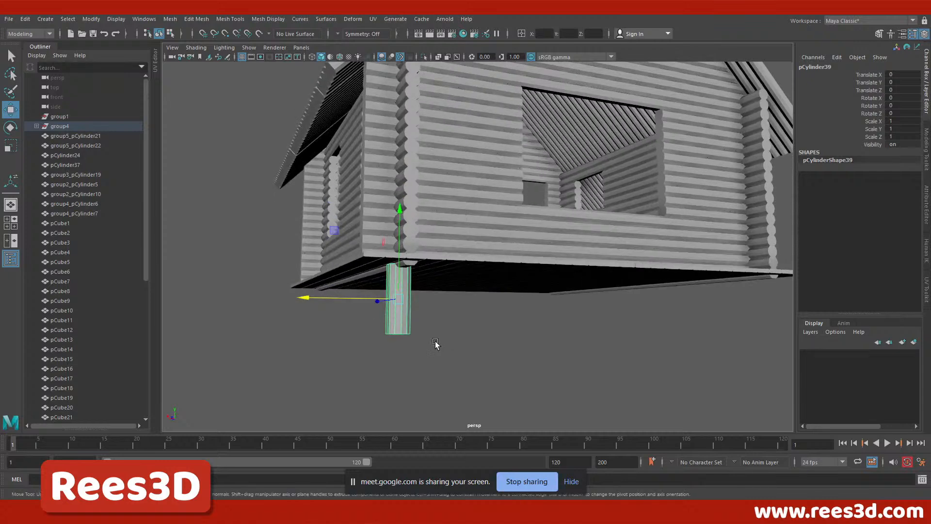
pyautogui.moveTo(345, 304); pyautogui.dragTo(366, 306)
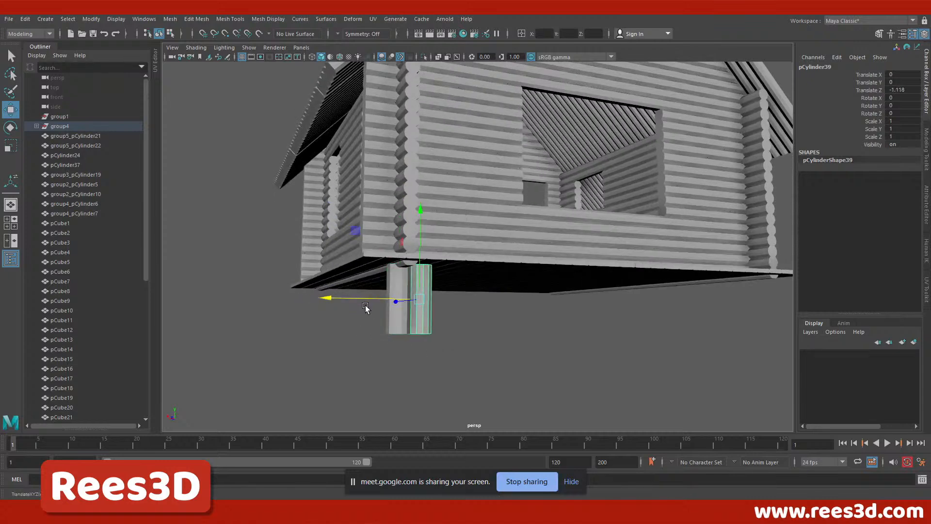
pyautogui.keyDown('alt'); pyautogui.moveTo(411, 331); pyautogui.dragTo(402, 329); pyautogui.keyUp('alt')
pyautogui.keyDown('alt'); pyautogui.moveTo(402, 329); pyautogui.dragTo(420, 351, button='right'); pyautogui.keyUp('alt')
pyautogui.keyDown('alt'); pyautogui.moveTo(420, 350); pyautogui.dragTo(451, 288); pyautogui.keyUp('alt')
pyautogui.scroll(4, 451, 288)
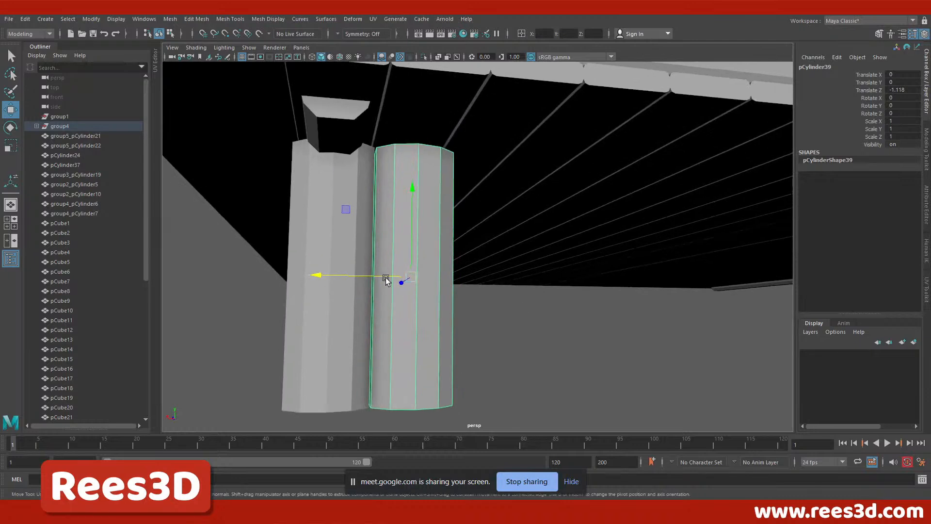
pyautogui.moveTo(347, 274); pyautogui.dragTo(445, 297)
# Repeat the duplication with the same offset until the row of cylinders reaches the cabin's far corner at Translate Z -24.034.
pyautogui.hotkey('shift', 'd')
pyautogui.hotkey('shift', 'd')
pyautogui.hotkey('shift', 'd')
pyautogui.hotkey('shift', 'd')
pyautogui.hotkey('shift', 'd')
pyautogui.hotkey('shift', 'd')
pyautogui.hotkey('shift', 'd')
pyautogui.hotkey('shift', 'd')
pyautogui.hotkey('shift', 'd')
pyautogui.hotkey('shift', 'd')
pyautogui.hotkey('shift', 'd')
pyautogui.hotkey('shift', 'd')
pyautogui.hotkey('shift', 'd')
pyautogui.hotkey('shift', 'd')
pyautogui.hotkey('shift', 'd')
pyautogui.hotkey('shift', 'd')
pyautogui.hotkey('shift', 'd')
pyautogui.hotkey('shift', 'd')
pyautogui.hotkey('shift', 'd')
pyautogui.hotkey('shift', 'd')
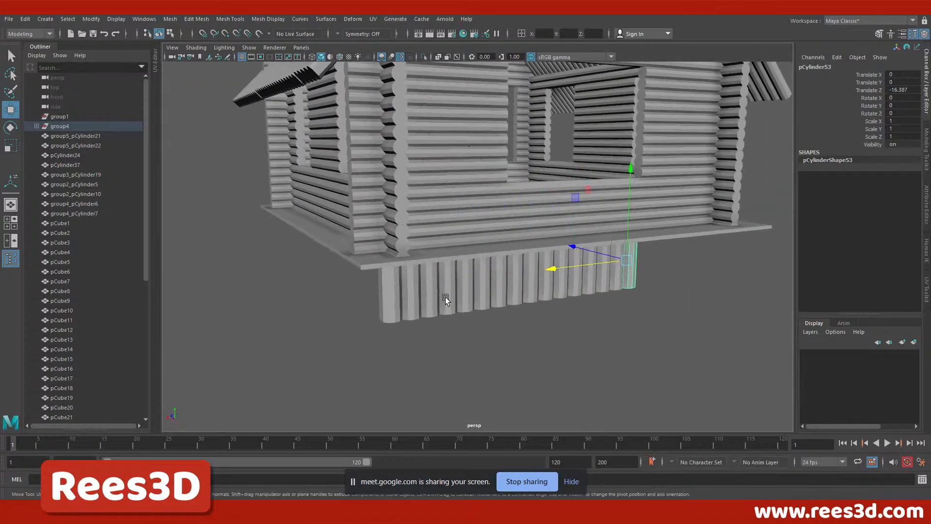
pyautogui.hotkey('shift', 'd')
# Examine the cylinder row's alignment with the cabin's corners in the orthographic and perspective views.
pyautogui.press('space')
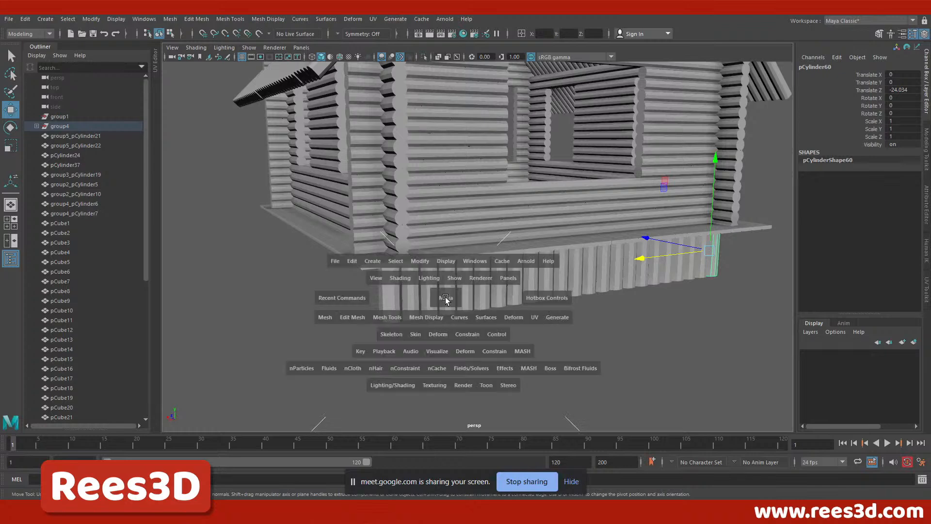
pyautogui.press('space')
pyautogui.press('space')
pyautogui.scroll(4, 577, 337)
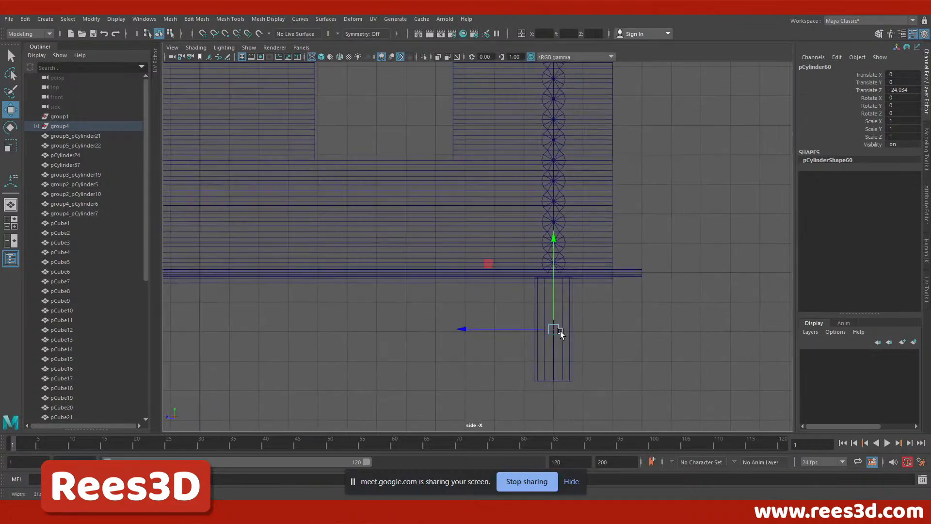
pyautogui.press('space')
pyautogui.press('space')
pyautogui.keyDown('alt'); pyautogui.moveTo(497, 362); pyautogui.dragTo(207, 393, button='right'); pyautogui.keyUp('alt')
pyautogui.keyDown('alt'); pyautogui.moveTo(319, 379); pyautogui.dragTo(540, 376, button='middle'); pyautogui.keyUp('alt')
pyautogui.keyDown('alt'); pyautogui.moveTo(436, 364); pyautogui.dragTo(617, 328, button='right'); pyautogui.keyUp('alt')
pyautogui.press('space')
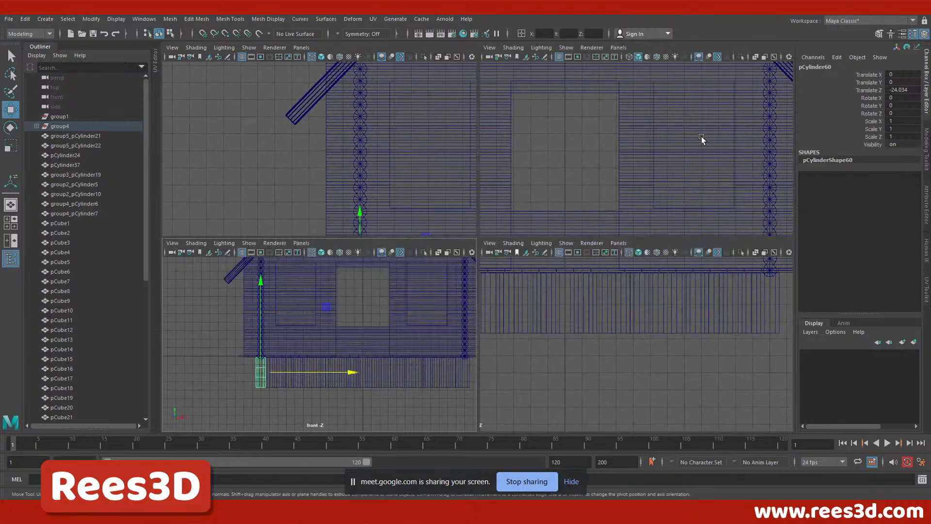
pyautogui.press('space')
pyautogui.keyDown('alt'); pyautogui.moveTo(696, 191); pyautogui.dragTo(531, 214, button='right'); pyautogui.keyUp('alt')
pyautogui.keyDown('alt'); pyautogui.moveTo(531, 214); pyautogui.dragTo(603, 207); pyautogui.keyUp('alt')
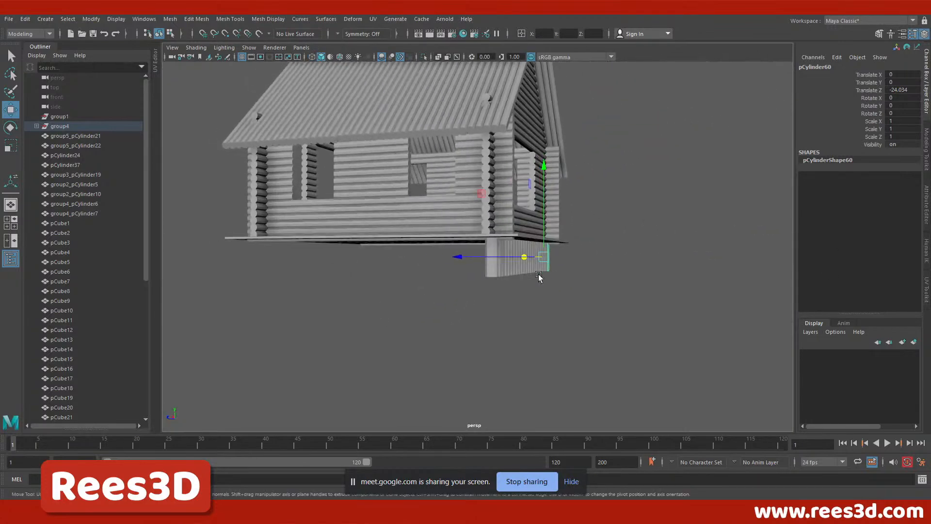
# Undo the last cylinder duplicate, select the row of foundation cylinders and group it.
pyautogui.hotkey('ctrl', 'z')
pyautogui.moveTo(475, 275); pyautogui.dragTo(430, 262)
pyautogui.hotkey('ctrl', 'g')
# Duplicate the foundation group and set the copy's Rotate Y to 90 to line the adjacent side of the cabin.
pyautogui.hotkey('ctrl', 'd')
pyautogui.press('e')
pyautogui.moveTo(405, 208); pyautogui.dragTo(529, 308)
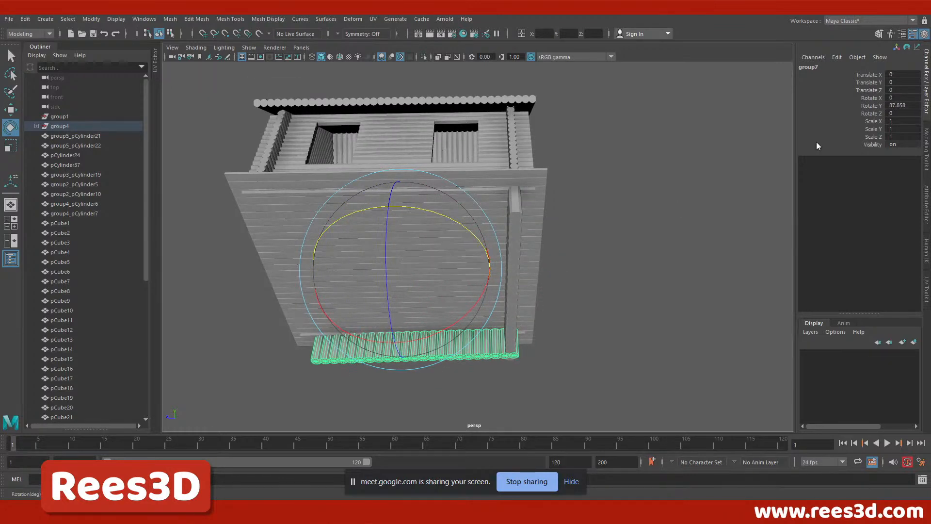
pyautogui.doubleClick(900, 105)
pyautogui.write('90')
pyautogui.press('Return')
# Duplicate the rotated foundation group and set the new copy's Rotate Y to 180 for the third side.
pyautogui.keyDown('alt'); pyautogui.moveTo(551, 233); pyautogui.dragTo(600, 291); pyautogui.keyUp('alt')
pyautogui.hotkey('ctrl', 'd')
pyautogui.write('180')
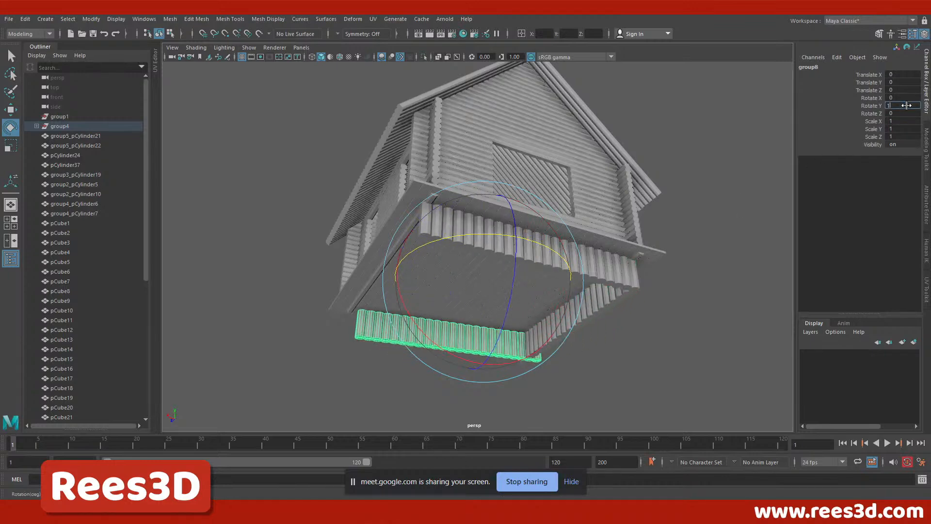
pyautogui.press('Return')
pyautogui.keyDown('alt'); pyautogui.moveTo(526, 266); pyautogui.dragTo(464, 267); pyautogui.keyUp('alt')
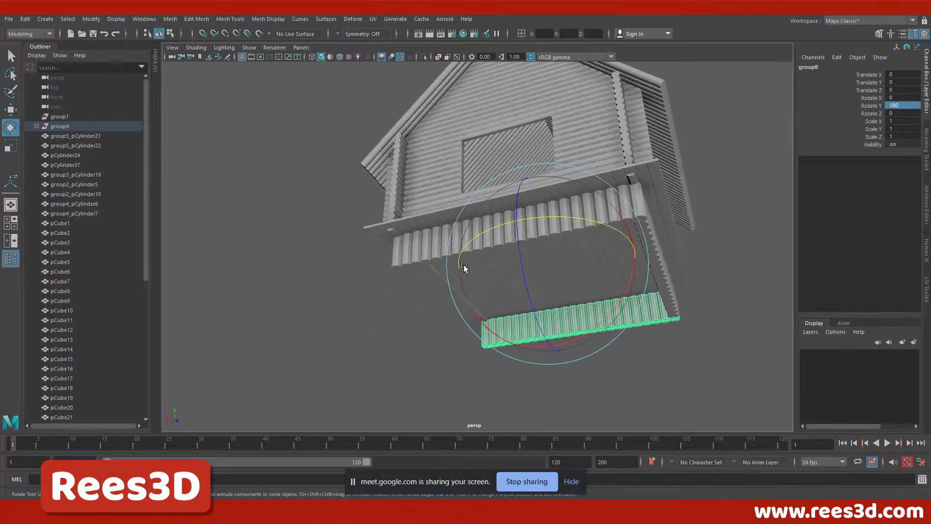
# Duplicate the foundation group once more and set its Rotate Y to 270 to enclose the last side.
pyautogui.hotkey('ctrl', 'd')
pyautogui.press('w')
pyautogui.press('e')
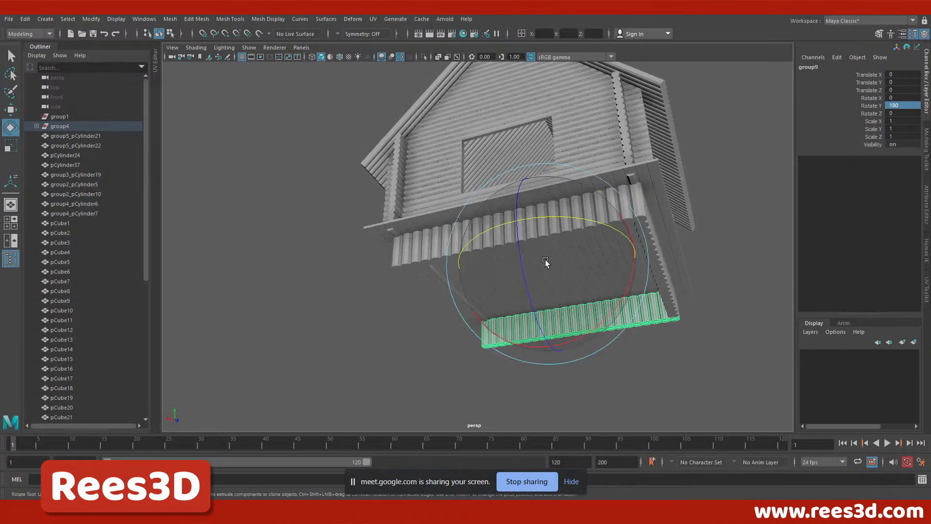
pyautogui.moveTo(574, 223); pyautogui.dragTo(655, 275)
pyautogui.doubleClick(916, 104)
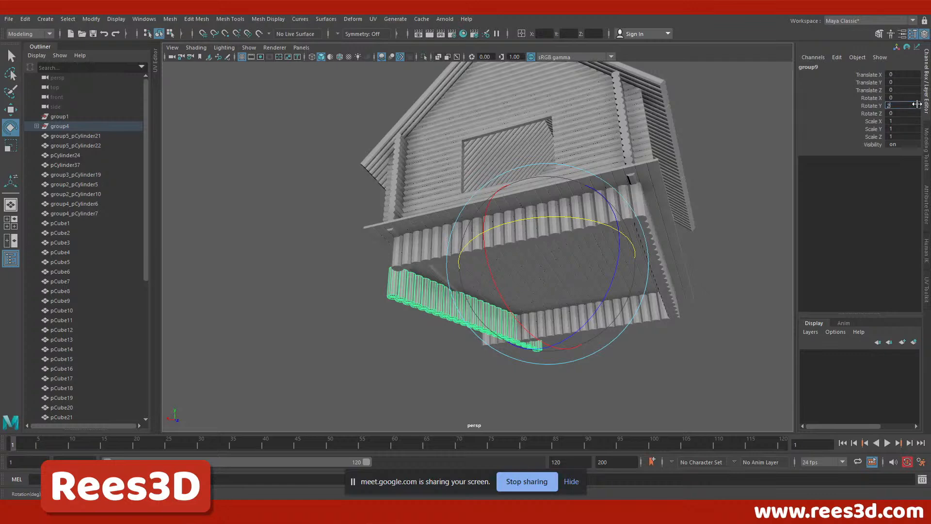
pyautogui.write('270')
pyautogui.press('Return')
pyautogui.keyDown('alt'); pyautogui.moveTo(482, 276); pyautogui.dragTo(568, 277); pyautogui.keyUp('alt')
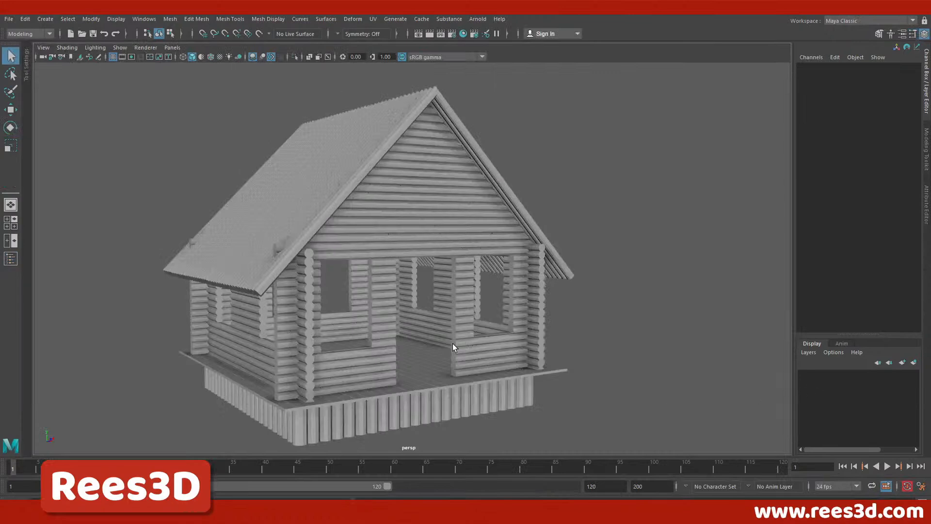
# Examine the cabin's front wall with its door and window openings from several angles.
pyautogui.keyDown('alt'); pyautogui.moveTo(469, 349); pyautogui.dragTo(459, 343); pyautogui.keyUp('alt')
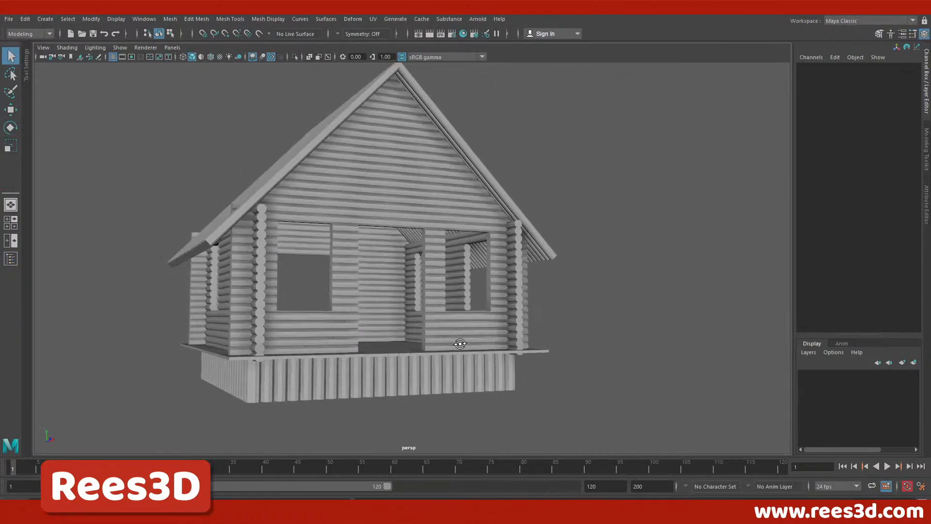
pyautogui.keyDown('alt'); pyautogui.moveTo(370, 320); pyautogui.dragTo(474, 337, button='right'); pyautogui.keyUp('alt')
pyautogui.keyDown('alt'); pyautogui.moveTo(474, 337); pyautogui.dragTo(513, 348, button='middle'); pyautogui.keyUp('alt')
pyautogui.moveTo(481, 348)
pyautogui.keyDown('alt'); pyautogui.mouseDown()
pyautogui.moveTo(439, 350)
pyautogui.moveTo(444, 343)
pyautogui.moveTo(471, 348)
pyautogui.moveTo(449, 356)
pyautogui.moveTo(474, 339)
pyautogui.mouseUp(); pyautogui.keyUp('alt')
pyautogui.keyDown('alt'); pyautogui.moveTo(474, 339); pyautogui.dragTo(501, 336, button='right'); pyautogui.keyUp('alt')
pyautogui.keyDown('alt'); pyautogui.moveTo(501, 336); pyautogui.dragTo(477, 337, button='middle'); pyautogui.keyUp('alt')
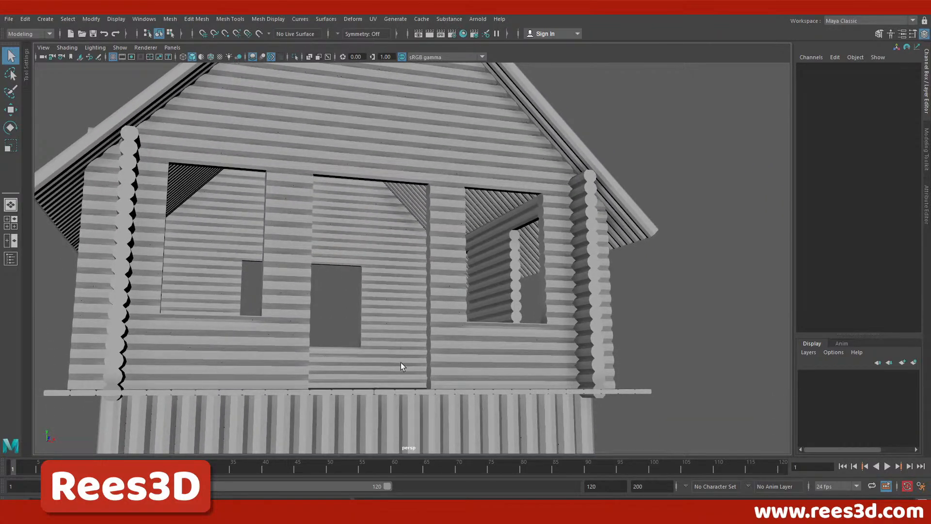
pyautogui.keyDown('alt'); pyautogui.moveTo(383, 233); pyautogui.dragTo(443, 310); pyautogui.keyUp('alt')
pyautogui.keyDown('alt'); pyautogui.moveTo(442, 310); pyautogui.dragTo(428, 227, button='middle'); pyautogui.keyUp('alt')
pyautogui.keyDown('alt'); pyautogui.moveTo(428, 226); pyautogui.dragTo(456, 245, button='right'); pyautogui.keyUp('alt')
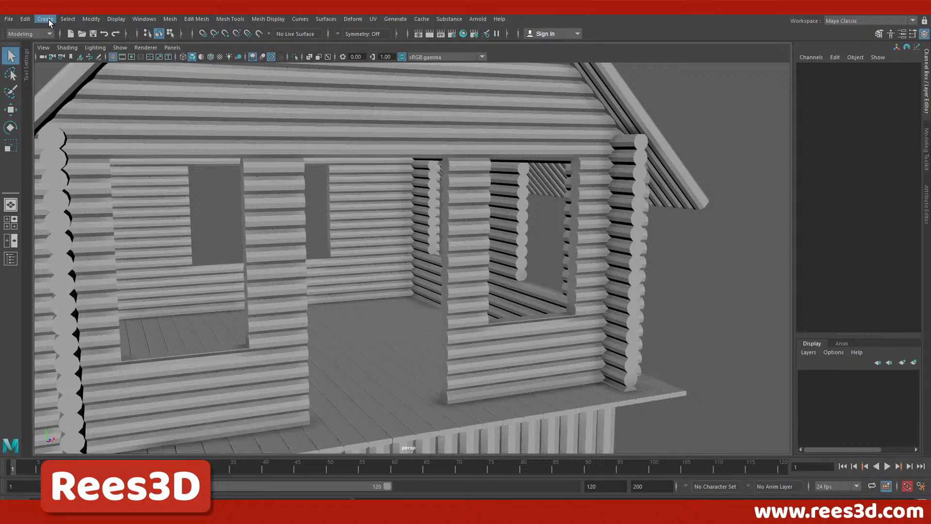
# Create a polygon pipe and move it out in front of the cabin, to Translate Z 19.463.
pyautogui.click(49, 23)
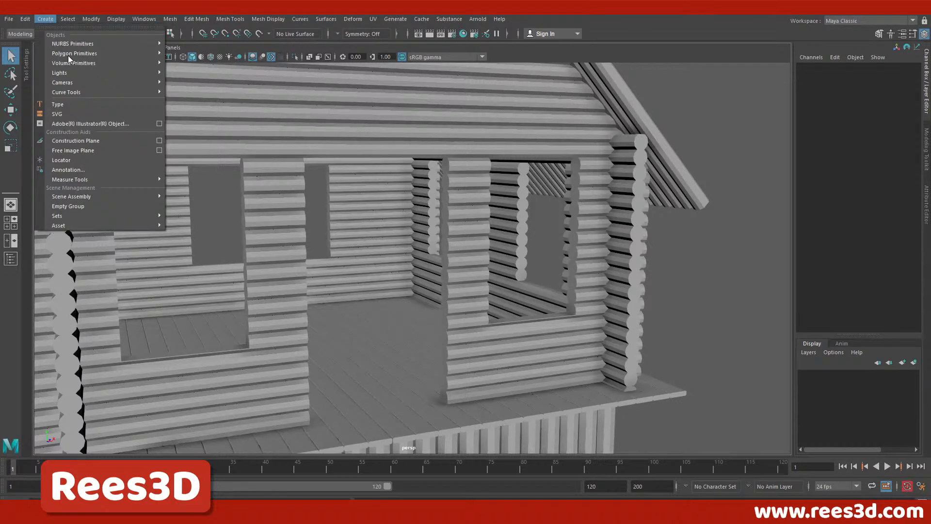
pyautogui.moveTo(97, 44)
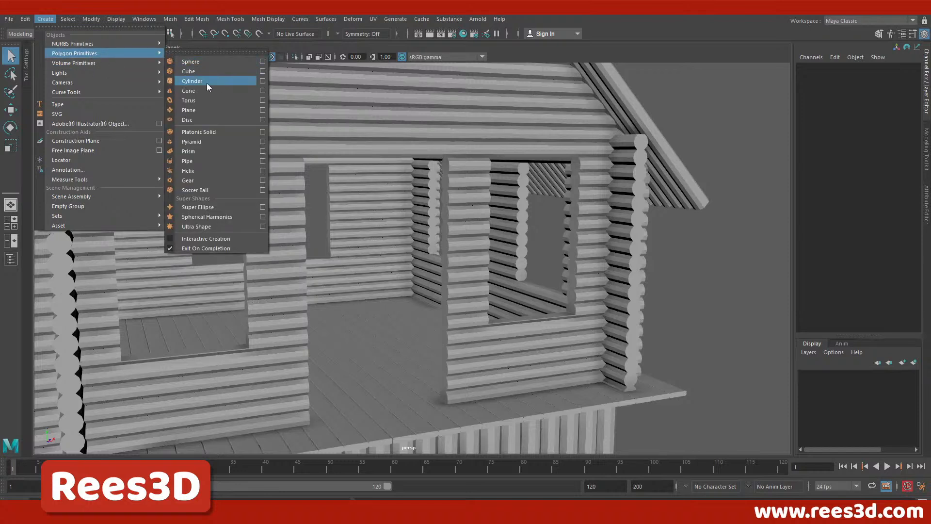
pyautogui.click(187, 161)
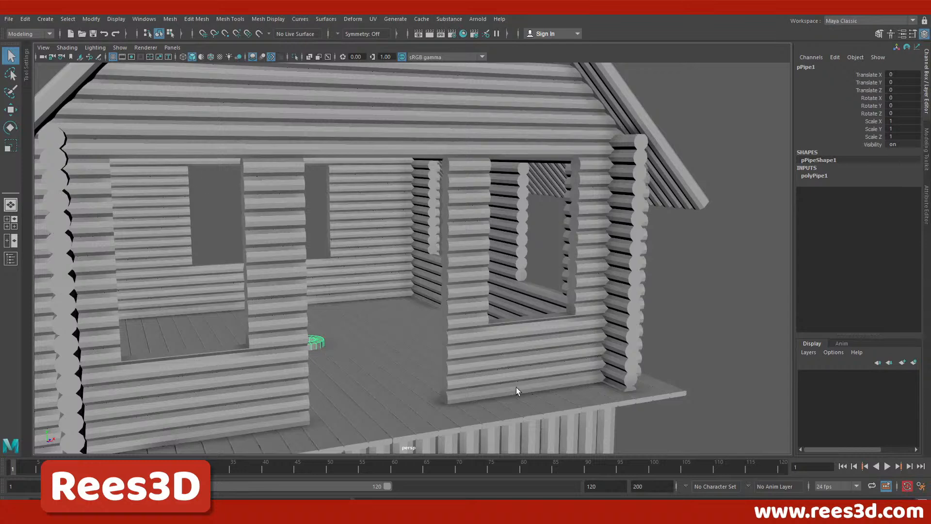
pyautogui.keyDown('alt'); pyautogui.moveTo(440, 362); pyautogui.dragTo(362, 339, button='right'); pyautogui.keyUp('alt')
pyautogui.keyDown('alt'); pyautogui.moveTo(362, 339); pyautogui.dragTo(487, 371); pyautogui.keyUp('alt')
pyautogui.keyDown('alt'); pyautogui.moveTo(492, 341); pyautogui.dragTo(443, 253, button='middle'); pyautogui.keyUp('alt')
pyautogui.press('w')
pyautogui.moveTo(358, 280); pyautogui.dragTo(478, 391)
pyautogui.keyDown('alt'); pyautogui.moveTo(449, 345); pyautogui.dragTo(441, 335, button='middle'); pyautogui.keyUp('alt')
pyautogui.keyDown('alt'); pyautogui.moveTo(441, 335); pyautogui.dragTo(717, 221); pyautogui.keyUp('alt')
# Set the pipe's Subdivisions Axis to 4 to make it square.
pyautogui.click(815, 176)
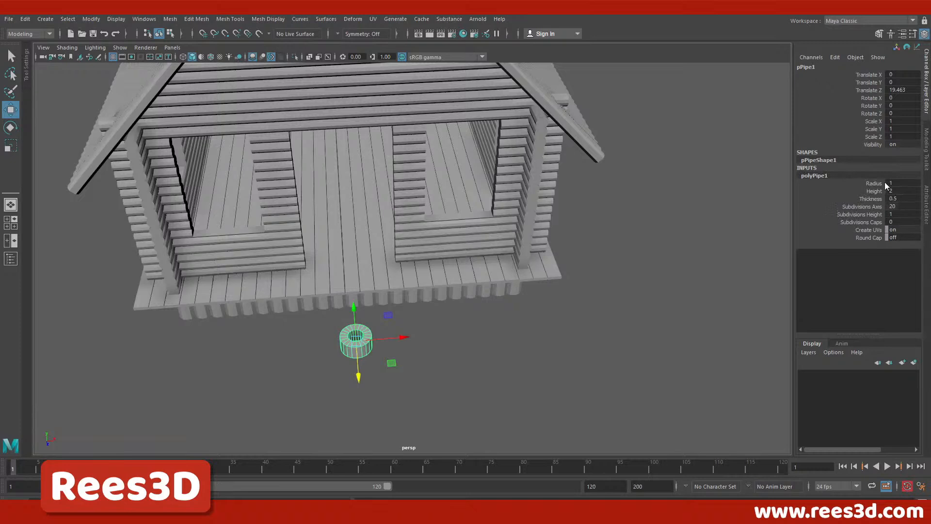
pyautogui.click(874, 207)
pyautogui.moveTo(647, 243); pyautogui.dragTo(571, 252, button='middle')
pyautogui.keyDown('alt'); pyautogui.moveTo(344, 326); pyautogui.dragTo(427, 356); pyautogui.keyUp('alt')
pyautogui.keyDown('alt'); pyautogui.moveTo(427, 356); pyautogui.dragTo(420, 220, button='middle'); pyautogui.keyUp('alt')
pyautogui.scroll(5, 420, 219)
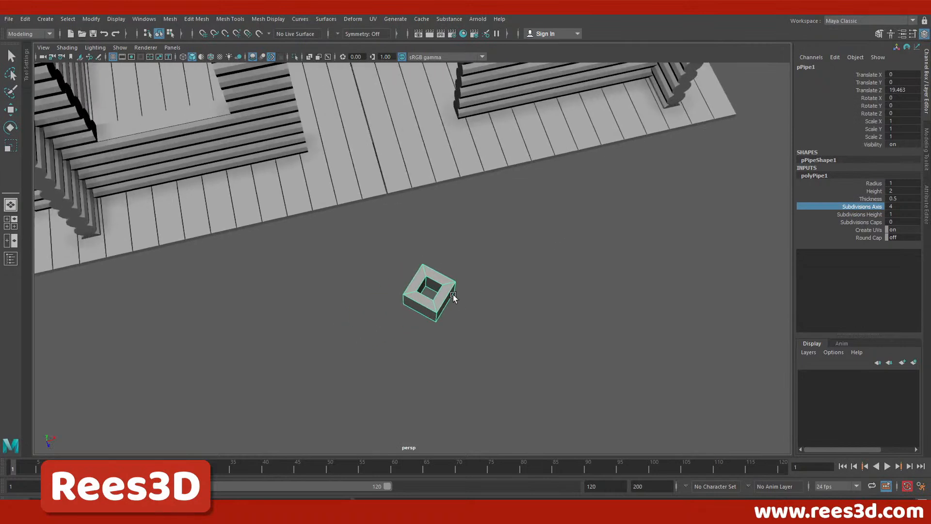
# Enlarge the square pipe by setting its Radius to 2.4.
pyautogui.moveTo(446, 308)
pyautogui.keyDown('alt'); pyautogui.mouseDown()
pyautogui.moveTo(503, 291)
pyautogui.moveTo(468, 357)
pyautogui.moveTo(458, 318)
pyautogui.moveTo(439, 301)
pyautogui.mouseUp(); pyautogui.keyUp('alt')
pyautogui.keyDown('alt'); pyautogui.moveTo(439, 300); pyautogui.dragTo(534, 314, button='right'); pyautogui.keyUp('alt')
pyautogui.keyDown('alt'); pyautogui.moveTo(368, 234); pyautogui.dragTo(359, 296, button='middle'); pyautogui.keyUp('alt')
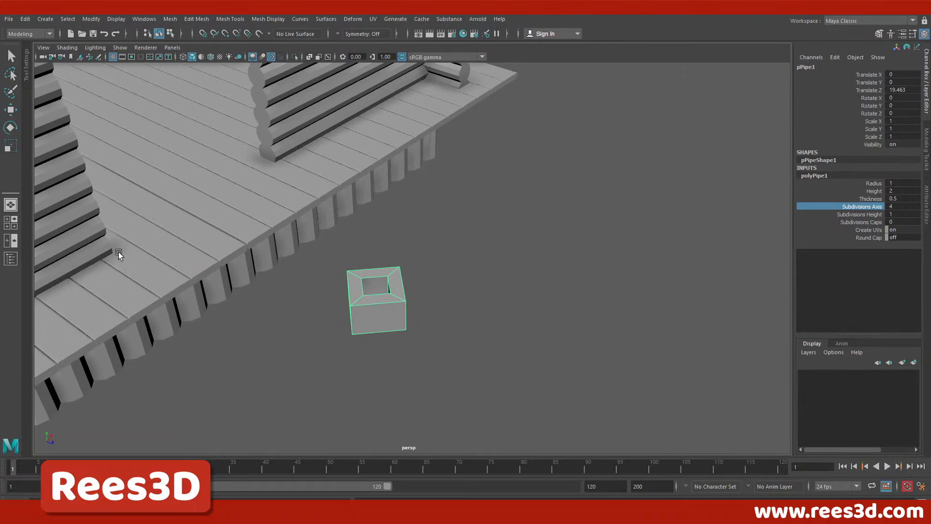
pyautogui.keyDown('alt'); pyautogui.moveTo(451, 341); pyautogui.dragTo(432, 343); pyautogui.keyUp('alt')
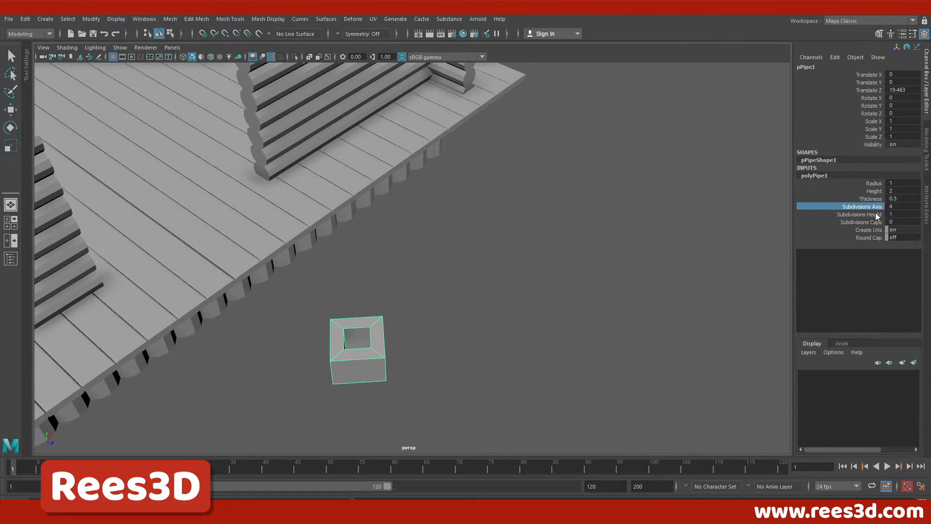
pyautogui.click(874, 183)
pyautogui.moveTo(594, 226); pyautogui.dragTo(596, 242, button='middle')
pyautogui.moveTo(597, 241)
pyautogui.keyDown('alt'); pyautogui.mouseDown()
pyautogui.moveTo(574, 237)
pyautogui.moveTo(585, 234)
pyautogui.mouseUp(); pyautogui.keyUp('alt')
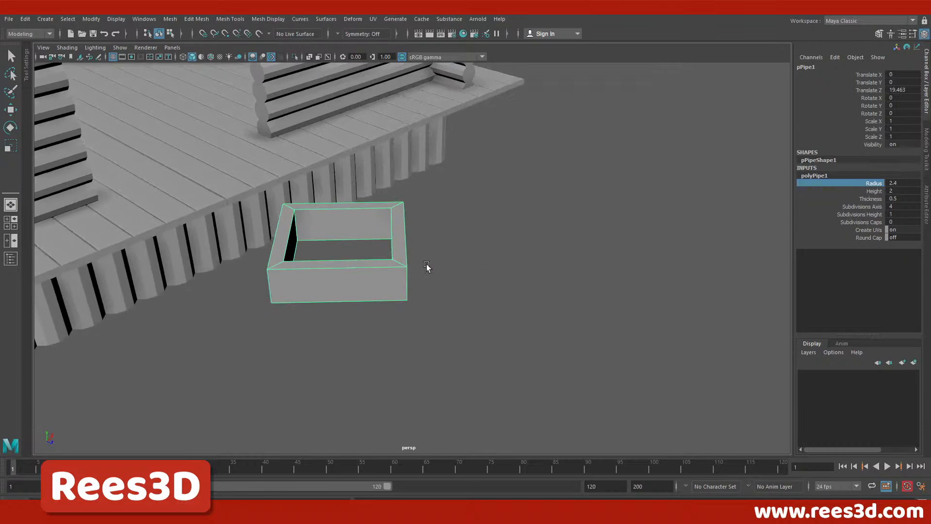
# Rotate the square pipe to line up with the cabin front by setting its Rotate Y to 45.
pyautogui.keyDown('alt'); pyautogui.moveTo(395, 297); pyautogui.dragTo(507, 317); pyautogui.keyUp('alt')
pyautogui.keyDown('alt'); pyautogui.moveTo(482, 315); pyautogui.dragTo(391, 295, button='right'); pyautogui.keyUp('alt')
pyautogui.keyDown('alt'); pyautogui.moveTo(391, 295); pyautogui.dragTo(465, 293); pyautogui.keyUp('alt')
pyautogui.keyDown('alt'); pyautogui.moveTo(466, 293); pyautogui.dragTo(533, 296, button='middle'); pyautogui.keyUp('alt')
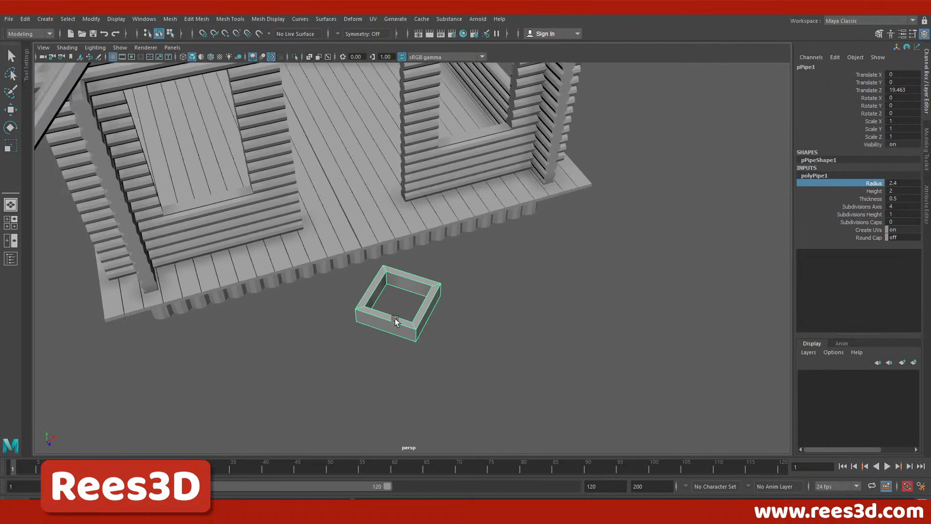
pyautogui.click(11, 128)
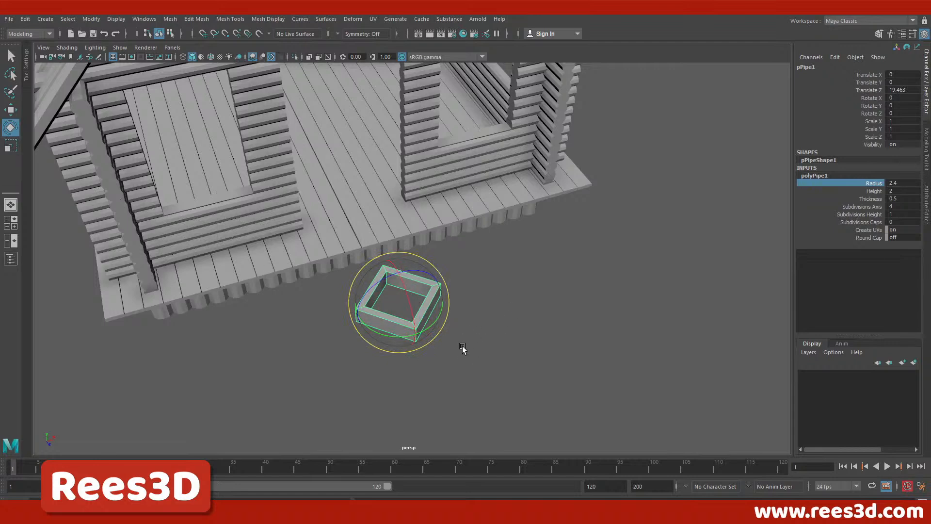
pyautogui.keyDown('alt'); pyautogui.moveTo(462, 349); pyautogui.dragTo(470, 349); pyautogui.keyUp('alt')
pyautogui.moveTo(470, 305); pyautogui.dragTo(456, 324)
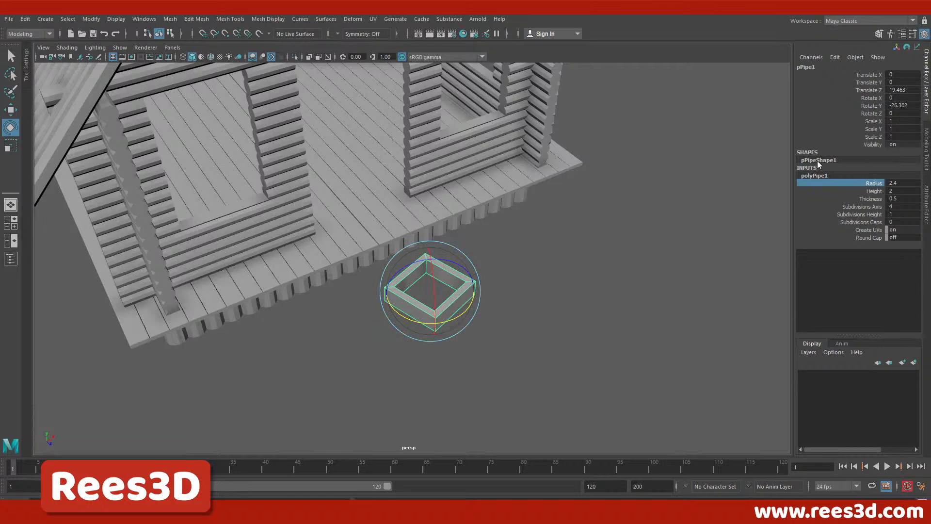
pyautogui.doubleClick(903, 104)
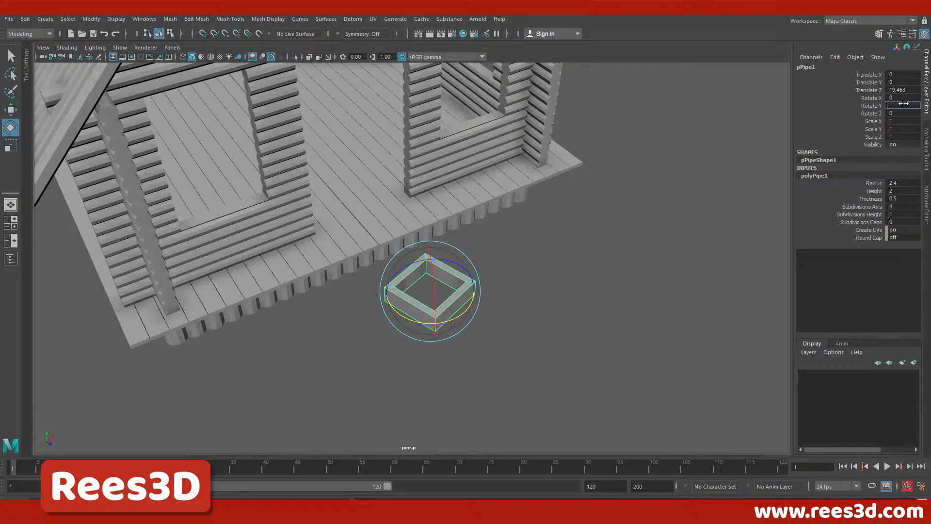
pyautogui.press('Return')
pyautogui.keyDown('alt'); pyautogui.moveTo(530, 234); pyautogui.dragTo(485, 256); pyautogui.keyUp('alt')
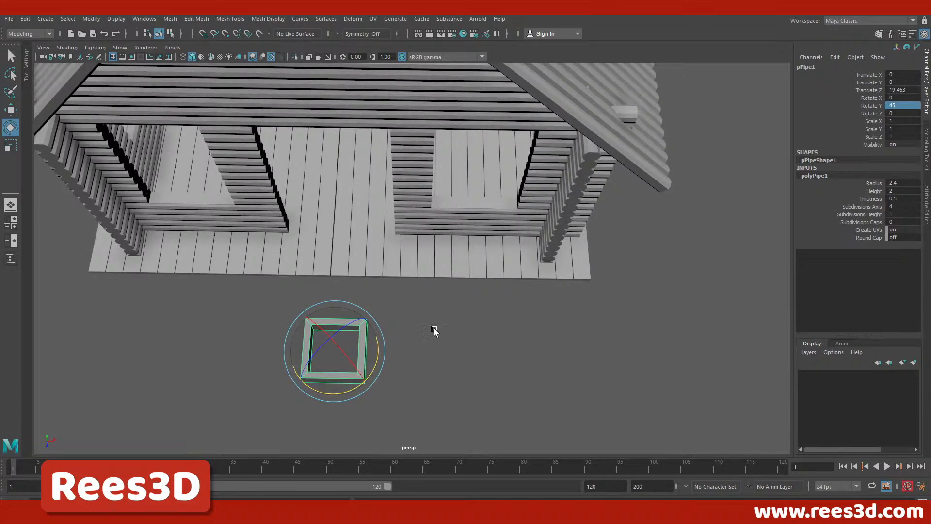
# Examine the square frame's alignment with the cabin's front from above and from the front.
pyautogui.keyDown('alt'); pyautogui.moveTo(464, 316); pyautogui.dragTo(488, 350, button='middle'); pyautogui.keyUp('alt')
pyautogui.keyDown('alt'); pyautogui.moveTo(489, 350); pyautogui.dragTo(348, 284, button='right'); pyautogui.keyUp('alt')
pyautogui.keyDown('alt'); pyautogui.moveTo(361, 330); pyautogui.dragTo(342, 167); pyautogui.keyUp('alt')
pyautogui.keyDown('alt'); pyautogui.moveTo(431, 324); pyautogui.dragTo(410, 350); pyautogui.keyUp('alt')
pyautogui.keyDown('alt'); pyautogui.moveTo(410, 350); pyautogui.dragTo(412, 296, button='middle'); pyautogui.keyUp('alt')
pyautogui.keyDown('alt'); pyautogui.moveTo(412, 296); pyautogui.dragTo(361, 361, button='right'); pyautogui.keyUp('alt')
pyautogui.keyDown('alt'); pyautogui.moveTo(362, 362); pyautogui.dragTo(370, 343, button='middle'); pyautogui.keyUp('alt')
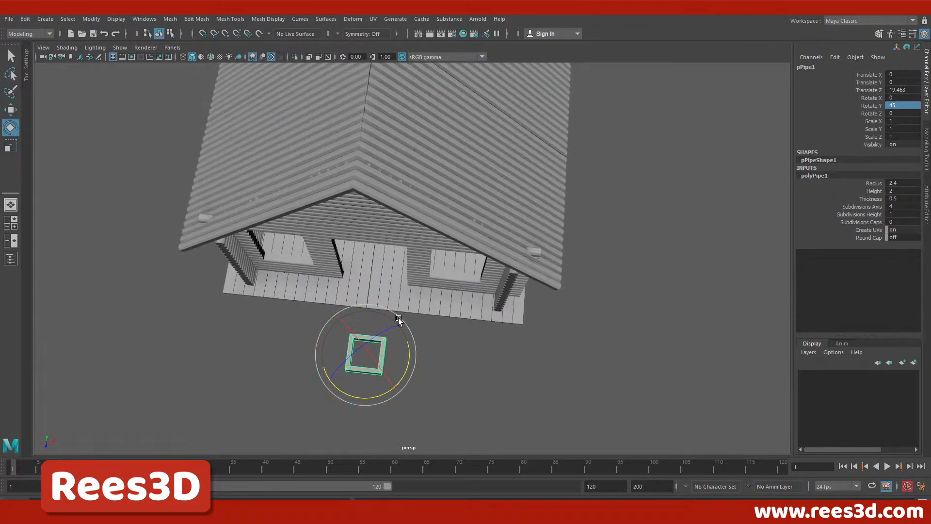
pyautogui.keyDown('alt'); pyautogui.moveTo(375, 308); pyautogui.dragTo(406, 365); pyautogui.keyUp('alt')
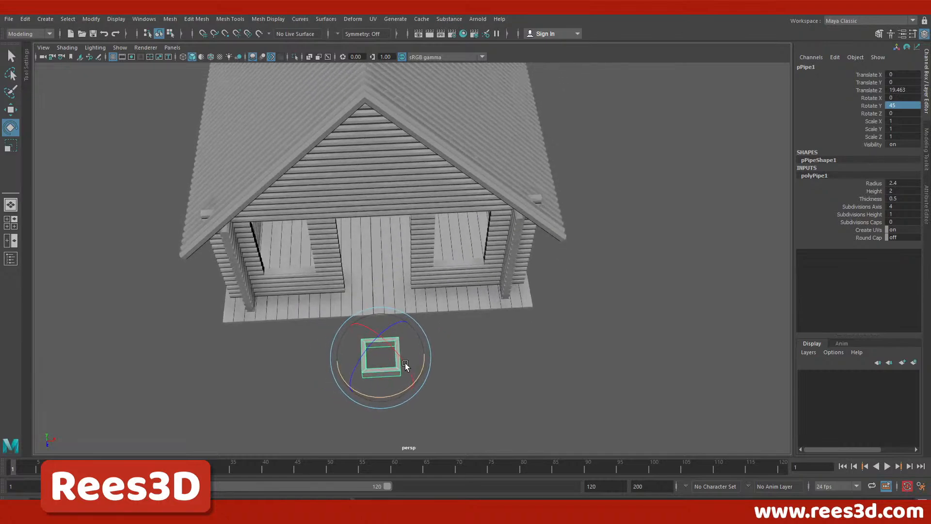
# Freeze the transformations of the rotated square frame in front of the cabin.
pyautogui.keyDown('alt'); pyautogui.moveTo(389, 357); pyautogui.dragTo(456, 308); pyautogui.keyUp('alt')
pyautogui.keyDown('alt'); pyautogui.moveTo(456, 308); pyautogui.dragTo(533, 321, button='right'); pyautogui.keyUp('alt')
pyautogui.keyDown('alt'); pyautogui.moveTo(533, 321); pyautogui.dragTo(519, 301, button='middle'); pyautogui.keyUp('alt')
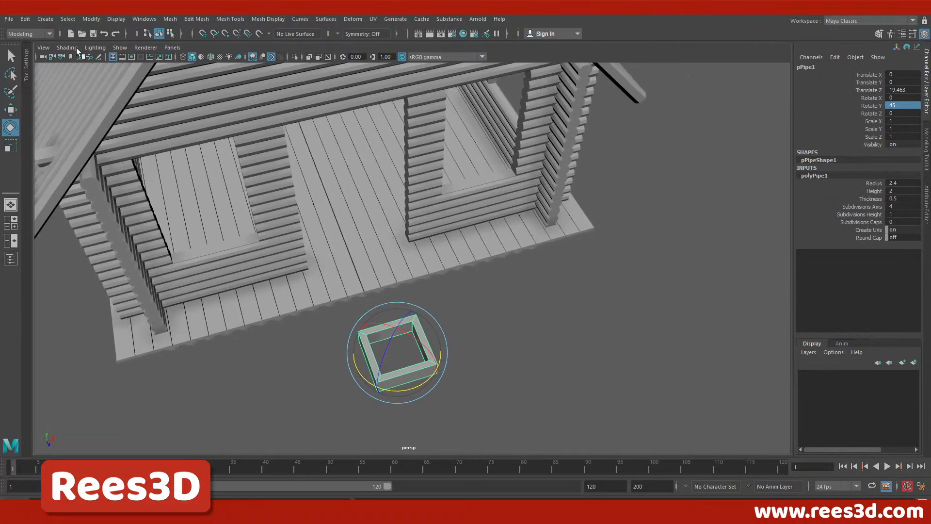
pyautogui.click(92, 19)
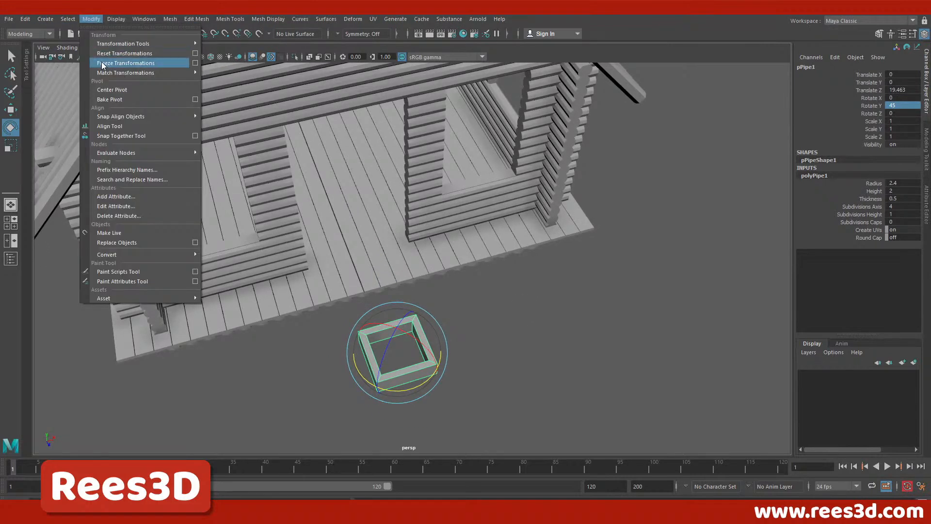
pyautogui.click(135, 63)
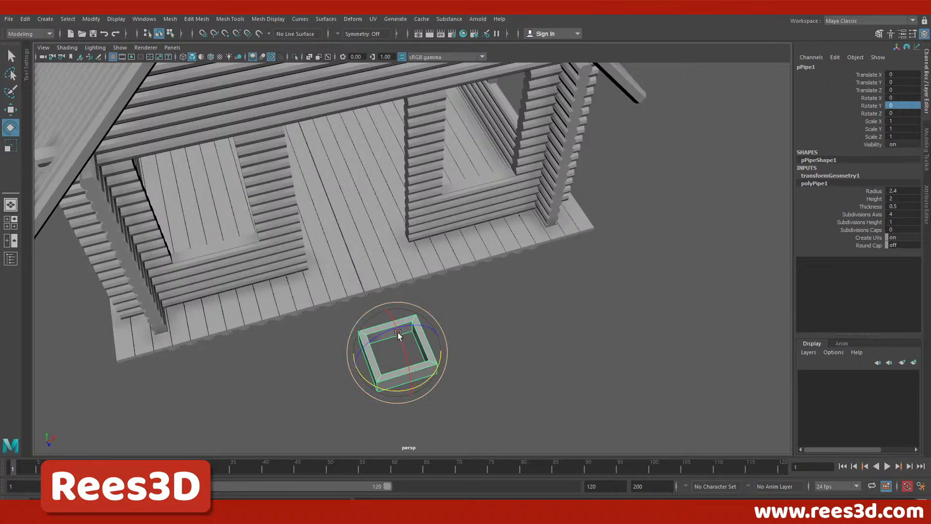
# Stand the square frame upright by setting its Rotate X to 90.
pyautogui.moveTo(405, 339); pyautogui.dragTo(432, 374)
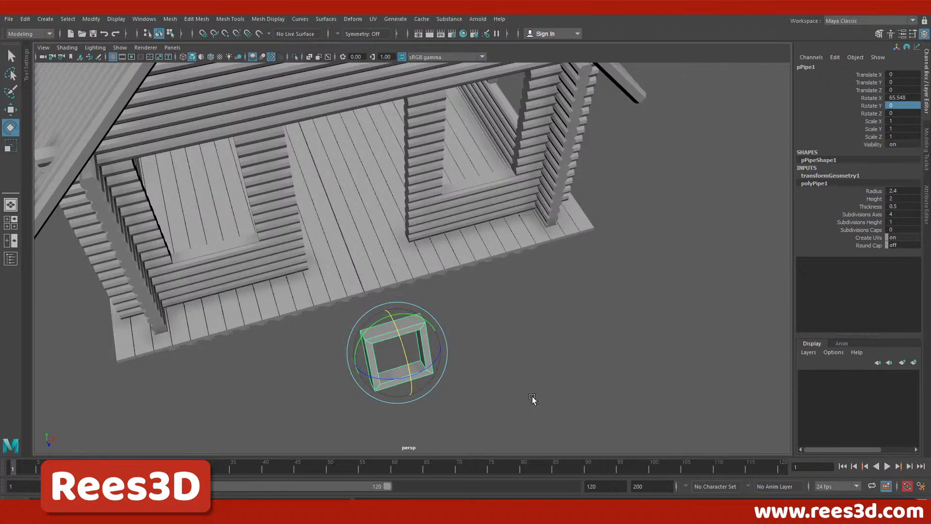
pyautogui.hotkey('ctrl', 'z')
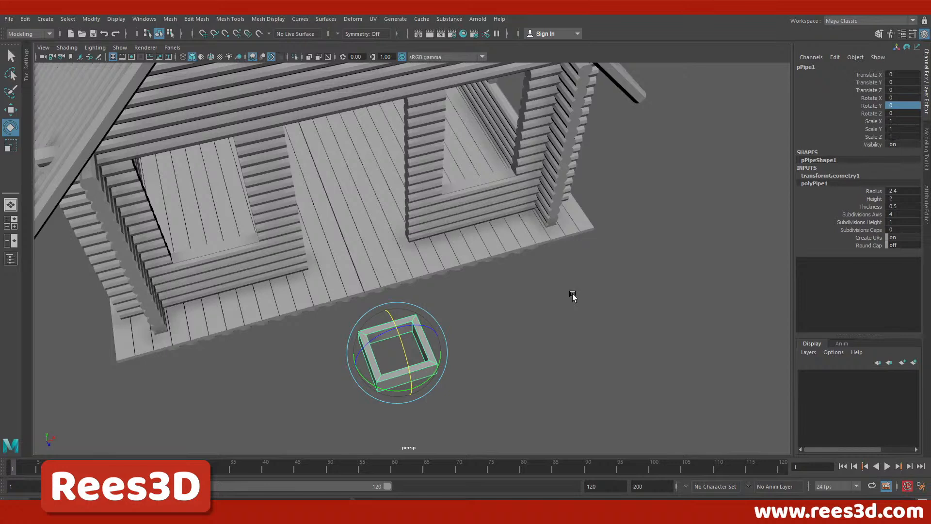
pyautogui.keyDown('alt'); pyautogui.moveTo(465, 329); pyautogui.dragTo(498, 286); pyautogui.keyUp('alt')
pyautogui.moveTo(543, 232); pyautogui.dragTo(555, 266)
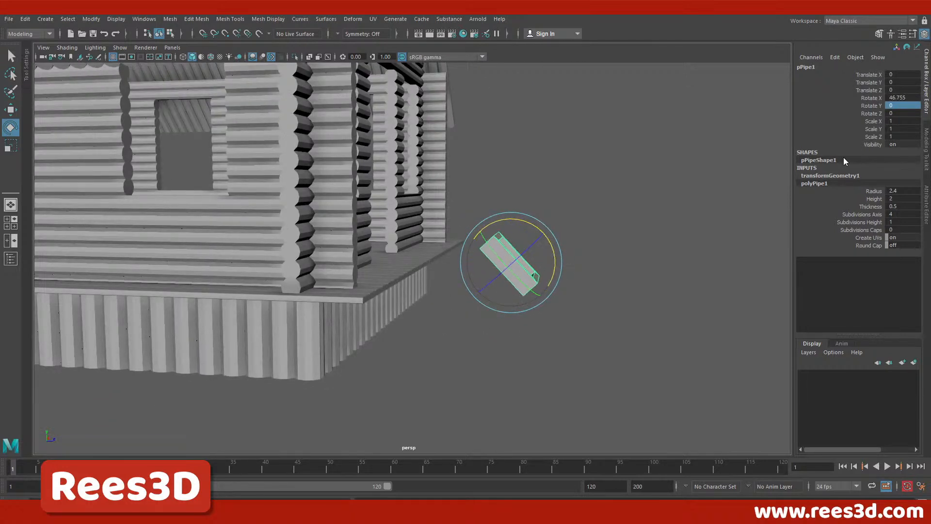
pyautogui.doubleClick(901, 97)
pyautogui.write('90')
pyautogui.press('Return')
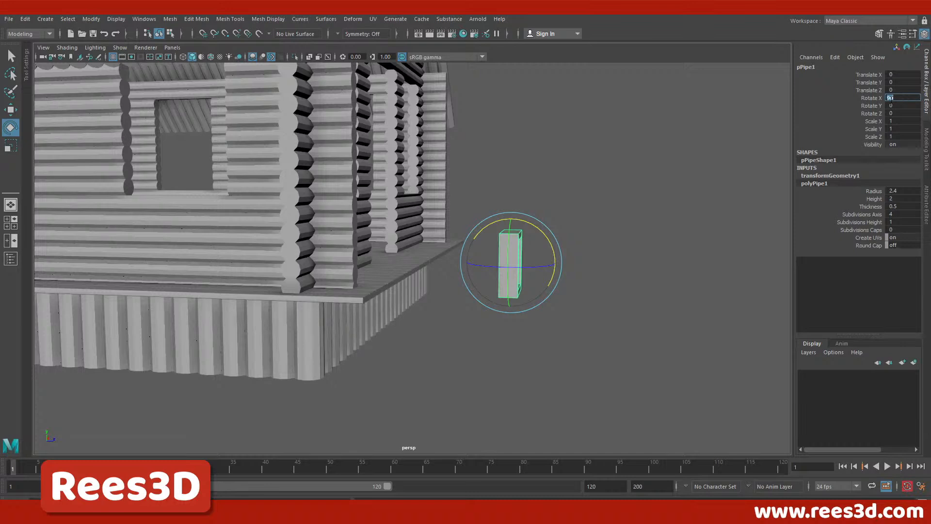
# Move the upright frame back and up into the cabin's doorway, to about Translate Y 1.948 and Translate Z -7.451.
pyautogui.keyDown('alt'); pyautogui.moveTo(425, 262); pyautogui.dragTo(426, 275); pyautogui.keyUp('alt')
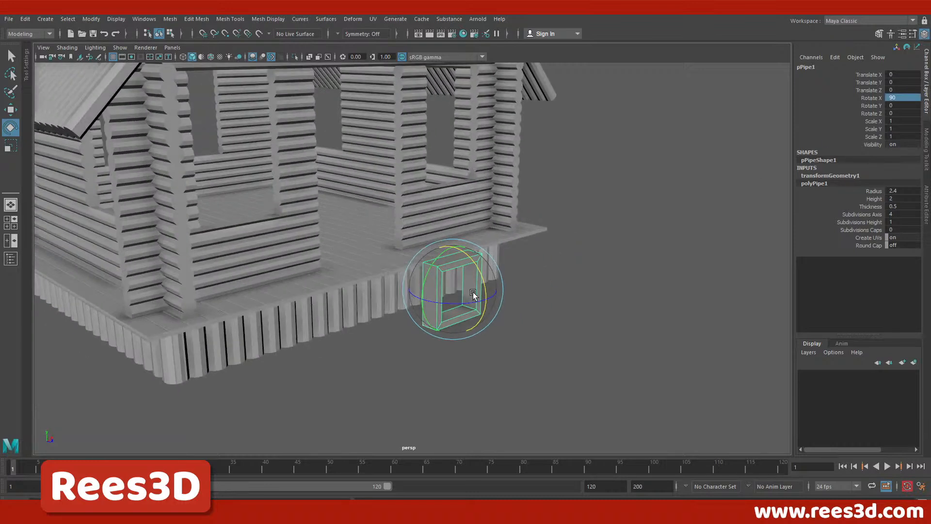
pyautogui.click(11, 110)
pyautogui.moveTo(490, 300); pyautogui.dragTo(385, 270)
pyautogui.moveTo(359, 219); pyautogui.dragTo(351, 185)
# Examine the frame's position inside the doorway opening in the front view.
pyautogui.press('space')
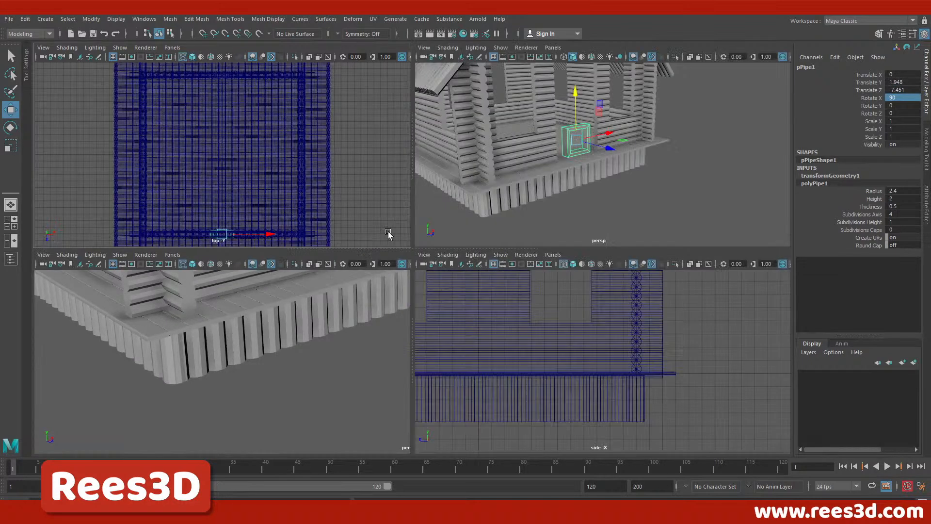
pyautogui.press('space')
pyautogui.keyDown('alt'); pyautogui.moveTo(276, 299); pyautogui.dragTo(532, 316, button='right'); pyautogui.keyUp('alt')
pyautogui.keyDown('alt'); pyautogui.moveTo(532, 315); pyautogui.dragTo(304, 369, button='middle'); pyautogui.keyUp('alt')
pyautogui.keyDown('alt'); pyautogui.moveTo(303, 369); pyautogui.dragTo(444, 360, button='right'); pyautogui.keyUp('alt')
pyautogui.keyDown('alt'); pyautogui.moveTo(443, 360); pyautogui.dragTo(442, 346, button='middle'); pyautogui.keyUp('alt')
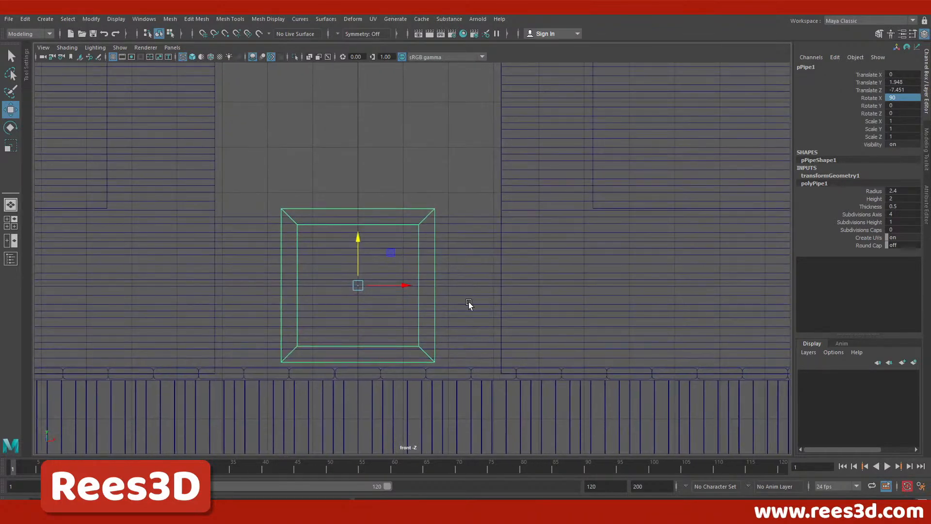
pyautogui.keyDown('alt'); pyautogui.moveTo(473, 308); pyautogui.dragTo(359, 305, button='right'); pyautogui.keyUp('alt')
pyautogui.keyDown('alt'); pyautogui.moveTo(388, 264); pyautogui.dragTo(378, 311, button='middle'); pyautogui.keyUp('alt')
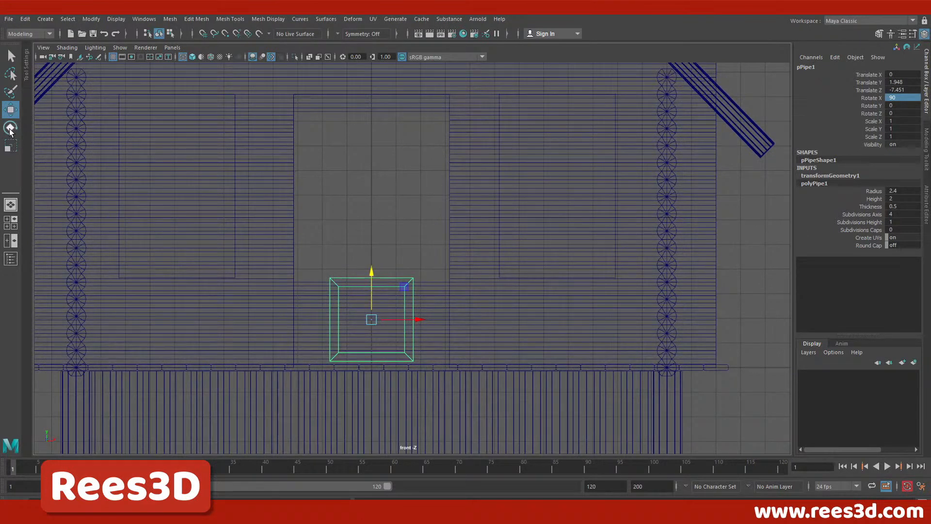
# Try to stretch the frame vertically by scaling the whole object.
pyautogui.click(11, 145)
pyautogui.moveTo(374, 365); pyautogui.dragTo(369, 454)
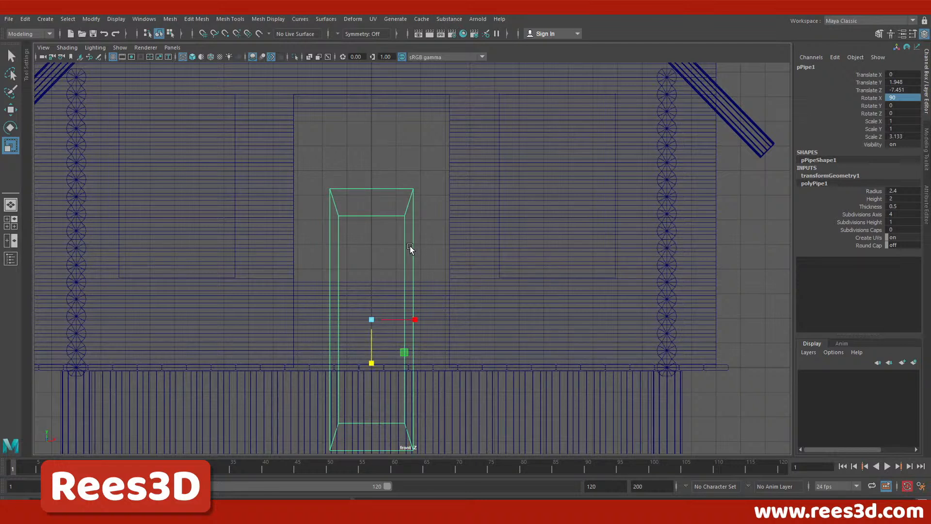
pyautogui.hotkey('ctrl', 'z')
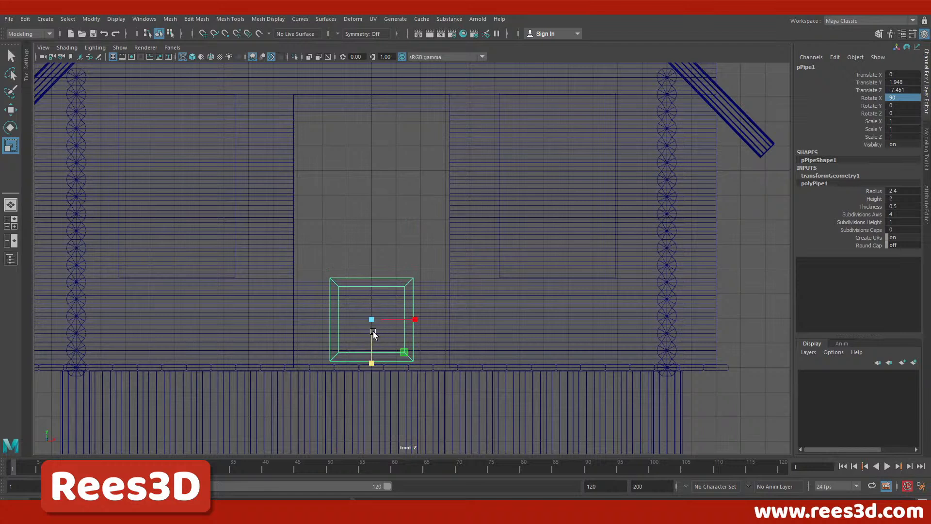
# Widen the frame to the doorway by moving its right and left side vertices out to the opening's side edges.
pyautogui.moveTo(342, 264); pyautogui.dragTo(341, 244, button='right')
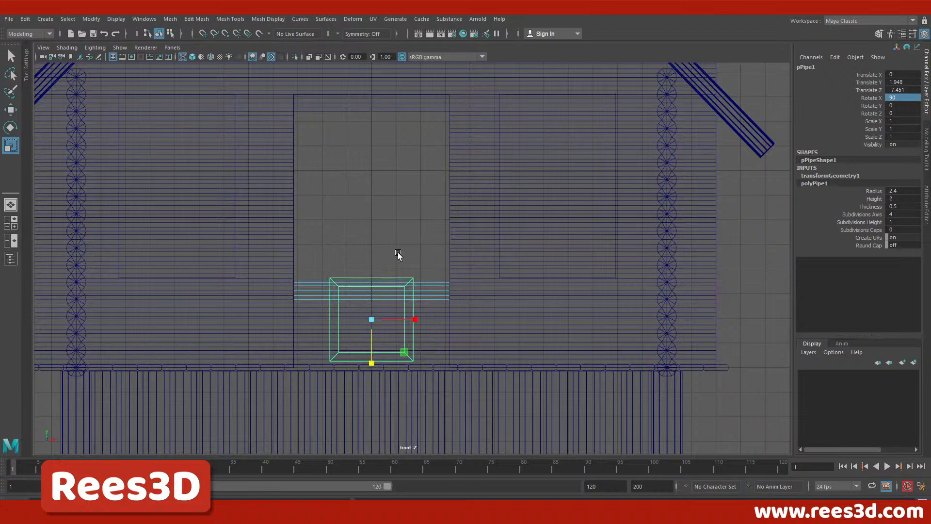
pyautogui.moveTo(420, 198); pyautogui.dragTo(392, 195, button='right')
pyautogui.moveTo(383, 240); pyautogui.dragTo(439, 389)
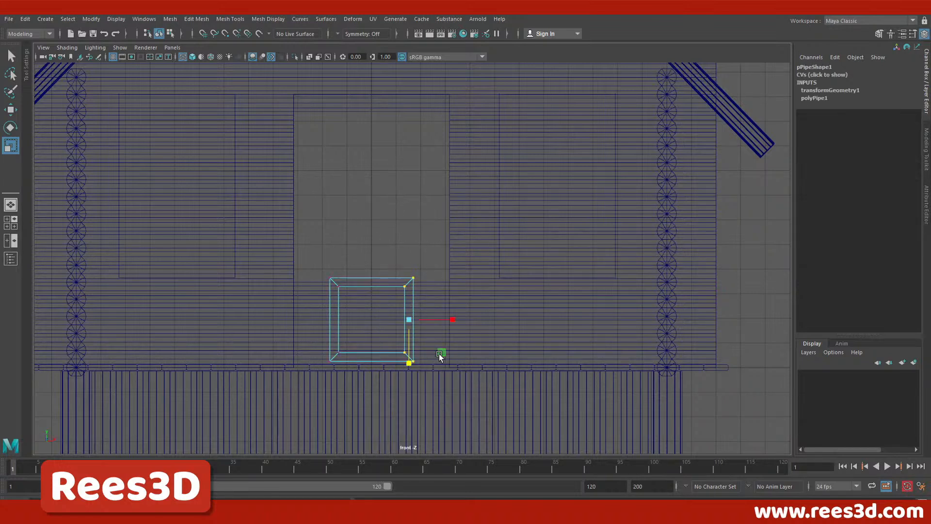
pyautogui.click(11, 110)
pyautogui.moveTo(443, 318); pyautogui.dragTo(473, 321)
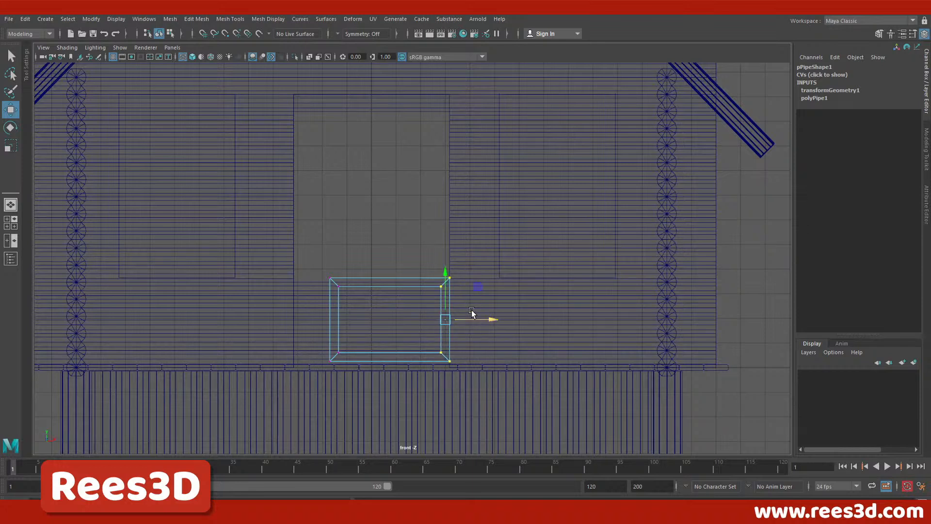
pyautogui.moveTo(306, 260); pyautogui.dragTo(366, 367)
pyautogui.moveTo(378, 320); pyautogui.dragTo(341, 316)
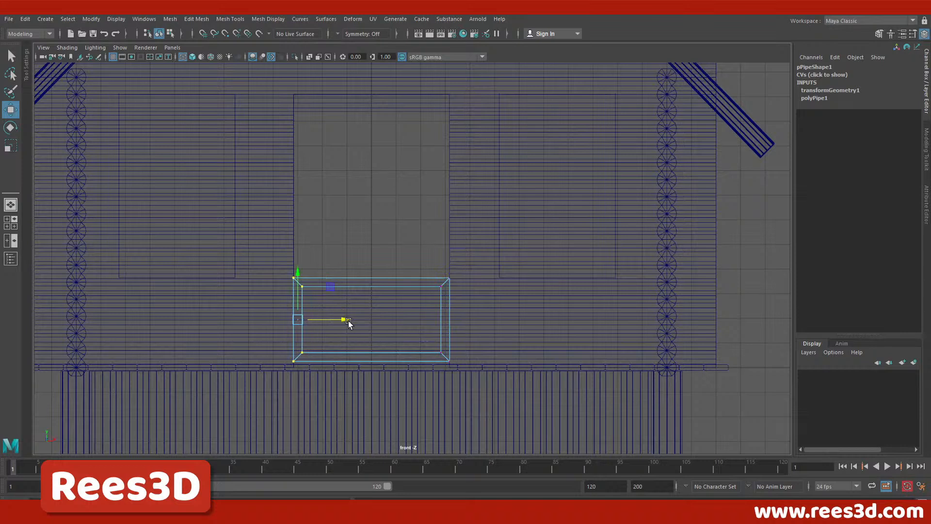
# Fit the frame to the doorway's height by lowering its bottom vertices to the floor and raising its top vertices to the opening's top.
pyautogui.moveTo(274, 334); pyautogui.dragTo(526, 407)
pyautogui.moveTo(373, 309); pyautogui.dragTo(372, 315)
pyautogui.moveTo(493, 297); pyautogui.dragTo(277, 262)
pyautogui.moveTo(376, 236); pyautogui.dragTo(334, 52)
pyautogui.press('space')
pyautogui.press('space')
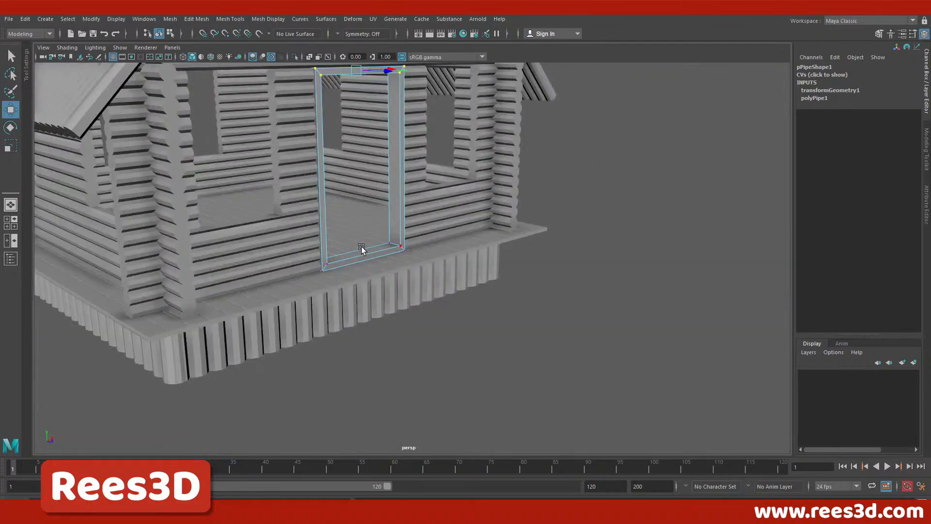
pyautogui.keyDown('alt'); pyautogui.moveTo(280, 233); pyautogui.dragTo(230, 307); pyautogui.keyUp('alt')
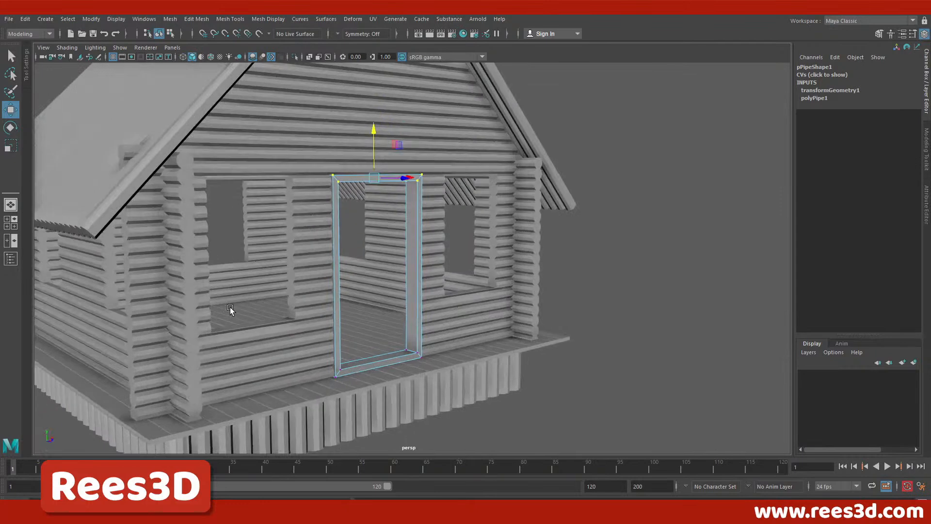
# Leave vertex editing and select the whole door frame as an object in the perspective view.
pyautogui.click(638, 185)
pyautogui.keyDown('alt'); pyautogui.moveTo(371, 291); pyautogui.dragTo(474, 296, button='right'); pyautogui.keyUp('alt')
pyautogui.keyDown('alt'); pyautogui.moveTo(404, 185); pyautogui.dragTo(406, 215, button='middle'); pyautogui.keyUp('alt')
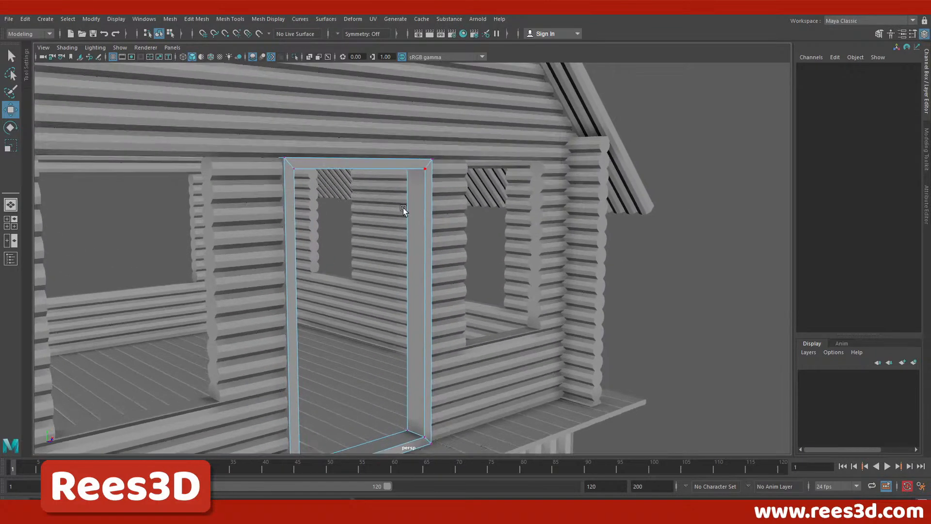
pyautogui.moveTo(422, 173); pyautogui.dragTo(463, 199, button='right')
pyautogui.click(688, 181)
pyautogui.keyDown('alt'); pyautogui.moveTo(548, 255); pyautogui.dragTo(414, 194); pyautogui.keyUp('alt')
pyautogui.click(408, 187)
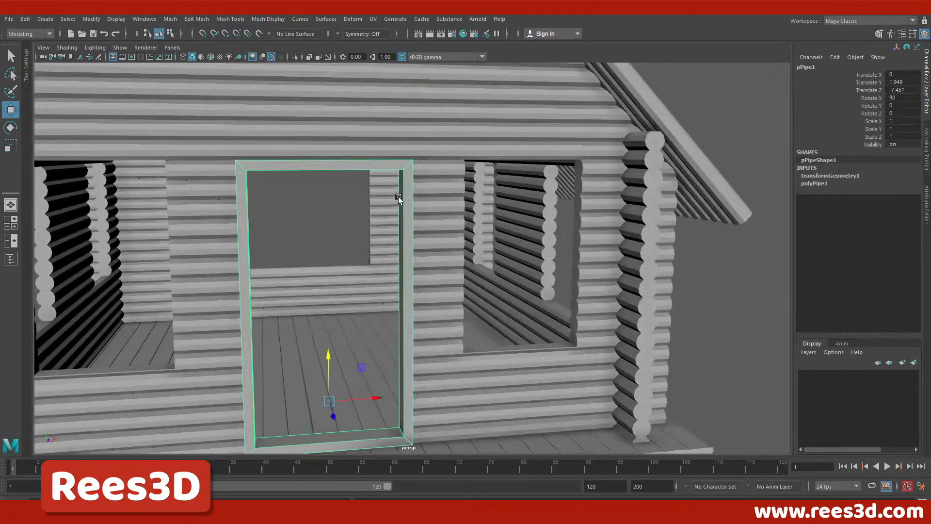
# Select the outer and inner edge loops around the front face of the door frame.
pyautogui.keyDown('alt'); pyautogui.moveTo(407, 245); pyautogui.dragTo(452, 264, button='middle'); pyautogui.keyUp('alt')
pyautogui.keyDown('alt'); pyautogui.moveTo(316, 257); pyautogui.dragTo(526, 290, button='right'); pyautogui.keyUp('alt')
pyautogui.keyDown('alt'); pyautogui.moveTo(524, 158); pyautogui.dragTo(487, 207, button='middle'); pyautogui.keyUp('alt')
pyautogui.keyDown('alt'); pyautogui.moveTo(418, 215); pyautogui.dragTo(488, 192, button='right'); pyautogui.keyUp('alt')
pyautogui.keyDown('alt'); pyautogui.moveTo(487, 192); pyautogui.dragTo(440, 219, button='middle'); pyautogui.keyUp('alt')
pyautogui.moveTo(457, 148); pyautogui.dragTo(449, 120, button='right')
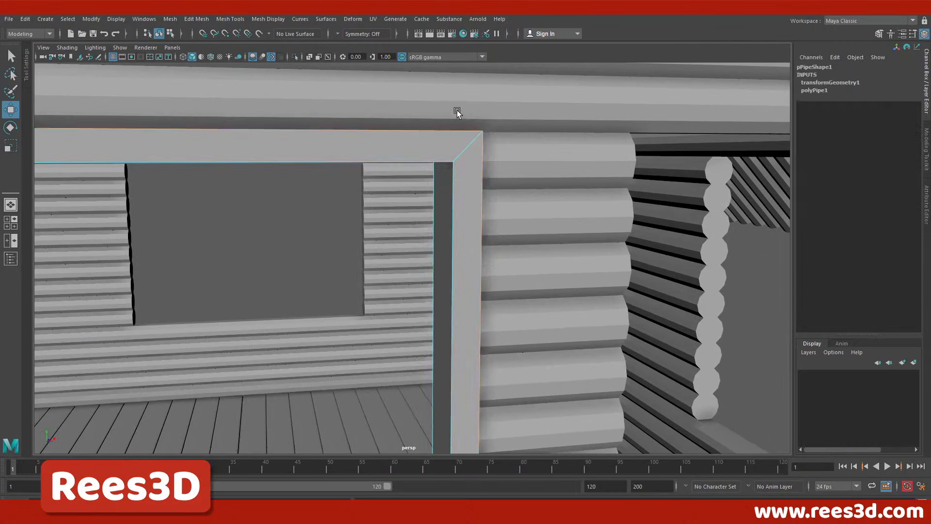
pyautogui.keyDown('alt'); pyautogui.moveTo(490, 221); pyautogui.dragTo(326, 245, button='right'); pyautogui.keyUp('alt')
pyautogui.keyDown('alt'); pyautogui.moveTo(326, 244); pyautogui.dragTo(406, 203); pyautogui.keyUp('alt')
pyautogui.keyDown('alt'); pyautogui.moveTo(406, 203); pyautogui.dragTo(439, 186, button='middle'); pyautogui.keyUp('alt')
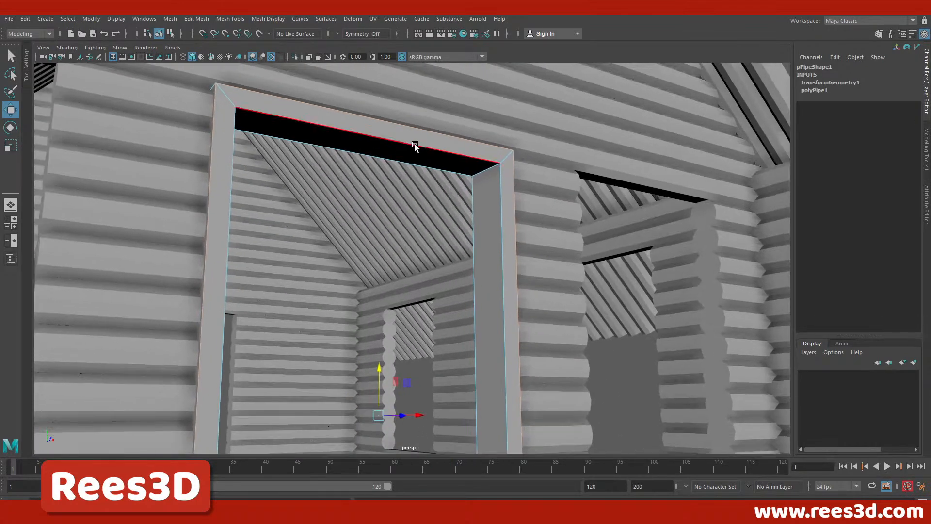
pyautogui.keyDown('shift'); pyautogui.doubleClick(415, 144); pyautogui.keyUp('shift')
pyautogui.keyDown('alt'); pyautogui.moveTo(450, 272); pyautogui.dragTo(385, 272); pyautogui.keyUp('alt')
pyautogui.click(453, 145)
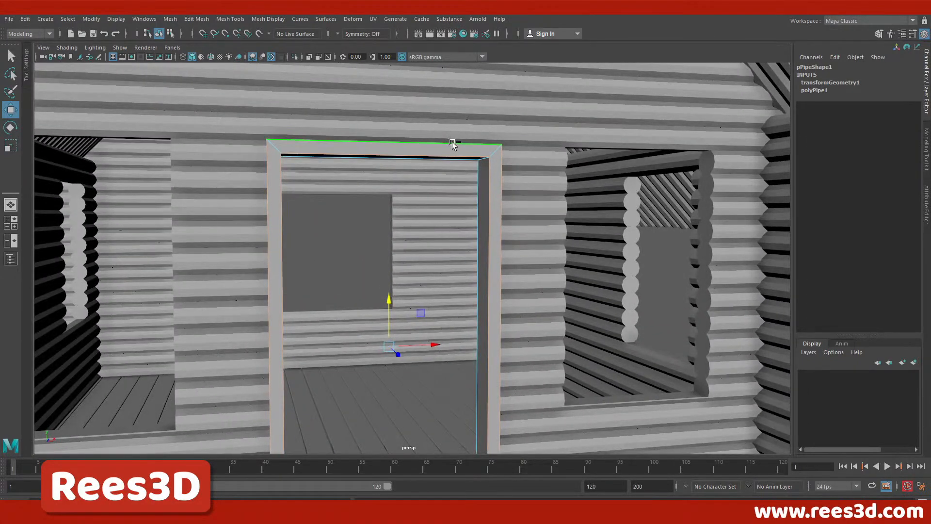
# Bevel the selected door frame edges with a Fraction of 0.3 and 2 Segments.
pyautogui.keyDown('shift'); pyautogui.rightClick(452, 144); pyautogui.keyUp('shift')
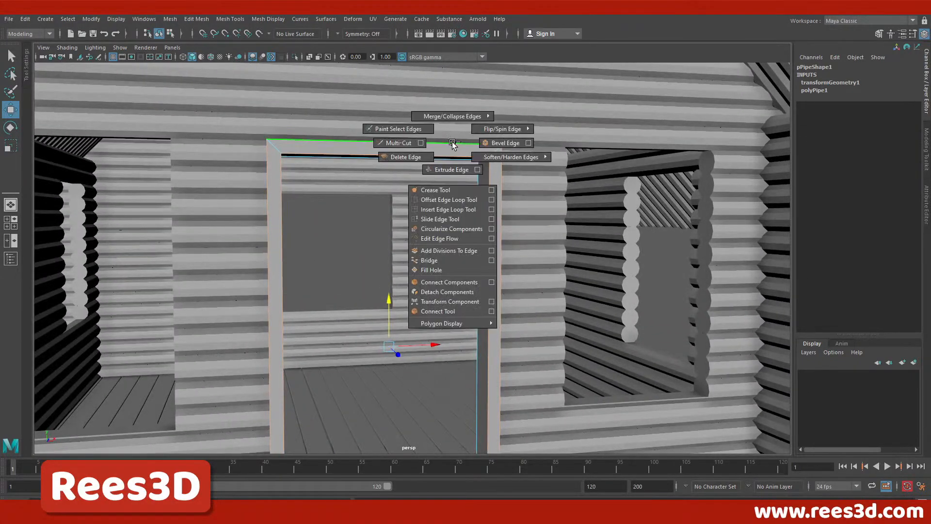
pyautogui.click(494, 145)
pyautogui.keyDown('alt'); pyautogui.moveTo(424, 162); pyautogui.dragTo(645, 182, button='right'); pyautogui.keyUp('alt')
pyautogui.keyDown('alt'); pyautogui.moveTo(644, 183); pyautogui.dragTo(597, 316, button='middle'); pyautogui.keyUp('alt')
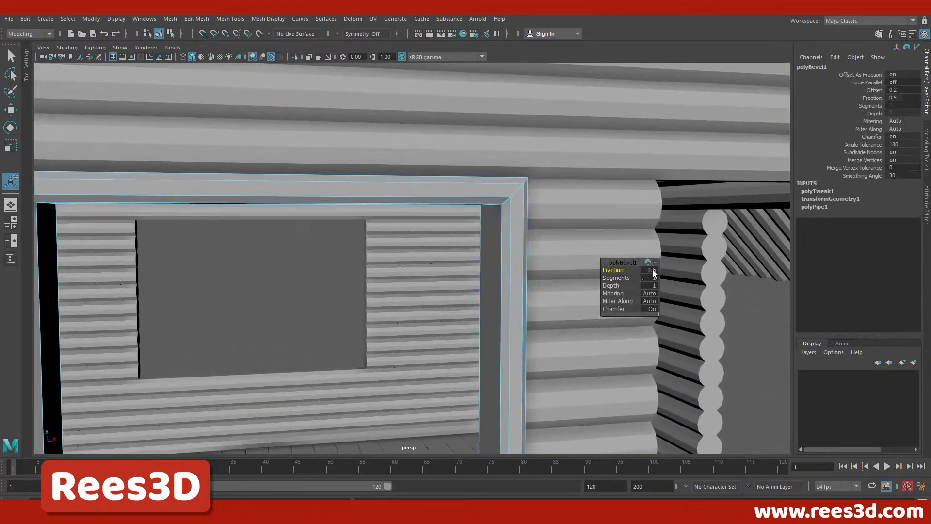
pyautogui.write('0.3')
pyautogui.press('Return')
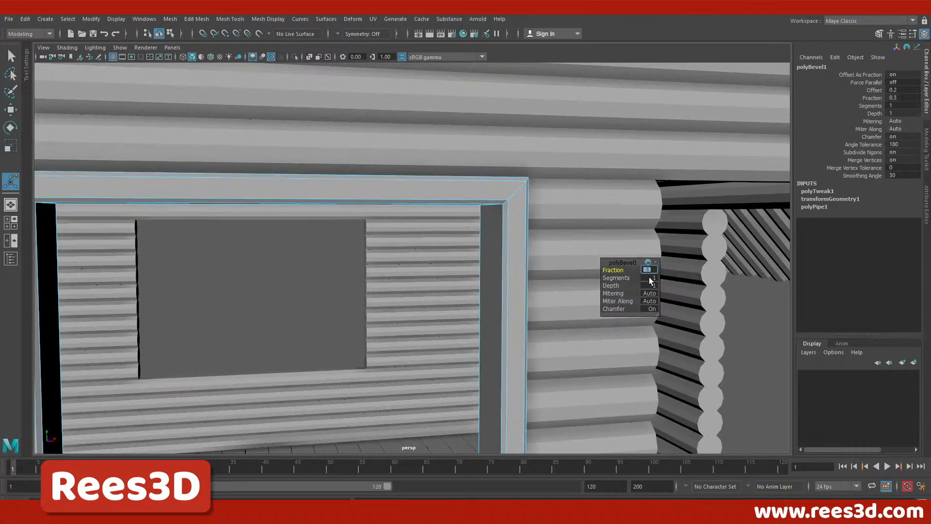
pyautogui.moveTo(623, 278); pyautogui.dragTo(627, 278)
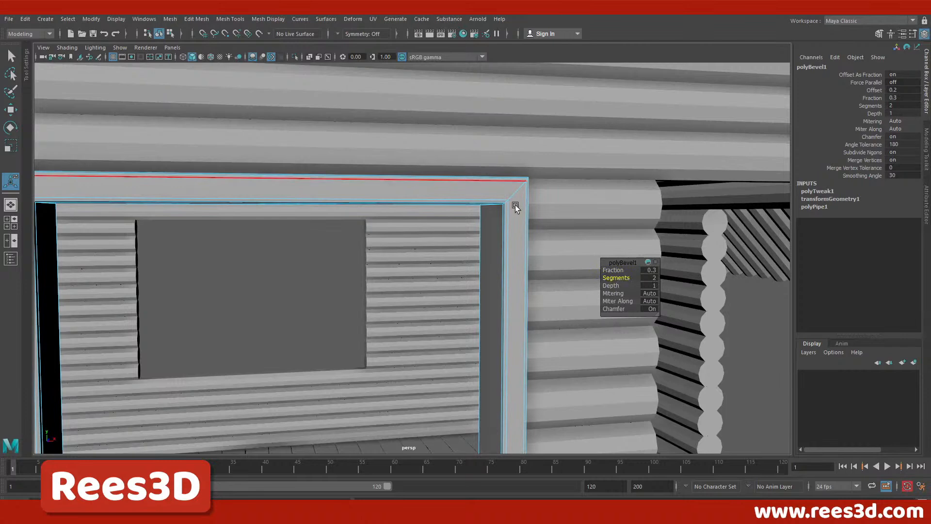
# Return the door frame to object mode, deselect it and inspect the bevelled frame in the doorway.
pyautogui.keyDown('alt'); pyautogui.moveTo(503, 246); pyautogui.dragTo(496, 217); pyautogui.keyUp('alt')
pyautogui.moveTo(497, 218); pyautogui.dragTo(477, 298, button='right')
pyautogui.keyDown('alt'); pyautogui.moveTo(490, 261); pyautogui.dragTo(515, 244); pyautogui.keyUp('alt')
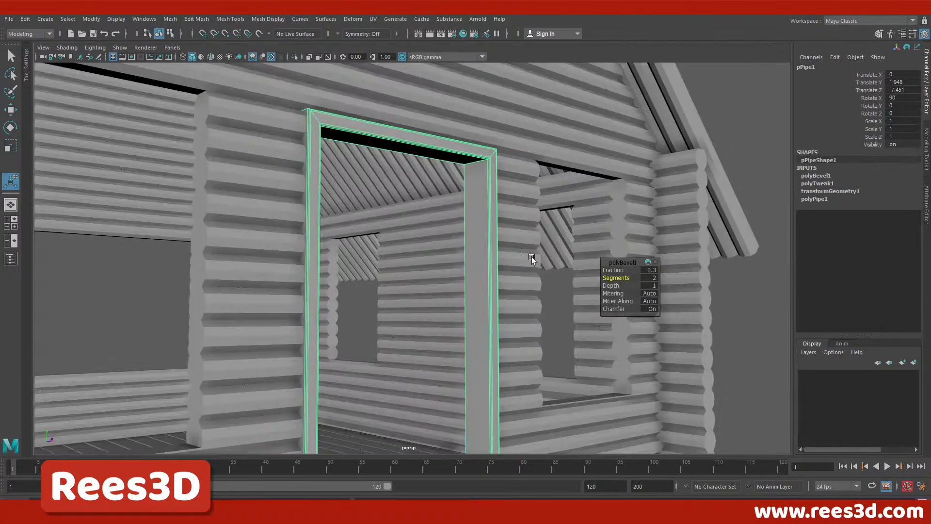
pyautogui.click(553, 310)
pyautogui.keyDown('alt'); pyautogui.moveTo(470, 191); pyautogui.dragTo(450, 281); pyautogui.keyUp('alt')
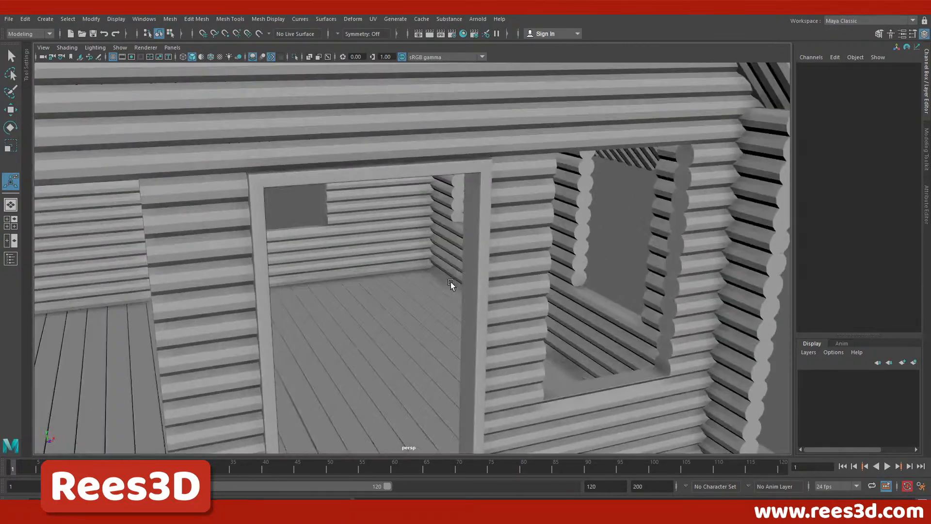
pyautogui.keyDown('alt'); pyautogui.moveTo(450, 282); pyautogui.dragTo(449, 191, button='middle'); pyautogui.keyUp('alt')
pyautogui.keyDown('alt'); pyautogui.moveTo(449, 191); pyautogui.dragTo(389, 208, button='right'); pyautogui.keyUp('alt')
pyautogui.keyDown('alt'); pyautogui.moveTo(389, 208); pyautogui.dragTo(377, 297); pyautogui.keyUp('alt')
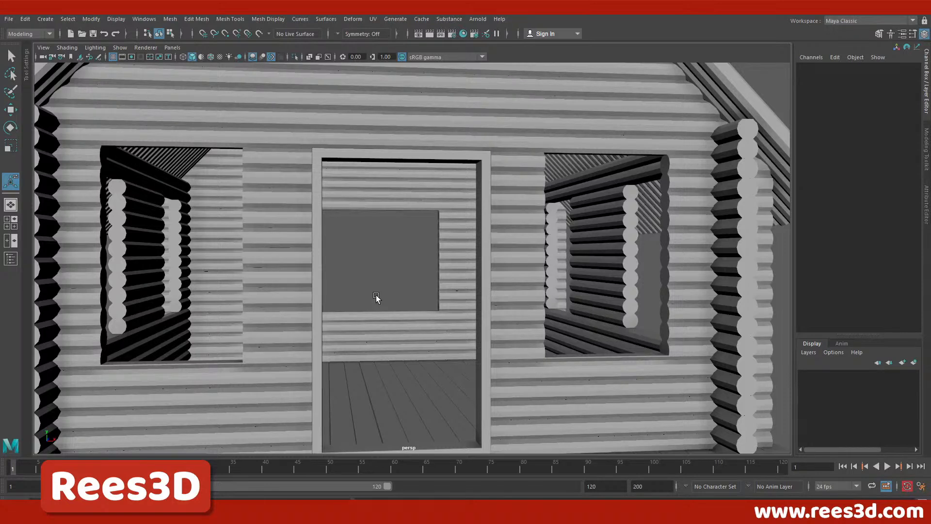
pyautogui.keyDown('alt'); pyautogui.moveTo(352, 327); pyautogui.dragTo(300, 228); pyautogui.keyUp('alt')
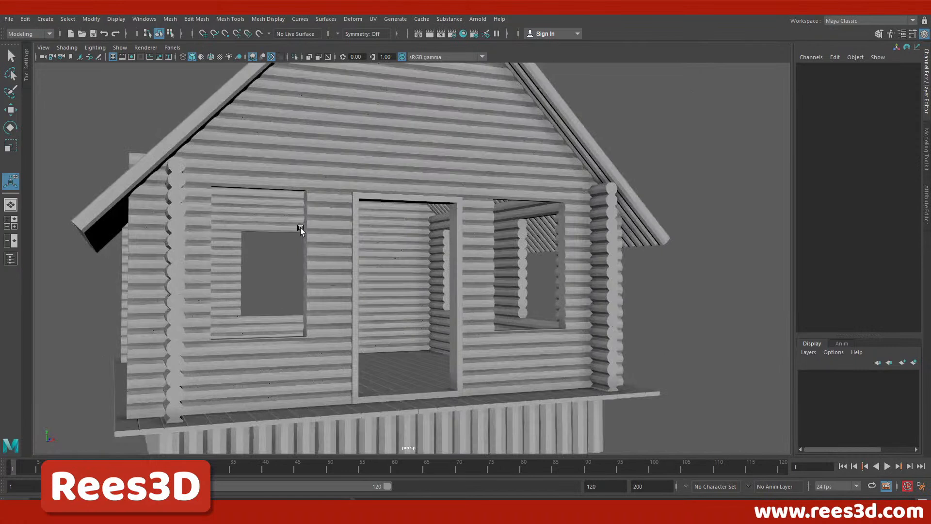
pyautogui.click(46, 19)
pyautogui.moveTo(96, 54)
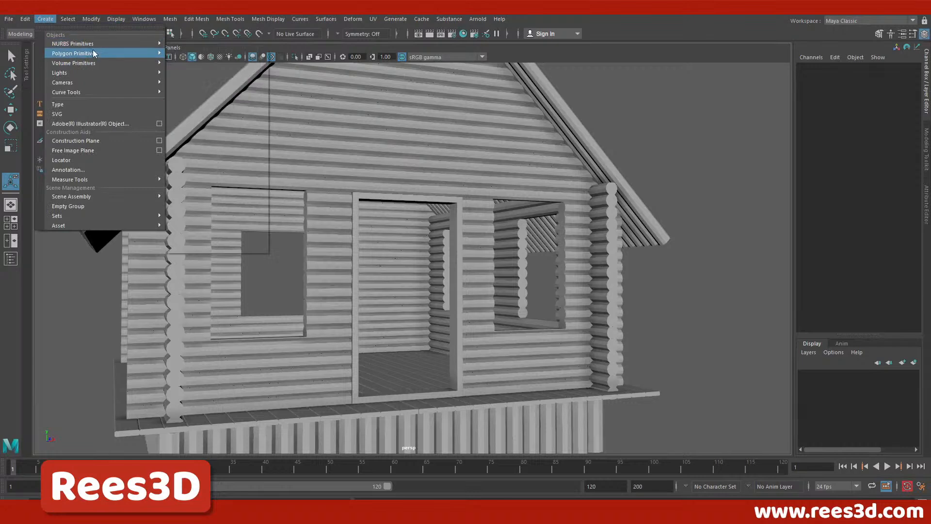
pyautogui.click(230, 19)
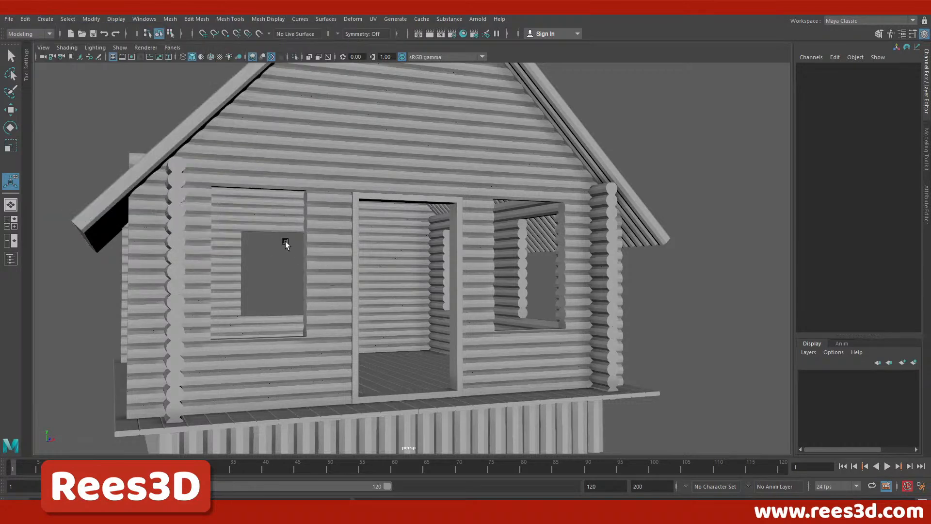
pyautogui.keyDown('alt'); pyautogui.moveTo(314, 250); pyautogui.dragTo(441, 249, button='right'); pyautogui.keyUp('alt')
pyautogui.keyDown('alt'); pyautogui.moveTo(441, 249); pyautogui.dragTo(435, 209, button='middle'); pyautogui.keyUp('alt')
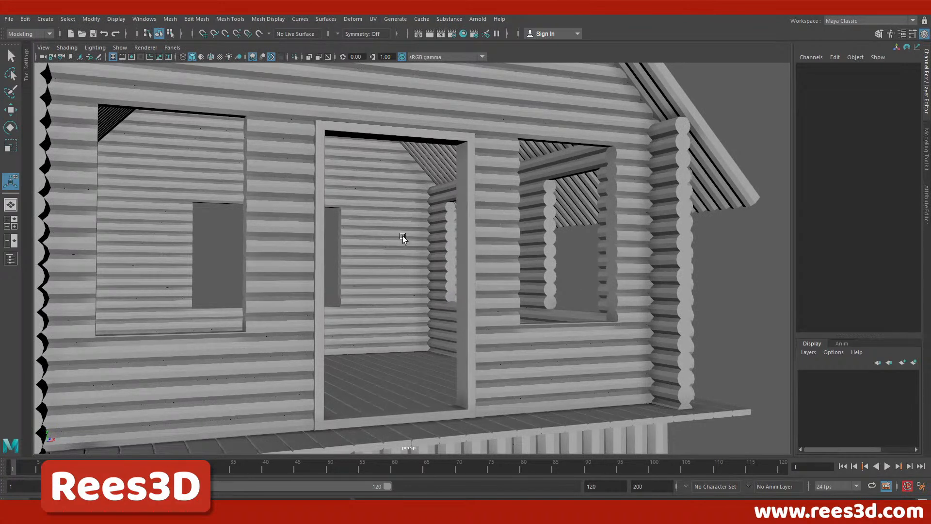
pyautogui.keyDown('alt'); pyautogui.moveTo(481, 275); pyautogui.dragTo(434, 278, button='middle'); pyautogui.keyUp('alt')
pyautogui.scroll(2, 468, 285)
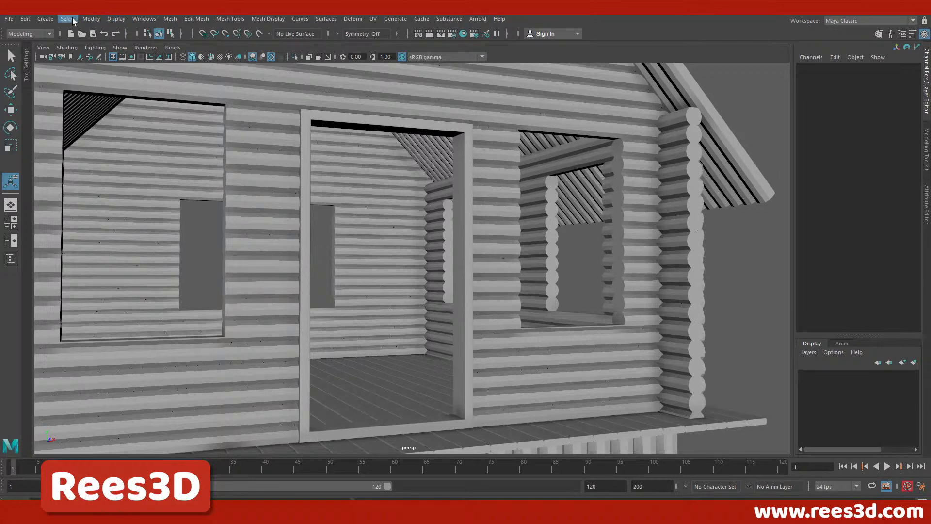
# Create a polygon cube, thin it to about 0.417 in Z and place it in the doorway at about Y 3.947, Z 12.033.
pyautogui.click(45, 19)
pyautogui.moveTo(57, 53)
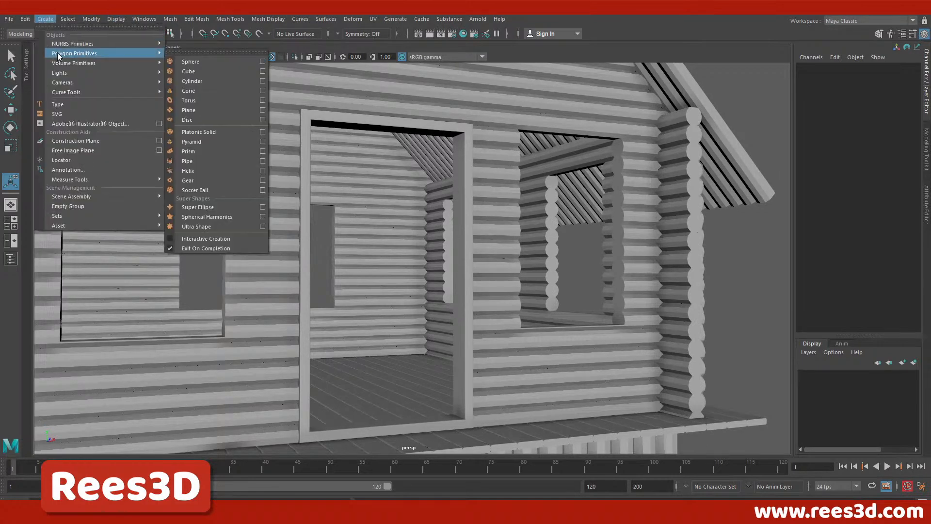
pyautogui.click(189, 72)
pyautogui.keyDown('alt'); pyautogui.moveTo(402, 326); pyautogui.dragTo(466, 369); pyautogui.keyUp('alt')
pyautogui.press('e')
pyautogui.press('w')
pyautogui.press('e')
pyautogui.press('r')
pyautogui.press('w')
pyautogui.moveTo(395, 361); pyautogui.dragTo(395, 264)
pyautogui.keyDown('alt'); pyautogui.moveTo(444, 379); pyautogui.dragTo(409, 316); pyautogui.keyUp('alt')
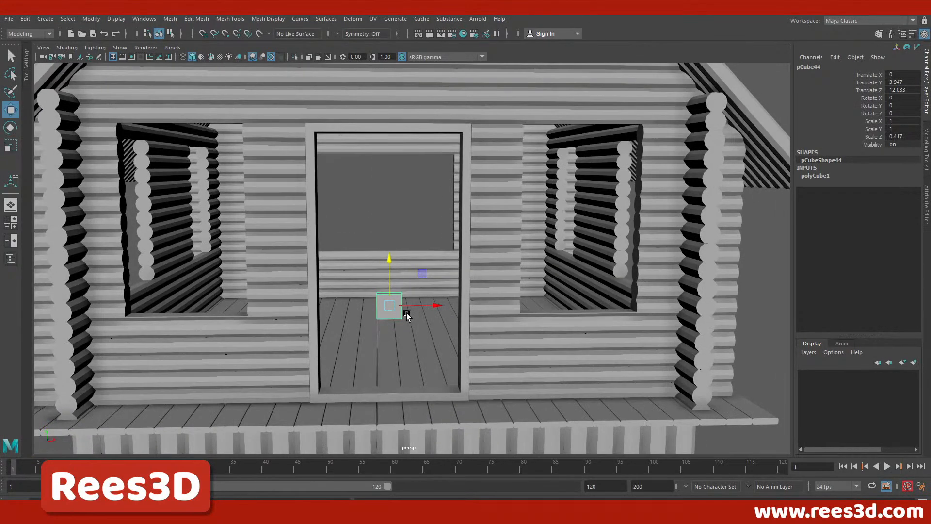
# Scale the cube into a slim post of about 0.632 × 6.624 × 0.275 and move it beside the right jamb at X 2.489.
pyautogui.click(813, 177)
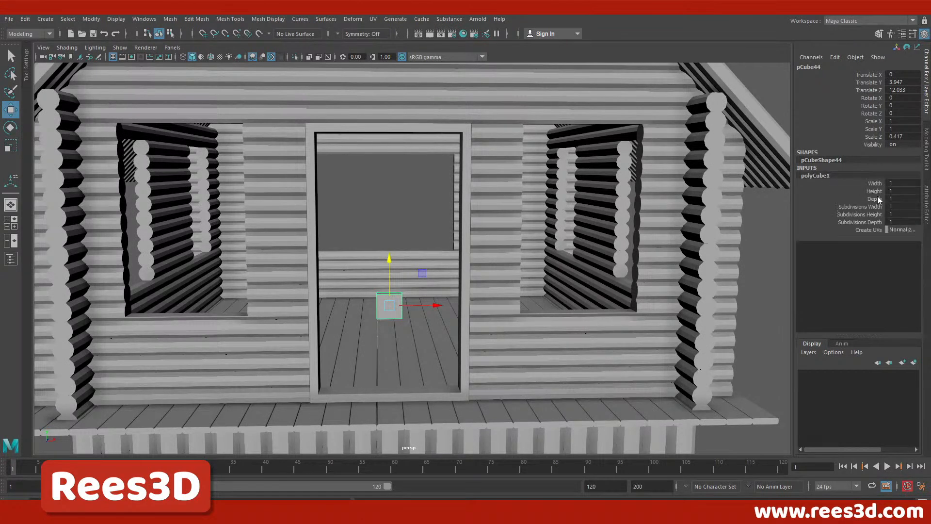
pyautogui.click(11, 146)
pyautogui.moveTo(435, 304); pyautogui.dragTo(457, 384)
pyautogui.press('w')
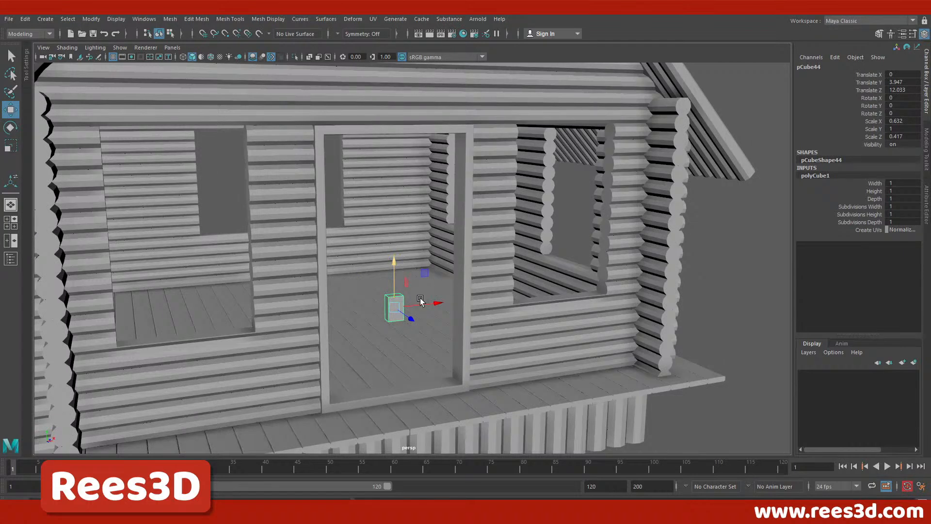
pyautogui.moveTo(435, 303); pyautogui.dragTo(454, 266)
pyautogui.press('e')
pyautogui.press('r')
pyautogui.press('w')
pyautogui.press('r')
# Fit the post to the frame's inner height in the front view by lowering its bottom vertices and raising its top vertices.
pyautogui.press('space')
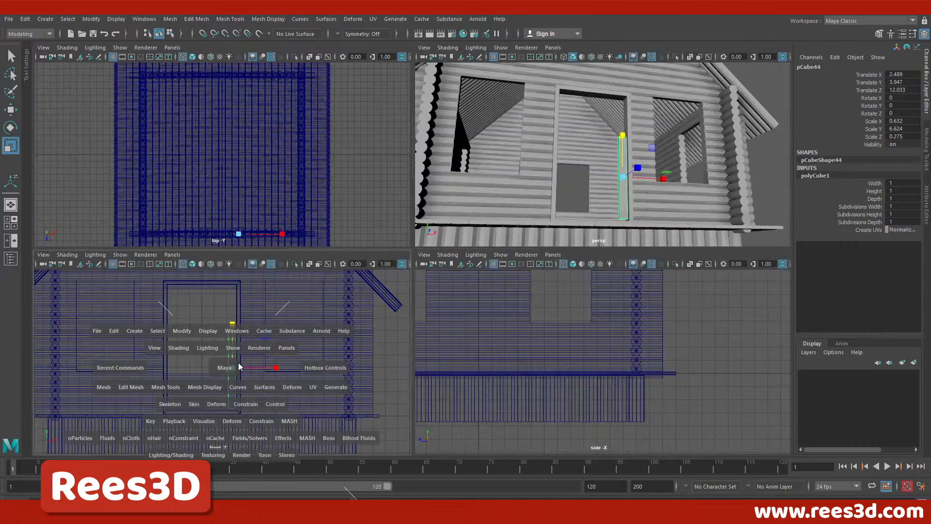
pyautogui.scroll(10, 333, 349)
pyautogui.moveTo(428, 205); pyautogui.dragTo(379, 206, button='right')
pyautogui.moveTo(487, 406); pyautogui.dragTo(487, 406)
pyautogui.press('w')
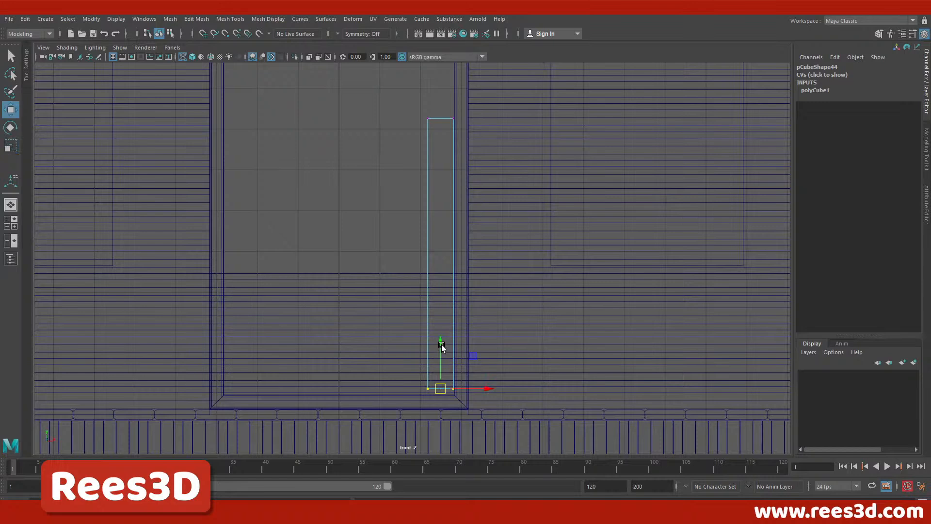
pyautogui.moveTo(440, 342); pyautogui.dragTo(439, 348)
pyautogui.keyDown('alt'); pyautogui.moveTo(518, 168); pyautogui.dragTo(493, 336, button='middle'); pyautogui.keyUp('alt')
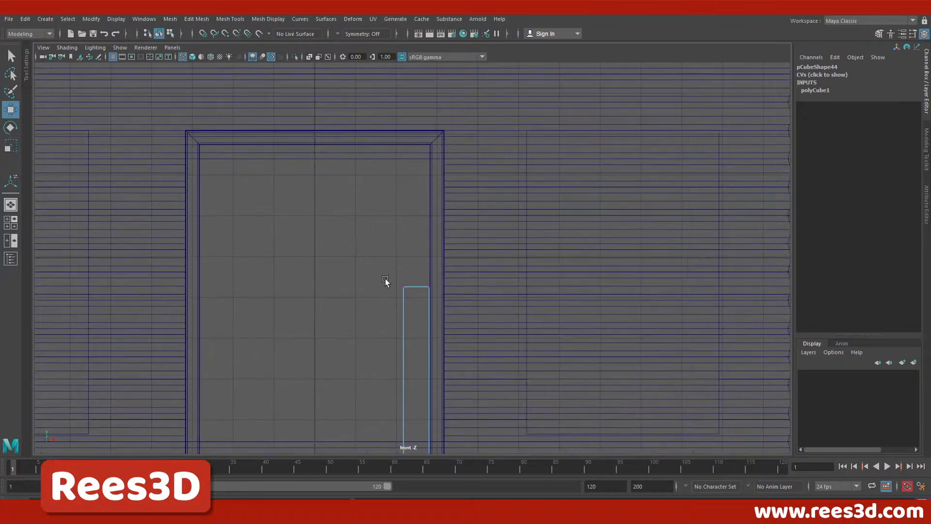
pyautogui.moveTo(416, 245); pyautogui.dragTo(416, 105)
pyautogui.moveTo(403, 265); pyautogui.dragTo(449, 233, button='right')
# Push the post back inside the door frame's depth to about Z 11.686 in the perspective view.
pyautogui.press('space')
pyautogui.press('space')
pyautogui.keyDown('alt'); pyautogui.moveTo(562, 198); pyautogui.dragTo(476, 333); pyautogui.keyUp('alt')
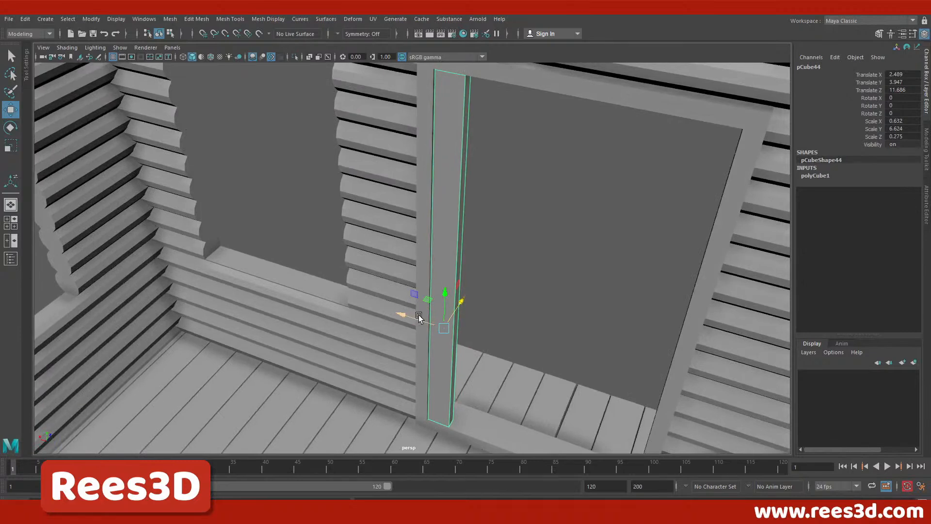
pyautogui.keyDown('alt'); pyautogui.moveTo(424, 298); pyautogui.dragTo(438, 159); pyautogui.keyUp('alt')
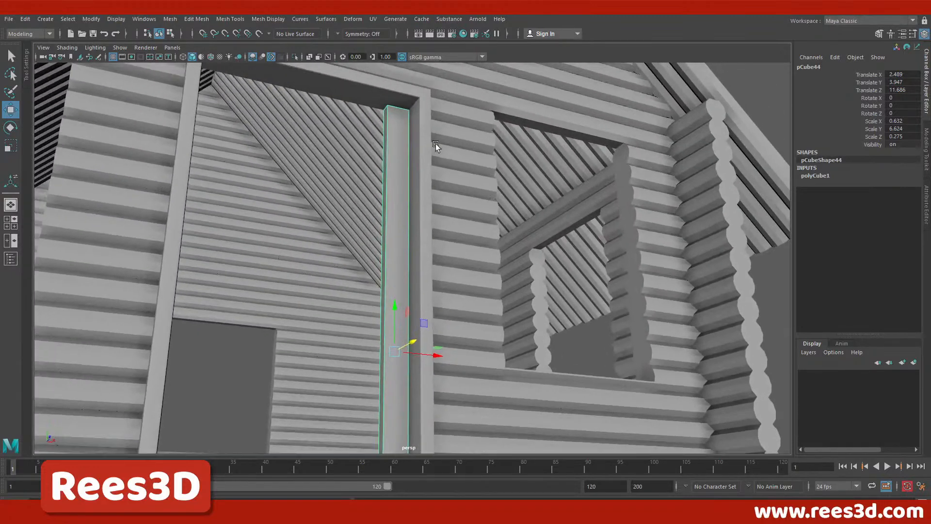
# Bevel the post's long vertical edges with a Fraction of 0.3 and 1 Segment.
pyautogui.moveTo(391, 155); pyautogui.dragTo(383, 130, button='right')
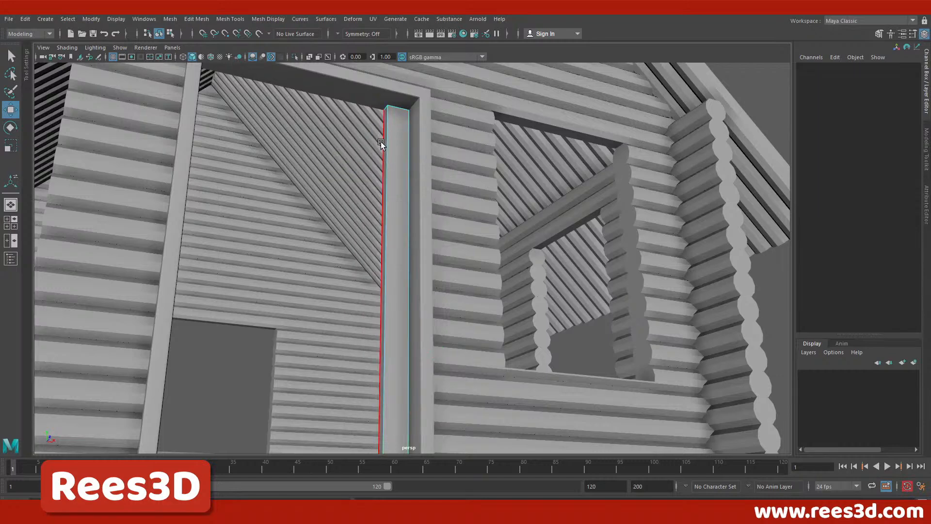
pyautogui.click(382, 150)
pyautogui.moveTo(400, 251)
pyautogui.keyDown('alt'); pyautogui.mouseDown()
pyautogui.moveTo(441, 269)
pyautogui.moveTo(354, 278)
pyautogui.moveTo(401, 286)
pyautogui.moveTo(413, 262)
pyautogui.moveTo(391, 217)
pyautogui.mouseUp(); pyautogui.keyUp('alt')
pyautogui.press('4')
pyautogui.press('5')
pyautogui.keyDown('shift'); pyautogui.moveTo(382, 158); pyautogui.dragTo(421, 158, button='right'); pyautogui.keyUp('shift')
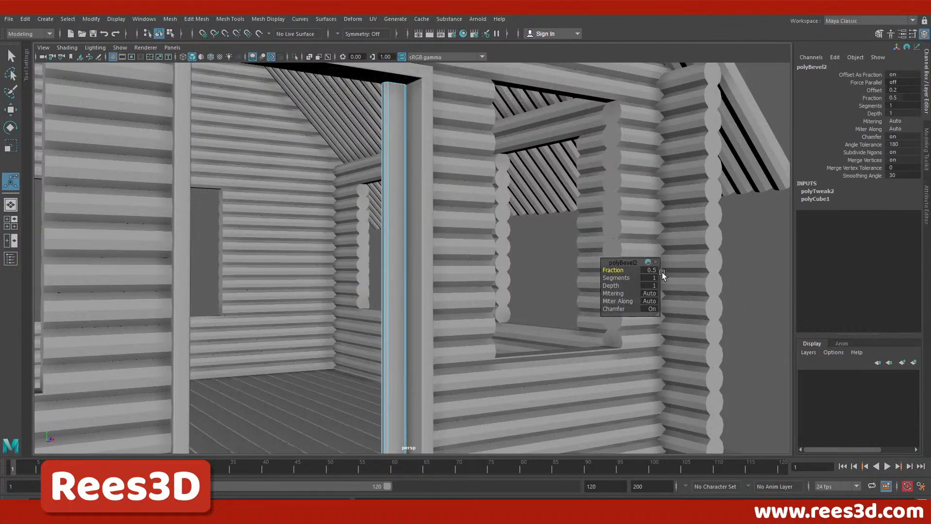
pyautogui.click(651, 270)
pyautogui.write('0.3')
pyautogui.press('Return')
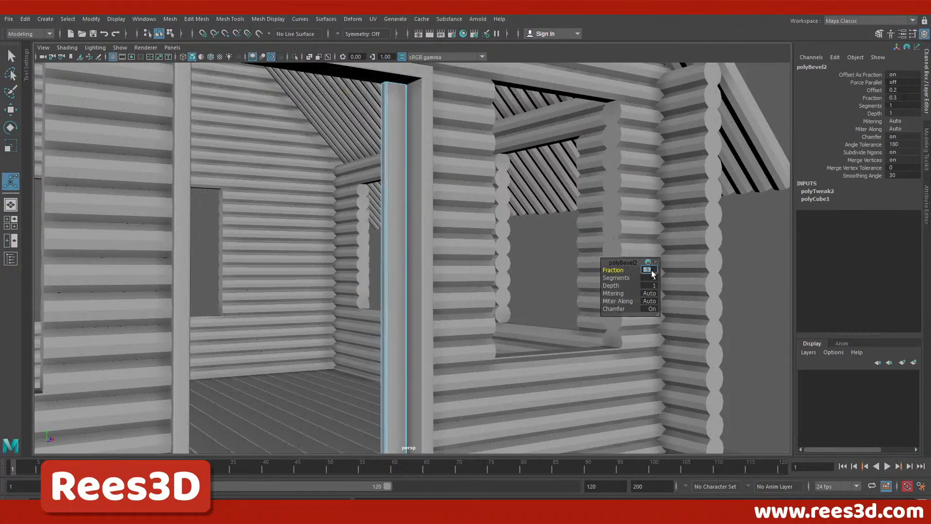
pyautogui.moveTo(617, 277)
pyautogui.mouseDown()
pyautogui.moveTo(603, 278)
pyautogui.moveTo(640, 285)
pyautogui.moveTo(620, 277)
pyautogui.mouseUp()
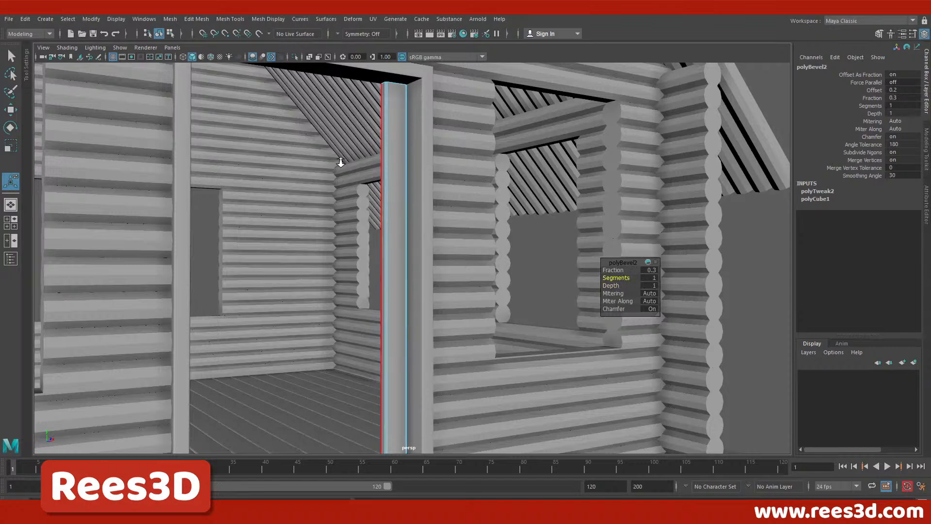
# Leave edge editing, select the whole post as an object and check it within the door frame.
pyautogui.keyDown('alt'); pyautogui.moveTo(340, 157); pyautogui.dragTo(368, 277, button='right'); pyautogui.keyUp('alt')
pyautogui.keyDown('alt'); pyautogui.moveTo(369, 277); pyautogui.dragTo(270, 364, button='middle'); pyautogui.keyUp('alt')
pyautogui.keyDown('alt'); pyautogui.moveTo(270, 364); pyautogui.dragTo(401, 248, button='right'); pyautogui.keyUp('alt')
pyautogui.keyDown('alt'); pyautogui.moveTo(401, 247); pyautogui.dragTo(426, 160, button='middle'); pyautogui.keyUp('alt')
pyautogui.keyDown('alt'); pyautogui.moveTo(354, 252); pyautogui.dragTo(371, 232); pyautogui.keyUp('alt')
pyautogui.moveTo(370, 232); pyautogui.dragTo(349, 292, button='right')
pyautogui.keyDown('alt'); pyautogui.moveTo(382, 285); pyautogui.dragTo(438, 205, button='right'); pyautogui.keyUp('alt')
pyautogui.keyDown('alt'); pyautogui.moveTo(439, 205); pyautogui.dragTo(446, 185, button='middle'); pyautogui.keyUp('alt')
pyautogui.keyDown('alt'); pyautogui.moveTo(447, 185); pyautogui.dragTo(354, 317); pyautogui.keyUp('alt')
pyautogui.keyDown('alt'); pyautogui.moveTo(427, 350); pyautogui.dragTo(409, 328, button='right'); pyautogui.keyUp('alt')
pyautogui.keyDown('alt'); pyautogui.moveTo(409, 328); pyautogui.dragTo(456, 267, button='middle'); pyautogui.keyUp('alt')
pyautogui.keyDown('alt'); pyautogui.moveTo(456, 267); pyautogui.dragTo(479, 330); pyautogui.keyUp('alt')
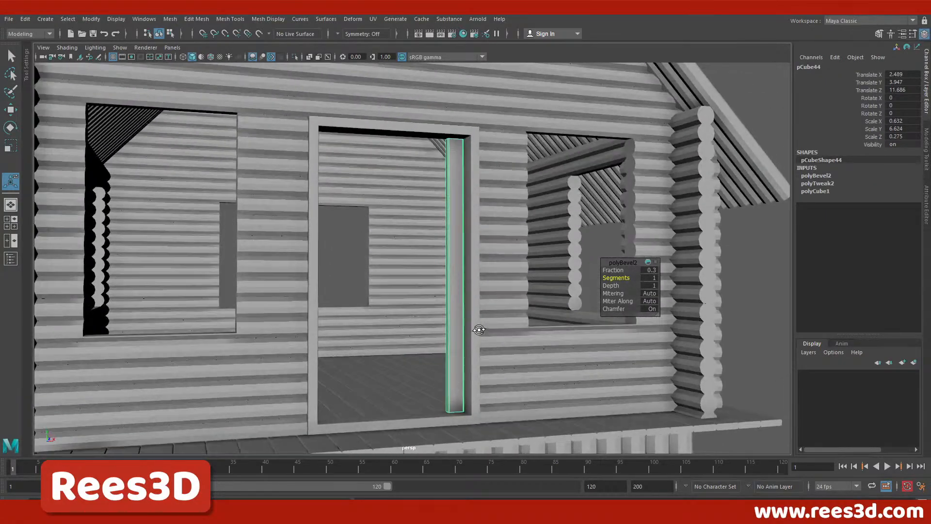
# Duplicate the post and move the copy against the opposite jamb at about X -2.504.
pyautogui.hotkey('ctrl', 'd')
pyautogui.press('w')
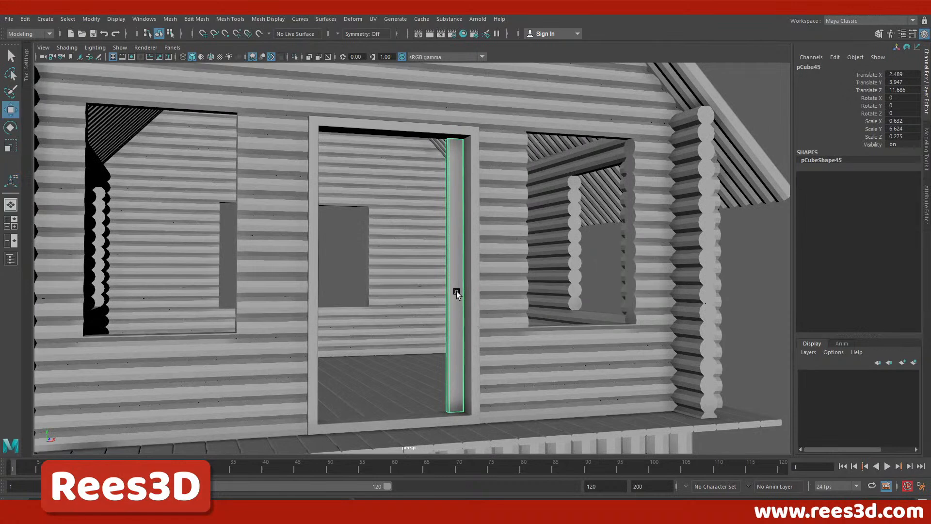
pyautogui.moveTo(502, 316); pyautogui.dragTo(357, 309)
pyautogui.press('space')
pyautogui.press('space')
pyautogui.scroll(5, 329, 229)
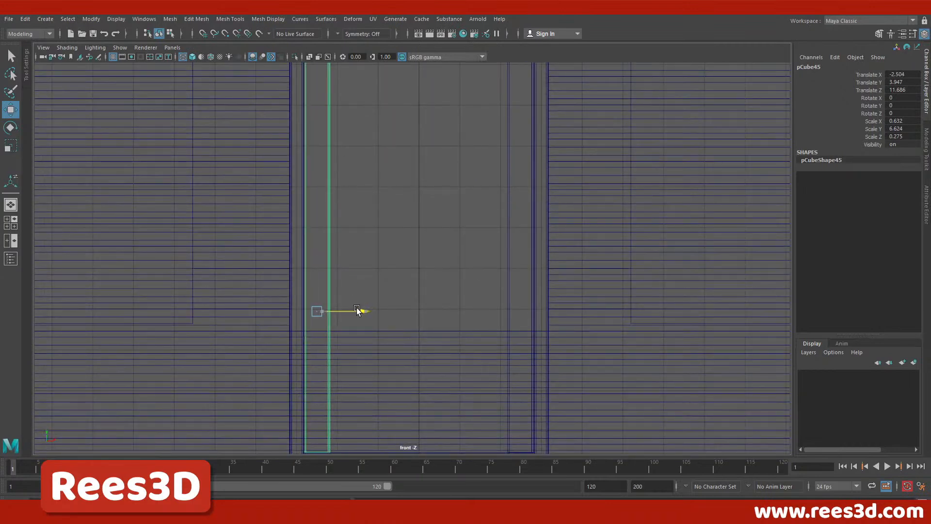
pyautogui.press('space')
pyautogui.press('space')
pyautogui.keyDown('alt'); pyautogui.moveTo(552, 214); pyautogui.dragTo(527, 224); pyautogui.keyUp('alt')
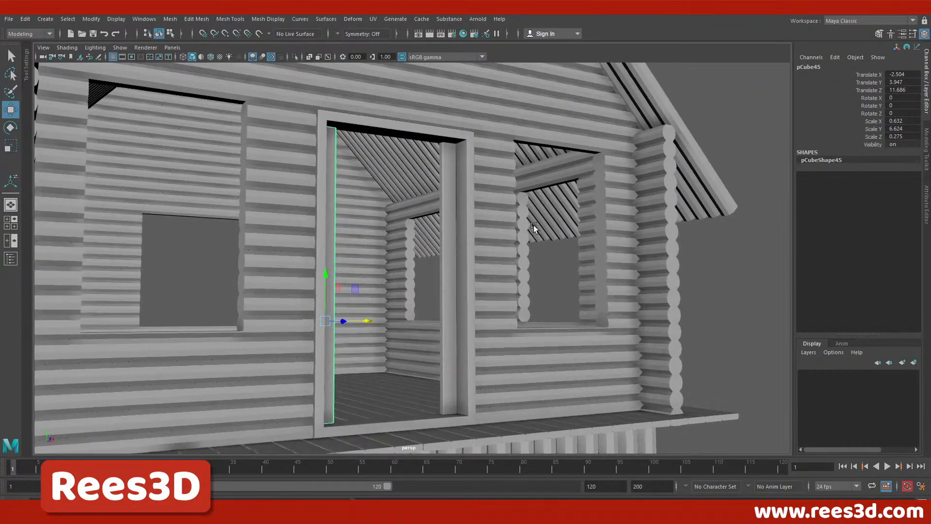
pyautogui.keyDown('alt'); pyautogui.moveTo(527, 224); pyautogui.dragTo(647, 256, button='right'); pyautogui.keyUp('alt')
pyautogui.keyDown('alt'); pyautogui.moveTo(647, 256); pyautogui.dragTo(379, 285); pyautogui.keyUp('alt')
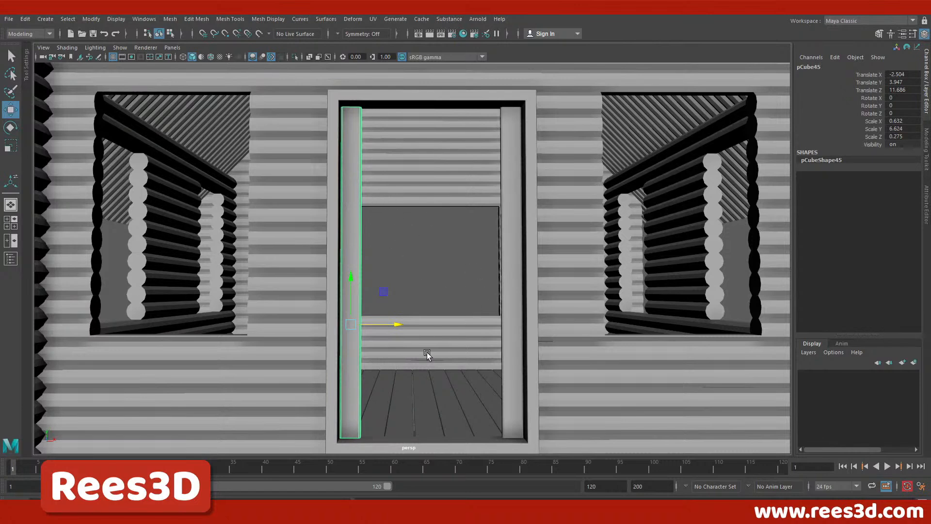
# Duplicate the left post as a horizontal top rail at about X -0.38, rotated 90 degrees in Z and raised to about Y 10.377.
pyautogui.keyDown('alt'); pyautogui.moveTo(449, 379); pyautogui.dragTo(426, 350); pyautogui.keyUp('alt')
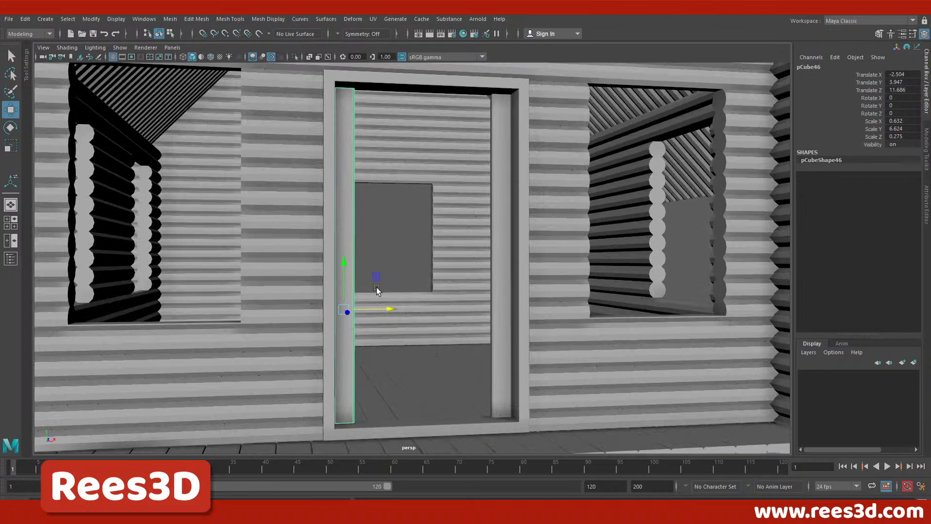
pyautogui.moveTo(397, 306); pyautogui.dragTo(457, 316)
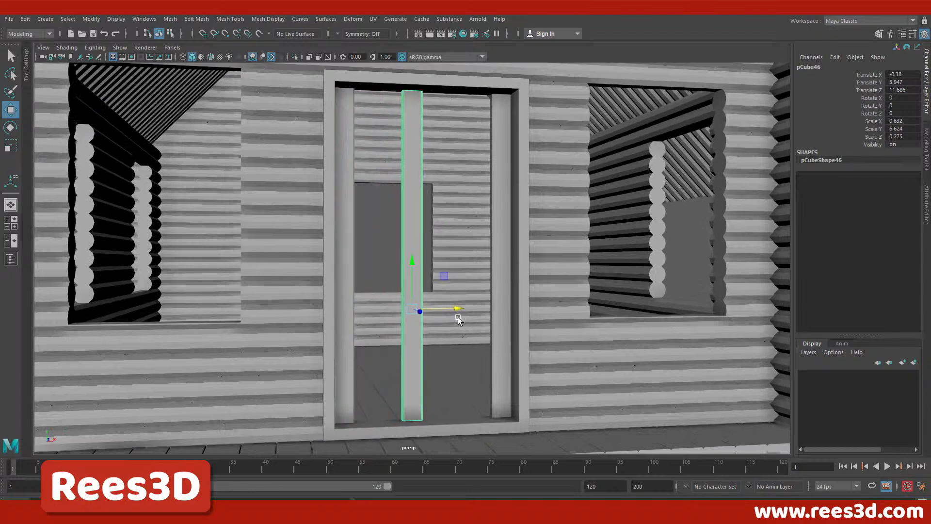
pyautogui.press('e')
pyautogui.moveTo(445, 275); pyautogui.dragTo(358, 341)
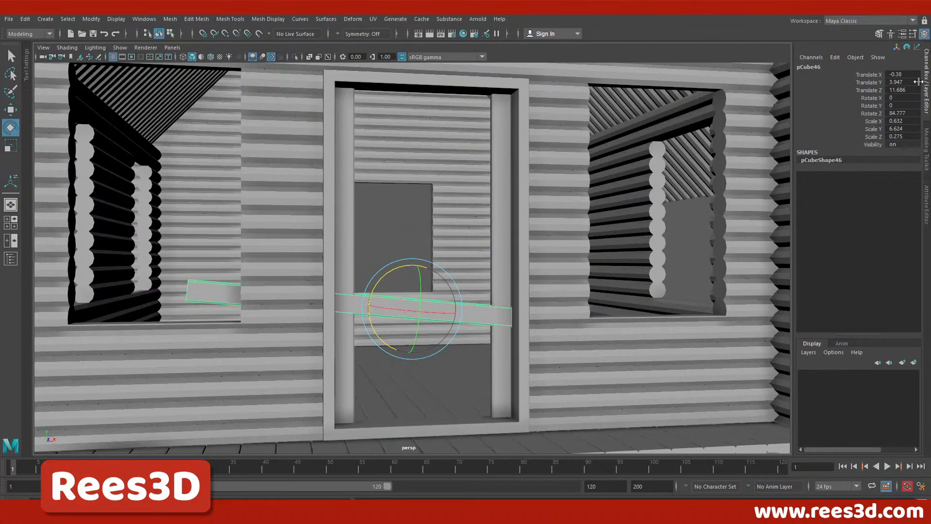
pyautogui.click(905, 114)
pyautogui.write('90')
pyautogui.press('Return')
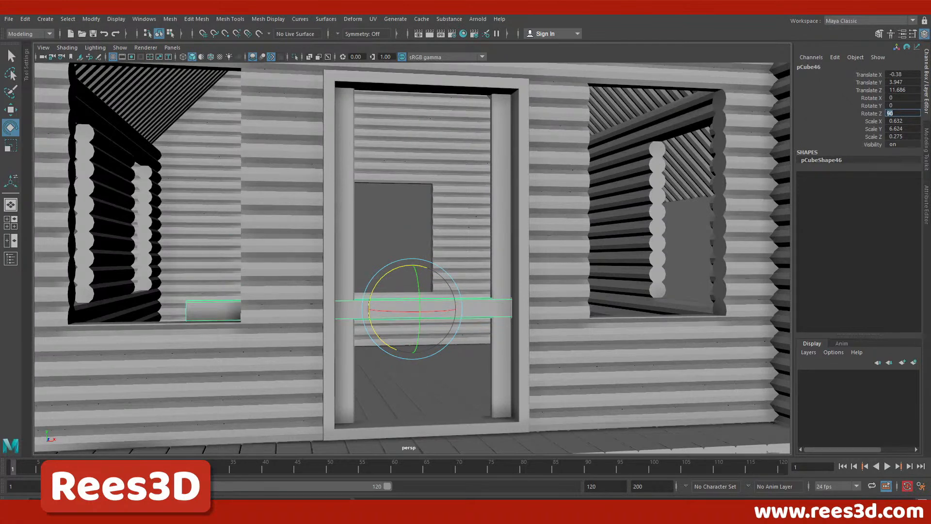
pyautogui.click(11, 109)
pyautogui.moveTo(411, 266); pyautogui.dragTo(388, 61)
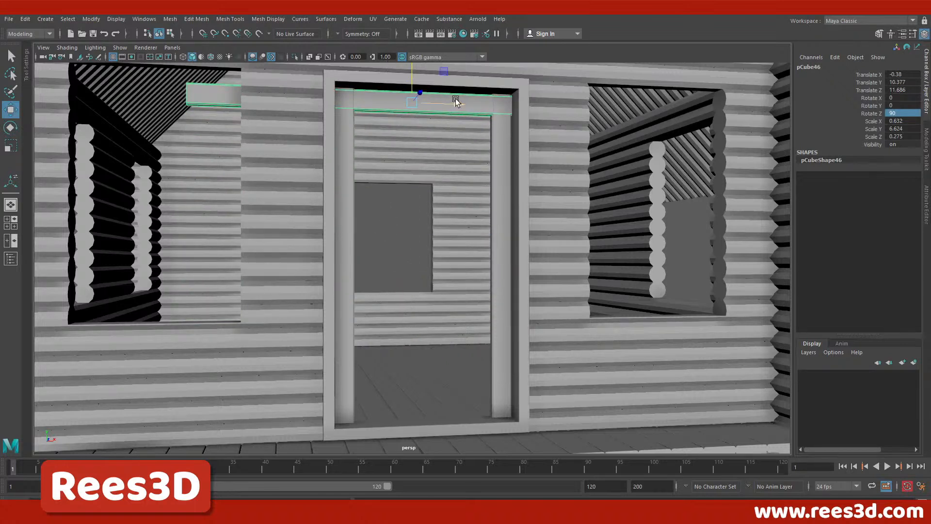
# Fit the top rail between the two posts in the front view by moving the vertices at both ends inward.
pyautogui.moveTo(461, 97); pyautogui.dragTo(402, 97, button='right')
pyautogui.press('space')
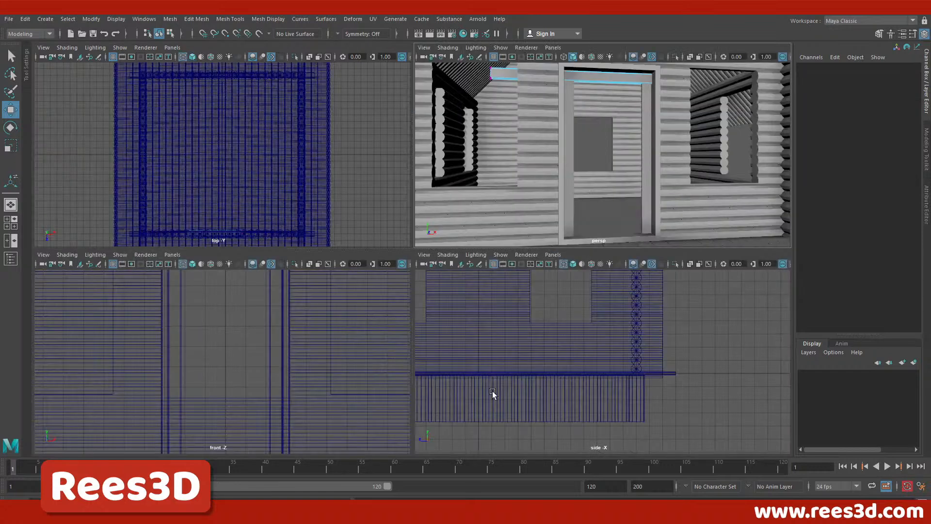
pyautogui.press('space')
pyautogui.keyDown('alt'); pyautogui.moveTo(426, 145); pyautogui.dragTo(434, 288, button='middle'); pyautogui.keyUp('alt')
pyautogui.scroll(3, 398, 210)
pyautogui.keyDown('alt'); pyautogui.moveTo(374, 218); pyautogui.dragTo(440, 236, button='middle'); pyautogui.keyUp('alt')
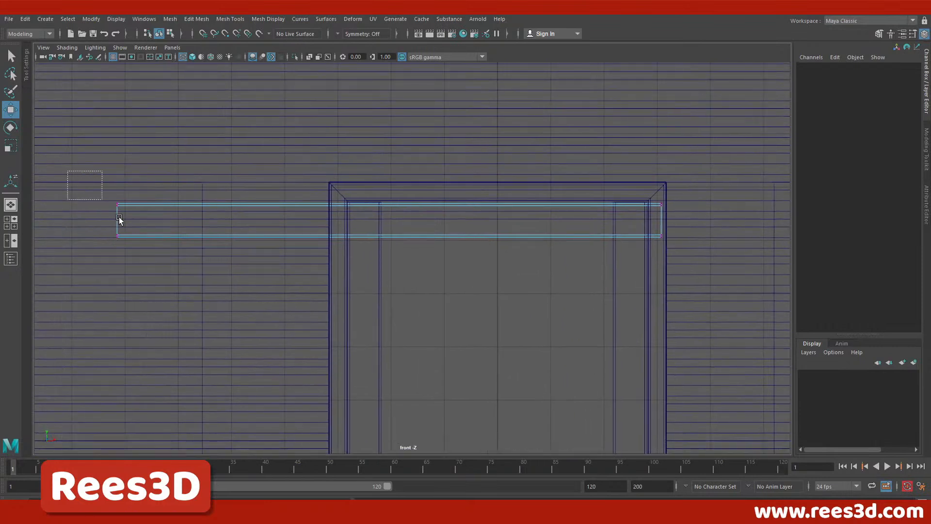
pyautogui.moveTo(98, 194); pyautogui.dragTo(163, 254)
pyautogui.moveTo(158, 220); pyautogui.dragTo(388, 266)
pyautogui.moveTo(665, 179); pyautogui.dragTo(647, 248)
pyautogui.moveTo(698, 220); pyautogui.dragTo(687, 221)
pyautogui.press('space')
pyautogui.press('space')
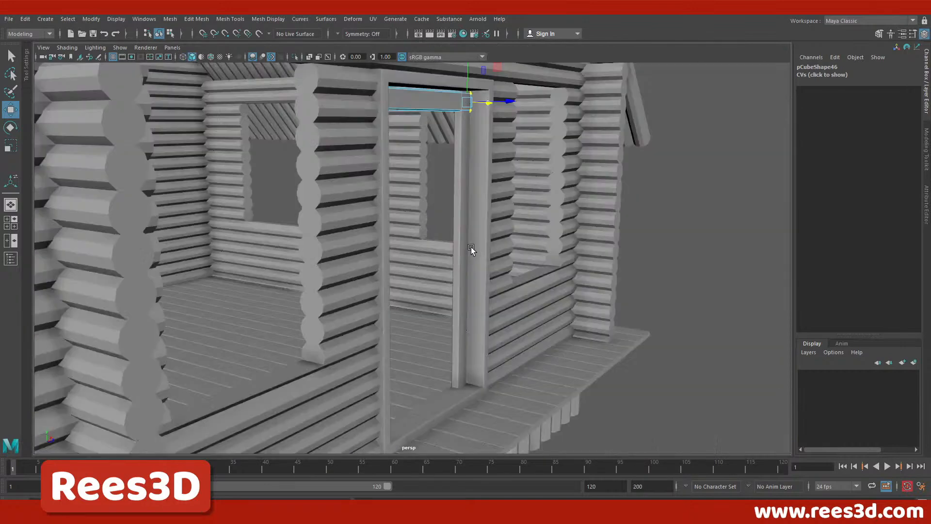
# Leave vertex editing and select the whole top rail as an object in the perspective view.
pyautogui.keyDown('alt'); pyautogui.moveTo(471, 248); pyautogui.dragTo(454, 329, button='middle'); pyautogui.keyUp('alt')
pyautogui.keyDown('alt'); pyautogui.moveTo(454, 329); pyautogui.dragTo(618, 319, button='right'); pyautogui.keyUp('alt')
pyautogui.keyDown('alt'); pyautogui.moveTo(619, 319); pyautogui.dragTo(413, 262); pyautogui.keyUp('alt')
pyautogui.moveTo(391, 228); pyautogui.dragTo(441, 264, button='right')
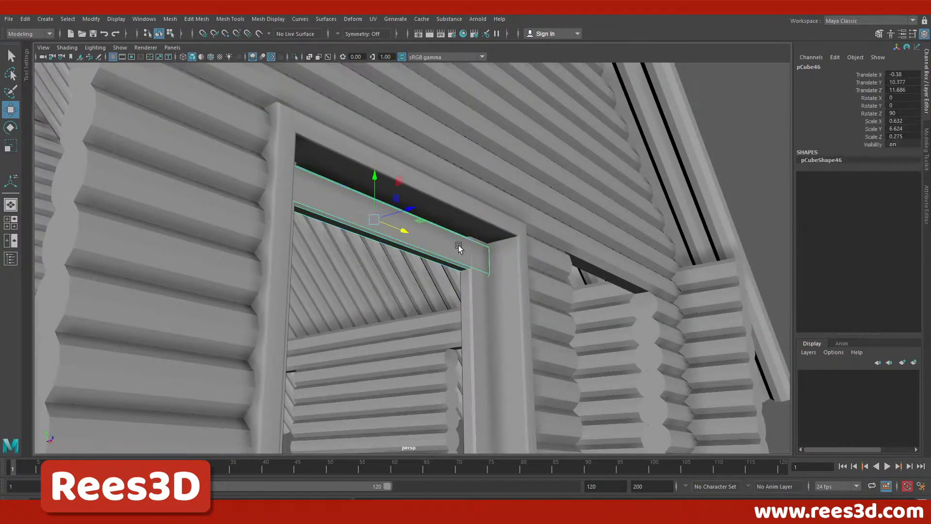
# Move the door's top rail forward to about Z 11.755 so it stands proud of the two posts.
pyautogui.moveTo(407, 210); pyautogui.dragTo(412, 209)
pyautogui.keyDown('alt'); pyautogui.moveTo(437, 293); pyautogui.dragTo(239, 287); pyautogui.keyUp('alt')
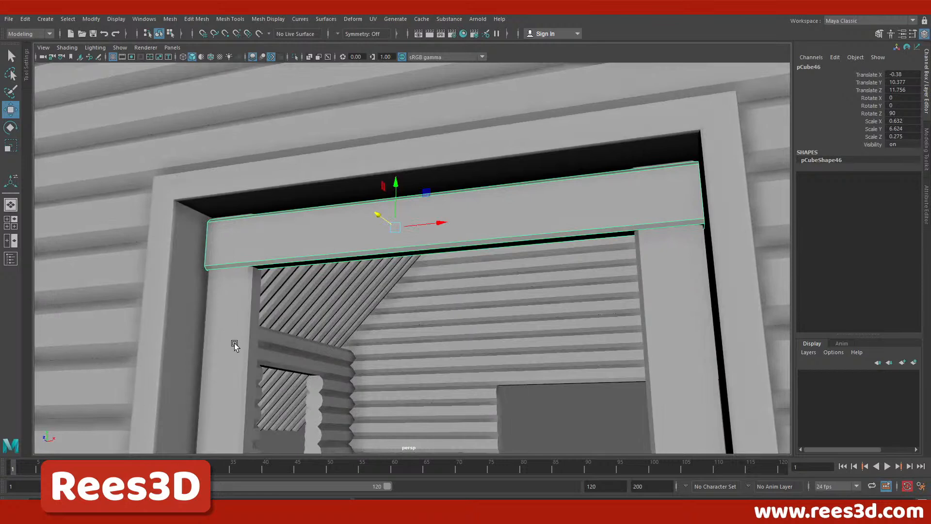
pyautogui.moveTo(384, 216); pyautogui.dragTo(372, 232)
pyautogui.keyDown('alt'); pyautogui.moveTo(400, 337); pyautogui.dragTo(473, 332); pyautogui.keyUp('alt')
pyautogui.keyDown('alt'); pyautogui.moveTo(473, 332); pyautogui.dragTo(136, 262, button='right'); pyautogui.keyUp('alt')
pyautogui.keyDown('alt'); pyautogui.moveTo(516, 328); pyautogui.dragTo(429, 243); pyautogui.keyUp('alt')
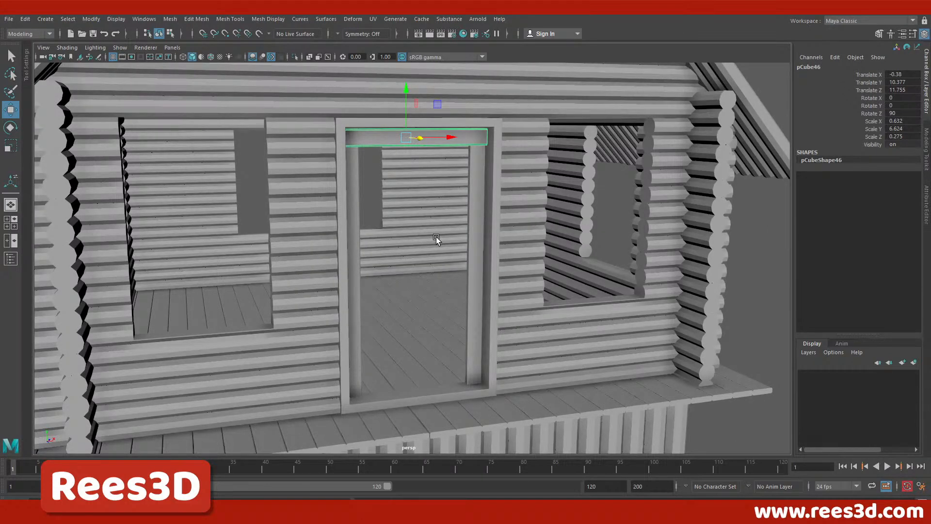
# Duplicate the top rail three times down the door, placing the copies at about Y 6.825, 3.366 and 0.853.
pyautogui.moveTo(407, 107); pyautogui.dragTo(403, 197)
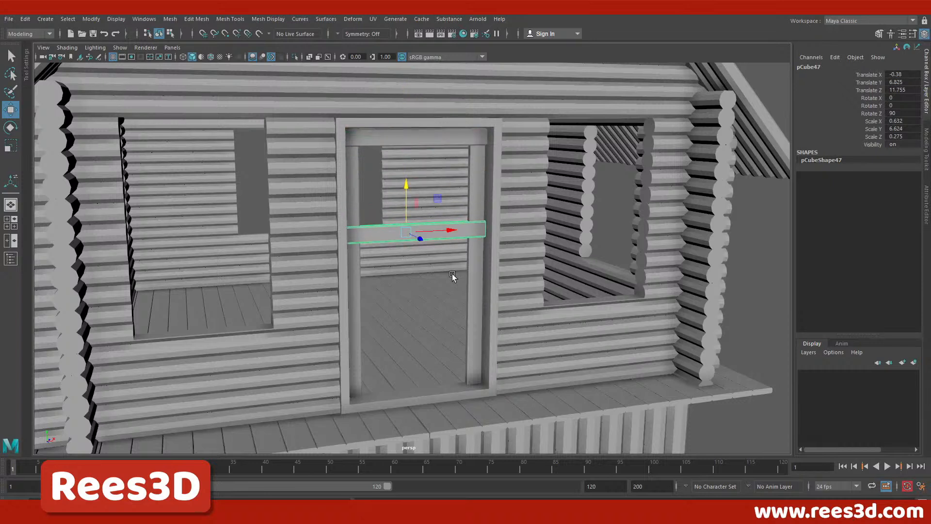
pyautogui.hotkey('ctrl', 'd')
pyautogui.moveTo(407, 184); pyautogui.dragTo(402, 340)
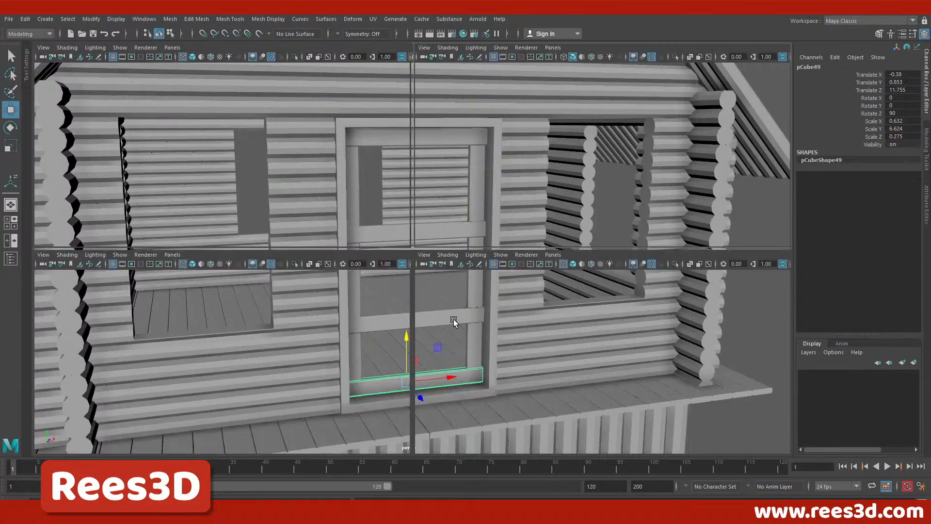
pyautogui.press('space')
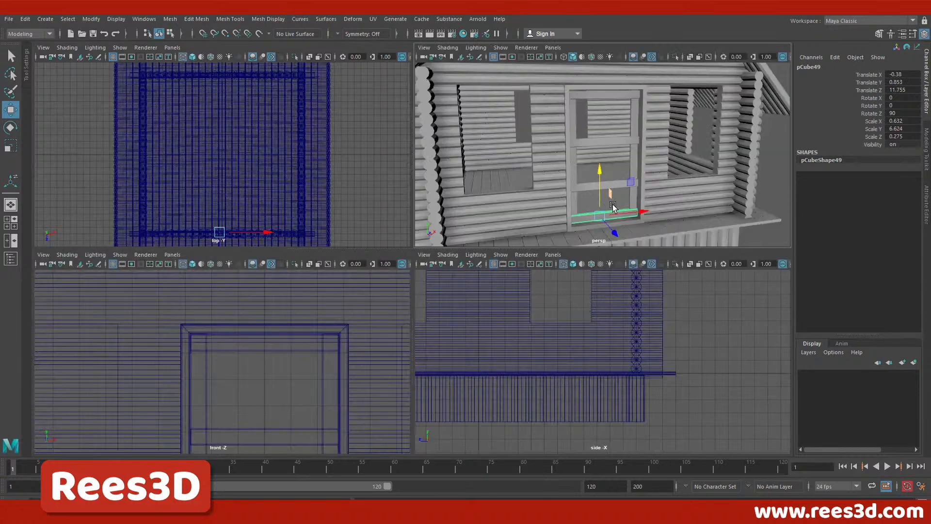
pyautogui.press('space')
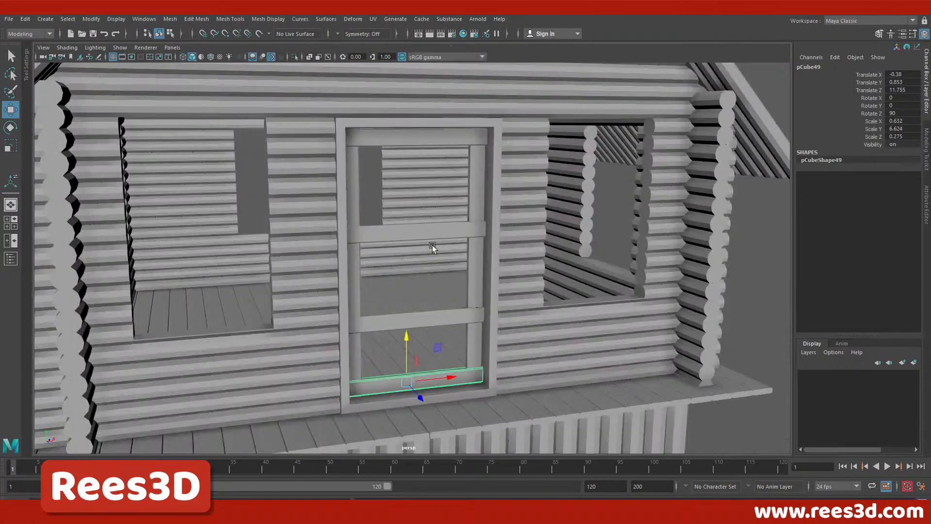
# Lower the bottom rail slightly to about Y 0.816 so it covers the lower ends of the posts.
pyautogui.keyDown('alt'); pyautogui.moveTo(385, 362); pyautogui.dragTo(385, 274, button='middle'); pyautogui.keyUp('alt')
pyautogui.scroll(8, 383, 291)
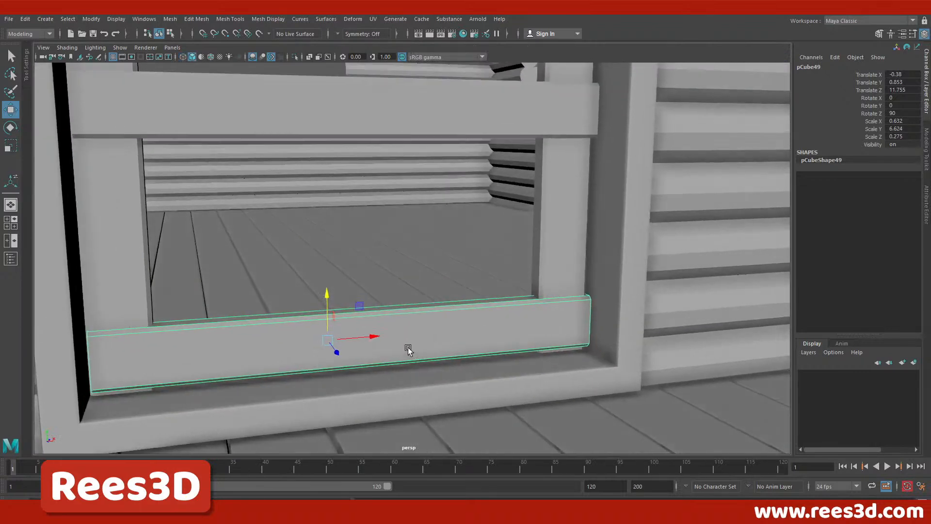
pyautogui.keyDown('alt'); pyautogui.moveTo(409, 348); pyautogui.dragTo(389, 343); pyautogui.keyUp('alt')
pyautogui.moveTo(326, 304); pyautogui.dragTo(326, 304)
pyautogui.keyDown('alt'); pyautogui.moveTo(431, 279); pyautogui.dragTo(370, 280, button='right'); pyautogui.keyUp('alt')
pyautogui.keyDown('alt'); pyautogui.moveTo(370, 280); pyautogui.dragTo(367, 304, button='middle'); pyautogui.keyUp('alt')
pyautogui.keyDown('alt'); pyautogui.moveTo(367, 304); pyautogui.dragTo(427, 325); pyautogui.keyUp('alt')
pyautogui.keyDown('alt'); pyautogui.moveTo(427, 324); pyautogui.dragTo(360, 328, button='right'); pyautogui.keyUp('alt')
pyautogui.keyDown('alt'); pyautogui.moveTo(360, 328); pyautogui.dragTo(351, 319); pyautogui.keyUp('alt')
pyautogui.keyDown('alt'); pyautogui.moveTo(350, 319); pyautogui.dragTo(401, 357, button='middle'); pyautogui.keyUp('alt')
pyautogui.keyDown('alt'); pyautogui.moveTo(401, 357); pyautogui.dragTo(426, 239); pyautogui.keyUp('alt')
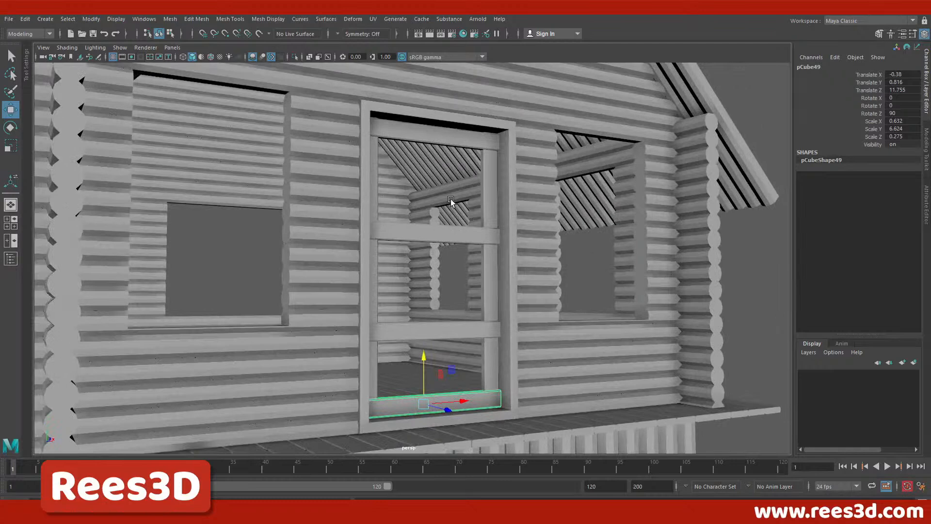
pyautogui.keyDown('alt'); pyautogui.moveTo(490, 222); pyautogui.dragTo(443, 270); pyautogui.keyUp('alt')
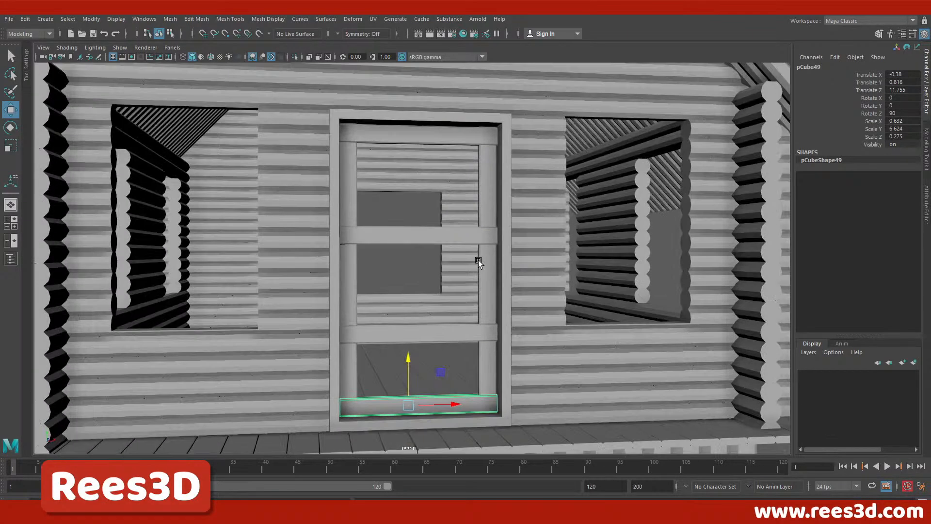
# Duplicate the post at X 2.489 as a thin plank at about X 1.945, scaled to about 0.413 in X and 0.115 in Z.
pyautogui.click(487, 271)
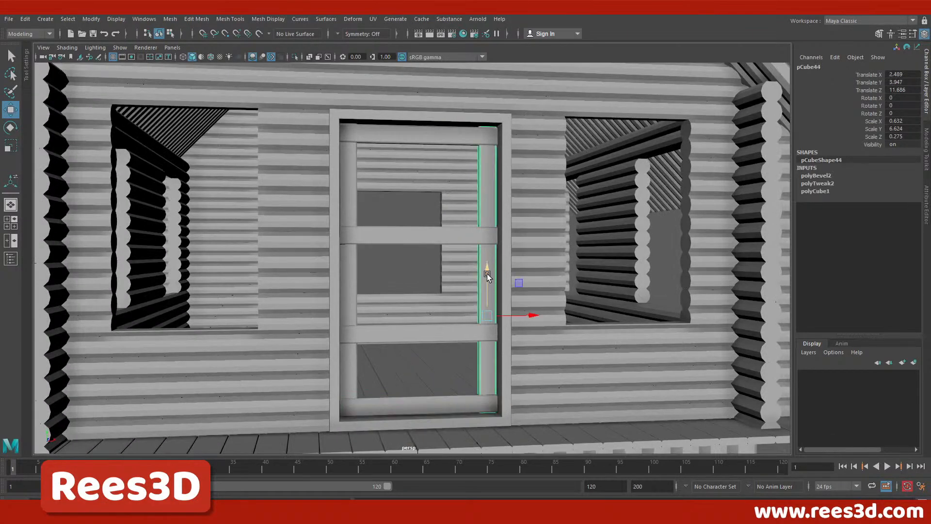
pyautogui.hotkey('ctrl', 'd')
pyautogui.moveTo(529, 315); pyautogui.dragTo(482, 318)
pyautogui.press('r')
pyautogui.press('f')
pyautogui.keyDown('alt'); pyautogui.moveTo(335, 321); pyautogui.dragTo(398, 340); pyautogui.keyUp('alt')
pyautogui.keyDown('alt'); pyautogui.moveTo(398, 340); pyautogui.dragTo(465, 308, button='right'); pyautogui.keyUp('alt')
pyautogui.keyDown('alt'); pyautogui.moveTo(465, 306); pyautogui.dragTo(475, 335); pyautogui.keyUp('alt')
pyautogui.click(563, 377)
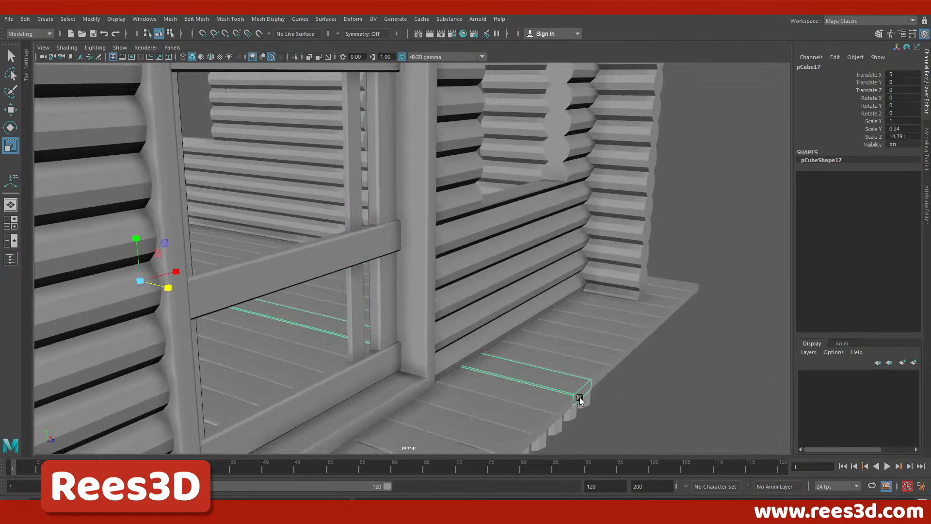
pyautogui.keyDown('alt'); pyautogui.moveTo(463, 284); pyautogui.dragTo(402, 308); pyautogui.keyUp('alt')
pyautogui.click(403, 306)
pyautogui.moveTo(435, 348)
pyautogui.keyDown('alt'); pyautogui.mouseDown()
pyautogui.moveTo(440, 312)
pyautogui.moveTo(430, 333)
pyautogui.moveTo(450, 338)
pyautogui.mouseUp(); pyautogui.keyUp('alt')
pyautogui.press('w')
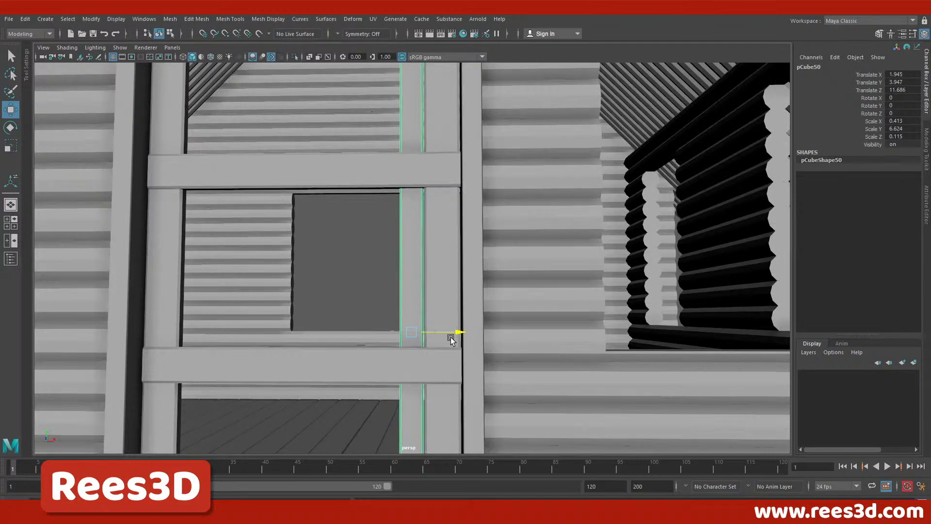
# Align the plank beside the door post in the front view at about X 1.966.
pyautogui.press('space')
pyautogui.press('space')
pyautogui.scroll(10, 503, 333)
pyautogui.keyDown('alt'); pyautogui.moveTo(630, 360); pyautogui.dragTo(252, 320, button='middle'); pyautogui.keyUp('alt')
pyautogui.keyDown('alt'); pyautogui.moveTo(346, 349); pyautogui.dragTo(262, 310, button='middle'); pyautogui.keyUp('alt')
pyautogui.keyDown('alt'); pyautogui.moveTo(452, 409); pyautogui.dragTo(427, 192, button='middle'); pyautogui.keyUp('alt')
pyautogui.keyDown('alt'); pyautogui.moveTo(426, 438); pyautogui.dragTo(398, 199, button='middle'); pyautogui.keyUp('alt')
pyautogui.scroll(-5, 363, 293)
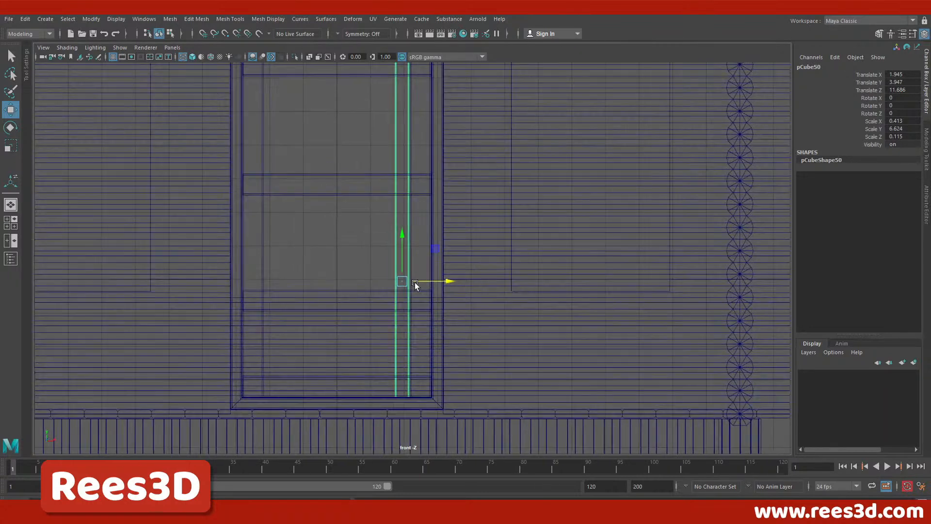
pyautogui.scroll(5, 429, 297)
pyautogui.moveTo(423, 281); pyautogui.dragTo(430, 286)
pyautogui.press('space')
pyautogui.press('space')
pyautogui.keyDown('alt'); pyautogui.moveTo(619, 220); pyautogui.dragTo(586, 232); pyautogui.keyUp('alt')
# Duplicate the plank and butt the copy against the first one at about X 1.554.
pyautogui.hotkey('ctrl', 'd')
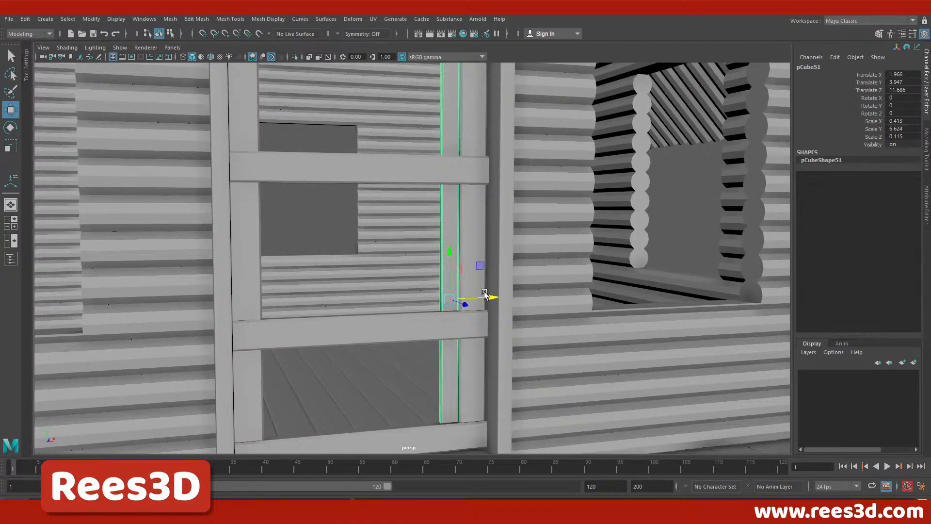
pyautogui.moveTo(486, 299); pyautogui.dragTo(469, 296)
pyautogui.press('space')
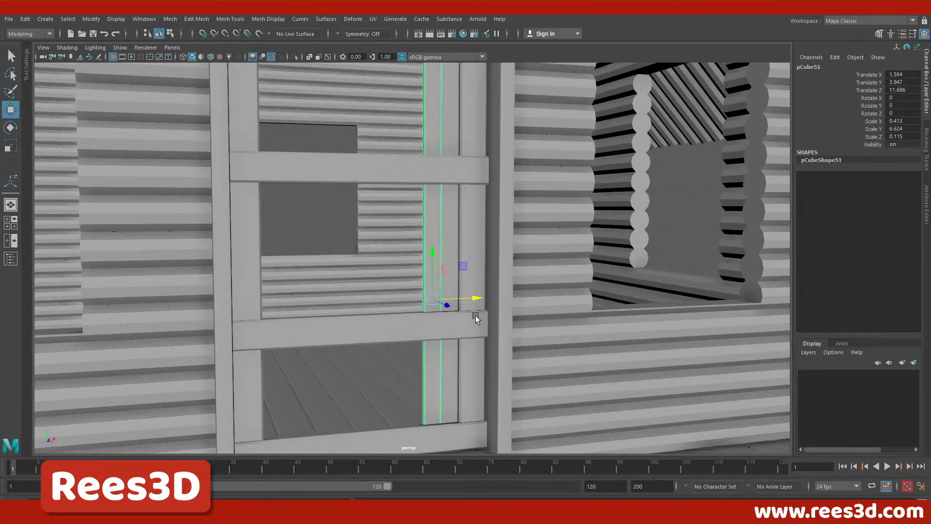
pyautogui.press('space')
pyautogui.moveTo(283, 284); pyautogui.dragTo(281, 284)
pyautogui.press('space')
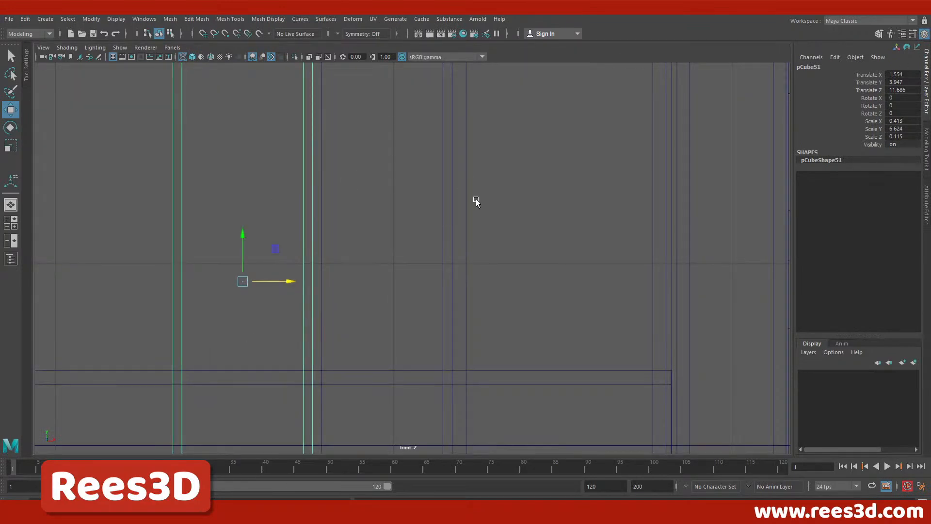
# Repeat the plank duplication with the same offset until the planks reach the opposite post at about X -2.157.
pyautogui.press('space')
pyautogui.keyDown('alt'); pyautogui.moveTo(514, 229); pyautogui.dragTo(466, 227, button='right'); pyautogui.keyUp('alt')
pyautogui.keyDown('alt'); pyautogui.moveTo(465, 228); pyautogui.dragTo(470, 239, button='middle'); pyautogui.keyUp('alt')
pyautogui.hotkey('shift', 'd')
pyautogui.hotkey('shift', 'd')
pyautogui.hotkey('shift', 'd')
pyautogui.hotkey('shift', 'd')
pyautogui.hotkey('shift', 'd')
pyautogui.hotkey('shift', 'd')
pyautogui.hotkey('shift', 'd')
pyautogui.hotkey('shift', 'd')
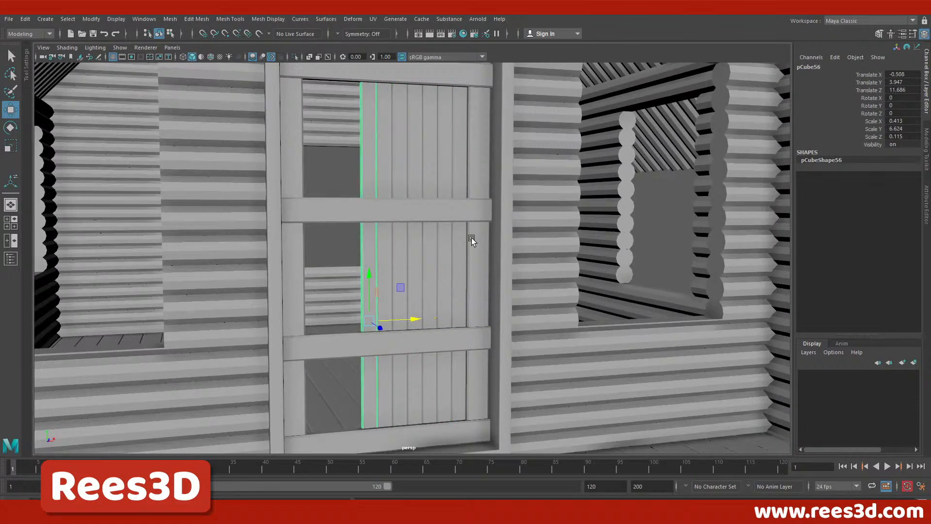
pyautogui.hotkey('shift', 'd')
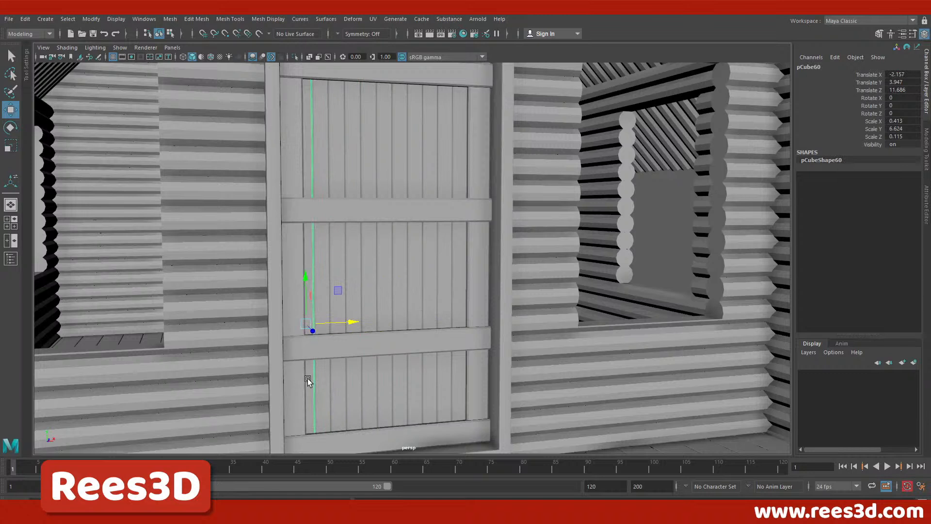
# Select all the door planks and shift them together in the front view until the first plank is at about X 2.075.
pyautogui.keyDown('shift'); pyautogui.click(326, 163); pyautogui.keyUp('shift')
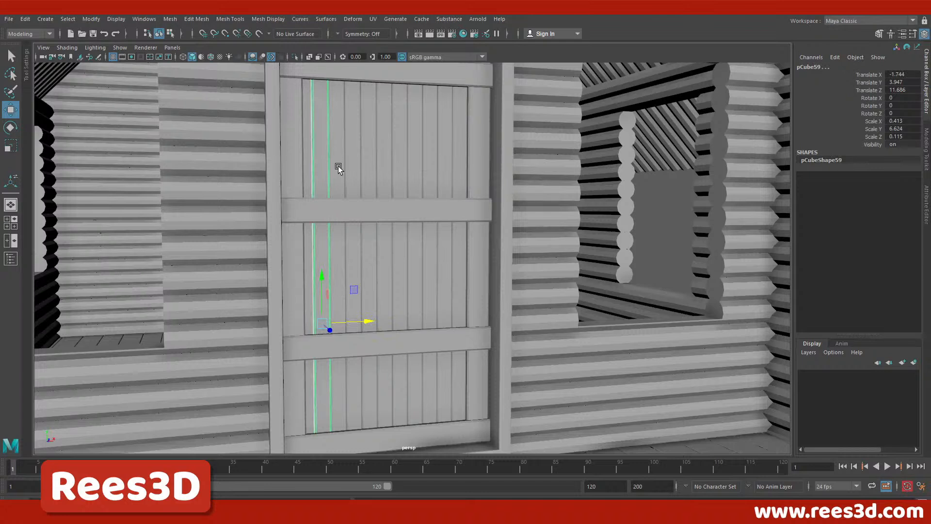
pyautogui.keyDown('shift'); pyautogui.click(344, 164); pyautogui.keyUp('shift')
pyautogui.keyDown('shift'); pyautogui.click(362, 165); pyautogui.keyUp('shift')
pyautogui.keyDown('shift'); pyautogui.click(378, 163); pyautogui.keyUp('shift')
pyautogui.keyDown('shift'); pyautogui.click(388, 163); pyautogui.keyUp('shift')
pyautogui.keyDown('shift'); pyautogui.click(401, 164); pyautogui.keyUp('shift')
pyautogui.keyDown('shift'); pyautogui.click(415, 164); pyautogui.keyUp('shift')
pyautogui.keyDown('shift'); pyautogui.click(430, 163); pyautogui.keyUp('shift')
pyautogui.keyDown('shift'); pyautogui.click(450, 161); pyautogui.keyUp('shift')
pyautogui.keyDown('shift'); pyautogui.click(458, 160); pyautogui.keyUp('shift')
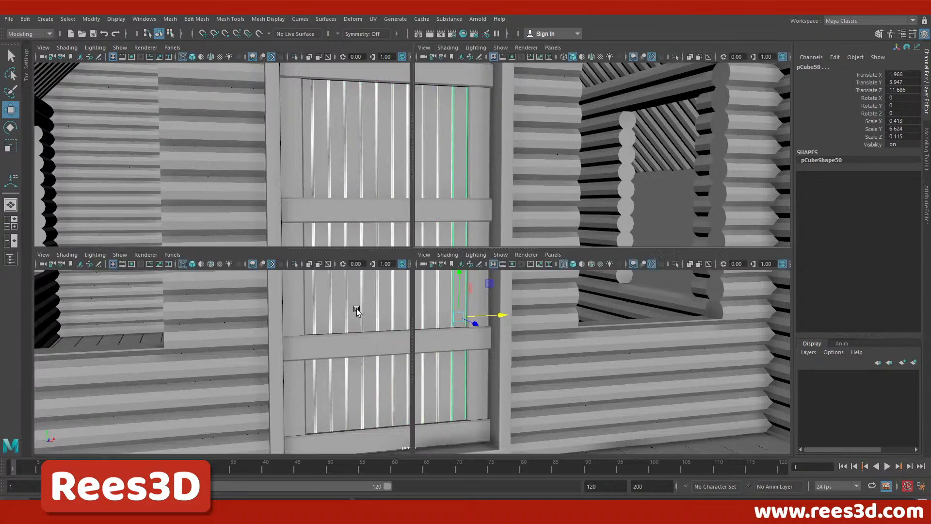
pyautogui.press('space')
pyautogui.press('space')
pyautogui.scroll(-3, 187, 343)
pyautogui.scroll(2, 305, 348)
pyautogui.scroll(2, 305, 347)
pyautogui.moveTo(507, 254); pyautogui.dragTo(514, 258)
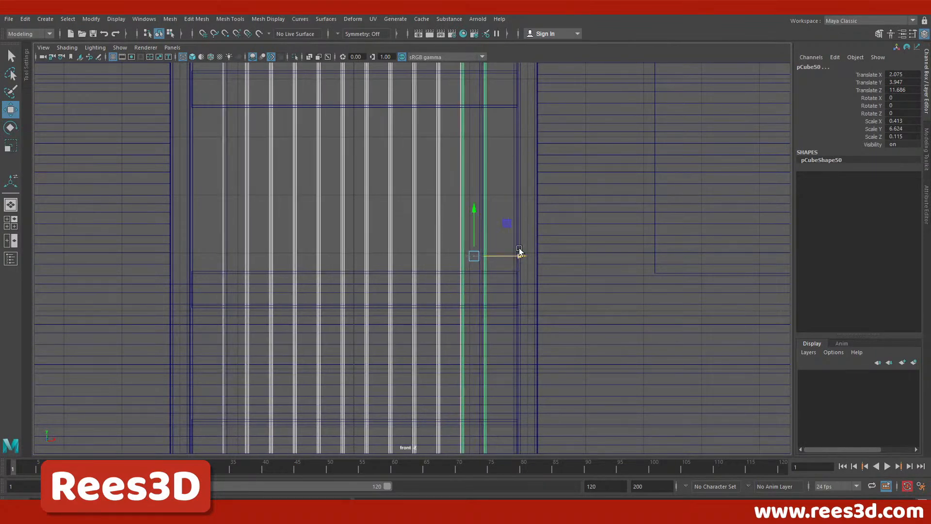
pyautogui.press('space')
pyautogui.press('space')
pyautogui.scroll(-4, 523, 204)
pyautogui.keyDown('alt'); pyautogui.moveTo(392, 211); pyautogui.dragTo(476, 253); pyautogui.keyUp('alt')
pyautogui.scroll(-3, 374, 234)
pyautogui.click(692, 379)
# Select the four rails, both posts and all the planks of the door and group them.
pyautogui.keyDown('alt'); pyautogui.moveTo(444, 284); pyautogui.dragTo(375, 263); pyautogui.keyUp('alt')
pyautogui.keyDown('alt'); pyautogui.moveTo(375, 262); pyautogui.dragTo(511, 269, button='right'); pyautogui.keyUp('alt')
pyautogui.keyDown('alt'); pyautogui.moveTo(510, 269); pyautogui.dragTo(423, 380, button='middle'); pyautogui.keyUp('alt')
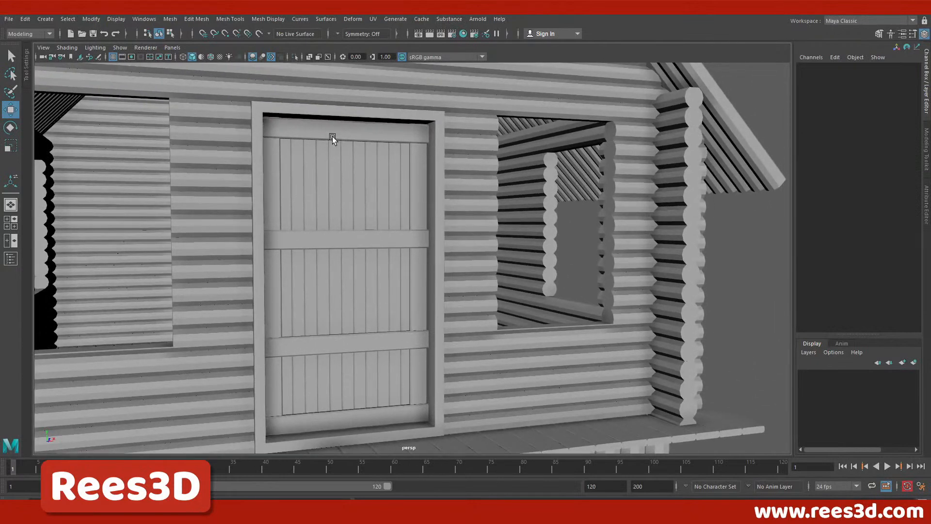
pyautogui.click(302, 130)
pyautogui.keyDown('shift'); pyautogui.click(321, 242); pyautogui.keyUp('shift')
pyautogui.keyDown('shift'); pyautogui.click(333, 344); pyautogui.keyUp('shift')
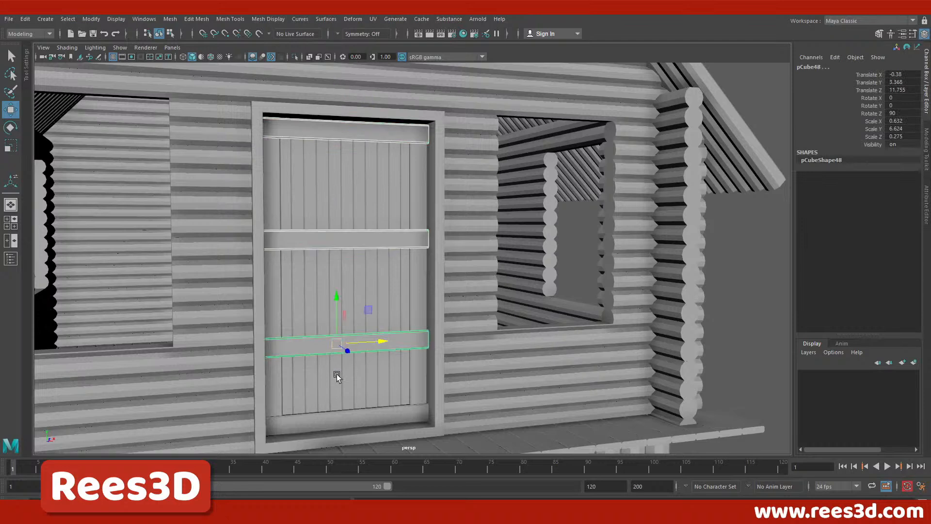
pyautogui.keyDown('shift'); pyautogui.click(343, 415); pyautogui.keyUp('shift')
pyautogui.keyDown('shift'); pyautogui.moveTo(275, 277); pyautogui.dragTo(423, 292); pyautogui.keyUp('shift')
pyautogui.keyDown('alt'); pyautogui.moveTo(487, 283); pyautogui.dragTo(445, 330, button='right'); pyautogui.keyUp('alt')
pyautogui.keyDown('alt'); pyautogui.moveTo(444, 329); pyautogui.dragTo(366, 338); pyautogui.keyUp('alt')
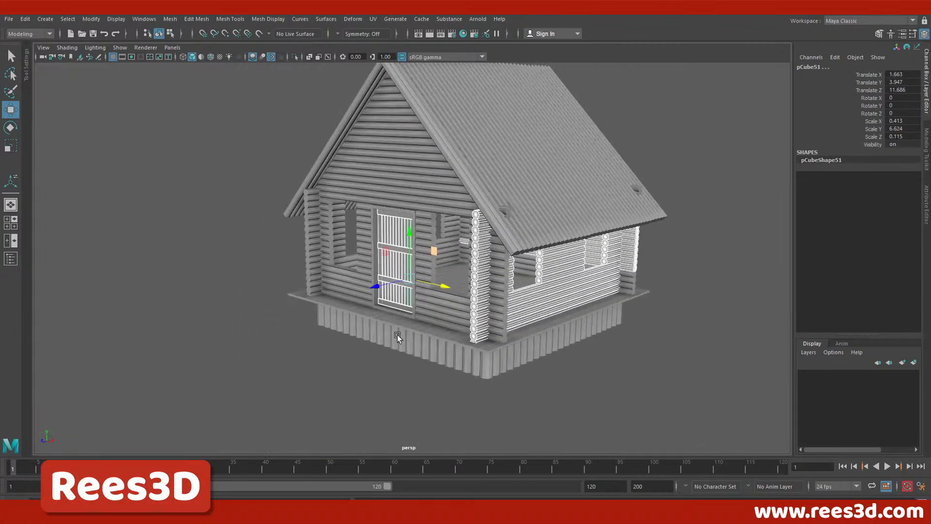
pyautogui.keyDown('alt'); pyautogui.moveTo(595, 387); pyautogui.dragTo(476, 332); pyautogui.keyUp('alt')
pyautogui.keyDown('alt'); pyautogui.moveTo(476, 333); pyautogui.dragTo(629, 410, button='right'); pyautogui.keyUp('alt')
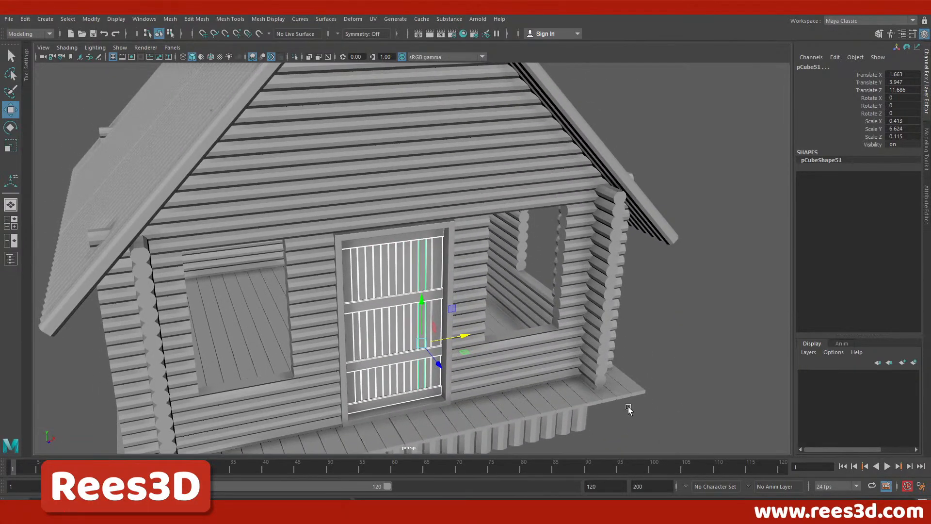
pyautogui.hotkey('ctrl', 'g')
pyautogui.keyDown('alt'); pyautogui.moveTo(398, 386); pyautogui.dragTo(321, 260); pyautogui.keyUp('alt')
pyautogui.keyDown('alt'); pyautogui.moveTo(255, 235); pyautogui.dragTo(264, 391); pyautogui.keyUp('alt')
# Center the pivot of the door group.
pyautogui.press('space')
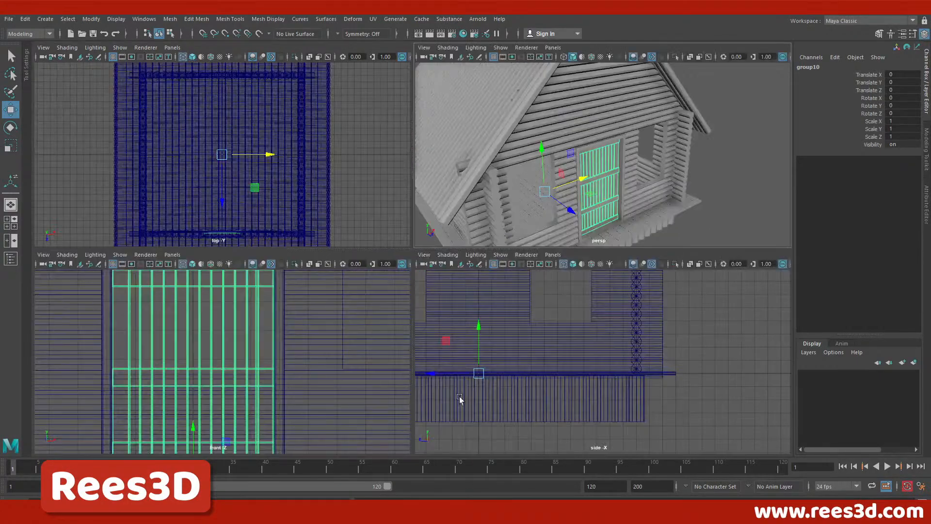
pyautogui.press('space')
pyautogui.keyDown('alt'); pyautogui.moveTo(595, 355); pyautogui.dragTo(281, 315, button='right'); pyautogui.keyUp('alt')
pyautogui.keyDown('alt'); pyautogui.moveTo(281, 314); pyautogui.dragTo(594, 439, button='middle'); pyautogui.keyUp('alt')
pyautogui.keyDown('alt'); pyautogui.moveTo(594, 438); pyautogui.dragTo(490, 422, button='right'); pyautogui.keyUp('alt')
pyautogui.keyDown('alt'); pyautogui.moveTo(490, 421); pyautogui.dragTo(484, 437, button='middle'); pyautogui.keyUp('alt')
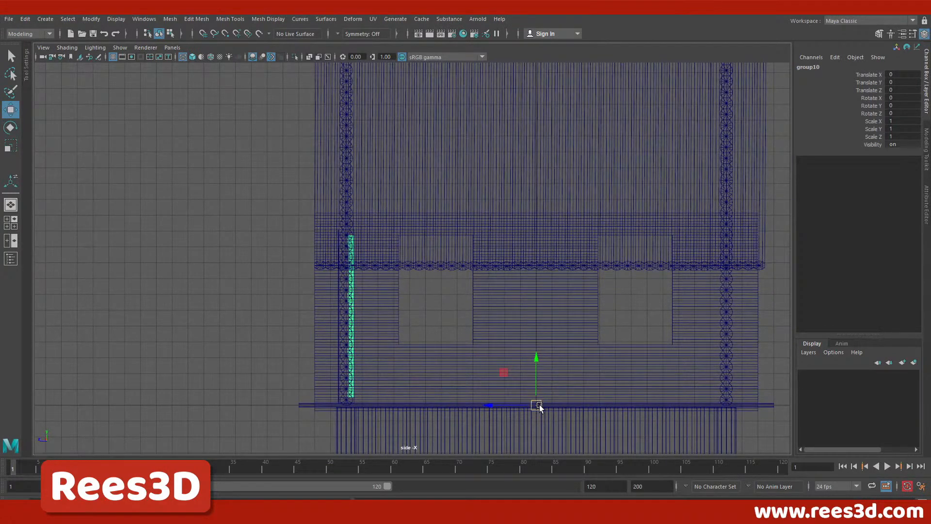
pyautogui.press('d')
pyautogui.click(89, 19)
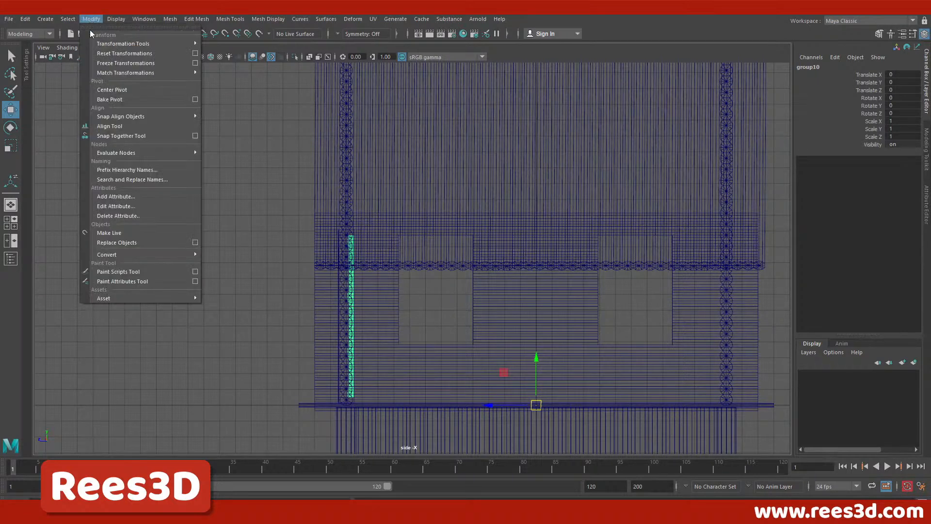
pyautogui.click(112, 90)
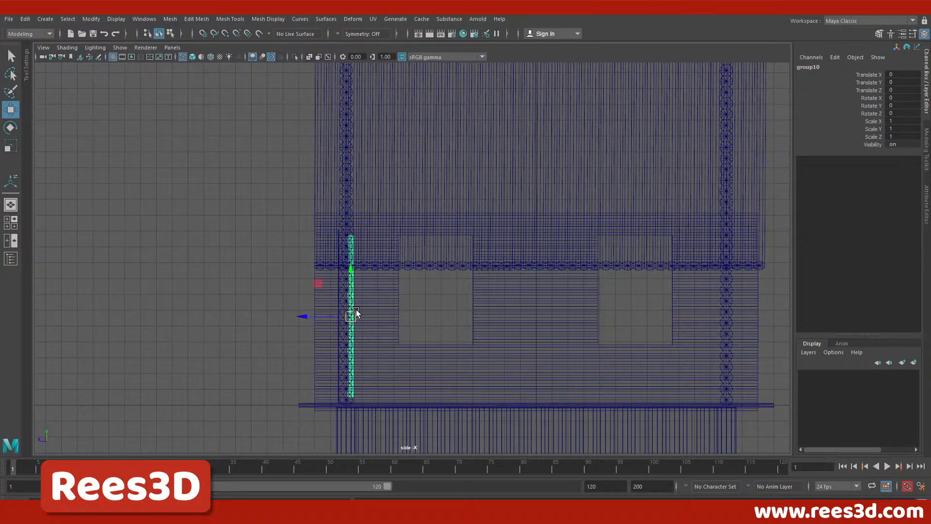
pyautogui.scroll(-3, 369, 339)
# Move the door group's pivot along X to the door's hinge edge in the front view.
pyautogui.press('space')
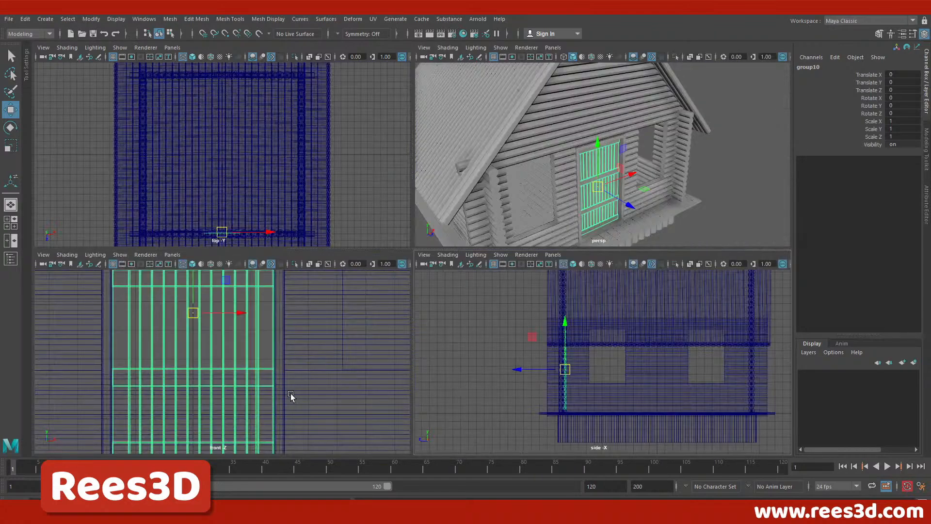
pyautogui.press('space')
pyautogui.scroll(-4, 342, 353)
pyautogui.keyDown('alt'); pyautogui.moveTo(431, 283); pyautogui.dragTo(417, 360, button='middle'); pyautogui.keyUp('alt')
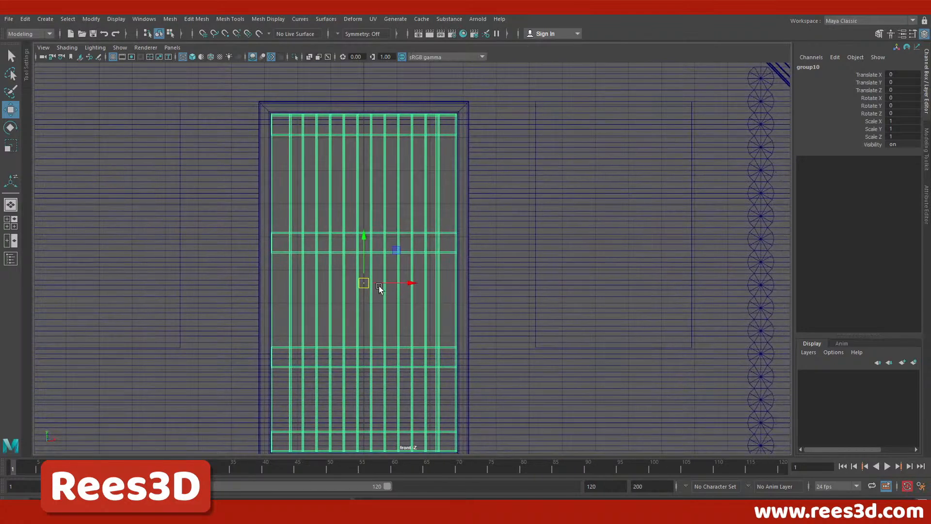
pyautogui.keyDown('alt'); pyautogui.moveTo(394, 334); pyautogui.dragTo(406, 342, button='right'); pyautogui.keyUp('alt')
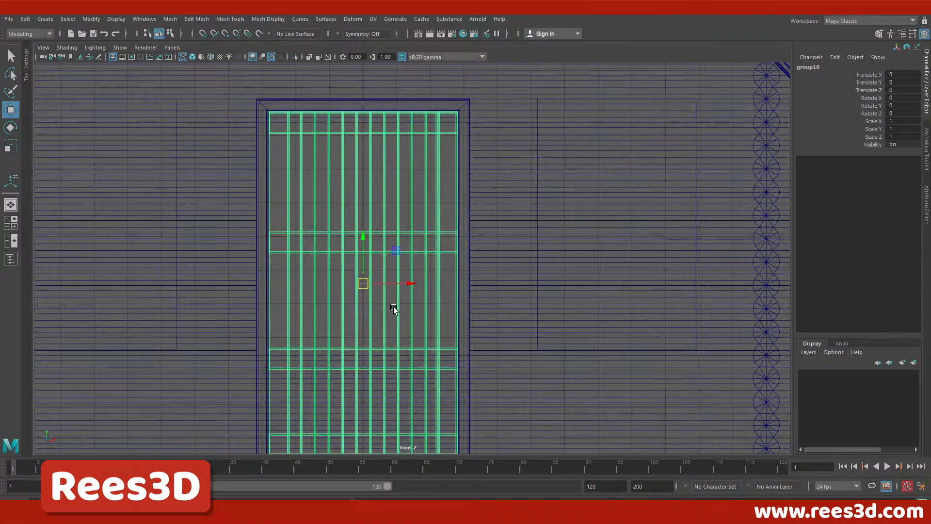
pyautogui.press('d')
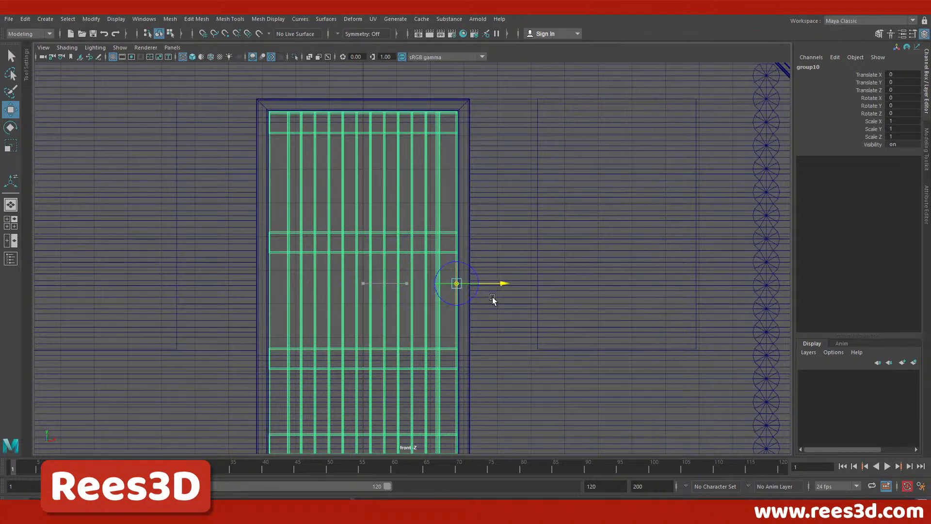
pyautogui.press('d')
# Try to swing the door group open about its hinge edge and undo the rotation.
pyautogui.press('space')
pyautogui.press('space')
pyautogui.moveTo(519, 284)
pyautogui.keyDown('alt'); pyautogui.mouseDown()
pyautogui.moveTo(514, 266)
pyautogui.moveTo(526, 278)
pyautogui.mouseUp(); pyautogui.keyUp('alt')
pyautogui.press('r')
pyautogui.press('e')
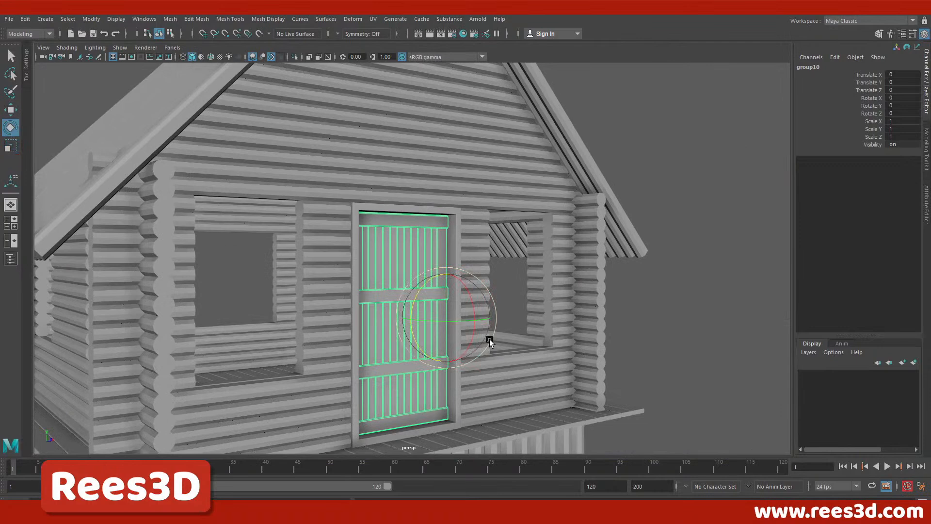
pyautogui.keyDown('alt'); pyautogui.moveTo(443, 336); pyautogui.dragTo(362, 291); pyautogui.keyUp('alt')
pyautogui.keyDown('alt'); pyautogui.moveTo(417, 379); pyautogui.dragTo(467, 383); pyautogui.keyUp('alt')
pyautogui.hotkey('ctrl', 'z')
pyautogui.hotkey('ctrl', 'z')
# Deselect the door group and examine its middle rails and planks up close.
pyautogui.keyDown('alt'); pyautogui.moveTo(474, 416); pyautogui.dragTo(459, 406); pyautogui.keyUp('alt')
pyautogui.click(688, 369)
pyautogui.keyDown('alt'); pyautogui.moveTo(438, 369); pyautogui.dragTo(452, 293, button='middle'); pyautogui.keyUp('alt')
pyautogui.keyDown('alt'); pyautogui.moveTo(533, 334); pyautogui.dragTo(581, 421, button='right'); pyautogui.keyUp('alt')
pyautogui.keyDown('alt'); pyautogui.moveTo(581, 421); pyautogui.dragTo(271, 354); pyautogui.keyUp('alt')
pyautogui.keyDown('alt'); pyautogui.moveTo(272, 354); pyautogui.dragTo(307, 316, button='middle'); pyautogui.keyUp('alt')
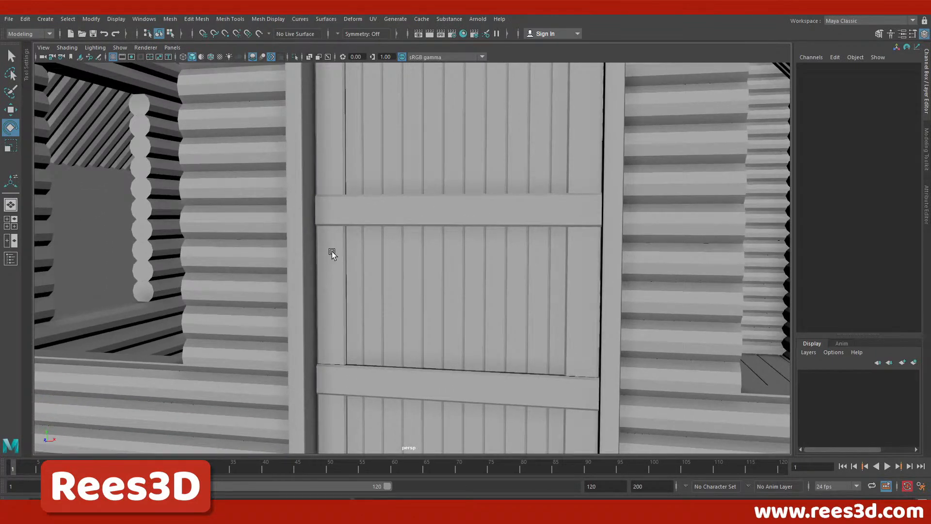
# Examine the plank door, its rails and the surrounding frame from several angles.
pyautogui.keyDown('alt'); pyautogui.moveTo(336, 291); pyautogui.dragTo(363, 303); pyautogui.keyUp('alt')
pyautogui.keyDown('alt'); pyautogui.moveTo(362, 303); pyautogui.dragTo(414, 269, button='right'); pyautogui.keyUp('alt')
pyautogui.keyDown('alt'); pyautogui.moveTo(414, 269); pyautogui.dragTo(419, 257, button='middle'); pyautogui.keyUp('alt')
pyautogui.keyDown('alt'); pyautogui.moveTo(362, 245); pyautogui.dragTo(382, 289); pyautogui.keyUp('alt')
pyautogui.keyDown('alt'); pyautogui.moveTo(382, 290); pyautogui.dragTo(456, 304, button='right'); pyautogui.keyUp('alt')
pyautogui.keyDown('alt'); pyautogui.moveTo(456, 304); pyautogui.dragTo(458, 354, button='middle'); pyautogui.keyUp('alt')
pyautogui.keyDown('alt'); pyautogui.moveTo(458, 353); pyautogui.dragTo(505, 332); pyautogui.keyUp('alt')
pyautogui.keyDown('alt'); pyautogui.moveTo(504, 332); pyautogui.dragTo(423, 329, button='middle'); pyautogui.keyUp('alt')
pyautogui.keyDown('alt'); pyautogui.moveTo(423, 329); pyautogui.dragTo(512, 315); pyautogui.keyUp('alt')
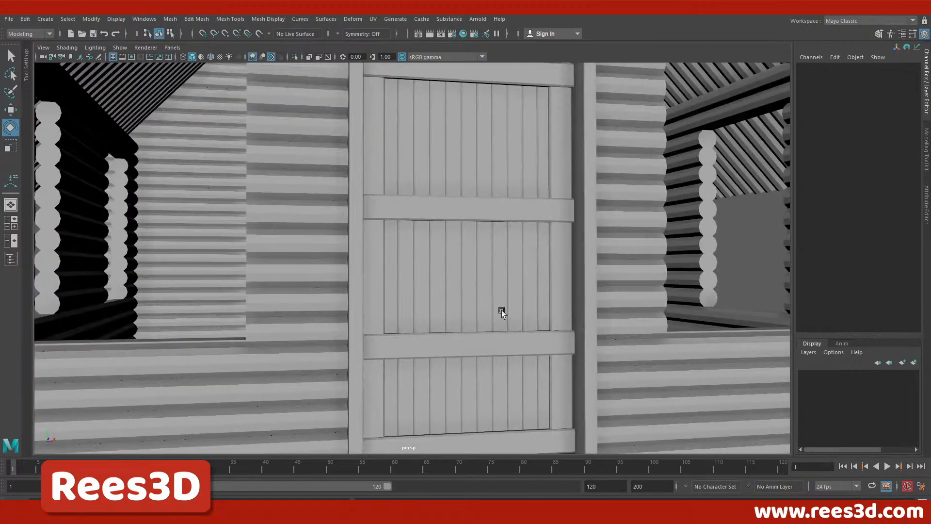
# Create a polygon cube and move it in the side view to door height at Y 5.912, Z 12.16.
pyautogui.click(46, 20)
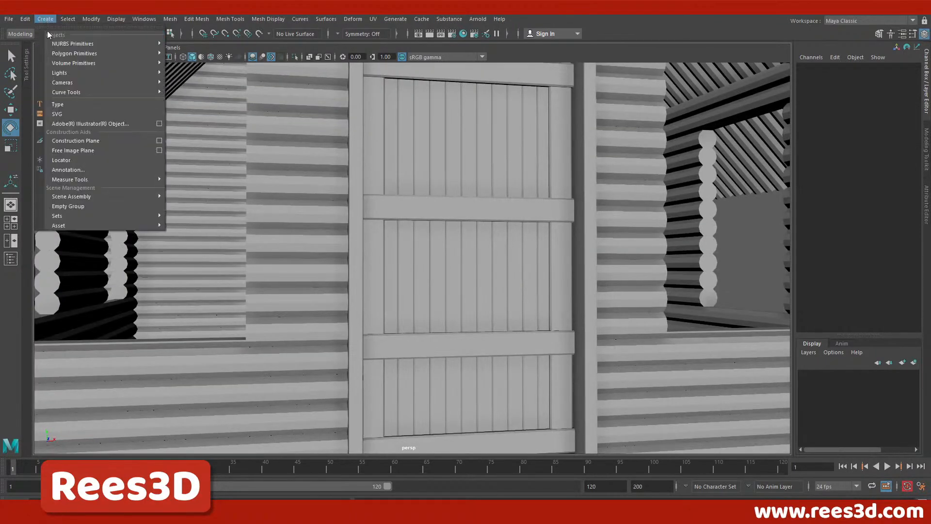
pyautogui.moveTo(73, 57)
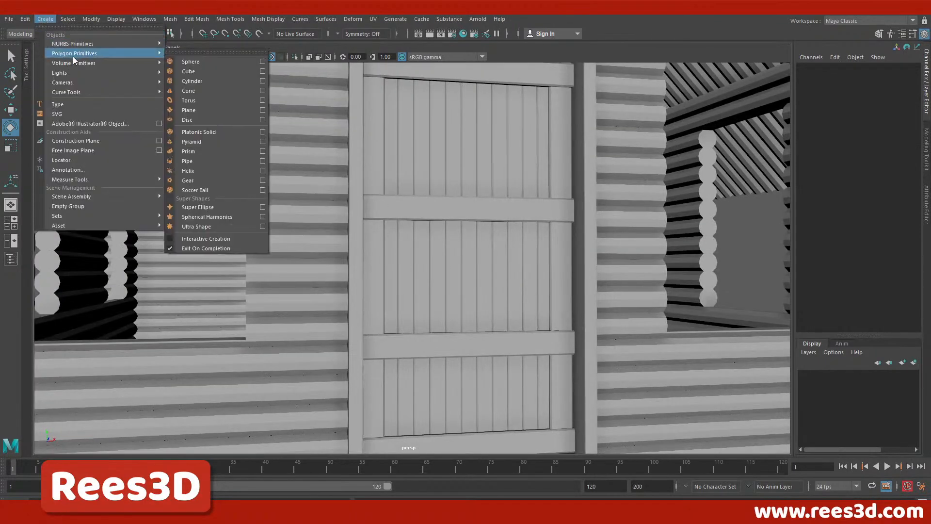
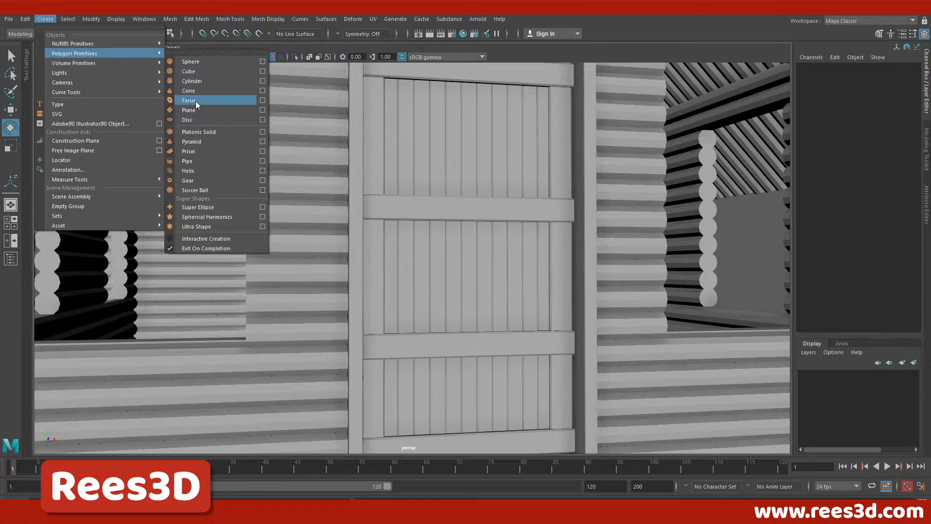
pyautogui.click(194, 72)
pyautogui.keyDown('alt'); pyautogui.moveTo(411, 409); pyautogui.dragTo(330, 400); pyautogui.keyUp('alt')
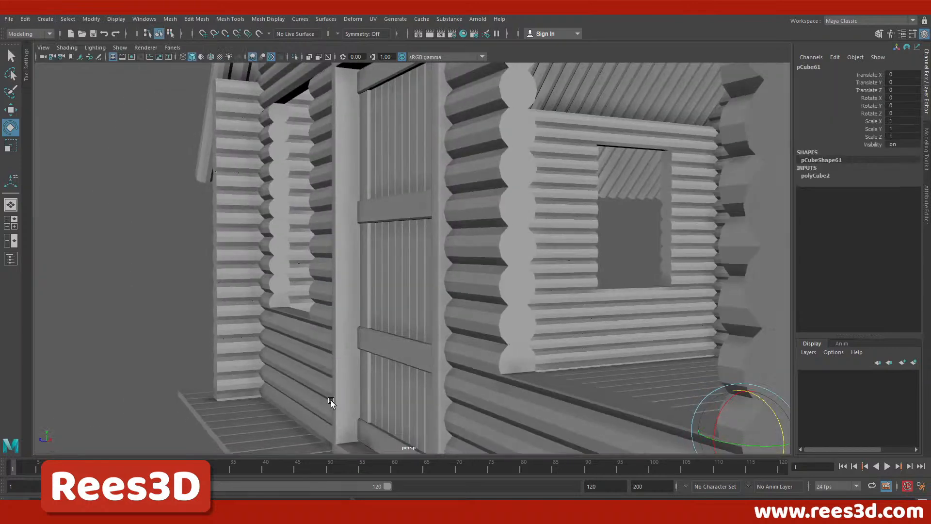
pyautogui.press('w')
pyautogui.press('space')
pyautogui.press('space')
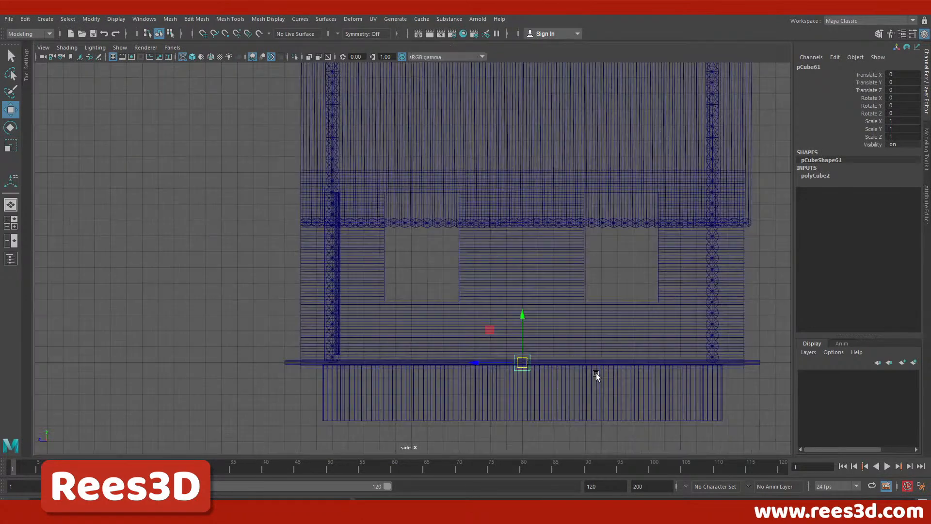
pyautogui.moveTo(339, 260); pyautogui.dragTo(328, 270)
# In the front view, move the cube to the door's edge post at X -2.525 and scale it uniformly to 0.201.
pyautogui.press('space')
pyautogui.press('space')
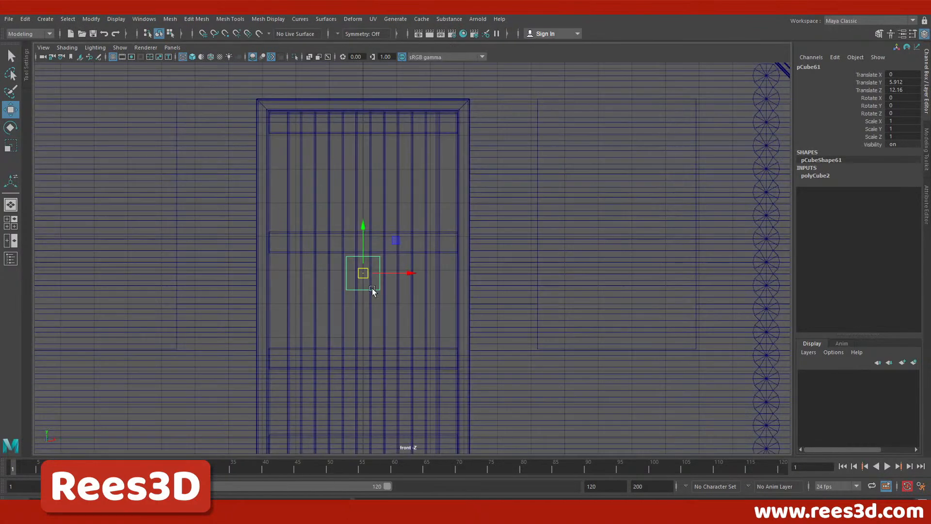
pyautogui.moveTo(408, 269); pyautogui.dragTo(258, 274)
pyautogui.press('e')
pyautogui.press('r')
pyautogui.scroll(5, 303, 325)
pyautogui.keyDown('alt'); pyautogui.moveTo(105, 343); pyautogui.dragTo(319, 283, button='middle'); pyautogui.keyUp('alt')
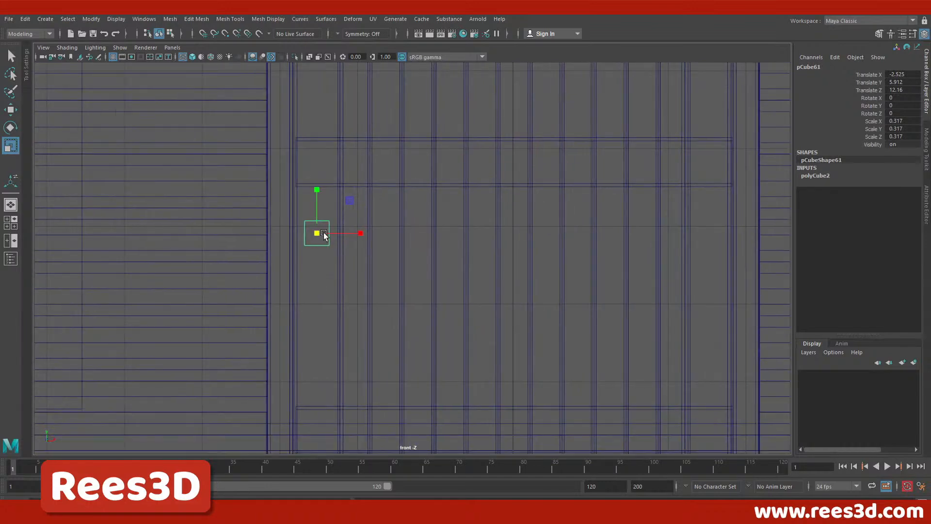
pyautogui.moveTo(315, 235); pyautogui.dragTo(302, 236)
# Move the small cube against the door's edge post, to X -2.513 and Z 11.924.
pyautogui.press('space')
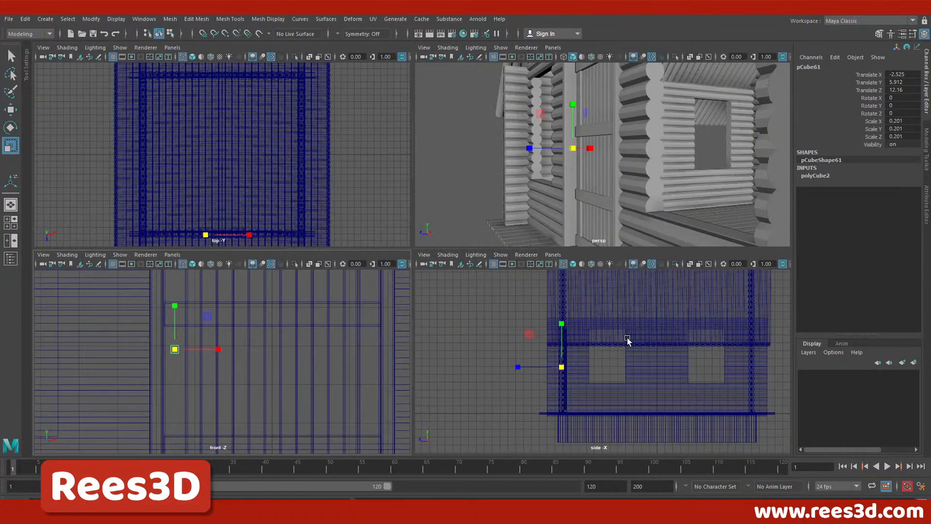
pyautogui.press('space')
pyautogui.scroll(8, 387, 293)
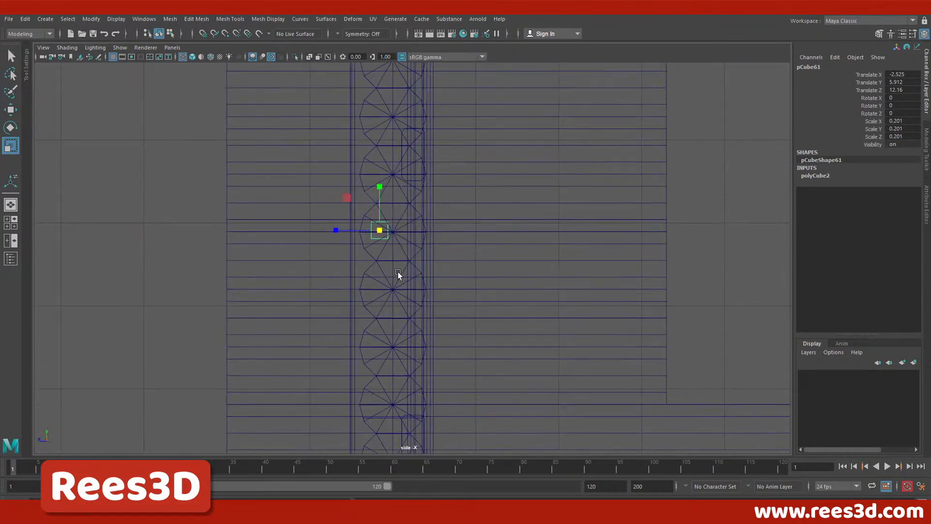
pyautogui.scroll(2, 345, 264)
pyautogui.keyDown('alt'); pyautogui.moveTo(426, 276); pyautogui.dragTo(453, 406, button='middle'); pyautogui.keyUp('alt')
pyautogui.press('w')
pyautogui.moveTo(301, 314); pyautogui.dragTo(354, 315)
pyautogui.press('space')
pyautogui.press('space')
pyautogui.keyDown('alt'); pyautogui.moveTo(455, 233); pyautogui.dragTo(544, 256); pyautogui.keyUp('alt')
pyautogui.keyDown('alt'); pyautogui.moveTo(544, 256); pyautogui.dragTo(815, 345, button='right'); pyautogui.keyUp('alt')
pyautogui.keyDown('alt'); pyautogui.moveTo(388, 320); pyautogui.dragTo(501, 340, button='middle'); pyautogui.keyUp('alt')
pyautogui.keyDown('alt'); pyautogui.moveTo(501, 340); pyautogui.dragTo(479, 340); pyautogui.keyUp('alt')
pyautogui.moveTo(475, 289); pyautogui.dragTo(472, 366)
pyautogui.keyDown('alt'); pyautogui.moveTo(472, 365); pyautogui.dragTo(509, 373, button='right'); pyautogui.keyUp('alt')
pyautogui.keyDown('alt'); pyautogui.moveTo(324, 332); pyautogui.dragTo(435, 317, button='middle'); pyautogui.keyUp('alt')
# Extrude the cube's outward-facing face forward and scale it up to flare the door knob out from its stem.
pyautogui.rightClick(433, 309)
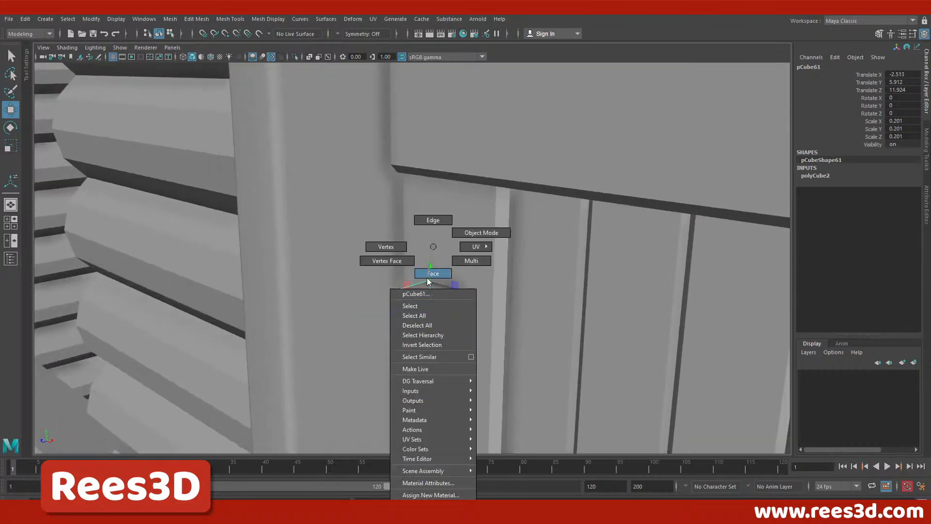
pyautogui.moveTo(427, 277); pyautogui.dragTo(428, 279, button='right')
pyautogui.click(418, 321)
pyautogui.keyDown('shift'); pyautogui.moveTo(486, 270); pyautogui.dragTo(495, 299, button='right'); pyautogui.keyUp('shift')
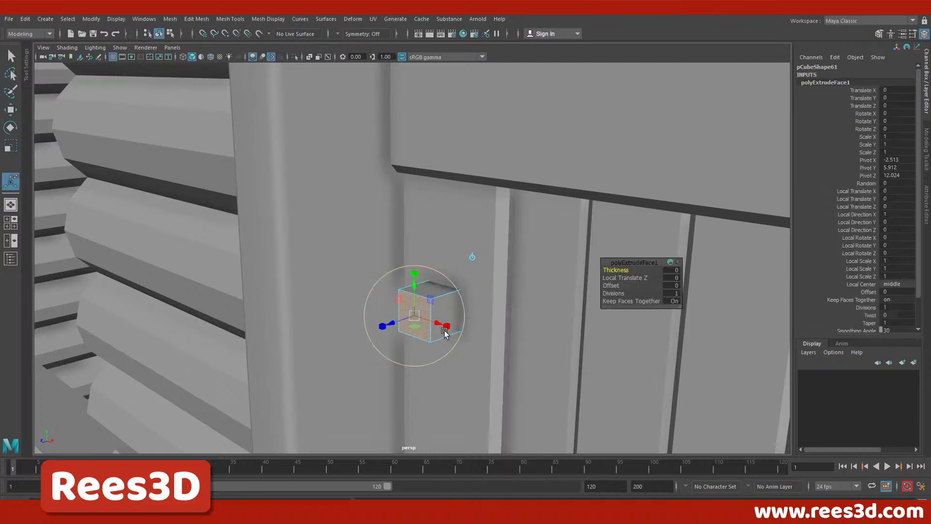
pyautogui.moveTo(391, 326); pyautogui.dragTo(421, 320)
pyautogui.press('e')
pyautogui.press('r')
# Extrude the enlarged face forward for the knob head, then extrude again and scale to 0.433 to taper the front.
pyautogui.keyDown('shift'); pyautogui.moveTo(411, 295); pyautogui.dragTo(410, 334, button='right'); pyautogui.keyUp('shift')
pyautogui.moveTo(372, 331)
pyautogui.mouseDown()
pyautogui.moveTo(335, 340)
pyautogui.moveTo(358, 336)
pyautogui.mouseUp()
pyautogui.press('r')
pyautogui.moveTo(383, 325)
pyautogui.keyDown('shift'); pyautogui.mouseDown(button='right')
pyautogui.moveTo(383, 346)
pyautogui.moveTo(381, 322)
pyautogui.mouseUp(button='right'); pyautogui.keyUp('shift')
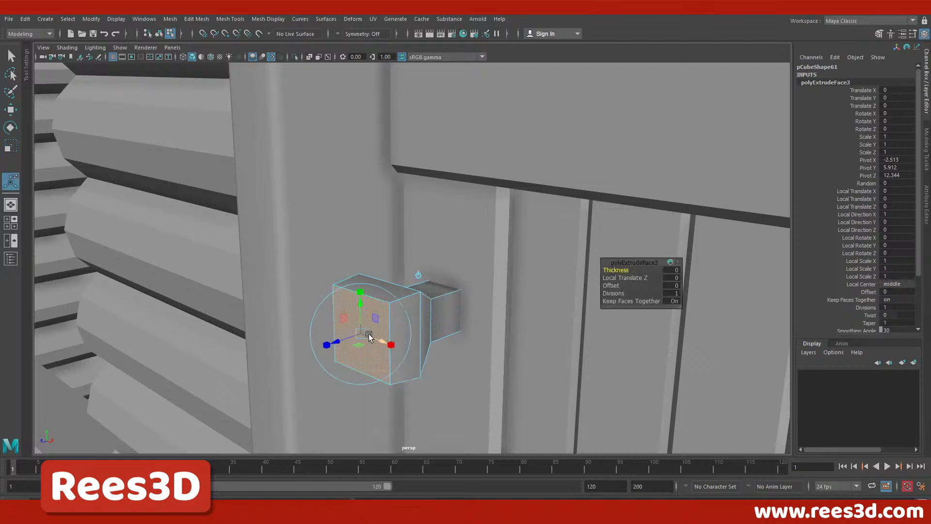
pyautogui.moveTo(394, 349); pyautogui.dragTo(397, 350)
pyautogui.moveTo(354, 341); pyautogui.dragTo(333, 351)
pyautogui.press('w')
# Return the knob to object mode and check its shape in the smooth preview.
pyautogui.keyDown('alt'); pyautogui.moveTo(444, 345); pyautogui.dragTo(376, 336); pyautogui.keyUp('alt')
pyautogui.moveTo(356, 300)
pyautogui.mouseDown(button='right')
pyautogui.moveTo(349, 321)
pyautogui.moveTo(350, 305)
pyautogui.mouseUp(button='right')
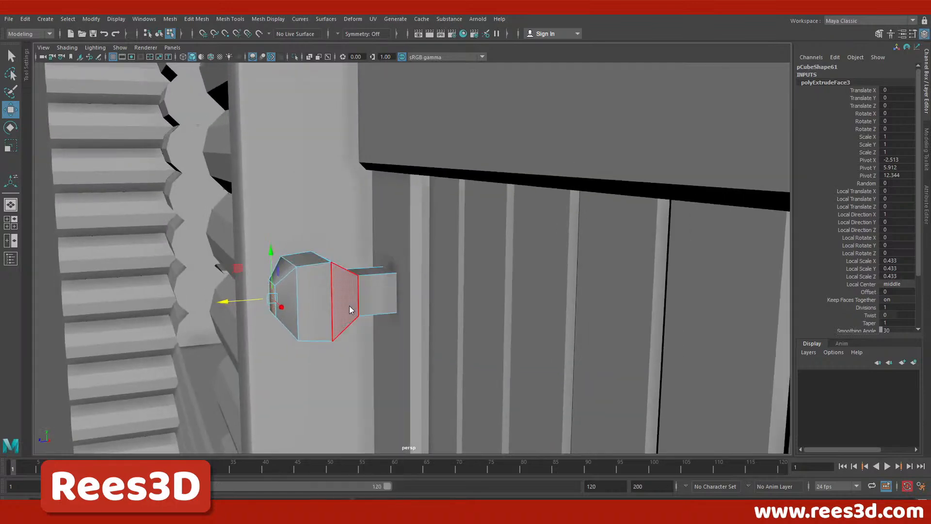
pyautogui.press('F8')
pyautogui.press('3')
pyautogui.keyDown('alt'); pyautogui.moveTo(320, 337); pyautogui.dragTo(321, 272); pyautogui.keyUp('alt')
pyautogui.press('1')
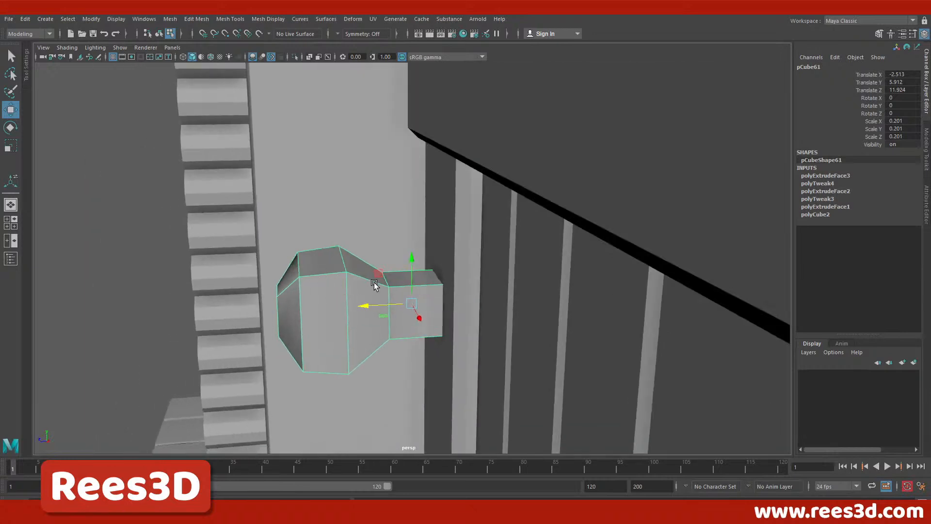
# Insert an edge loop in the flare between stem and head, scale it inward, and check the smoothed knob.
pyautogui.keyDown('shift'); pyautogui.rightClick(374, 278); pyautogui.keyUp('shift')
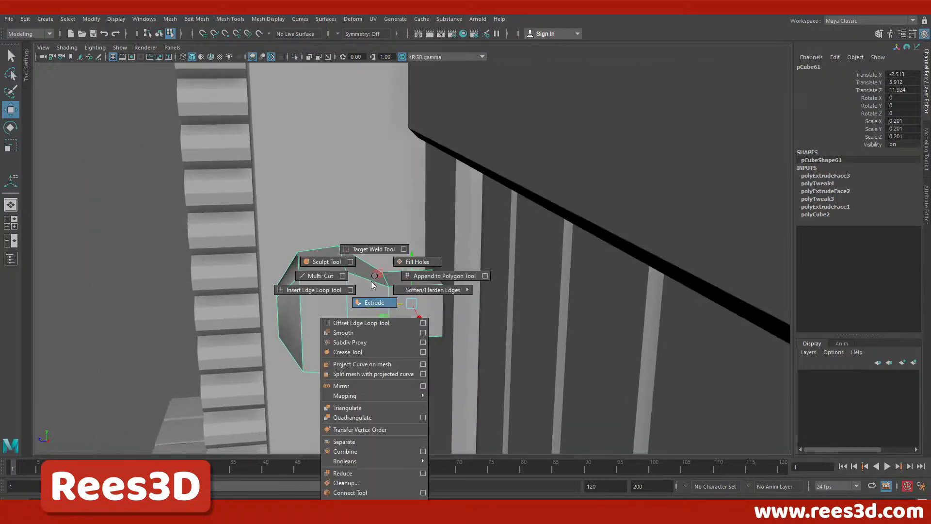
pyautogui.click(319, 290)
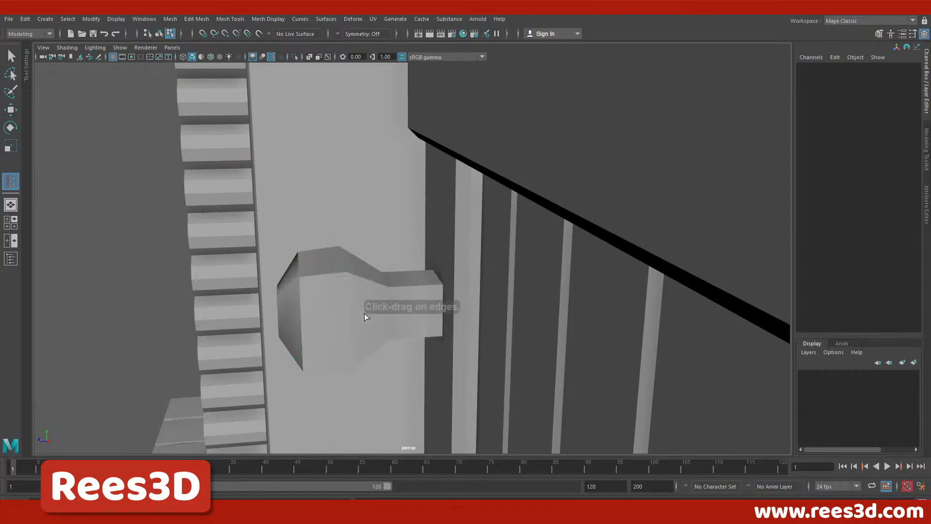
pyautogui.click(367, 286)
pyautogui.press('r')
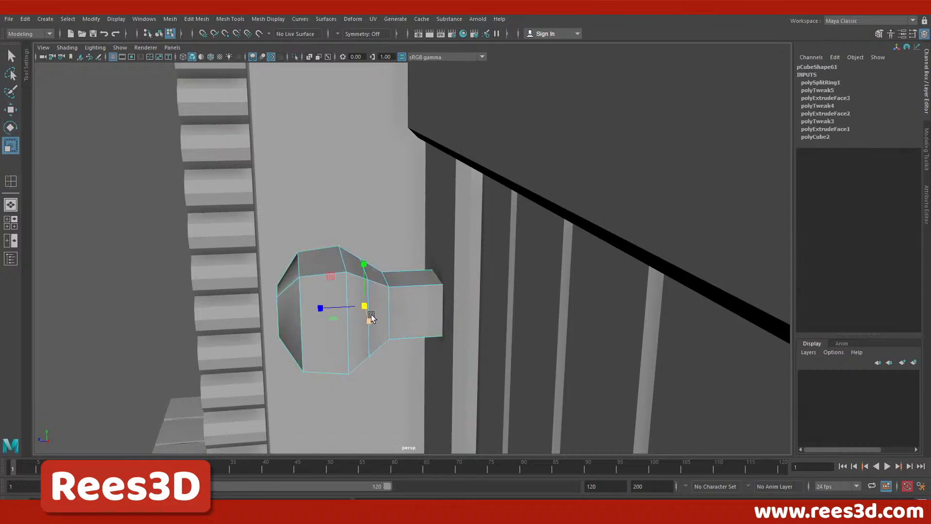
pyautogui.moveTo(388, 338)
pyautogui.keyDown('alt'); pyautogui.mouseDown()
pyautogui.moveTo(364, 333)
pyautogui.moveTo(394, 327)
pyautogui.moveTo(398, 336)
pyautogui.mouseUp(); pyautogui.keyUp('alt')
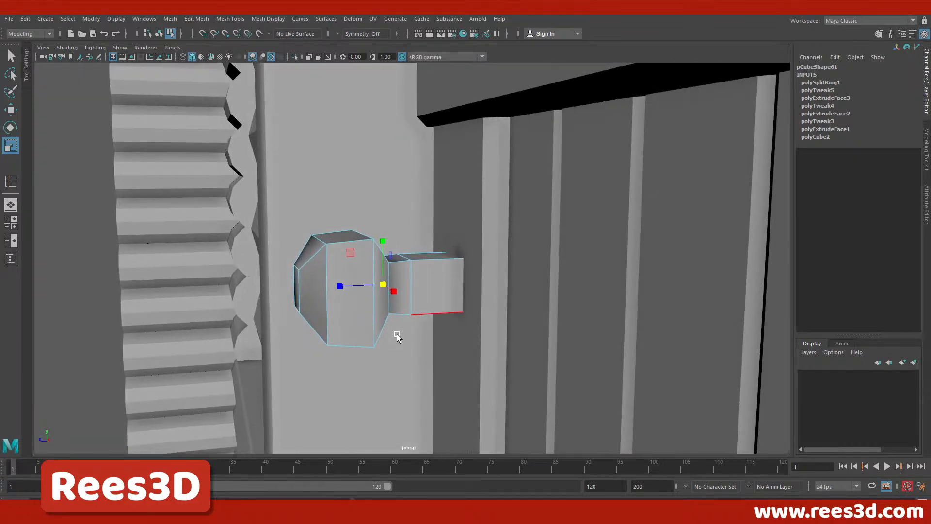
pyautogui.moveTo(371, 276); pyautogui.dragTo(361, 307, button='right')
pyautogui.press('3')
pyautogui.keyDown('alt'); pyautogui.moveTo(432, 326); pyautogui.dragTo(408, 328); pyautogui.keyUp('alt')
pyautogui.press('1')
# In wireframe, extrude the knob stem's back face with a local Z offset of 0.016 and scale it down slightly.
pyautogui.keyDown('alt'); pyautogui.moveTo(443, 295); pyautogui.dragTo(307, 295); pyautogui.keyUp('alt')
pyautogui.press('4')
pyautogui.scroll(4, 283, 330)
pyautogui.keyDown('alt'); pyautogui.moveTo(284, 331); pyautogui.dragTo(253, 292, button='middle'); pyautogui.keyUp('alt')
pyautogui.scroll(2, 264, 282)
pyautogui.keyDown('alt'); pyautogui.moveTo(265, 283); pyautogui.dragTo(289, 284); pyautogui.keyUp('alt')
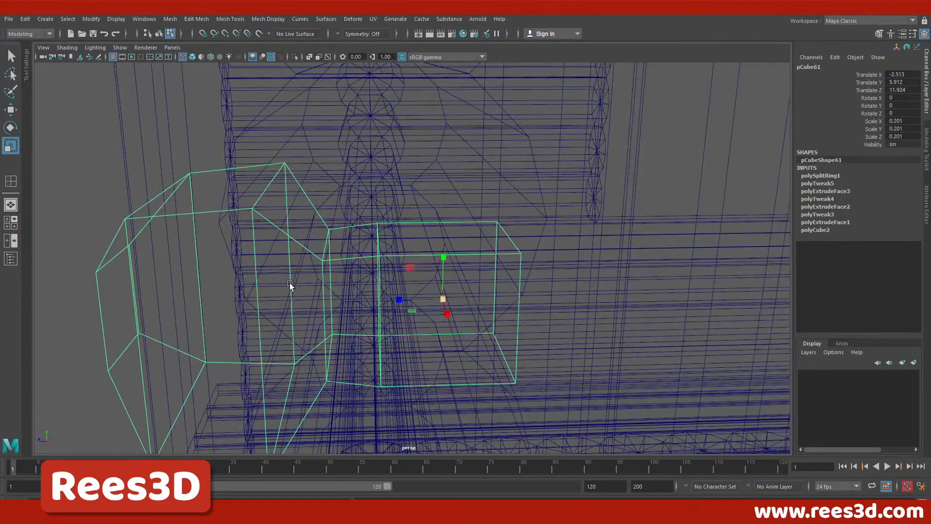
pyautogui.moveTo(254, 232); pyautogui.dragTo(258, 255, button='right')
pyautogui.keyDown('alt'); pyautogui.moveTo(446, 290); pyautogui.dragTo(385, 243); pyautogui.keyUp('alt')
pyautogui.click(205, 334)
pyautogui.keyDown('shift'); pyautogui.moveTo(386, 244); pyautogui.dragTo(394, 279, button='right'); pyautogui.keyUp('shift')
pyautogui.keyDown('alt'); pyautogui.moveTo(394, 279); pyautogui.dragTo(505, 289); pyautogui.keyUp('alt')
pyautogui.press('w')
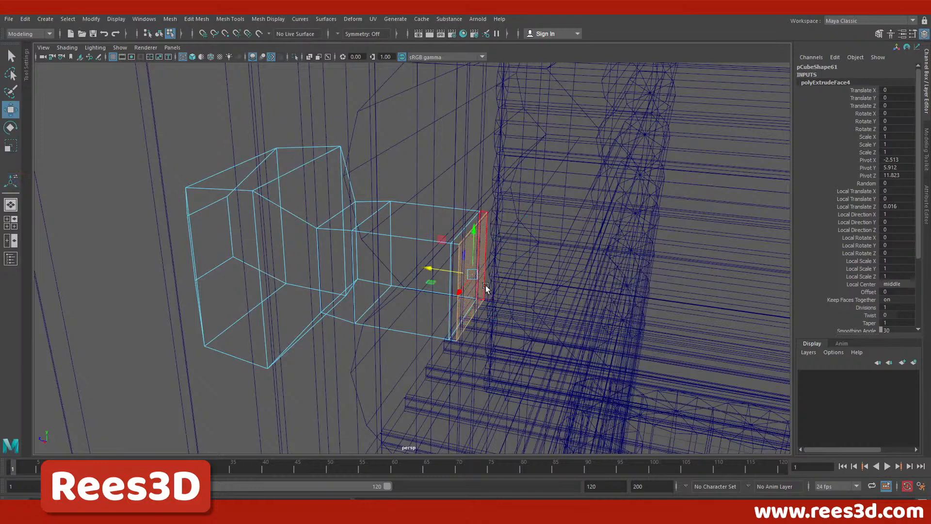
pyautogui.press('r')
pyautogui.keyDown('alt'); pyautogui.moveTo(445, 309); pyautogui.dragTo(345, 229); pyautogui.keyUp('alt')
# Insert two edge loops around the stem, one near its back end and one mid-stem, and scale the middle loop outward.
pyautogui.moveTo(327, 231); pyautogui.dragTo(323, 248, button='right')
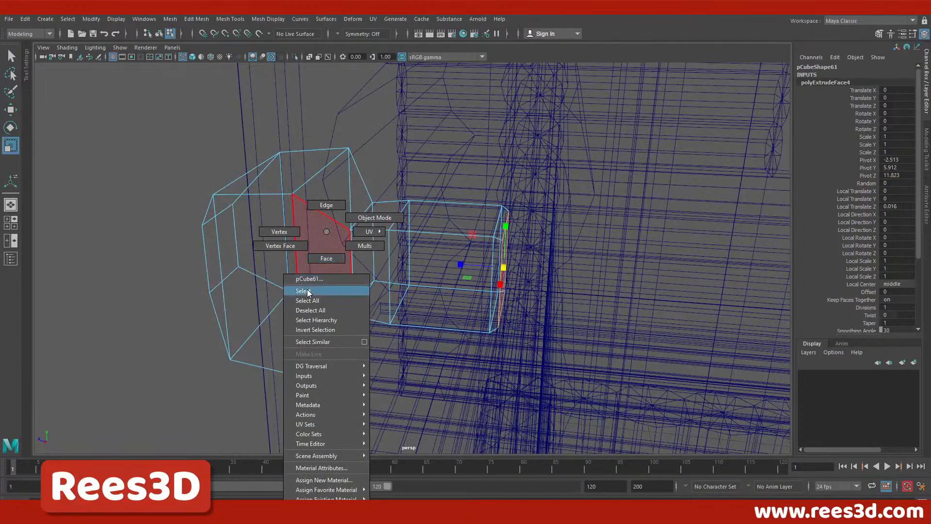
pyautogui.moveTo(307, 291); pyautogui.dragTo(307, 291, button='right')
pyautogui.keyDown('shift'); pyautogui.moveTo(252, 200); pyautogui.dragTo(180, 216, button='right'); pyautogui.keyUp('shift')
pyautogui.keyDown('alt'); pyautogui.moveTo(322, 230); pyautogui.dragTo(120, 210); pyautogui.keyUp('alt')
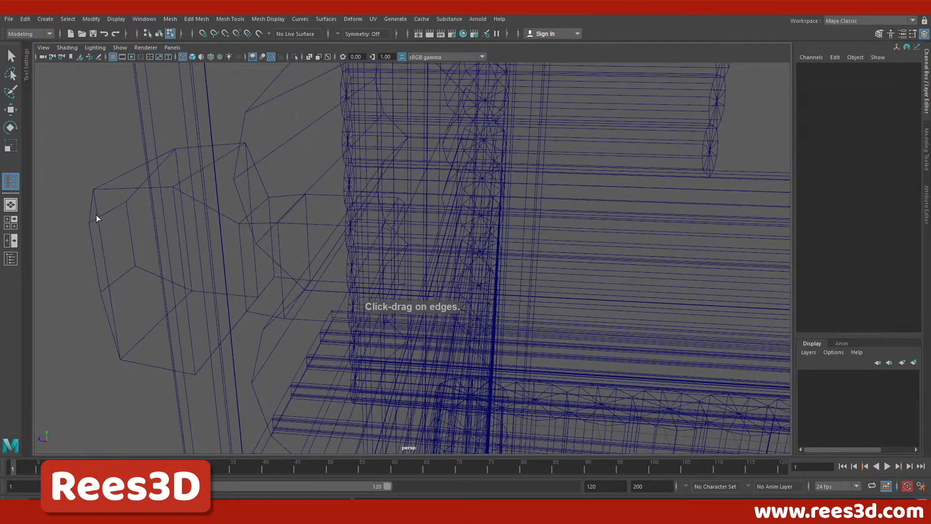
pyautogui.click(98, 216)
pyautogui.keyDown('alt'); pyautogui.moveTo(222, 234); pyautogui.dragTo(256, 243); pyautogui.keyUp('alt')
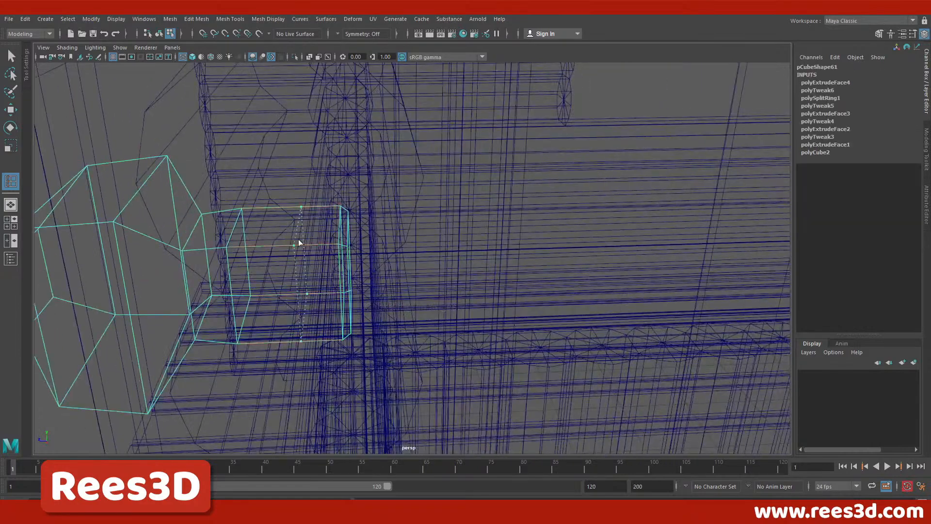
pyautogui.moveTo(327, 240); pyautogui.dragTo(327, 238)
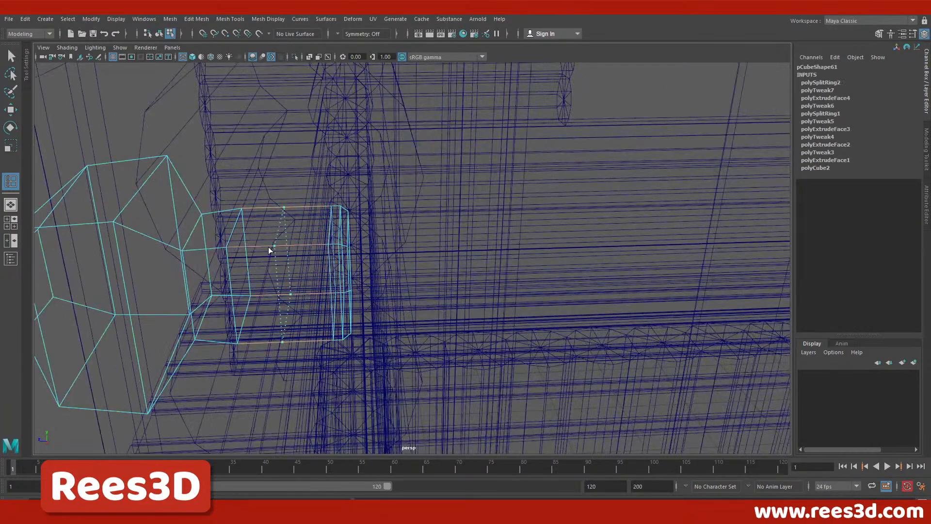
pyautogui.moveTo(264, 251); pyautogui.dragTo(263, 293)
pyautogui.press('r')
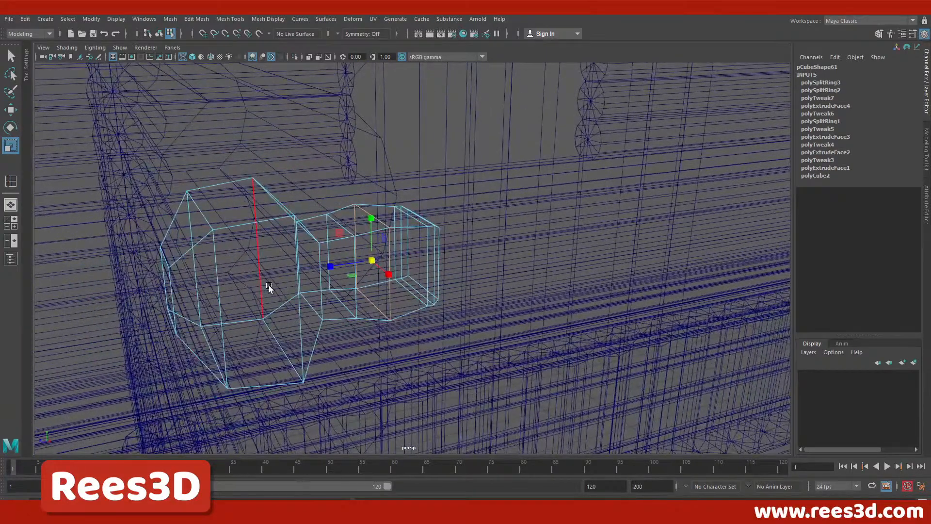
# Return the knob to shaded object mode and inspect its smooth preview.
pyautogui.press('5')
pyautogui.moveTo(223, 226); pyautogui.dragTo(217, 276, button='right')
pyautogui.press('4')
pyautogui.press('5')
pyautogui.press('3')
pyautogui.keyDown('alt'); pyautogui.moveTo(223, 279); pyautogui.dragTo(338, 310); pyautogui.keyUp('alt')
pyautogui.press('1')
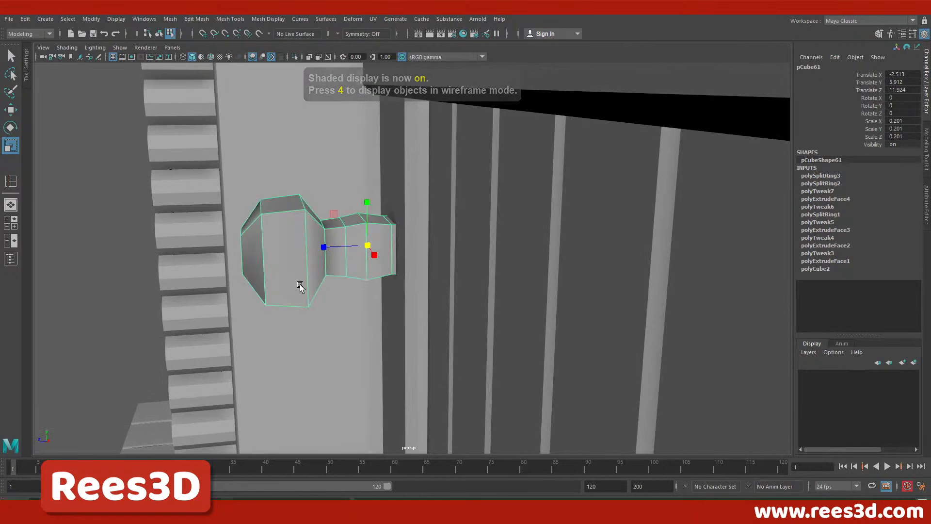
# Select the faces around the side of the knob head and scale them up to enlarge the head.
pyautogui.keyDown('alt'); pyautogui.moveTo(287, 254); pyautogui.dragTo(377, 248); pyautogui.keyUp('alt')
pyautogui.moveTo(376, 247); pyautogui.dragTo(376, 269, button='right')
pyautogui.click(366, 246)
pyautogui.keyDown('alt'); pyautogui.moveTo(380, 268); pyautogui.dragTo(365, 288); pyautogui.keyUp('alt')
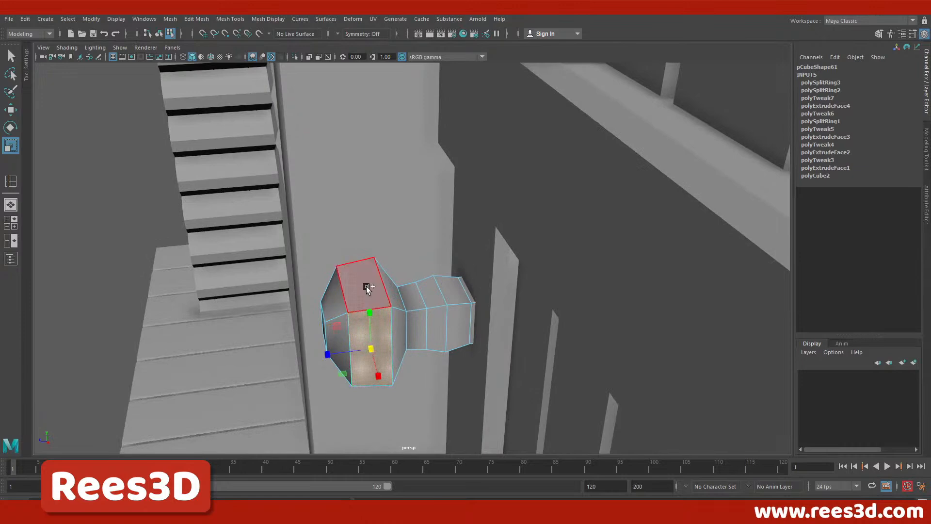
pyautogui.keyDown('shift'); pyautogui.click(365, 286); pyautogui.keyUp('shift')
pyautogui.keyDown('alt'); pyautogui.moveTo(395, 322); pyautogui.dragTo(527, 245); pyautogui.keyUp('alt')
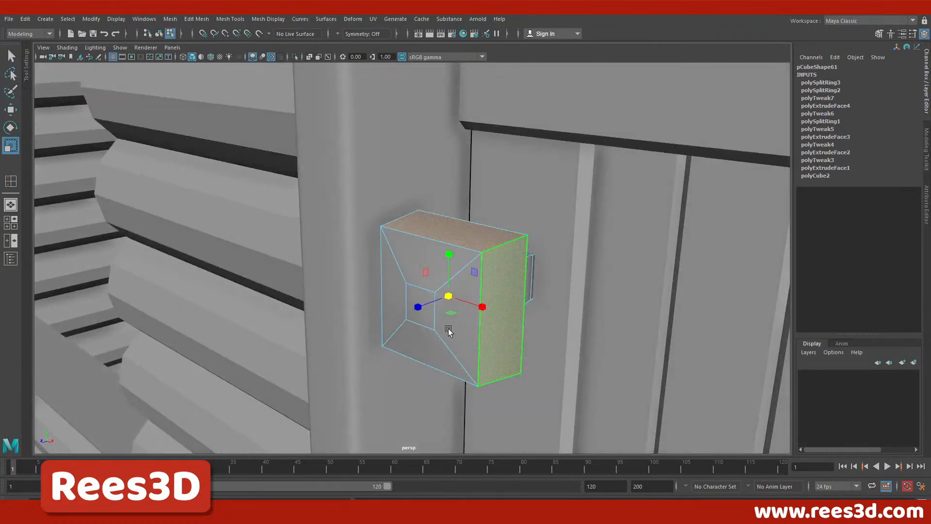
# Select the small front face of the knob head and adjust its depth along Z.
pyautogui.click(422, 324)
pyautogui.keyDown('alt'); pyautogui.moveTo(422, 324); pyautogui.dragTo(401, 351); pyautogui.keyUp('alt')
pyautogui.press('w')
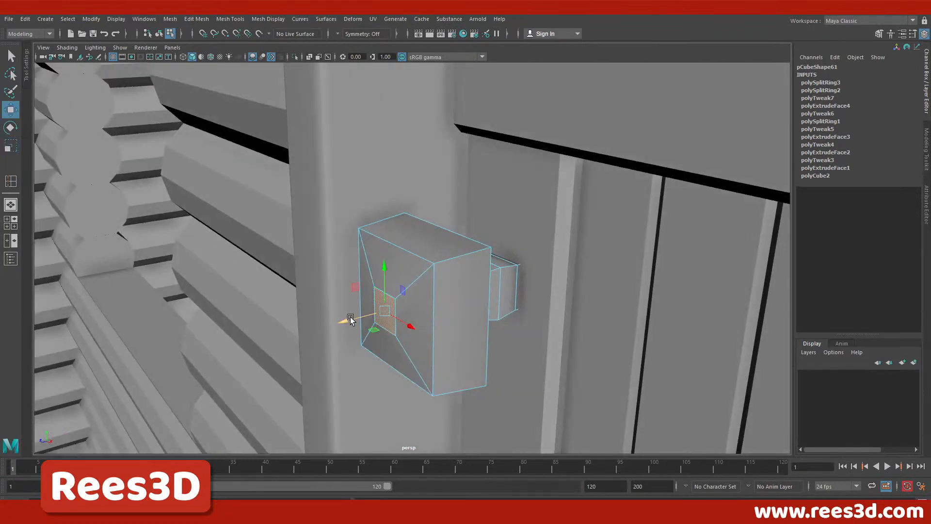
pyautogui.keyDown('alt'); pyautogui.moveTo(343, 324); pyautogui.dragTo(400, 298); pyautogui.keyUp('alt')
# Insert an edge loop around the middle of the knob head and scale it outward to round the head.
pyautogui.moveTo(401, 246); pyautogui.dragTo(400, 309, button='right')
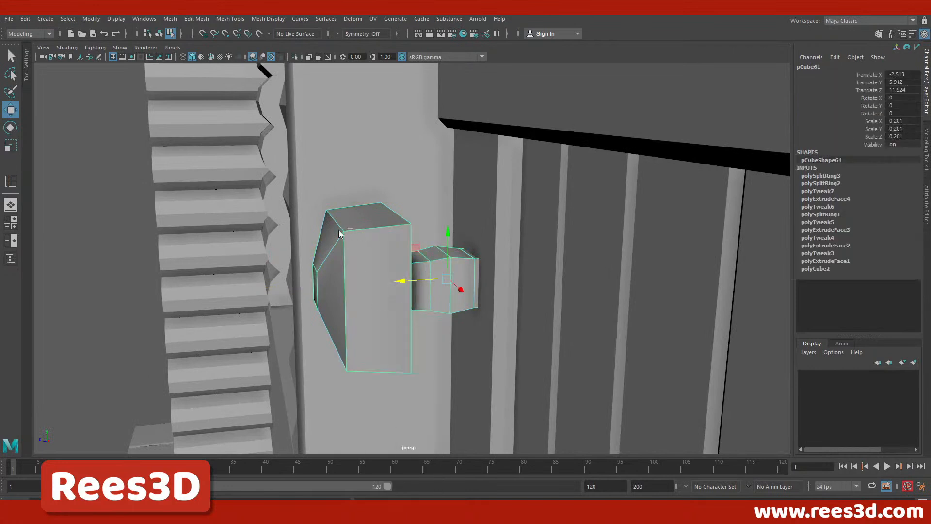
pyautogui.keyDown('shift'); pyautogui.moveTo(316, 242); pyautogui.dragTo(307, 255, button='right'); pyautogui.keyUp('shift')
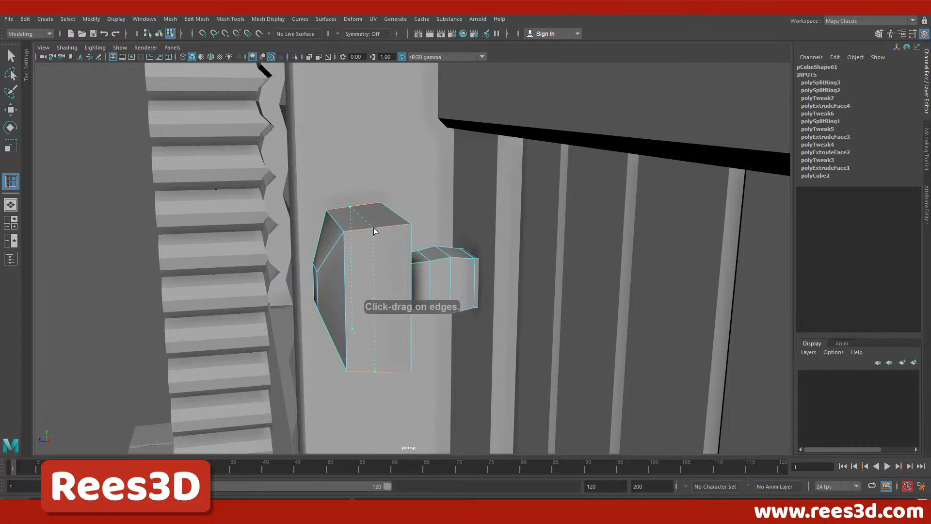
pyautogui.click(372, 228)
pyautogui.press('e')
pyautogui.press('r')
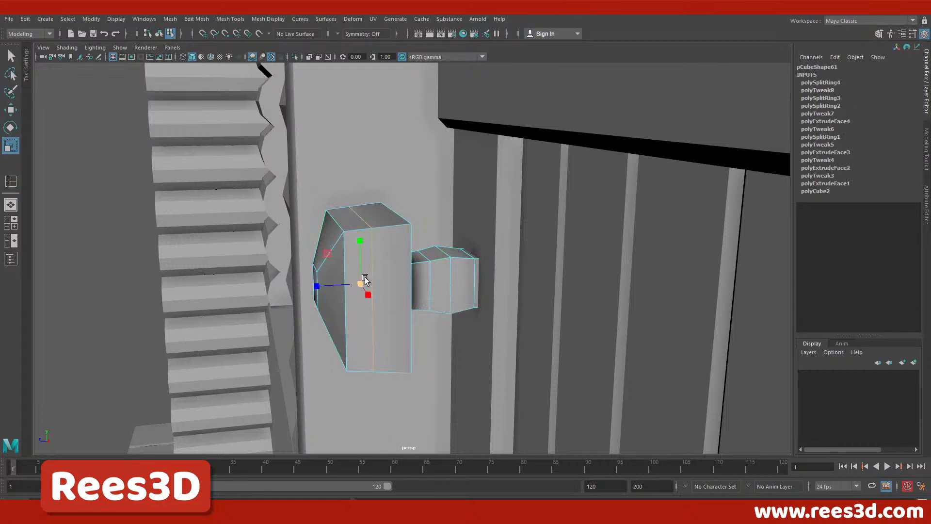
# Insert another edge loop around the knob head, between its middle ridge and its back edge.
pyautogui.moveTo(377, 248); pyautogui.dragTo(389, 308, button='right')
pyautogui.keyDown('shift'); pyautogui.moveTo(393, 243); pyautogui.dragTo(344, 258, button='right'); pyautogui.keyUp('shift')
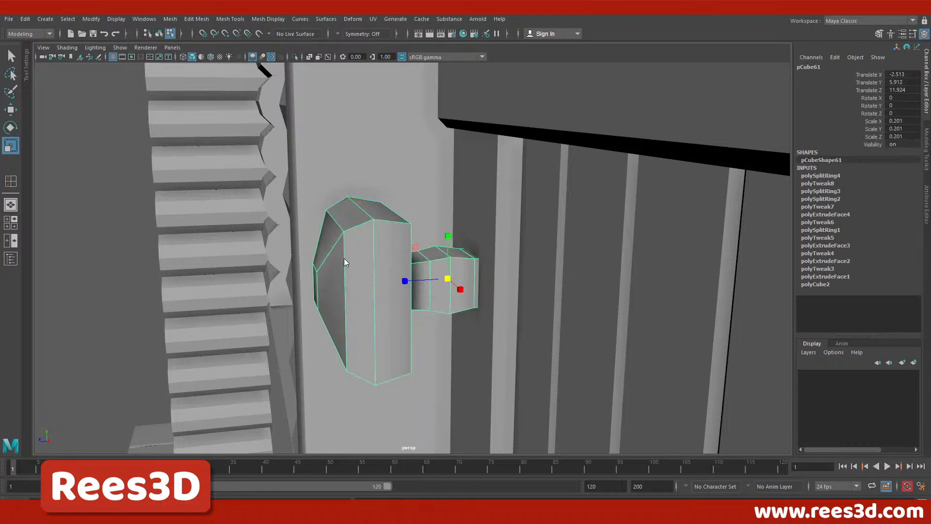
pyautogui.moveTo(393, 220); pyautogui.dragTo(389, 221)
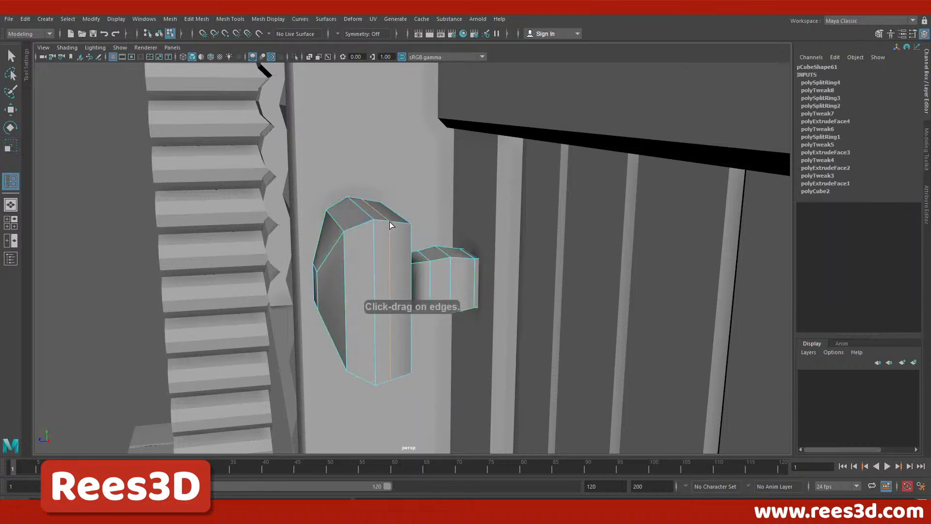
pyautogui.press('w')
pyautogui.press('r')
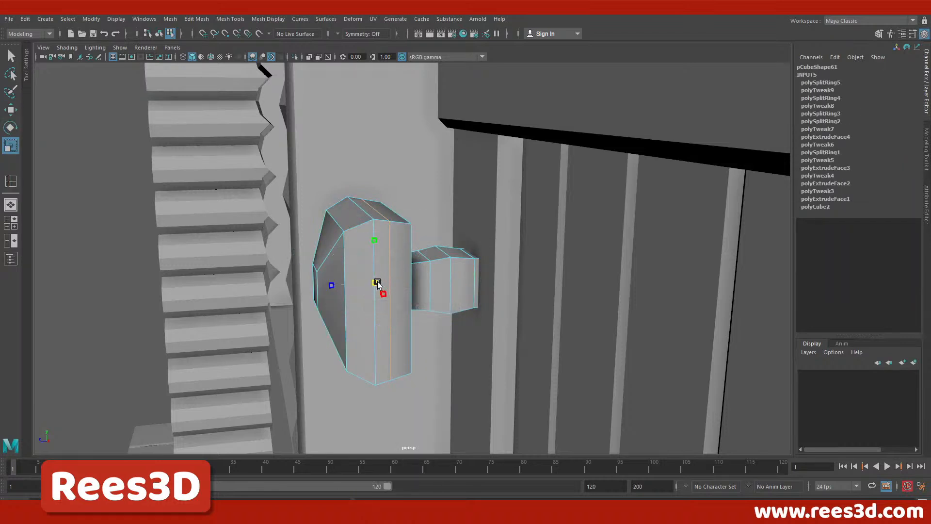
pyautogui.keyDown('alt'); pyautogui.moveTo(381, 282); pyautogui.dragTo(388, 311); pyautogui.keyUp('alt')
# Select the narrow ring of faces around the knob head and extrude it inward with Local Translate Z -0.044 to form a groove.
pyautogui.press('w')
pyautogui.moveTo(359, 210); pyautogui.dragTo(360, 233, button='right')
pyautogui.click(351, 201)
pyautogui.keyDown('shift'); pyautogui.doubleClick(350, 248); pyautogui.keyUp('shift')
pyautogui.keyDown('alt'); pyautogui.moveTo(345, 295); pyautogui.dragTo(445, 290); pyautogui.keyUp('alt')
pyautogui.keyDown('shift'); pyautogui.moveTo(443, 288); pyautogui.dragTo(447, 307, button='right'); pyautogui.keyUp('shift')
pyautogui.keyDown('alt'); pyautogui.moveTo(444, 307); pyautogui.dragTo(376, 276); pyautogui.keyUp('alt')
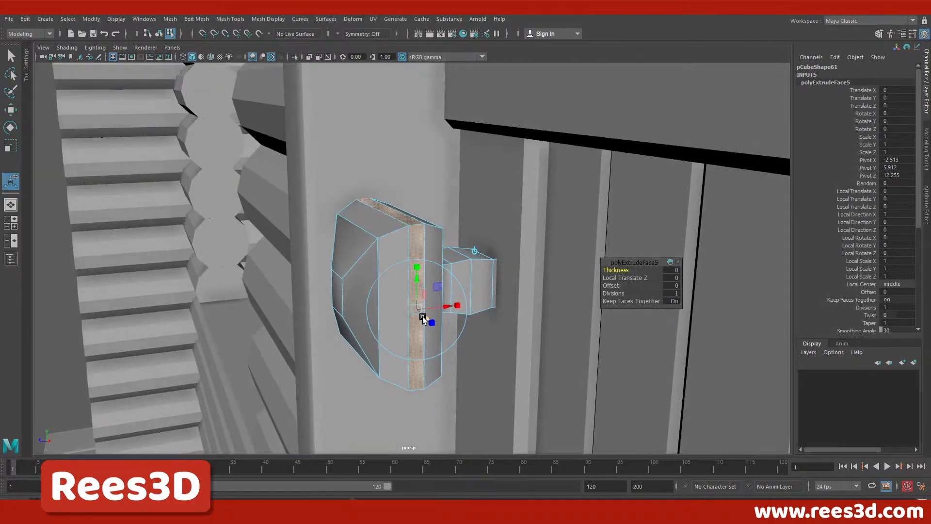
pyautogui.keyDown('alt'); pyautogui.moveTo(456, 320); pyautogui.dragTo(436, 322, button='right'); pyautogui.keyUp('alt')
pyautogui.keyDown('alt'); pyautogui.moveTo(437, 322); pyautogui.dragTo(350, 357); pyautogui.keyUp('alt')
# Return the knob to object mode, turn on its smooth preview, and inspect its shape and placement on the door.
pyautogui.moveTo(389, 247); pyautogui.dragTo(391, 301, button='right')
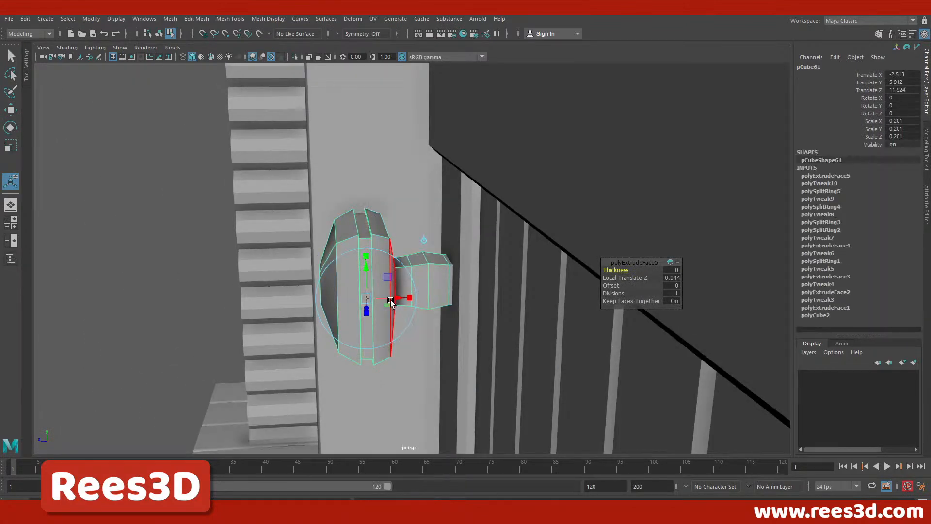
pyautogui.press('4')
pyautogui.press('6')
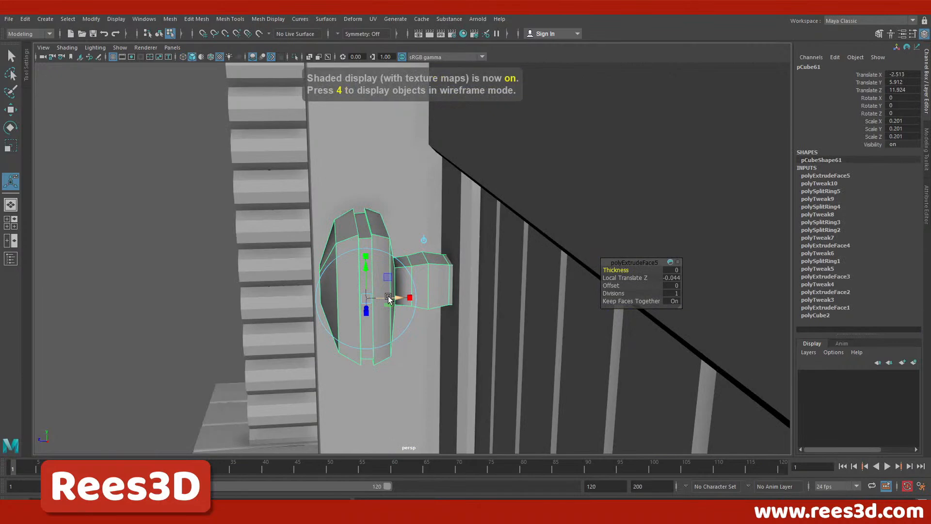
pyautogui.press('3')
pyautogui.keyDown('alt'); pyautogui.moveTo(388, 298); pyautogui.dragTo(291, 312); pyautogui.keyUp('alt')
pyautogui.keyDown('alt'); pyautogui.moveTo(454, 313); pyautogui.dragTo(429, 315, button='right'); pyautogui.keyUp('alt')
pyautogui.keyDown('alt'); pyautogui.moveTo(429, 316); pyautogui.dragTo(323, 332); pyautogui.keyUp('alt')
pyautogui.click(221, 195)
pyautogui.keyDown('alt'); pyautogui.moveTo(291, 265); pyautogui.dragTo(455, 311); pyautogui.keyUp('alt')
pyautogui.keyDown('alt'); pyautogui.moveTo(544, 309); pyautogui.dragTo(335, 352, button='right'); pyautogui.keyUp('alt')
pyautogui.keyDown('alt'); pyautogui.moveTo(334, 352); pyautogui.dragTo(404, 357); pyautogui.keyUp('alt')
pyautogui.moveTo(415, 249); pyautogui.dragTo(406, 308, button='right')
pyautogui.keyDown('alt'); pyautogui.moveTo(456, 315); pyautogui.dragTo(505, 289); pyautogui.keyUp('alt')
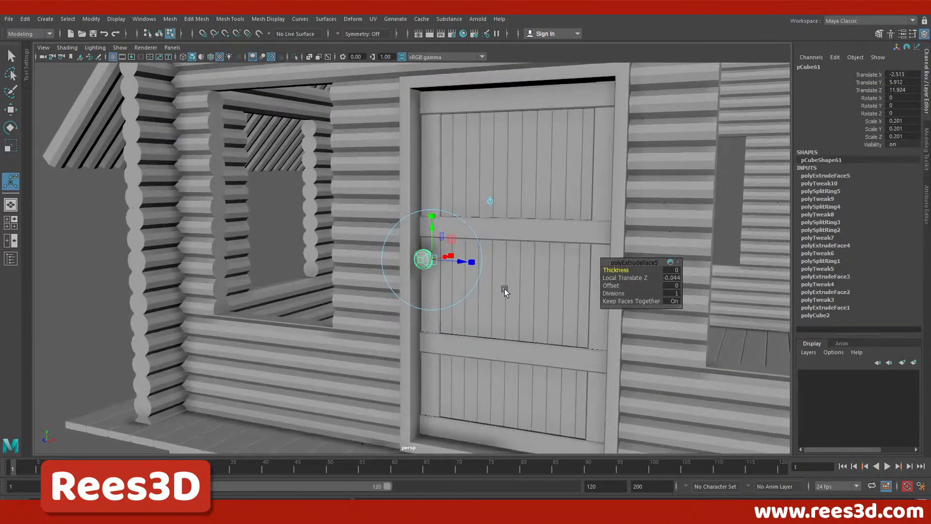
pyautogui.click(11, 110)
pyautogui.keyDown('alt'); pyautogui.moveTo(394, 267); pyautogui.dragTo(414, 246); pyautogui.keyUp('alt')
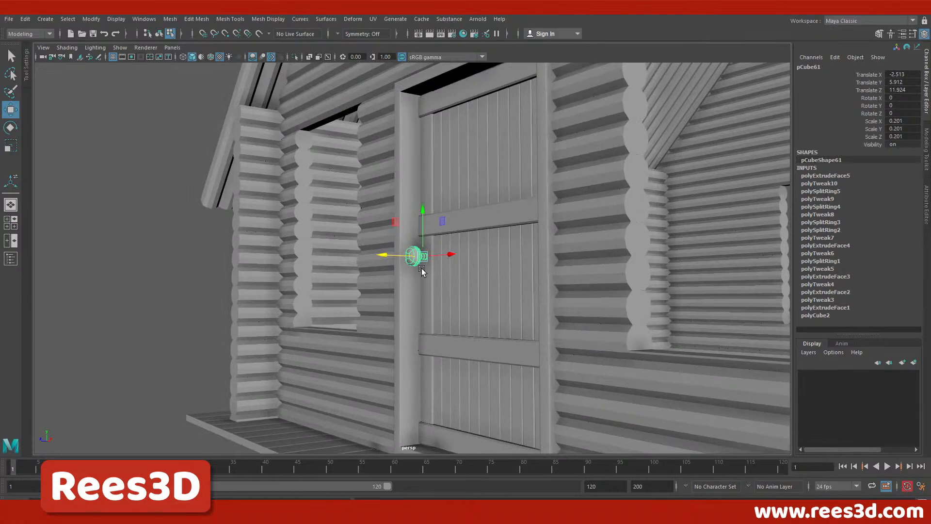
pyautogui.keyDown('alt'); pyautogui.moveTo(436, 317); pyautogui.dragTo(339, 287); pyautogui.keyUp('alt')
pyautogui.keyDown('alt'); pyautogui.moveTo(339, 287); pyautogui.dragTo(429, 304, button='right'); pyautogui.keyUp('alt')
pyautogui.moveTo(430, 304)
pyautogui.keyDown('alt'); pyautogui.mouseDown()
pyautogui.moveTo(411, 330)
pyautogui.moveTo(436, 316)
pyautogui.mouseUp(); pyautogui.keyUp('alt')
pyautogui.keyDown('alt'); pyautogui.moveTo(499, 318); pyautogui.dragTo(460, 330); pyautogui.keyUp('alt')
# Turn off the knob's smooth preview and examine the cabin front with its door and window openings.
pyautogui.press('1')
pyautogui.keyDown('alt'); pyautogui.moveTo(611, 317); pyautogui.dragTo(378, 330, button='right'); pyautogui.keyUp('alt')
pyautogui.keyDown('alt'); pyautogui.moveTo(378, 330); pyautogui.dragTo(395, 406); pyautogui.keyUp('alt')
pyautogui.keyDown('alt'); pyautogui.moveTo(395, 406); pyautogui.dragTo(379, 368, button='right'); pyautogui.keyUp('alt')
pyautogui.keyDown('alt'); pyautogui.moveTo(378, 369); pyautogui.dragTo(499, 201); pyautogui.keyUp('alt')
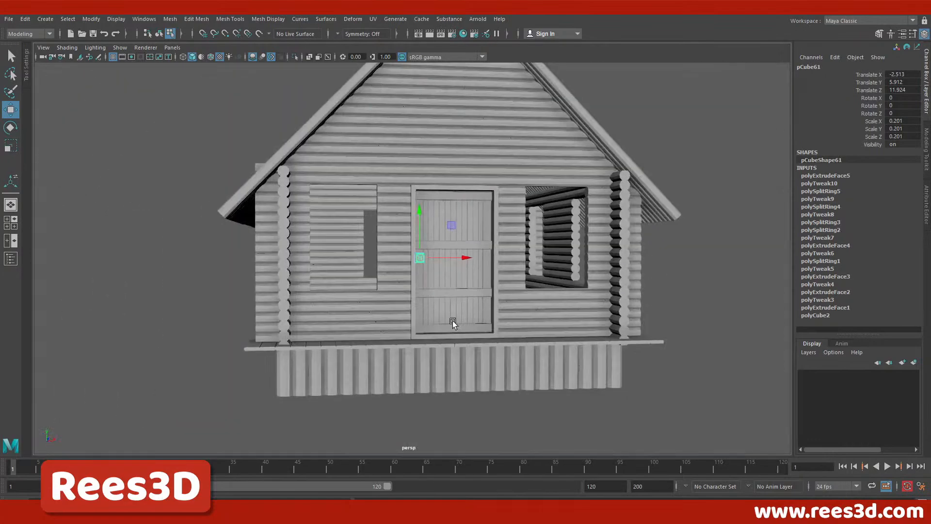
pyautogui.click(551, 378)
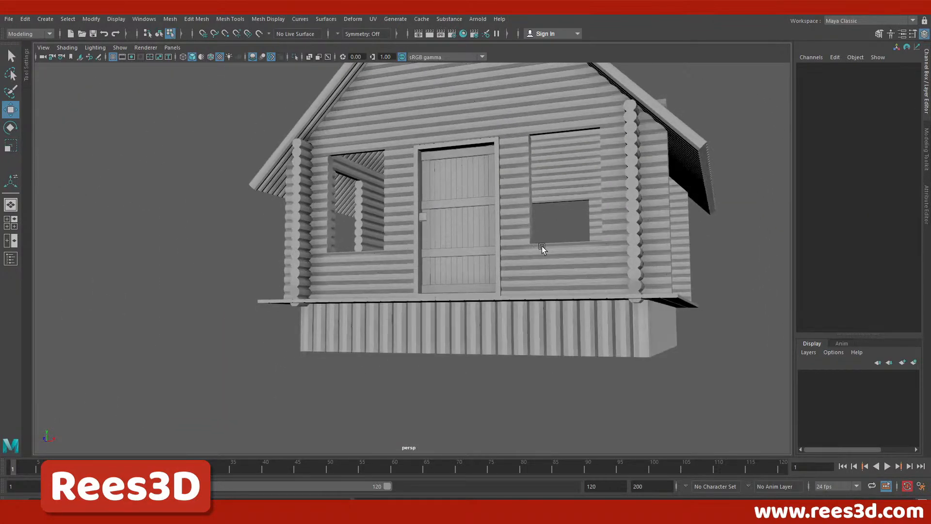
pyautogui.keyDown('alt'); pyautogui.moveTo(545, 261); pyautogui.dragTo(534, 304); pyautogui.keyUp('alt')
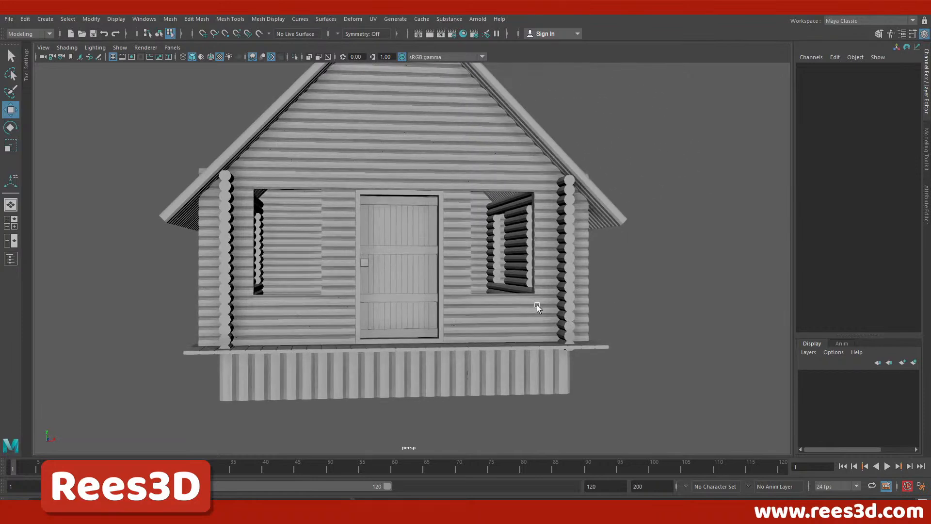
pyautogui.keyDown('alt'); pyautogui.moveTo(405, 321); pyautogui.dragTo(412, 296); pyautogui.keyUp('alt')
# Duplicate the door frame and move the copy along X to 6.426, over the neighbouring window opening.
pyautogui.click(413, 293)
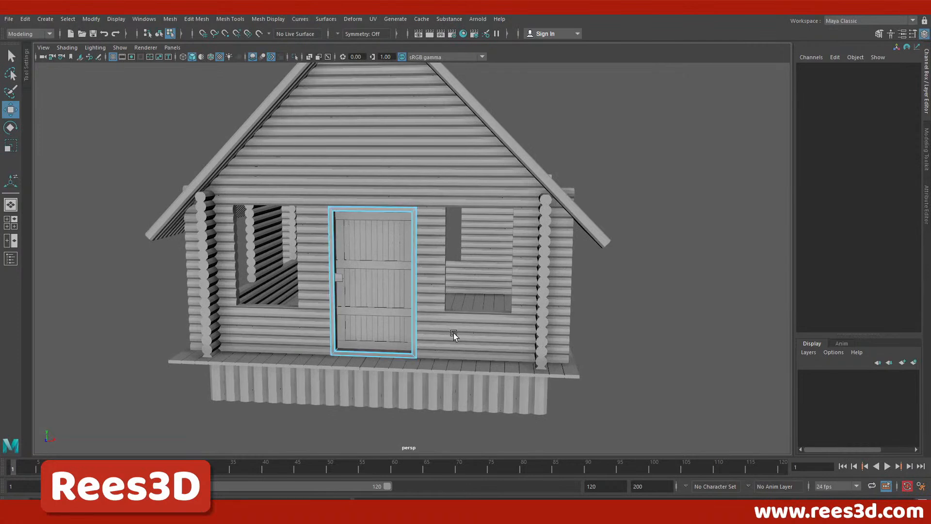
pyautogui.keyDown('alt'); pyautogui.moveTo(452, 333); pyautogui.dragTo(416, 212); pyautogui.keyUp('alt')
pyautogui.moveTo(417, 212); pyautogui.dragTo(405, 271, button='right')
pyautogui.keyDown('alt'); pyautogui.moveTo(404, 285); pyautogui.dragTo(424, 288); pyautogui.keyUp('alt')
pyautogui.hotkey('ctrl', 'd')
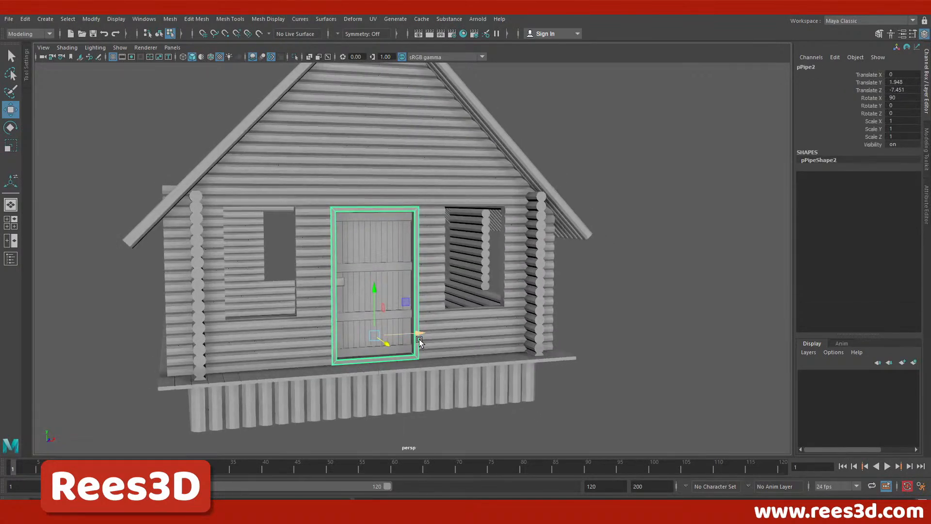
pyautogui.moveTo(419, 334); pyautogui.dragTo(502, 333)
pyautogui.press('space')
pyautogui.press('space')
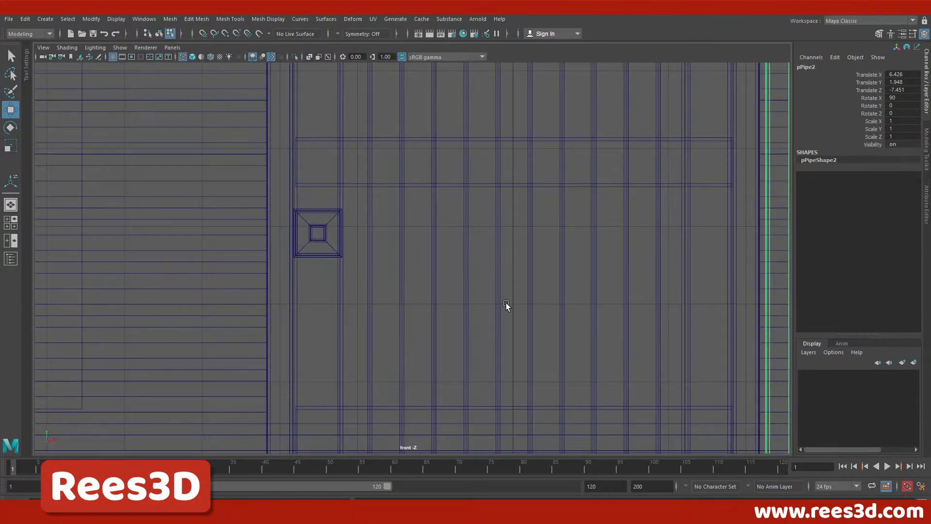
pyautogui.keyDown('alt'); pyautogui.moveTo(502, 307); pyautogui.dragTo(81, 324, button='right'); pyautogui.keyUp('alt')
pyautogui.keyDown('alt'); pyautogui.moveTo(406, 325); pyautogui.dragTo(226, 349, button='middle'); pyautogui.keyUp('alt')
pyautogui.keyDown('alt'); pyautogui.moveTo(226, 349); pyautogui.dragTo(286, 306, button='right'); pyautogui.keyUp('alt')
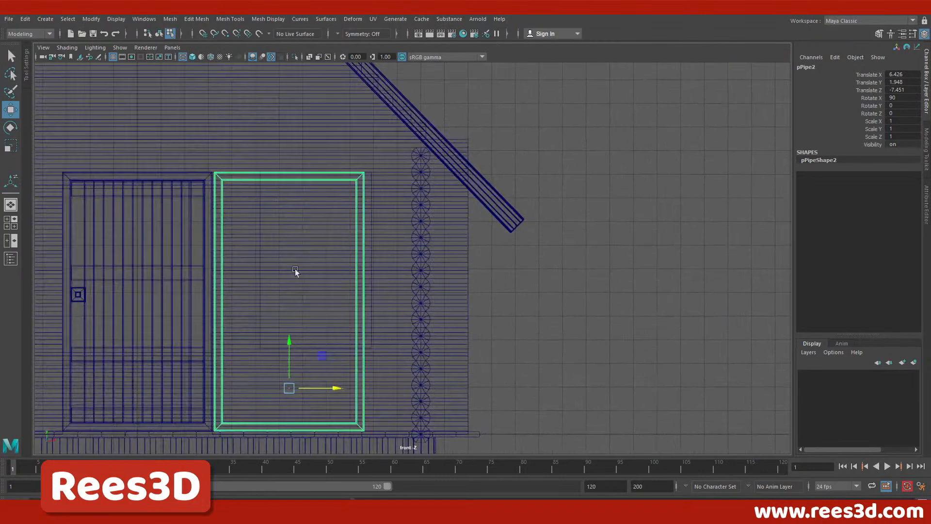
# Move the copied frame's side vertices to the window opening's sides and raise its bottom vertices to the opening's lower edge.
pyautogui.moveTo(583, 97); pyautogui.dragTo(536, 98, button='right')
pyautogui.moveTo(336, 120); pyautogui.dragTo(396, 431)
pyautogui.moveTo(406, 301); pyautogui.dragTo(413, 305)
pyautogui.moveTo(260, 141); pyautogui.dragTo(126, 453)
pyautogui.moveTo(257, 304); pyautogui.dragTo(303, 309)
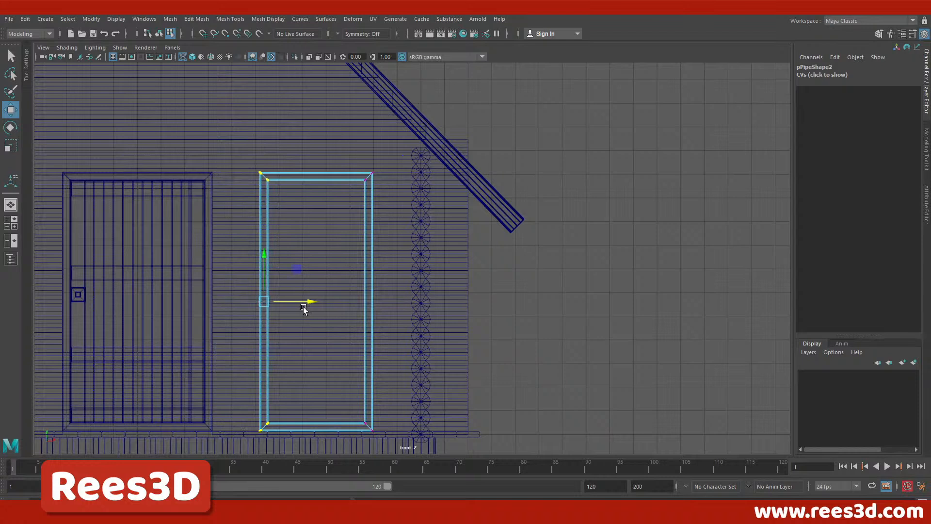
pyautogui.moveTo(232, 405); pyautogui.dragTo(384, 441)
pyautogui.moveTo(320, 389); pyautogui.dragTo(338, 305)
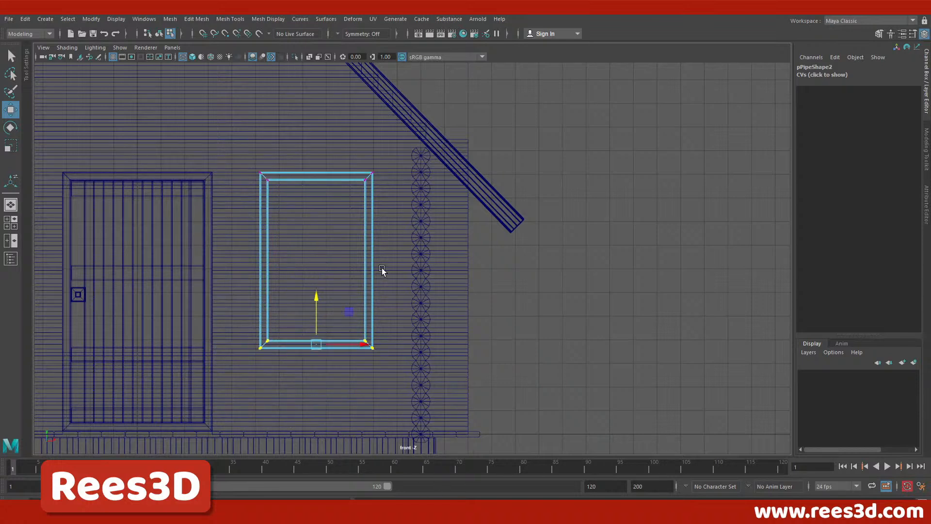
# Return to the perspective view in object mode and examine how the new frame fits the window opening.
pyautogui.press('space')
pyautogui.press('space')
pyautogui.keyDown('alt'); pyautogui.moveTo(530, 219); pyautogui.dragTo(690, 276, button='right'); pyautogui.keyUp('alt')
pyautogui.keyDown('alt'); pyautogui.moveTo(690, 276); pyautogui.dragTo(557, 242); pyautogui.keyUp('alt')
pyautogui.keyDown('alt'); pyautogui.moveTo(557, 243); pyautogui.dragTo(541, 229, button='middle'); pyautogui.keyUp('alt')
pyautogui.moveTo(489, 186); pyautogui.dragTo(487, 249, button='right')
pyautogui.click(684, 275)
pyautogui.moveTo(485, 274)
pyautogui.keyDown('alt'); pyautogui.mouseDown()
pyautogui.moveTo(406, 275)
pyautogui.moveTo(482, 263)
pyautogui.moveTo(499, 275)
pyautogui.mouseUp(); pyautogui.keyUp('alt')
pyautogui.keyDown('alt'); pyautogui.moveTo(498, 275); pyautogui.dragTo(567, 293, button='right'); pyautogui.keyUp('alt')
pyautogui.keyDown('alt'); pyautogui.moveTo(566, 293); pyautogui.dragTo(471, 281); pyautogui.keyUp('alt')
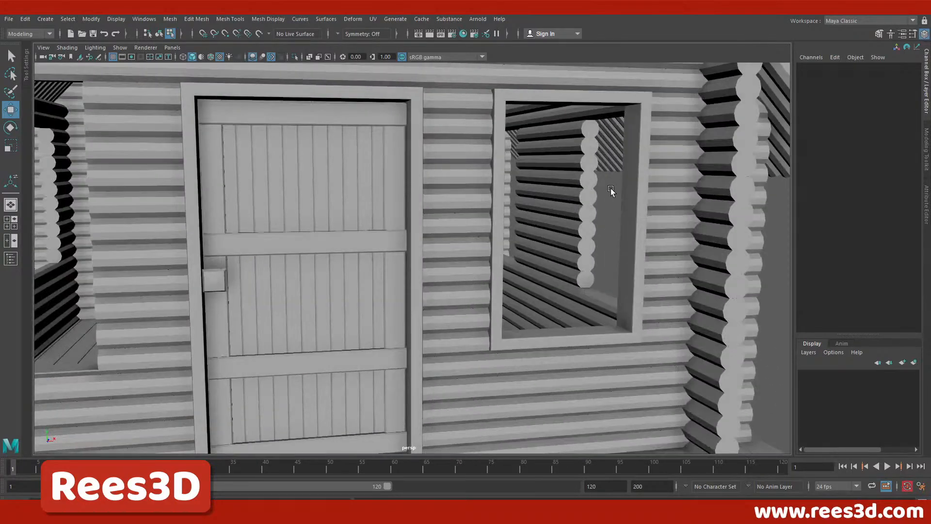
pyautogui.keyDown('alt'); pyautogui.moveTo(610, 189); pyautogui.dragTo(428, 135); pyautogui.keyUp('alt')
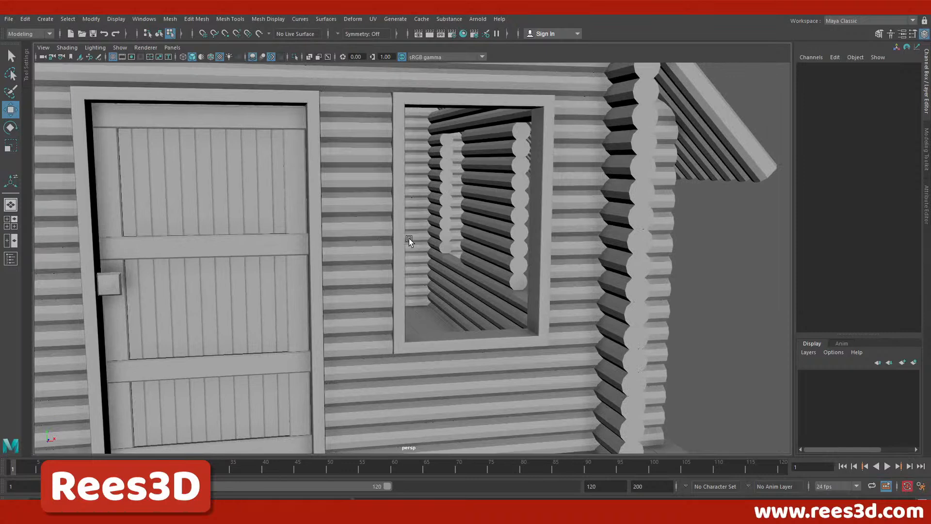
# Duplicate the door's top crossboard and move the copy along X to 6.486, inside the top of the window frame.
pyautogui.keyDown('alt'); pyautogui.moveTo(313, 243); pyautogui.dragTo(296, 194); pyautogui.keyUp('alt')
pyautogui.click(286, 159)
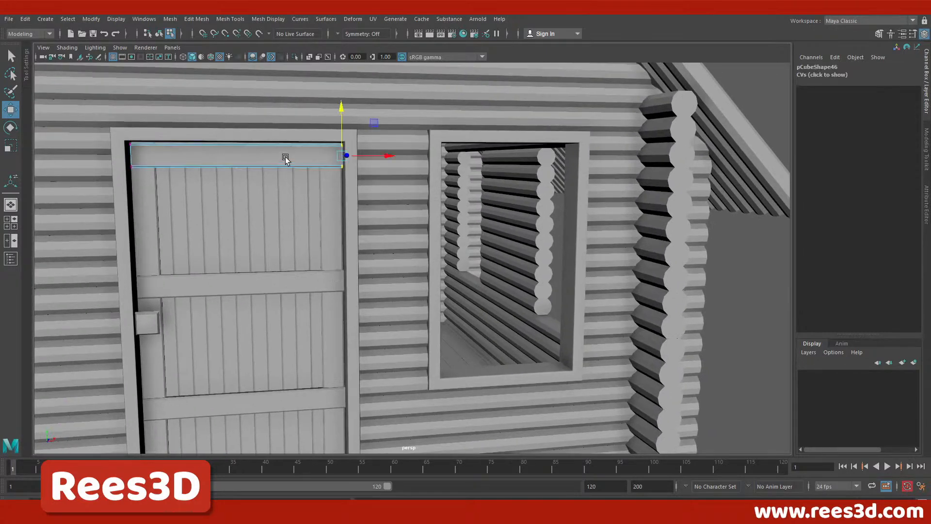
pyautogui.click(159, 33)
pyautogui.keyDown('alt'); pyautogui.moveTo(418, 259); pyautogui.dragTo(364, 269, button='middle'); pyautogui.keyUp('alt')
pyautogui.moveTo(218, 168); pyautogui.dragTo(461, 156)
pyautogui.keyDown('alt'); pyautogui.moveTo(473, 206); pyautogui.dragTo(385, 249, button='middle'); pyautogui.keyUp('alt')
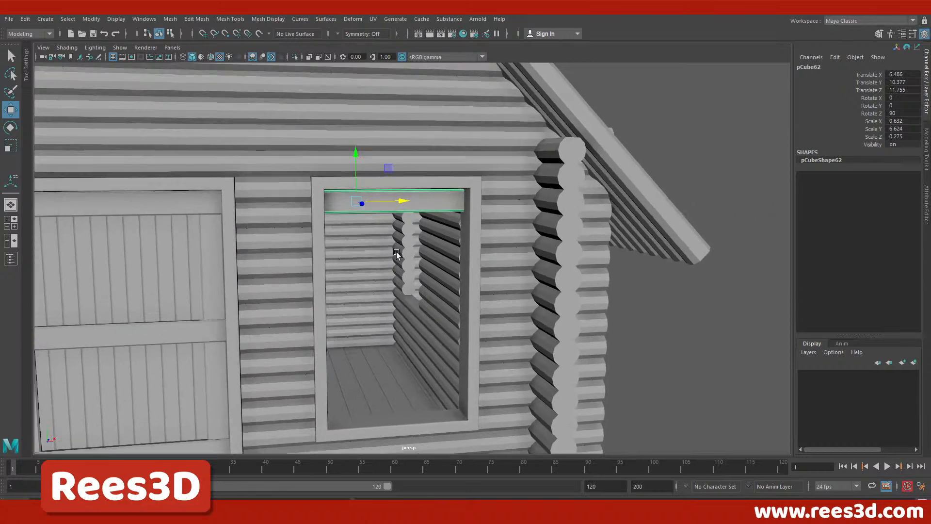
pyautogui.keyDown('alt'); pyautogui.moveTo(385, 249); pyautogui.dragTo(406, 249, button='right'); pyautogui.keyUp('alt')
pyautogui.keyDown('alt'); pyautogui.moveTo(326, 216); pyautogui.dragTo(372, 274, button='middle'); pyautogui.keyUp('alt')
pyautogui.keyDown('alt'); pyautogui.moveTo(372, 275); pyautogui.dragTo(382, 268); pyautogui.keyUp('alt')
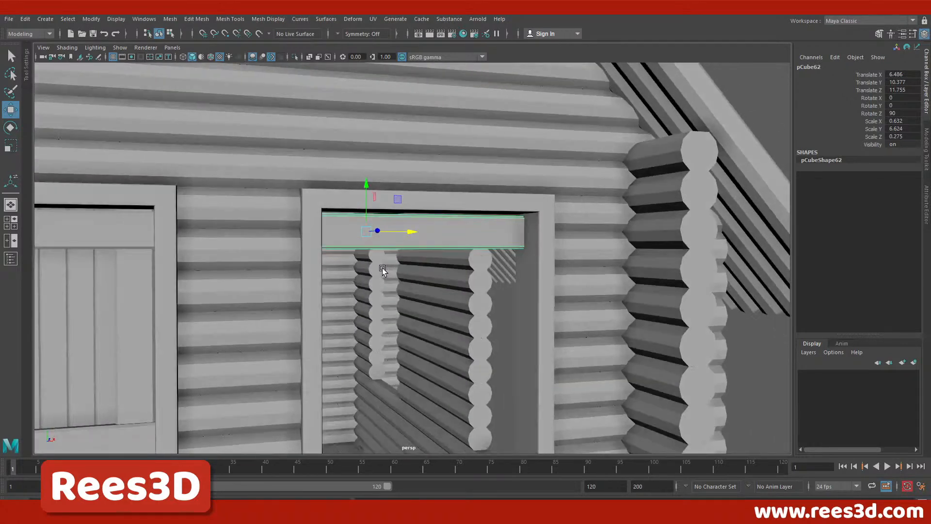
# Scale the copied board down to 0.429 in X and 0.13 in Z to make it narrower and thinner.
pyautogui.press('r')
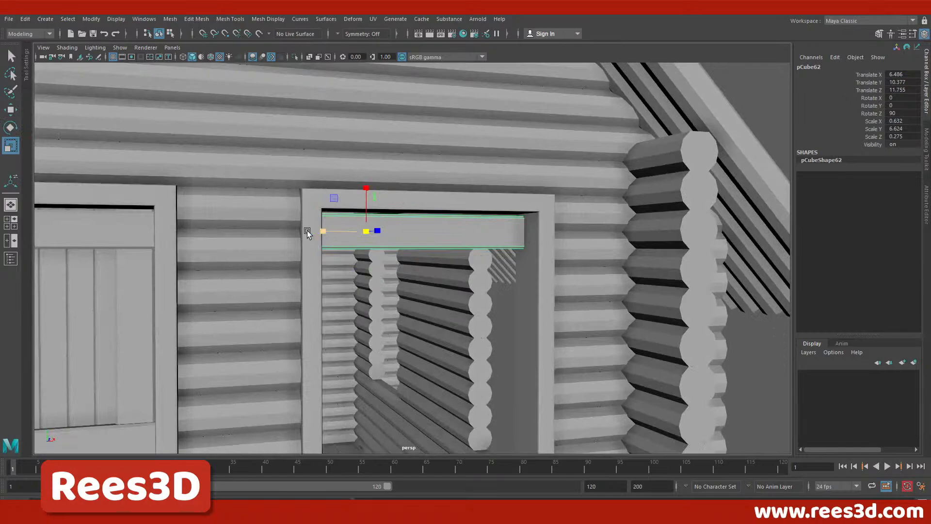
pyautogui.press('4')
pyautogui.moveTo(366, 189); pyautogui.dragTo(455, 251)
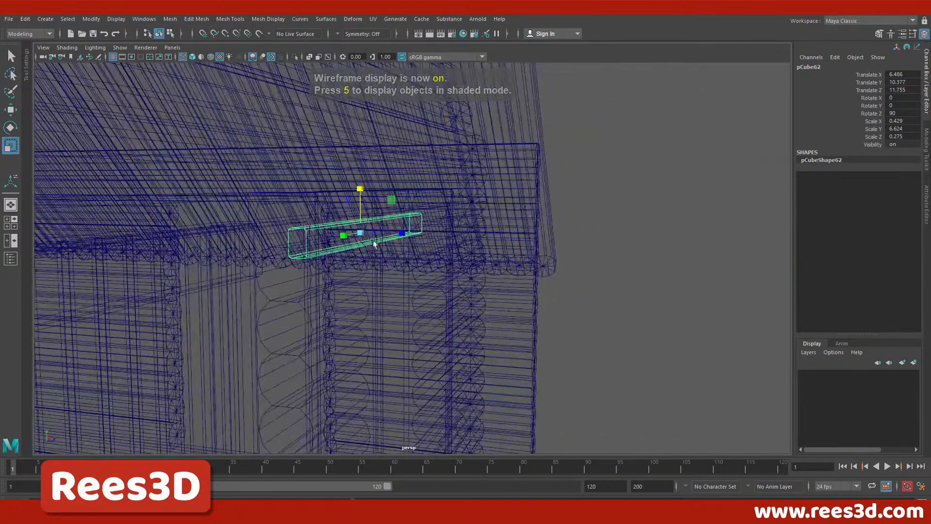
pyautogui.moveTo(402, 231); pyautogui.dragTo(380, 229)
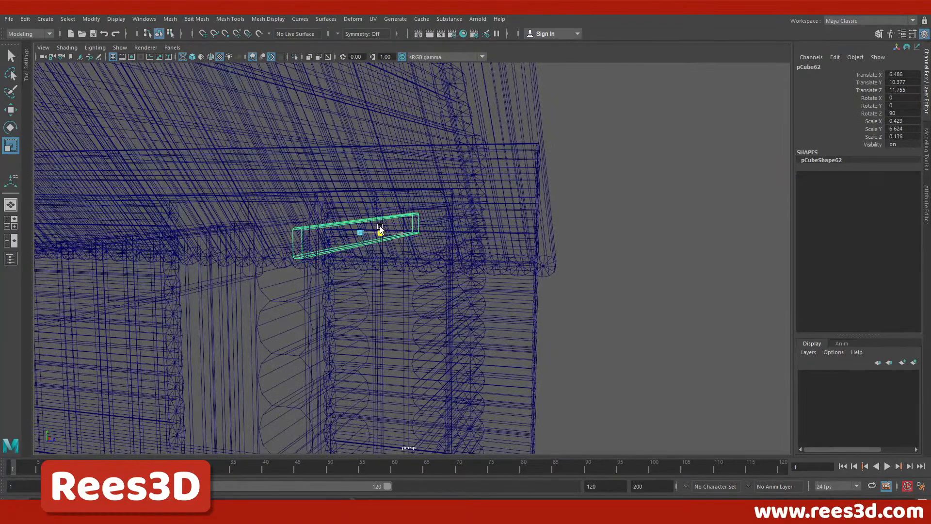
pyautogui.keyDown('alt'); pyautogui.moveTo(370, 267); pyautogui.dragTo(315, 263); pyautogui.keyUp('alt')
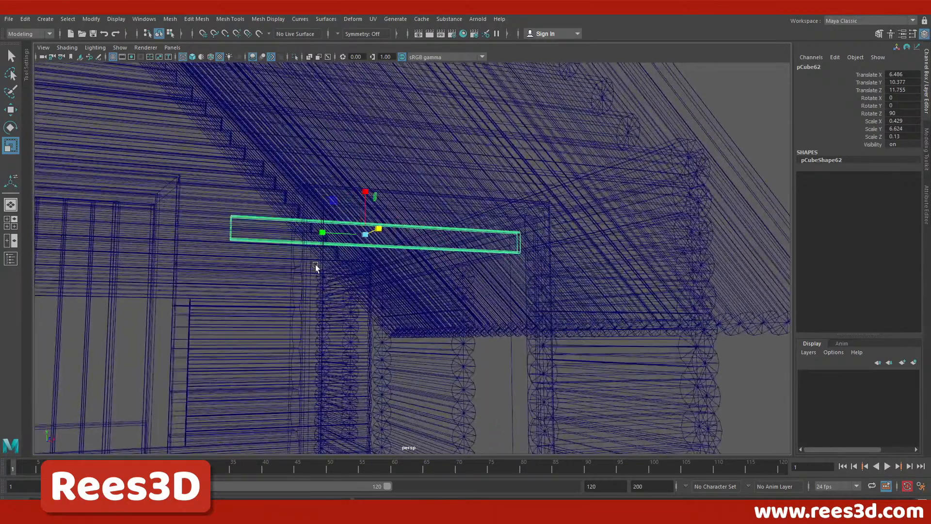
pyautogui.press('5')
pyautogui.keyDown('alt'); pyautogui.moveTo(360, 290); pyautogui.dragTo(329, 303); pyautogui.keyUp('alt')
# Try fitting the board under the window frame's top edge with Scale Y 4.715, and delete it.
pyautogui.press('space')
pyautogui.press('space')
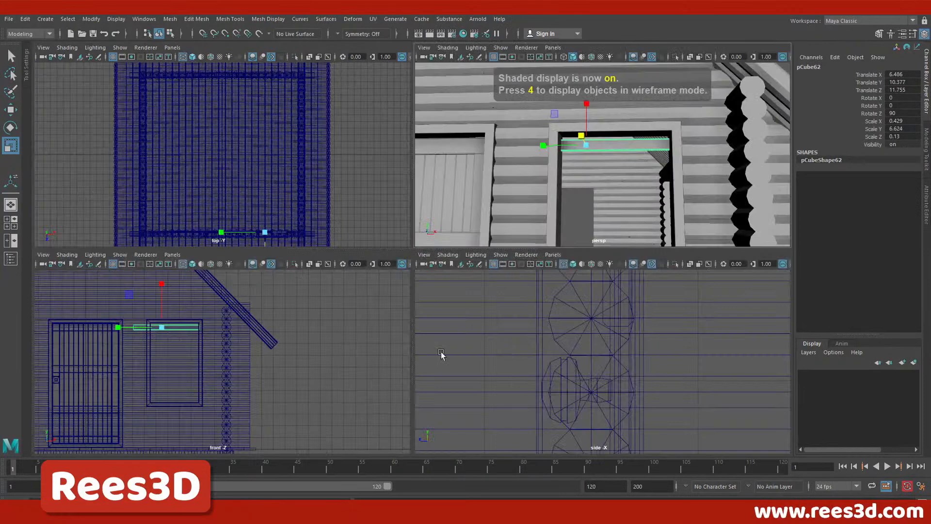
pyautogui.keyDown('alt'); pyautogui.moveTo(216, 301); pyautogui.dragTo(255, 301, button='right'); pyautogui.keyUp('alt')
pyautogui.keyDown('alt'); pyautogui.moveTo(255, 301); pyautogui.dragTo(337, 352, button='middle'); pyautogui.keyUp('alt')
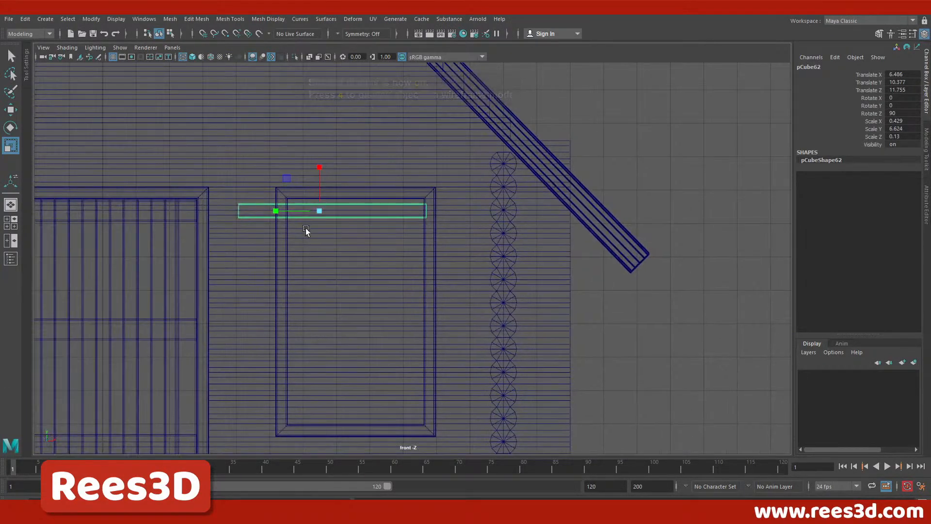
pyautogui.press('w')
pyautogui.moveTo(342, 211); pyautogui.dragTo(347, 185)
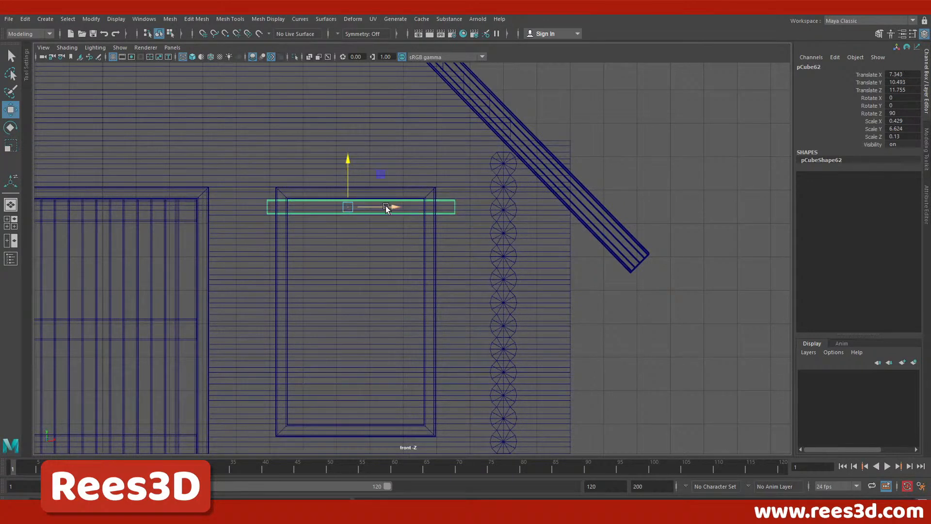
pyautogui.moveTo(393, 205); pyautogui.dragTo(359, 207)
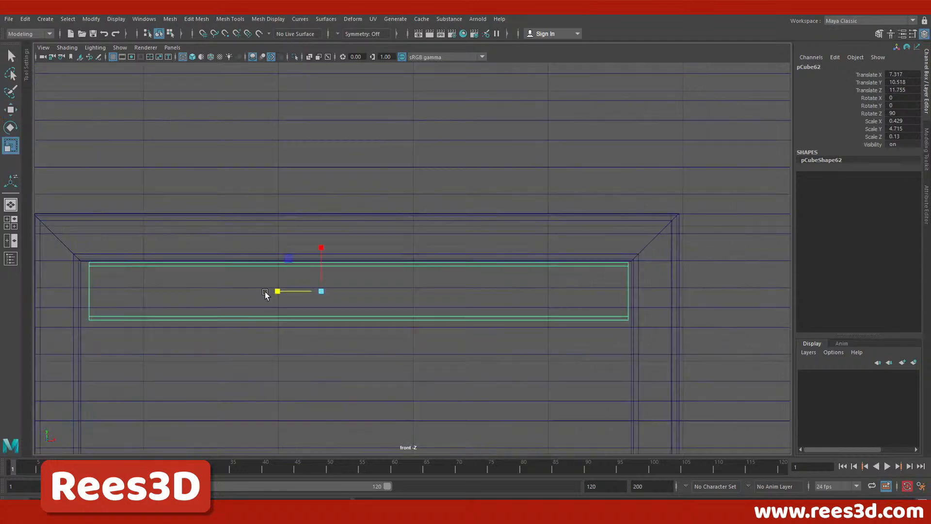
pyautogui.press('Delete')
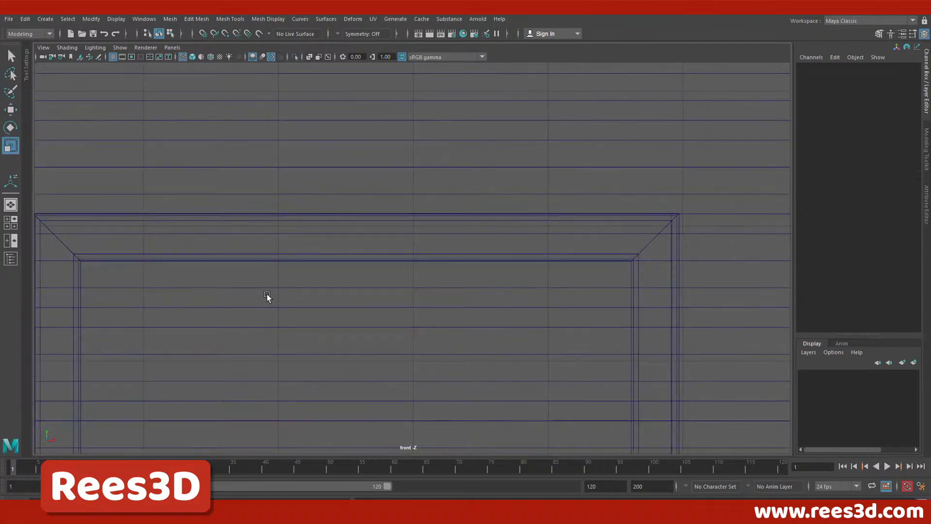
# Create a polygon cube and move it to X 7.64, Y 10.243, against the underside of the window frame's top edge.
pyautogui.click(46, 20)
pyautogui.moveTo(163, 54)
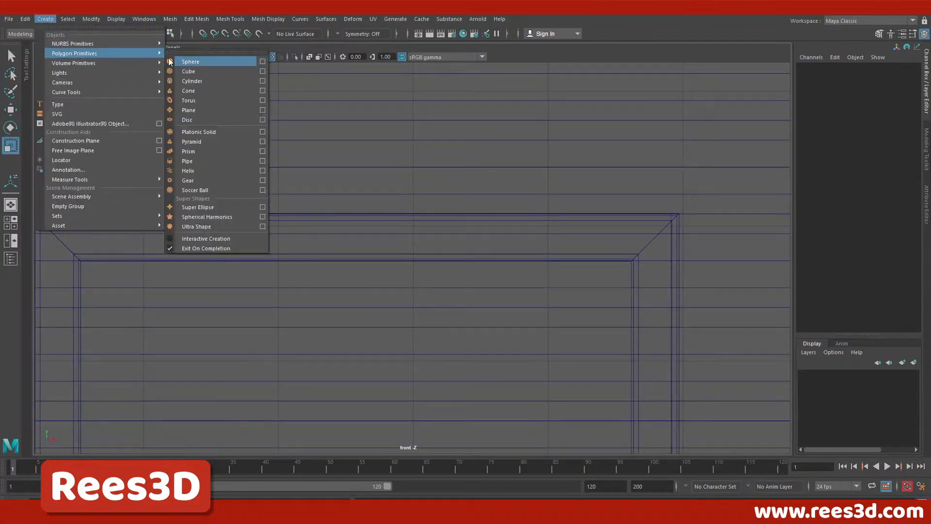
pyautogui.click(188, 71)
pyautogui.scroll(-5, 482, 359)
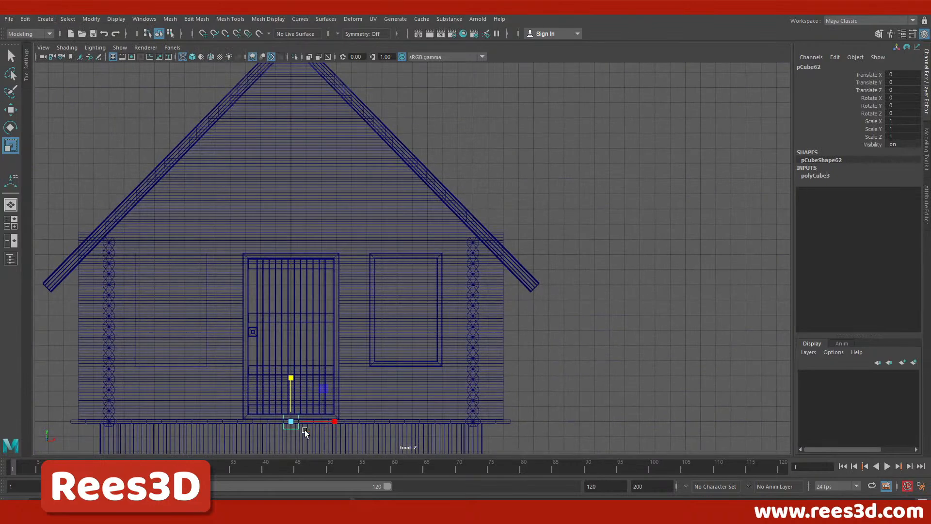
pyautogui.press('w')
pyautogui.moveTo(291, 422); pyautogui.dragTo(408, 270)
pyautogui.keyDown('ctrl'); pyautogui.keyDown('alt'); pyautogui.moveTo(377, 246); pyautogui.dragTo(468, 299); pyautogui.keyUp('alt'); pyautogui.keyUp('ctrl')
pyautogui.keyDown('alt'); pyautogui.moveTo(378, 343); pyautogui.dragTo(404, 419, button='middle'); pyautogui.keyUp('alt')
pyautogui.scroll(1, 366, 367)
pyautogui.moveTo(359, 277); pyautogui.dragTo(360, 265)
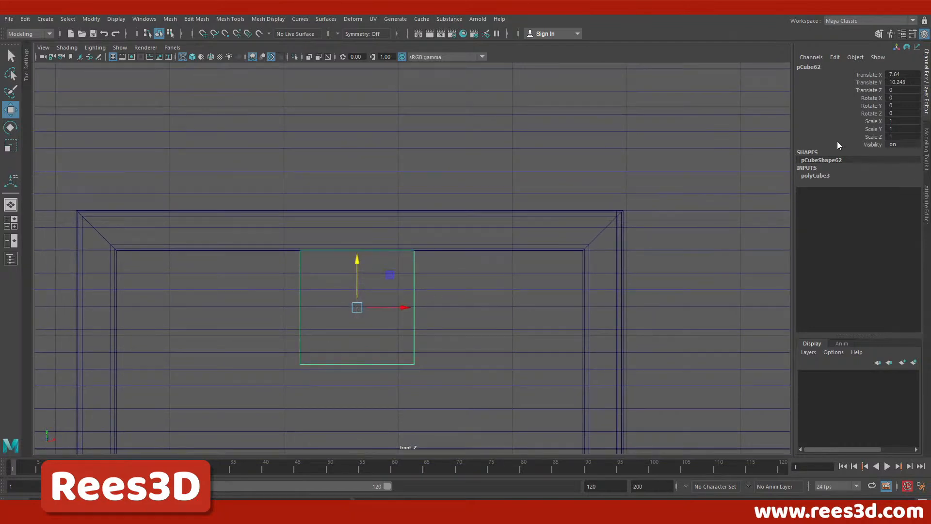
# Fit the cube across the window frame's opening with a width of 4.1 and Translate X 7.572.
pyautogui.click(816, 176)
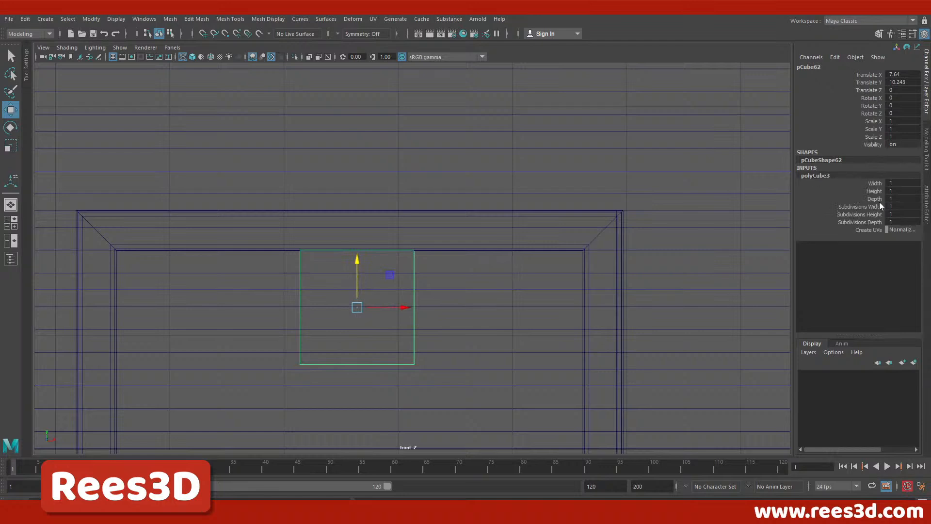
pyautogui.click(874, 183)
pyautogui.moveTo(554, 212); pyautogui.dragTo(570, 214, button='middle')
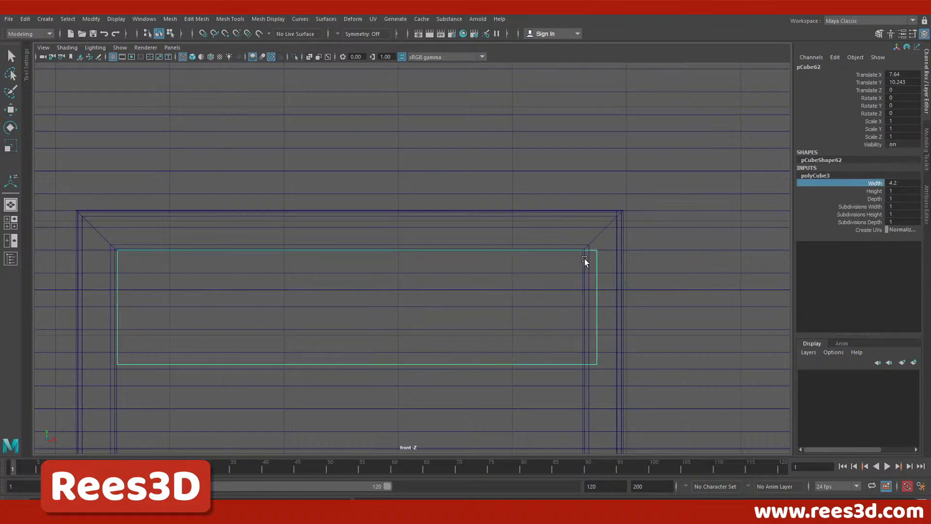
pyautogui.doubleClick(906, 183)
pyautogui.write('4')
pyautogui.press('Return')
pyautogui.click(10, 109)
pyautogui.moveTo(388, 307); pyautogui.dragTo(380, 308)
pyautogui.click(905, 183)
pyautogui.write('4.1')
pyautogui.press('Return')
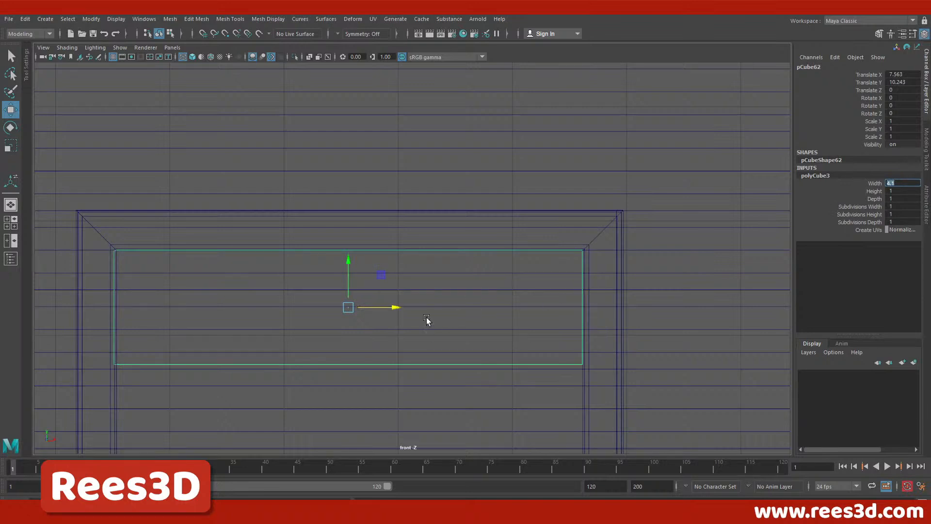
pyautogui.moveTo(394, 307); pyautogui.dragTo(395, 307)
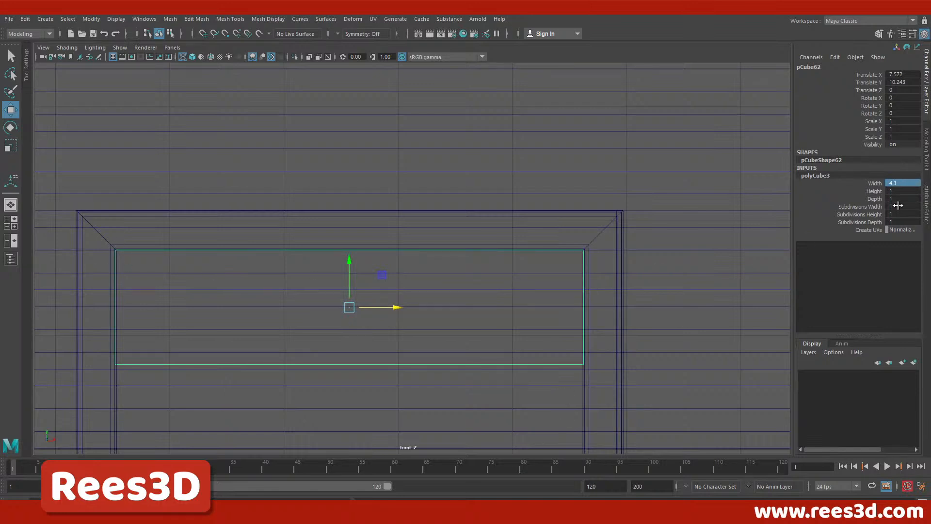
# Set the cube's width to 2 and move it along X to 6.536, against the frame's inner left edge.
pyautogui.doubleClick(911, 183)
pyautogui.write('2')
pyautogui.press('Return')
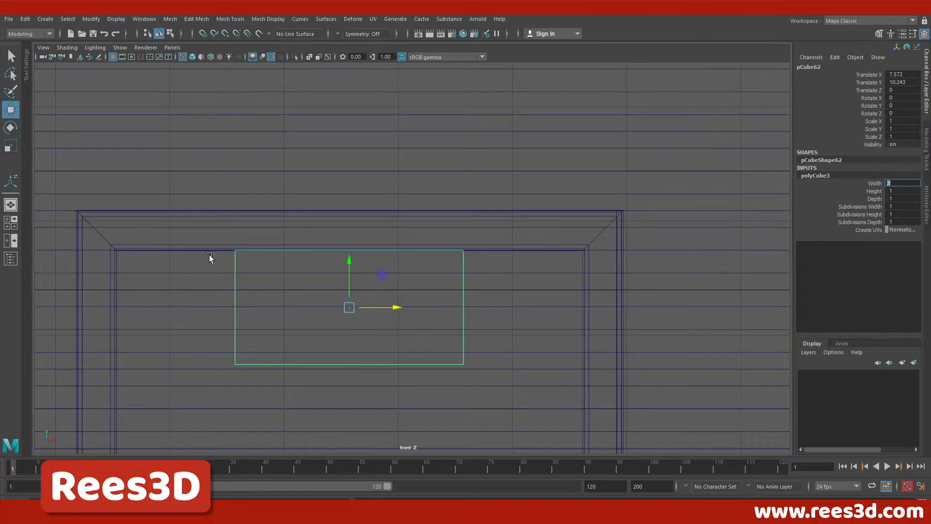
pyautogui.moveTo(379, 307); pyautogui.dragTo(509, 318)
# Try a duplicate of the cube in the other half of the opening at X 8.586.
pyautogui.hotkey('ctrl', 'd')
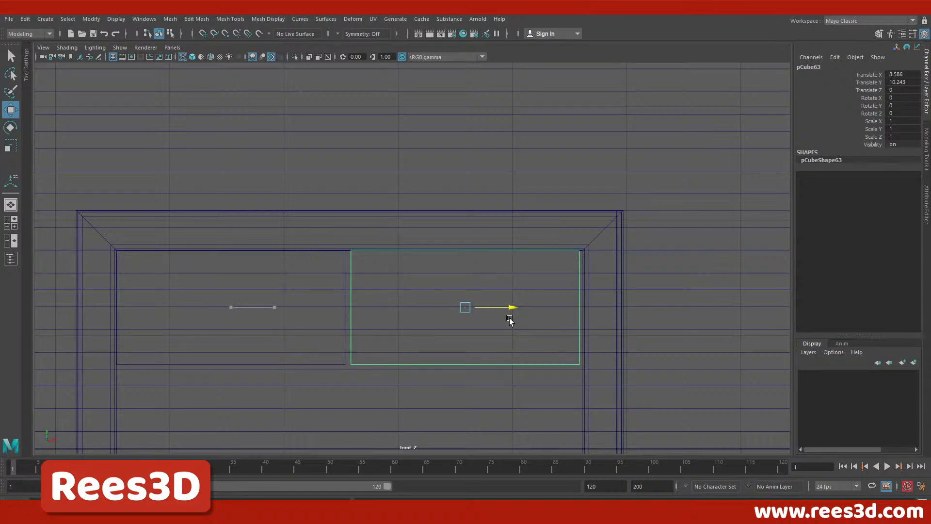
pyautogui.moveTo(510, 320); pyautogui.dragTo(509, 320)
pyautogui.click(452, 313)
pyautogui.click(316, 353)
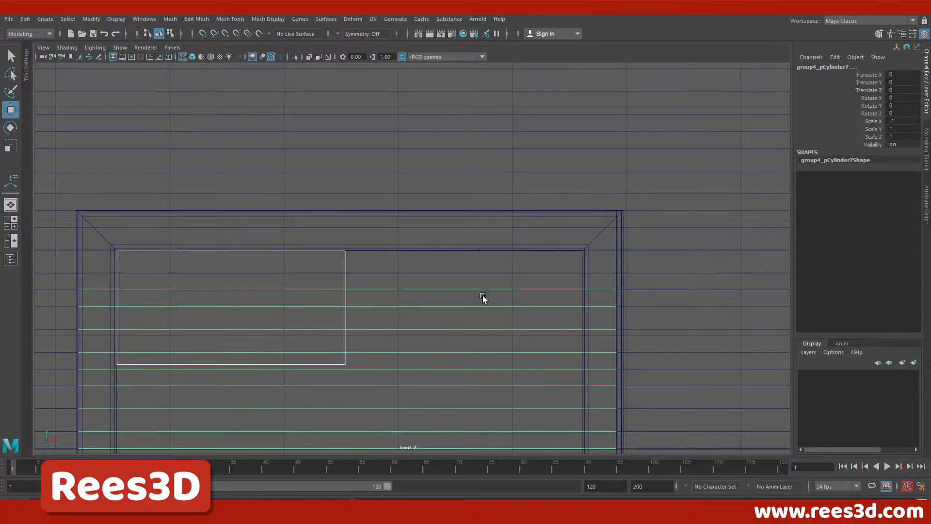
# Set the cube's width to 2.05 and move it along X to 6.565.
pyautogui.click(347, 278)
pyautogui.click(806, 174)
pyautogui.click(901, 182)
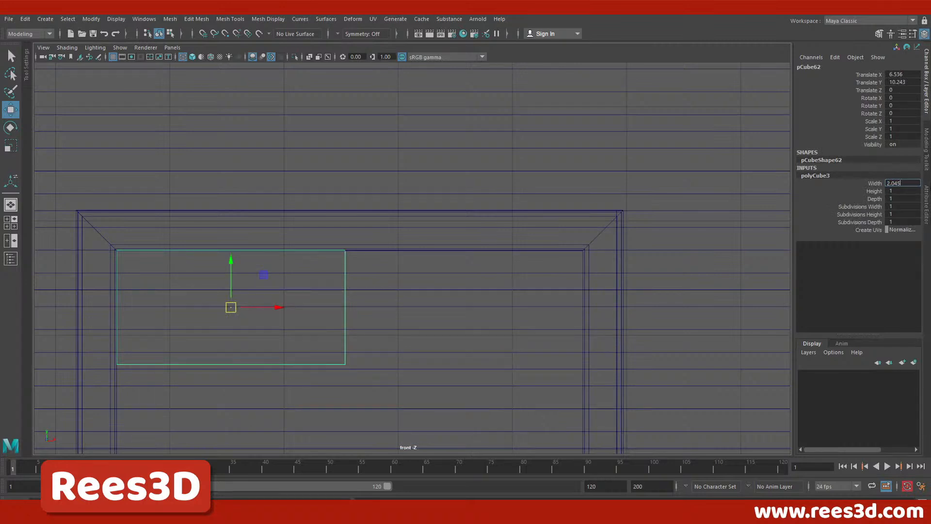
pyautogui.press('Return')
pyautogui.moveTo(275, 309); pyautogui.dragTo(279, 308)
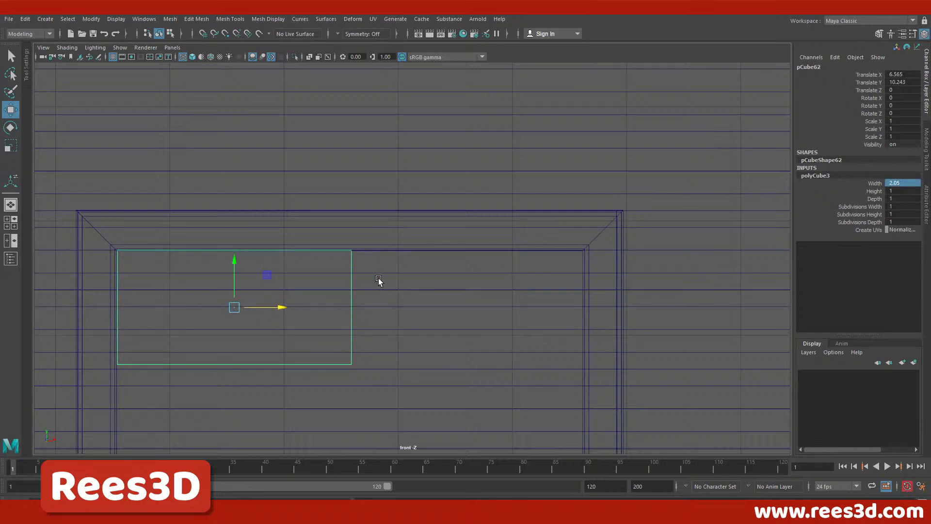
# Try a duplicate of the widened cube across the rest of the window opening and undo it.
pyautogui.moveTo(378, 278); pyautogui.dragTo(323, 363)
pyautogui.click(351, 266)
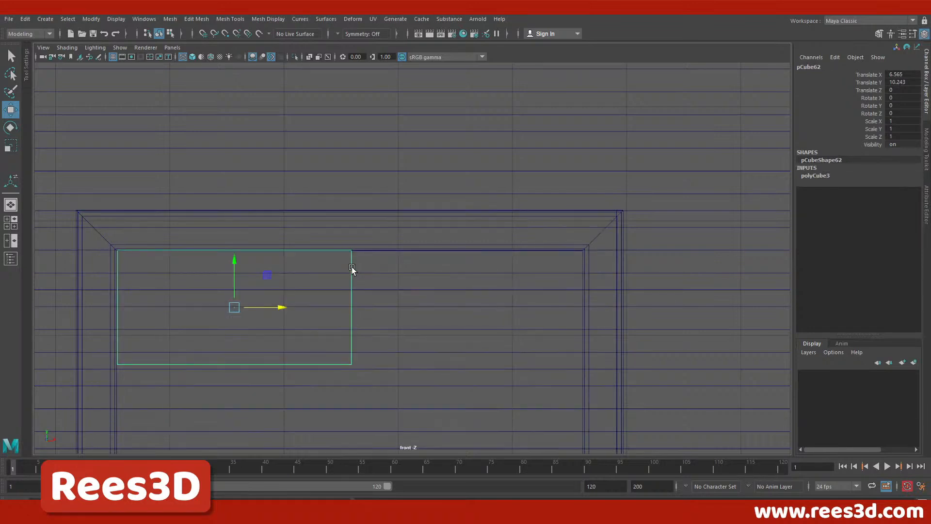
pyautogui.hotkey('ctrl', 'd')
pyautogui.moveTo(277, 309); pyautogui.dragTo(511, 320)
pyautogui.hotkey('ctrl', 'z')
pyautogui.click(376, 321)
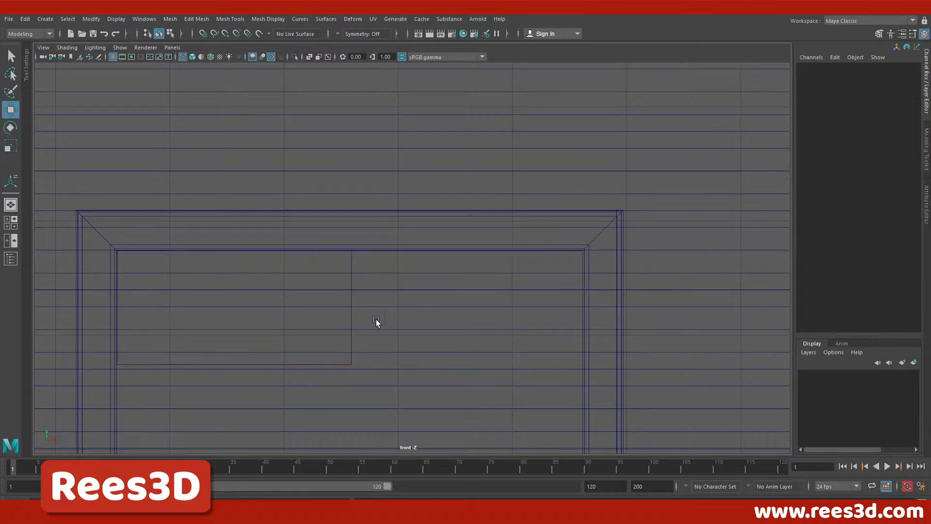
# Set the cube's width to 2 and move it to X 6.54, flush with the frame's inner left edge.
pyautogui.click(351, 282)
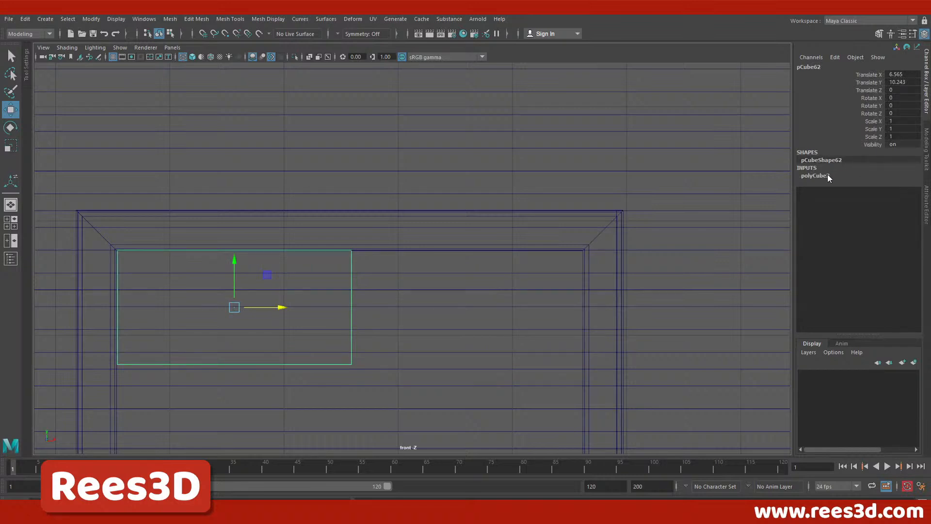
pyautogui.click(820, 176)
pyautogui.click(905, 183)
pyautogui.write('2')
pyautogui.press('Return')
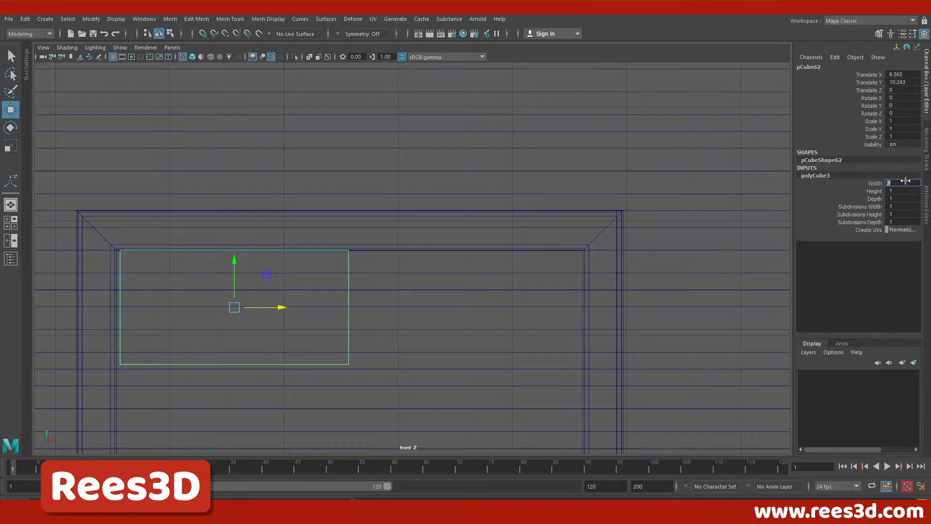
pyautogui.moveTo(278, 308); pyautogui.dragTo(275, 309)
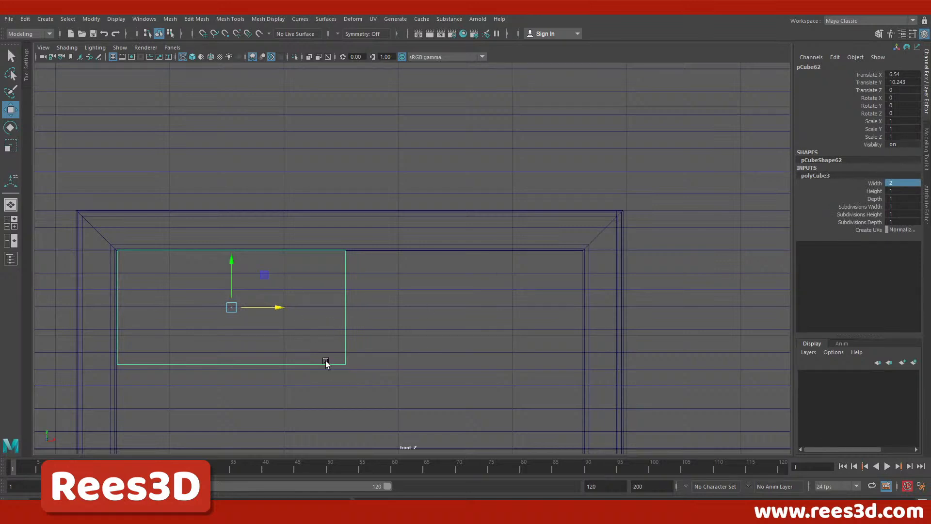
# Move the cube along Z to 11.727, into the window frame in the cabin's front wall.
pyautogui.press('r')
pyautogui.click(460, 251)
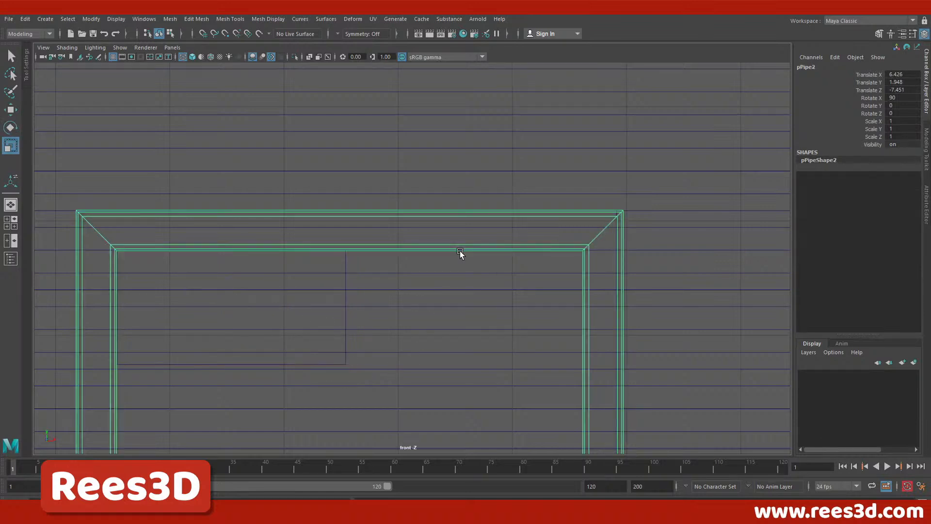
pyautogui.click(346, 267)
pyautogui.press('space')
pyautogui.press('space')
pyautogui.scroll(-2, 417, 376)
pyautogui.keyDown('alt'); pyautogui.moveTo(417, 376); pyautogui.dragTo(378, 372); pyautogui.keyUp('alt')
pyautogui.press('space')
pyautogui.press('space')
pyautogui.keyDown('alt'); pyautogui.moveTo(572, 369); pyautogui.dragTo(146, 339, button='right'); pyautogui.keyUp('alt')
pyautogui.press('w')
pyautogui.moveTo(547, 202); pyautogui.dragTo(381, 203)
# Thin the cube to a Scale Z of 0.178 so it forms a board within the wall's depth.
pyautogui.press('space')
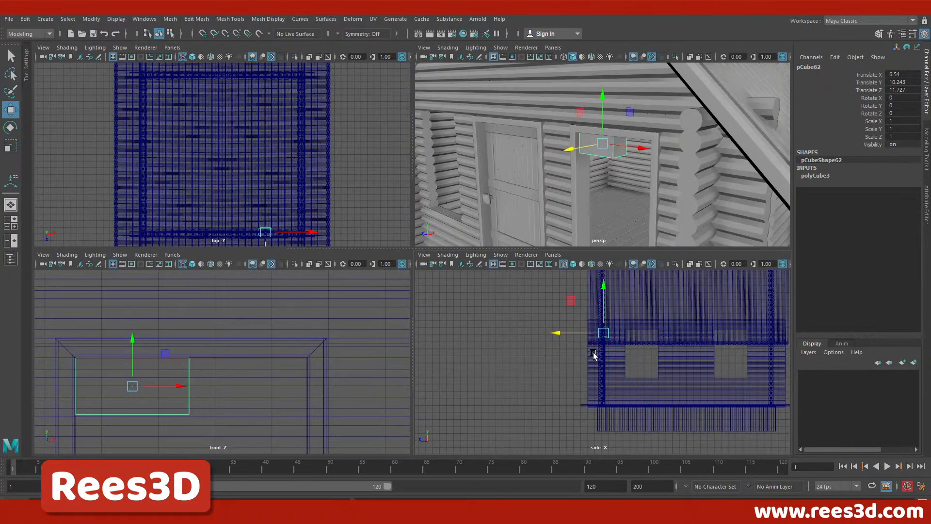
pyautogui.press('space')
pyautogui.keyDown('alt'); pyautogui.moveTo(430, 225); pyautogui.dragTo(479, 251, button='right'); pyautogui.keyUp('alt')
pyautogui.press('e')
pyautogui.press('r')
pyautogui.moveTo(378, 245); pyautogui.dragTo(420, 256)
pyautogui.press('space')
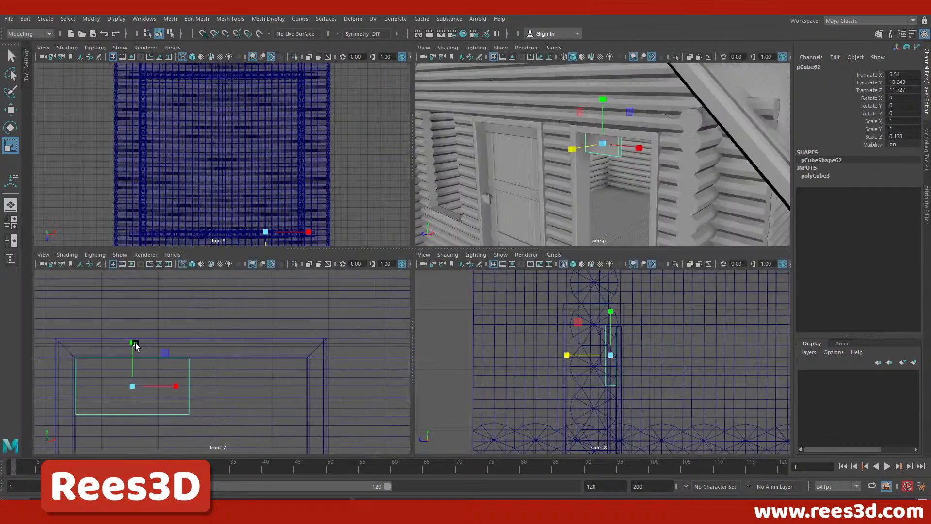
# Reduce the board's Scale Y to 0.371 and raise it to Y 10.552, against the frame's top inner edge.
pyautogui.moveTo(133, 344); pyautogui.dragTo(138, 363)
pyautogui.scroll(-6, 166, 383)
pyautogui.scroll(8, 266, 383)
pyautogui.keyDown('alt'); pyautogui.moveTo(288, 365); pyautogui.dragTo(383, 318, button='middle'); pyautogui.keyUp('alt')
pyautogui.moveTo(163, 311); pyautogui.dragTo(164, 289)
pyautogui.press('w')
pyautogui.keyDown('alt'); pyautogui.moveTo(294, 354); pyautogui.dragTo(274, 358, button='right'); pyautogui.keyUp('alt')
pyautogui.press('e')
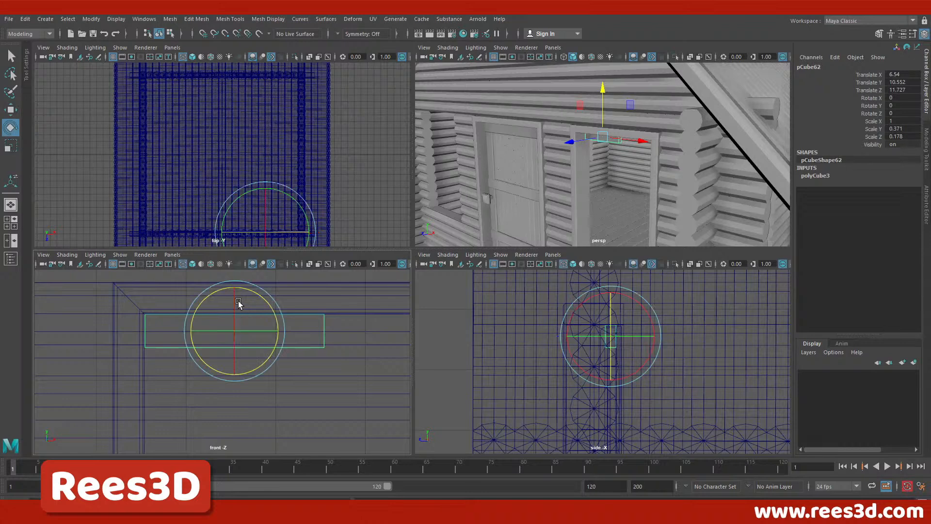
# Refine the board's height to Scale Y 0.338 and raise it to Y 10.568 under the frame's top edge.
pyautogui.press('t')
pyautogui.press('e')
pyautogui.press('r')
pyautogui.moveTo(235, 288); pyautogui.dragTo(236, 301)
pyautogui.press('e')
pyautogui.press('w')
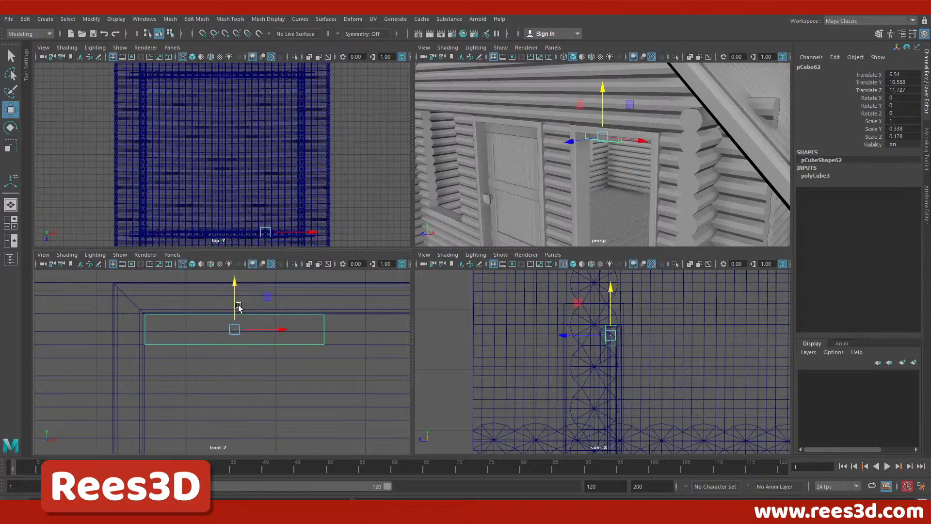
# Move the top board along Z to 11.995, toward the front of the window frame.
pyautogui.press('e')
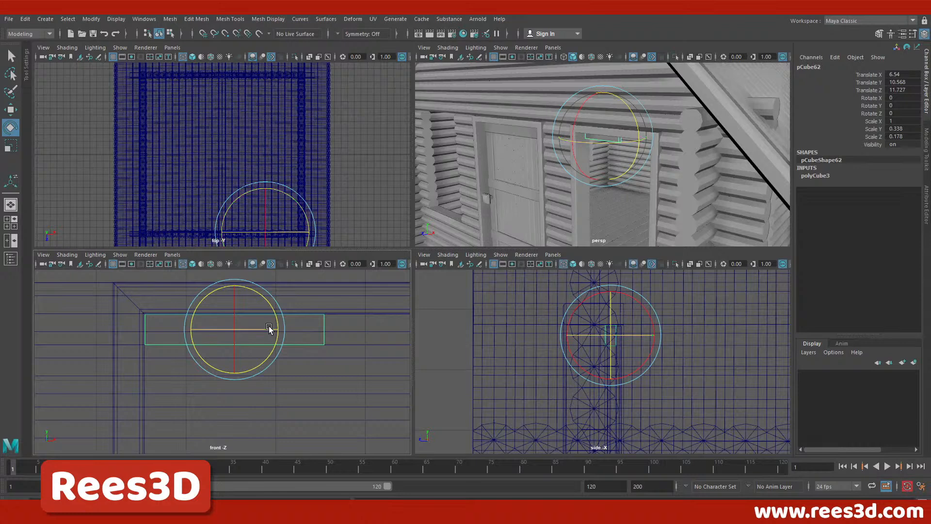
pyautogui.press('r')
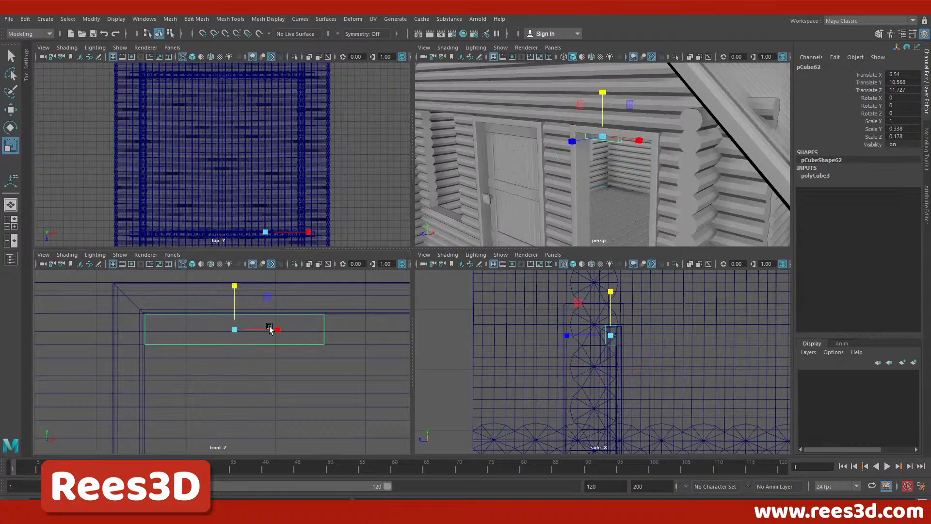
pyautogui.press('w')
pyautogui.keyDown('alt'); pyautogui.moveTo(270, 376); pyautogui.dragTo(264, 368, button='middle'); pyautogui.keyUp('alt')
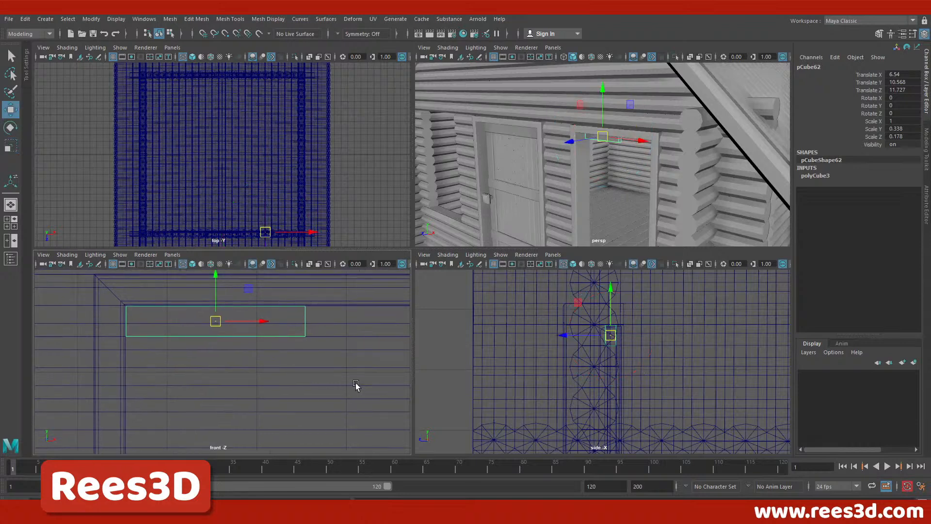
pyautogui.keyDown('alt'); pyautogui.moveTo(358, 384); pyautogui.dragTo(274, 389, button='right'); pyautogui.keyUp('alt')
pyautogui.keyDown('alt'); pyautogui.moveTo(273, 389); pyautogui.dragTo(269, 353, button='middle'); pyautogui.keyUp('alt')
pyautogui.keyDown('alt'); pyautogui.moveTo(222, 368); pyautogui.dragTo(238, 364, button='right'); pyautogui.keyUp('alt')
pyautogui.press('space')
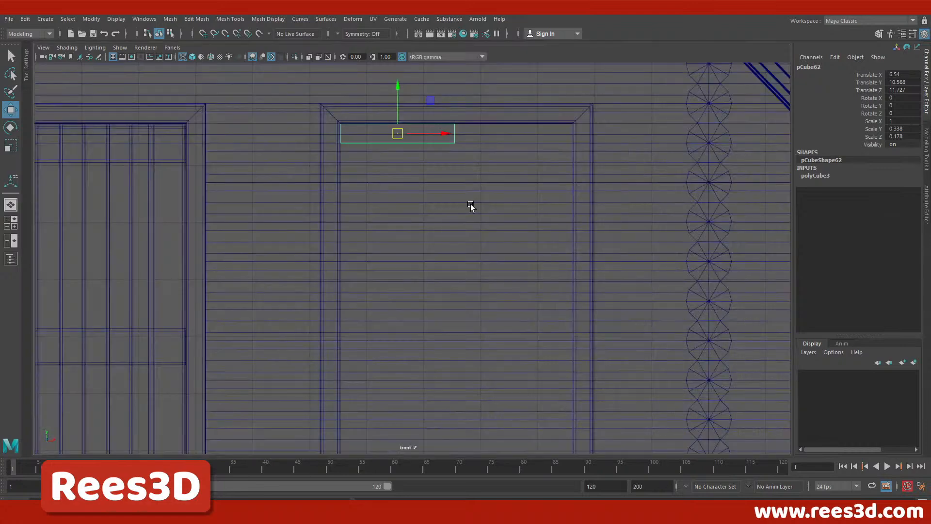
pyautogui.press('space')
pyautogui.press('space')
pyautogui.keyDown('alt'); pyautogui.moveTo(503, 287); pyautogui.dragTo(417, 210); pyautogui.keyUp('alt')
pyautogui.keyDown('alt'); pyautogui.moveTo(405, 339); pyautogui.dragTo(341, 370); pyautogui.keyUp('alt')
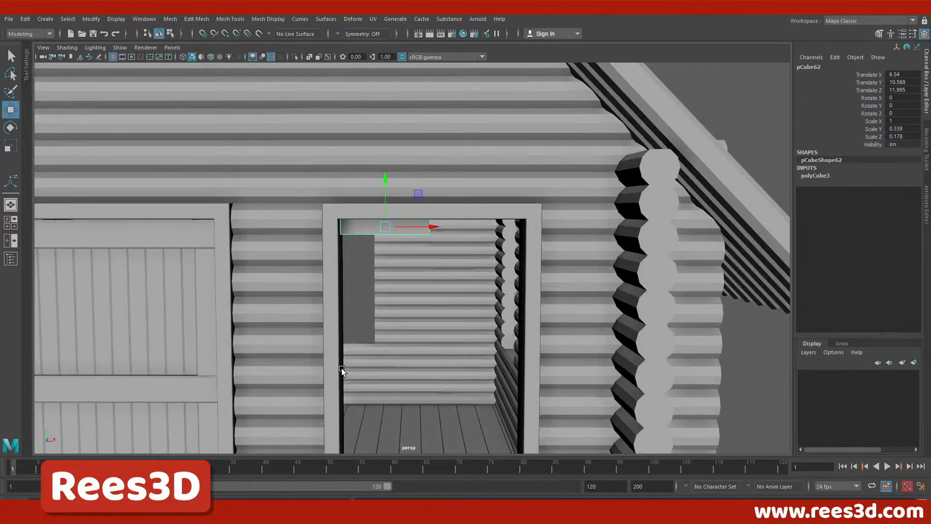
pyautogui.keyDown('alt'); pyautogui.moveTo(399, 301); pyautogui.dragTo(441, 302); pyautogui.keyUp('alt')
# Bevel the top board's long edges with a reduced fraction and return to object mode.
pyautogui.moveTo(444, 246); pyautogui.dragTo(439, 274, button='right')
pyautogui.moveTo(390, 247); pyautogui.dragTo(423, 342)
pyautogui.moveTo(436, 285); pyautogui.dragTo(427, 220, button='right')
pyautogui.click(436, 299)
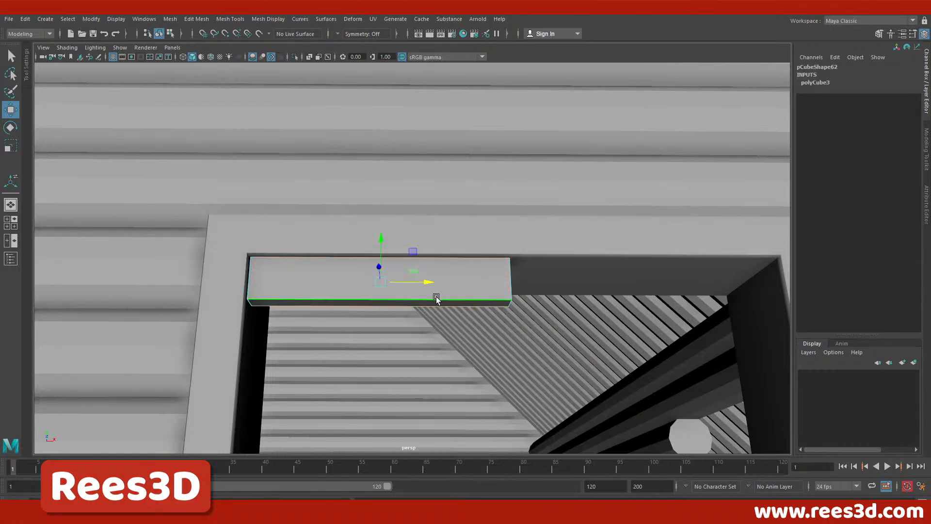
pyautogui.keyDown('shift'); pyautogui.moveTo(444, 289); pyautogui.dragTo(473, 287, button='right'); pyautogui.keyUp('shift')
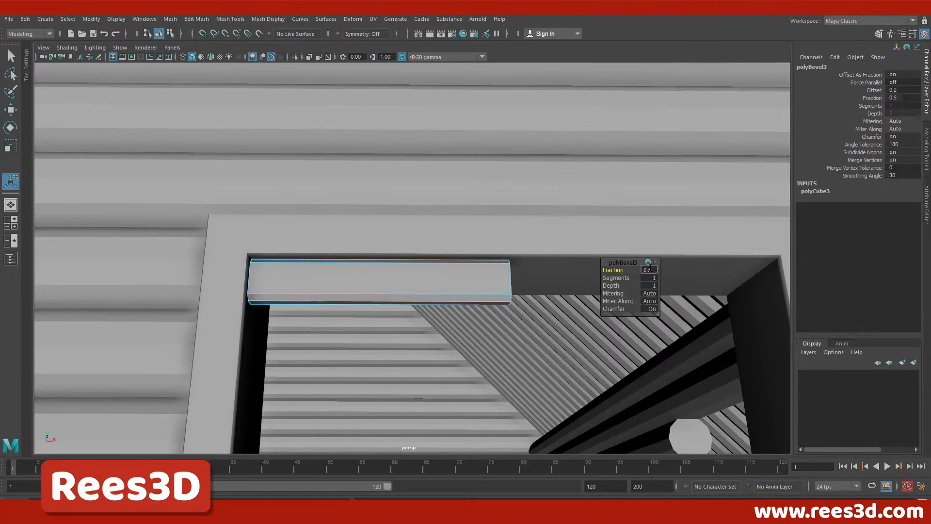
pyautogui.press('Return')
pyautogui.moveTo(388, 298)
pyautogui.keyDown('alt'); pyautogui.mouseDown()
pyautogui.moveTo(234, 362)
pyautogui.moveTo(298, 355)
pyautogui.moveTo(381, 308)
pyautogui.mouseUp(); pyautogui.keyUp('alt')
pyautogui.moveTo(392, 298)
pyautogui.mouseDown(button='right')
pyautogui.moveTo(390, 313)
pyautogui.moveTo(388, 305)
pyautogui.mouseUp(button='right')
# Duplicate the beveled board and lower the copy to Y 4.125, at the bottom of the window opening.
pyautogui.keyDown('alt'); pyautogui.moveTo(272, 330); pyautogui.dragTo(165, 346, button='right'); pyautogui.keyUp('alt')
pyautogui.keyDown('alt'); pyautogui.moveTo(404, 350); pyautogui.dragTo(377, 230, button='middle'); pyautogui.keyUp('alt')
pyautogui.keyDown('alt'); pyautogui.moveTo(378, 229); pyautogui.dragTo(344, 262, button='right'); pyautogui.keyUp('alt')
pyautogui.hotkey('ctrl', 'd')
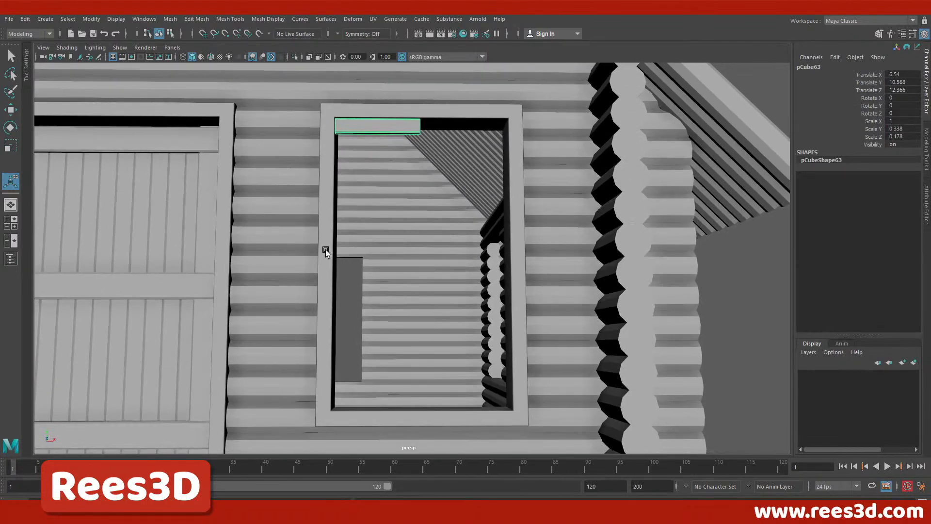
pyautogui.press('w')
pyautogui.moveTo(377, 87); pyautogui.dragTo(358, 358)
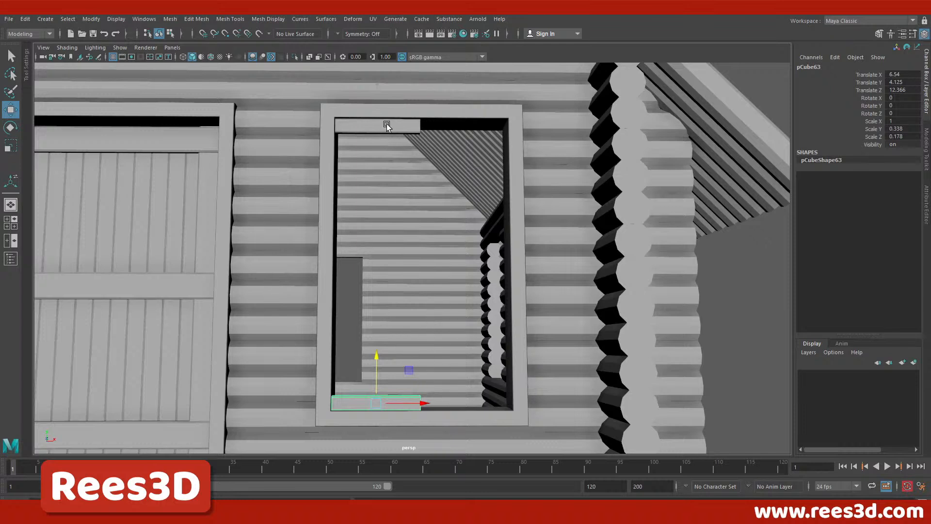
# Duplicate the bottom board and set the copy's Rotate Z to 90 to stand it upright.
pyautogui.hotkey('ctrl', 'd')
pyautogui.press('e')
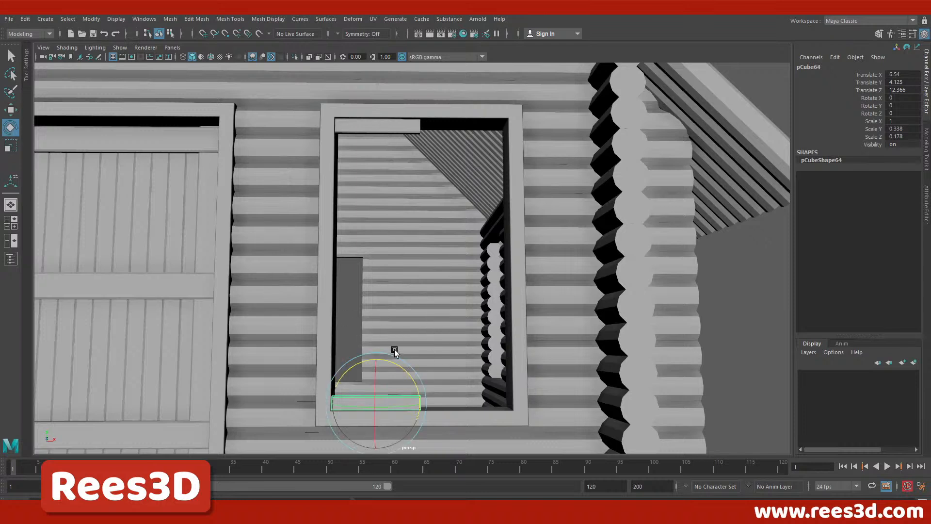
pyautogui.moveTo(377, 362); pyautogui.dragTo(417, 402)
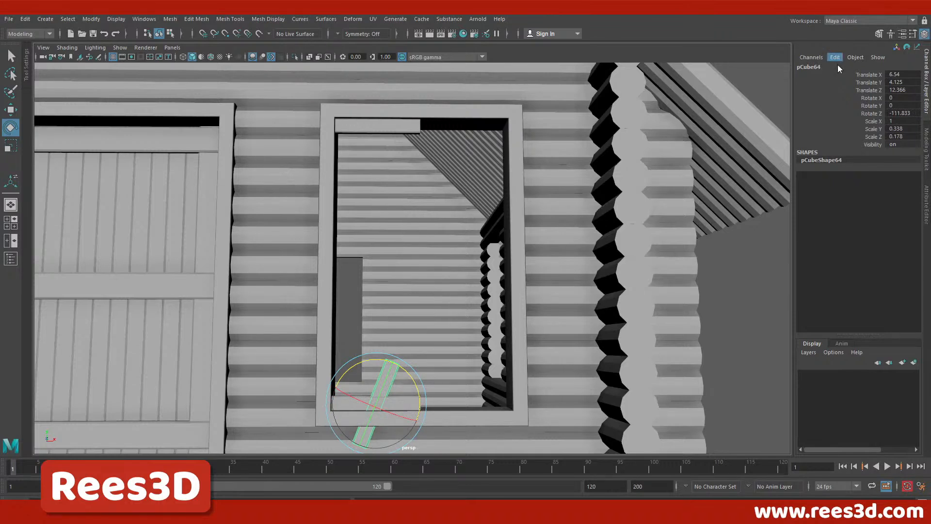
pyautogui.click(902, 113)
pyautogui.write('90')
pyautogui.press('Return')
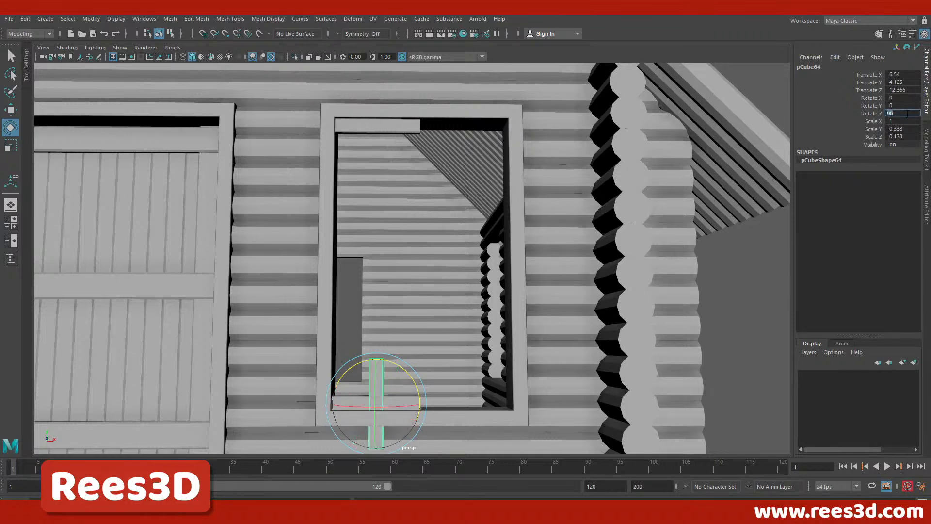
# Move the upright board to X 5.73, Y 4.973, against the left inside of the window frame.
pyautogui.click(10, 110)
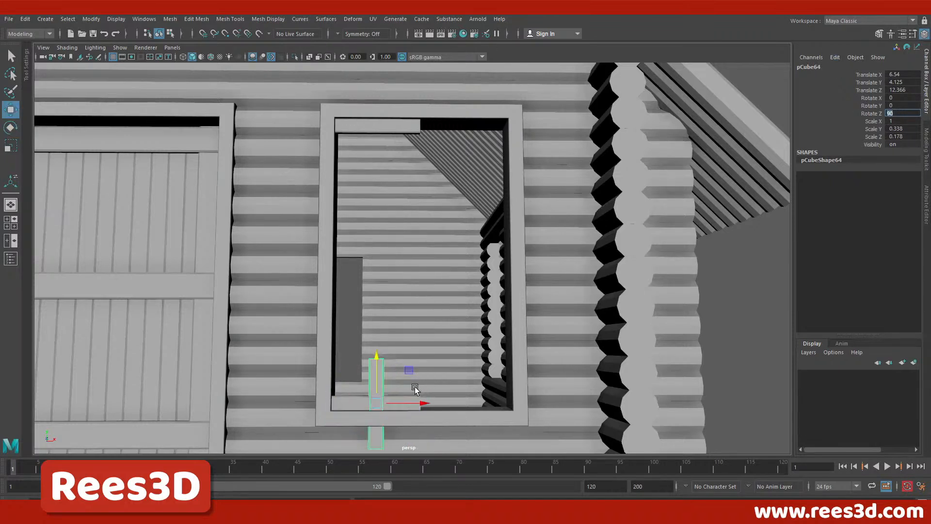
pyautogui.moveTo(410, 405); pyautogui.dragTo(370, 409)
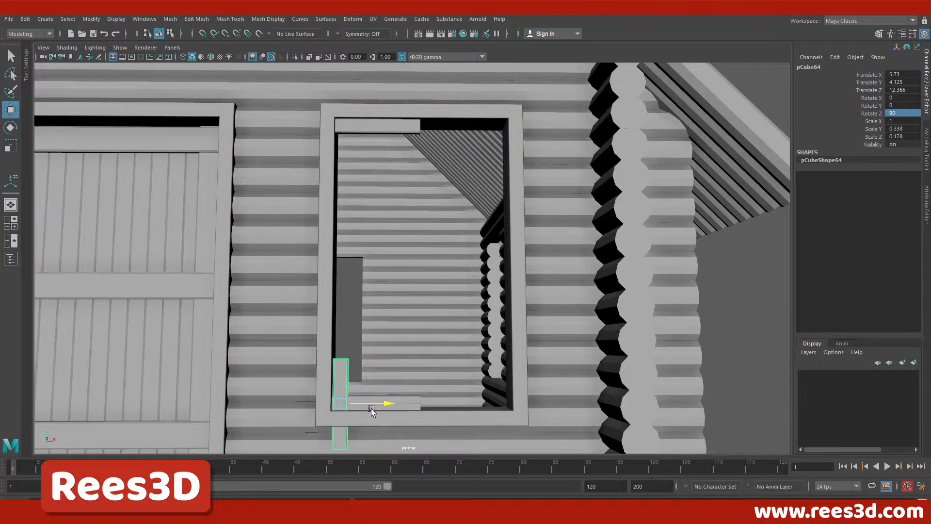
pyautogui.moveTo(342, 360); pyautogui.dragTo(353, 321)
# Stretch the upright board by raising its upper vertices to the top board.
pyautogui.moveTo(348, 331); pyautogui.dragTo(290, 247, button='right')
pyautogui.moveTo(318, 348); pyautogui.dragTo(379, 308)
pyautogui.moveTo(342, 279); pyautogui.dragTo(357, 85)
pyautogui.moveTo(345, 191); pyautogui.dragTo(343, 248, button='right')
# Duplicate the upright board and move the copy along X to 7.345, at the other end of the horizontal boards.
pyautogui.keyDown('alt'); pyautogui.moveTo(426, 260); pyautogui.dragTo(482, 383); pyautogui.keyUp('alt')
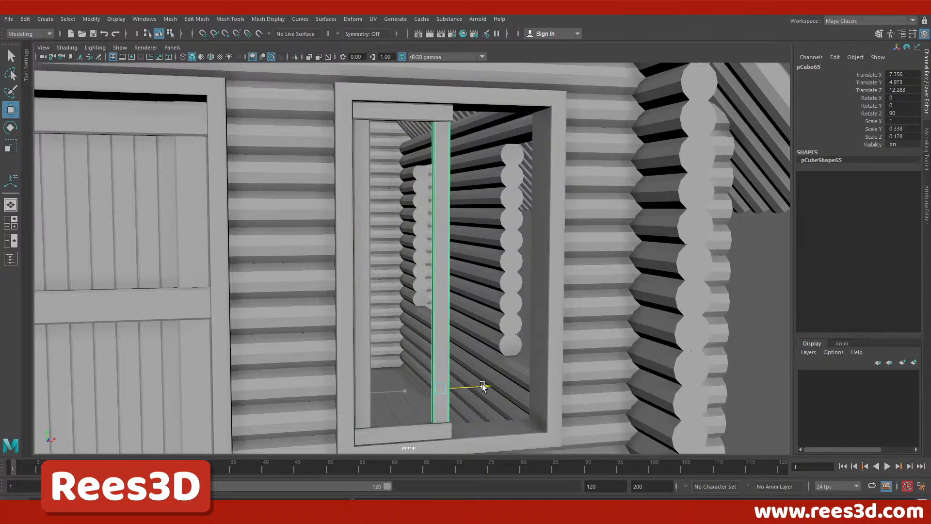
pyautogui.press('space')
pyautogui.press('space')
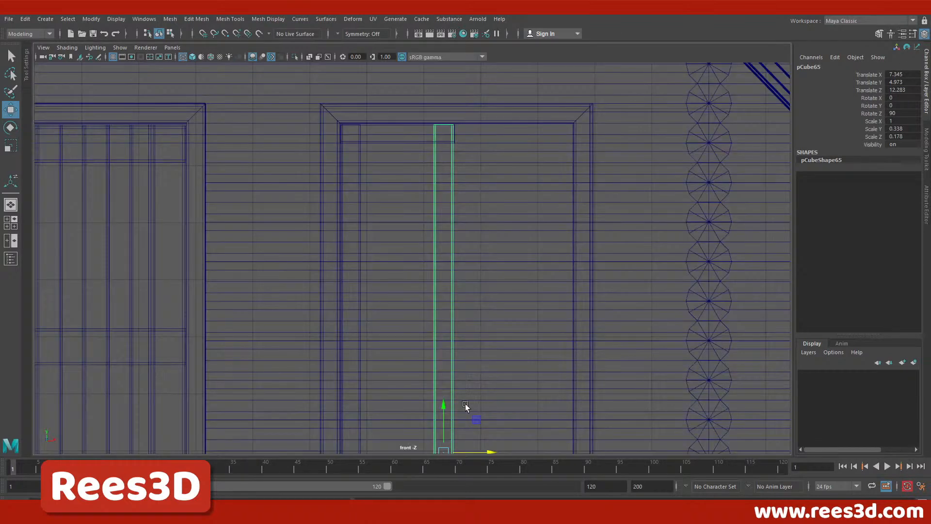
# Shift the copied upright board along X to 7.37 so it lines up with the ends of the horizontal boards.
pyautogui.keyDown('alt'); pyautogui.moveTo(459, 403); pyautogui.dragTo(442, 240, button='middle'); pyautogui.keyUp('alt')
pyautogui.keyDown('alt'); pyautogui.moveTo(441, 240); pyautogui.dragTo(453, 362, button='right'); pyautogui.keyUp('alt')
pyautogui.keyDown('alt'); pyautogui.moveTo(453, 362); pyautogui.dragTo(359, 266, button='middle'); pyautogui.keyUp('alt')
pyautogui.keyDown('alt'); pyautogui.moveTo(360, 267); pyautogui.dragTo(547, 306, button='right'); pyautogui.keyUp('alt')
pyautogui.moveTo(449, 251); pyautogui.dragTo(443, 251)
# Duplicate the sash's top board into three crossbars spaced down between the uprights, the lower two at Y 7.459 and 5.608.
pyautogui.press('space')
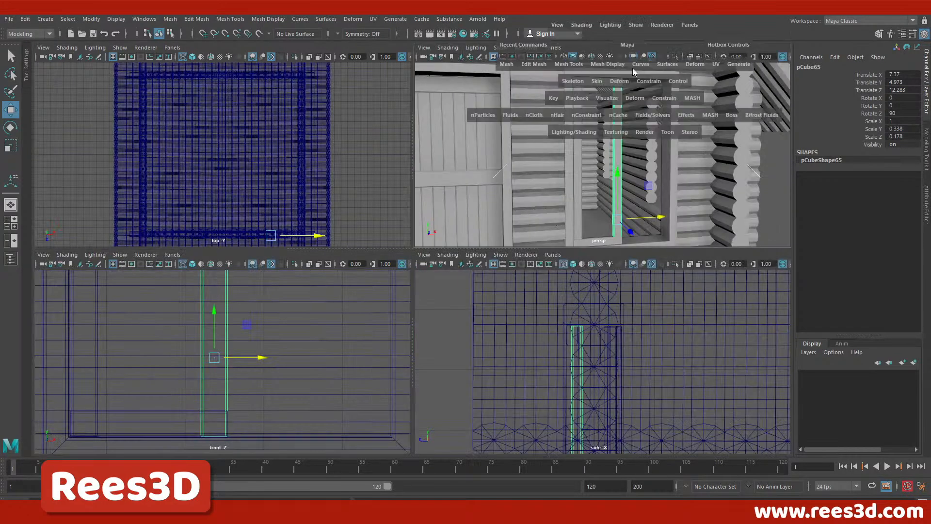
pyautogui.press('space')
pyautogui.click(411, 124)
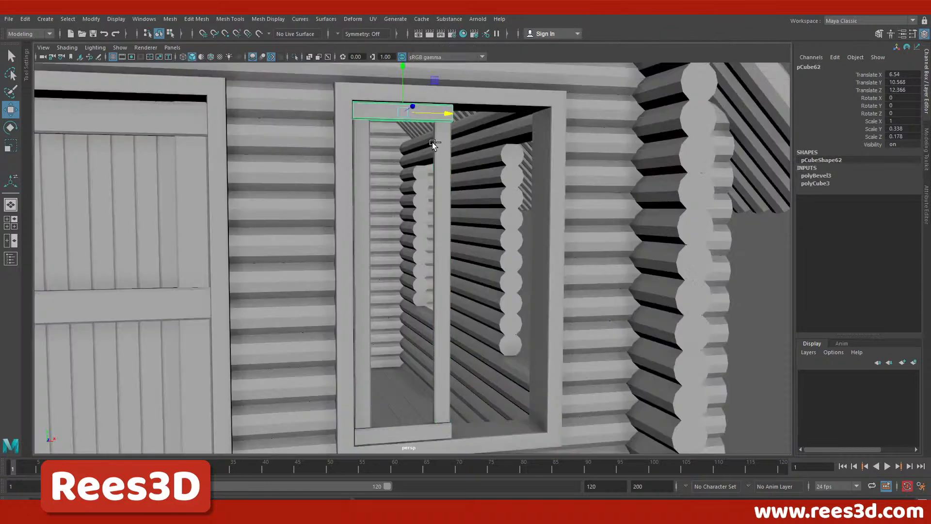
pyautogui.hotkey('ctrl', 'd')
pyautogui.moveTo(404, 86); pyautogui.dragTo(395, 217)
pyautogui.hotkey('ctrl', 'd')
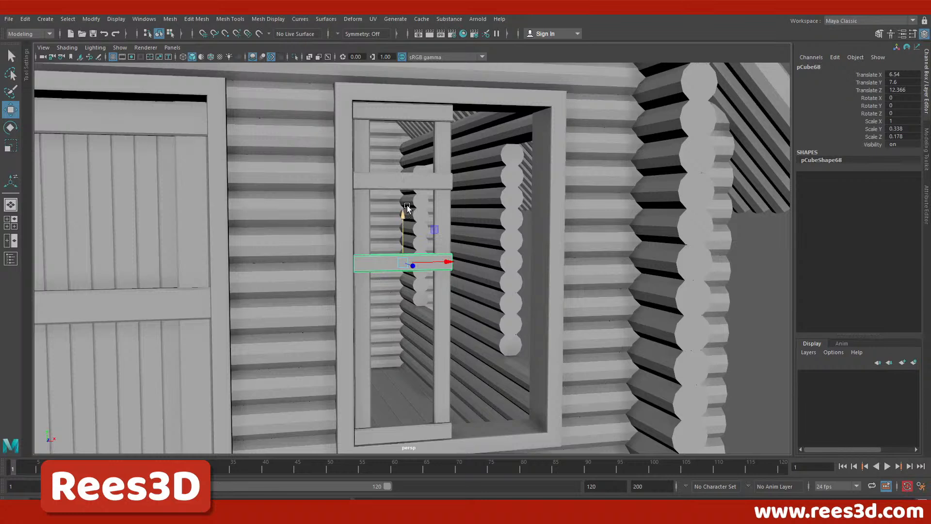
pyautogui.moveTo(403, 213); pyautogui.dragTo(402, 317)
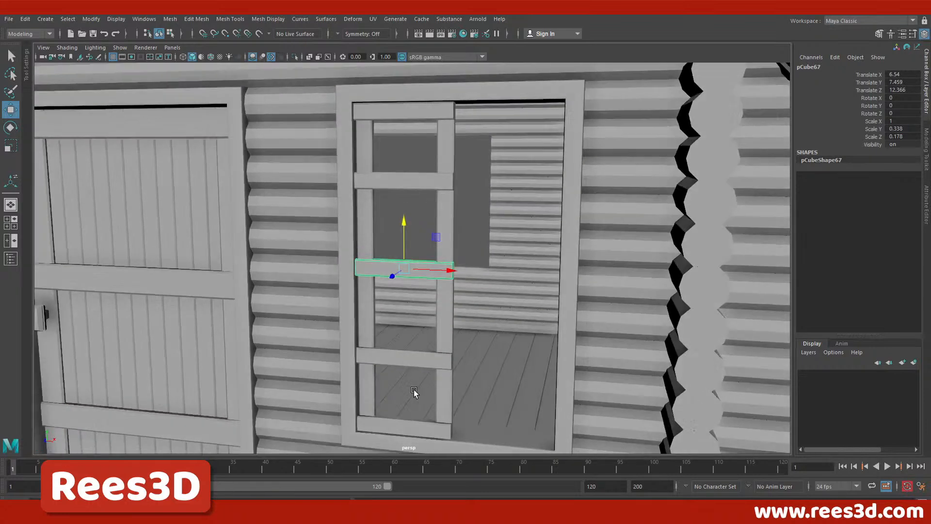
pyautogui.keyDown('alt'); pyautogui.moveTo(413, 392); pyautogui.dragTo(406, 403); pyautogui.keyUp('alt')
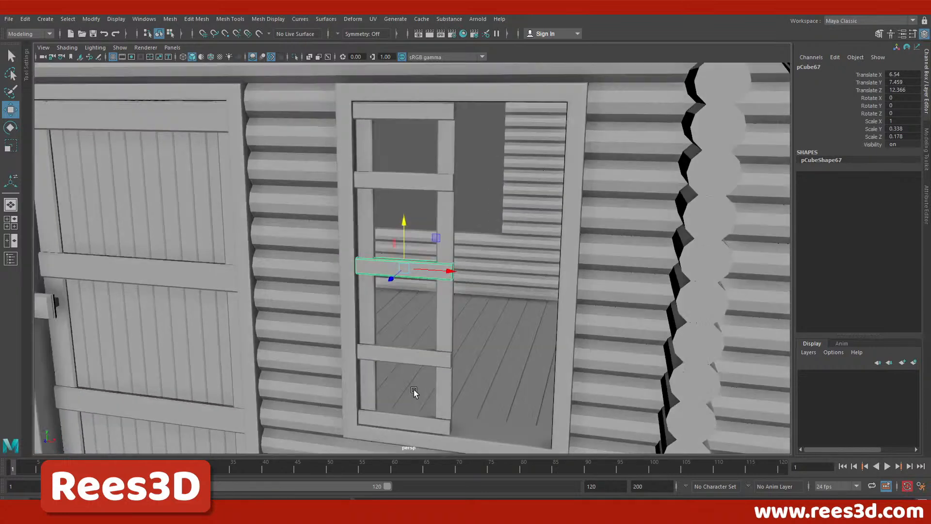
pyautogui.keyDown('alt'); pyautogui.moveTo(437, 245); pyautogui.dragTo(417, 272); pyautogui.keyUp('alt')
pyautogui.moveTo(409, 317)
pyautogui.keyDown('alt'); pyautogui.mouseDown()
pyautogui.moveTo(374, 312)
pyautogui.moveTo(407, 316)
pyautogui.mouseUp(); pyautogui.keyUp('alt')
pyautogui.keyDown('alt'); pyautogui.moveTo(470, 337); pyautogui.dragTo(382, 291); pyautogui.keyUp('alt')
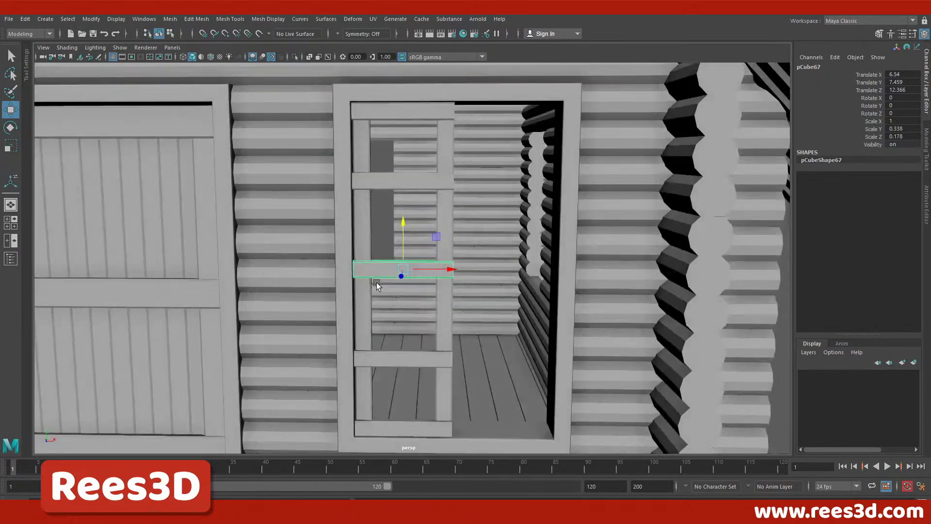
pyautogui.keyDown('alt'); pyautogui.moveTo(416, 197); pyautogui.dragTo(350, 125); pyautogui.keyUp('alt')
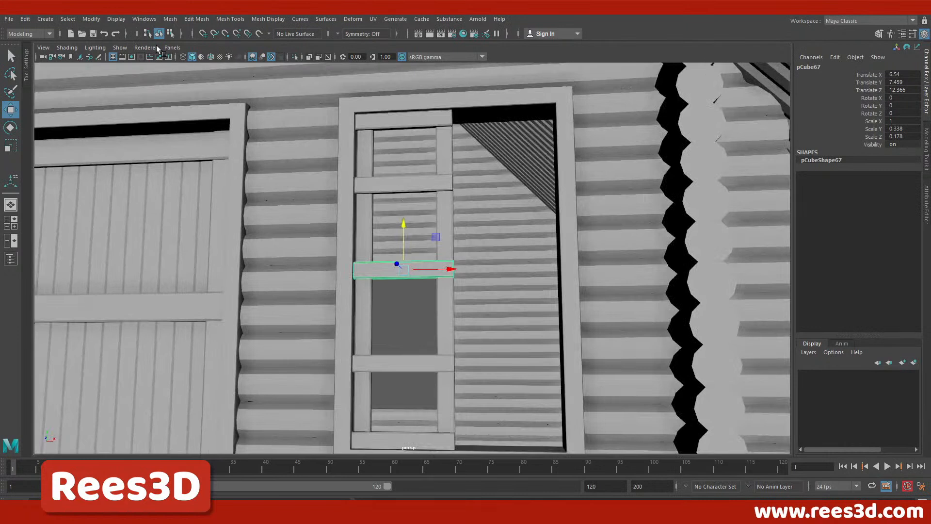
pyautogui.click(44, 18)
pyautogui.click(176, 275)
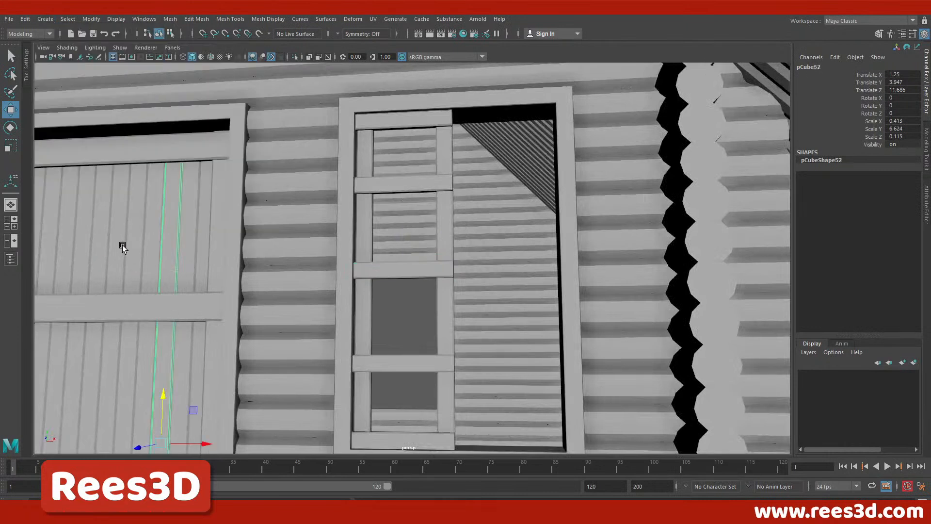
# Duplicate the sash's inner upright board beside the window's centre and move the copy along X to 6.848.
pyautogui.click(449, 229)
pyautogui.keyDown('alt'); pyautogui.moveTo(509, 276); pyautogui.dragTo(522, 296); pyautogui.keyUp('alt')
pyautogui.hotkey('ctrl', 'd')
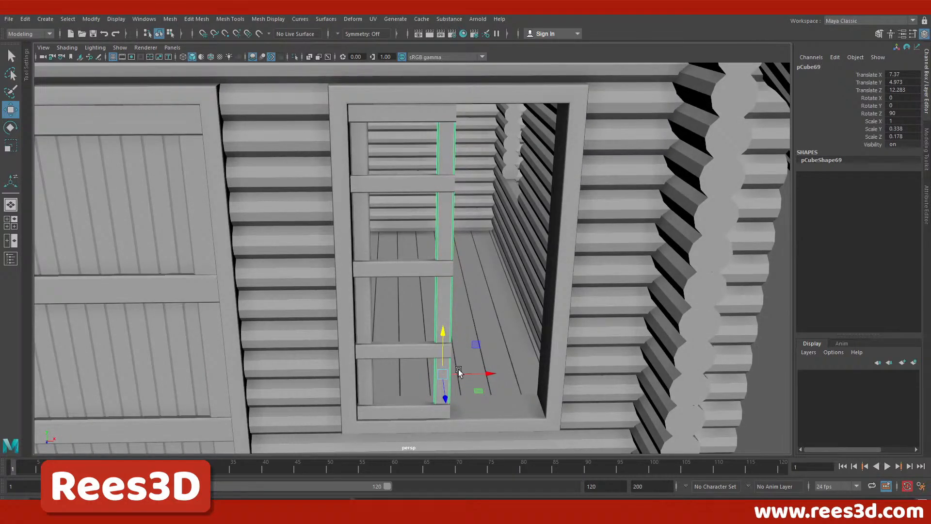
pyautogui.moveTo(469, 373); pyautogui.dragTo(446, 374)
# Thin the copy to Scale Y 0.069 and Scale Z 0.136, and duplicate it into three bars, the last at X 6.165.
pyautogui.press('r')
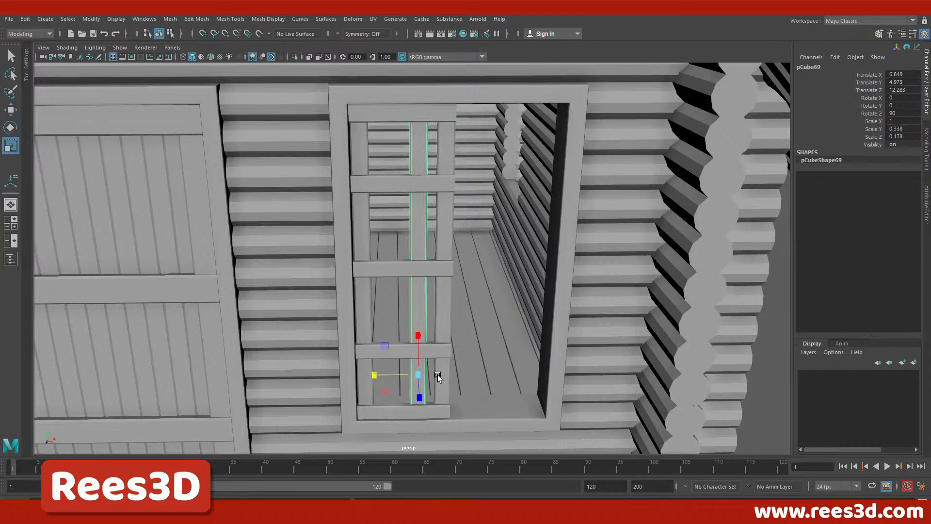
pyautogui.moveTo(374, 373); pyautogui.dragTo(409, 388)
pyautogui.keyDown('alt'); pyautogui.moveTo(485, 350); pyautogui.dragTo(519, 310); pyautogui.keyUp('alt')
pyautogui.moveTo(430, 393); pyautogui.dragTo(453, 421)
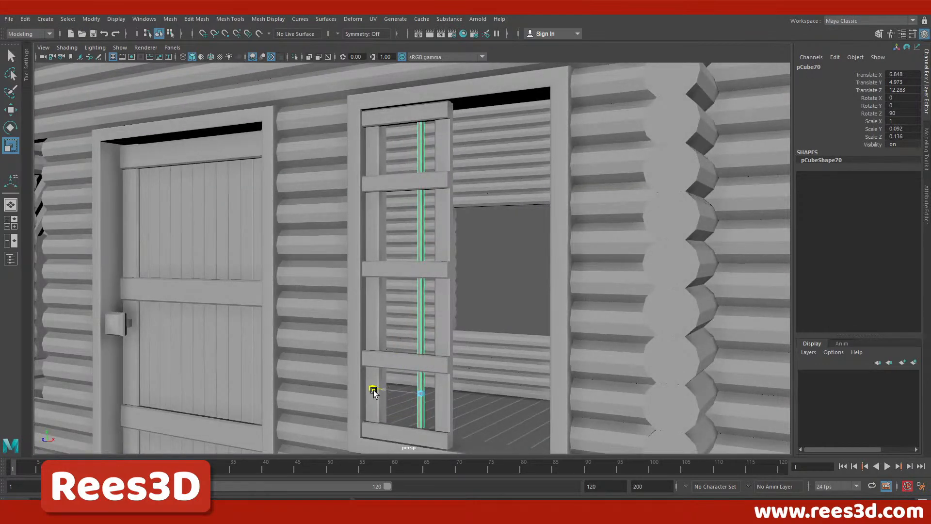
pyautogui.press('w')
pyautogui.moveTo(453, 397); pyautogui.dragTo(458, 358)
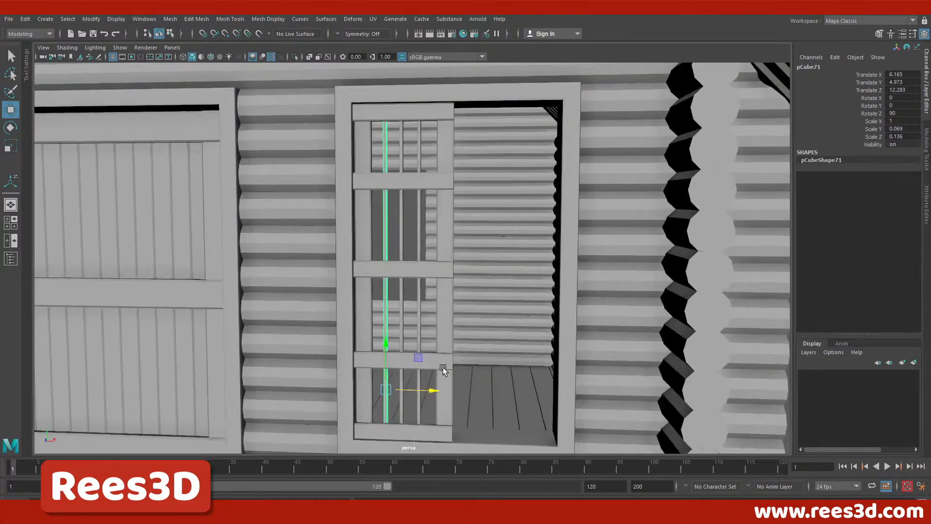
# Group all the sash's parts: the top and bottom boards, three crossbars, two uprights and three thin bars.
pyautogui.click(444, 367)
pyautogui.keyDown('alt'); pyautogui.moveTo(438, 216); pyautogui.dragTo(440, 118); pyautogui.keyUp('alt')
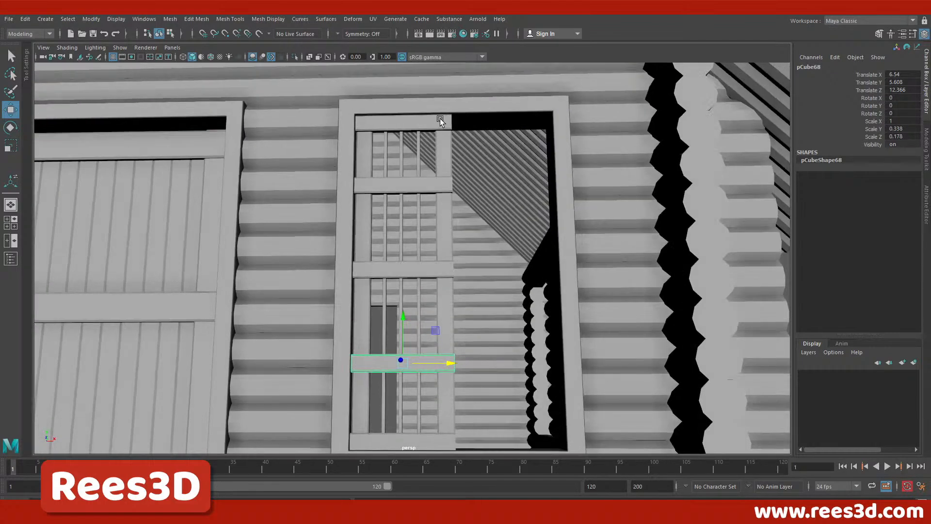
pyautogui.click(440, 124)
pyautogui.click(418, 151)
pyautogui.keyDown('shift'); pyautogui.click(402, 153); pyautogui.keyUp('shift')
pyautogui.keyDown('shift'); pyautogui.click(386, 158); pyautogui.keyUp('shift')
pyautogui.keyDown('shift'); pyautogui.click(373, 159); pyautogui.keyUp('shift')
pyautogui.keyDown('shift'); pyautogui.click(448, 156); pyautogui.keyUp('shift')
pyautogui.click(432, 190)
pyautogui.click(428, 266)
pyautogui.click(427, 357)
pyautogui.click(430, 440)
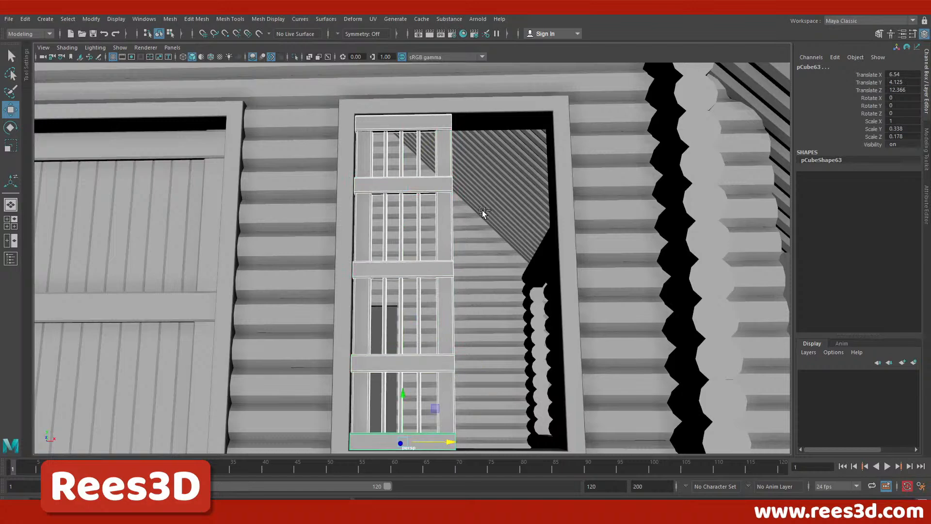
pyautogui.hotkey('ctrl', 'g')
# Center the pivot of the sash group.
pyautogui.keyDown('alt'); pyautogui.moveTo(496, 199); pyautogui.dragTo(325, 289); pyautogui.keyUp('alt')
pyautogui.keyDown('alt'); pyautogui.moveTo(421, 300); pyautogui.dragTo(441, 297); pyautogui.keyUp('alt')
pyautogui.keyDown('alt'); pyautogui.moveTo(418, 258); pyautogui.dragTo(390, 258); pyautogui.keyUp('alt')
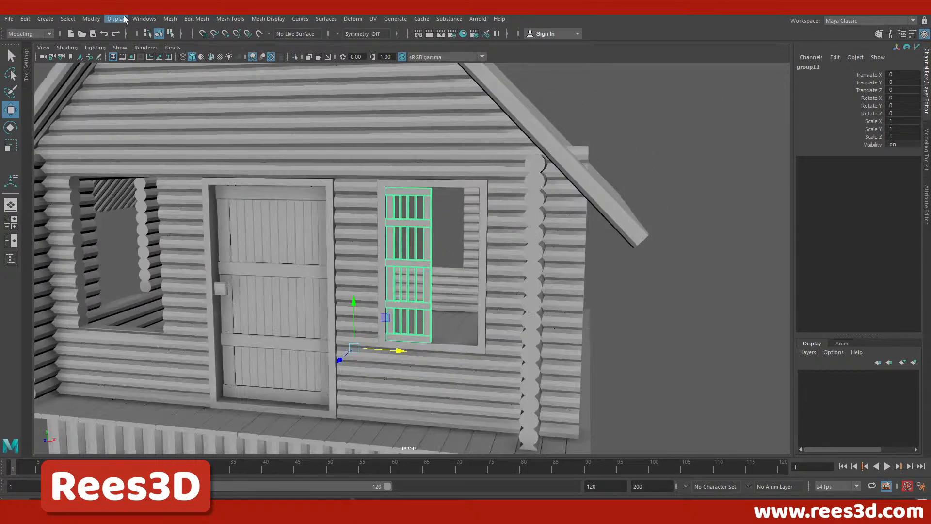
pyautogui.keyDown('alt'); pyautogui.moveTo(394, 351); pyautogui.dragTo(354, 349); pyautogui.keyUp('alt')
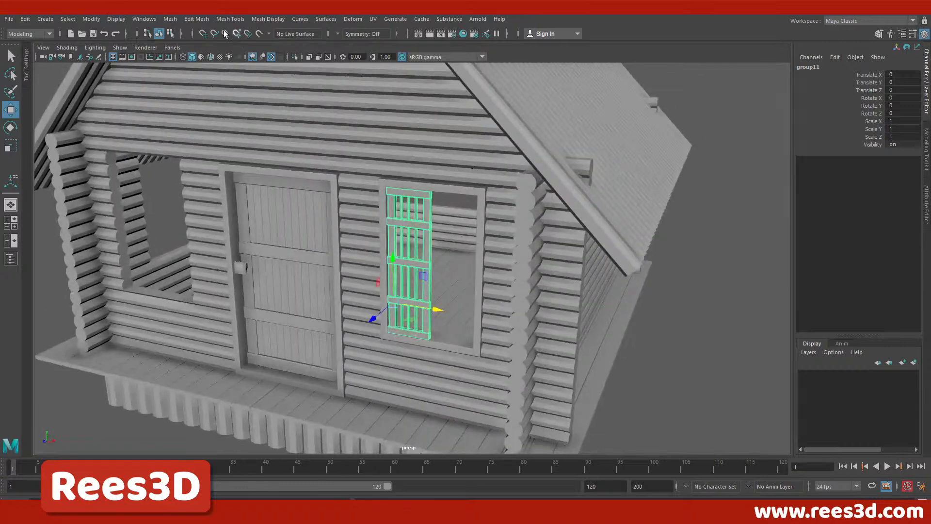
pyautogui.click(91, 19)
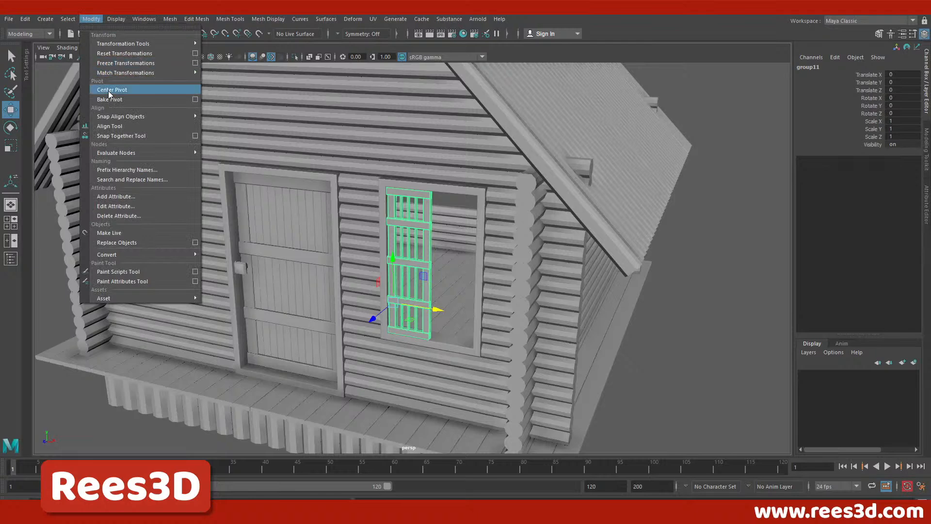
pyautogui.click(108, 66)
# Move the sash group's pivot along X to its outer edge against the window frame, where it would hinge.
pyautogui.keyDown('alt'); pyautogui.moveTo(342, 188); pyautogui.dragTo(427, 269); pyautogui.keyUp('alt')
pyautogui.press('d')
pyautogui.press('space')
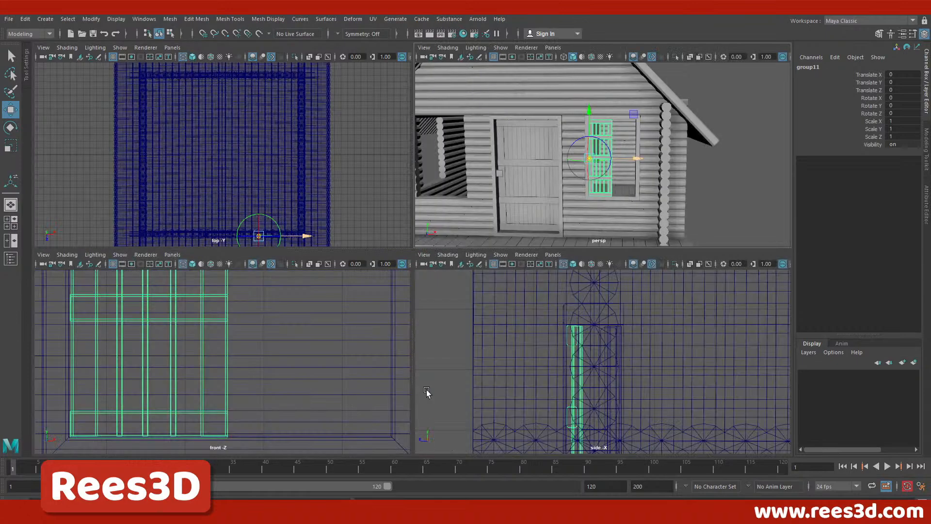
pyautogui.press('space')
pyautogui.scroll(8, 373, 287)
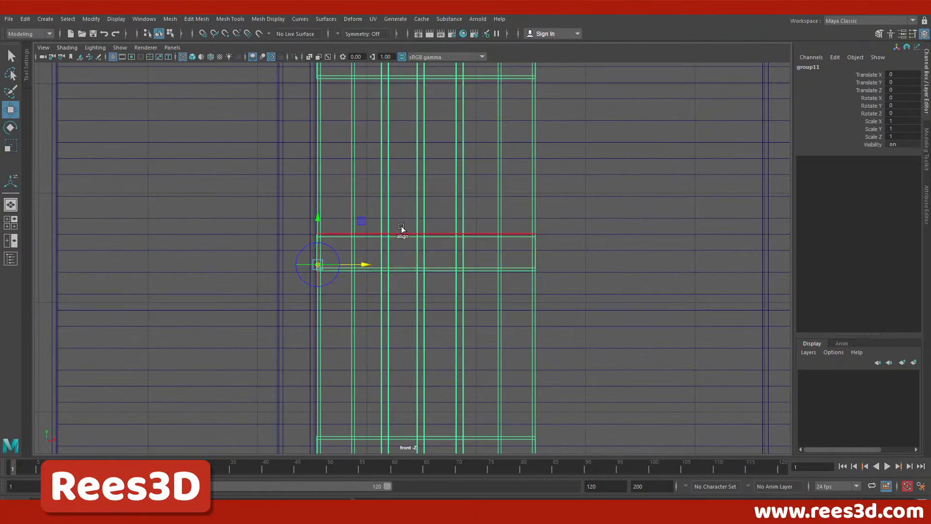
pyautogui.press('space')
pyautogui.press('space')
pyautogui.keyDown('alt'); pyautogui.moveTo(494, 216); pyautogui.dragTo(496, 216); pyautogui.keyUp('alt')
pyautogui.press('d')
# Duplicate the sash group, mirror the copy with Scale X -1 and move it to X 4.036 to fill the window's other half.
pyautogui.keyDown('alt'); pyautogui.moveTo(425, 298); pyautogui.dragTo(430, 305); pyautogui.keyUp('alt')
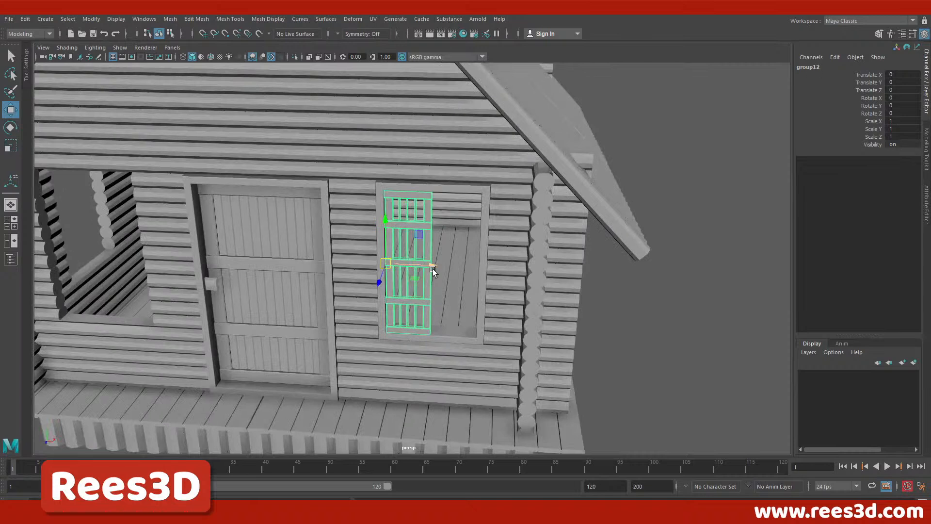
pyautogui.moveTo(435, 267); pyautogui.dragTo(452, 280)
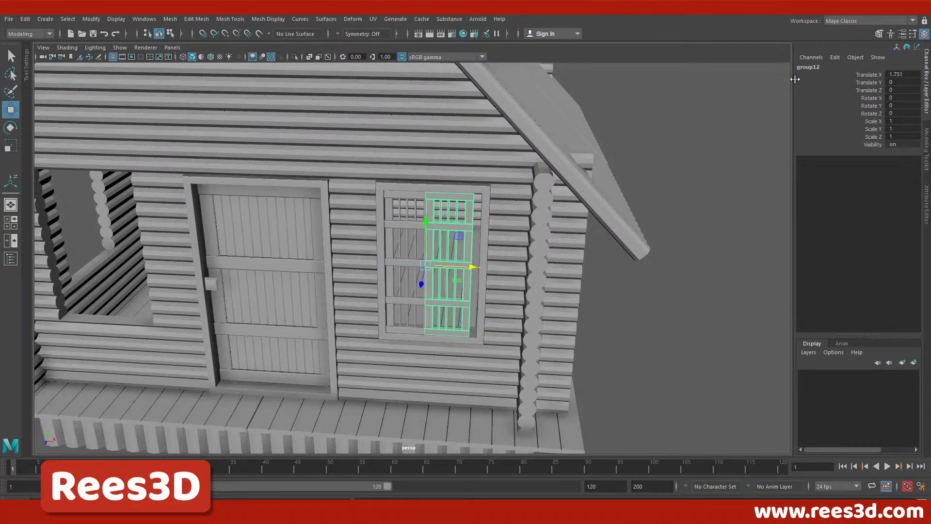
pyautogui.click(896, 120)
pyautogui.press('Return')
pyautogui.moveTo(474, 271); pyautogui.dragTo(528, 286)
pyautogui.keyDown('alt'); pyautogui.moveTo(509, 257); pyautogui.dragTo(669, 304, button='right'); pyautogui.keyUp('alt')
pyautogui.keyDown('alt'); pyautogui.moveTo(541, 294); pyautogui.dragTo(458, 271, button='middle'); pyautogui.keyUp('alt')
pyautogui.keyDown('alt'); pyautogui.moveTo(458, 270); pyautogui.dragTo(580, 265); pyautogui.keyUp('alt')
pyautogui.keyDown('alt'); pyautogui.moveTo(567, 275); pyautogui.dragTo(286, 267, button='right'); pyautogui.keyUp('alt')
pyautogui.keyDown('alt'); pyautogui.moveTo(286, 272); pyautogui.dragTo(443, 276); pyautogui.keyUp('alt')
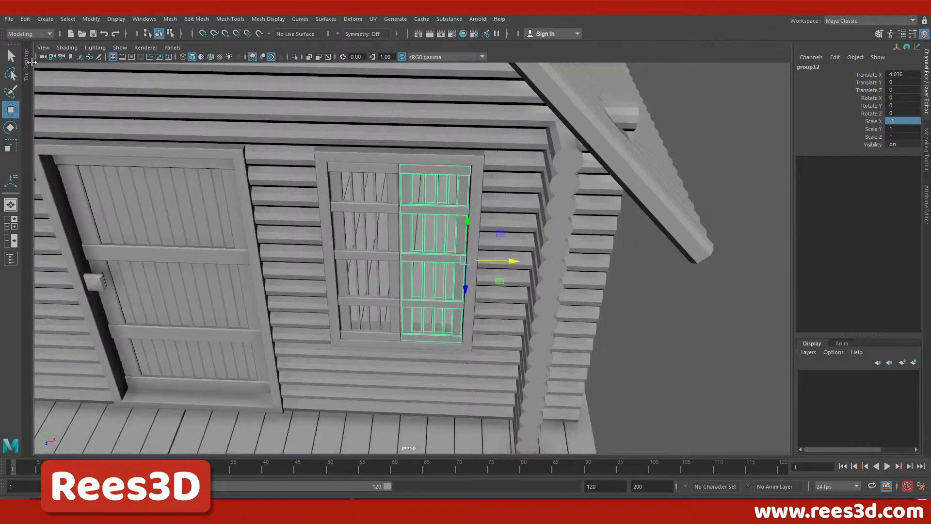
# Open the Outliner and select both sash groups, group11 and group12.
pyautogui.click(144, 19)
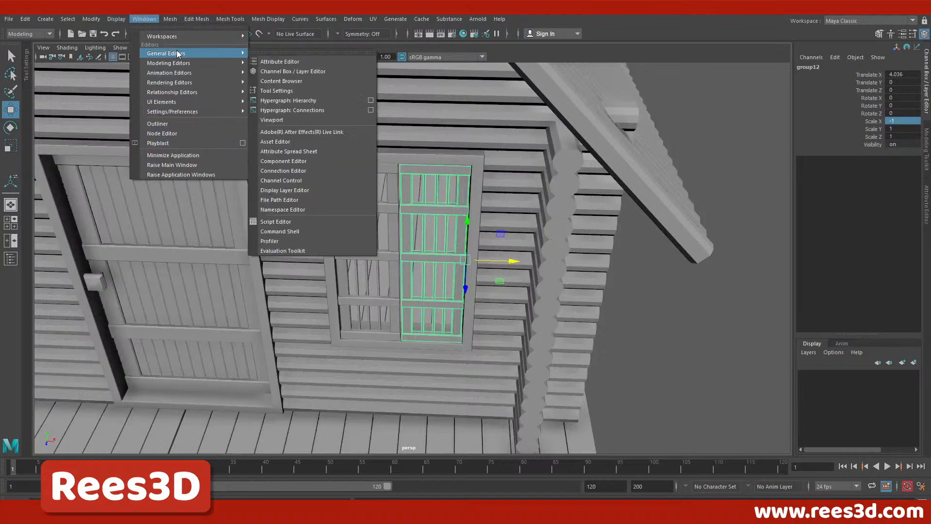
pyautogui.click(171, 125)
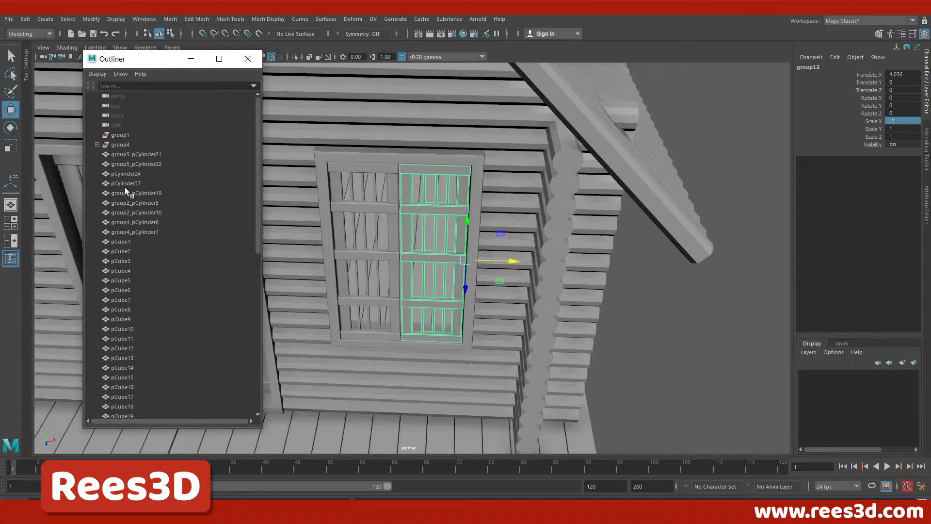
pyautogui.scroll(-10, 206, 305)
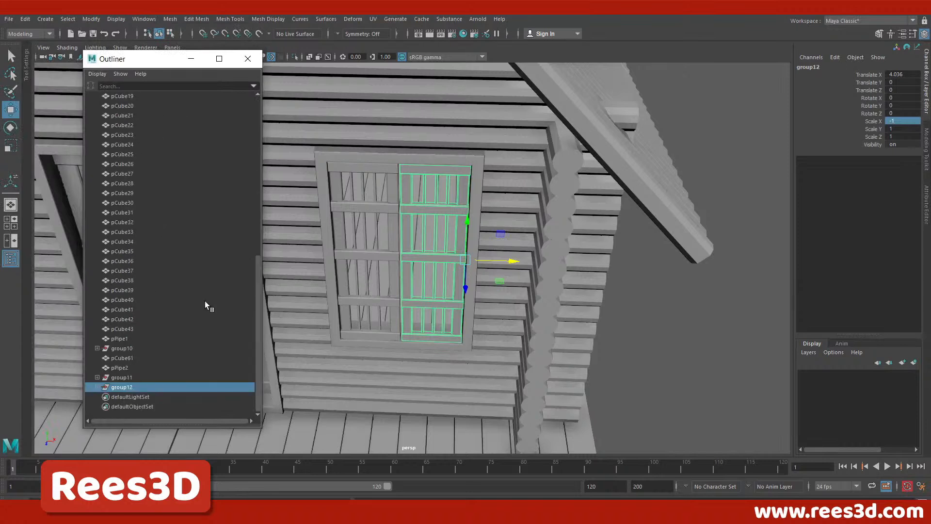
pyautogui.click(125, 378)
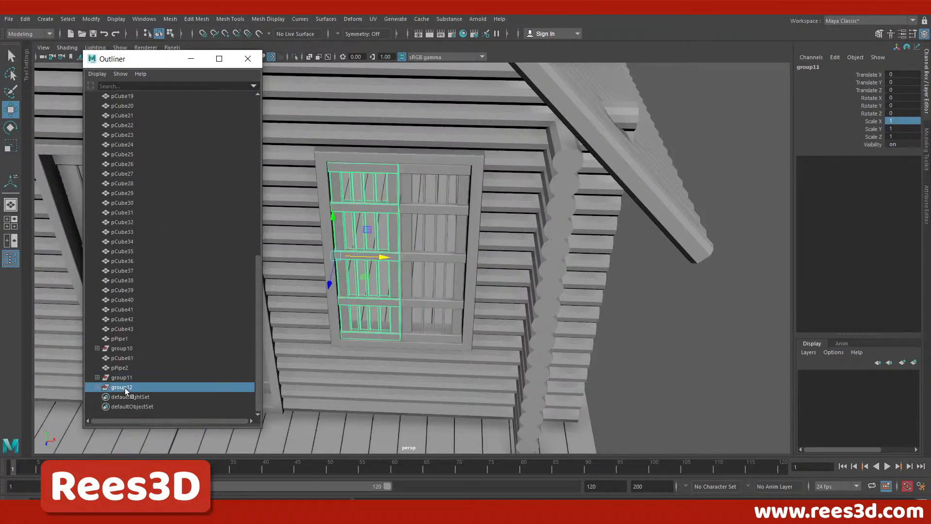
pyautogui.click(125, 388)
pyautogui.keyDown('ctrl'); pyautogui.click(126, 379); pyautogui.keyUp('ctrl')
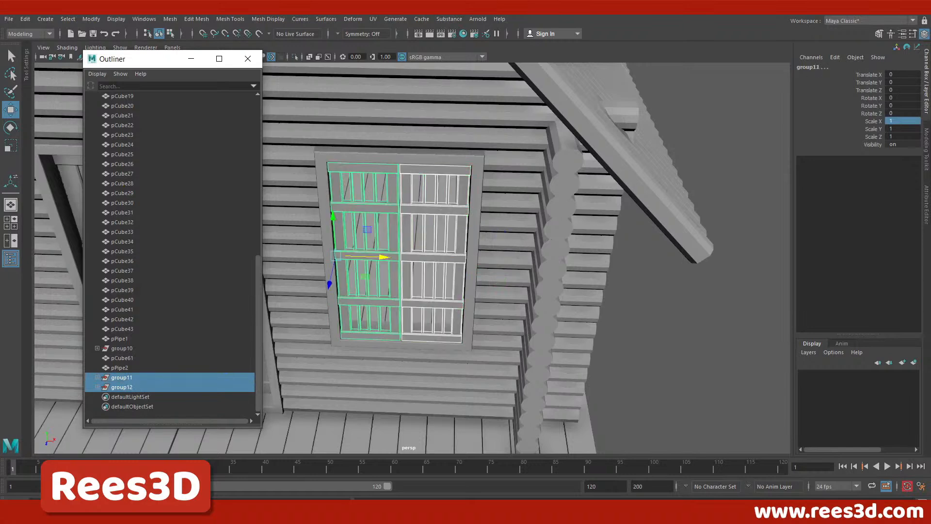
# Try rotating both sash groups open about their hinge-side pivots.
pyautogui.click(10, 128)
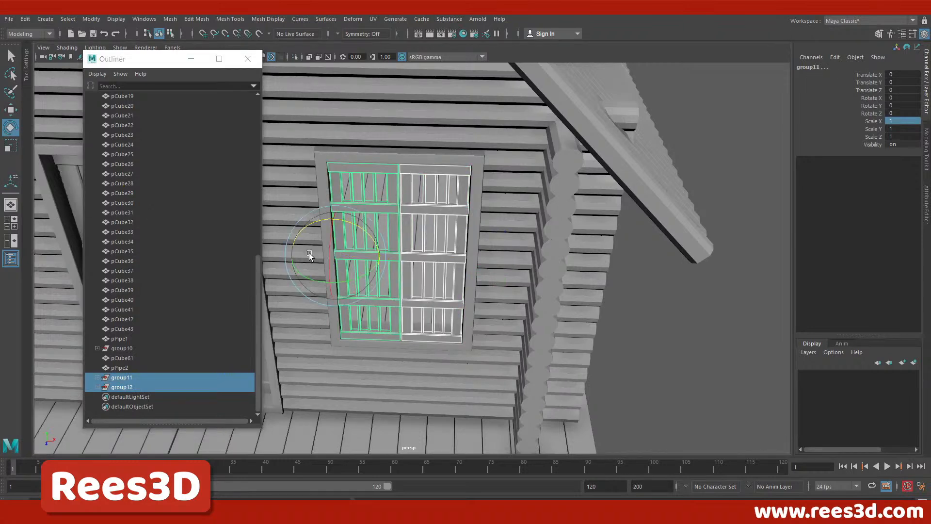
pyautogui.moveTo(348, 276); pyautogui.dragTo(510, 236)
pyautogui.hotkey('ctrl', 'z')
pyautogui.moveTo(364, 270); pyautogui.dragTo(407, 254)
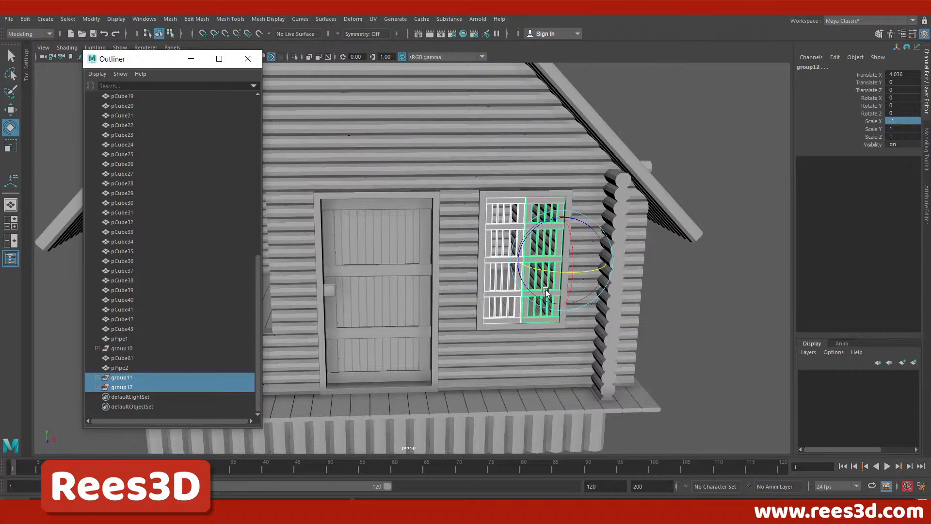
# Try moving duplicates of both sash groups toward the opening on the other side of the door, and delete the duplicates.
pyautogui.hotkey('ctrl', 'd')
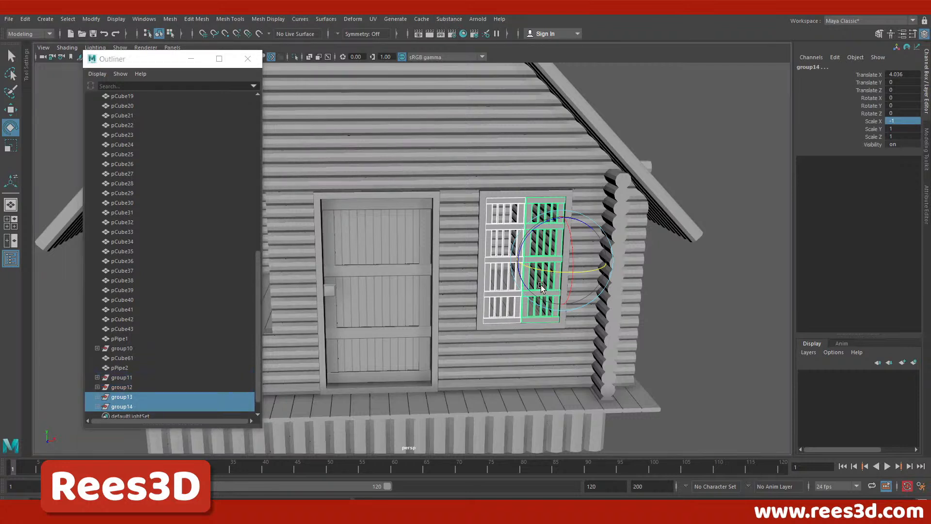
pyautogui.scroll(-1, 150, 389)
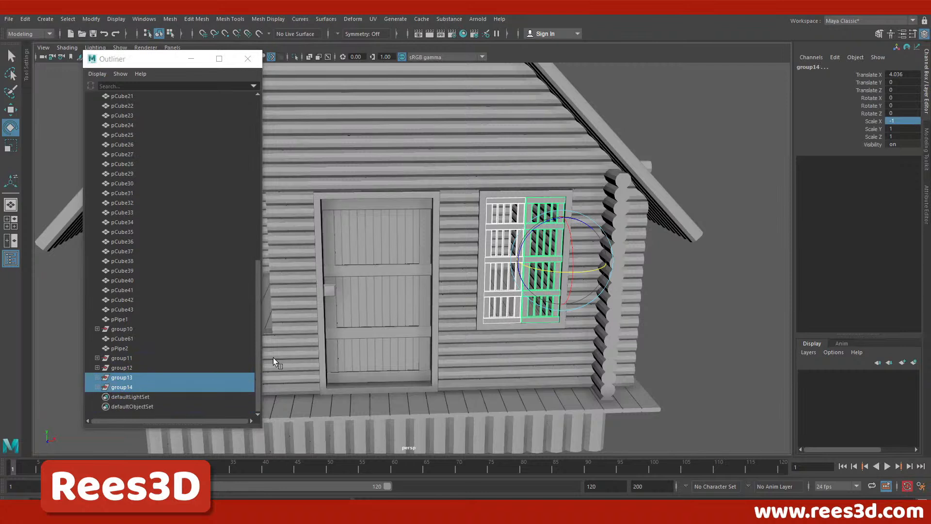
pyautogui.moveTo(180, 65); pyautogui.dragTo(390, 347)
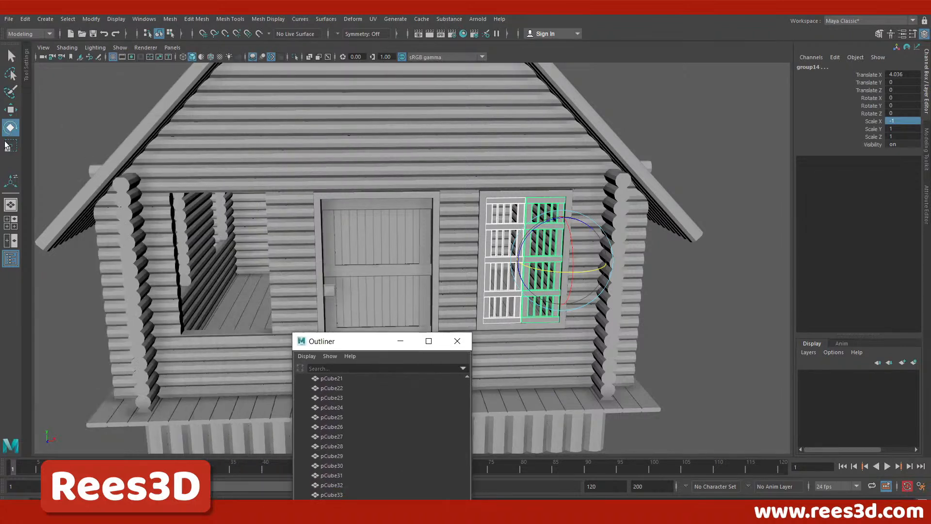
pyautogui.click(11, 110)
pyautogui.moveTo(598, 260); pyautogui.dragTo(453, 338)
pyautogui.hotkey('ctrl', 'z')
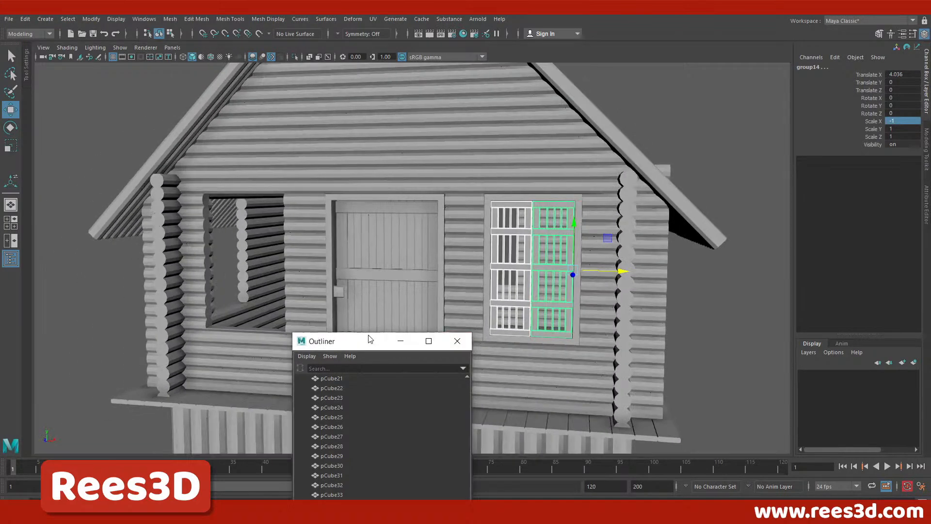
pyautogui.moveTo(375, 343); pyautogui.dragTo(225, 38)
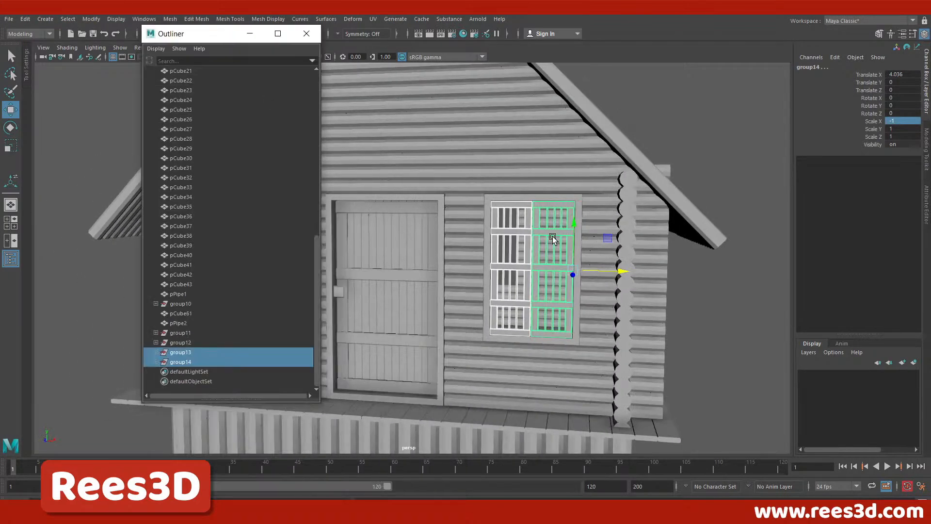
pyautogui.press('Delete')
# Group the window frame pPipe2 with both sash groups and rename the new group Window.
pyautogui.click(180, 342)
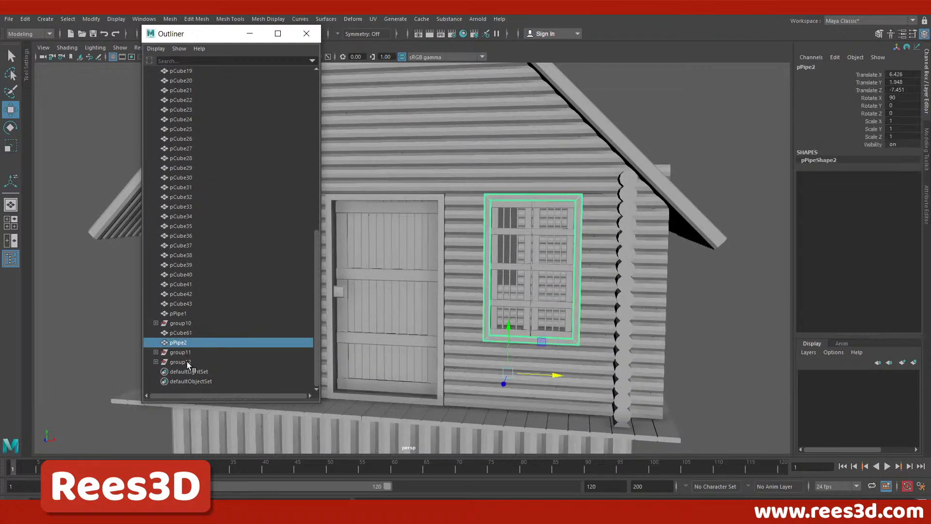
pyautogui.keyDown('shift'); pyautogui.click(187, 361); pyautogui.keyUp('shift')
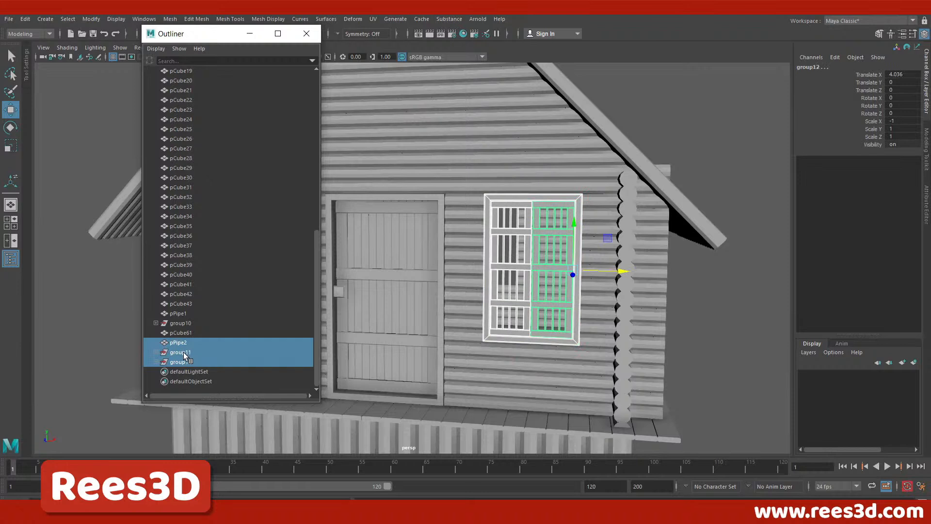
pyautogui.hotkey('ctrl', 'g')
pyautogui.doubleClick(185, 362)
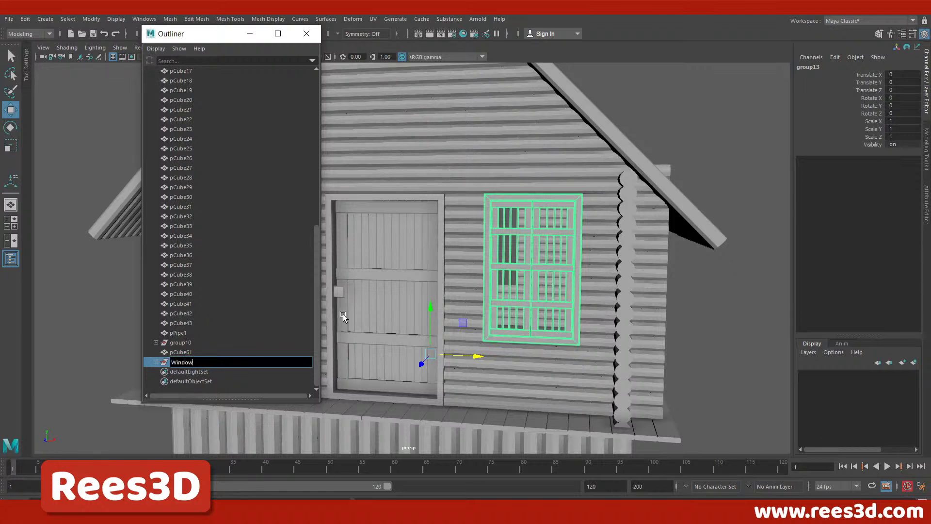
pyautogui.press('Return')
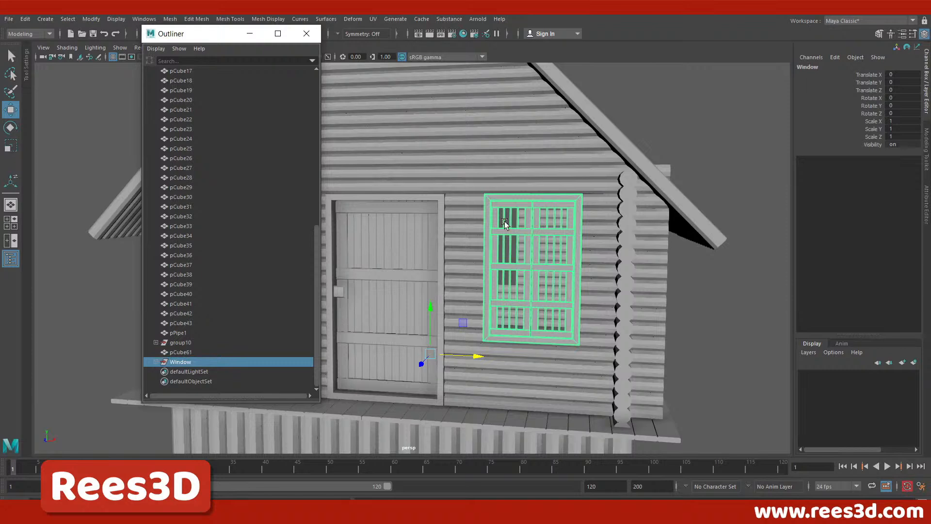
# Center the pivot of the Window group.
pyautogui.keyDown('alt'); pyautogui.moveTo(551, 338); pyautogui.dragTo(557, 292); pyautogui.keyUp('alt')
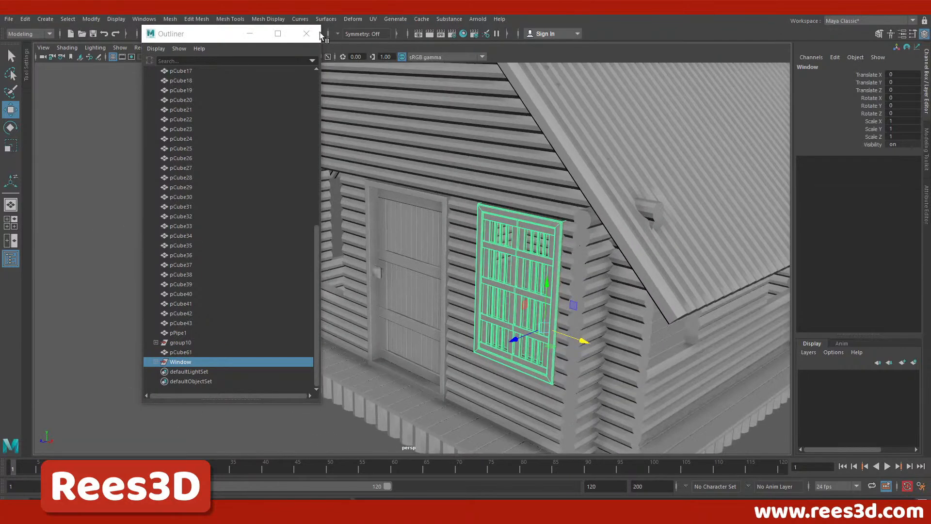
pyautogui.click(92, 18)
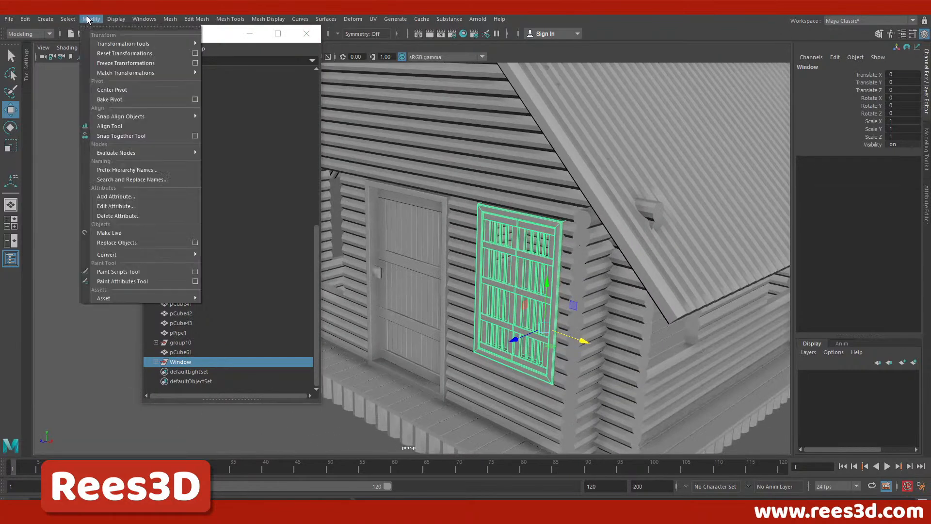
pyautogui.click(114, 94)
pyautogui.keyDown('alt'); pyautogui.moveTo(391, 237); pyautogui.dragTo(376, 348); pyautogui.keyUp('alt')
pyautogui.hotkey('ctrl', 'g')
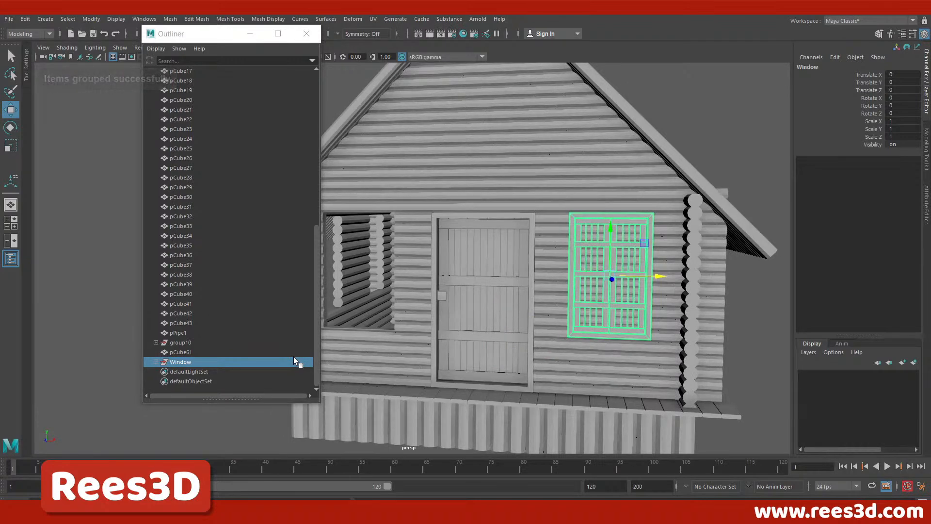
# Duplicate the Window group, move the copy to X -15.476 in the opening on the door's other side, and close the Outliner.
pyautogui.hotkey('ctrl', 'd')
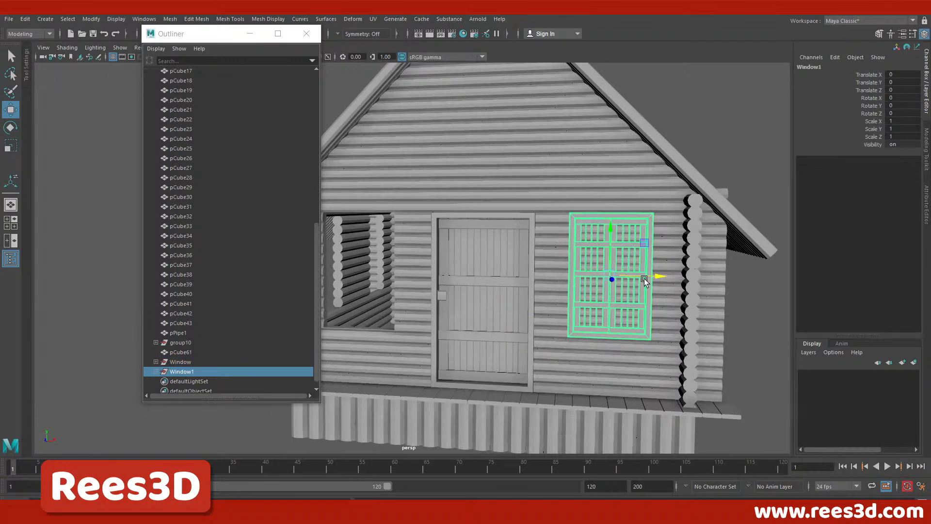
pyautogui.moveTo(644, 279); pyautogui.dragTo(538, 281)
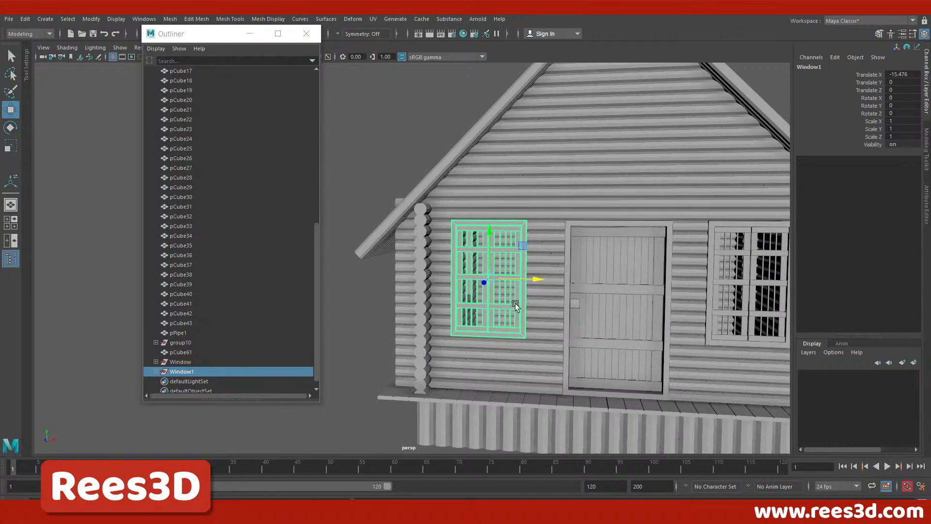
pyautogui.press('space')
pyautogui.press('space')
pyautogui.click(306, 33)
# Examine the copied window's fit in the front wireframe view and around the shaded cabin.
pyautogui.scroll(-10, 338, 284)
pyautogui.keyDown('alt'); pyautogui.moveTo(364, 284); pyautogui.dragTo(589, 271, button='middle'); pyautogui.keyUp('alt')
pyautogui.scroll(3, 379, 266)
pyautogui.keyDown('alt'); pyautogui.moveTo(408, 280); pyautogui.dragTo(584, 278, button='middle'); pyautogui.keyUp('alt')
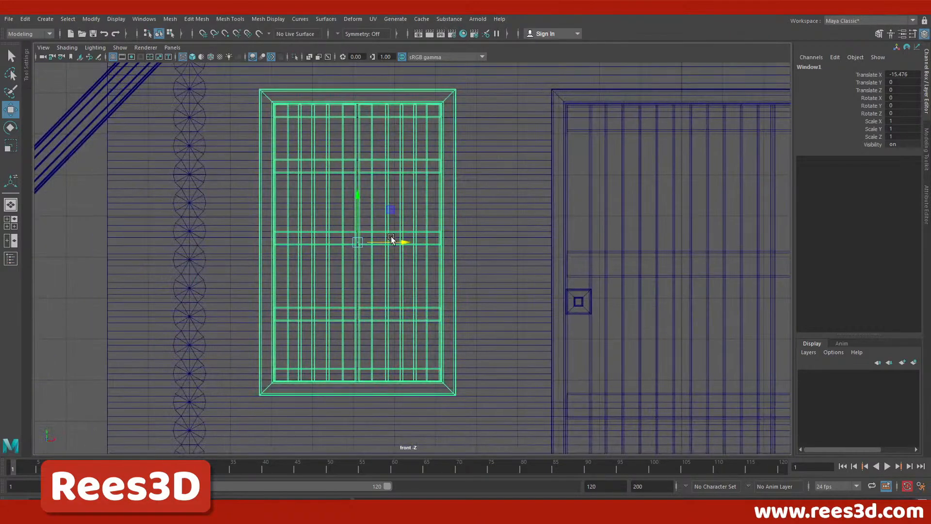
pyautogui.scroll(3, 443, 267)
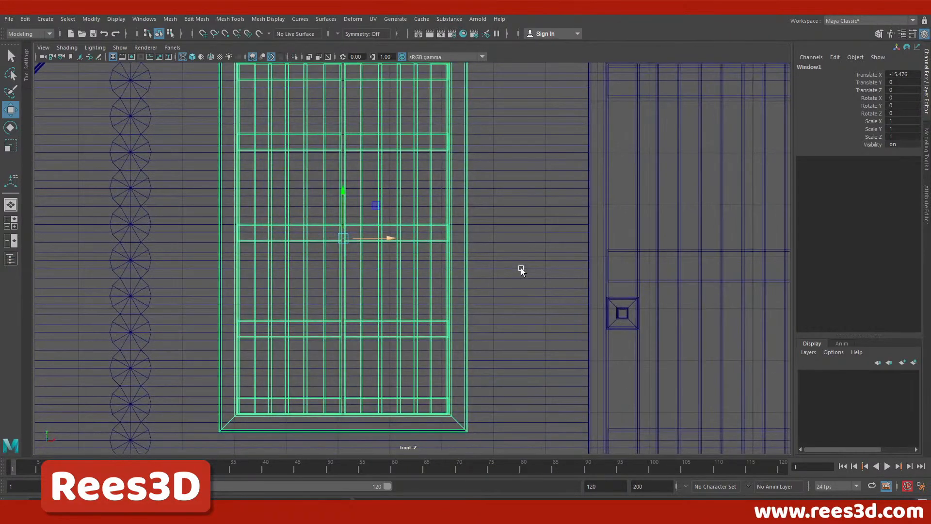
pyautogui.press('space')
pyautogui.press('space')
pyautogui.scroll(-2, 609, 264)
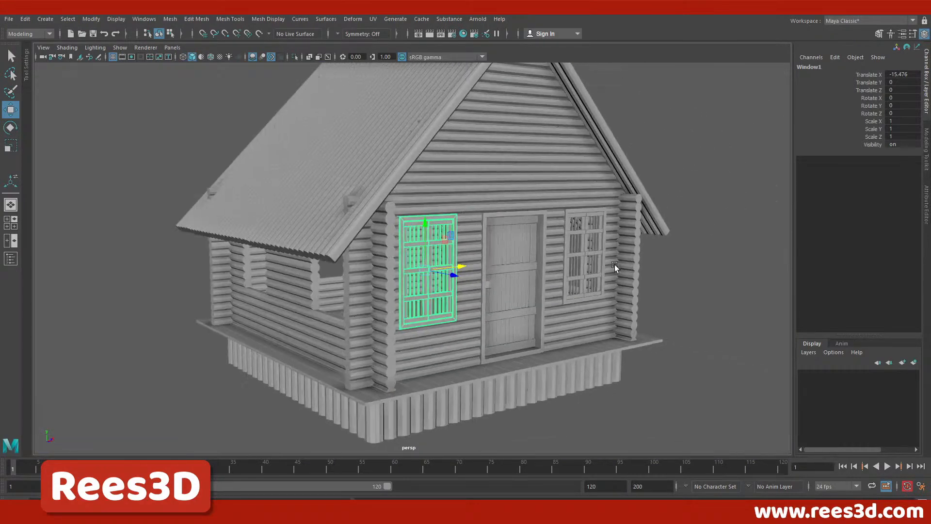
pyautogui.click(693, 266)
pyautogui.keyDown('alt'); pyautogui.moveTo(694, 267); pyautogui.dragTo(543, 320); pyautogui.keyUp('alt')
pyautogui.keyDown('alt'); pyautogui.moveTo(627, 322); pyautogui.dragTo(539, 300, button='middle'); pyautogui.keyUp('alt')
pyautogui.keyDown('alt'); pyautogui.moveTo(540, 300); pyautogui.dragTo(560, 350); pyautogui.keyUp('alt')
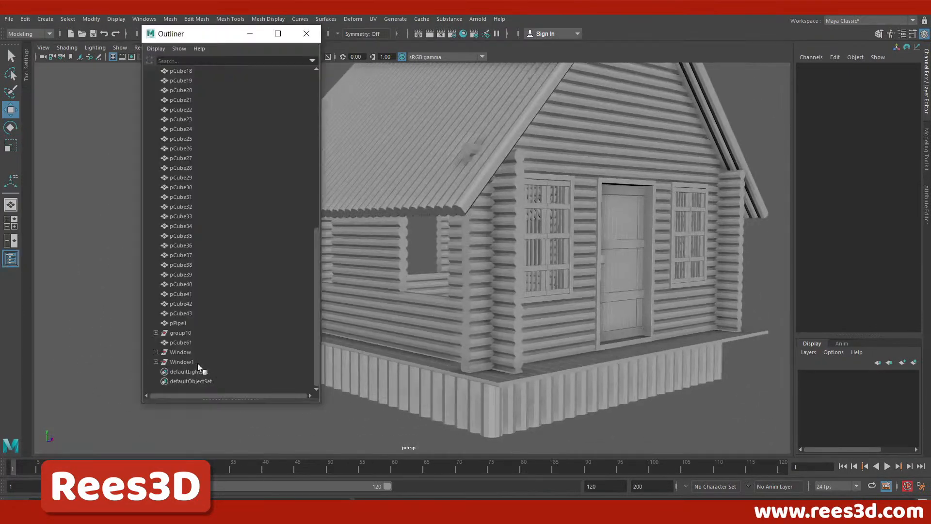
# Duplicate Window1, move the copy outside the side wall to X -24.337 and set its Rotate Y to 90.
pyautogui.click(185, 351)
pyautogui.keyDown('shift'); pyautogui.click(184, 362); pyautogui.keyUp('shift')
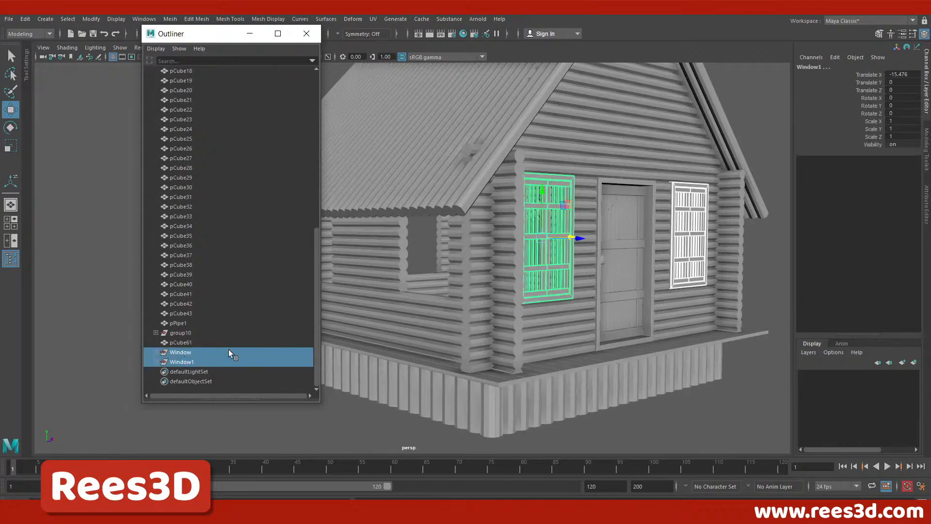
pyautogui.click(171, 362)
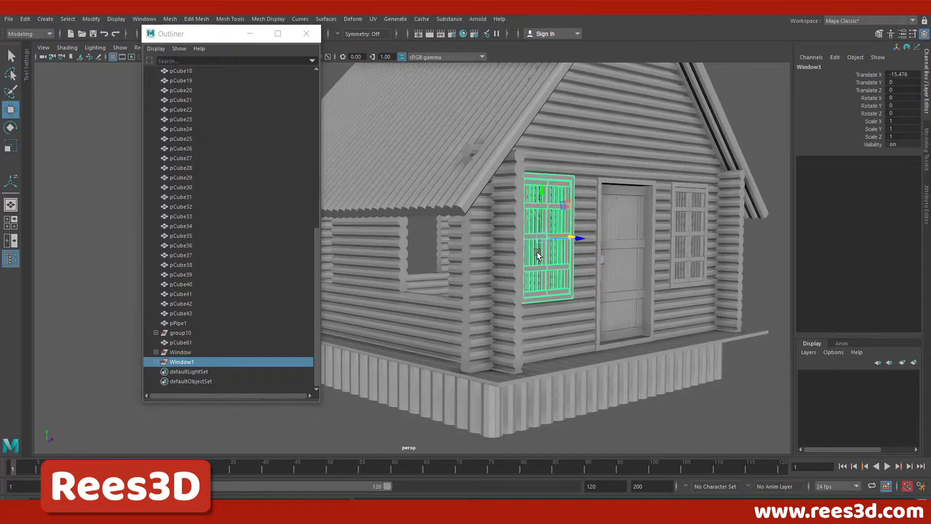
pyautogui.hotkey('ctrl', 'd')
pyautogui.keyDown('alt'); pyautogui.moveTo(537, 253); pyautogui.dragTo(525, 284); pyautogui.keyUp('alt')
pyautogui.keyDown('alt'); pyautogui.moveTo(544, 334); pyautogui.dragTo(412, 282); pyautogui.keyUp('alt')
pyautogui.press('e')
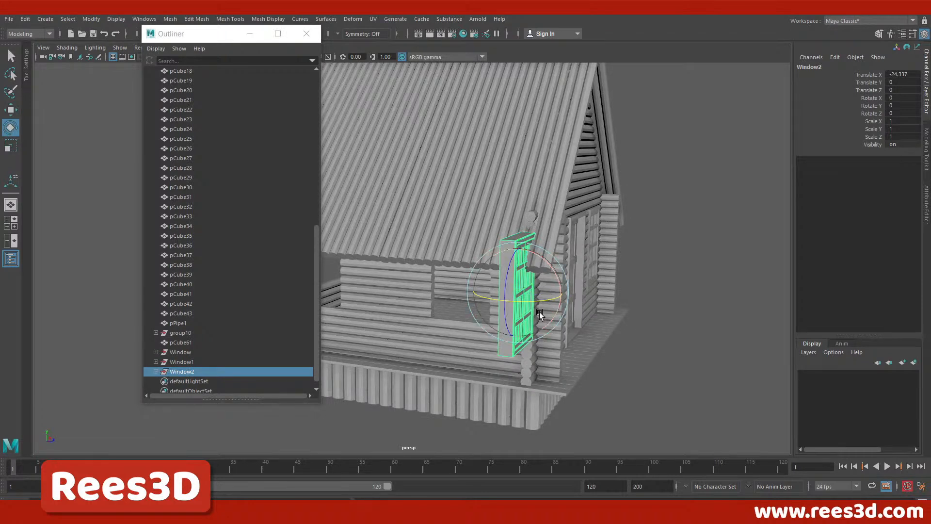
pyautogui.moveTo(478, 294); pyautogui.dragTo(471, 280)
pyautogui.click(911, 104)
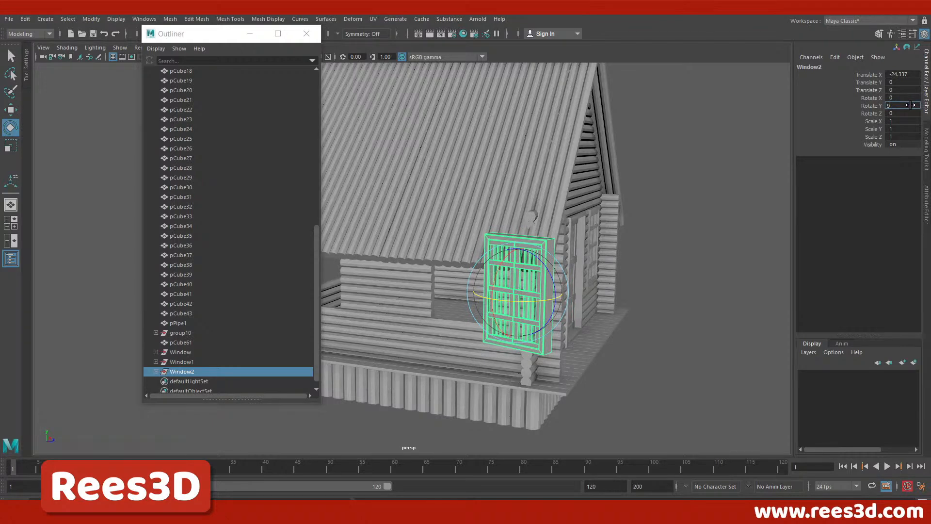
pyautogui.keyDown('alt'); pyautogui.moveTo(773, 153); pyautogui.dragTo(617, 252); pyautogui.keyUp('alt')
# Move the rotated window copy along Z to -5.638 to line it up with the nearer side-wall opening.
pyautogui.press('w')
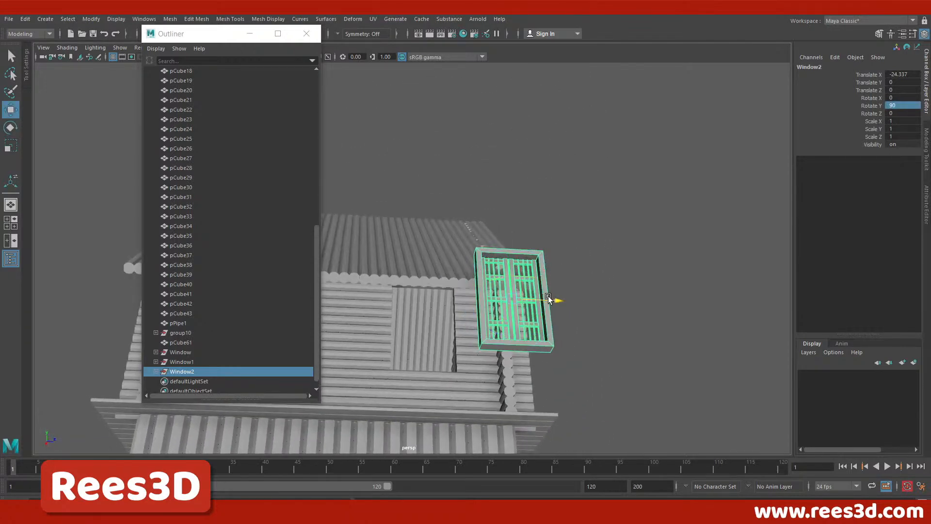
pyautogui.moveTo(548, 298); pyautogui.dragTo(461, 299)
pyautogui.press('space')
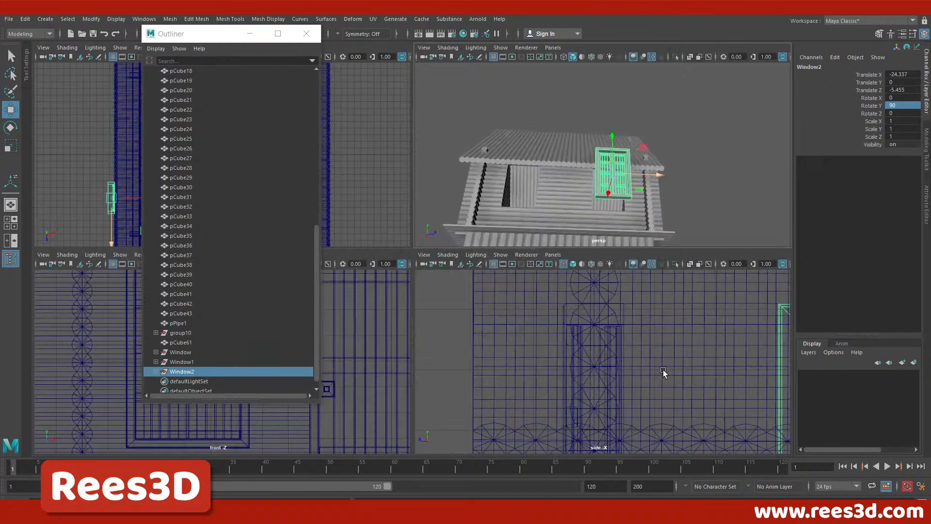
pyautogui.keyDown('alt'); pyautogui.moveTo(663, 370); pyautogui.dragTo(539, 391, button='right'); pyautogui.keyUp('alt')
pyautogui.keyDown('alt'); pyautogui.moveTo(682, 409); pyautogui.dragTo(530, 339, button='middle'); pyautogui.keyUp('alt')
pyautogui.keyDown('alt'); pyautogui.moveTo(606, 374); pyautogui.dragTo(686, 403, button='right'); pyautogui.keyUp('alt')
pyautogui.moveTo(485, 337); pyautogui.dragTo(488, 338)
pyautogui.scroll(-5, 636, 349)
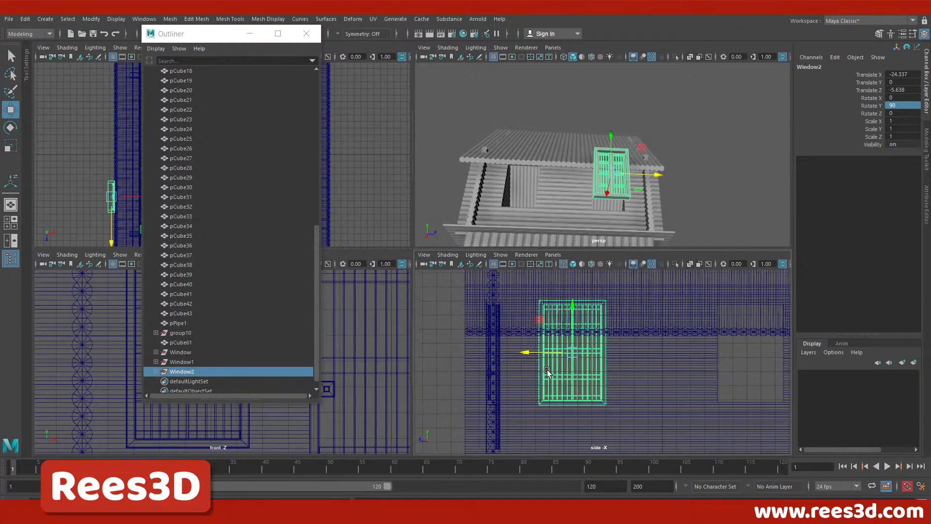
pyautogui.keyDown('alt'); pyautogui.moveTo(648, 376); pyautogui.dragTo(624, 369, button='middle'); pyautogui.keyUp('alt')
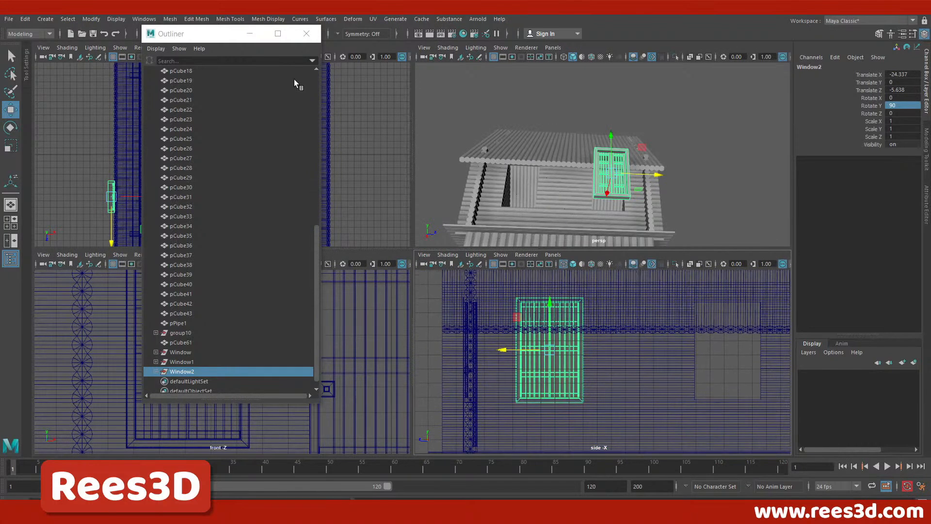
# Dock and collapse the Outliner, and move the window copy along X to -19.793 into the side wall.
pyautogui.moveTo(232, 36); pyautogui.dragTo(32, 155)
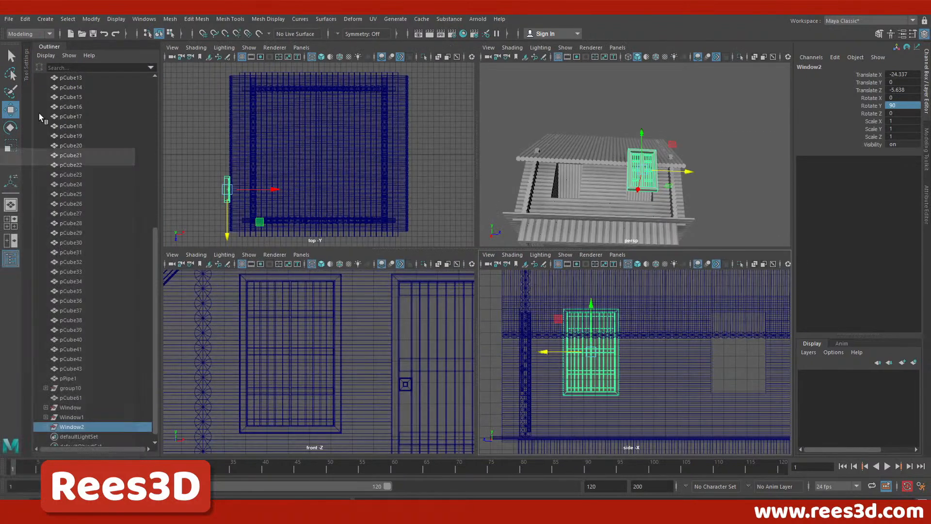
pyautogui.click(49, 47)
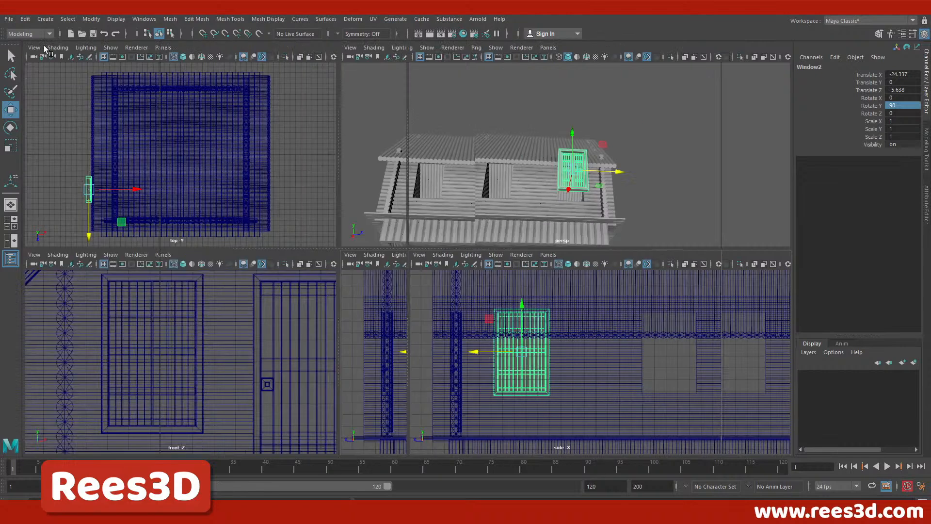
pyautogui.keyDown('alt'); pyautogui.moveTo(318, 390); pyautogui.dragTo(237, 381, button='right'); pyautogui.keyUp('alt')
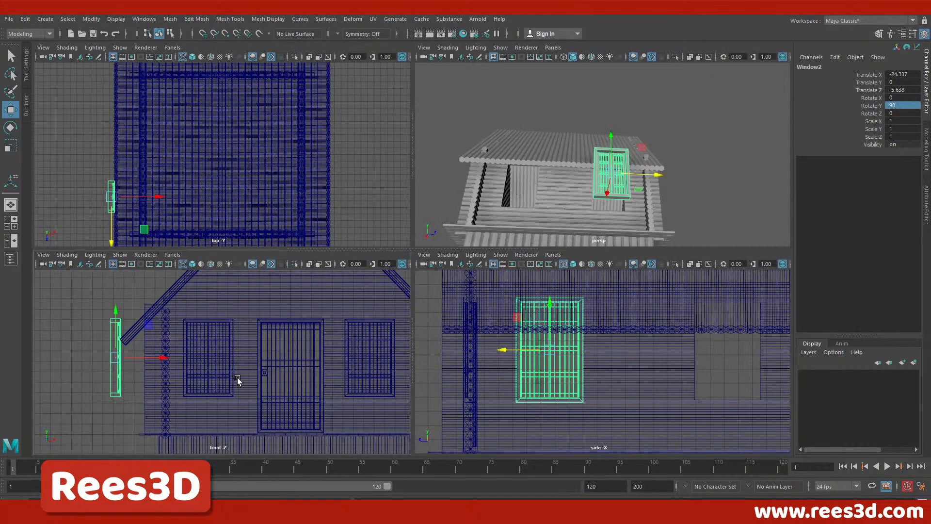
pyautogui.keyDown('alt'); pyautogui.moveTo(157, 370); pyautogui.dragTo(268, 380, button='middle'); pyautogui.keyUp('alt')
pyautogui.keyDown('alt'); pyautogui.moveTo(268, 380); pyautogui.dragTo(275, 376, button='right'); pyautogui.keyUp('alt')
pyautogui.moveTo(276, 372); pyautogui.dragTo(328, 386)
# Turn the side window to face outward with Rotate Y -90 and adjust its X position to -19.587.
pyautogui.keyDown('alt'); pyautogui.moveTo(688, 186); pyautogui.dragTo(616, 201); pyautogui.keyUp('alt')
pyautogui.keyDown('alt'); pyautogui.moveTo(616, 202); pyautogui.dragTo(723, 193, button='right'); pyautogui.keyUp('alt')
pyautogui.keyDown('alt'); pyautogui.moveTo(723, 193); pyautogui.dragTo(680, 182); pyautogui.keyUp('alt')
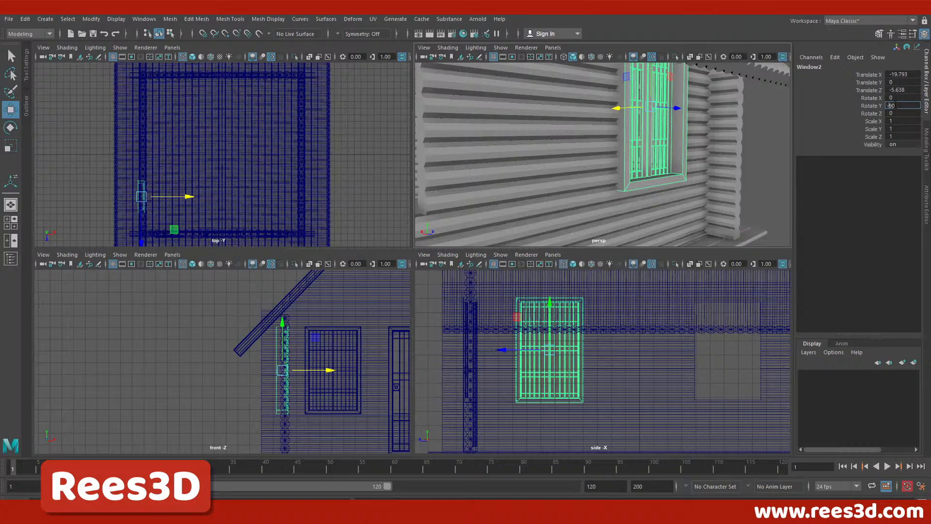
pyautogui.press('Return')
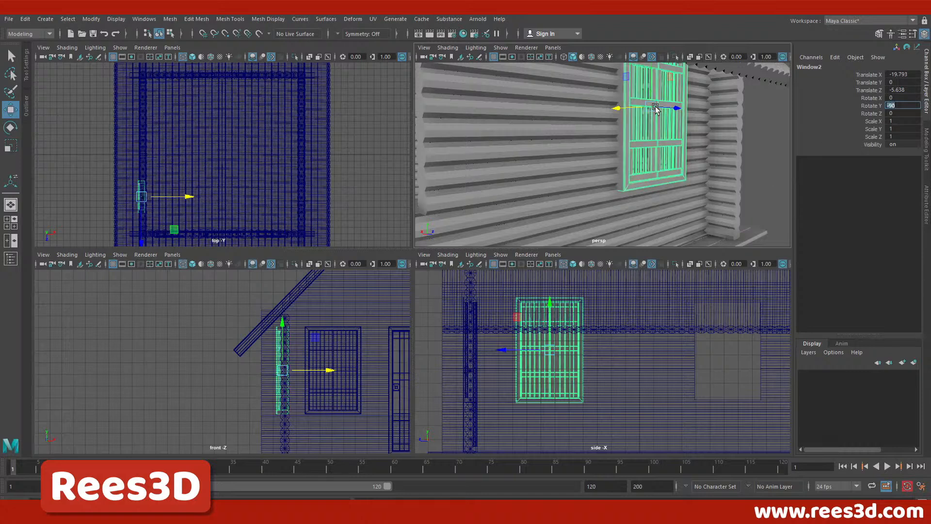
pyautogui.moveTo(324, 372); pyautogui.dragTo(326, 378)
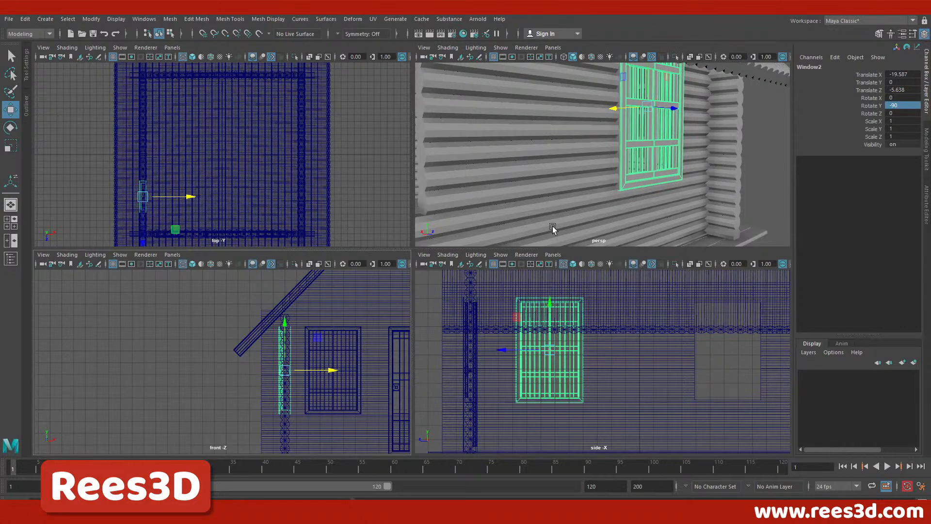
# Duplicate the side window and move the copy along Z to -18.22 into the second opening of the same wall.
pyautogui.keyDown('alt'); pyautogui.moveTo(552, 226); pyautogui.dragTo(439, 171, button='right'); pyautogui.keyUp('alt')
pyautogui.keyDown('alt'); pyautogui.moveTo(558, 206); pyautogui.dragTo(486, 195); pyautogui.keyUp('alt')
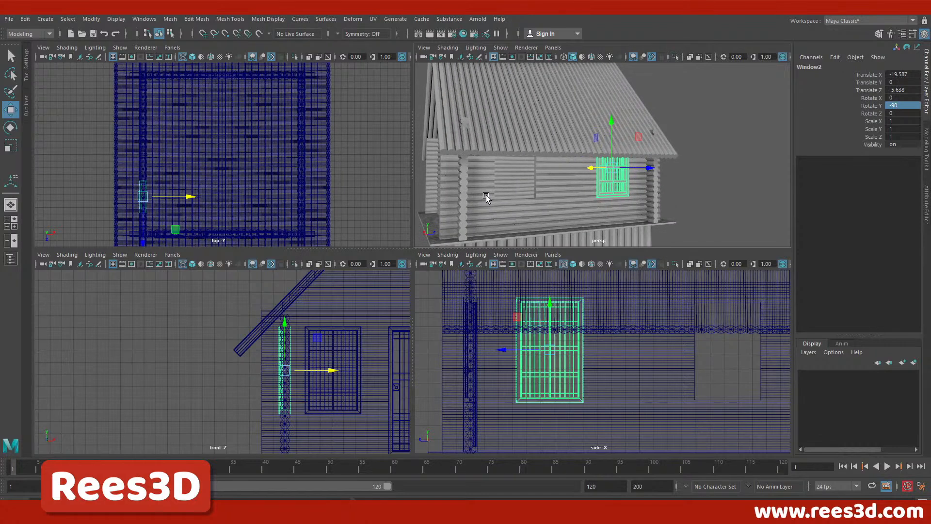
pyautogui.keyDown('alt'); pyautogui.moveTo(640, 210); pyautogui.dragTo(546, 177); pyautogui.keyUp('alt')
pyautogui.keyDown('alt'); pyautogui.moveTo(323, 384); pyautogui.dragTo(58, 322, button='middle'); pyautogui.keyUp('alt')
pyautogui.keyDown('alt'); pyautogui.moveTo(621, 366); pyautogui.dragTo(502, 344, button='middle'); pyautogui.keyUp('alt')
pyautogui.keyDown('alt'); pyautogui.moveTo(641, 386); pyautogui.dragTo(736, 392, button='right'); pyautogui.keyUp('alt')
pyautogui.keyDown('alt'); pyautogui.moveTo(626, 180); pyautogui.dragTo(483, 168, button='right'); pyautogui.keyUp('alt')
pyautogui.keyDown('alt'); pyautogui.moveTo(483, 169); pyautogui.dragTo(763, 176); pyautogui.keyUp('alt')
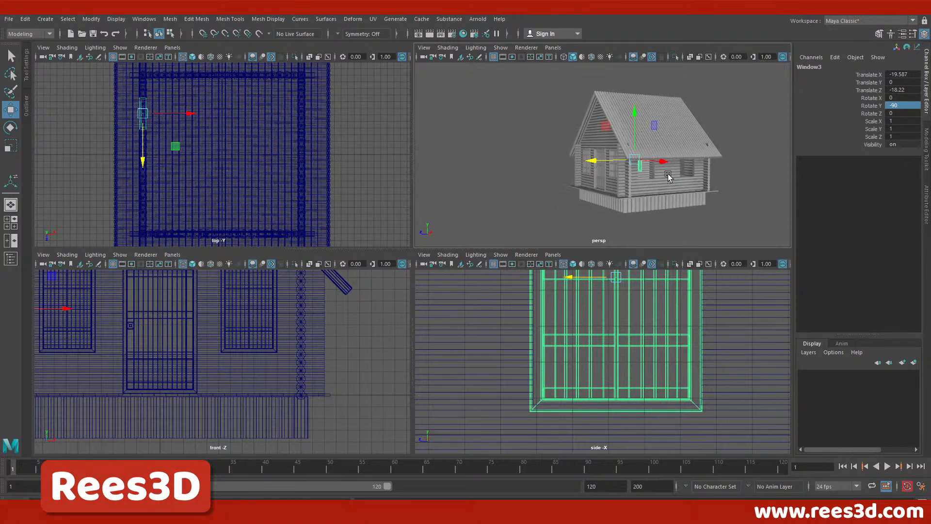
pyautogui.keyDown('alt'); pyautogui.moveTo(671, 178); pyautogui.dragTo(692, 180); pyautogui.keyUp('alt')
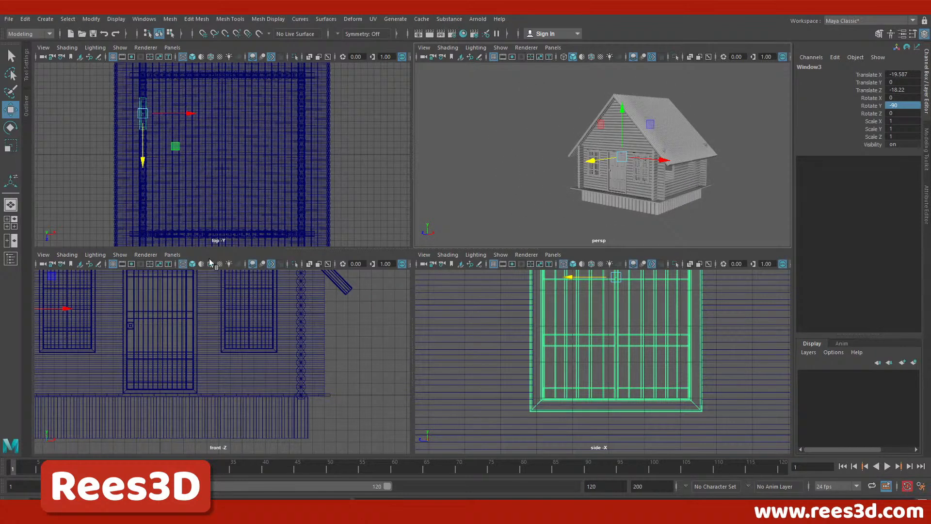
# Select both side windows, Window2 and Window3, in the Outliner and duplicate them.
pyautogui.click(28, 103)
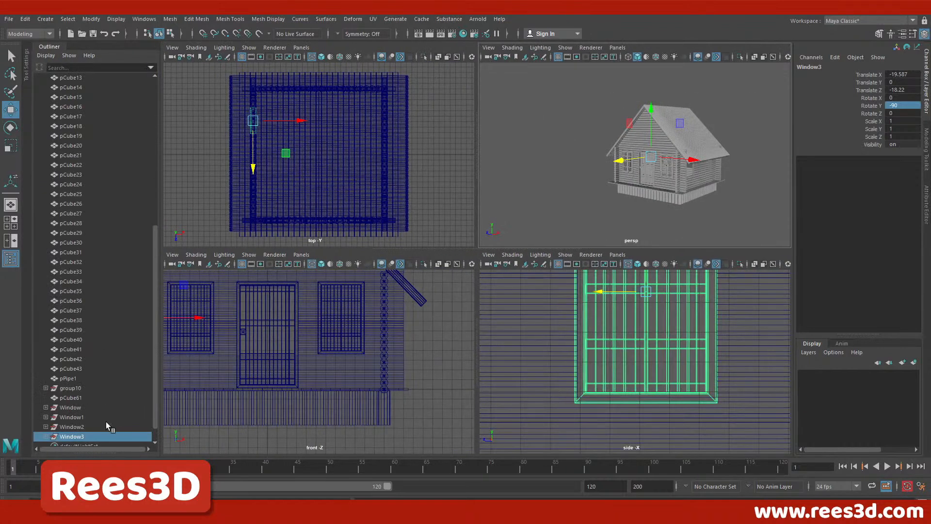
pyautogui.keyDown('shift'); pyautogui.click(71, 408); pyautogui.keyUp('shift')
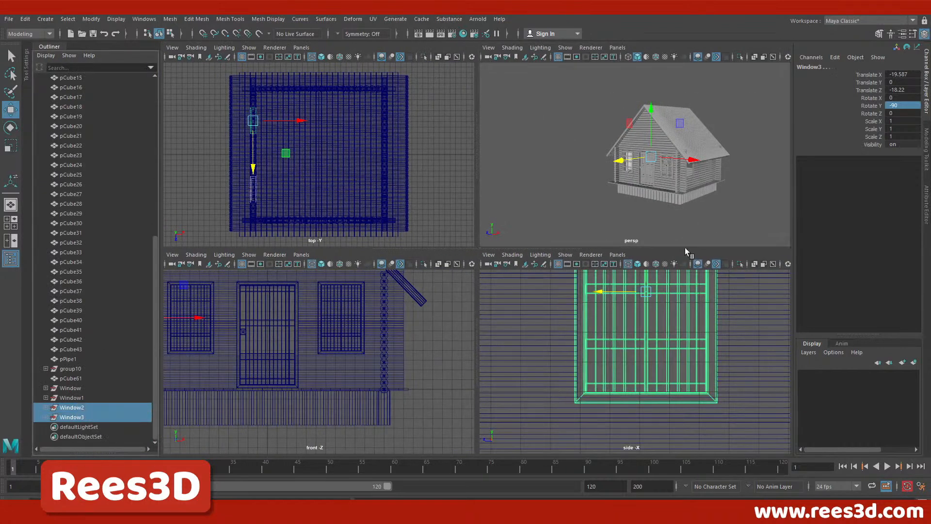
pyautogui.hotkey('ctrl', 'd')
# Display the cabin as wireframe in an enlarged perspective view and examine the duplicated windows and the opposite wall.
pyautogui.keyDown('alt'); pyautogui.moveTo(709, 168); pyautogui.dragTo(693, 188); pyautogui.keyUp('alt')
pyautogui.keyDown('alt'); pyautogui.moveTo(574, 195); pyautogui.dragTo(757, 221, button='right'); pyautogui.keyUp('alt')
pyautogui.keyDown('alt'); pyautogui.moveTo(757, 221); pyautogui.dragTo(655, 143, button='middle'); pyautogui.keyUp('alt')
pyautogui.keyDown('alt'); pyautogui.moveTo(655, 143); pyautogui.dragTo(600, 161); pyautogui.keyUp('alt')
pyautogui.keyDown('alt'); pyautogui.moveTo(600, 161); pyautogui.dragTo(567, 154, button='right'); pyautogui.keyUp('alt')
pyautogui.keyDown('alt'); pyautogui.moveTo(566, 154); pyautogui.dragTo(517, 194); pyautogui.keyUp('alt')
pyautogui.press('4')
pyautogui.press('space')
pyautogui.keyDown('alt'); pyautogui.moveTo(518, 194); pyautogui.dragTo(597, 250, button='right'); pyautogui.keyUp('alt')
pyautogui.keyDown('alt'); pyautogui.moveTo(597, 250); pyautogui.dragTo(628, 260, button='middle'); pyautogui.keyUp('alt')
pyautogui.keyDown('alt'); pyautogui.moveTo(628, 260); pyautogui.dragTo(527, 261); pyautogui.keyUp('alt')
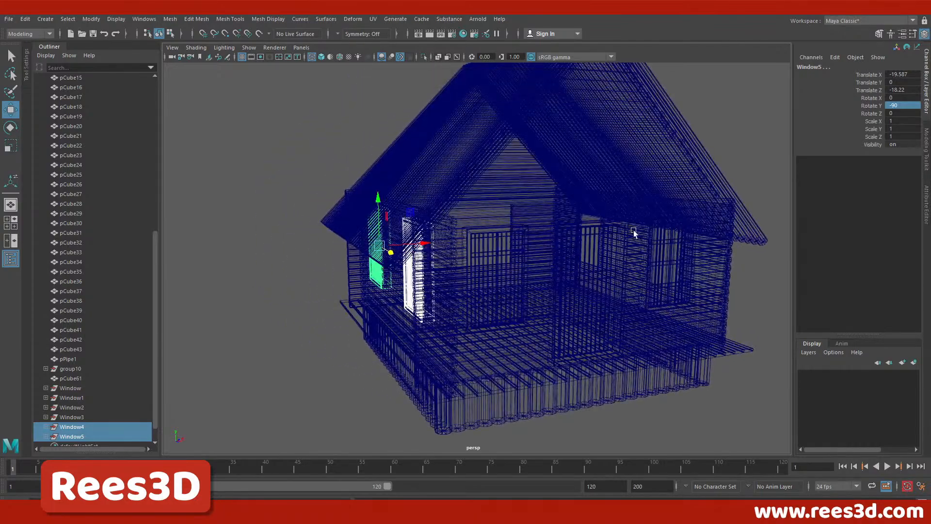
pyautogui.keyDown('alt'); pyautogui.moveTo(576, 294); pyautogui.dragTo(537, 275); pyautogui.keyUp('alt')
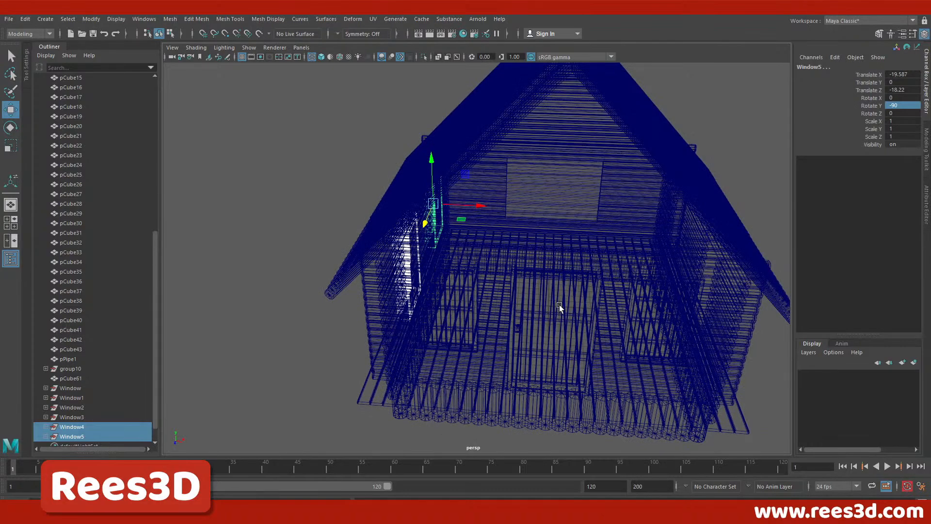
pyautogui.moveTo(632, 331)
pyautogui.keyDown('alt'); pyautogui.mouseDown()
pyautogui.moveTo(613, 333)
pyautogui.moveTo(619, 318)
pyautogui.mouseUp(); pyautogui.keyUp('alt')
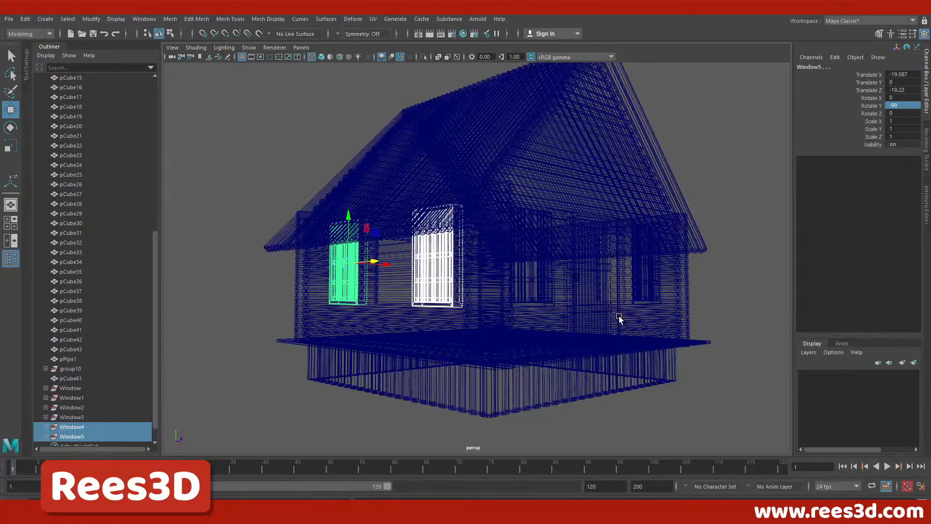
# Group the two duplicated side windows, duplicate the group, and set the copy's Rotate Y to 180 for the opposite wall.
pyautogui.hotkey('ctrl', 'g')
pyautogui.keyDown('alt'); pyautogui.moveTo(495, 324); pyautogui.dragTo(522, 339); pyautogui.keyUp('alt')
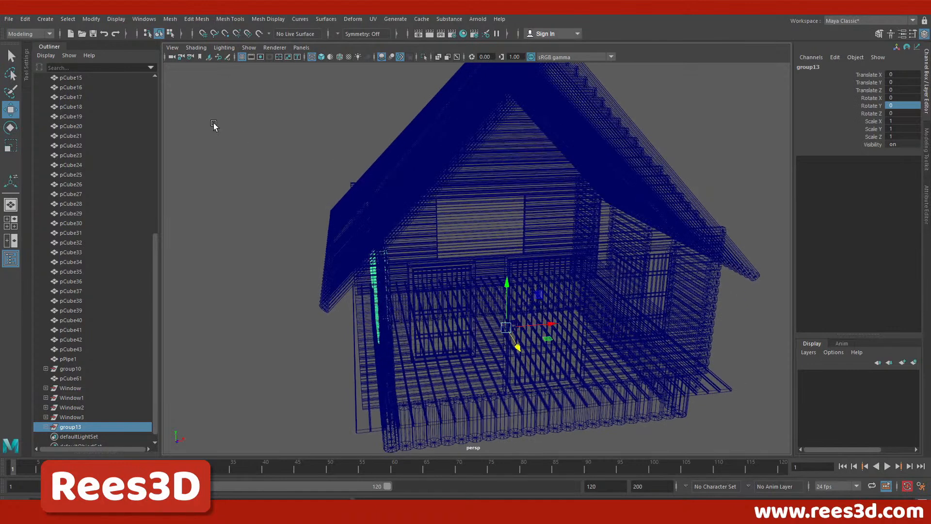
pyautogui.hotkey('ctrl', 'g')
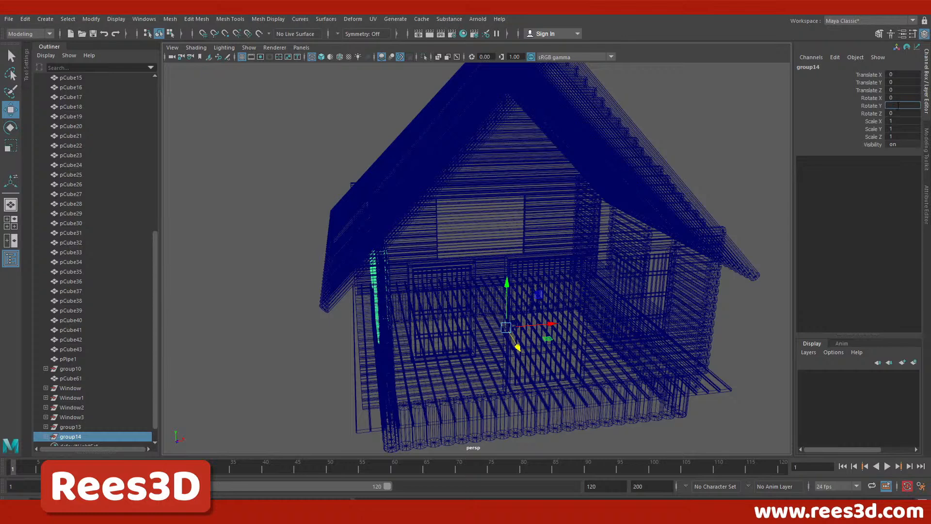
pyautogui.press('Return')
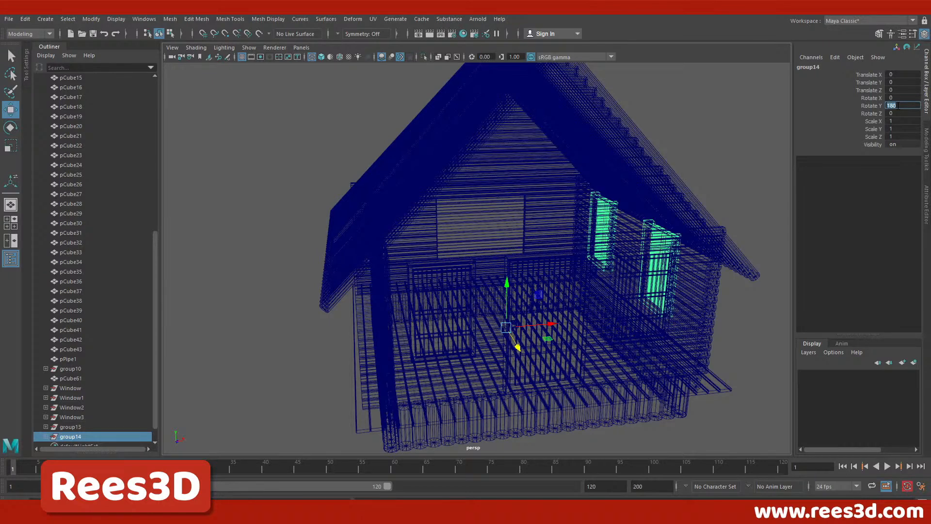
pyautogui.keyDown('alt'); pyautogui.moveTo(547, 231); pyautogui.dragTo(754, 246); pyautogui.keyUp('alt')
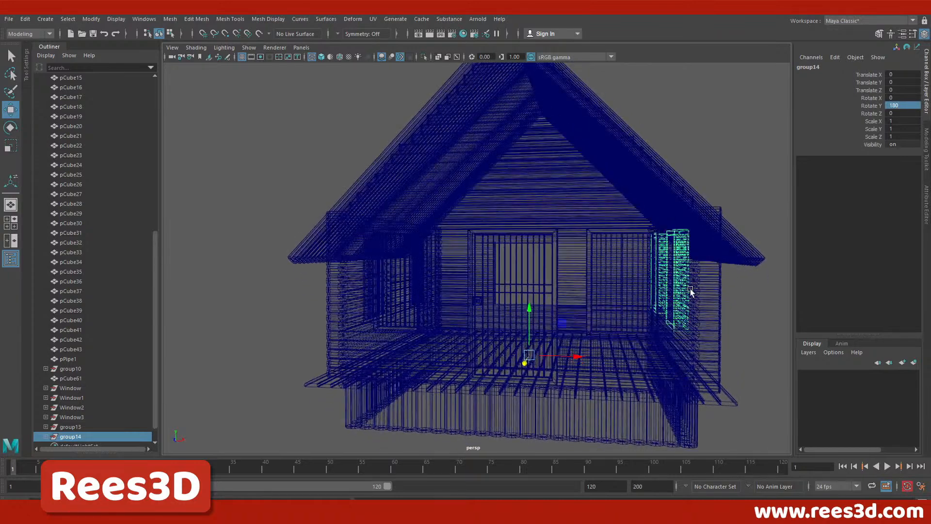
pyautogui.moveTo(618, 323)
pyautogui.keyDown('alt'); pyautogui.mouseDown()
pyautogui.moveTo(585, 329)
pyautogui.moveTo(642, 371)
pyautogui.mouseUp(); pyautogui.keyUp('alt')
pyautogui.press('5')
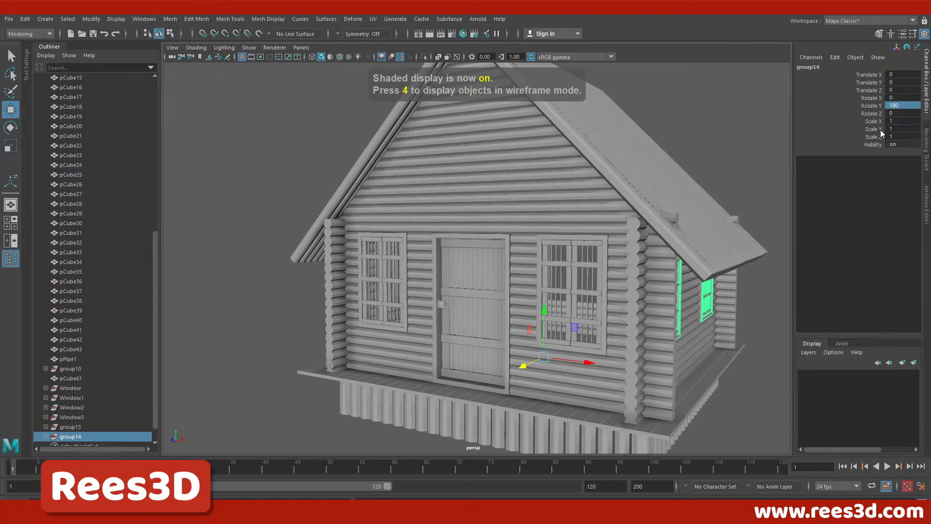
pyautogui.moveTo(499, 339)
pyautogui.keyDown('alt'); pyautogui.mouseDown()
pyautogui.moveTo(622, 328)
pyautogui.moveTo(510, 340)
pyautogui.mouseUp(); pyautogui.keyUp('alt')
pyautogui.click(751, 358)
# Duplicate the door frame and move the copy along Z to -31.579 at the rear wall opening.
pyautogui.keyDown('alt'); pyautogui.moveTo(691, 363); pyautogui.dragTo(598, 334); pyautogui.keyUp('alt')
pyautogui.keyDown('alt'); pyautogui.moveTo(598, 335); pyautogui.dragTo(645, 369, button='right'); pyautogui.keyUp('alt')
pyautogui.keyDown('alt'); pyautogui.moveTo(644, 369); pyautogui.dragTo(391, 281, button='middle'); pyautogui.keyUp('alt')
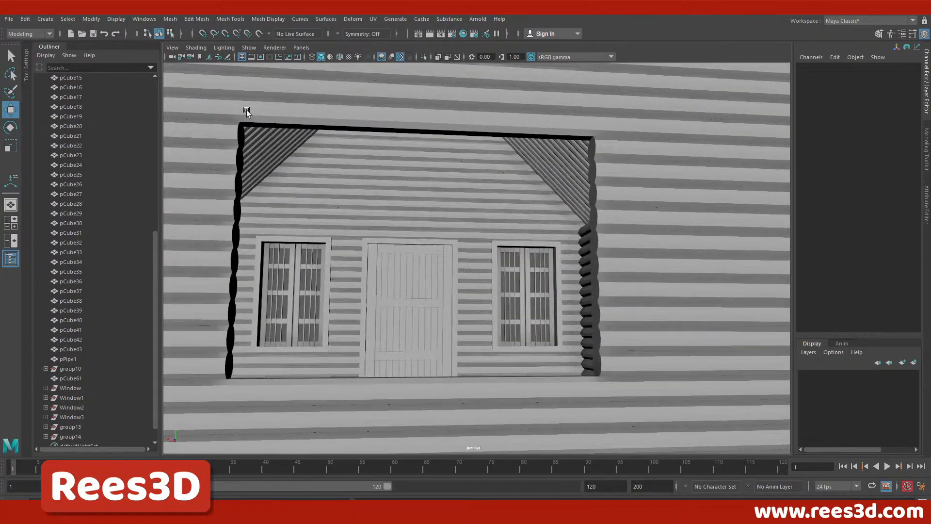
pyautogui.keyDown('alt'); pyautogui.moveTo(552, 318); pyautogui.dragTo(395, 358, button='right'); pyautogui.keyUp('alt')
pyautogui.keyDown('alt'); pyautogui.moveTo(395, 358); pyautogui.dragTo(612, 360); pyautogui.keyUp('alt')
pyautogui.click(475, 306)
pyautogui.keyDown('alt'); pyautogui.moveTo(516, 332); pyautogui.dragTo(418, 301); pyautogui.keyUp('alt')
pyautogui.hotkey('ctrl', 'd')
pyautogui.scroll(3, 418, 302)
# Try to raise the whole duplicated frame to Translate Y 2.255 to meet the rear opening's upper edge.
pyautogui.press('space')
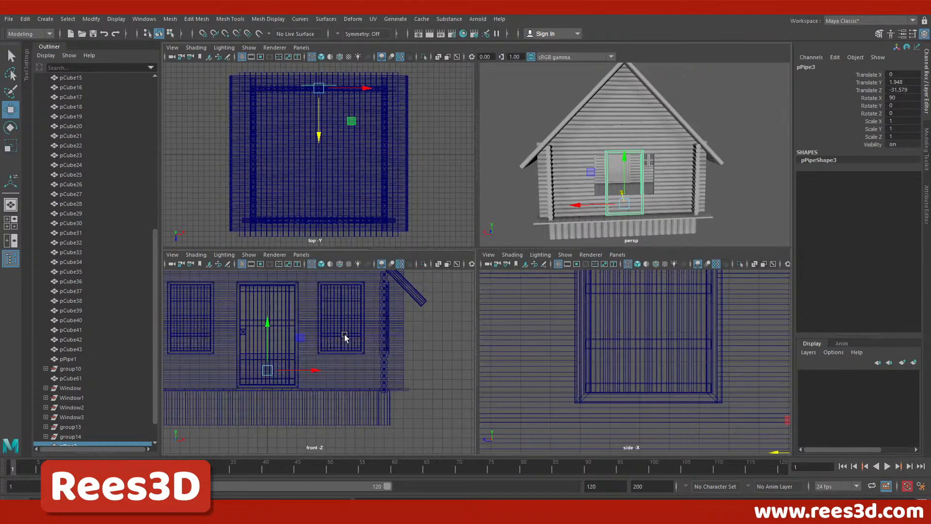
pyautogui.press('space')
pyautogui.press('f')
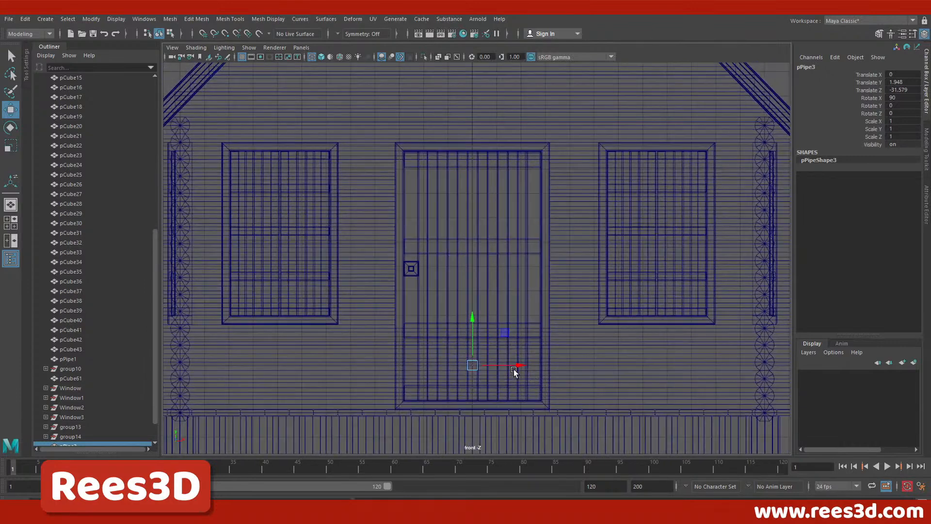
pyautogui.scroll(-6, 531, 373)
pyautogui.press('space')
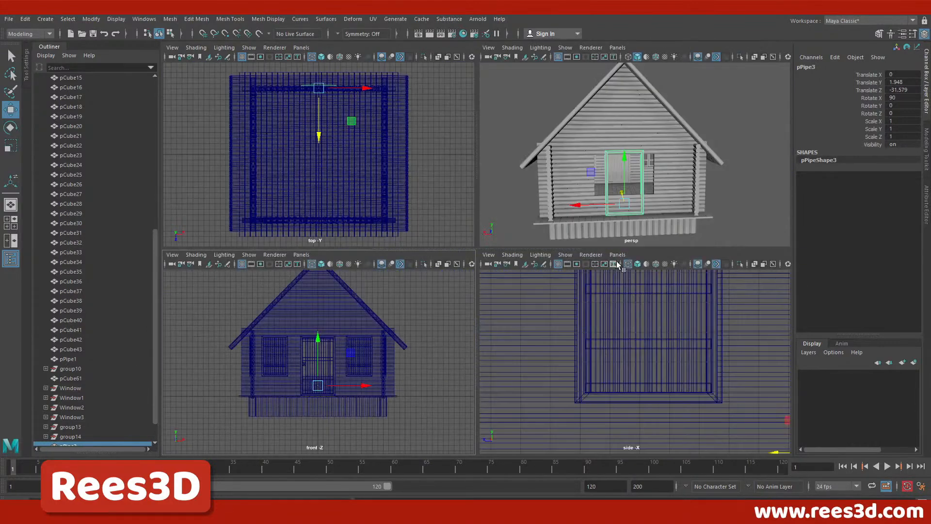
pyautogui.moveTo(625, 202); pyautogui.dragTo(633, 183)
pyautogui.hotkey('ctrl', 'z')
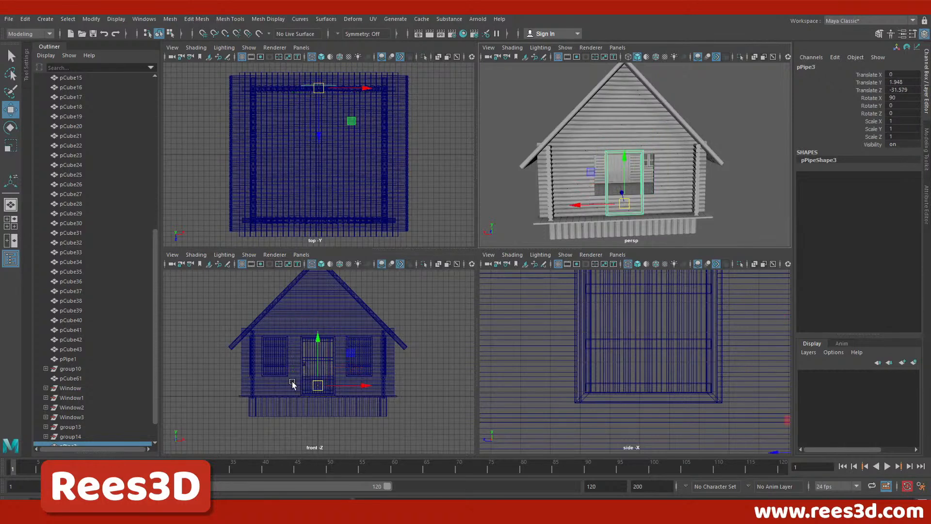
pyautogui.scroll(3, 355, 390)
pyautogui.moveTo(318, 358); pyautogui.dragTo(317, 355)
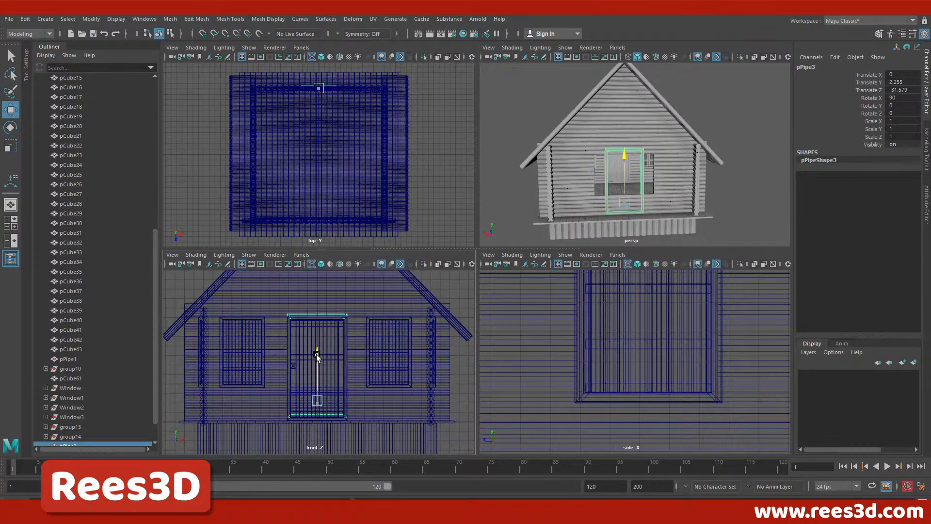
pyautogui.scroll(5, 723, 223)
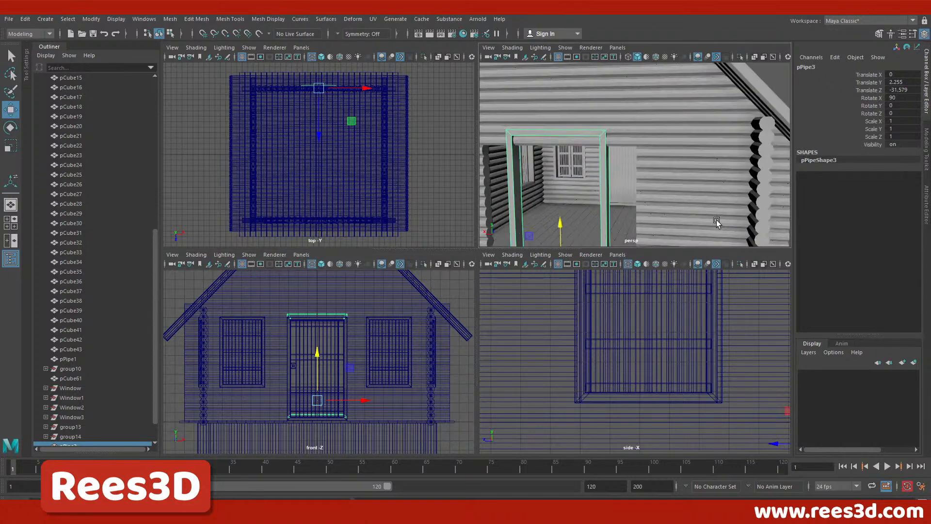
# Select the duplicated frame's upper vertices, return to object selection and undo the frame's upward move.
pyautogui.moveTo(602, 178); pyautogui.dragTo(549, 170, button='right')
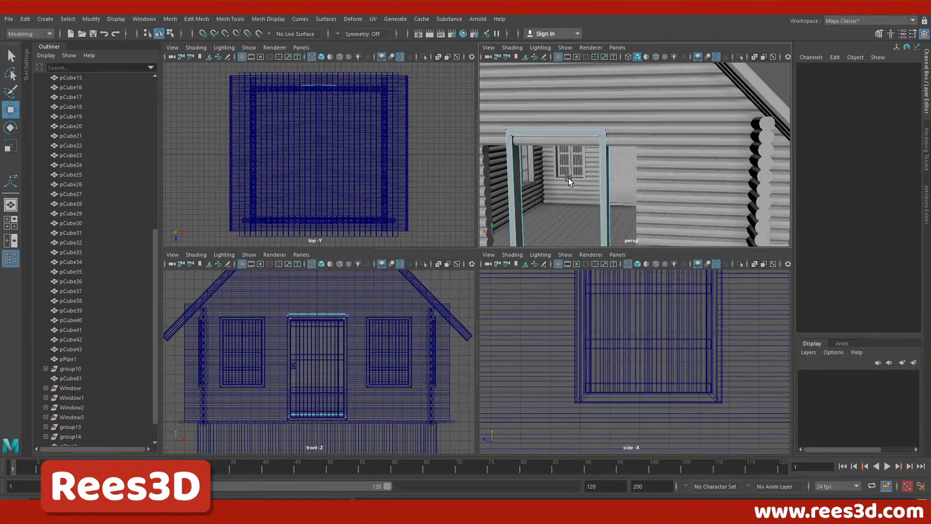
pyautogui.keyDown('alt'); pyautogui.moveTo(569, 182); pyautogui.dragTo(642, 195, button='middle'); pyautogui.keyUp('alt')
pyautogui.moveTo(629, 142); pyautogui.dragTo(754, 225)
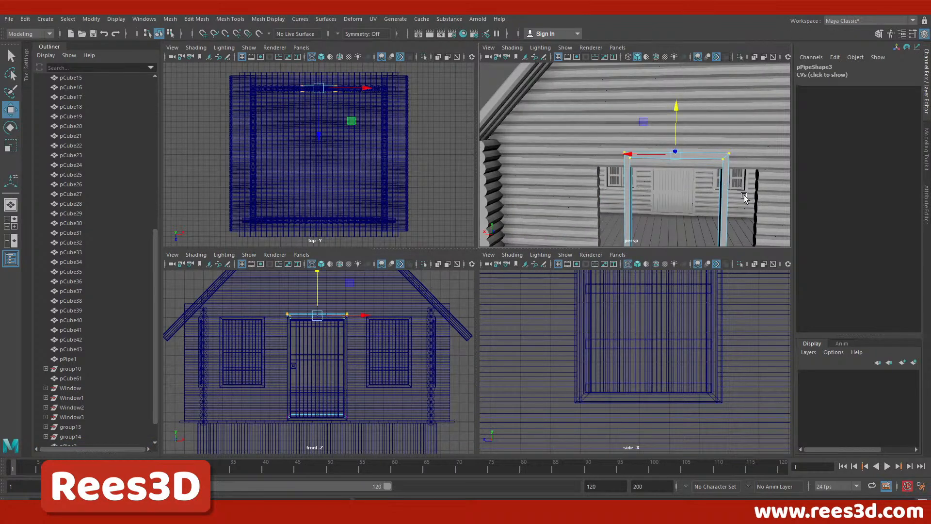
pyautogui.press('space')
pyautogui.scroll(6, 588, 258)
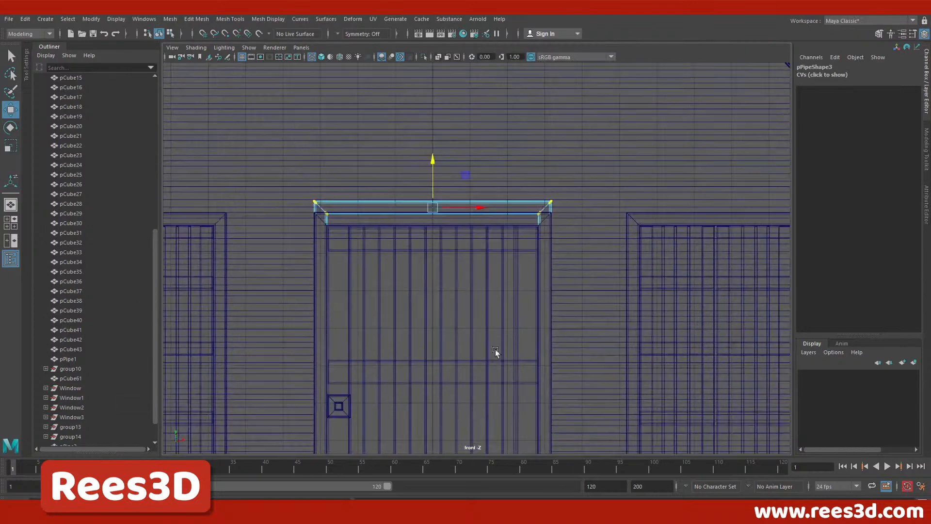
pyautogui.press('F8')
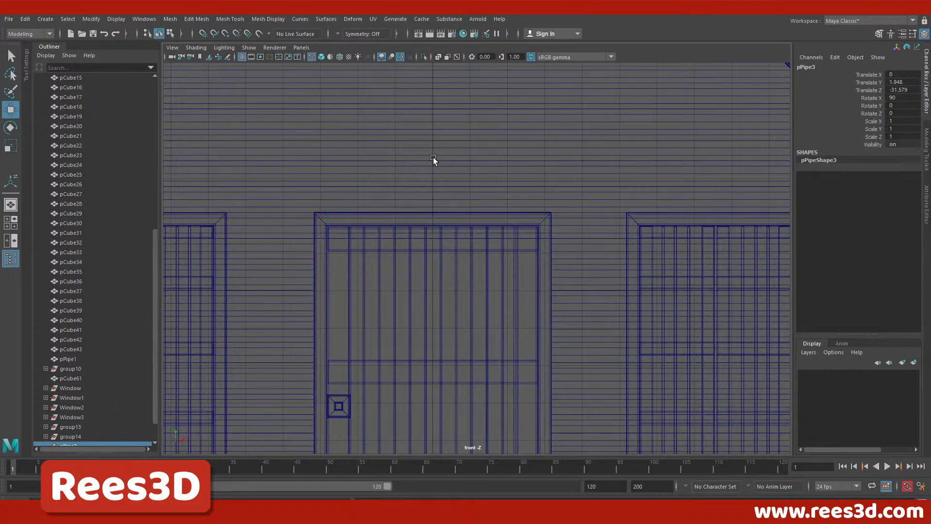
pyautogui.press('space')
# Select the duplicated frame's upper vertices and lower them to the upper edge of the rear wall opening.
pyautogui.keyDown('alt'); pyautogui.moveTo(678, 231); pyautogui.dragTo(603, 153); pyautogui.keyUp('alt')
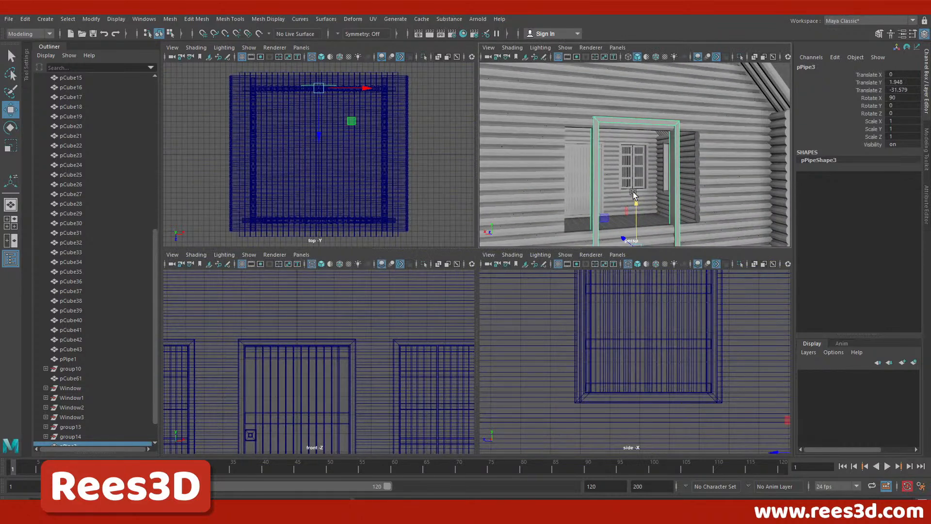
pyautogui.moveTo(596, 168); pyautogui.dragTo(580, 162, button='right')
pyautogui.moveTo(563, 114); pyautogui.dragTo(696, 151)
pyautogui.moveTo(297, 298); pyautogui.dragTo(294, 311)
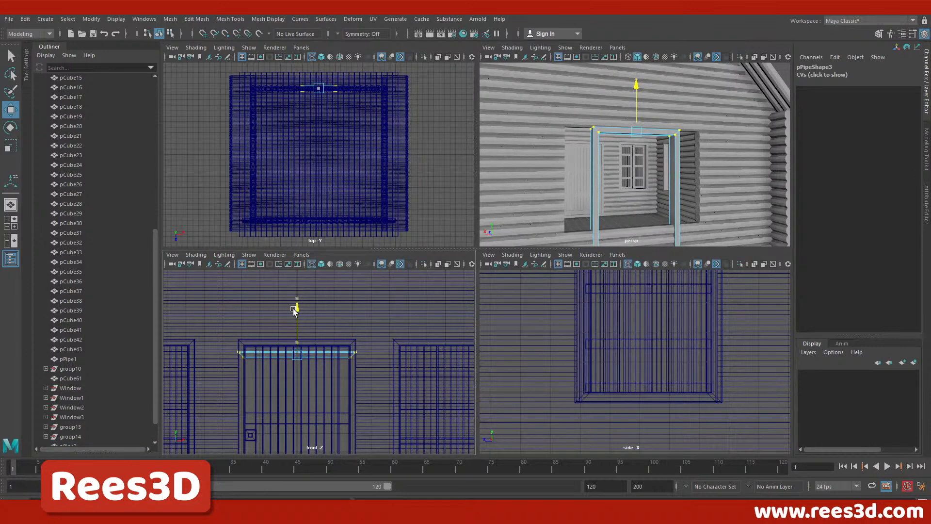
pyautogui.press('space')
pyautogui.scroll(3, 453, 259)
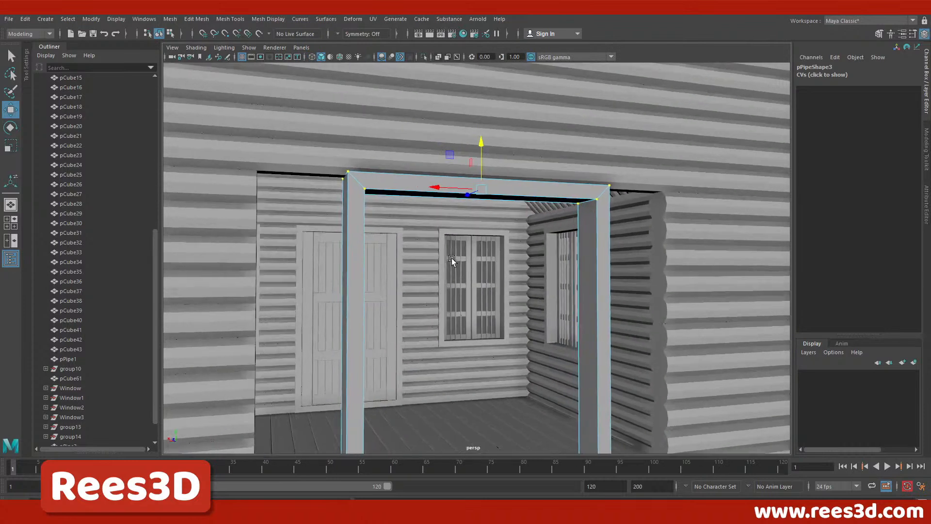
pyautogui.keyDown('alt'); pyautogui.moveTo(453, 259); pyautogui.dragTo(450, 270); pyautogui.keyUp('alt')
# Select the frame's lower vertices and raise them to the lower edge of the rear wall opening.
pyautogui.scroll(-6, 450, 270)
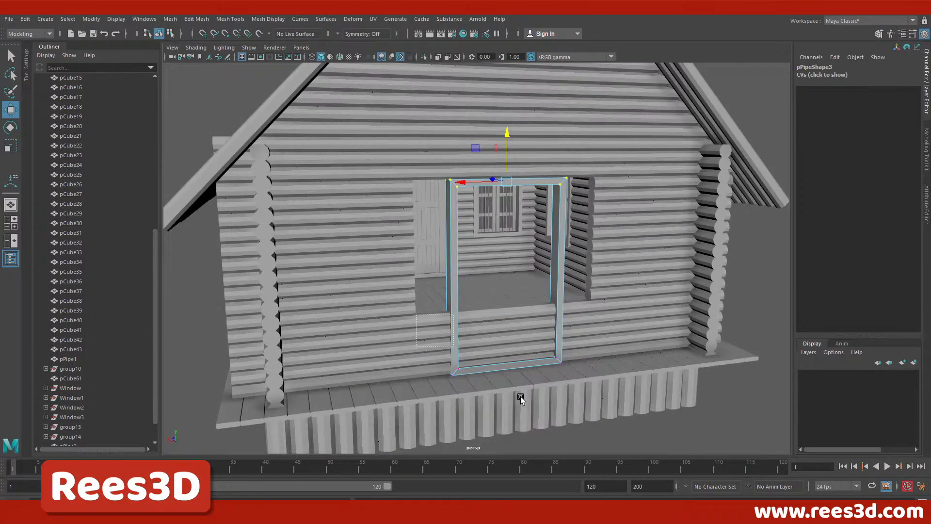
pyautogui.moveTo(521, 398); pyautogui.dragTo(563, 418)
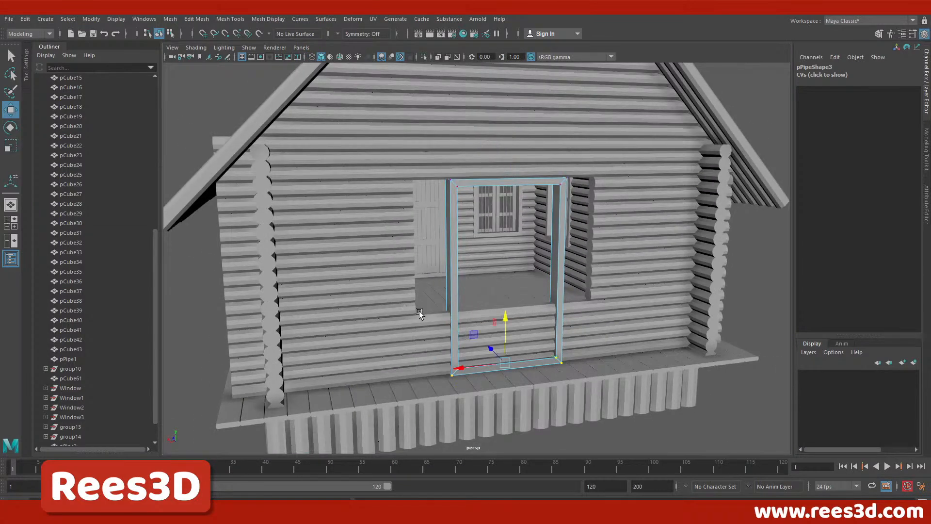
pyautogui.moveTo(502, 314); pyautogui.dragTo(510, 263)
pyautogui.keyDown('alt'); pyautogui.moveTo(466, 312); pyautogui.dragTo(615, 348, button='right'); pyautogui.keyUp('alt')
pyautogui.keyDown('alt'); pyautogui.moveTo(524, 265); pyautogui.dragTo(549, 321, button='middle'); pyautogui.keyUp('alt')
# Select the vertices of one upright of the frame and move them outward along X to the opening's edge.
pyautogui.keyDown('alt'); pyautogui.moveTo(549, 320); pyautogui.dragTo(527, 317); pyautogui.keyUp('alt')
pyautogui.keyDown('alt'); pyautogui.moveTo(526, 317); pyautogui.dragTo(476, 323, button='right'); pyautogui.keyUp('alt')
pyautogui.keyDown('alt'); pyautogui.moveTo(476, 323); pyautogui.dragTo(467, 351, button='middle'); pyautogui.keyUp('alt')
pyautogui.moveTo(499, 109); pyautogui.dragTo(603, 395)
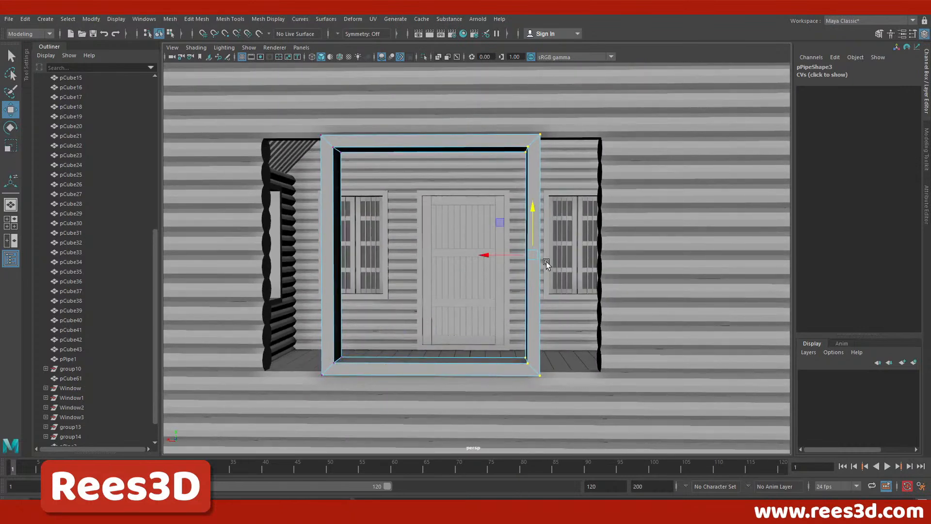
pyautogui.moveTo(499, 256); pyautogui.dragTo(563, 275)
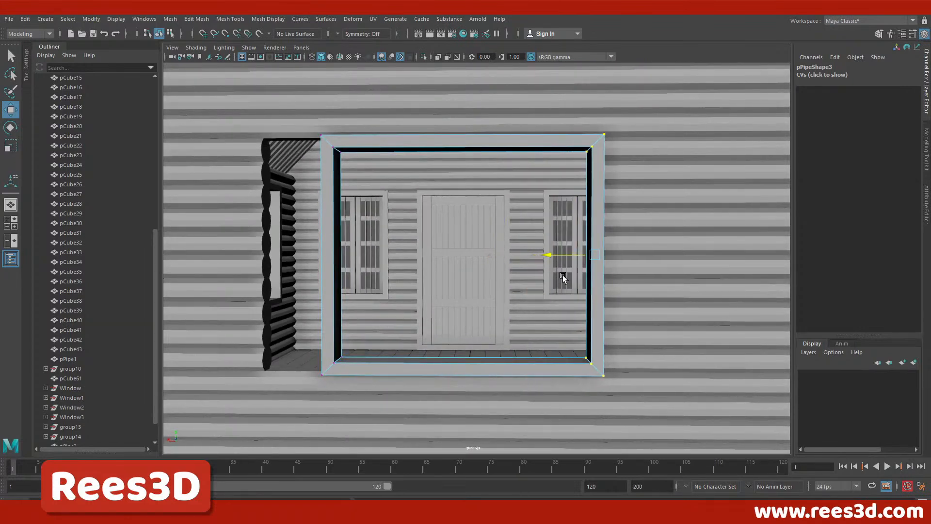
# Move the opposite upright's vertices outward to the other edge of the opening and finish editing the frame.
pyautogui.moveTo(366, 265); pyautogui.dragTo(388, 400)
pyautogui.moveTo(296, 255); pyautogui.dragTo(373, 289)
pyautogui.keyDown('alt'); pyautogui.moveTo(491, 307); pyautogui.dragTo(371, 334, button='right'); pyautogui.keyUp('alt')
pyautogui.keyDown('alt'); pyautogui.moveTo(371, 335); pyautogui.dragTo(591, 333); pyautogui.keyUp('alt')
pyautogui.moveTo(611, 301); pyautogui.dragTo(665, 233, button='right')
pyautogui.click(703, 329)
# Create a polygon cube as the starting piece for the rear window.
pyautogui.keyDown('alt'); pyautogui.moveTo(600, 324); pyautogui.dragTo(575, 321); pyautogui.keyUp('alt')
pyautogui.keyDown('alt'); pyautogui.moveTo(576, 321); pyautogui.dragTo(711, 376, button='right'); pyautogui.keyUp('alt')
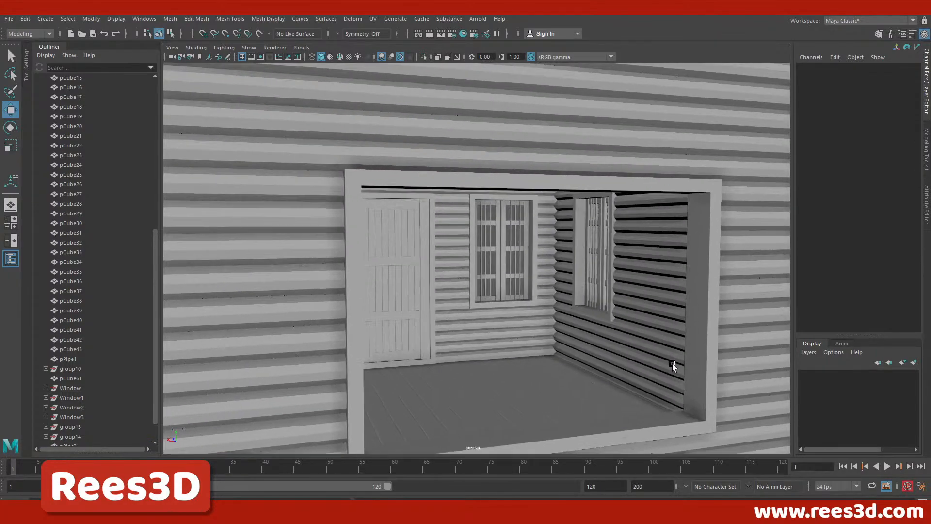
pyautogui.keyDown('alt'); pyautogui.moveTo(711, 376); pyautogui.dragTo(494, 188); pyautogui.keyUp('alt')
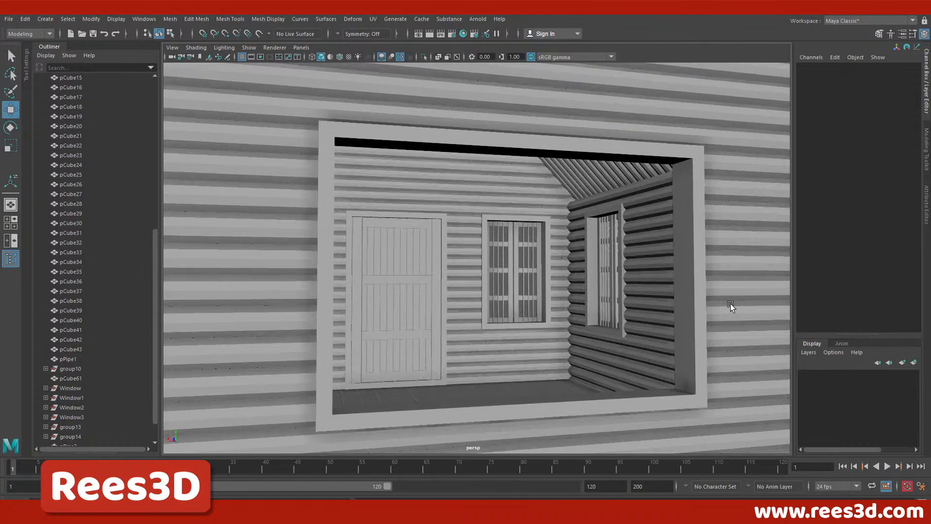
pyautogui.keyDown('alt'); pyautogui.moveTo(664, 341); pyautogui.dragTo(564, 340, button='right'); pyautogui.keyUp('alt')
pyautogui.keyDown('alt'); pyautogui.moveTo(564, 340); pyautogui.dragTo(514, 330); pyautogui.keyUp('alt')
pyautogui.keyDown('alt'); pyautogui.moveTo(573, 317); pyautogui.dragTo(534, 312); pyautogui.keyUp('alt')
pyautogui.click(52, 19)
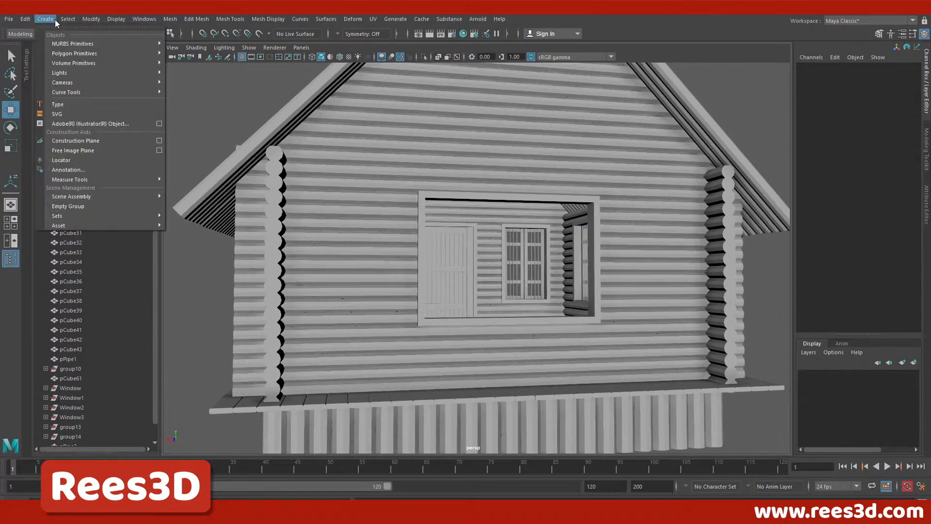
pyautogui.moveTo(97, 53)
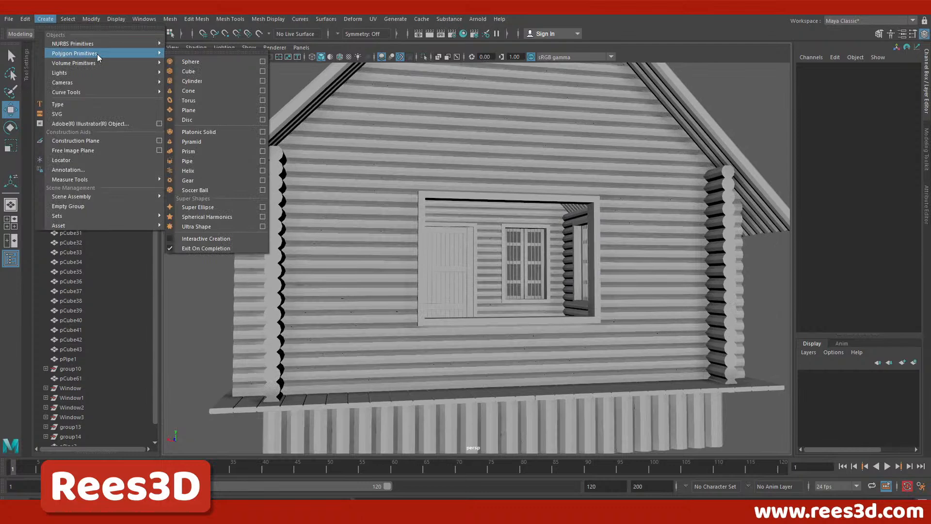
pyautogui.click(179, 72)
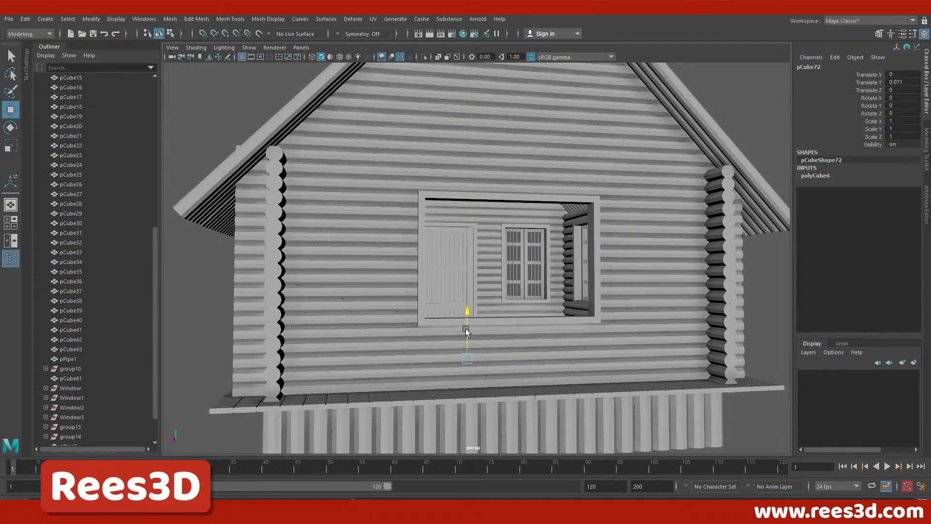
# Move the cube to Translate Y 6.978 and Translate Z -12.502, inside the rear wall opening.
pyautogui.press('space')
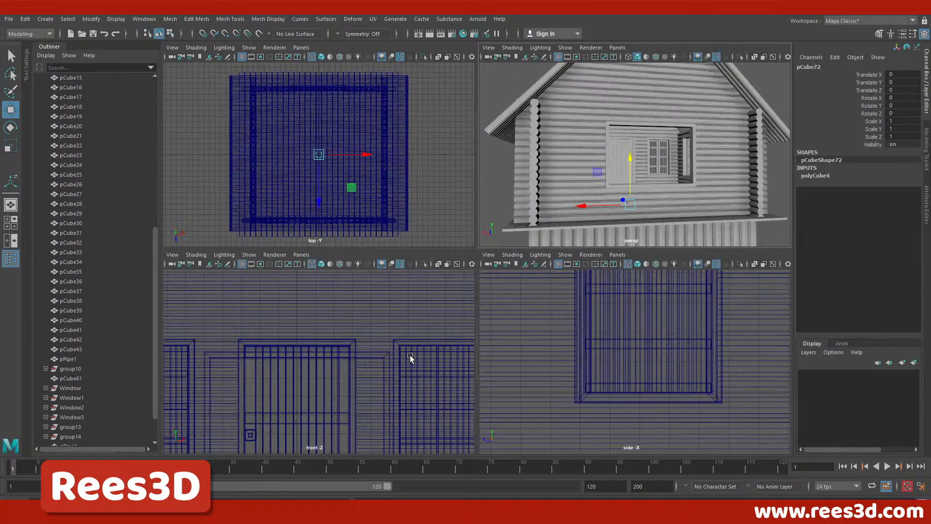
pyautogui.press('a')
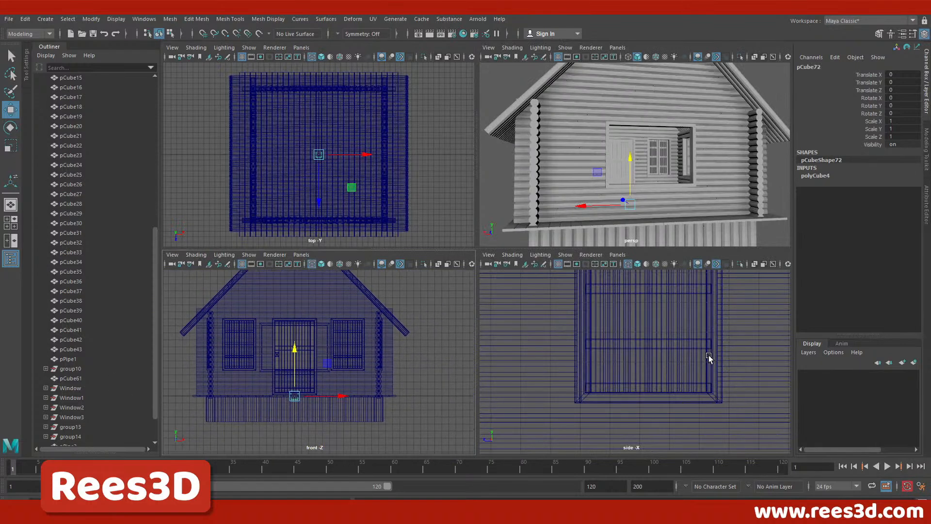
pyautogui.press('a')
pyautogui.moveTo(596, 402); pyautogui.dragTo(683, 368)
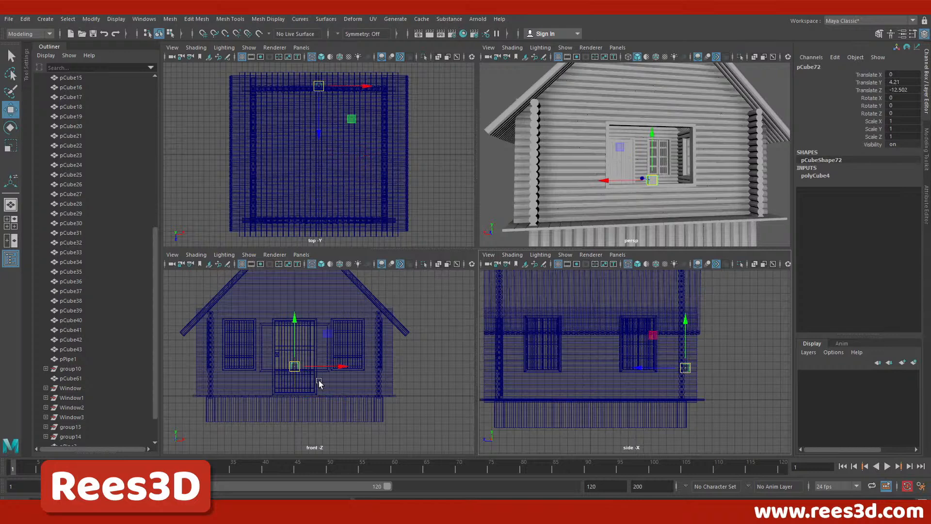
pyautogui.moveTo(295, 366); pyautogui.dragTo(294, 346)
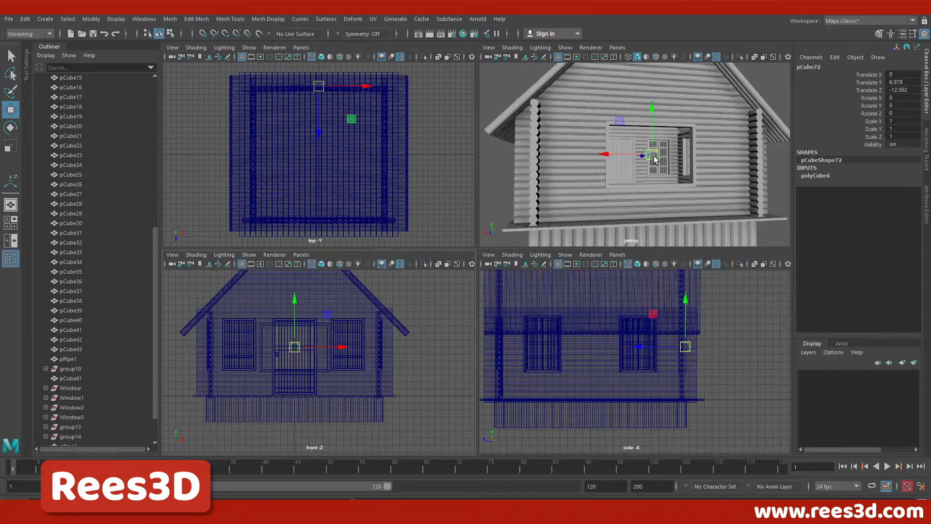
pyautogui.keyDown('alt'); pyautogui.moveTo(638, 170); pyautogui.dragTo(750, 204, button='right'); pyautogui.keyUp('alt')
pyautogui.press('space')
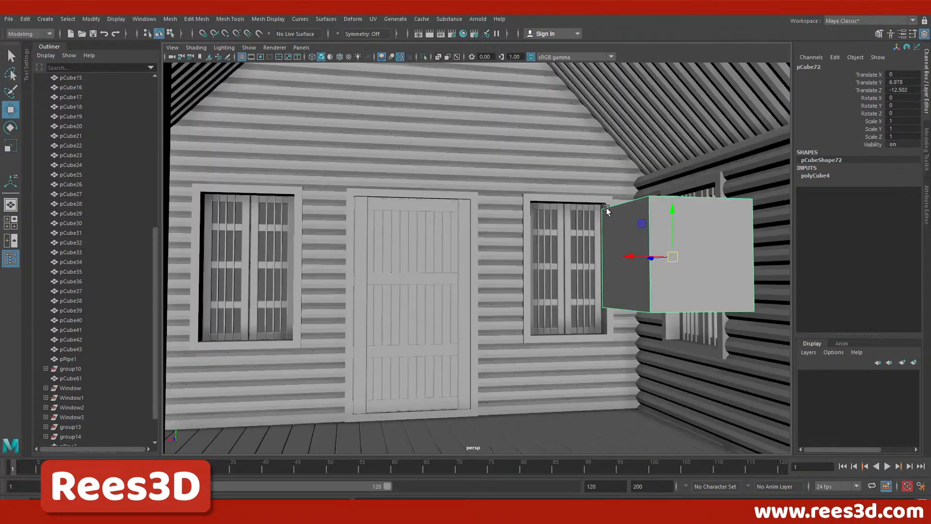
# Scale the cube uniformly to 0.285 inside the rear window frame.
pyautogui.keyDown('alt'); pyautogui.moveTo(606, 207); pyautogui.dragTo(376, 235, button='right'); pyautogui.keyUp('alt')
pyautogui.press('e')
pyautogui.press('r')
pyautogui.moveTo(530, 257); pyautogui.dragTo(576, 292)
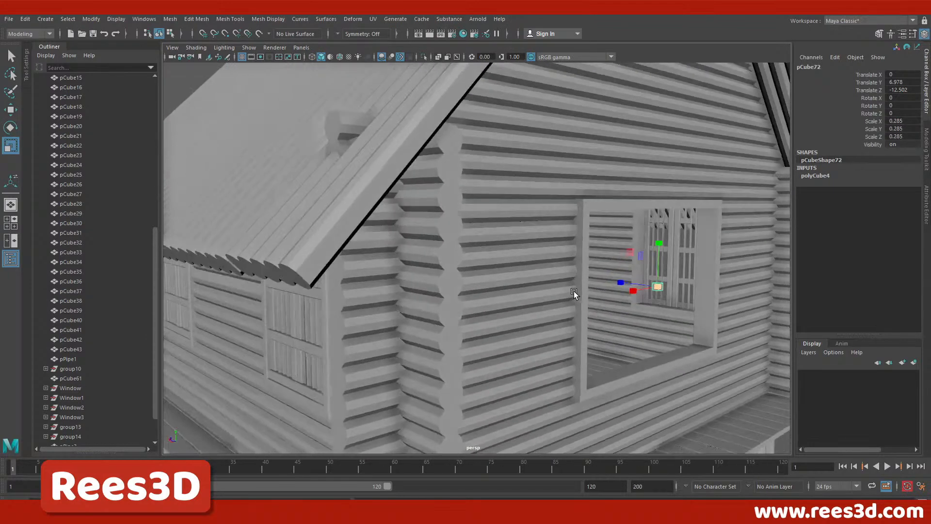
pyautogui.keyDown('alt'); pyautogui.moveTo(575, 292); pyautogui.dragTo(765, 317, button='right'); pyautogui.keyUp('alt')
pyautogui.keyDown('alt'); pyautogui.moveTo(765, 317); pyautogui.dragTo(540, 299, button='middle'); pyautogui.keyUp('alt')
pyautogui.keyDown('alt'); pyautogui.moveTo(539, 299); pyautogui.dragTo(426, 328, button='right'); pyautogui.keyUp('alt')
pyautogui.keyDown('alt'); pyautogui.moveTo(426, 328); pyautogui.dragTo(397, 334); pyautogui.keyUp('alt')
pyautogui.keyDown('alt'); pyautogui.moveTo(397, 334); pyautogui.dragTo(503, 370, button='right'); pyautogui.keyUp('alt')
pyautogui.keyDown('alt'); pyautogui.moveTo(503, 370); pyautogui.dragTo(451, 374); pyautogui.keyUp('alt')
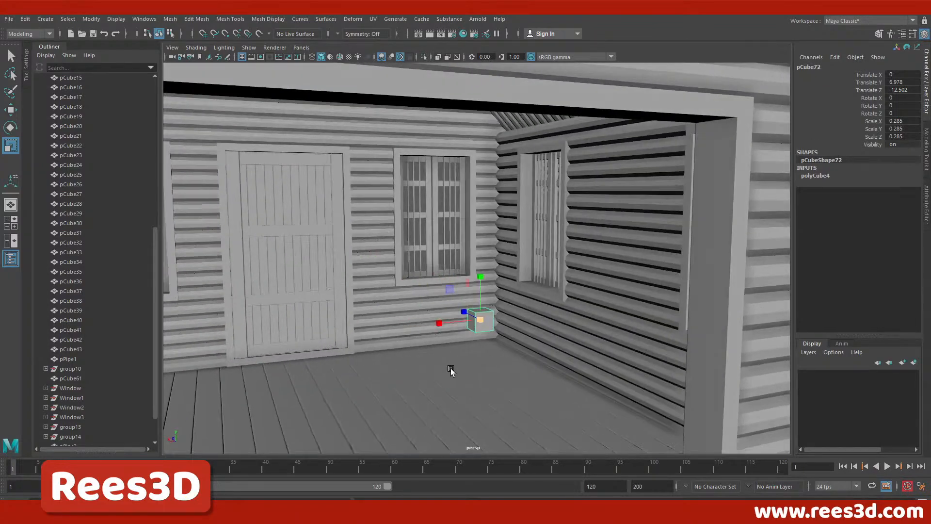
# Select the cube's top, bottom and two lateral faces that point toward the edges of the rear window frame.
pyautogui.keyDown('alt'); pyautogui.moveTo(451, 374); pyautogui.dragTo(457, 369, button='right'); pyautogui.keyUp('alt')
pyautogui.moveTo(546, 303); pyautogui.dragTo(543, 276, button='right')
pyautogui.keyDown('alt'); pyautogui.moveTo(529, 318); pyautogui.dragTo(574, 333, button='right'); pyautogui.keyUp('alt')
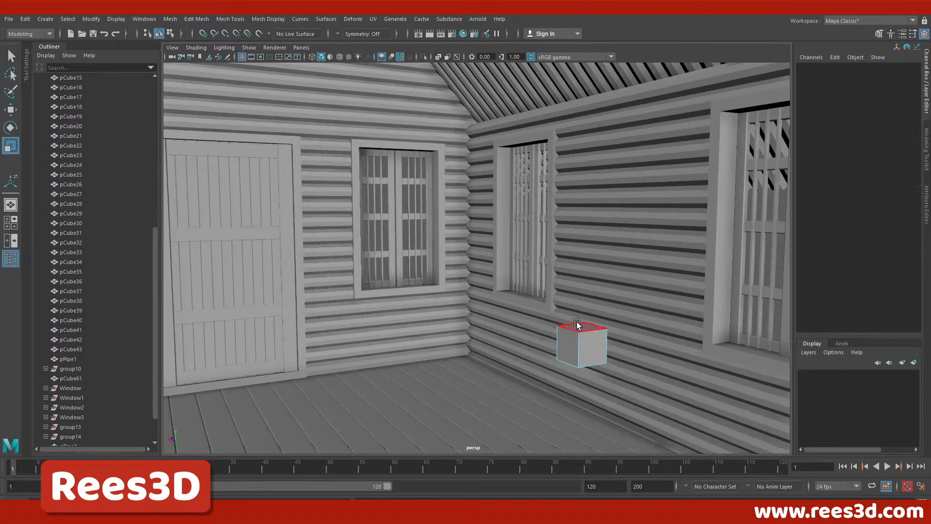
pyautogui.click(577, 326)
pyautogui.keyDown('alt'); pyautogui.moveTo(567, 343); pyautogui.dragTo(559, 346); pyautogui.keyUp('alt')
pyautogui.press('f')
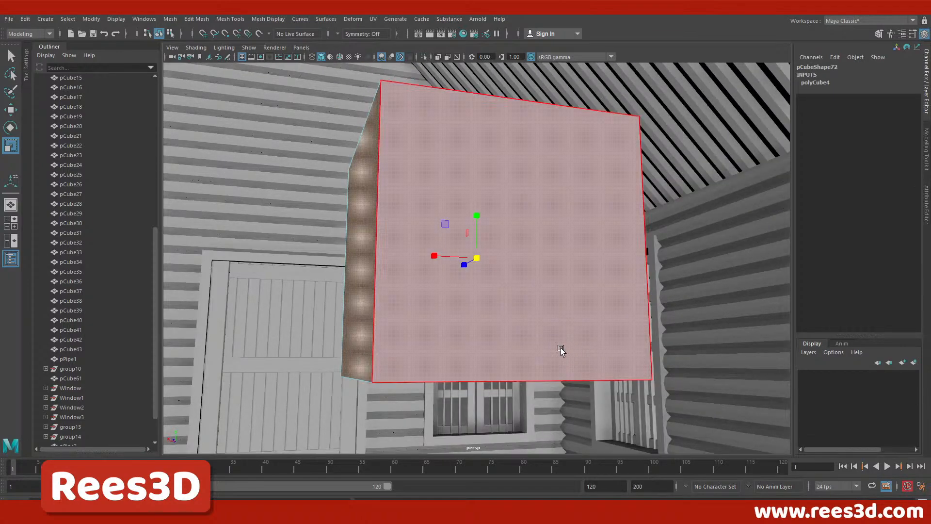
pyautogui.keyDown('alt'); pyautogui.moveTo(561, 348); pyautogui.dragTo(508, 357, button='right'); pyautogui.keyUp('alt')
pyautogui.keyDown('alt'); pyautogui.moveTo(507, 357); pyautogui.dragTo(470, 315); pyautogui.keyUp('alt')
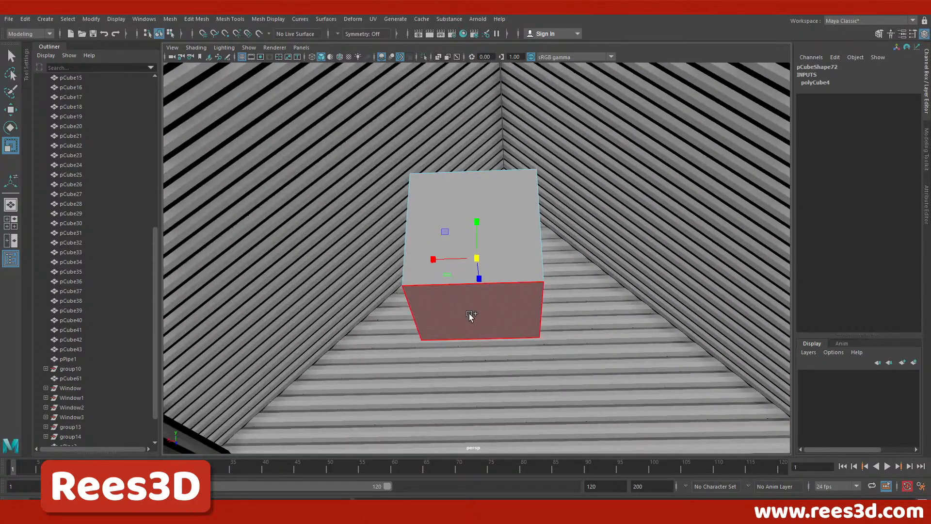
pyautogui.click(469, 314)
pyautogui.keyDown('alt'); pyautogui.moveTo(549, 336); pyautogui.dragTo(470, 360); pyautogui.keyUp('alt')
pyautogui.click(494, 289)
pyautogui.keyDown('alt'); pyautogui.moveTo(587, 298); pyautogui.dragTo(461, 277); pyautogui.keyUp('alt')
pyautogui.keyDown('alt'); pyautogui.moveTo(528, 301); pyautogui.dragTo(438, 296); pyautogui.keyUp('alt')
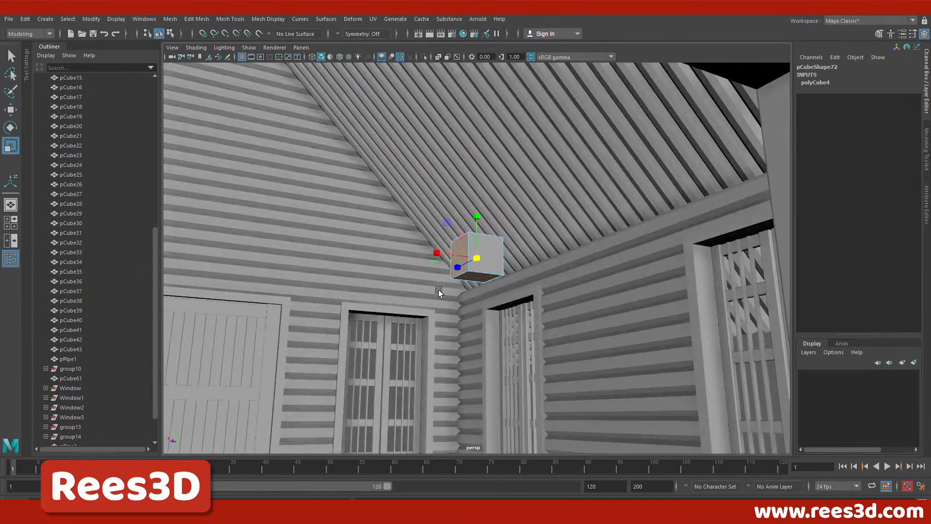
# Extrude the four selected faces with Keep Faces Together off and Local Translate Z 4.793 to form a cross.
pyautogui.keyDown('shift'); pyautogui.rightClick(480, 246); pyautogui.keyUp('shift')
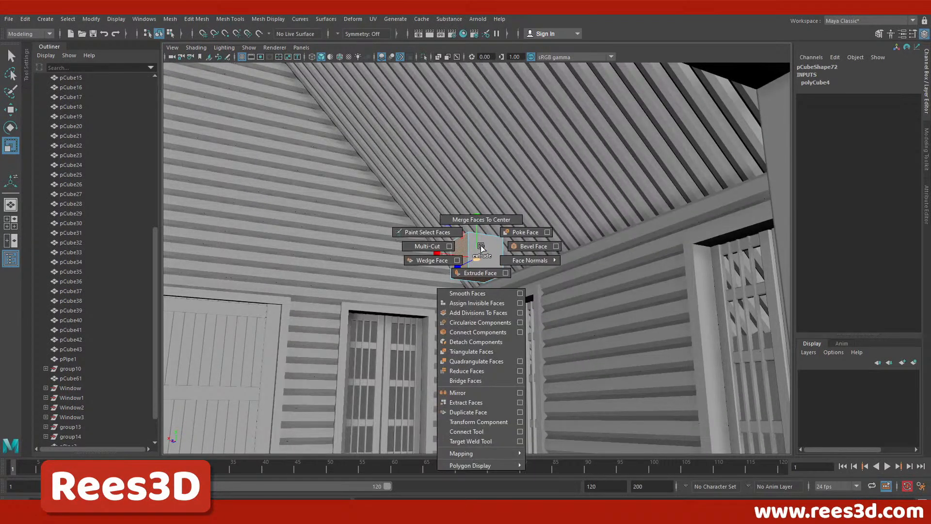
pyautogui.click(479, 275)
pyautogui.keyDown('alt'); pyautogui.moveTo(479, 274); pyautogui.dragTo(517, 150); pyautogui.keyUp('alt')
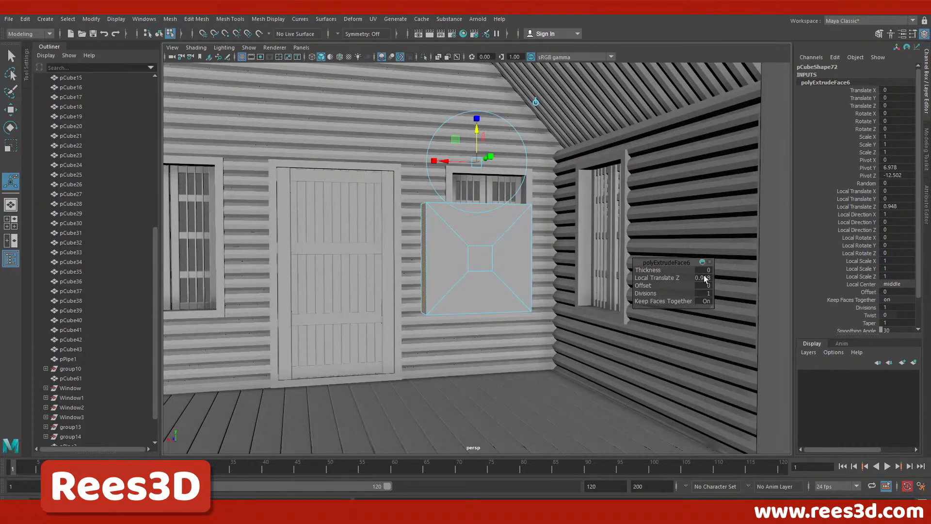
pyautogui.click(705, 301)
pyautogui.keyDown('alt'); pyautogui.moveTo(443, 269); pyautogui.dragTo(403, 291, button='right'); pyautogui.keyUp('alt')
pyautogui.moveTo(478, 199); pyautogui.dragTo(474, 149)
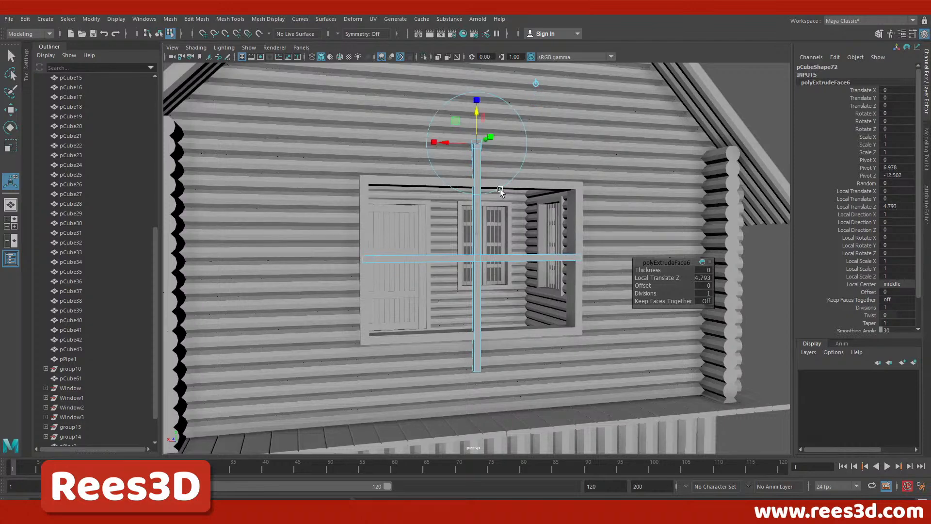
# Return to object mode and move the cross into the depth of the window frame at Translate Z -12.132.
pyautogui.press('f')
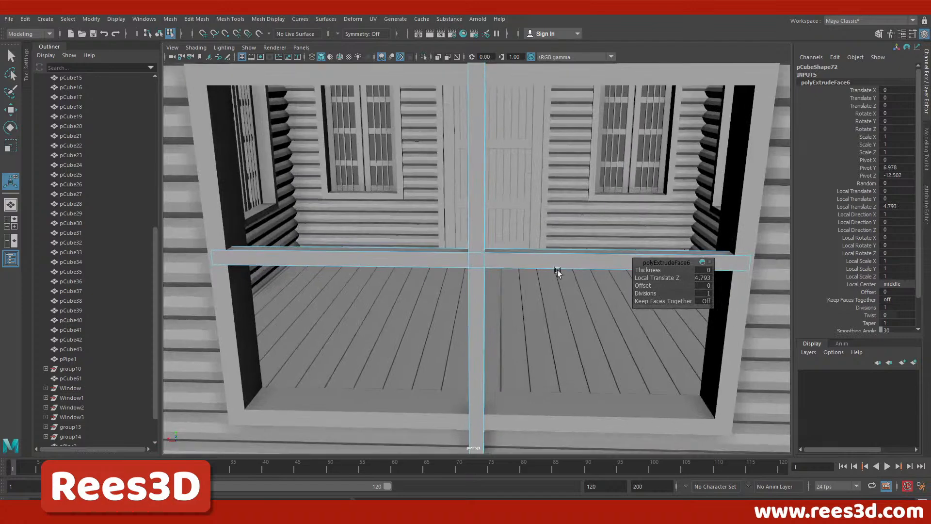
pyautogui.keyDown('alt'); pyautogui.moveTo(530, 265); pyautogui.dragTo(452, 240, button='middle'); pyautogui.keyUp('alt')
pyautogui.keyDown('alt'); pyautogui.moveTo(354, 237); pyautogui.dragTo(434, 234); pyautogui.keyUp('alt')
pyautogui.keyDown('alt'); pyautogui.moveTo(434, 234); pyautogui.dragTo(480, 243, button='middle'); pyautogui.keyUp('alt')
pyautogui.keyDown('alt'); pyautogui.moveTo(480, 243); pyautogui.dragTo(421, 283); pyautogui.keyUp('alt')
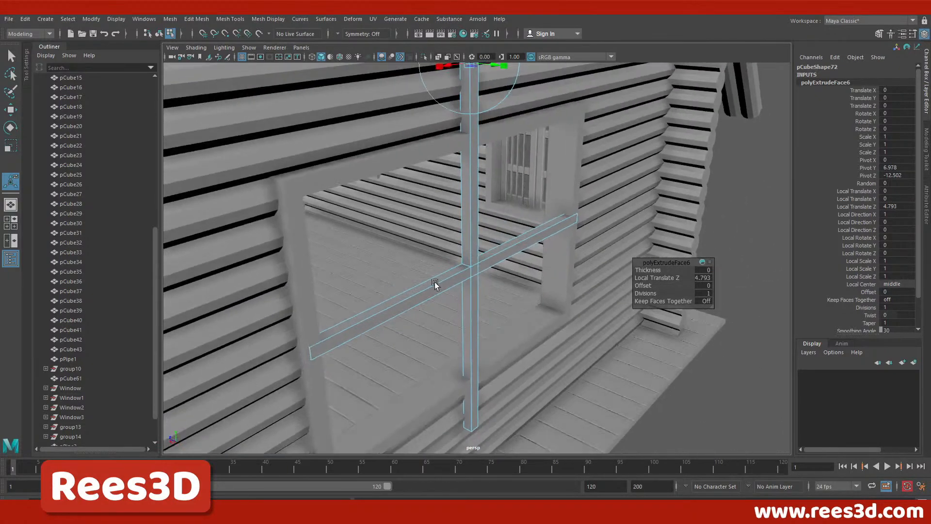
pyautogui.keyDown('alt'); pyautogui.moveTo(482, 281); pyautogui.dragTo(480, 202); pyautogui.keyUp('alt')
pyautogui.keyDown('alt'); pyautogui.moveTo(509, 274); pyautogui.dragTo(457, 253); pyautogui.keyUp('alt')
pyautogui.moveTo(456, 252); pyautogui.dragTo(457, 283, button='right')
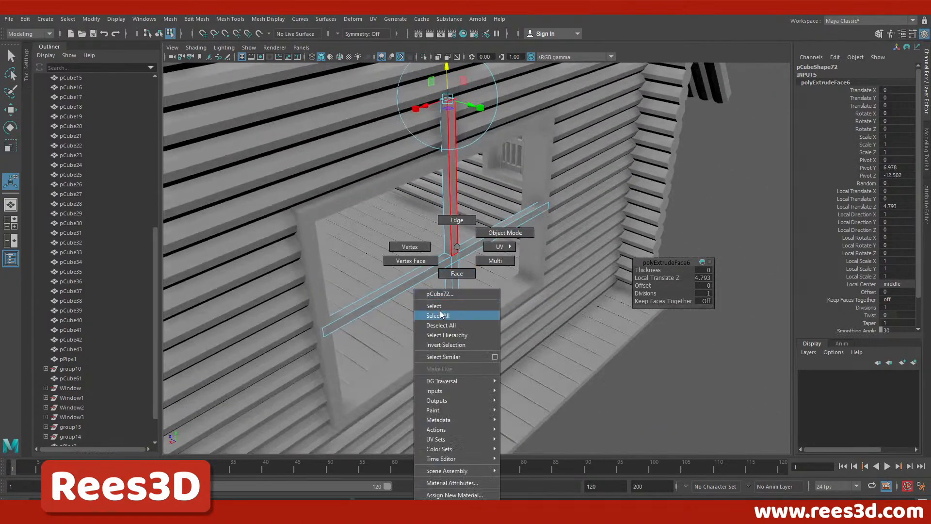
pyautogui.moveTo(440, 315); pyautogui.dragTo(439, 306, button='right')
pyautogui.press('w')
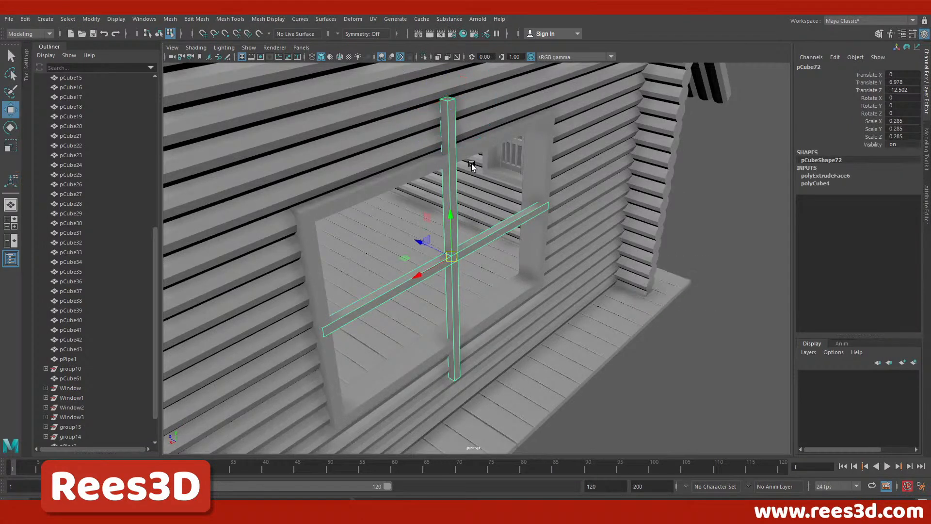
pyautogui.moveTo(421, 242); pyautogui.dragTo(440, 156)
# Scale the vertices at the upper and lower ends of the cross vertically inward so the upright fits inside the frame.
pyautogui.moveTo(437, 164); pyautogui.dragTo(379, 164, button='right')
pyautogui.moveTo(424, 91); pyautogui.dragTo(446, 105)
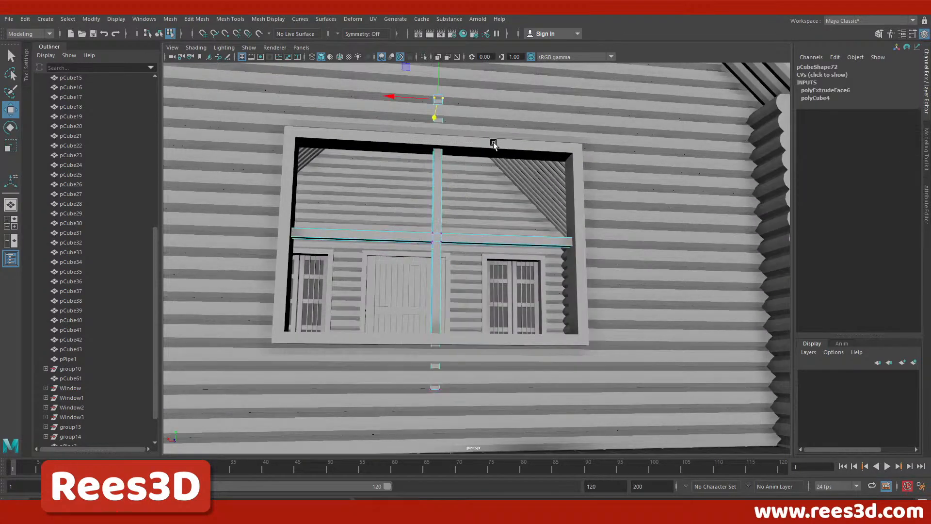
pyautogui.keyDown('shift'); pyautogui.moveTo(414, 378); pyautogui.dragTo(459, 402); pyautogui.keyUp('shift')
pyautogui.click(18, 155)
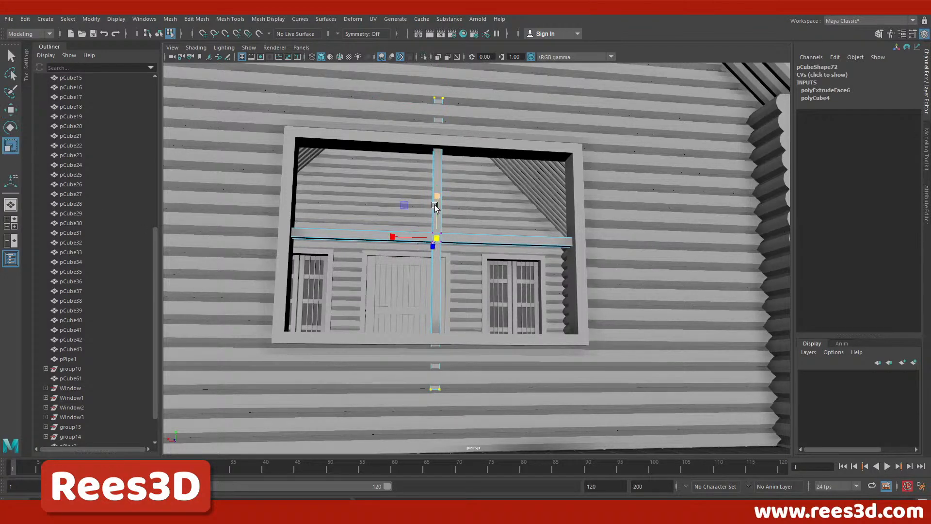
pyautogui.moveTo(437, 196); pyautogui.dragTo(438, 211)
pyautogui.keyDown('alt'); pyautogui.moveTo(470, 285); pyautogui.dragTo(468, 243); pyautogui.keyUp('alt')
pyautogui.moveTo(468, 242); pyautogui.dragTo(449, 297, button='right')
# Move the whole cross to Translate Z -12.23 within the rear window frame.
pyautogui.keyDown('alt'); pyautogui.moveTo(333, 314); pyautogui.dragTo(500, 291); pyautogui.keyUp('alt')
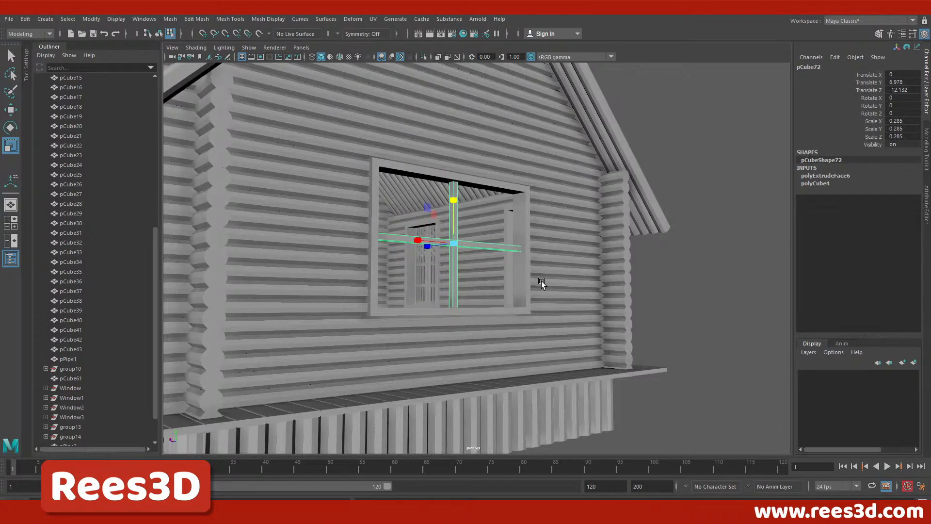
pyautogui.keyDown('alt'); pyautogui.moveTo(496, 312); pyautogui.dragTo(454, 264); pyautogui.keyUp('alt')
pyautogui.rightClick(465, 251)
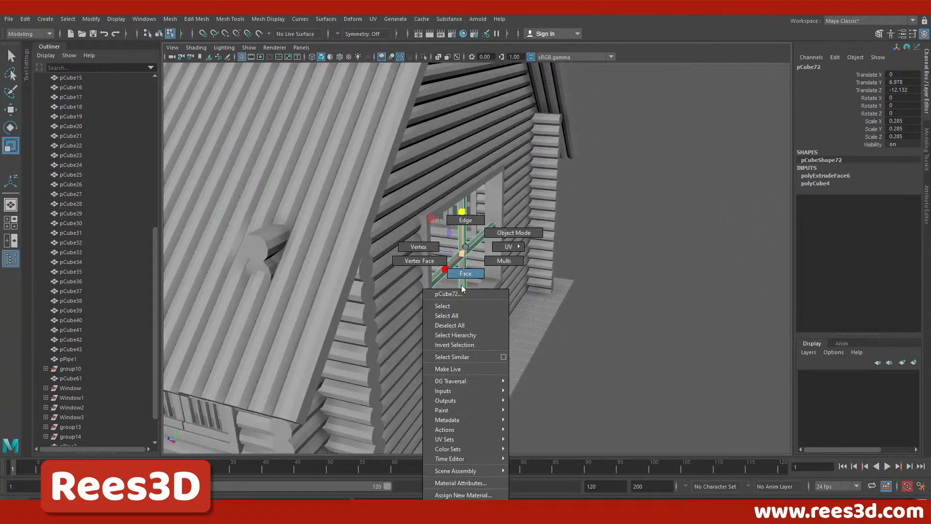
pyautogui.press('w')
pyautogui.moveTo(443, 253); pyautogui.dragTo(496, 311)
pyautogui.keyDown('alt'); pyautogui.moveTo(495, 312); pyautogui.dragTo(587, 378, button='right'); pyautogui.keyUp('alt')
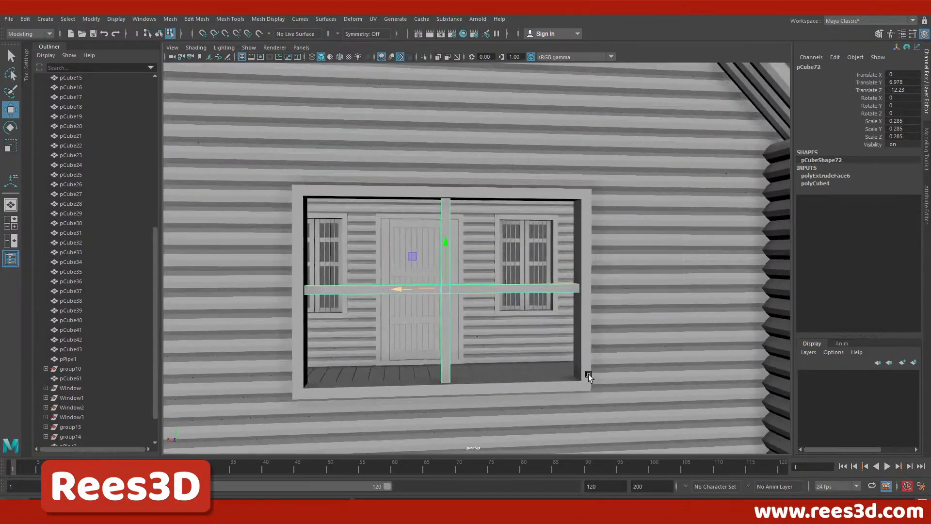
# Create a polygon cylinder for the window bars and scale it uniformly to 0.123.
pyautogui.keyDown('alt'); pyautogui.moveTo(587, 378); pyautogui.dragTo(551, 398); pyautogui.keyUp('alt')
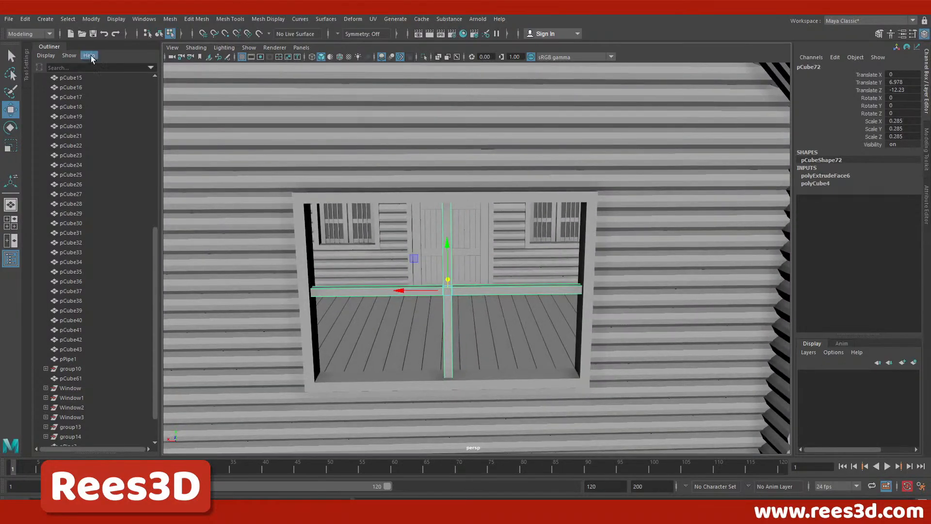
pyautogui.click(55, 19)
pyautogui.moveTo(61, 53)
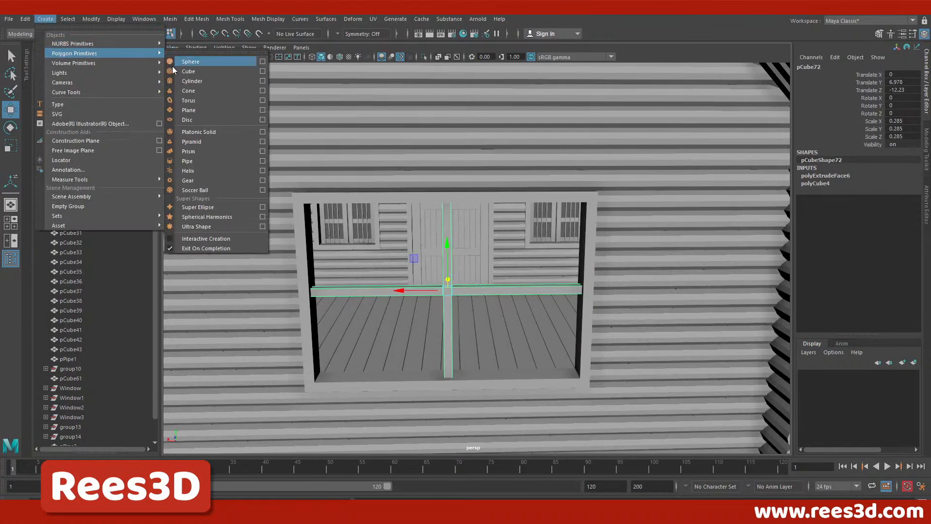
pyautogui.click(192, 81)
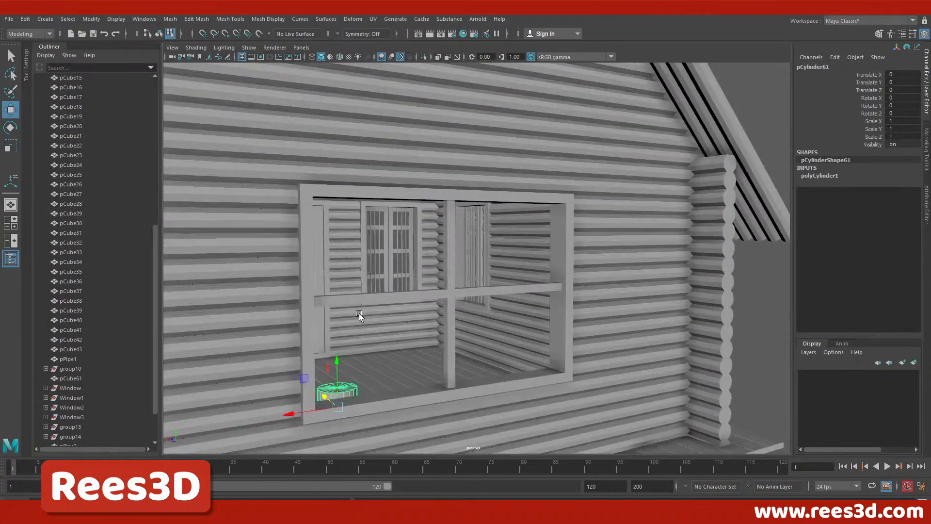
pyautogui.press('e')
pyautogui.press('r')
pyautogui.moveTo(336, 405); pyautogui.dragTo(322, 402)
# Move the cylinder to the lower corner of the rear window frame at Translate X 3.923, Y 3.694 and Z -12.132.
pyautogui.press('w')
pyautogui.press('space')
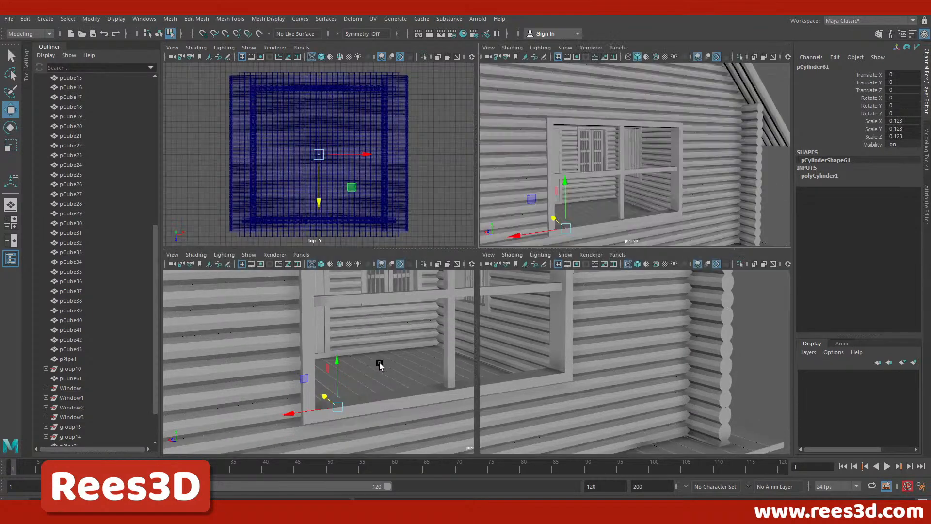
pyautogui.press('space')
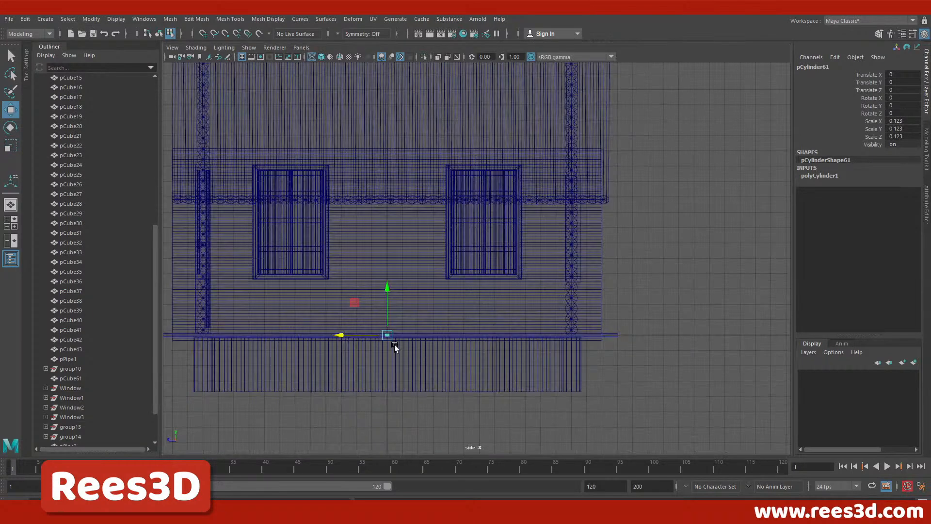
pyautogui.moveTo(388, 334); pyautogui.dragTo(575, 276)
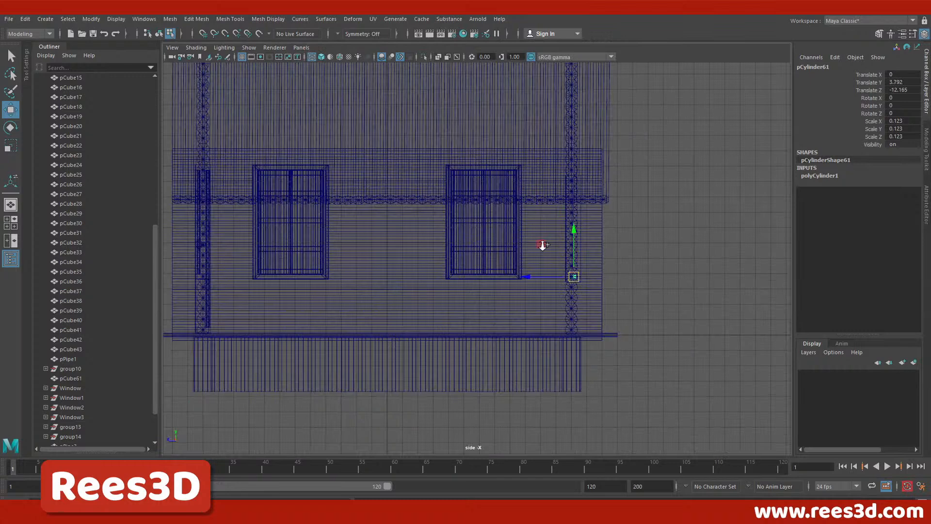
pyautogui.keyDown('ctrl'); pyautogui.keyDown('alt'); pyautogui.moveTo(536, 240); pyautogui.dragTo(622, 307); pyautogui.keyUp('alt'); pyautogui.keyUp('ctrl')
pyautogui.keyDown('alt'); pyautogui.moveTo(477, 301); pyautogui.dragTo(454, 314, button='middle'); pyautogui.keyUp('alt')
pyautogui.moveTo(427, 286)
pyautogui.mouseDown()
pyautogui.moveTo(423, 307)
pyautogui.moveTo(425, 299)
pyautogui.mouseUp()
pyautogui.press('space')
pyautogui.press('space')
pyautogui.keyDown('alt'); pyautogui.moveTo(486, 251); pyautogui.dragTo(246, 447); pyautogui.keyUp('alt')
pyautogui.keyDown('alt'); pyautogui.moveTo(370, 415); pyautogui.dragTo(433, 317, button='middle'); pyautogui.keyUp('alt')
pyautogui.moveTo(302, 364); pyautogui.dragTo(300, 365)
pyautogui.keyDown('alt'); pyautogui.moveTo(402, 370); pyautogui.dragTo(365, 356); pyautogui.keyUp('alt')
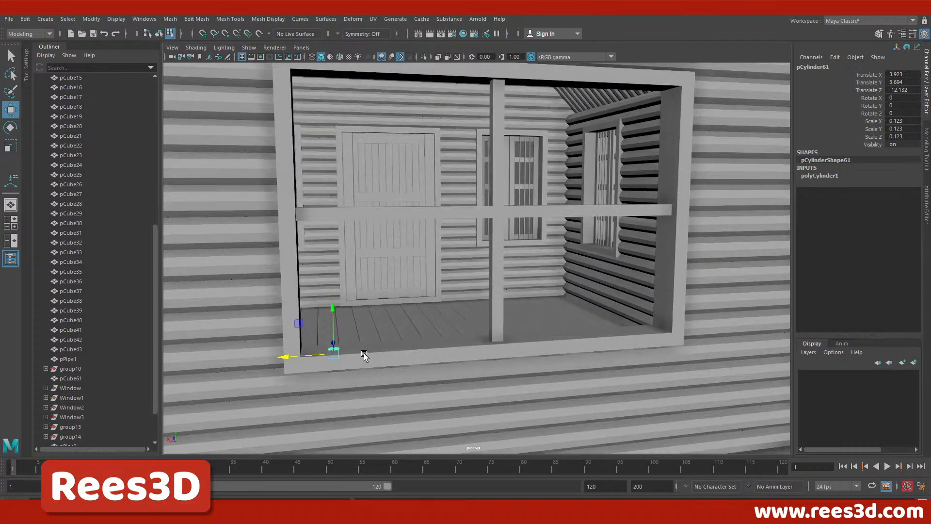
# Stretch the cylinder vertically to Scale Y 3.355 and set its Subdivisions Axis to 12.
pyautogui.press('r')
pyautogui.moveTo(334, 308); pyautogui.dragTo(333, 221)
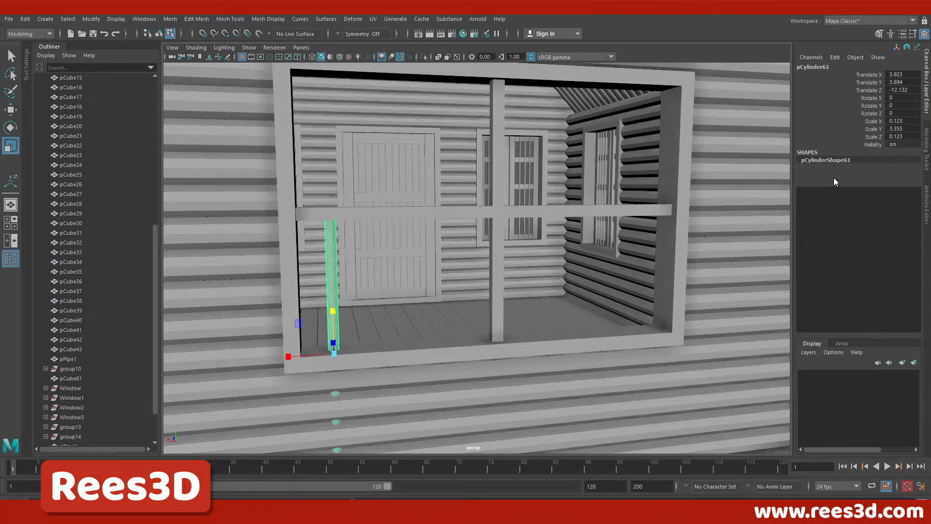
pyautogui.click(834, 176)
pyautogui.click(861, 199)
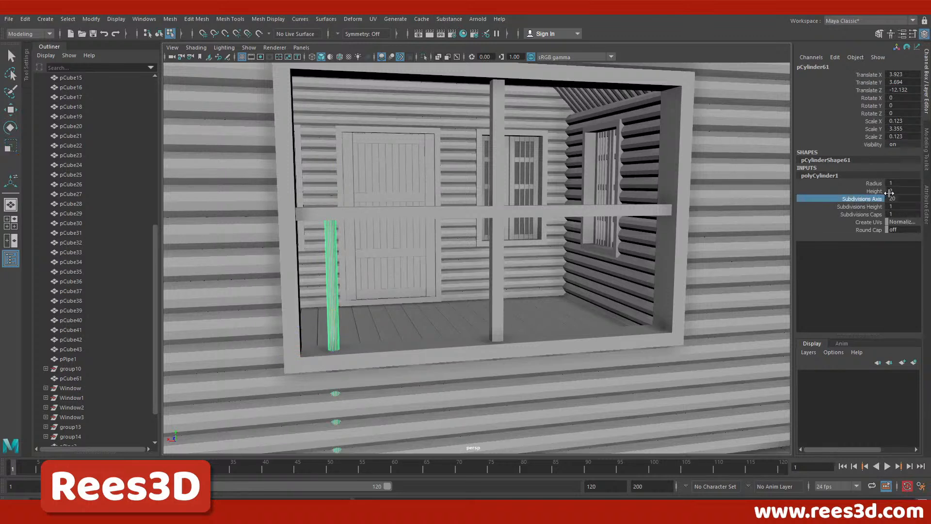
pyautogui.moveTo(900, 197)
pyautogui.keyDown('ctrl'); pyautogui.mouseDown()
pyautogui.moveTo(873, 197)
pyautogui.moveTo(893, 197)
pyautogui.mouseUp(); pyautogui.keyUp('ctrl')
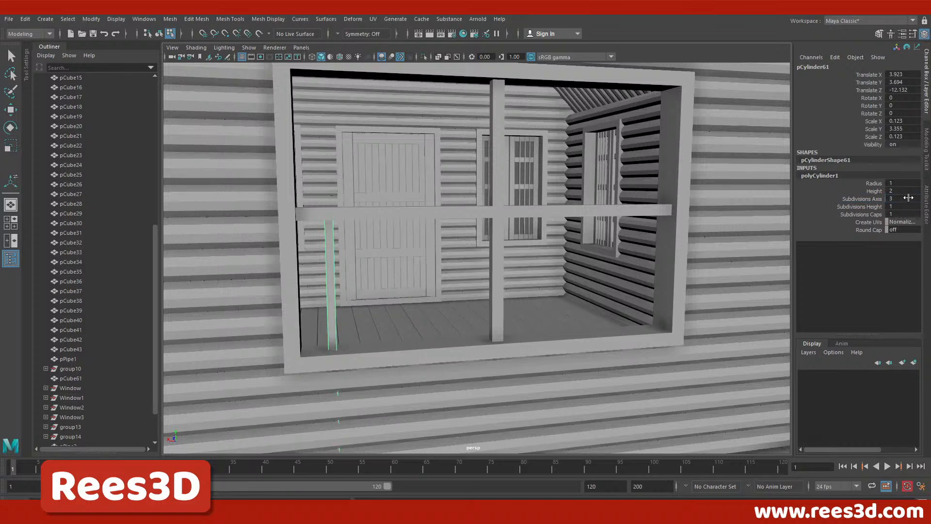
pyautogui.write('12')
pyautogui.press('Return')
# Set the cylinder's radius to 0.8 and raise it to Translate Y 6.905 so it spans the window frame's height.
pyautogui.keyDown('alt'); pyautogui.moveTo(238, 345); pyautogui.dragTo(245, 356); pyautogui.keyUp('alt')
pyautogui.click(898, 183)
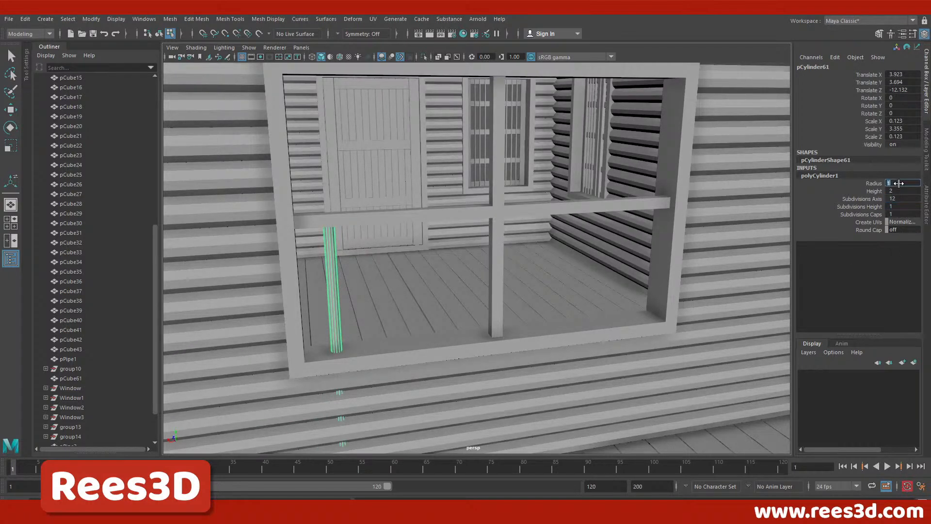
pyautogui.write('0.8')
pyautogui.press('Return')
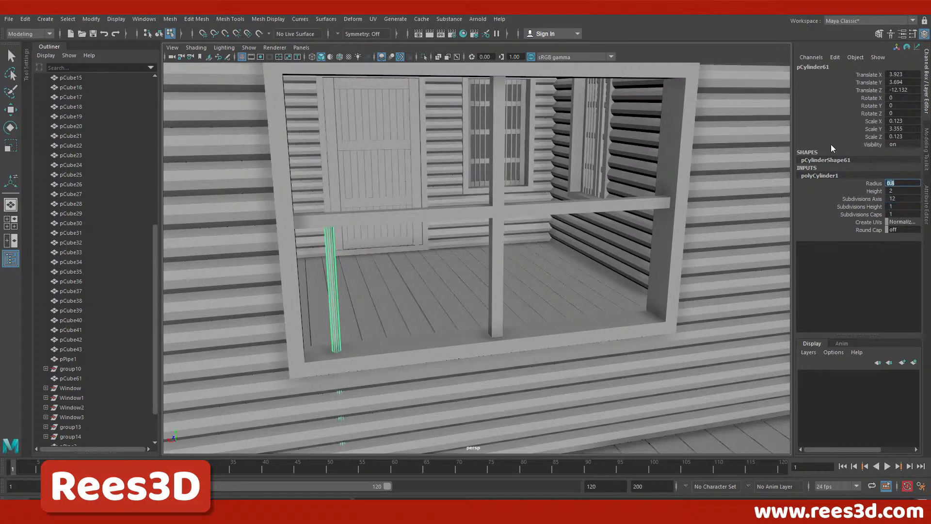
pyautogui.press('w')
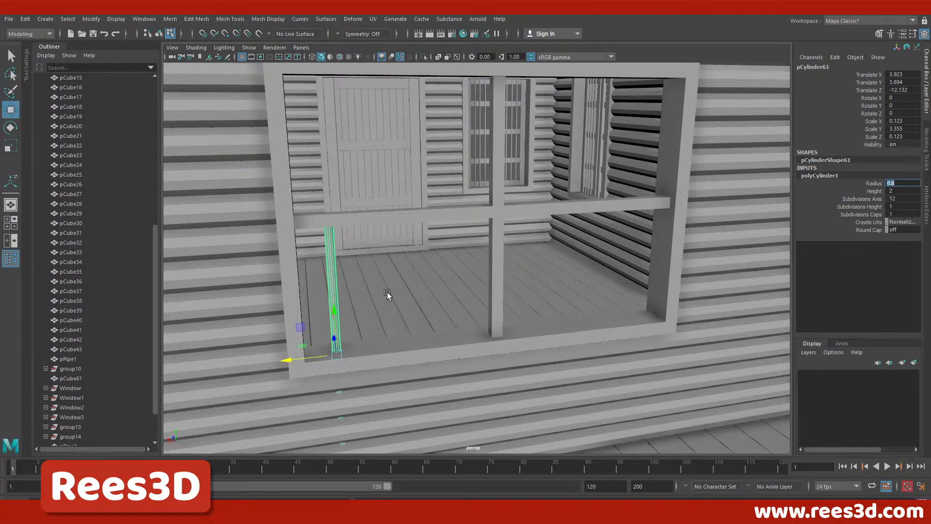
pyautogui.moveTo(334, 313); pyautogui.dragTo(333, 147)
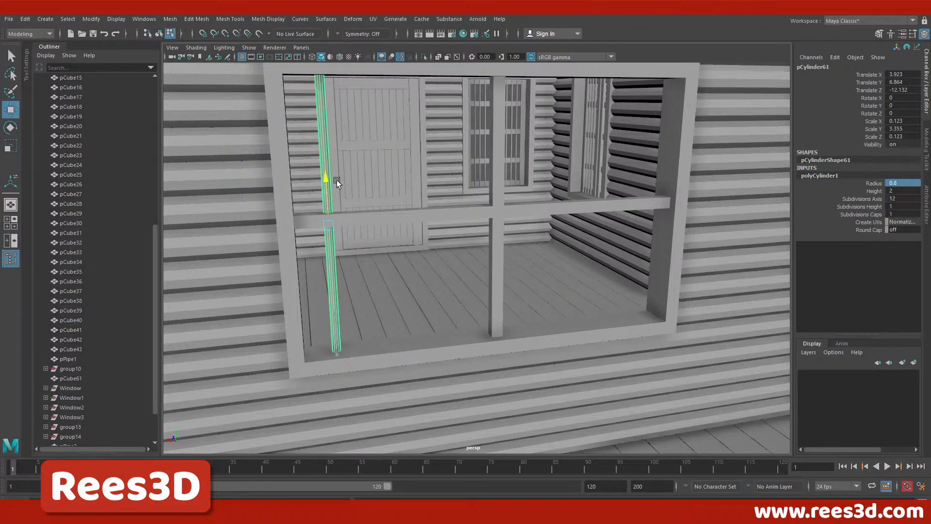
pyautogui.moveTo(338, 178); pyautogui.dragTo(337, 173)
# Check the bar's fit in wireframe and shaded display, then thin it to a radius of 0.6.
pyautogui.keyDown('alt'); pyautogui.moveTo(374, 271); pyautogui.dragTo(432, 250); pyautogui.keyUp('alt')
pyautogui.keyDown('alt'); pyautogui.moveTo(431, 249); pyautogui.dragTo(403, 280, button='right'); pyautogui.keyUp('alt')
pyautogui.moveTo(402, 280)
pyautogui.keyDown('alt'); pyautogui.mouseDown()
pyautogui.moveTo(426, 293)
pyautogui.moveTo(376, 276)
pyautogui.moveTo(418, 280)
pyautogui.moveTo(415, 291)
pyautogui.mouseUp(); pyautogui.keyUp('alt')
pyautogui.press('4')
pyautogui.press('5')
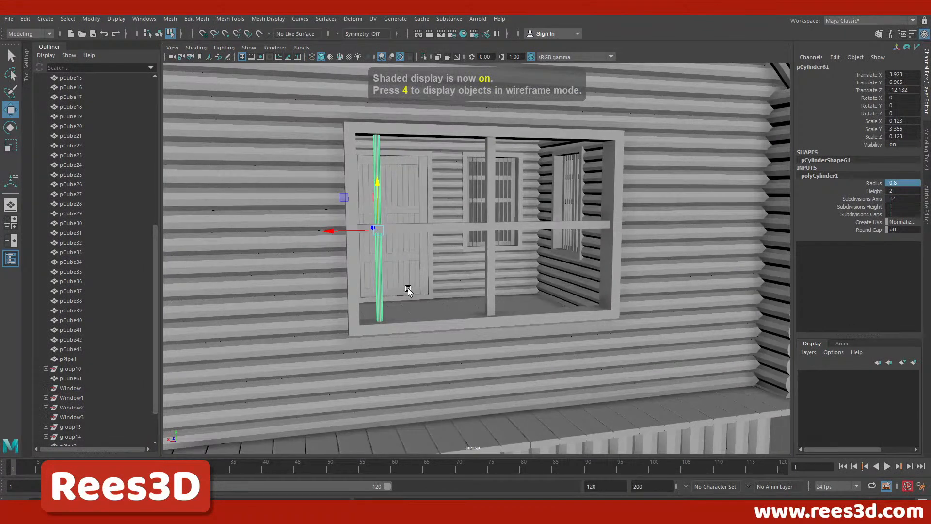
pyautogui.click(907, 183)
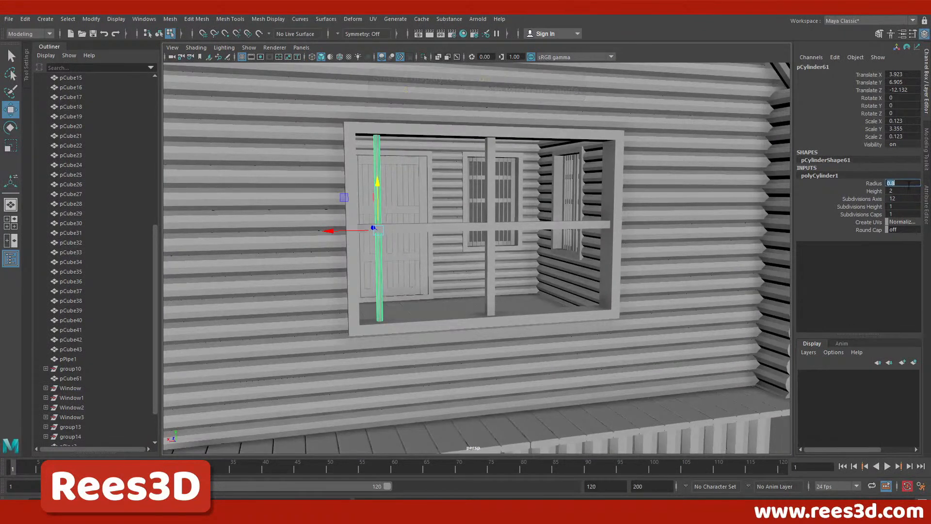
pyautogui.write('0.6')
pyautogui.press('Return')
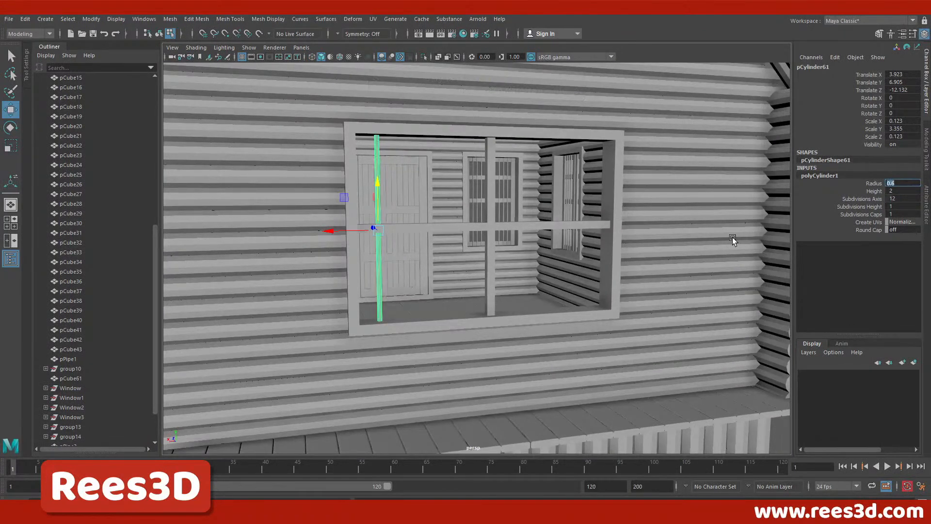
# Duplicate the vertical bar and shift the copy a short distance along X inside the rear window frame.
pyautogui.keyDown('alt'); pyautogui.moveTo(389, 267); pyautogui.dragTo(420, 270); pyautogui.keyUp('alt')
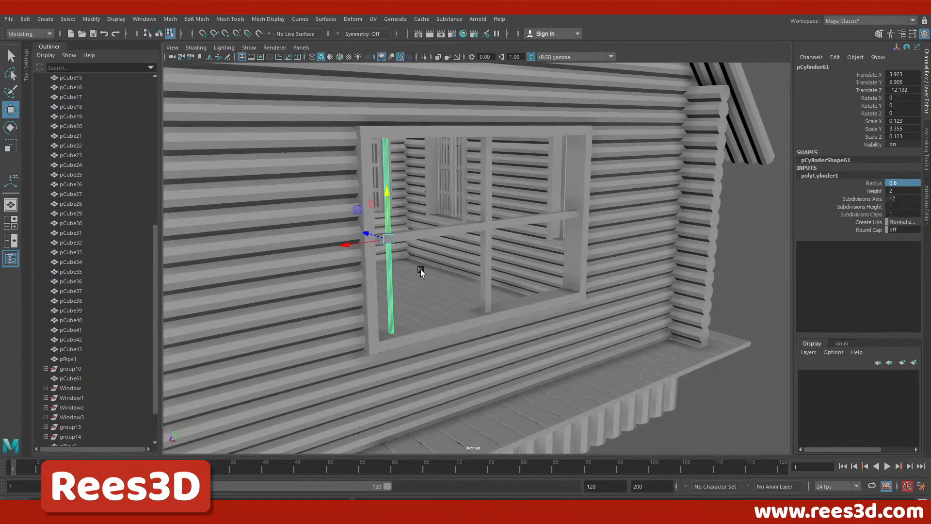
pyautogui.hotkey('ctrl', 'd')
pyautogui.moveTo(351, 244); pyautogui.dragTo(372, 244)
pyautogui.keyDown('alt'); pyautogui.moveTo(399, 276); pyautogui.dragTo(370, 269); pyautogui.keyUp('alt')
pyautogui.moveTo(364, 230); pyautogui.dragTo(364, 231)
# Repeat the offset duplication across the rear window until the last bar sits at Translate X -4.161 near the far side of the frame.
pyautogui.hotkey('shift', 'd')
pyautogui.hotkey('shift', 'd')
pyautogui.hotkey('shift', 'd')
pyautogui.hotkey('shift', 'd')
pyautogui.hotkey('shift', 'd')
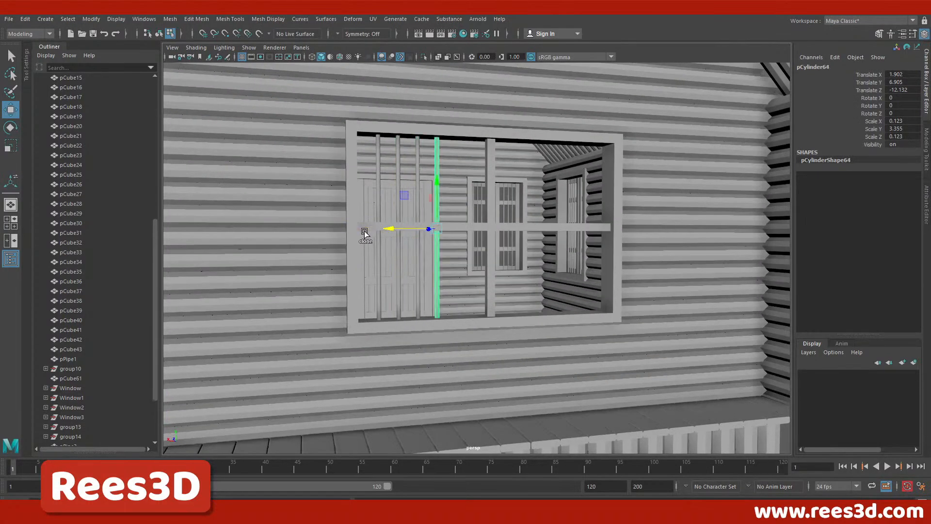
pyautogui.hotkey('shift', 'd')
pyautogui.hotkey('shift', 'd')
pyautogui.hotkey('shift', 'd')
pyautogui.hotkey('shift', 'd')
pyautogui.hotkey('shift', 'd')
pyautogui.hotkey('shift', 'd')
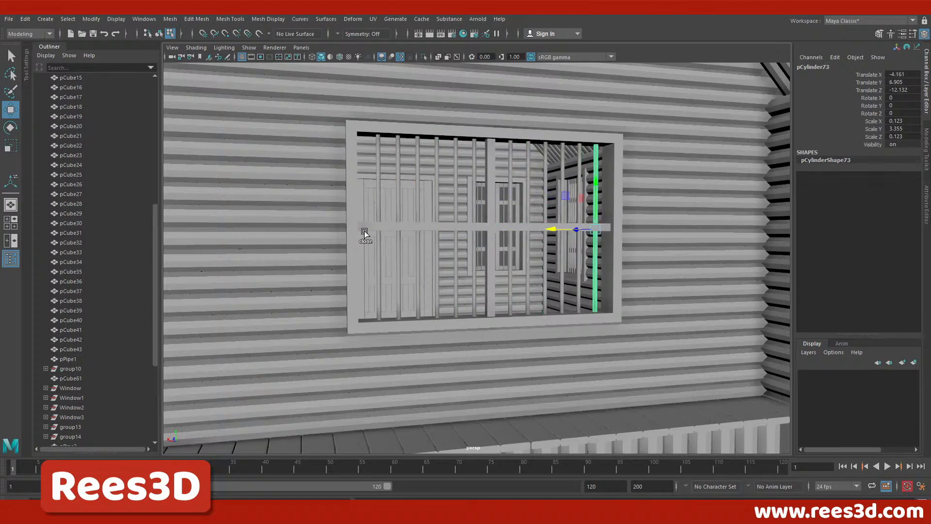
# Delete the cylinder bar that overlaps the central vertical post of the rear window's cross.
pyautogui.scroll(-10, 457, 295)
pyautogui.keyDown('alt'); pyautogui.moveTo(456, 295); pyautogui.dragTo(417, 293); pyautogui.keyUp('alt')
pyautogui.click(713, 264)
pyautogui.keyDown('alt'); pyautogui.moveTo(417, 293); pyautogui.dragTo(742, 340, button='right'); pyautogui.keyUp('alt')
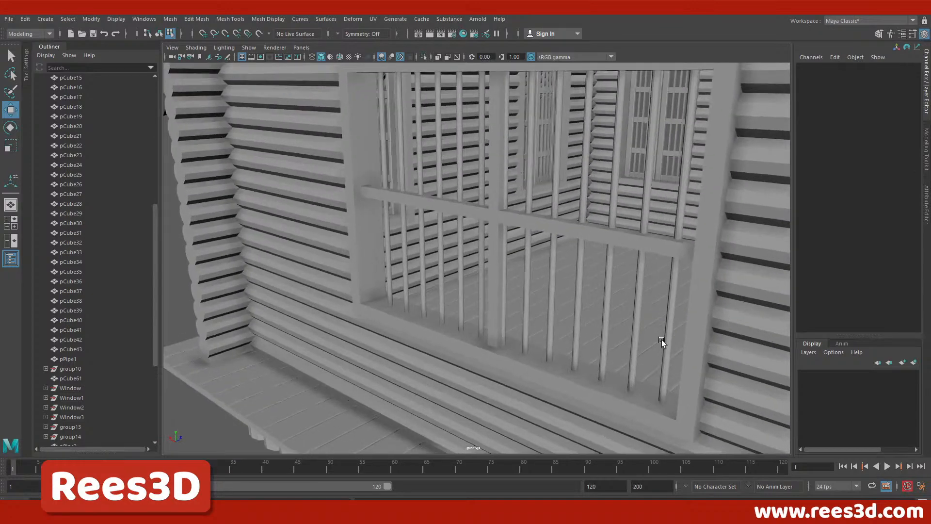
pyautogui.keyDown('alt'); pyautogui.moveTo(663, 343); pyautogui.dragTo(628, 357, button='middle'); pyautogui.keyUp('alt')
pyautogui.keyDown('alt'); pyautogui.moveTo(628, 357); pyautogui.dragTo(396, 374); pyautogui.keyUp('alt')
pyautogui.scroll(3, 286, 311)
pyautogui.moveTo(269, 287); pyautogui.dragTo(451, 322)
pyautogui.click(479, 300)
pyautogui.moveTo(477, 166); pyautogui.dragTo(463, 233, button='right')
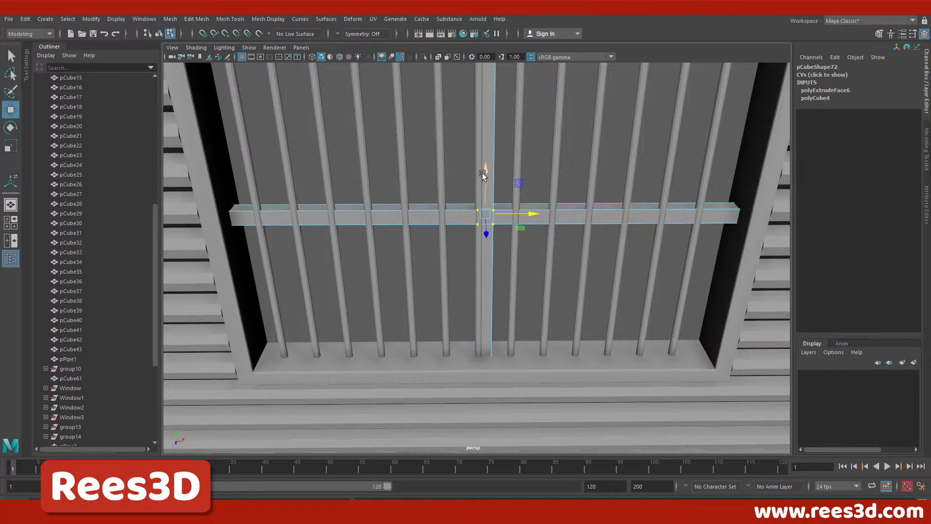
pyautogui.moveTo(478, 158); pyautogui.dragTo(466, 202, button='right')
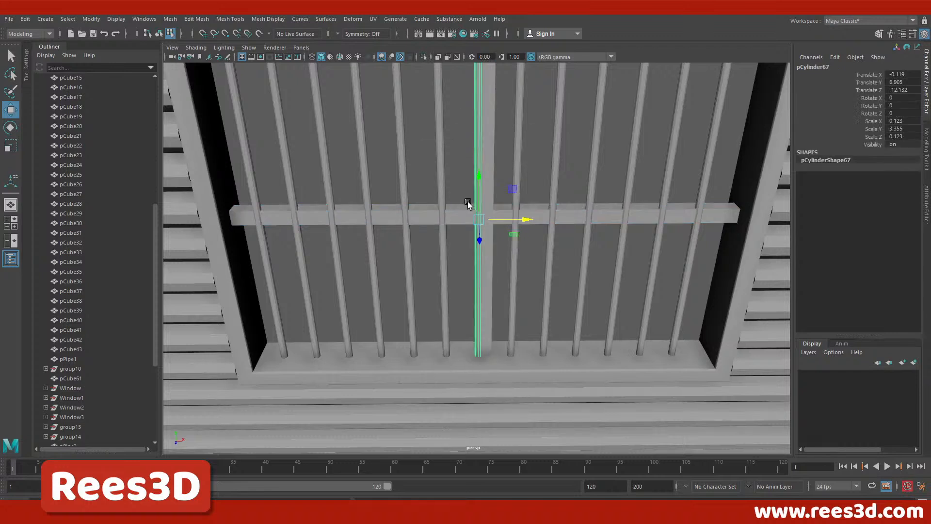
pyautogui.click(437, 243)
# Select all remaining bars on both sides of the central post and move them together to Translate Z -12.259.
pyautogui.moveTo(269, 281); pyautogui.dragTo(453, 310)
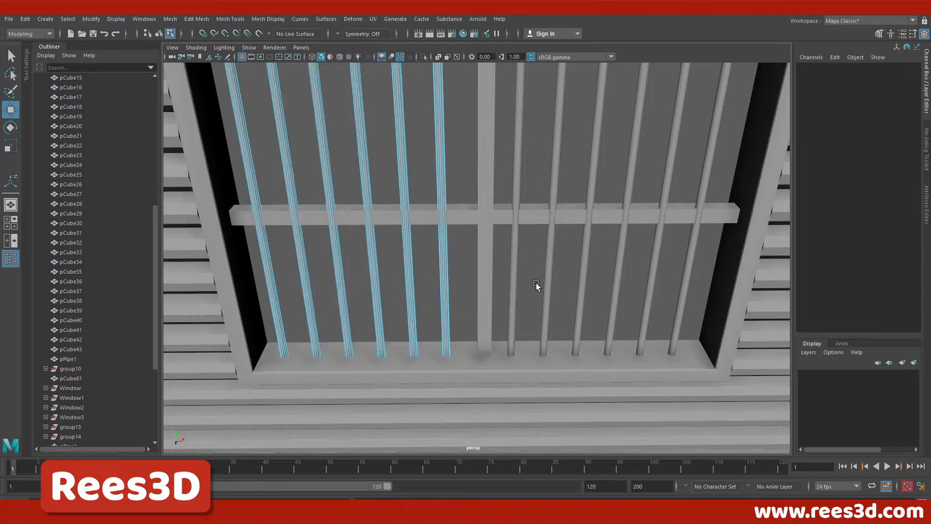
pyautogui.click(159, 34)
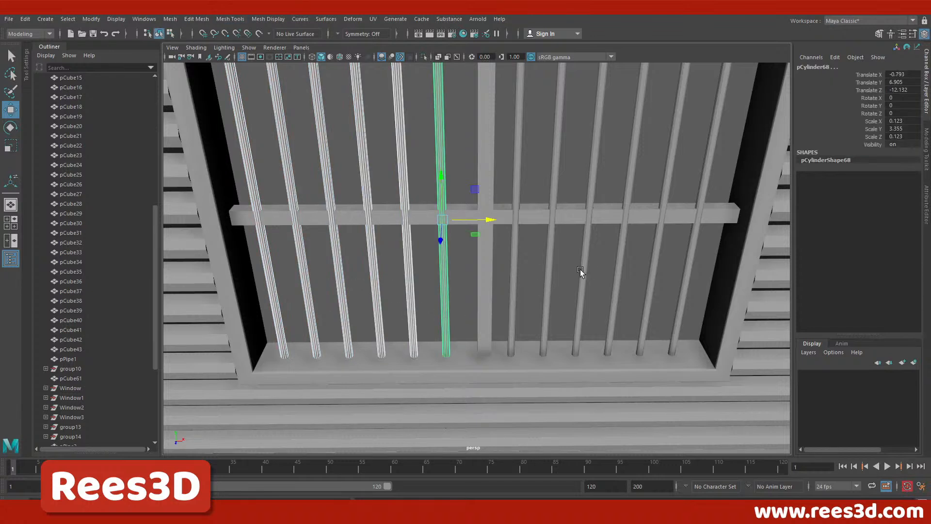
pyautogui.keyDown('shift'); pyautogui.moveTo(509, 263); pyautogui.dragTo(692, 308); pyautogui.keyUp('shift')
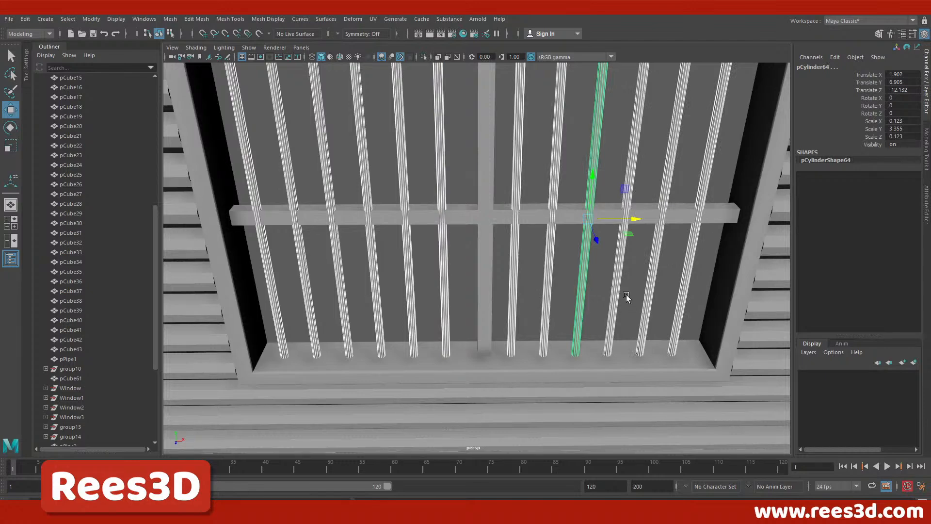
pyautogui.moveTo(596, 240); pyautogui.dragTo(453, 242)
pyautogui.scroll(-6, 451, 245)
pyautogui.keyDown('alt'); pyautogui.moveTo(438, 303); pyautogui.dragTo(508, 322); pyautogui.keyUp('alt')
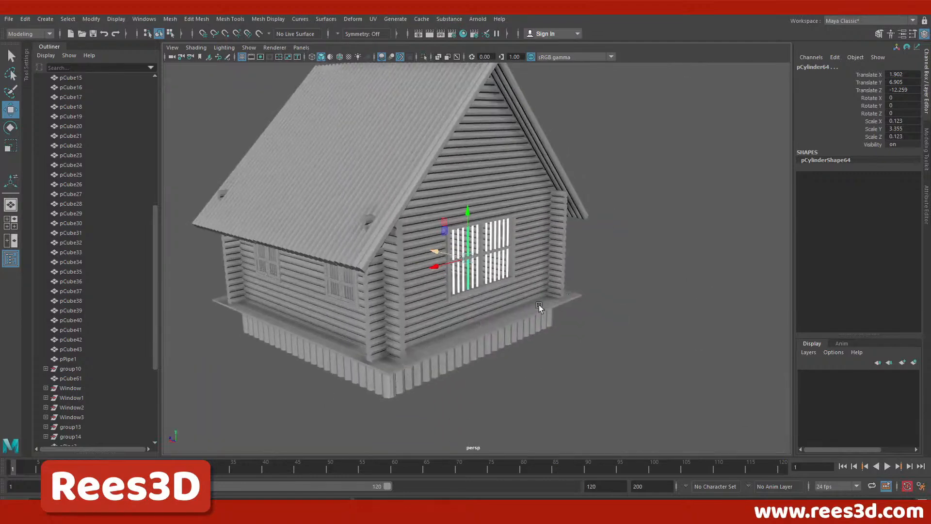
pyautogui.click(652, 276)
# Examine the whole cabin from the rear window around to the front door and windows.
pyautogui.keyDown('alt'); pyautogui.moveTo(408, 262); pyautogui.dragTo(491, 279); pyautogui.keyUp('alt')
pyautogui.keyDown('alt'); pyautogui.moveTo(492, 279); pyautogui.dragTo(595, 309, button='right'); pyautogui.keyUp('alt')
pyautogui.keyDown('alt'); pyautogui.moveTo(595, 308); pyautogui.dragTo(552, 295); pyautogui.keyUp('alt')
pyautogui.keyDown('alt'); pyautogui.moveTo(552, 296); pyautogui.dragTo(526, 321, button='right'); pyautogui.keyUp('alt')
pyautogui.keyDown('alt'); pyautogui.moveTo(525, 321); pyautogui.dragTo(546, 307); pyautogui.keyUp('alt')
pyautogui.keyDown('alt'); pyautogui.moveTo(538, 314); pyautogui.dragTo(533, 305, button='right'); pyautogui.keyUp('alt')
pyautogui.keyDown('alt'); pyautogui.moveTo(534, 304); pyautogui.dragTo(573, 337); pyautogui.keyUp('alt')
pyautogui.keyDown('alt'); pyautogui.moveTo(573, 338); pyautogui.dragTo(510, 344, button='right'); pyautogui.keyUp('alt')
pyautogui.keyDown('alt'); pyautogui.moveTo(510, 345); pyautogui.dragTo(517, 341); pyautogui.keyUp('alt')
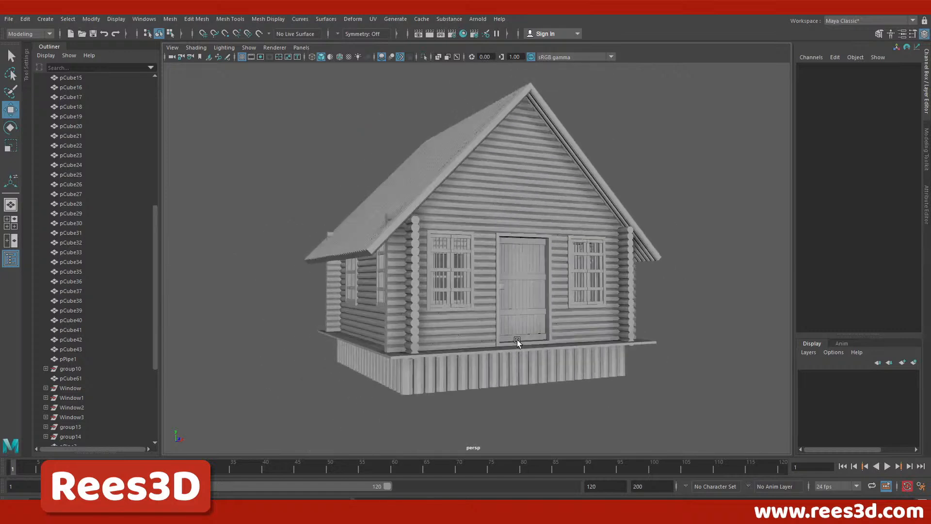
pyautogui.keyDown('alt'); pyautogui.moveTo(517, 340); pyautogui.dragTo(537, 342, button='right'); pyautogui.keyUp('alt')
pyautogui.keyDown('alt'); pyautogui.moveTo(537, 343); pyautogui.dragTo(533, 352); pyautogui.keyUp('alt')
pyautogui.keyDown('alt'); pyautogui.moveTo(534, 351); pyautogui.dragTo(534, 351, button='right'); pyautogui.keyUp('alt')
pyautogui.keyDown('alt'); pyautogui.moveTo(534, 351); pyautogui.dragTo(531, 354, button='middle'); pyautogui.keyUp('alt')
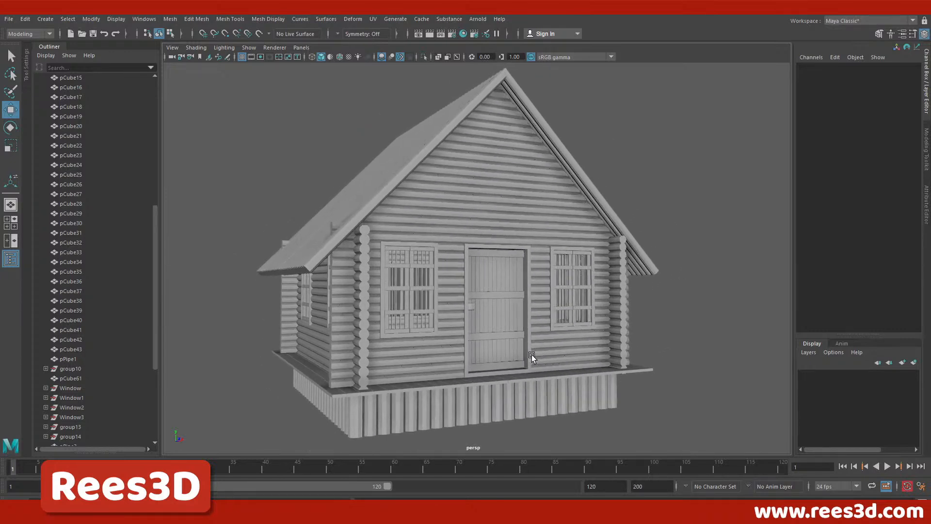